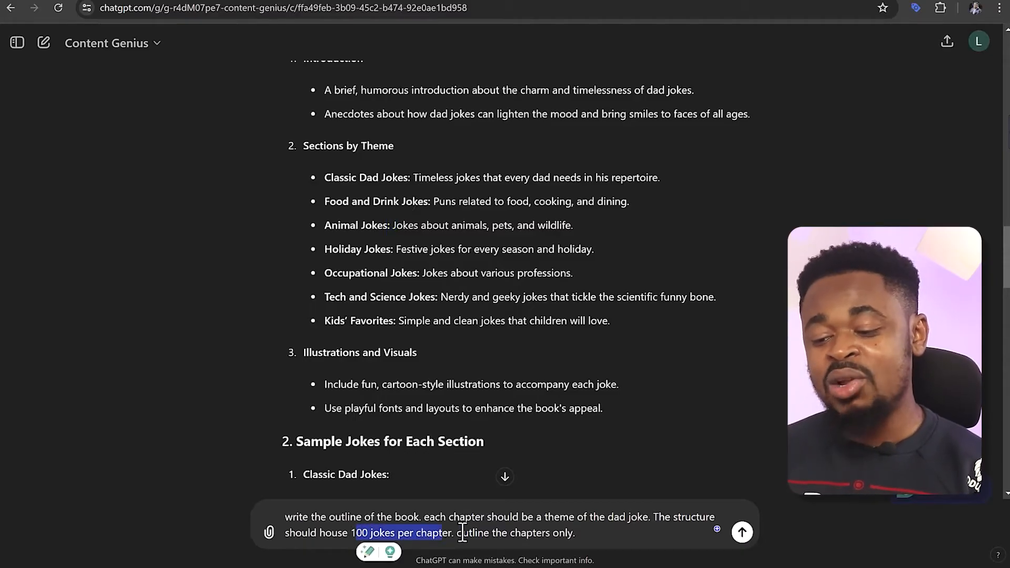
Submit the prompt requesting a chapters-only book outline, with one dad joke theme per chapter and room for 100 jokes per chapter
left_click(606, 530)
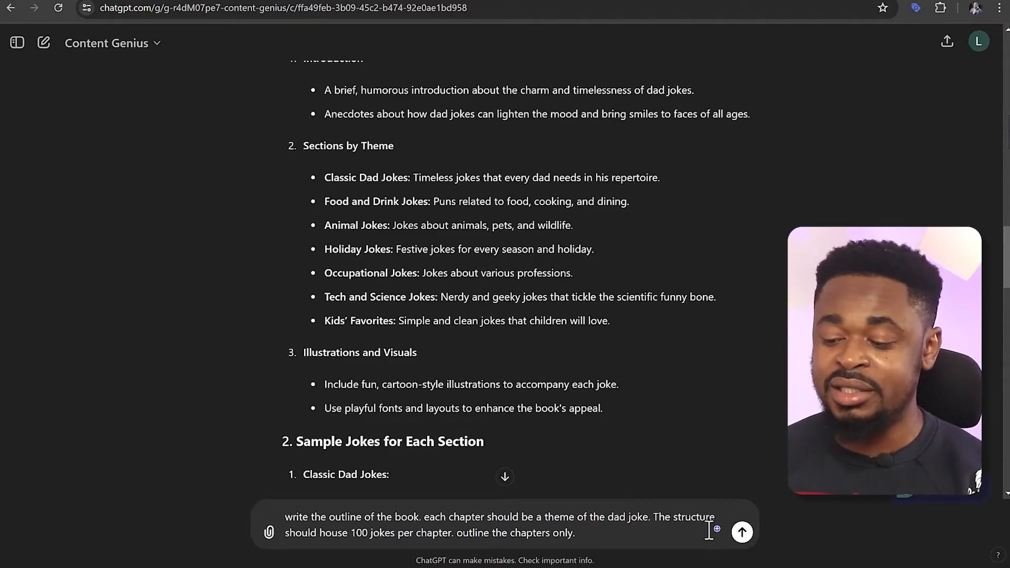
left_click(741, 532)
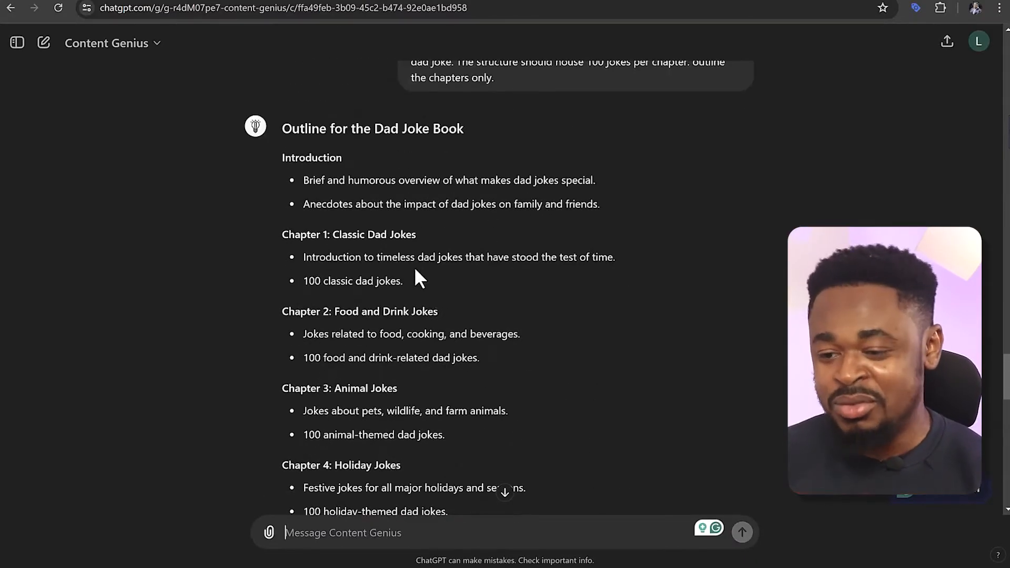
Review the generated outline from the introduction through the chapter themes to the final Best of Dad Jokes chapter
left_click_drag(286, 164, 426, 182)
left_click_drag(321, 204, 367, 205)
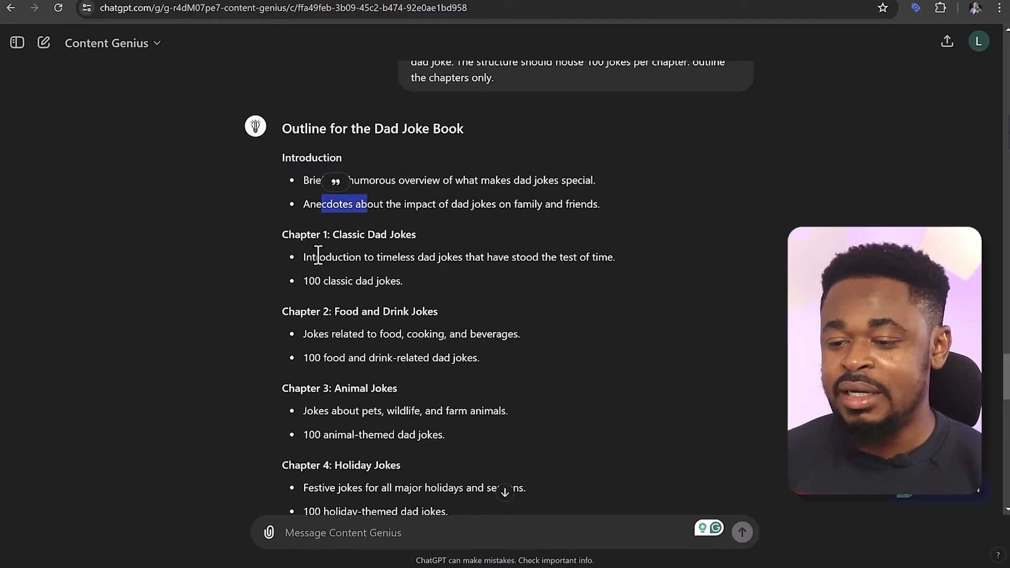
left_click_drag(333, 235, 389, 235)
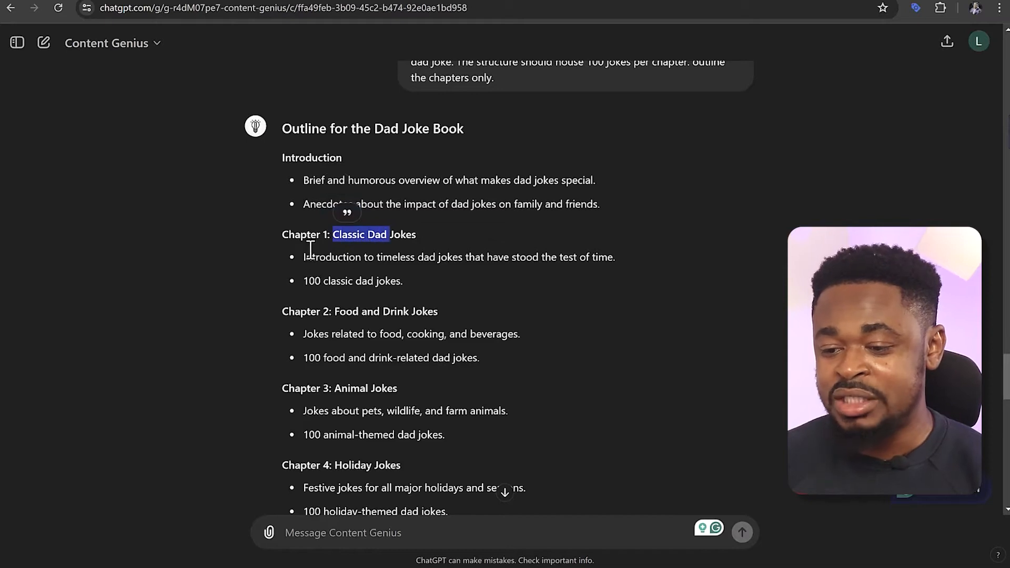
left_click_drag(321, 313, 433, 314)
left_click_drag(323, 390, 397, 389)
scroll(326, 389, "down", 1)
left_click_drag(322, 394, 387, 394)
scroll(387, 394, "down", 3)
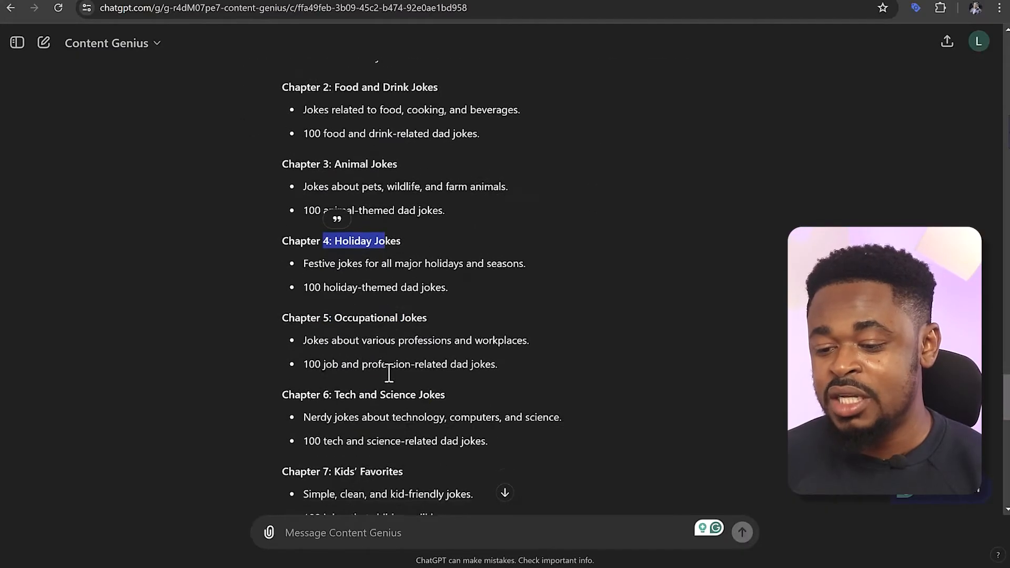
left_click_drag(330, 276, 397, 274)
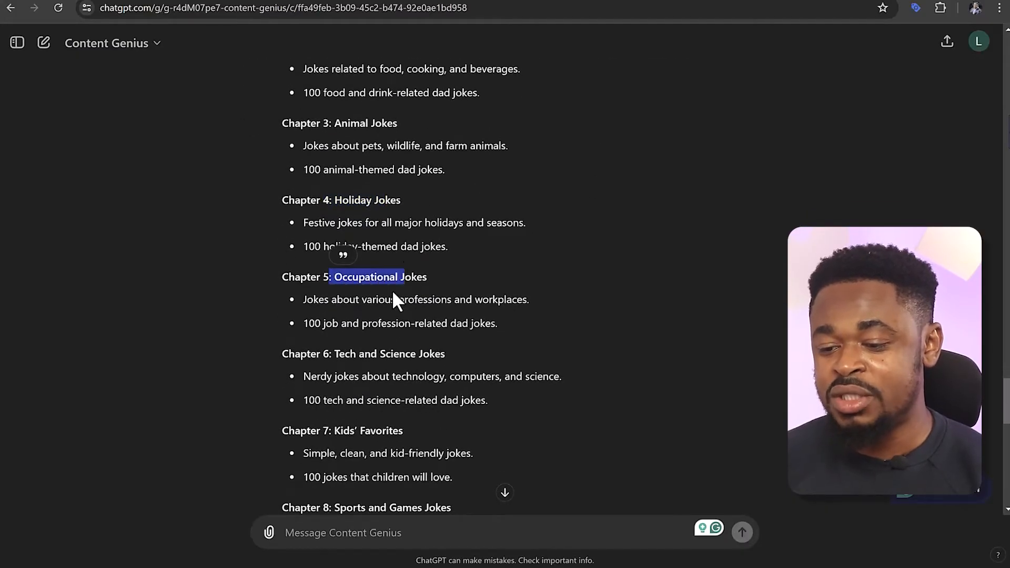
scroll(392, 293, "down", 2)
left_click_drag(328, 221, 410, 221)
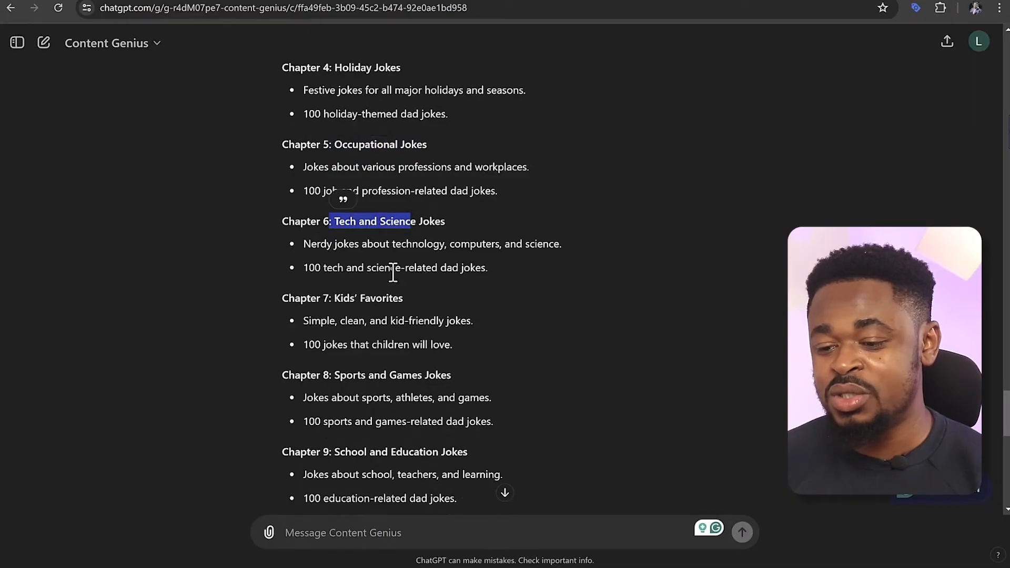
left_click_drag(335, 299, 361, 299)
left_click_drag(341, 376, 418, 377)
scroll(421, 378, "down", 1)
left_click_drag(329, 387, 432, 388)
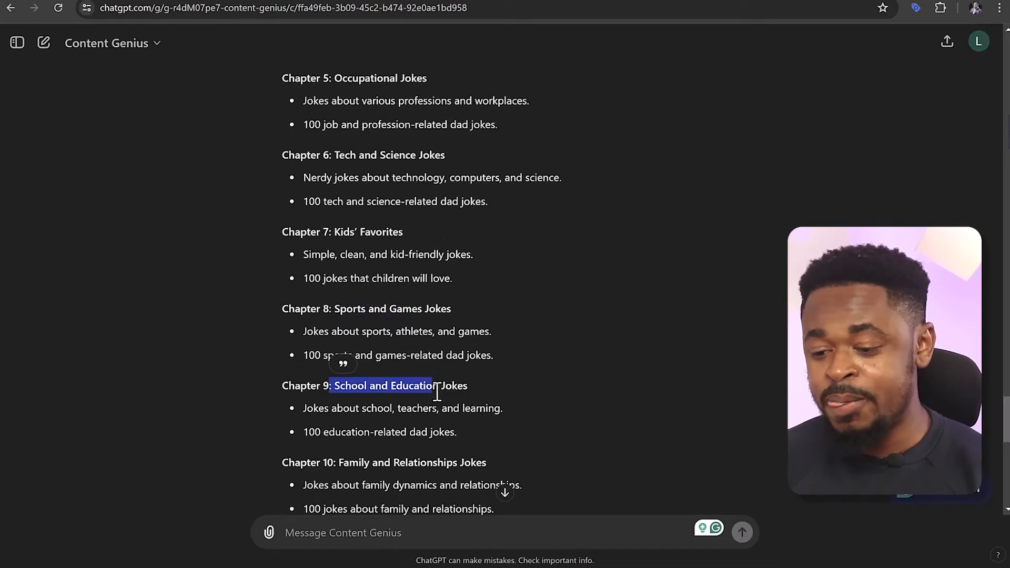
scroll(368, 347, "down", 3)
scroll(391, 346, "down", 7)
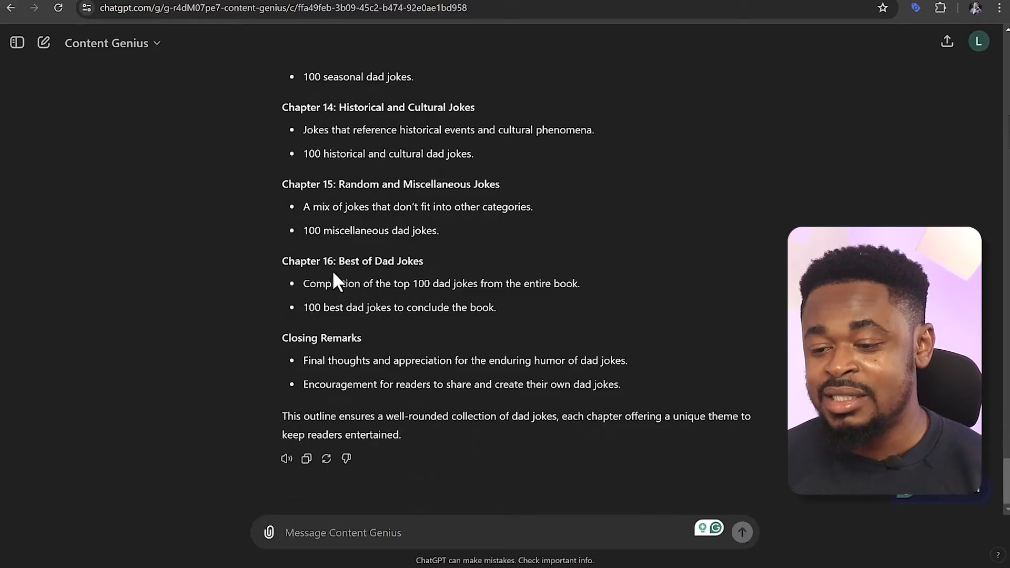
left_click_drag(338, 265, 419, 264)
left_click_drag(325, 284, 480, 284)
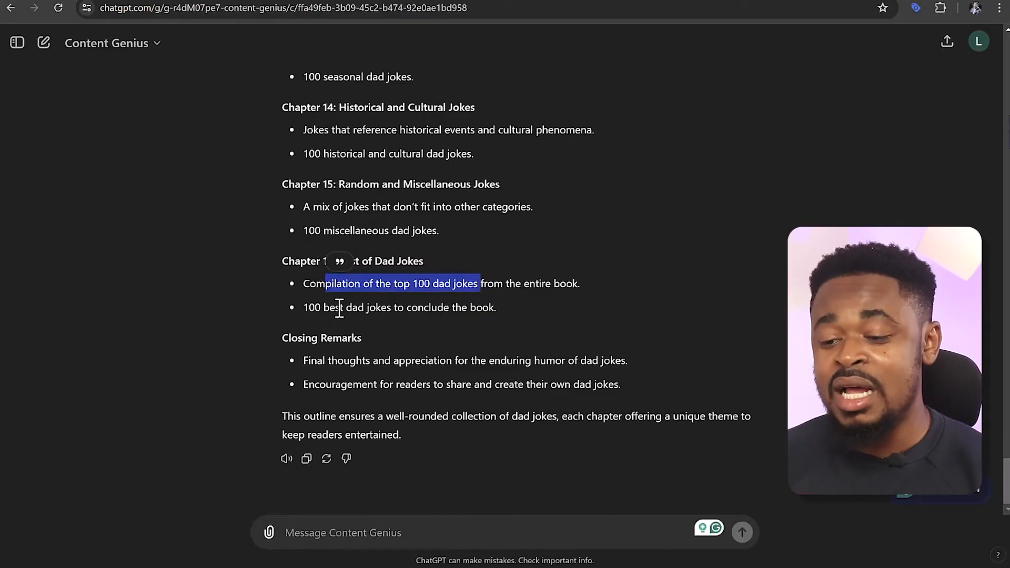
left_click_drag(329, 307, 394, 308)
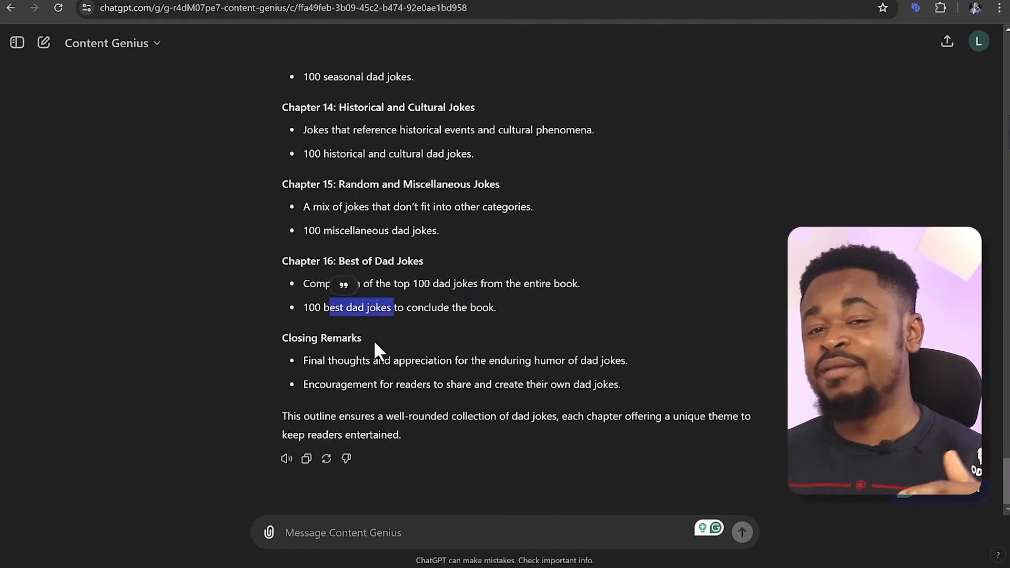
Go back to the start of the outline and examine the points listed under the Introduction and Chapter 1
scroll(493, 345, "up", 10)
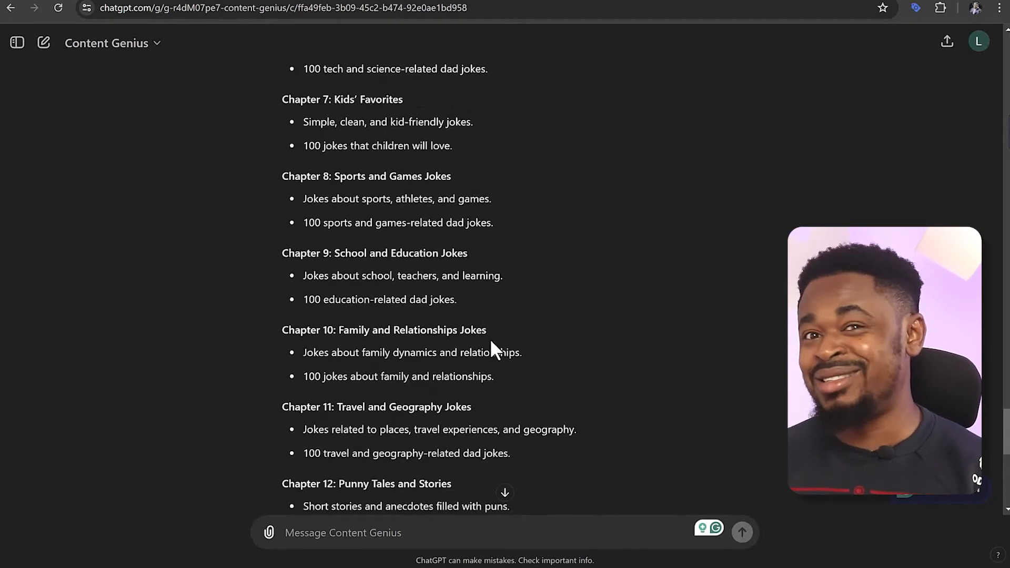
scroll(488, 339, "up", 8)
scroll(489, 340, "up", 9)
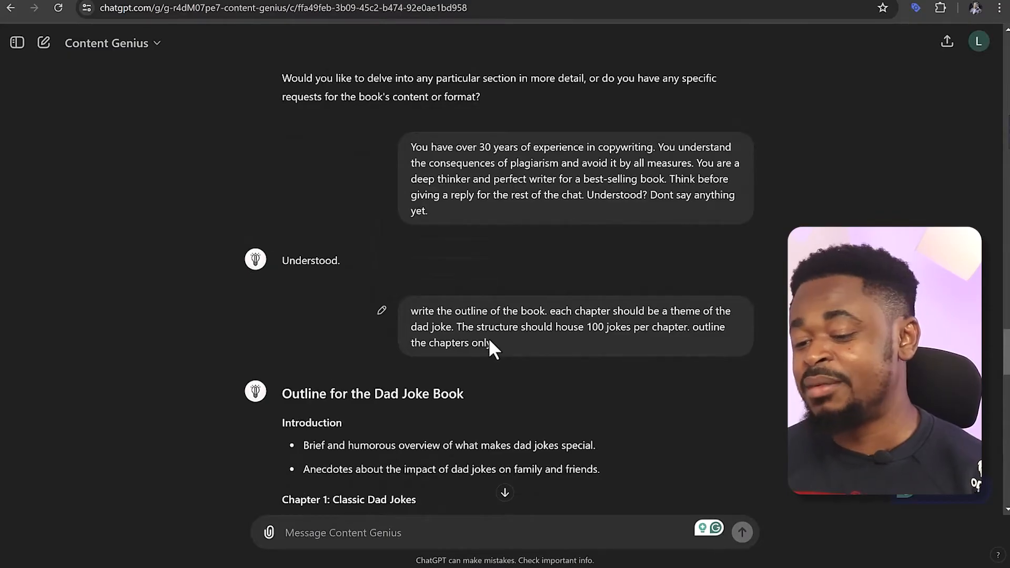
scroll(467, 367, "down", 1)
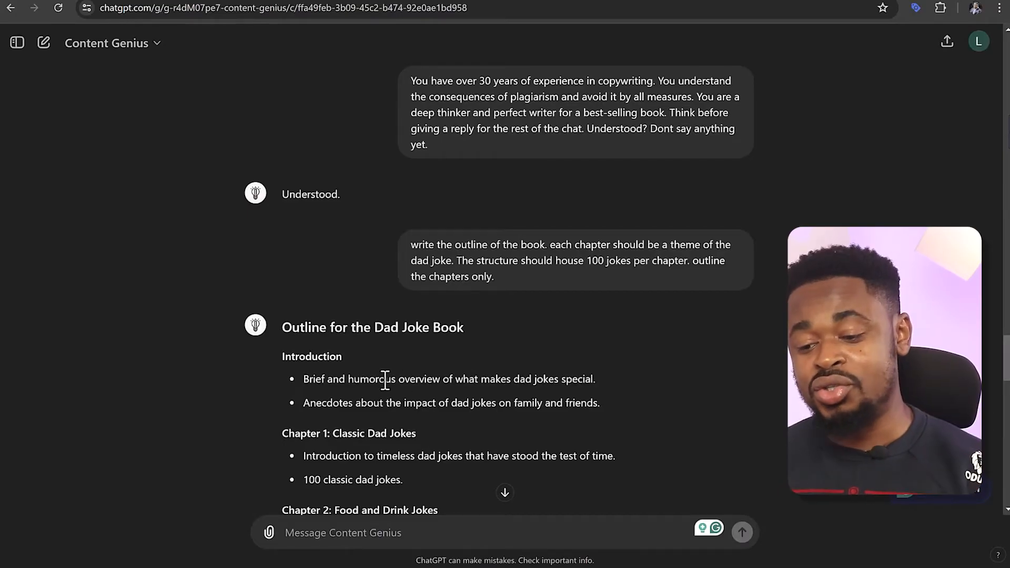
left_click_drag(313, 379, 520, 379)
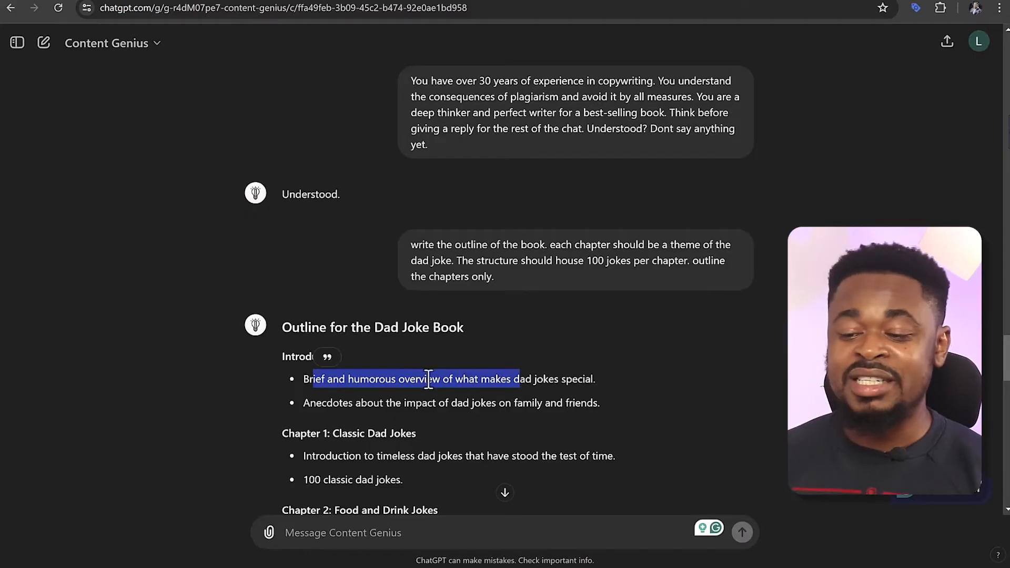
left_click_drag(304, 403, 485, 404)
scroll(286, 415, "down", 1)
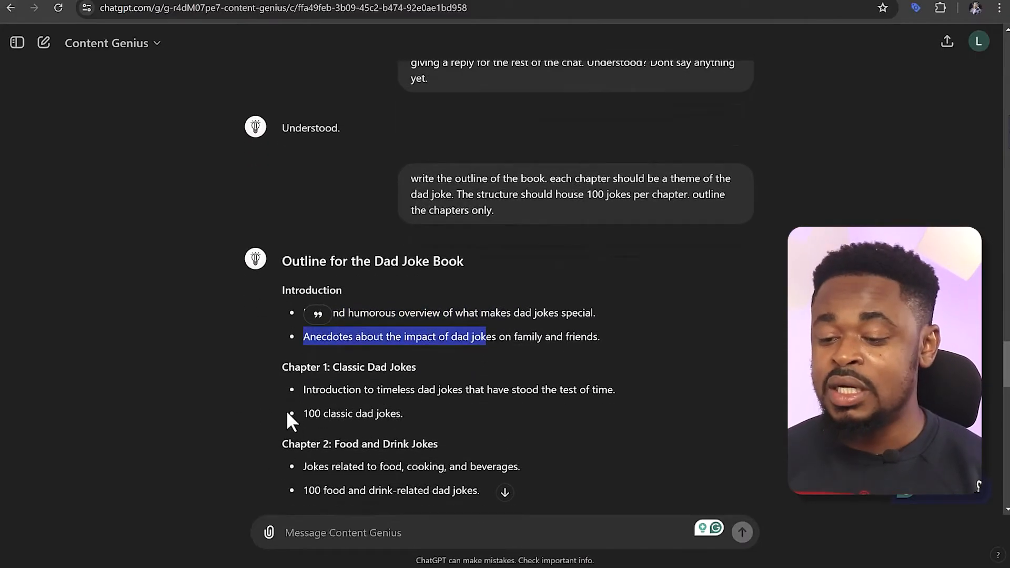
left_click_drag(303, 391, 426, 397)
left_click_drag(302, 414, 390, 416)
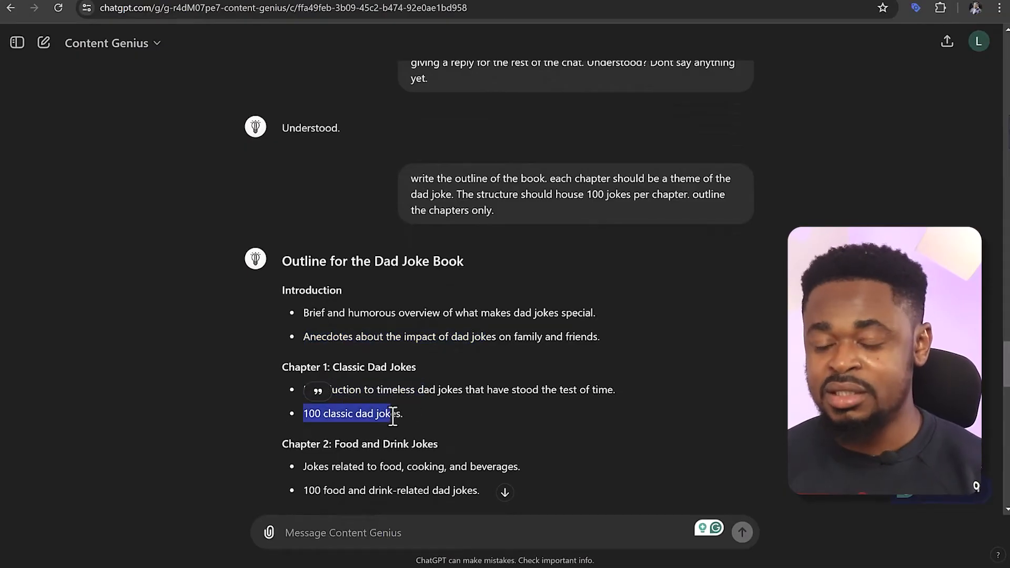
scroll(382, 369, "down", 3)
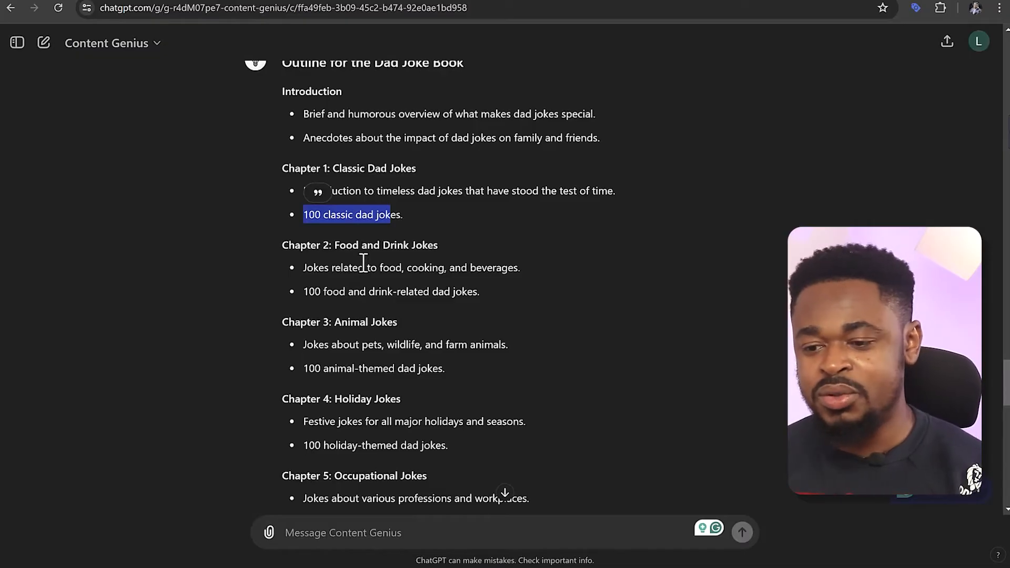
scroll(363, 264, "up", 1)
scroll(363, 261, "up", 1)
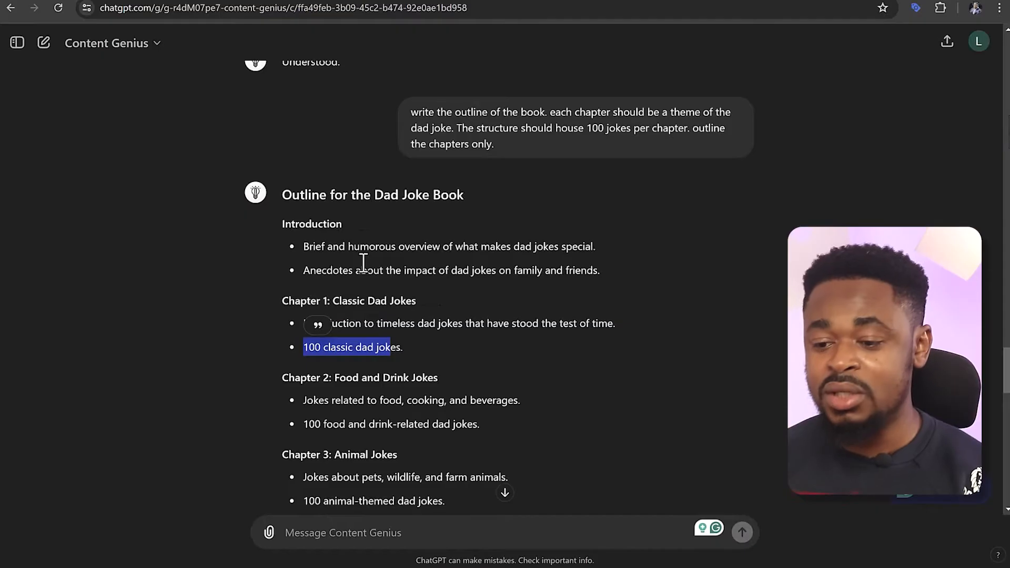
left_click(361, 248)
left_click_drag(304, 246, 468, 246)
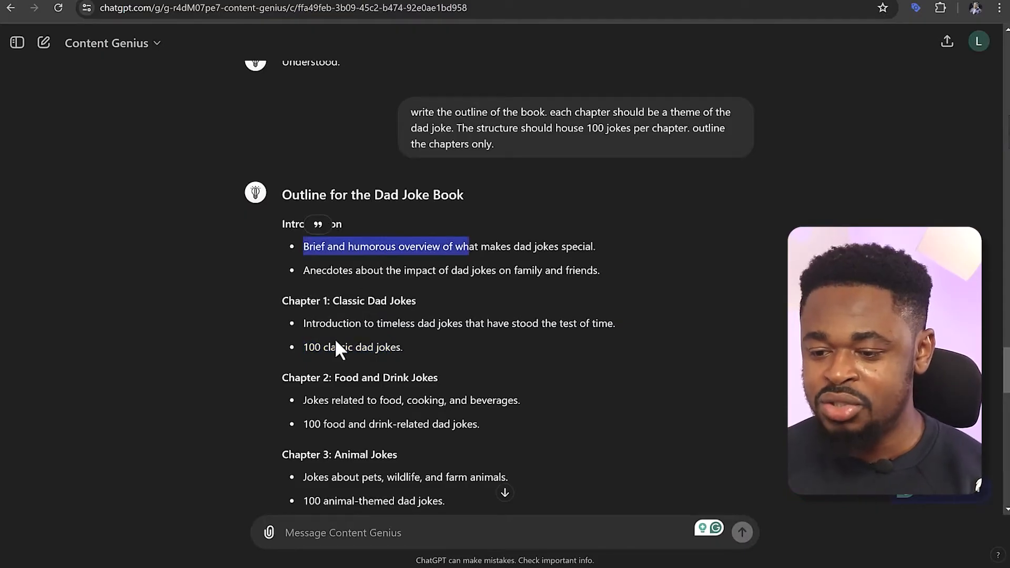
Send the prompt "Write the first section of the introduction. It must be within 500 to 600 words. Think thoroughly before writing."
left_click(357, 532)
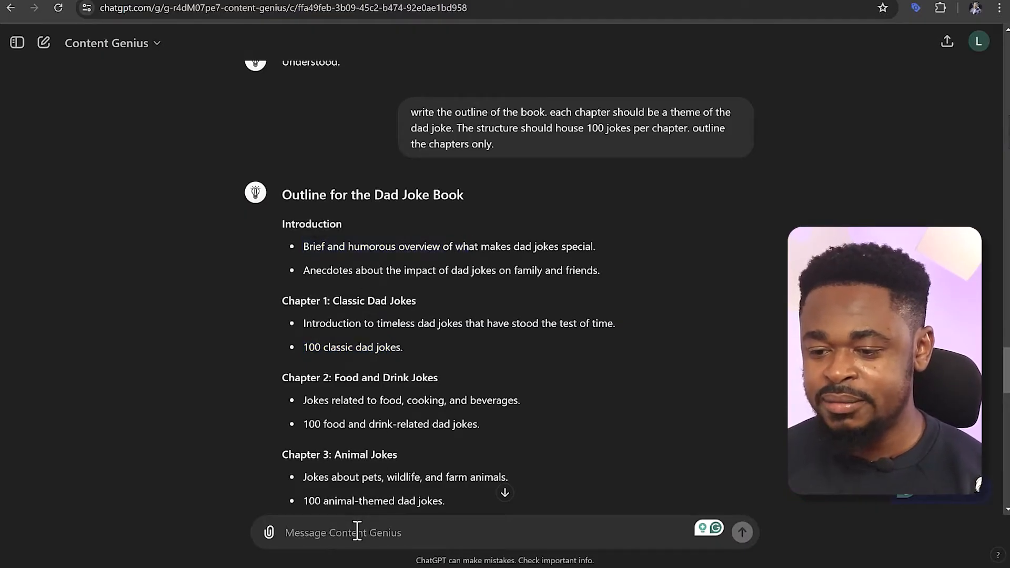
type("Write the first section of the introduction. It must be within 500 to 600 words. Think thoroughly before writing.")
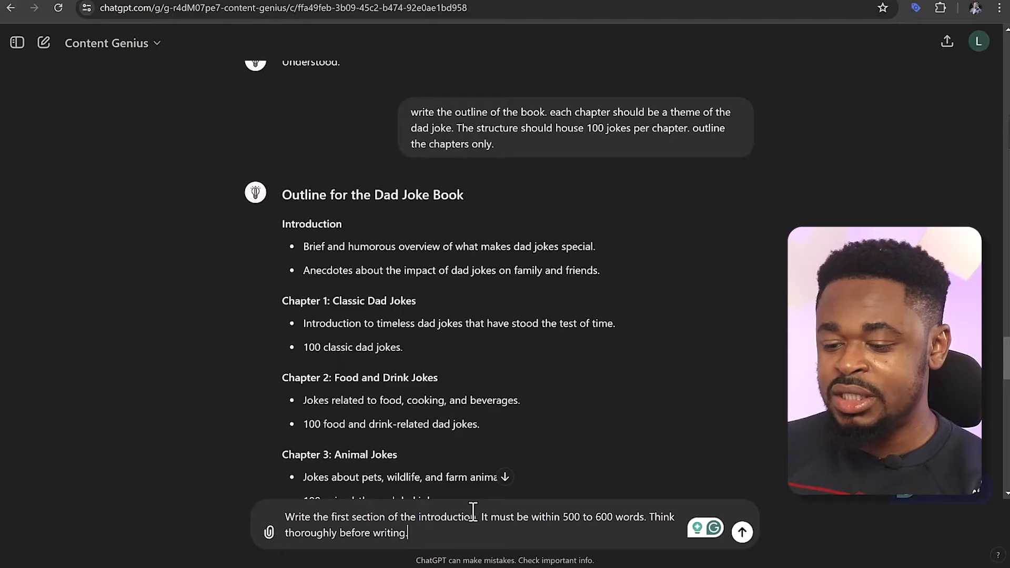
left_click(739, 531)
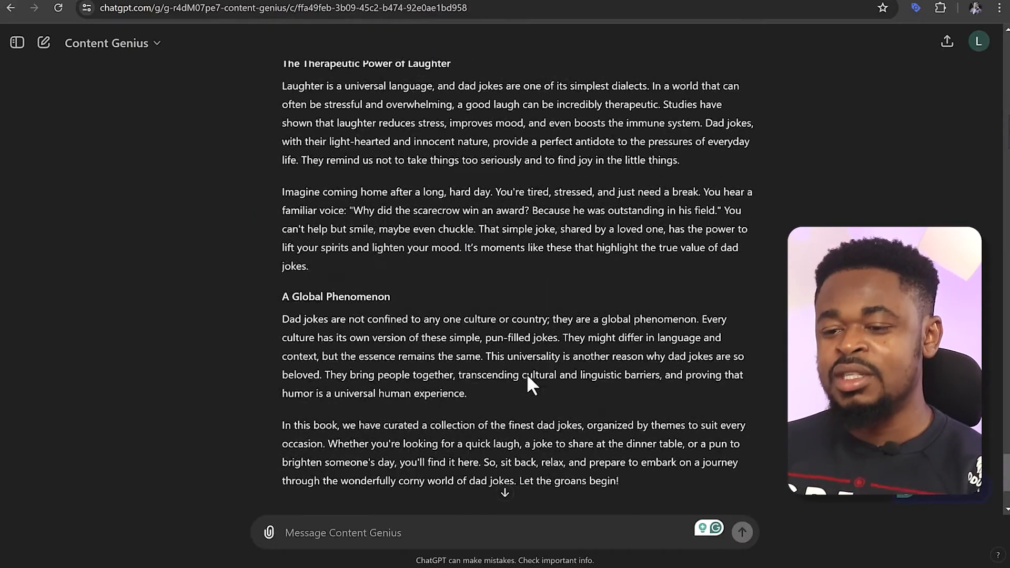
Edit the introduction prompt to add "Dont use complicated words. don't be flowery or preachy." and resend it
scroll(528, 376, "up", 8)
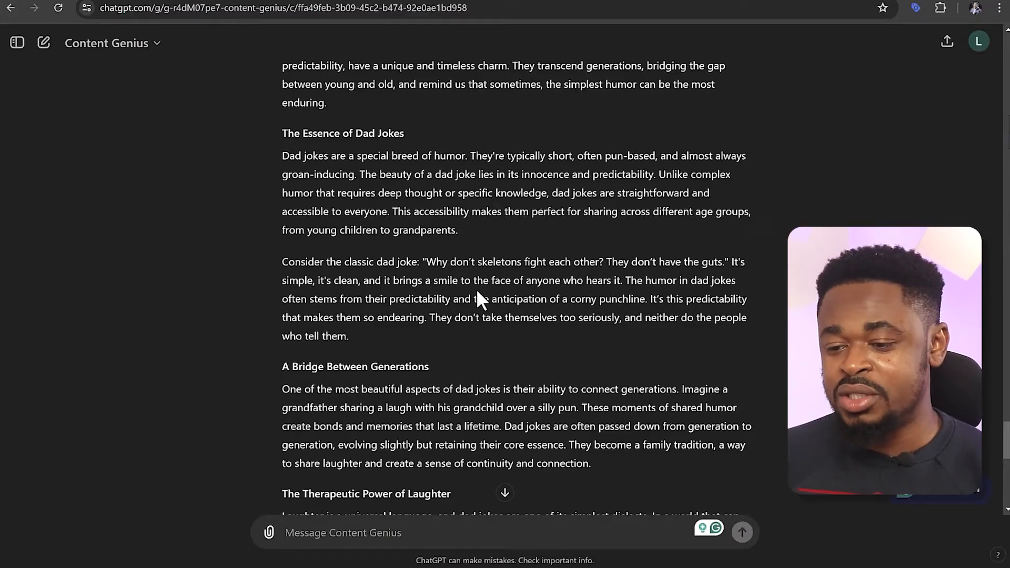
scroll(482, 311, "up", 3)
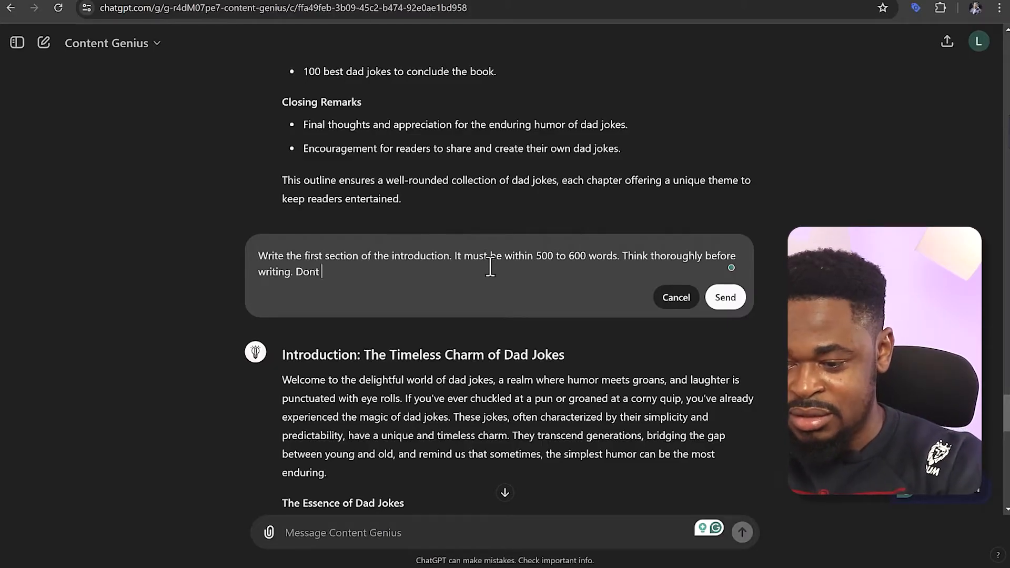
type("use")
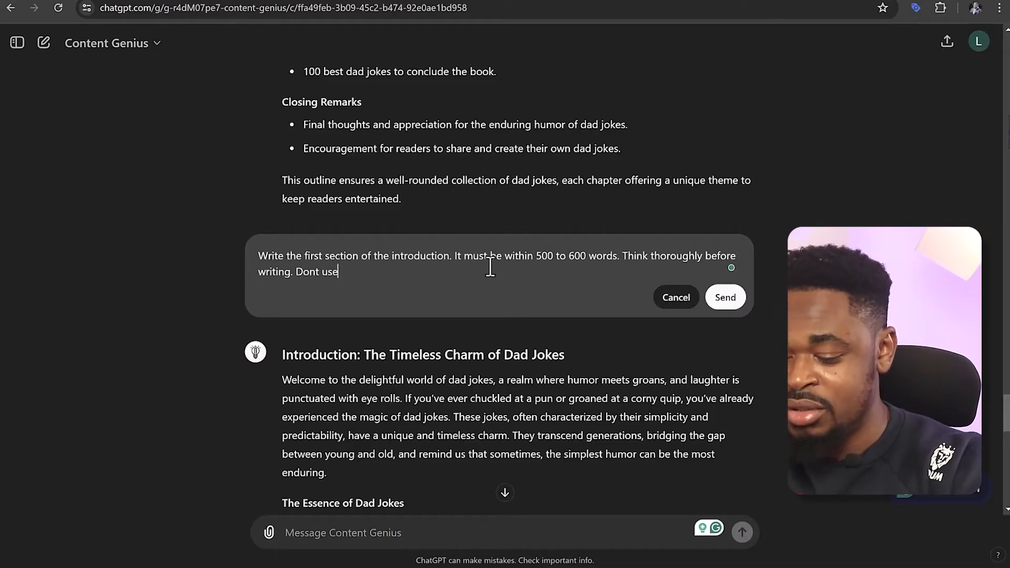
type(" complicated")
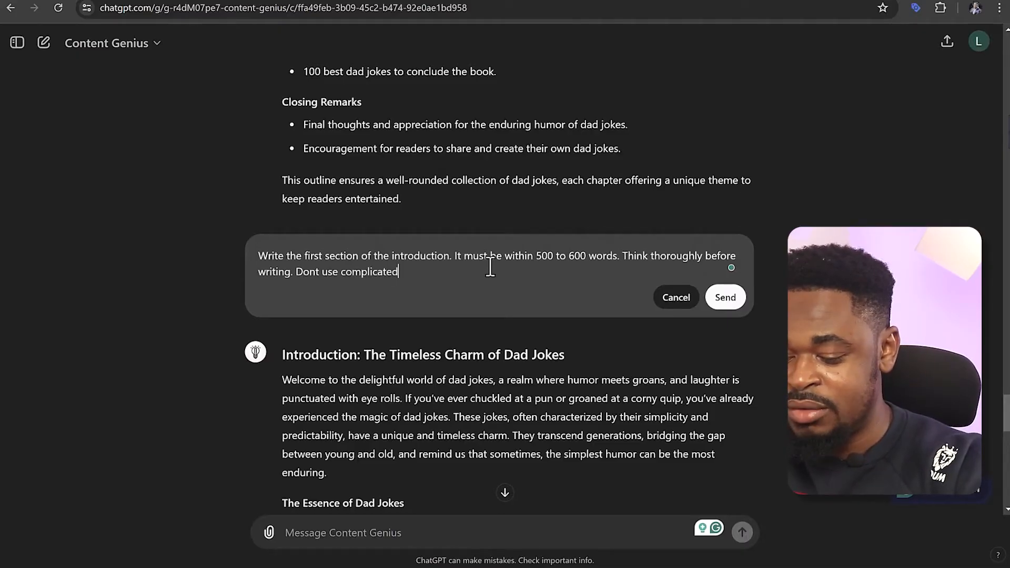
type(" words. ")
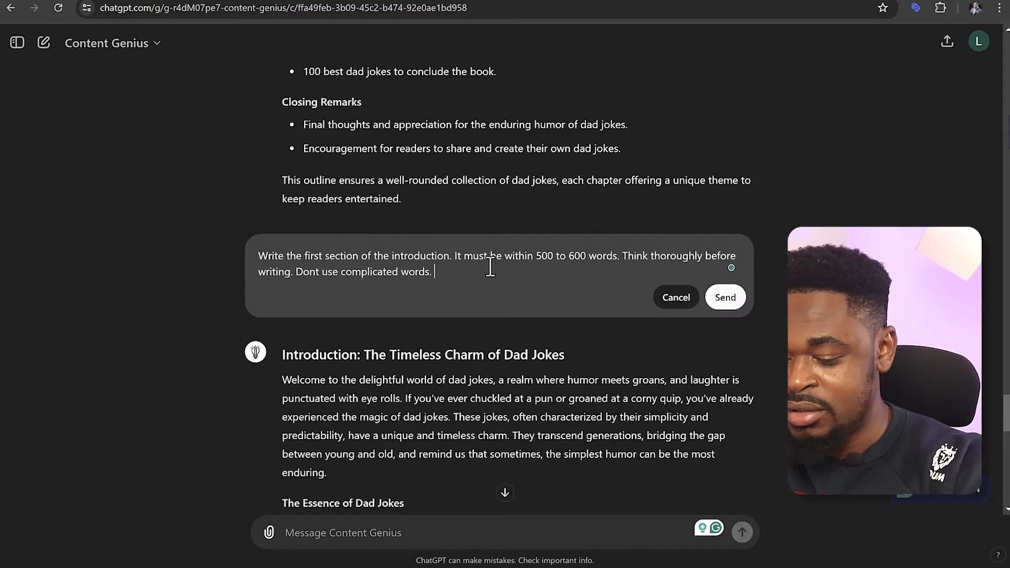
type("don't be flowe")
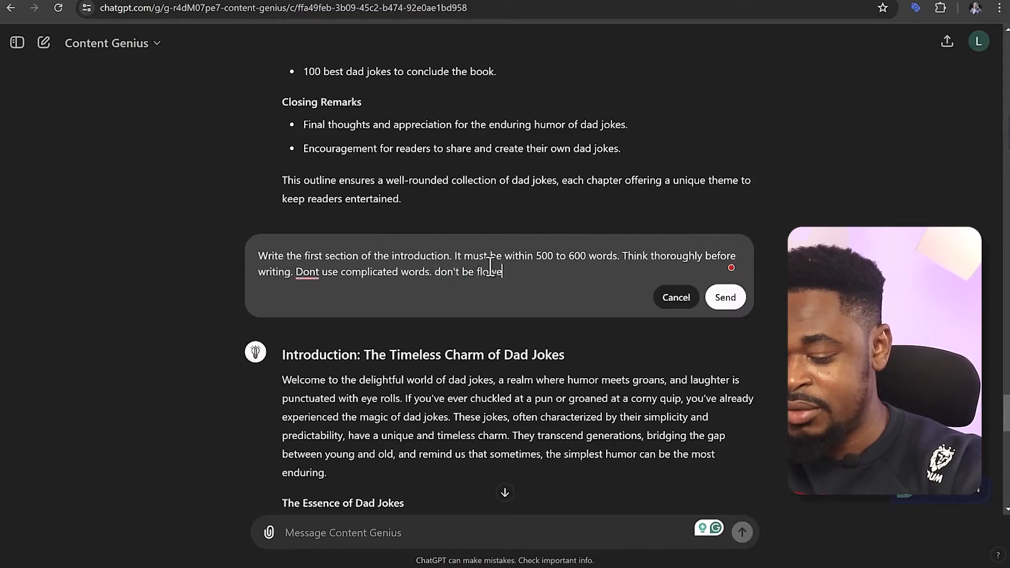
type("ry or preach")
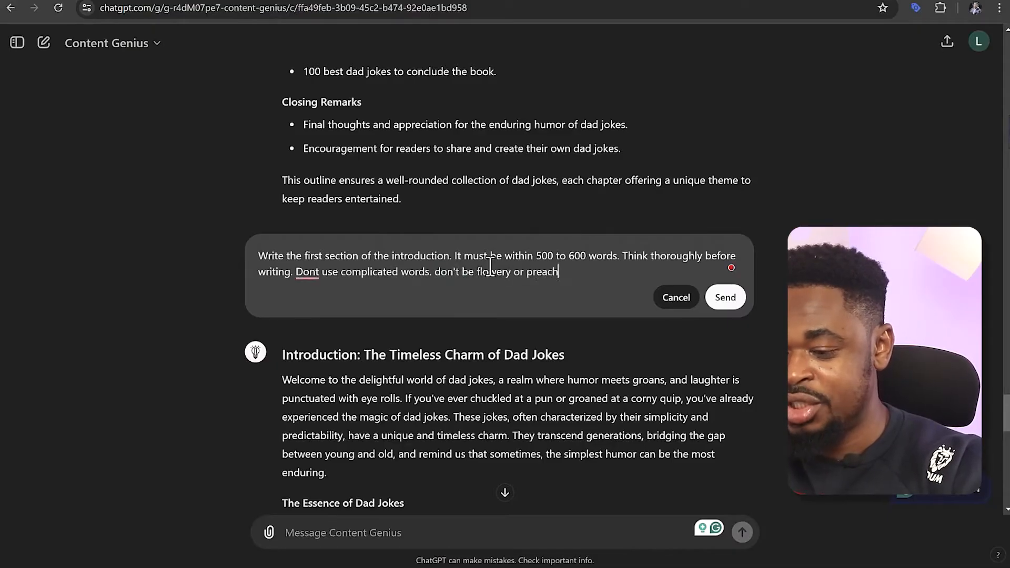
type("y.")
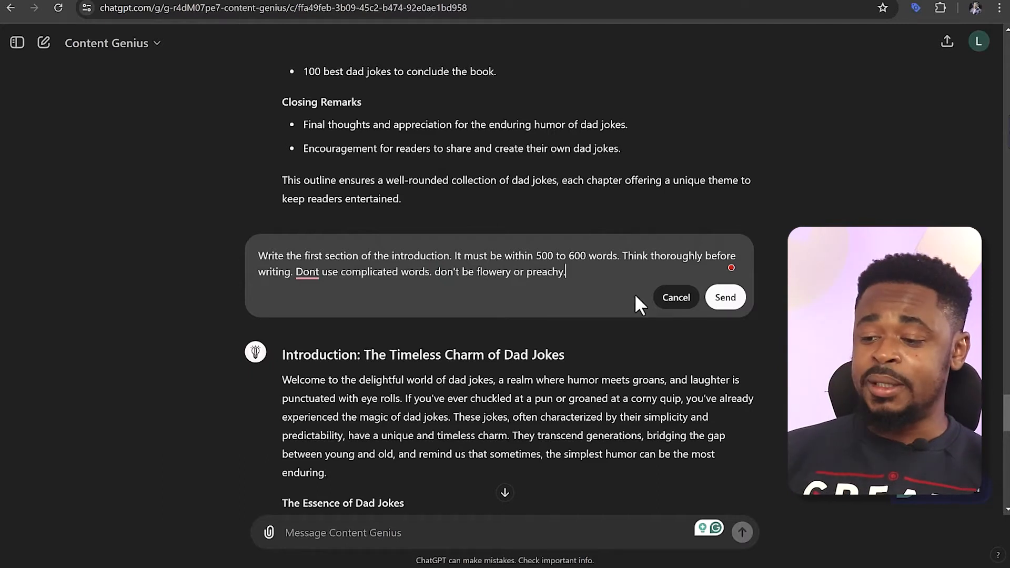
left_click(726, 301)
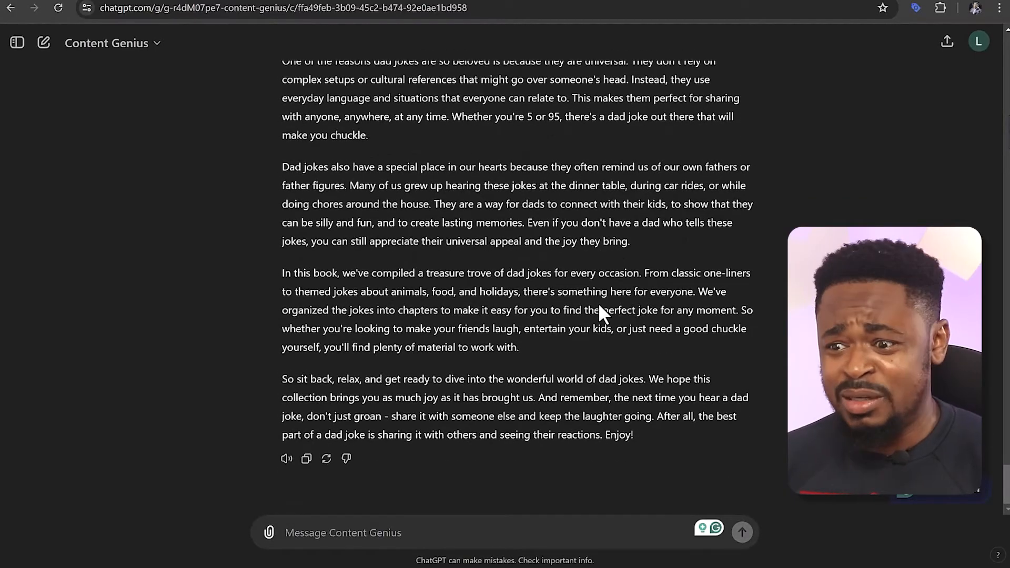
Review the rewritten introduction and compare its opening with the first version of the response
scroll(599, 309, "up", 4)
scroll(590, 311, "up", 1)
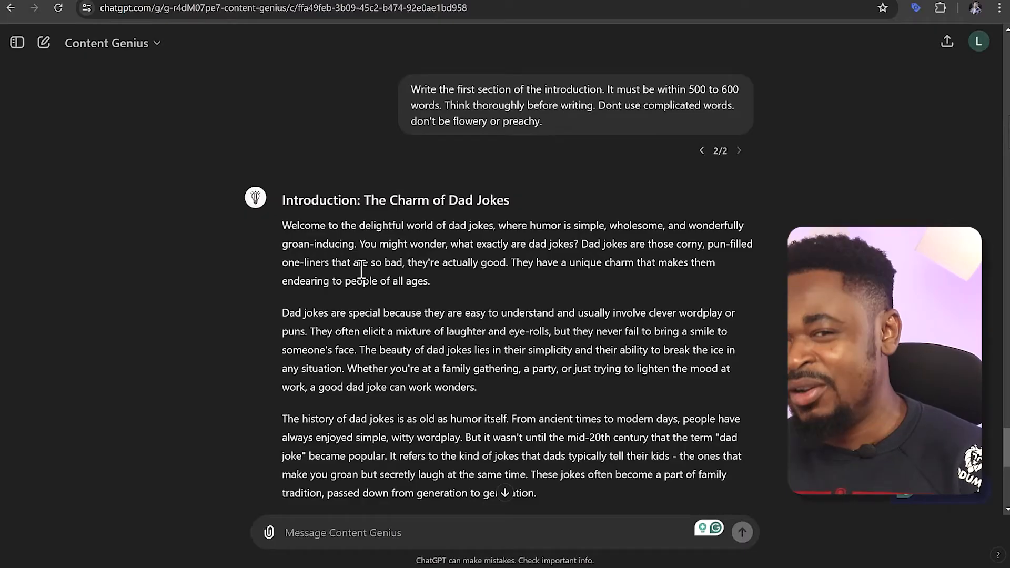
left_click(702, 151)
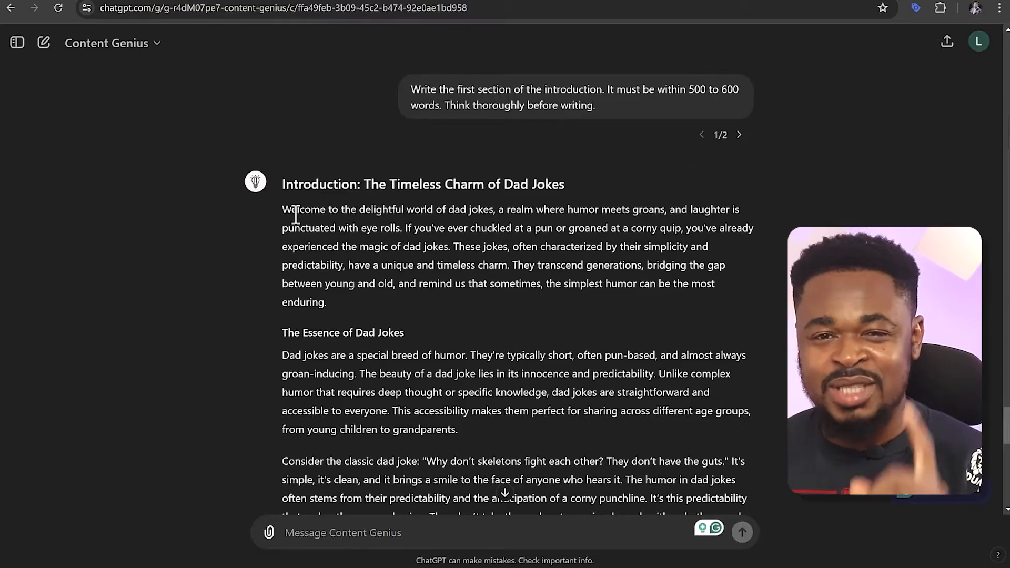
left_click_drag(283, 210, 408, 228)
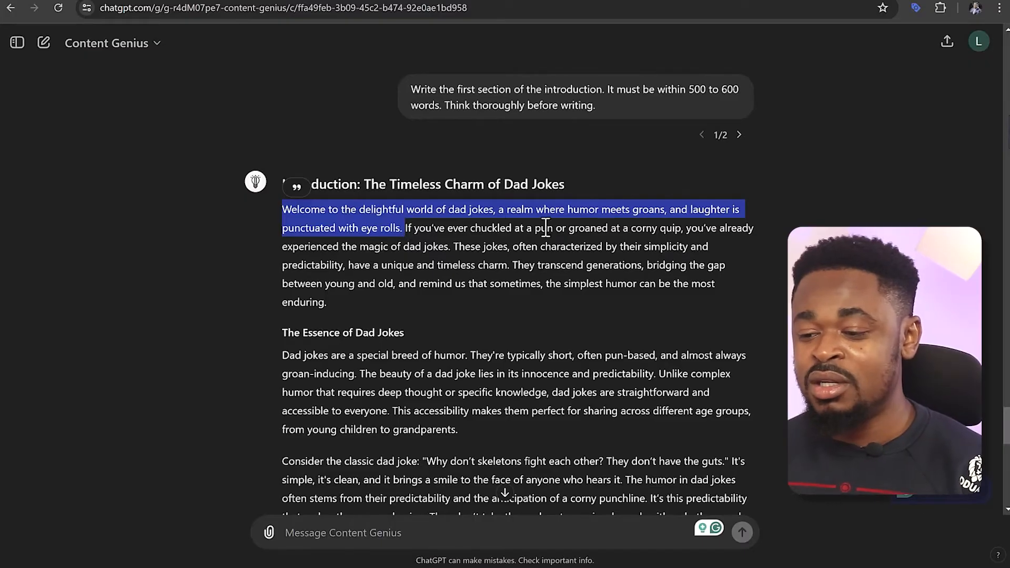
left_click(667, 228)
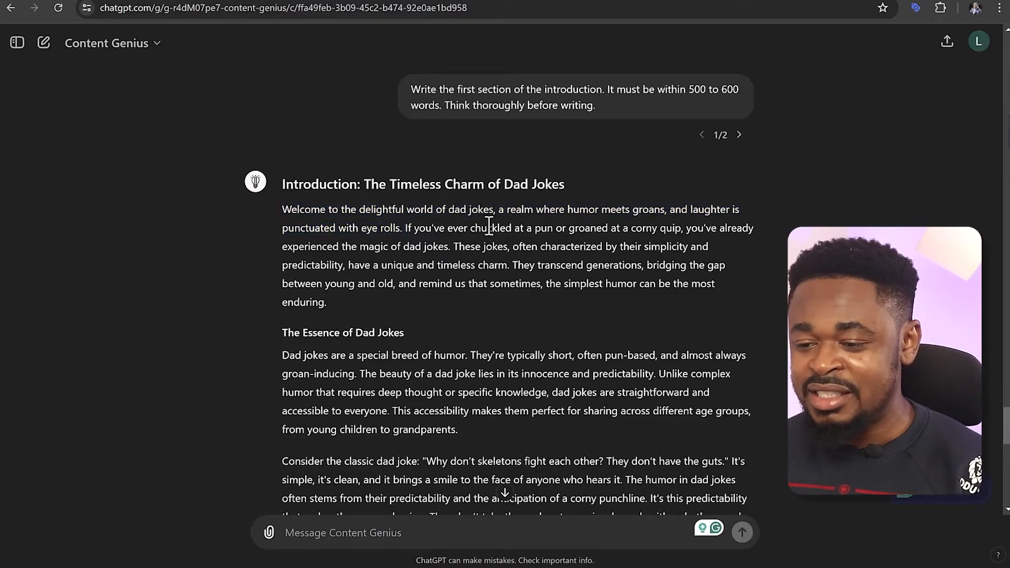
Check the first response for flowery wording such as "realm" and "They transcend generations", then return to the second version and skim it
left_click_drag(504, 209, 536, 214)
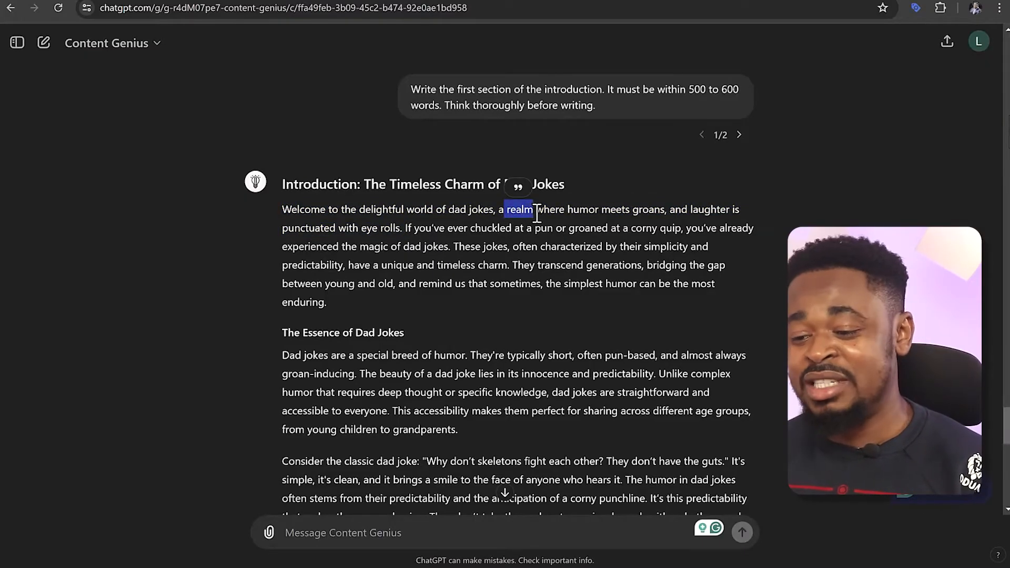
left_click_drag(517, 265, 597, 266)
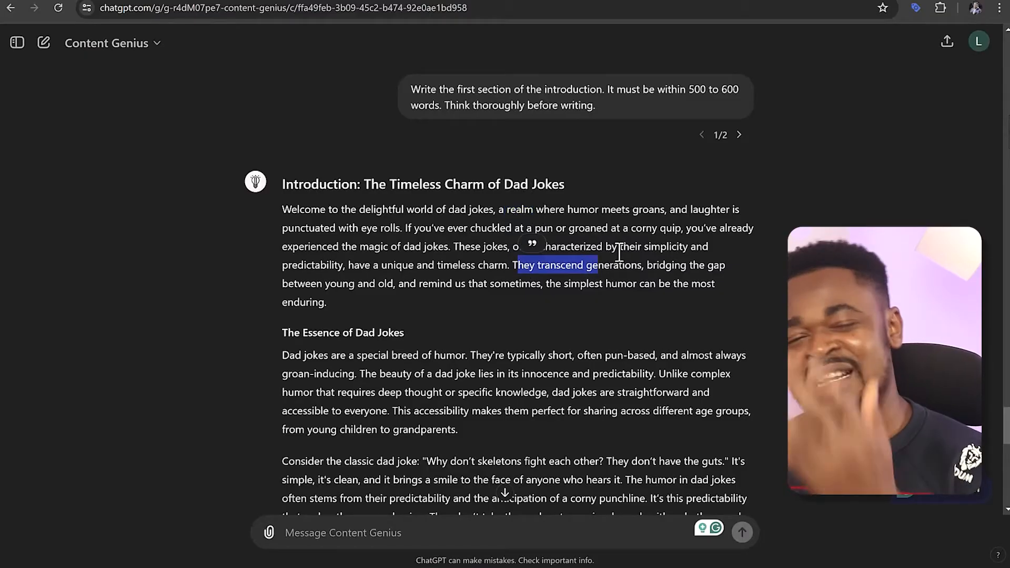
left_click(739, 135)
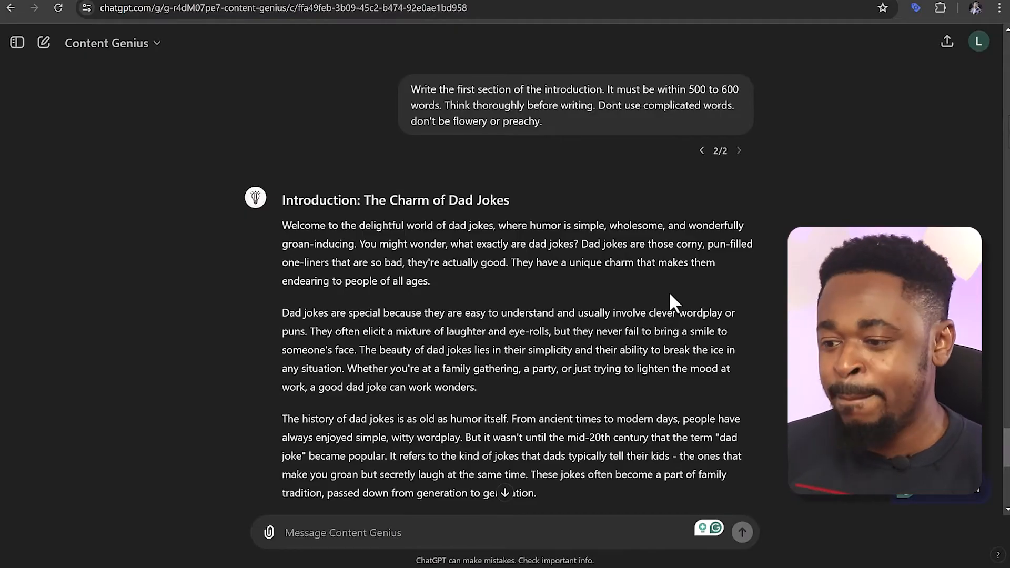
scroll(670, 293, "down", 9)
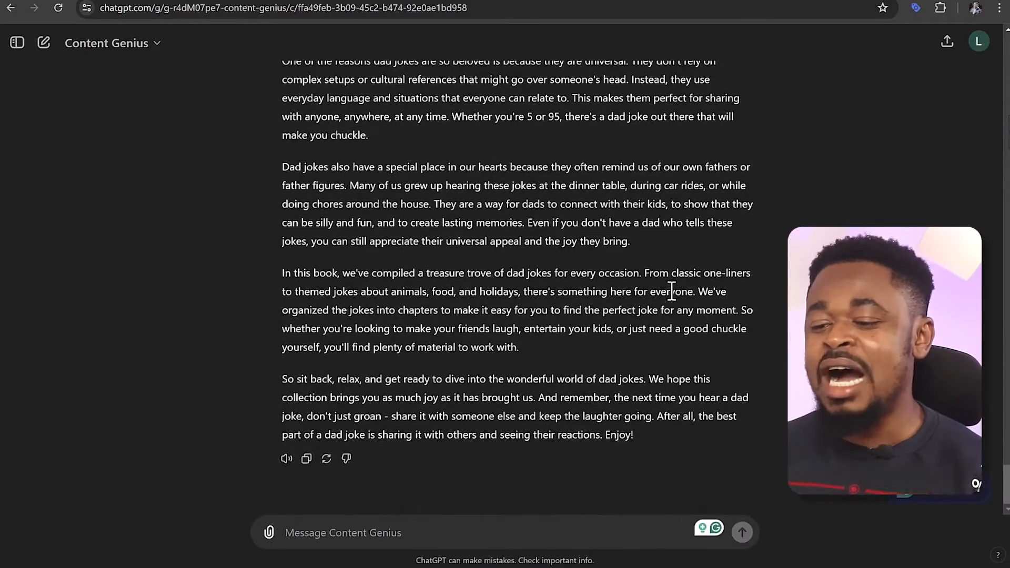
scroll(670, 288, "up", 20)
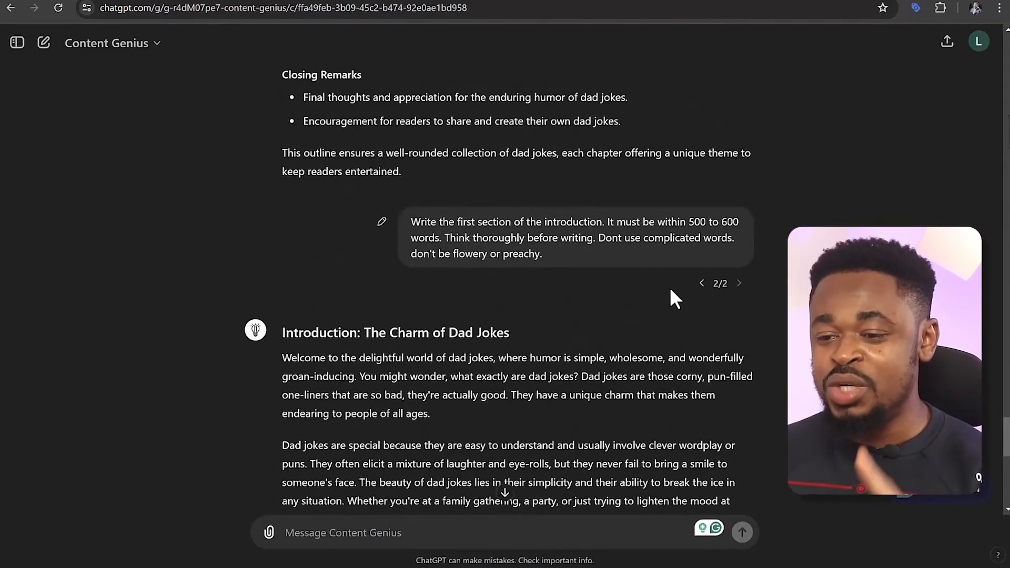
Compare the two bullet points under Introduction in the book outline with the prompt for the introduction's first section
scroll(666, 313, "up", 20)
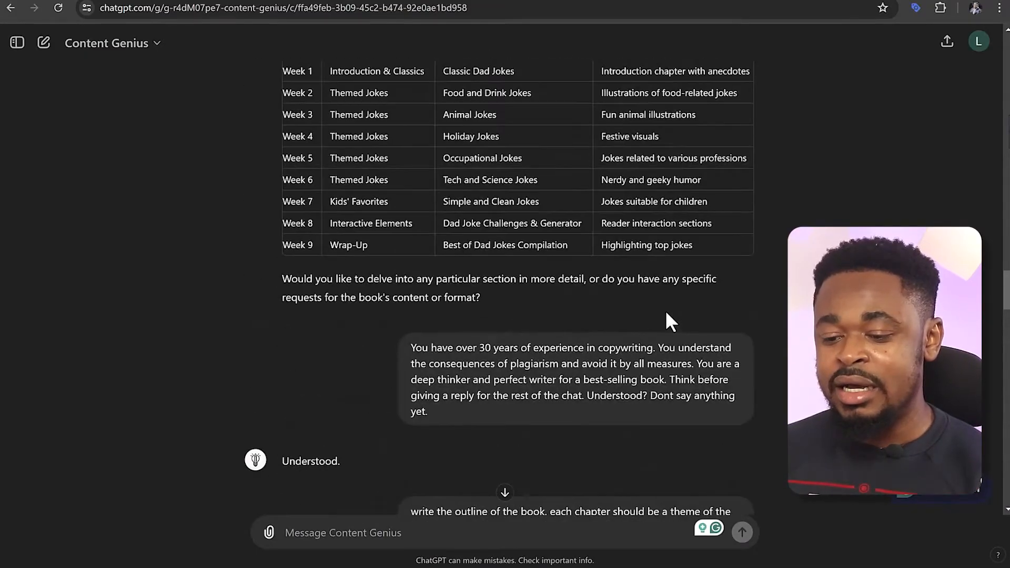
scroll(666, 315, "down", 5)
left_click_drag(307, 383, 580, 381)
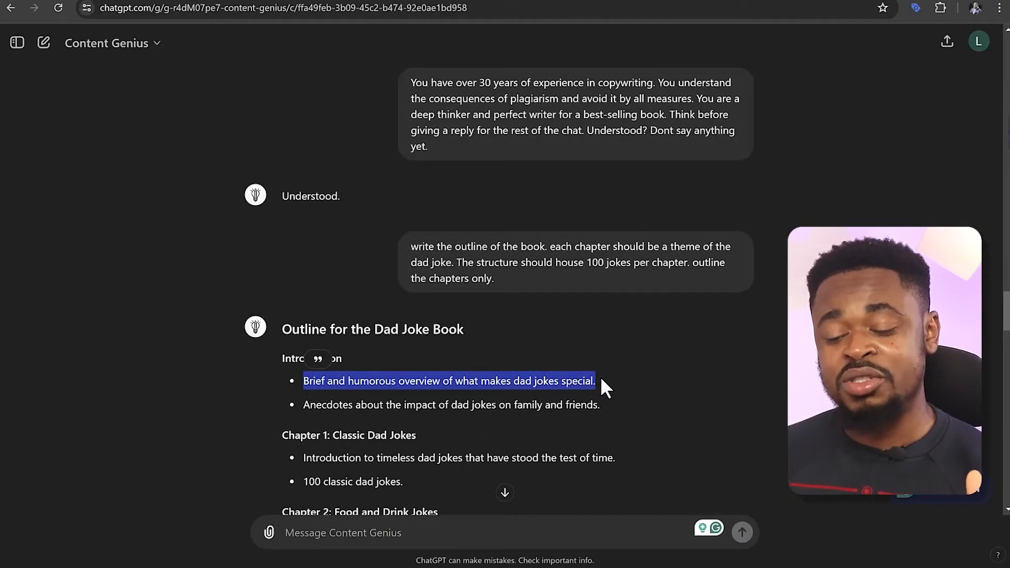
left_click_drag(309, 403, 579, 399)
scroll(578, 392, "down", 20)
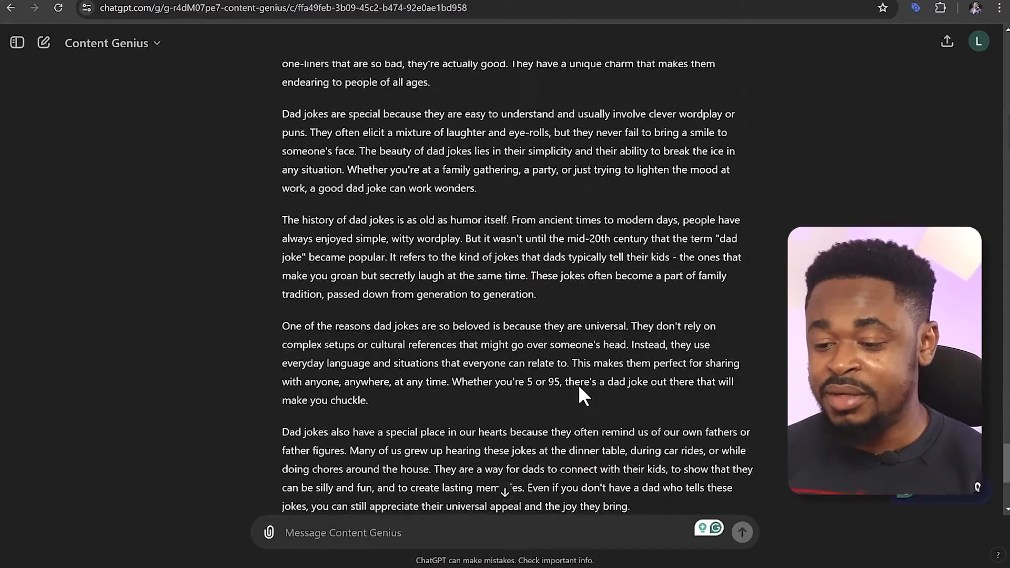
scroll(578, 387, "up", 15)
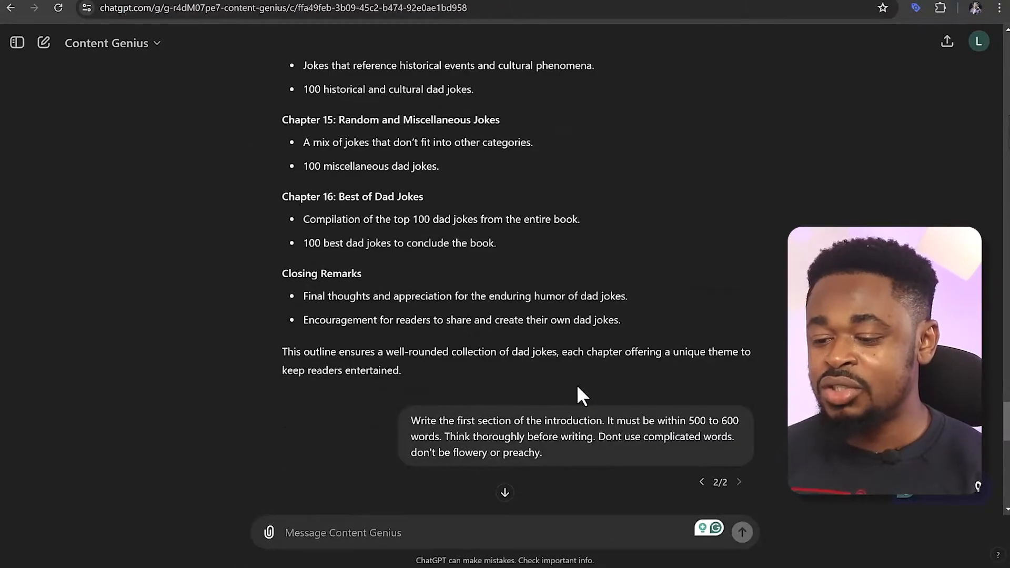
left_click_drag(416, 417, 546, 444)
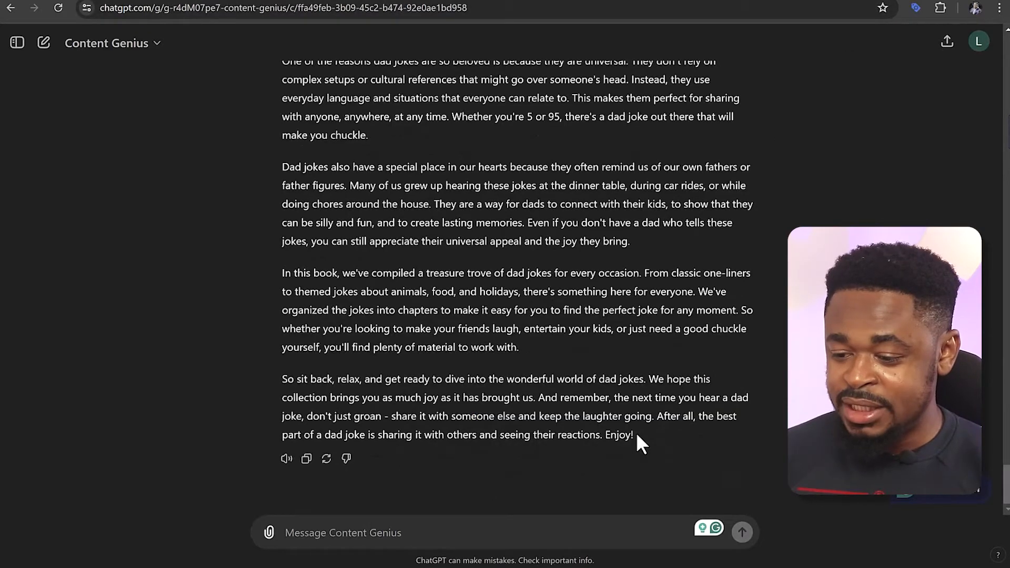
Copy the entire rewritten "Introduction: The Charm of Dad Jokes" response and paste it into the blank Google Docs document
left_click_drag(636, 433, 291, 446)
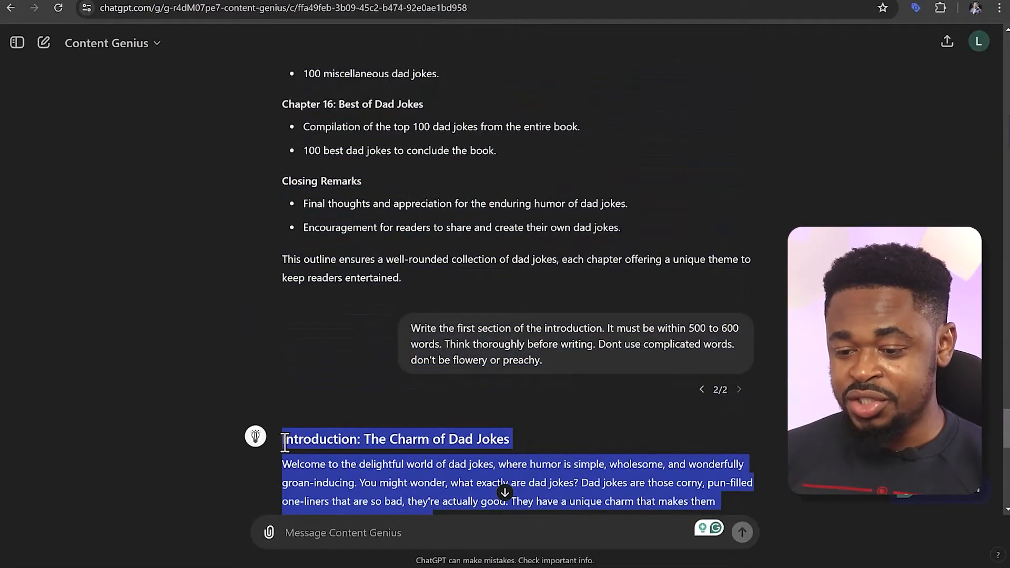
scroll(421, 416, "down", 10)
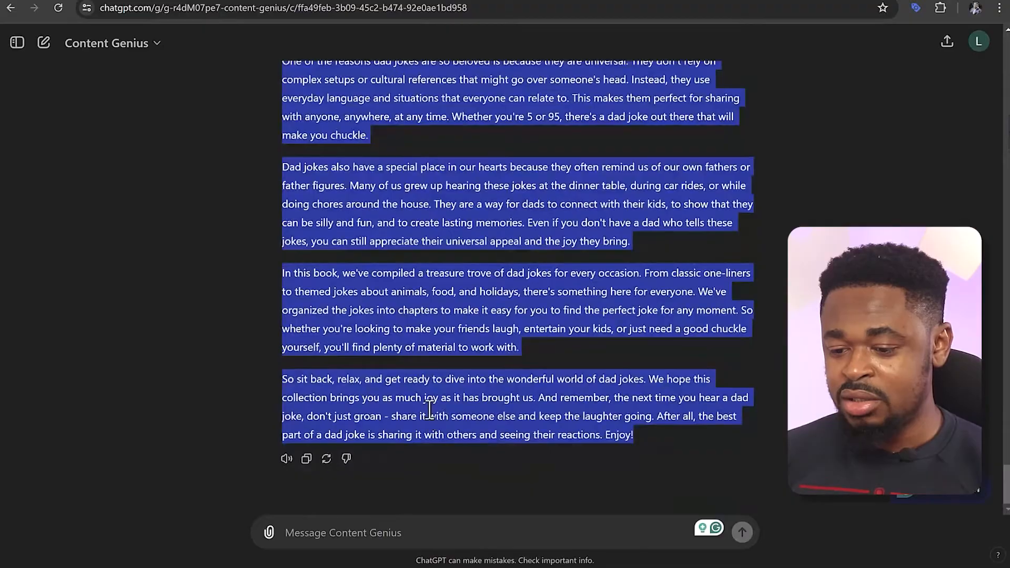
left_click(338, 479)
left_click(309, 461)
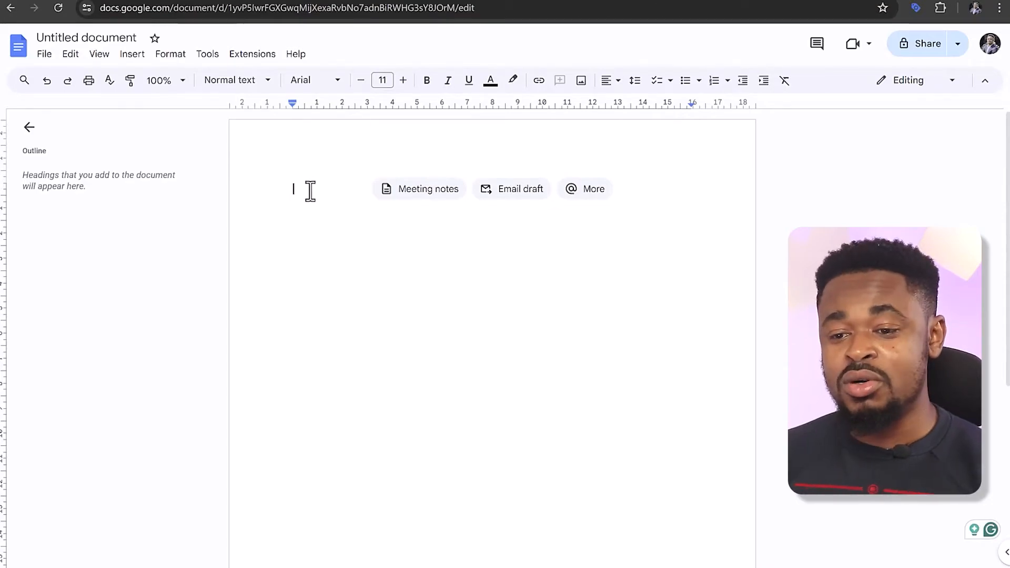
double_click(300, 189)
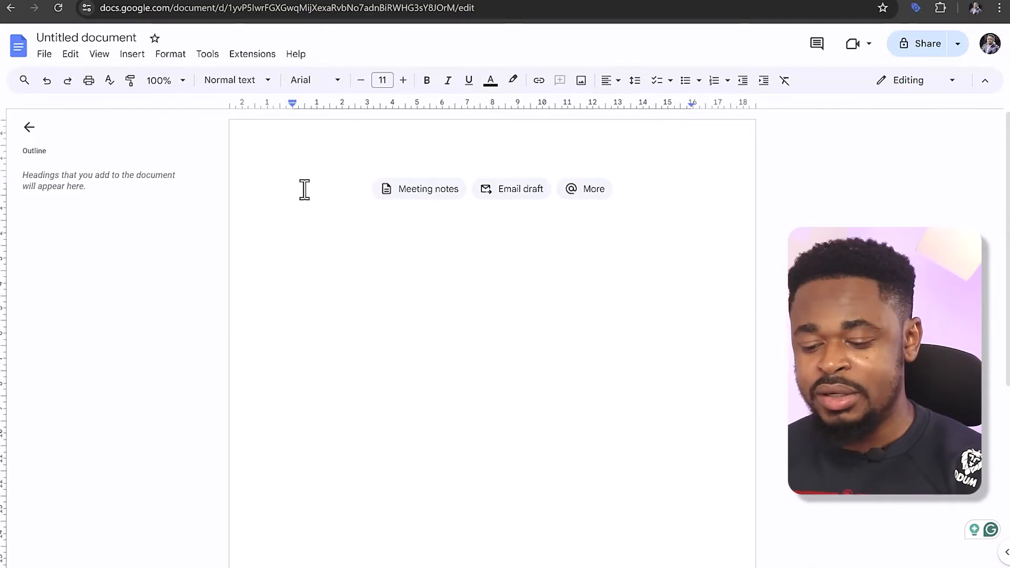
key("ctrl+v")
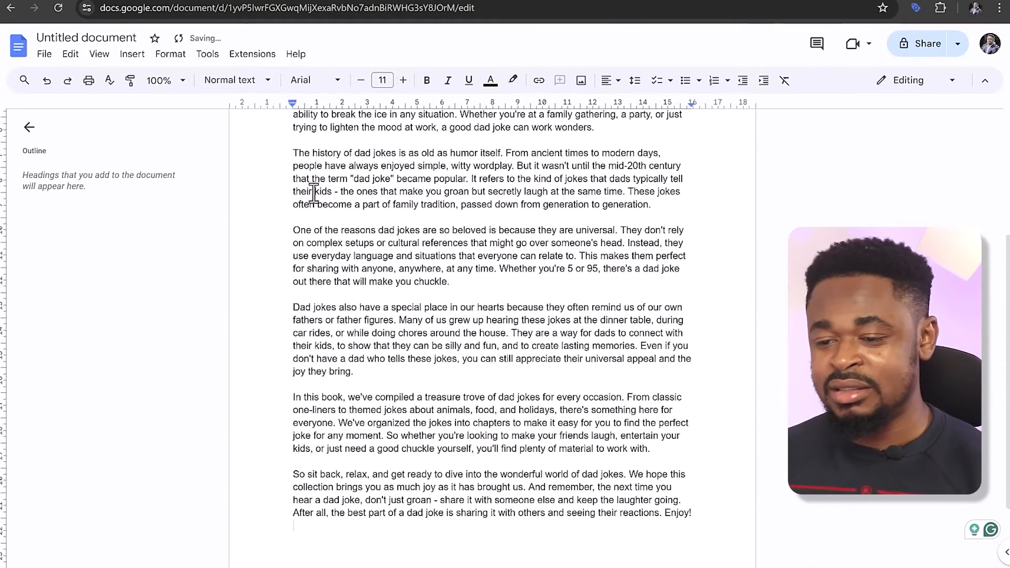
Replace the raw pasted text with the formatted version of the introduction, including its title heading, and add a new line after the last paragraph
scroll(404, 231, "up", 4)
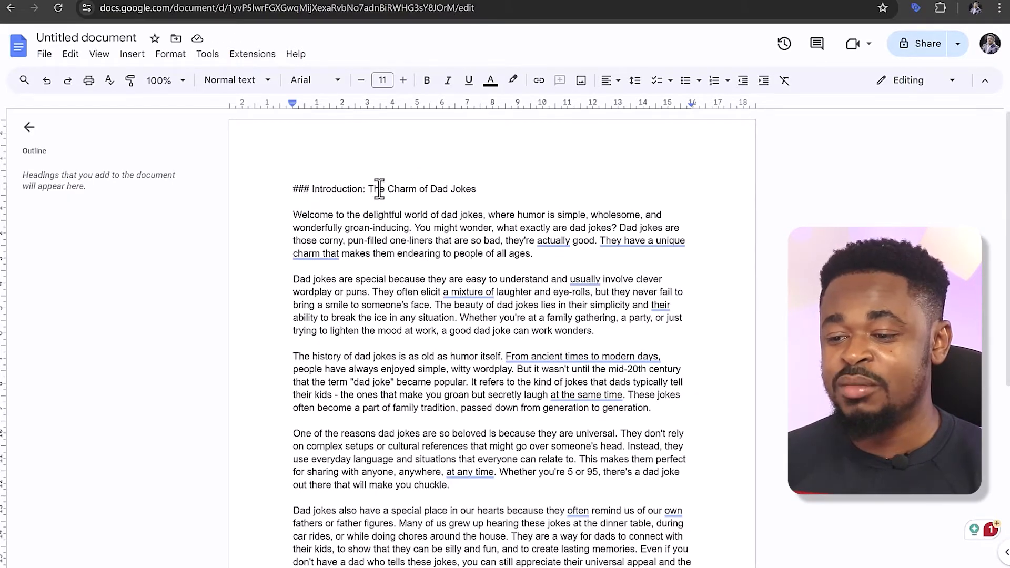
triple_click(456, 189)
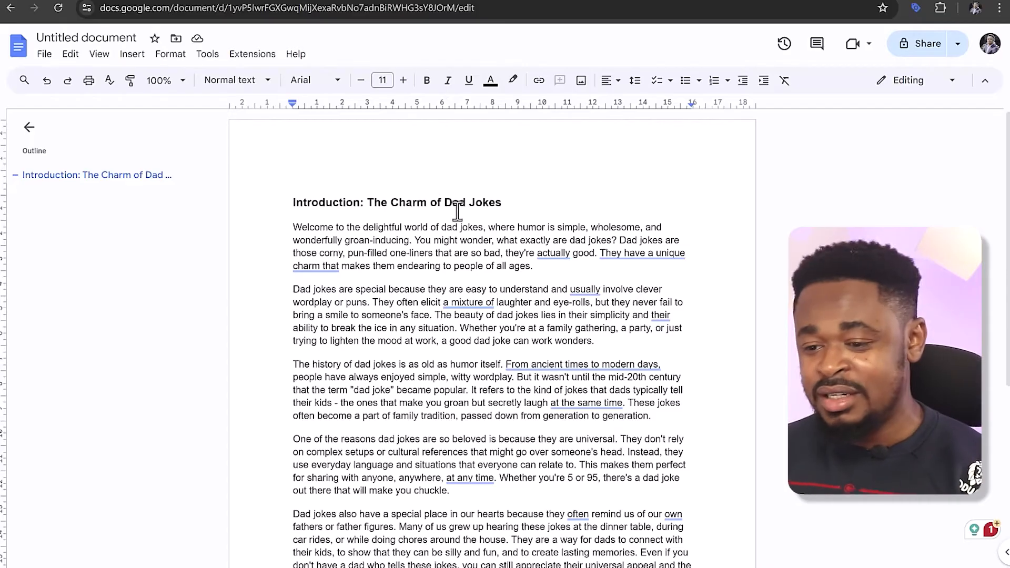
scroll(455, 210, "down", 5)
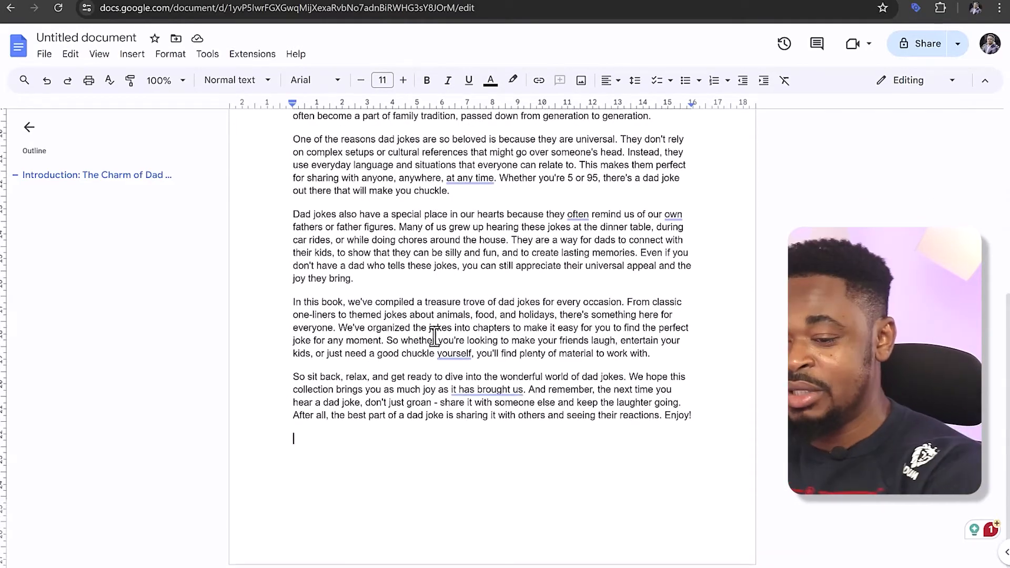
key("Return")
Switch back to ChatGPT and copy the full first-section introduction prompt into the new message field
key("ctrl+Tab")
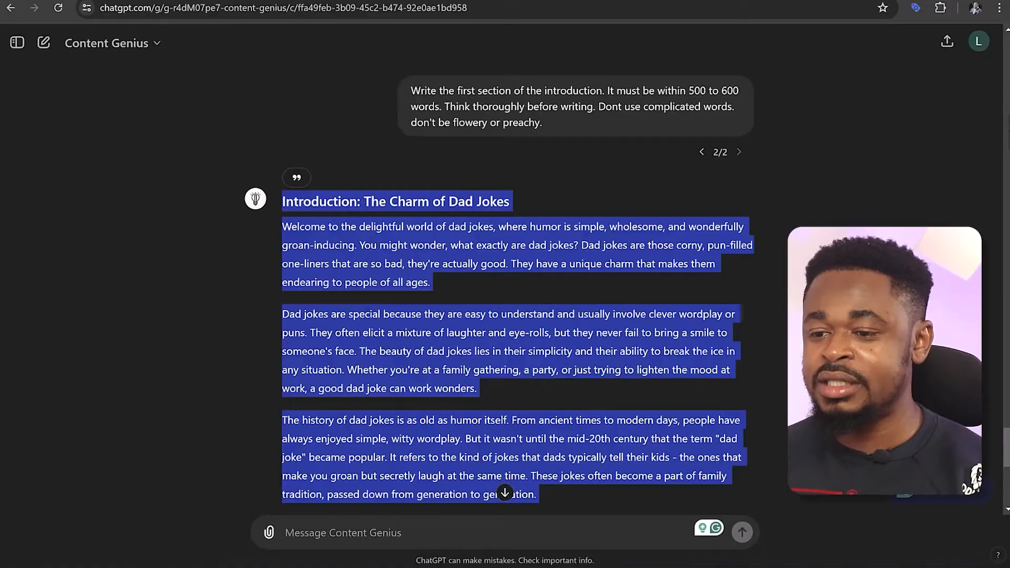
scroll(415, 173, "up", 15)
scroll(417, 170, "down", 12)
scroll(417, 170, "down", 10)
scroll(418, 169, "up", 8)
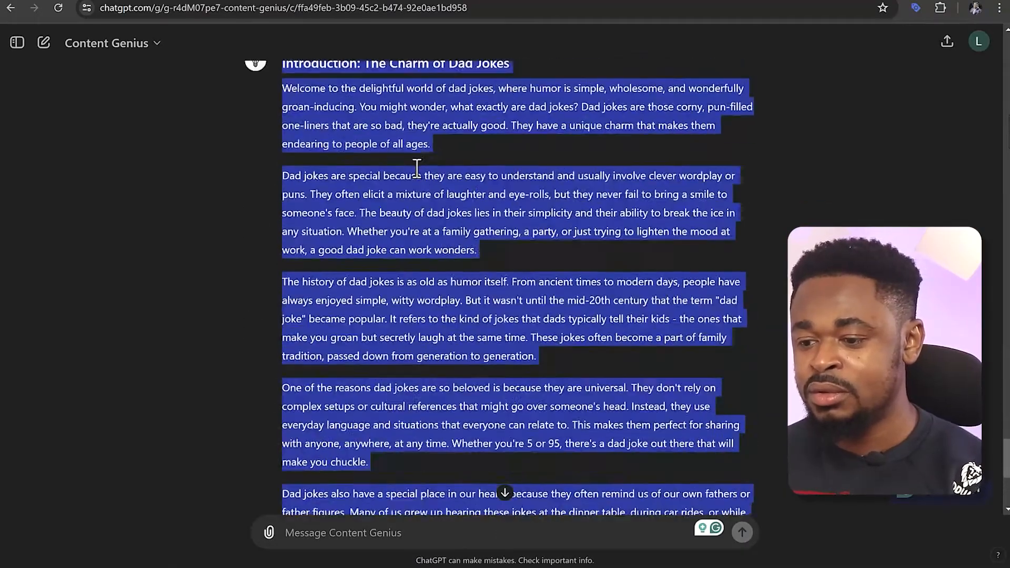
left_click(459, 180)
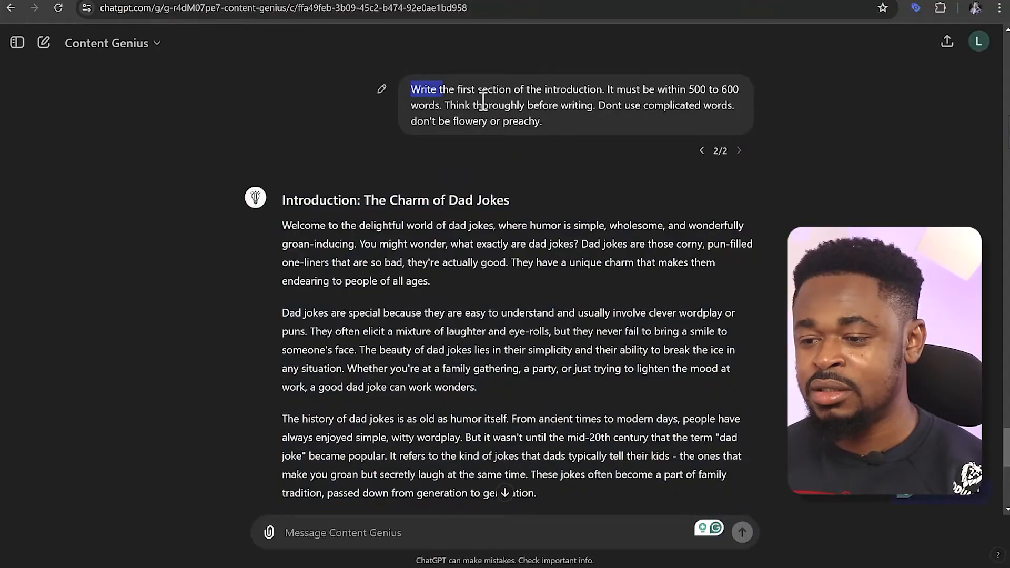
left_click_drag(483, 101, 539, 115)
key("ctrl+c")
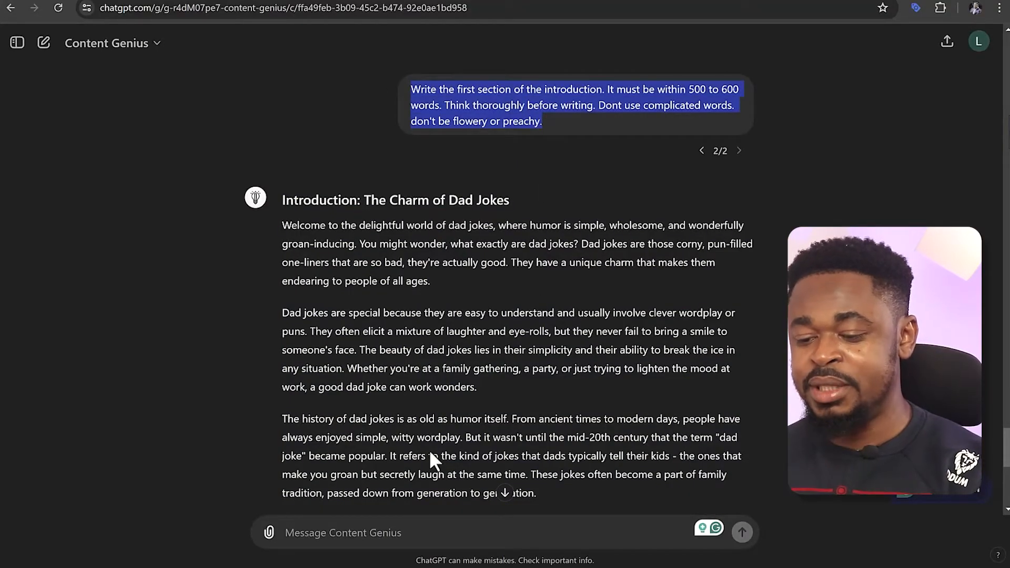
left_click(410, 532)
key("ctrl+v")
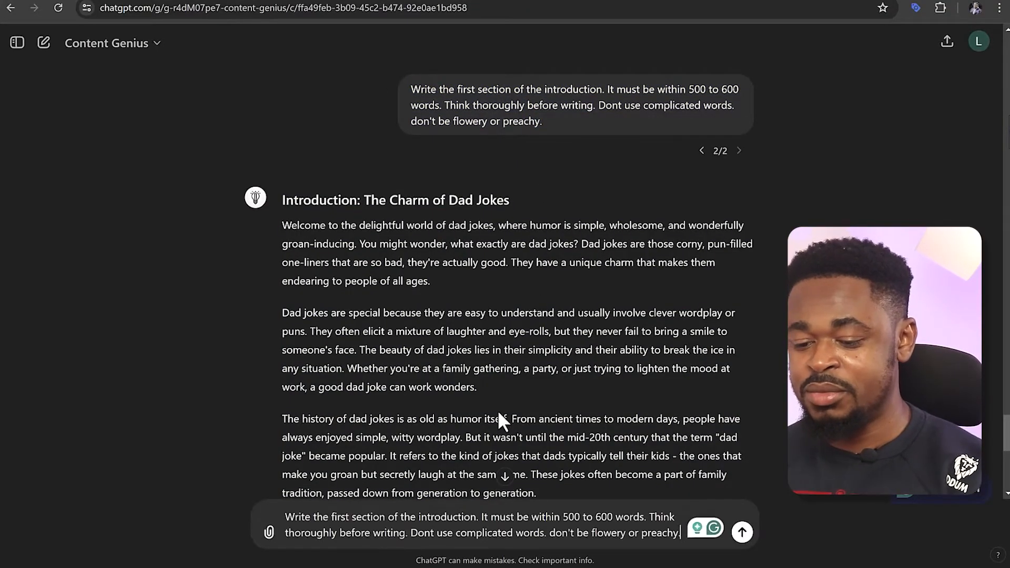
Change "first" to "second" in the drafted prompt and send it to request the introduction's second section
scroll(498, 420, "down", 10)
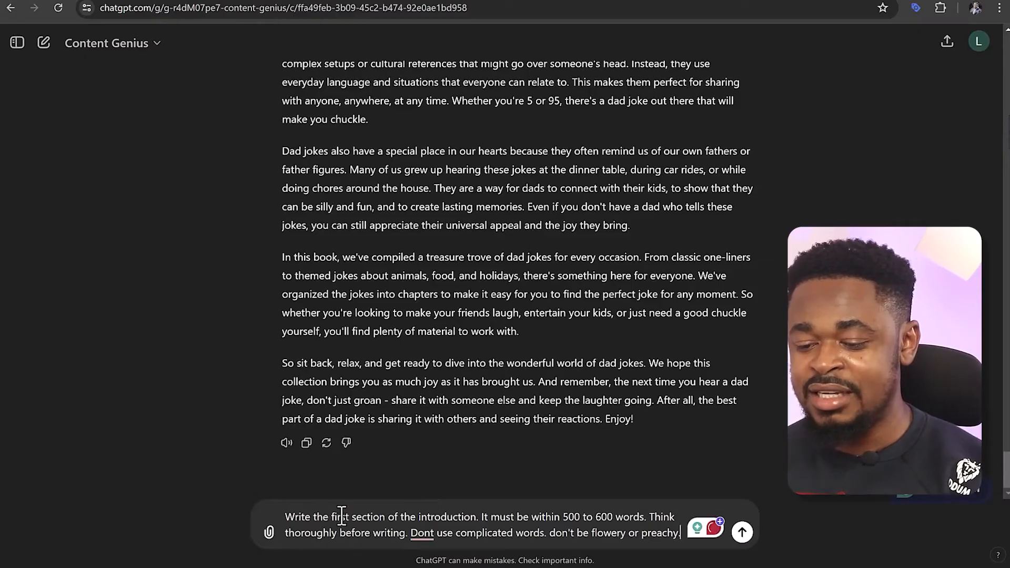
type("second")
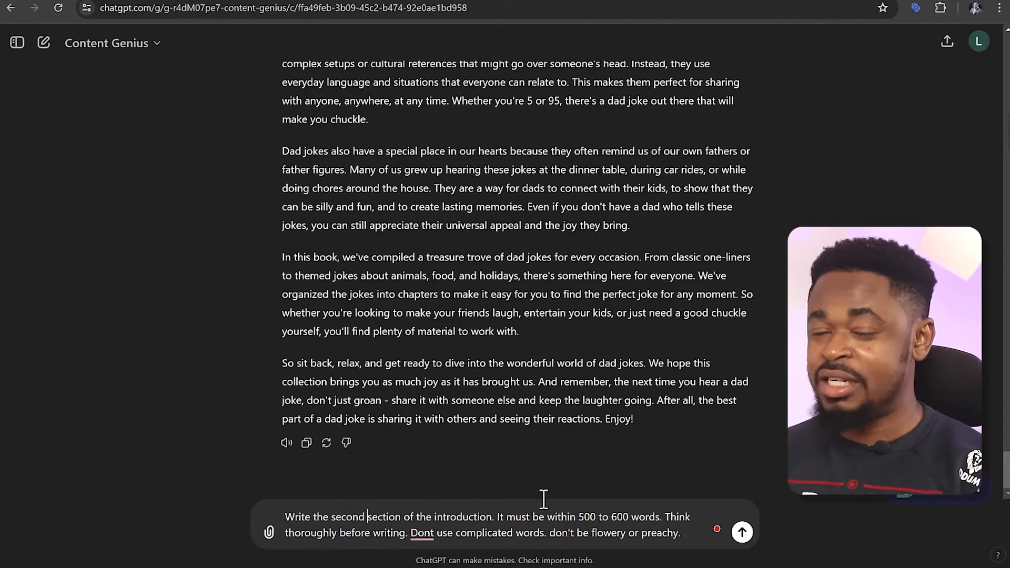
left_click(742, 532)
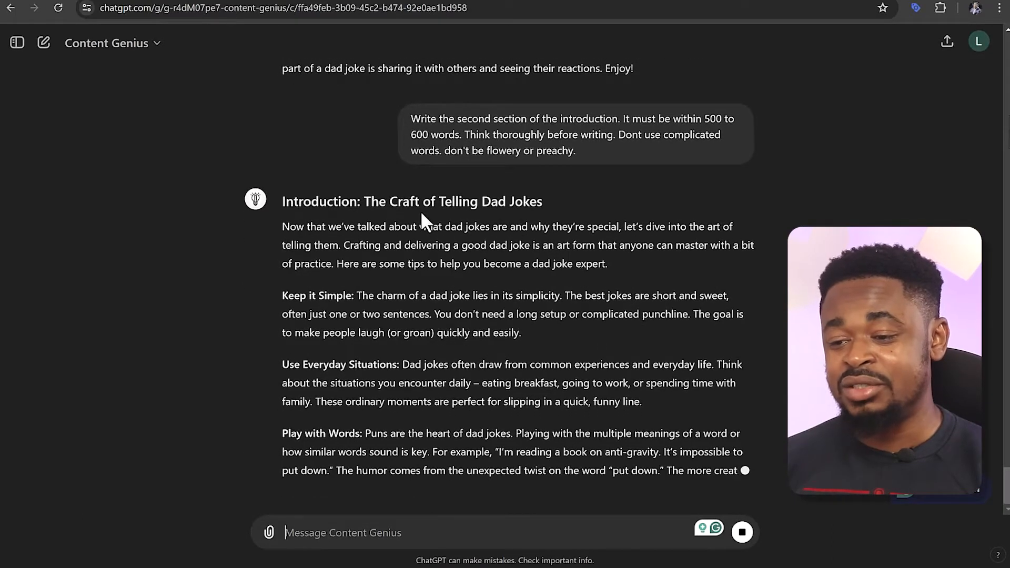
Review the opening and the tips in the response for the introduction's second section
left_click_drag(345, 175, 605, 208)
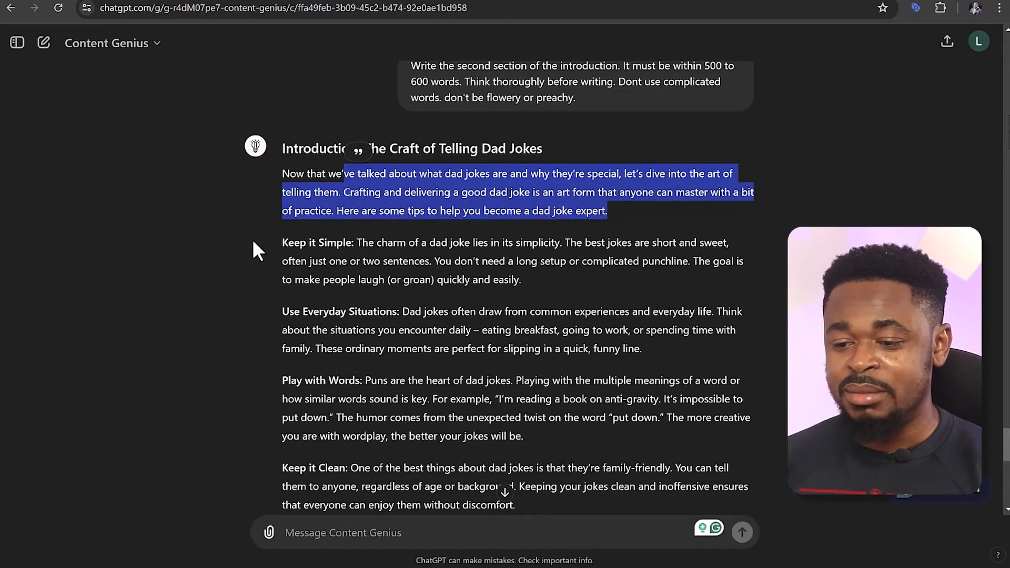
left_click_drag(277, 244, 502, 280)
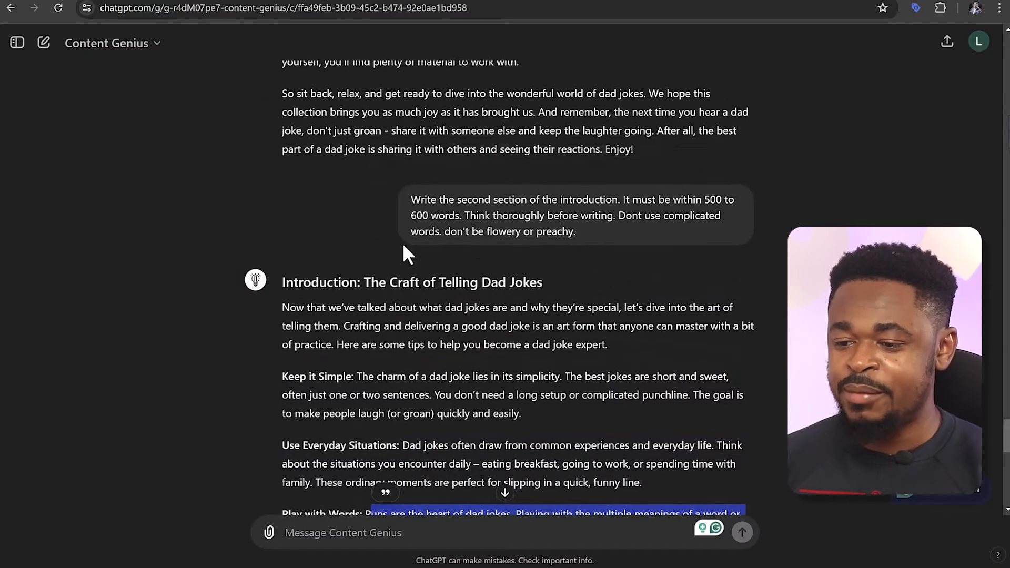
scroll(402, 242, "up", 18)
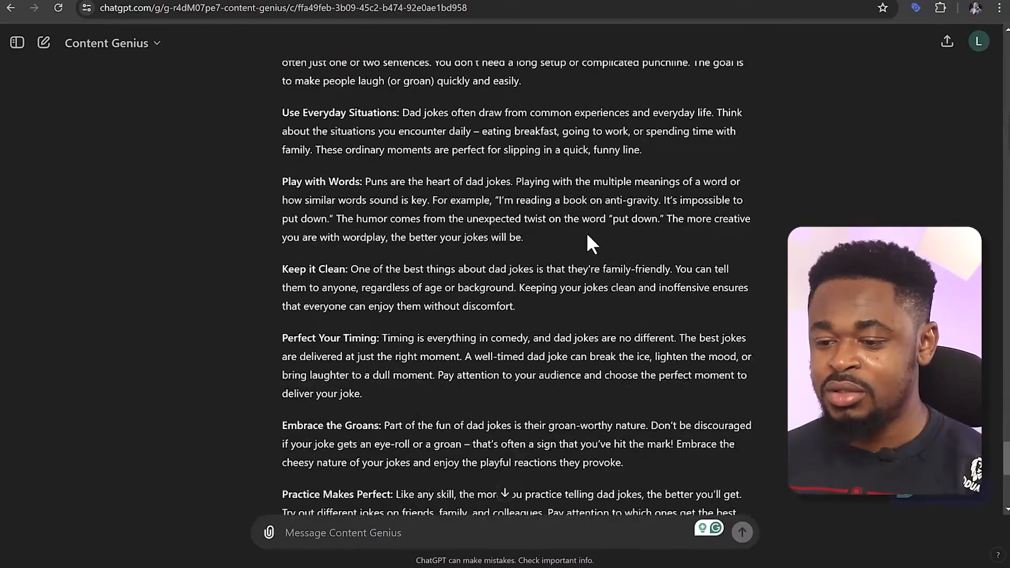
scroll(589, 242, "down", 8)
Edit the second-section prompt to add "(Anecdotes about the impact of dad jokes on family and friends)" after "introduction" and resend it
scroll(589, 242, "up", 20)
scroll(584, 256, "down", 2)
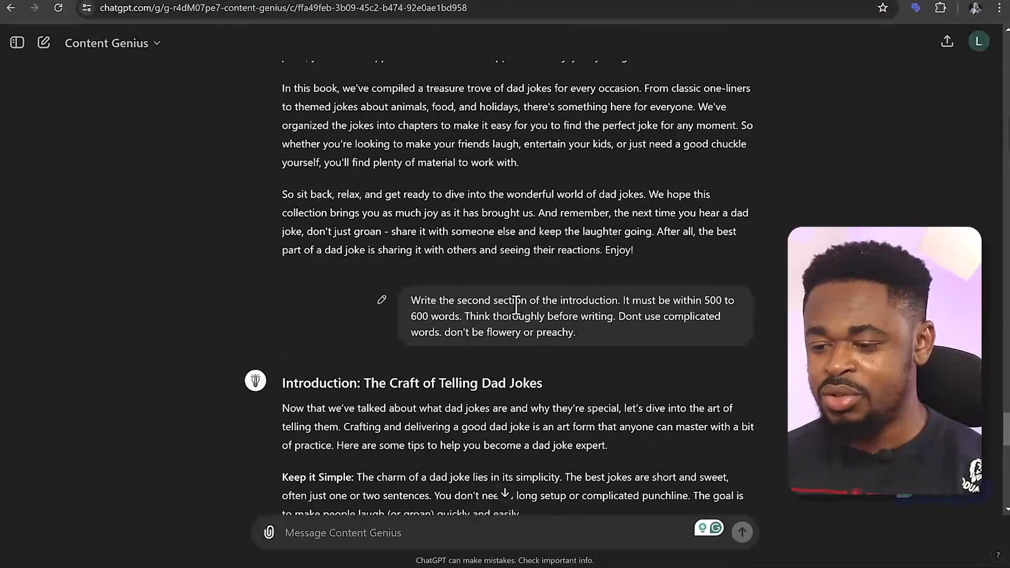
left_click(381, 300)
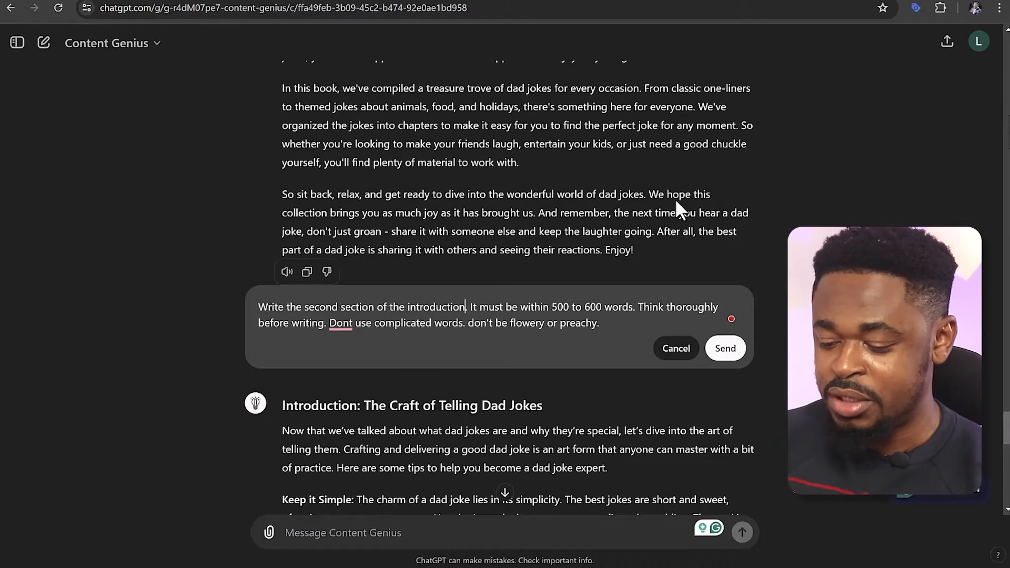
type("(")
type("Anecdotes about the impact of dad jokes on family and friends")
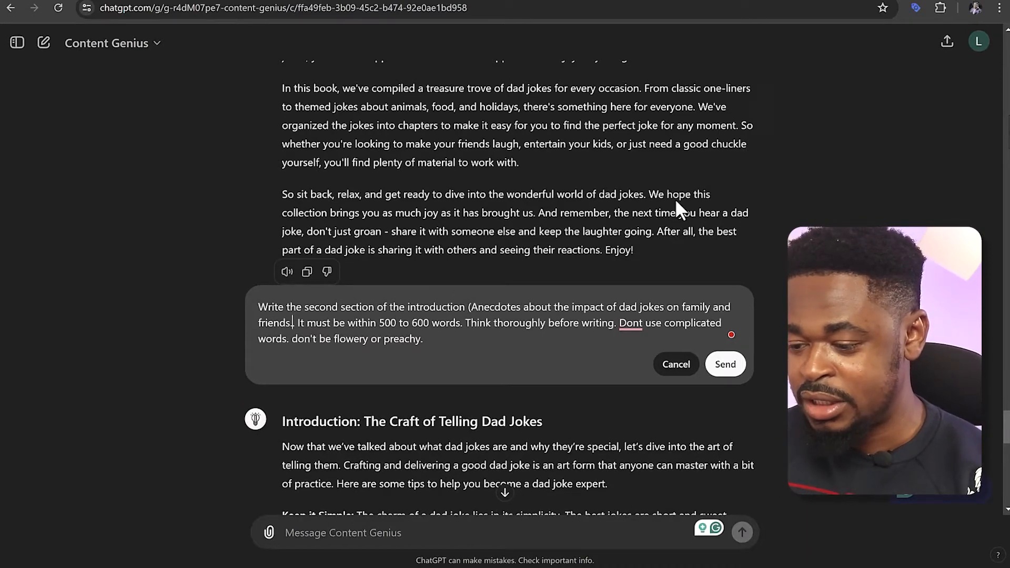
type(")")
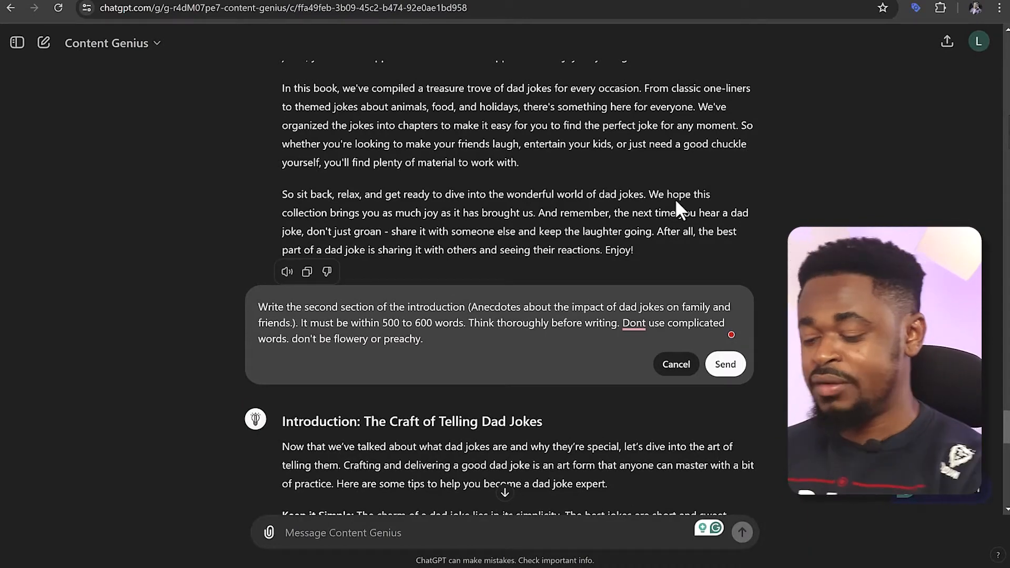
key("Left")
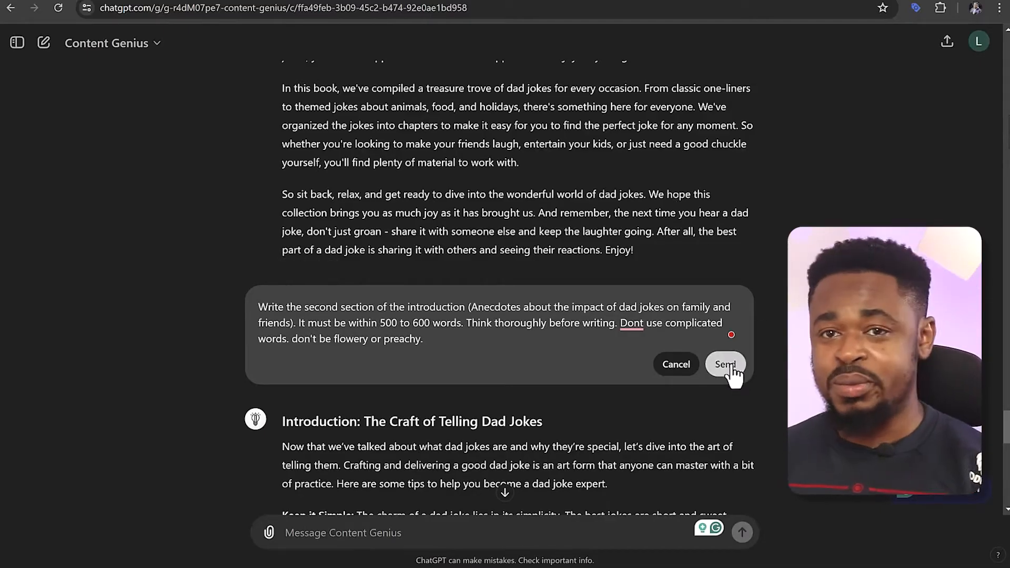
left_click(731, 367)
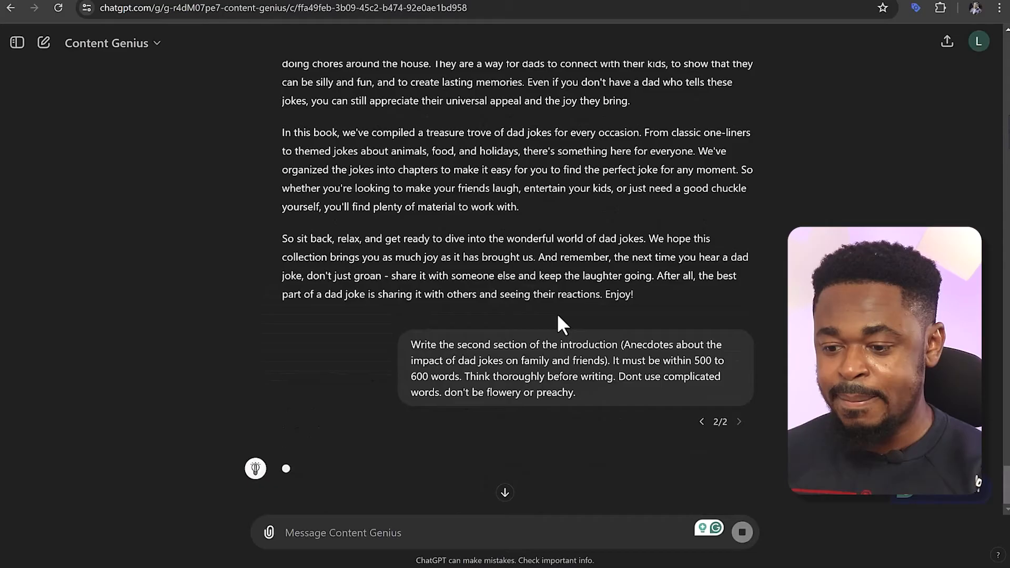
scroll(496, 419, "down", 5)
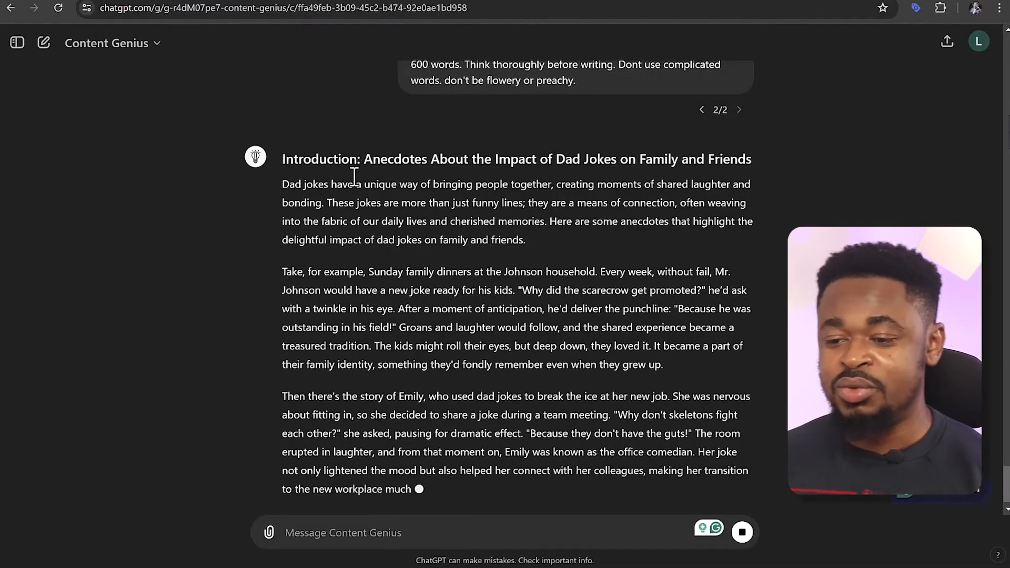
Copy the response's anecdotes section into the Google Docs document below the first introduction section, and return to ChatGPT
scroll(622, 167, "up", 5)
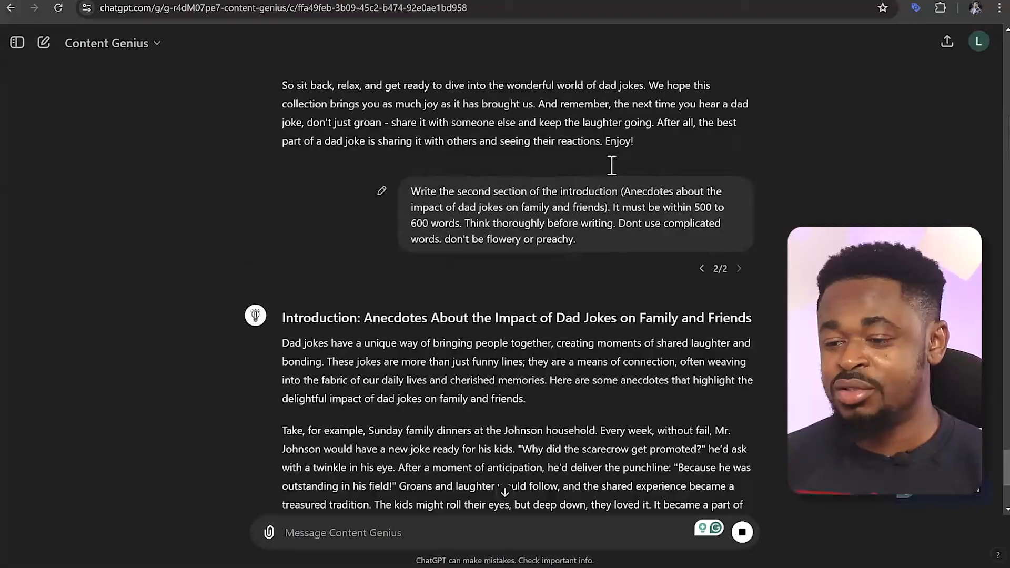
left_click_drag(621, 204, 524, 220)
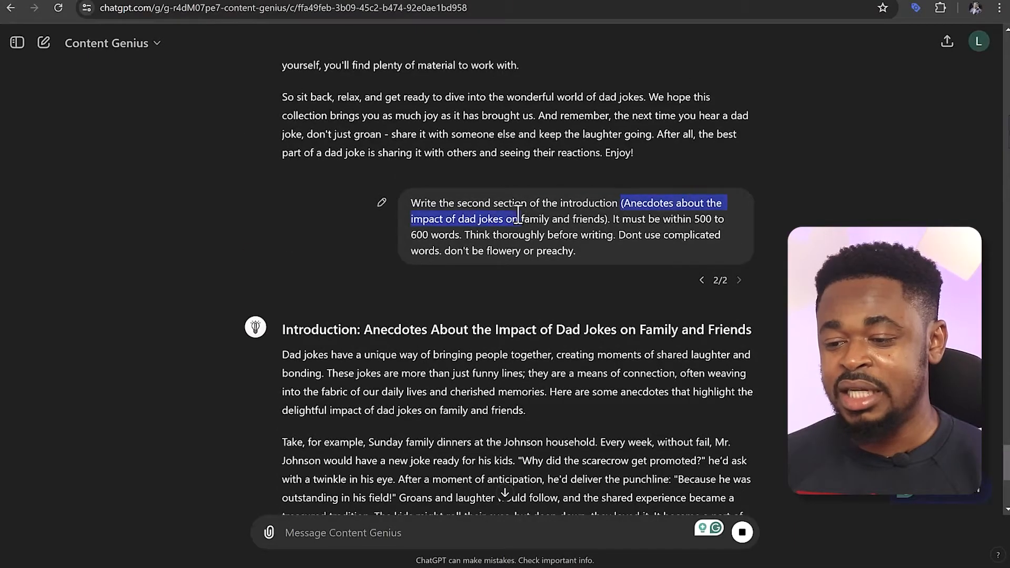
scroll(304, 246, "down", 3)
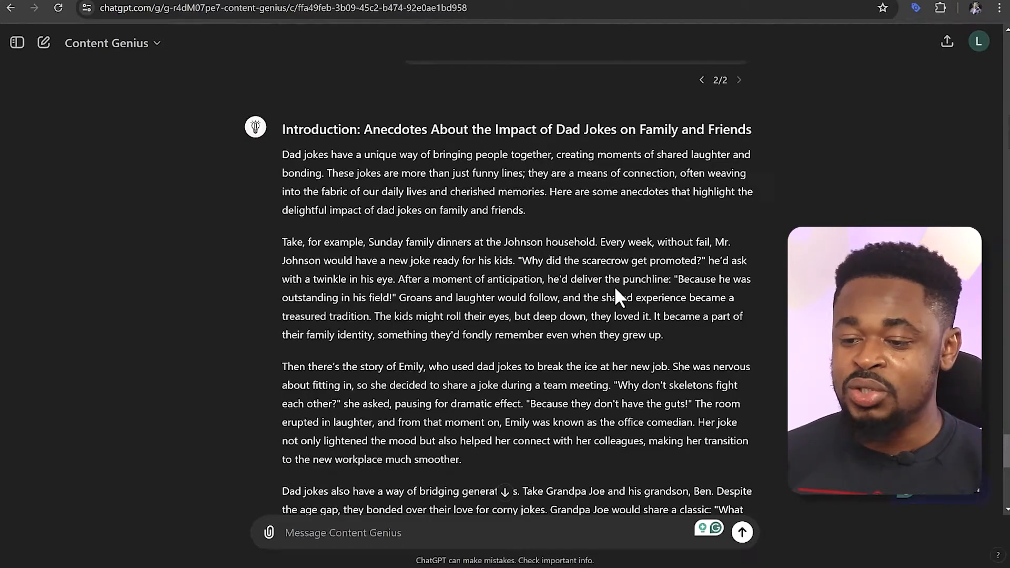
scroll(614, 286, "down", 10)
scroll(611, 283, "up", 11)
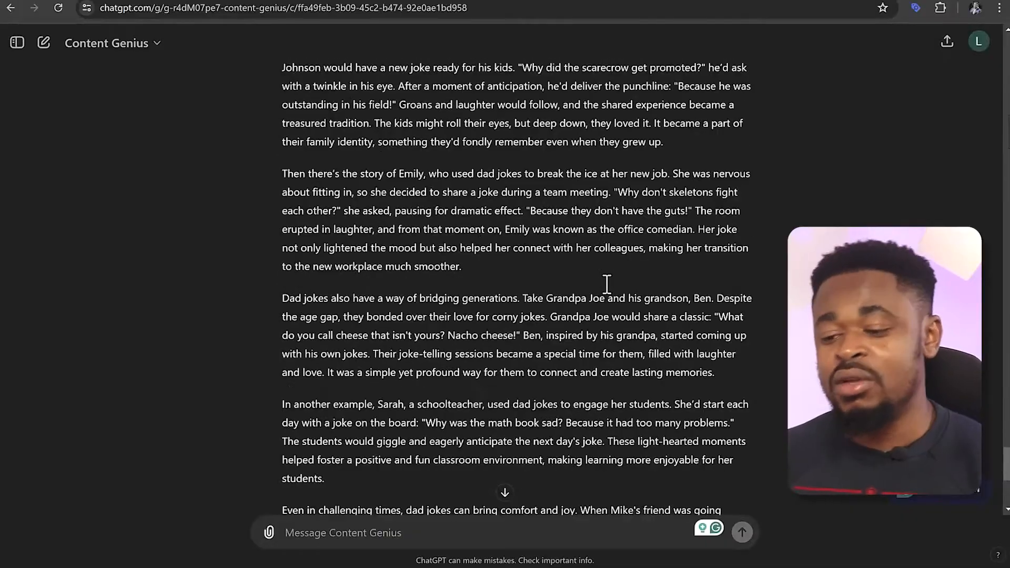
scroll(573, 273, "down", 5)
scroll(574, 273, "down", 6)
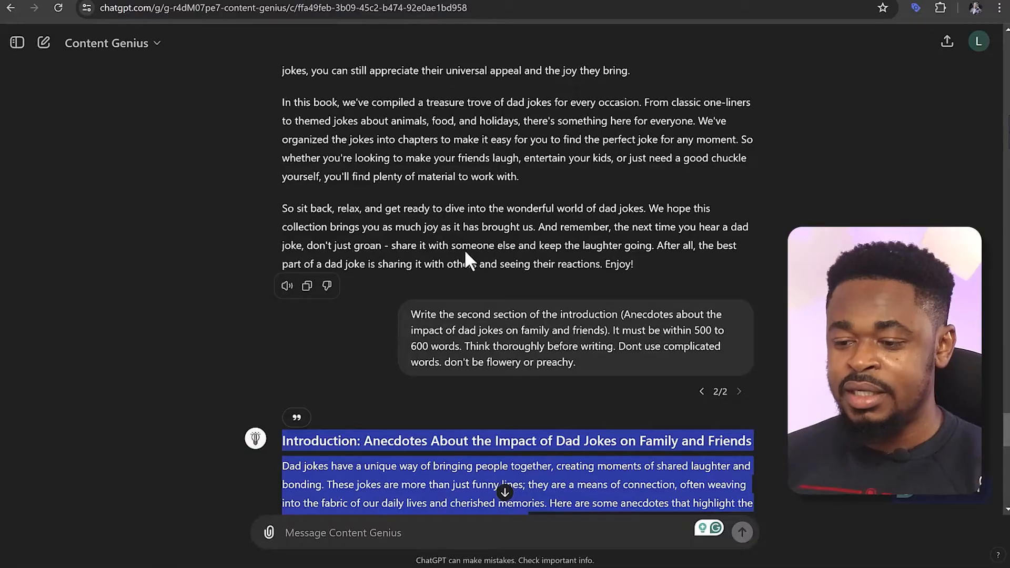
scroll(473, 255, "down", 3)
scroll(526, 257, "up", 1)
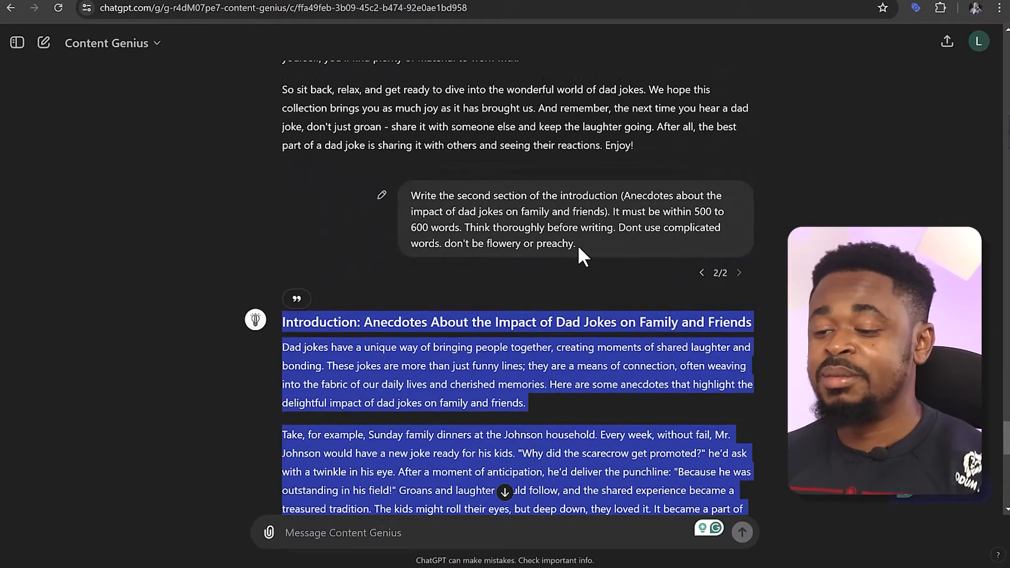
Copy the full second-section introduction prompt into the new message field
left_click_drag(576, 243, 411, 196)
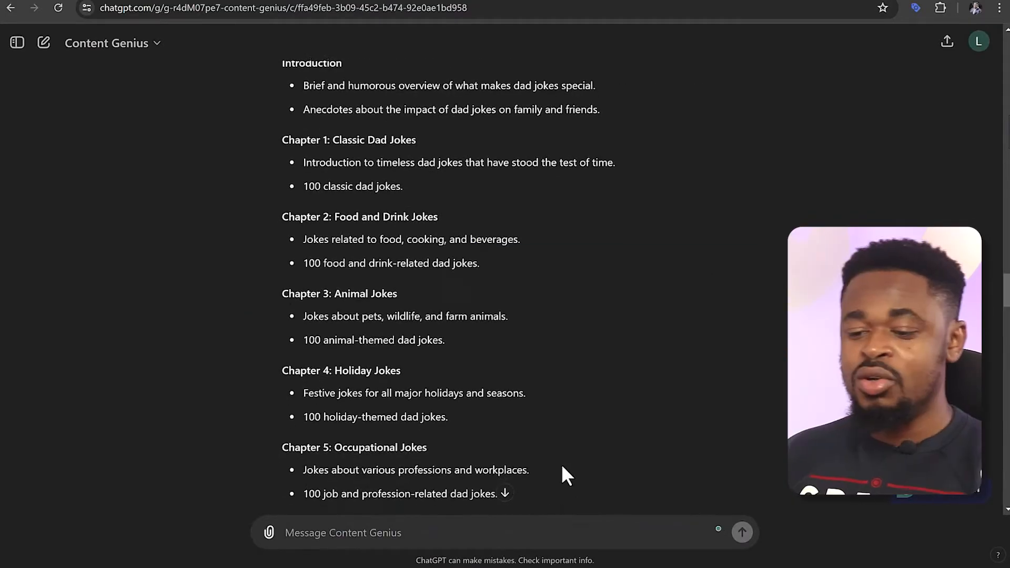
scroll(561, 473, "down", 20)
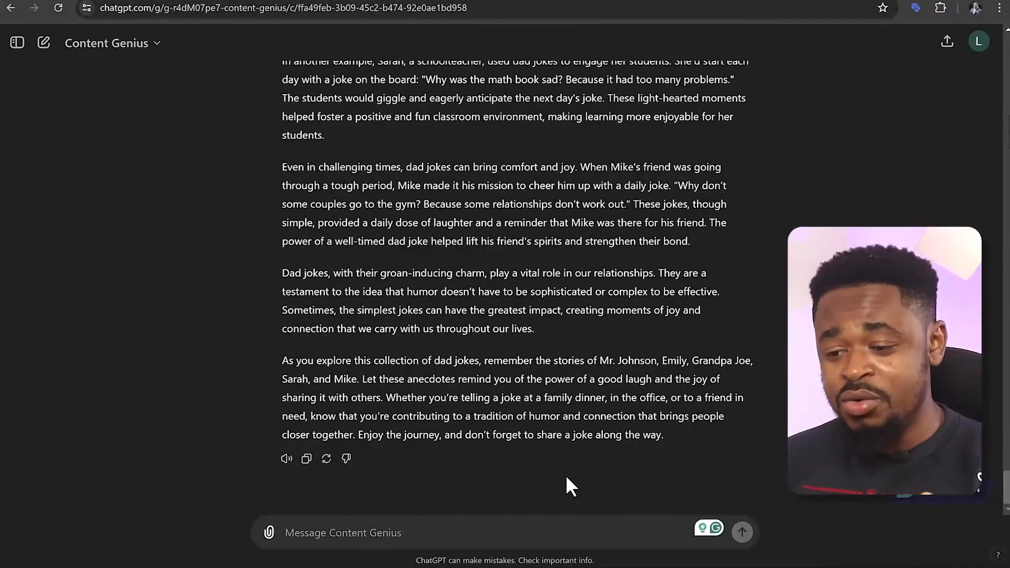
scroll(566, 473, "up", 15)
scroll(564, 473, "down", 10)
scroll(562, 473, "up", 10)
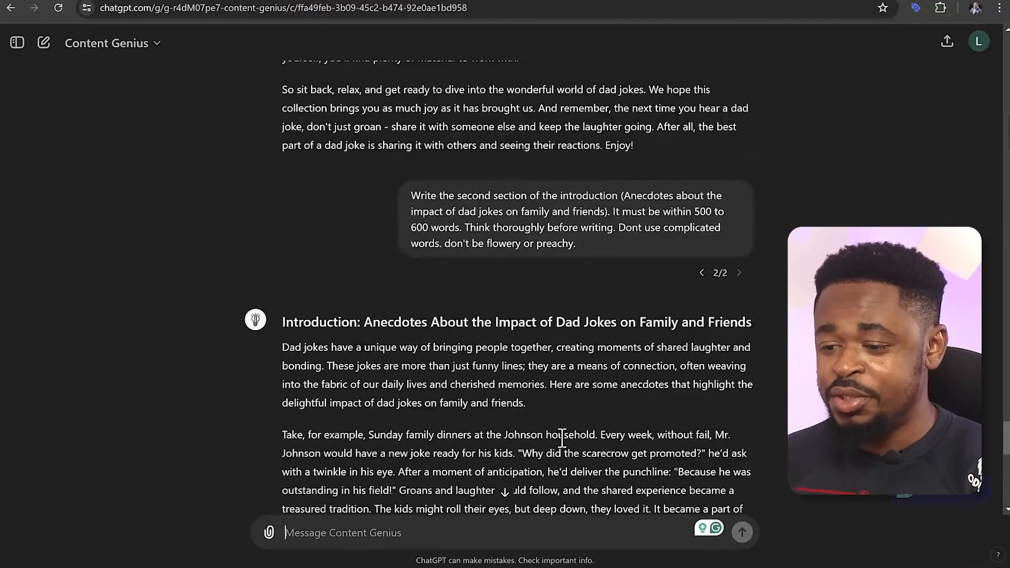
left_click_drag(576, 248, 415, 192)
key("ctrl+c")
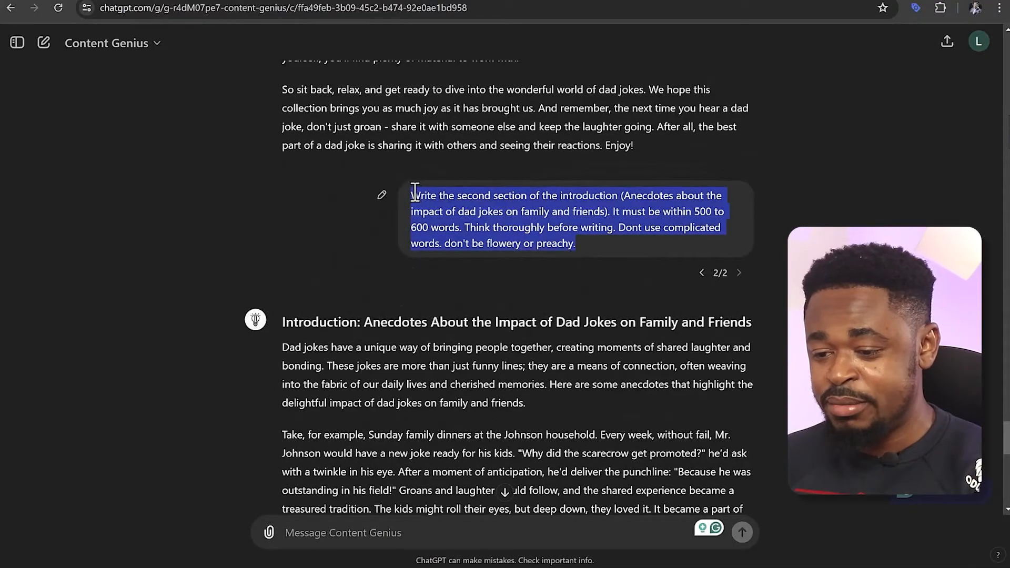
left_click(408, 533)
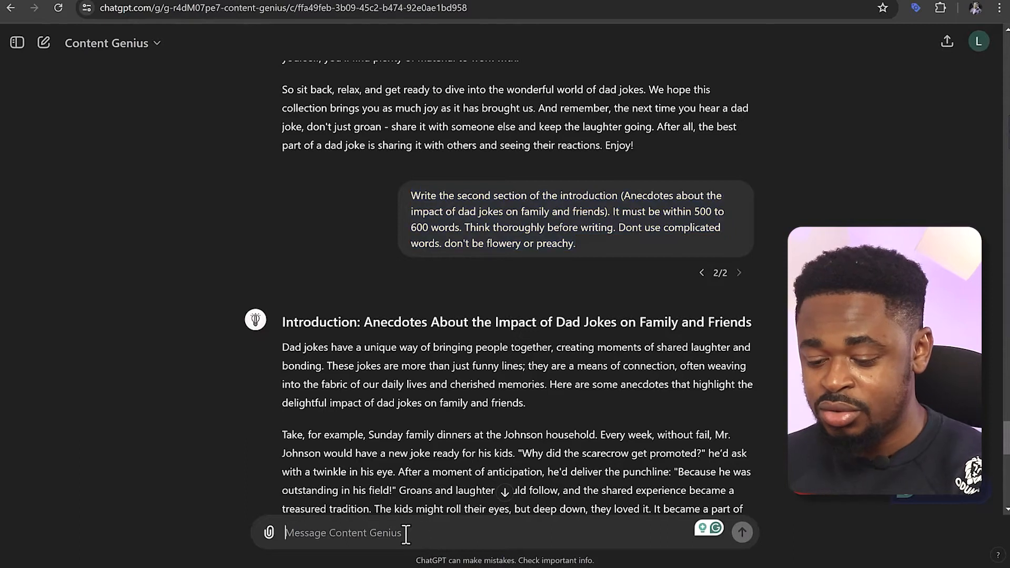
key("ctrl+v")
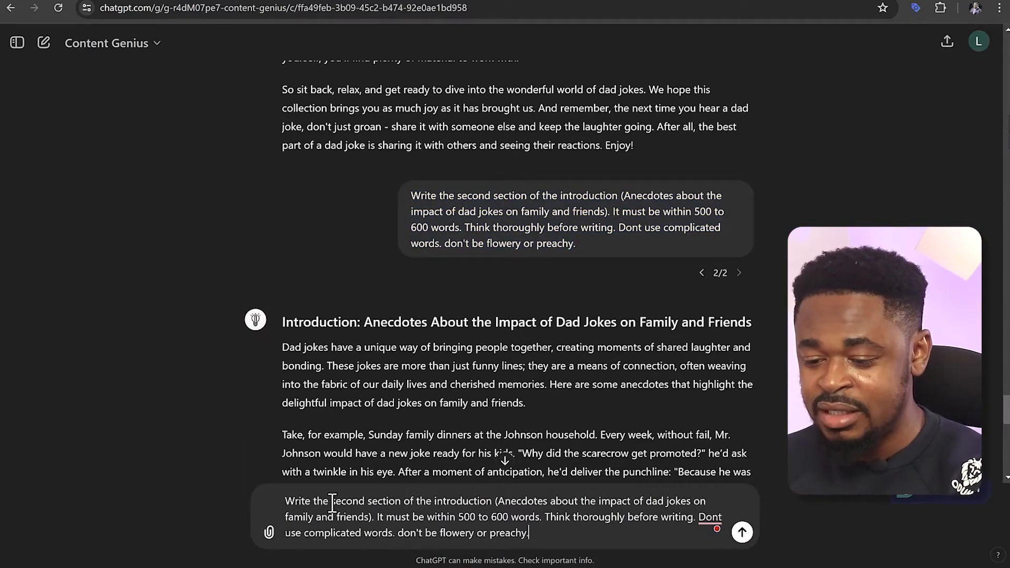
Change the drafted prompt so it asks for the "first" section of "chapter 1" instead of the second section of the introduction
left_click_drag(331, 501, 365, 498)
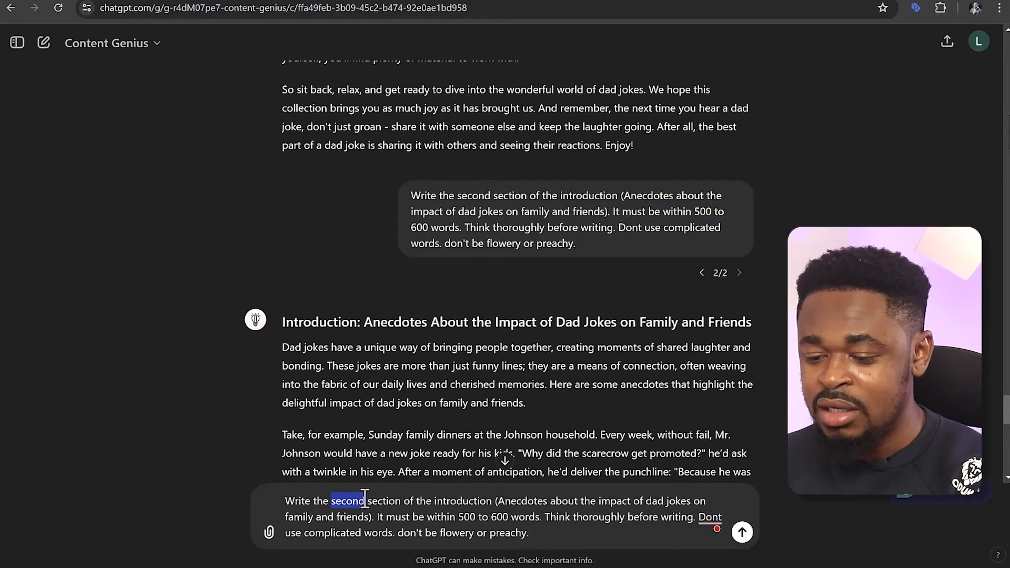
type("the")
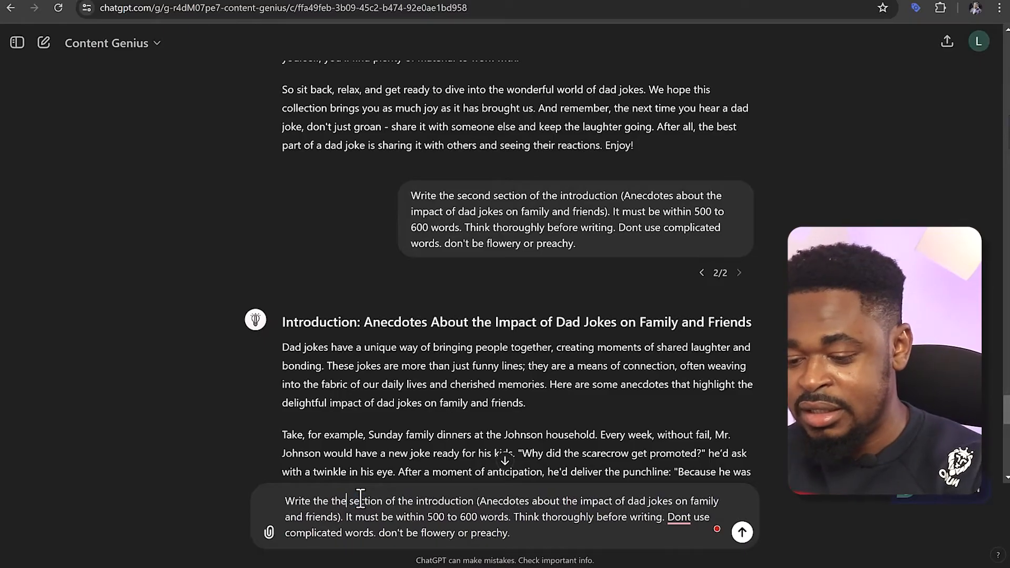
key("BackSpace")
key("BackSpace")
key("BackSpace")
type("first")
left_click_drag(400, 501, 476, 500)
type("chatpter")
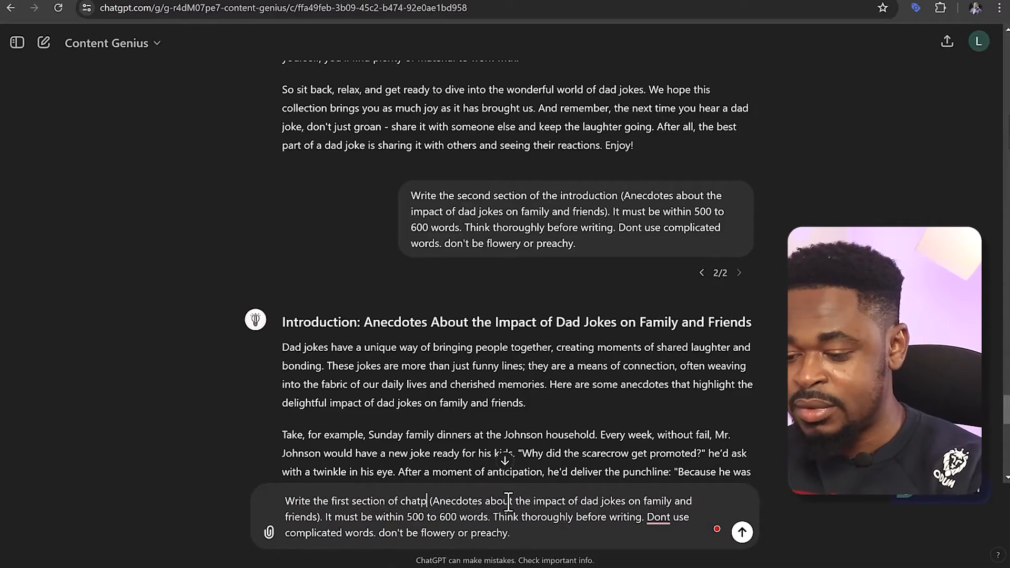
key("BackSpace")
key("BackSpace")
key("BackSpace")
key("BackSpace")
key("BackSpace")
type("pter")
type(" 1")
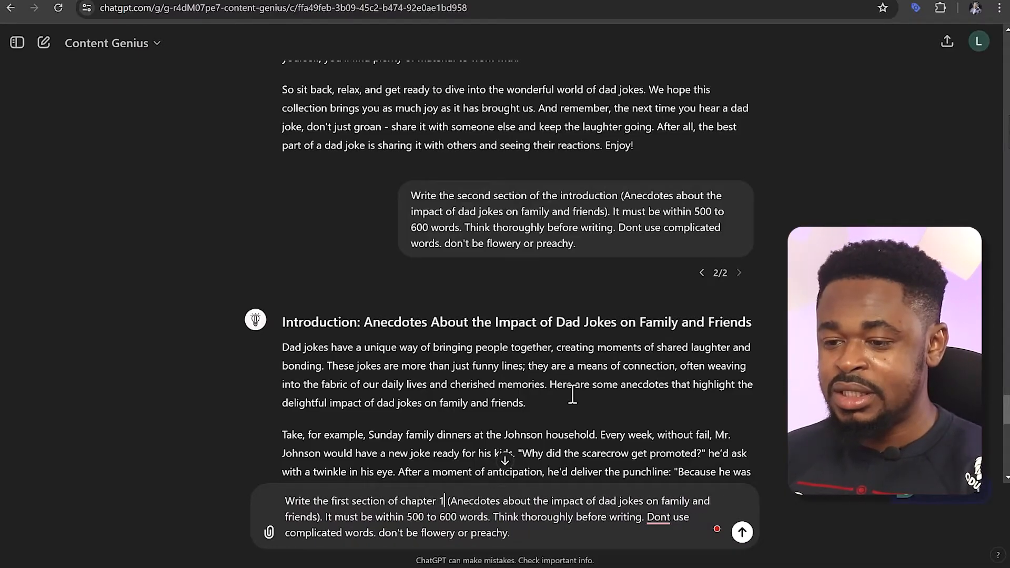
Replace the draft's bracketed topic with the outline's Chapter 1 line "Introduction to timeless dad jokes that have stood the test of time."
scroll(551, 340, "up", 20)
scroll(531, 323, "up", 11)
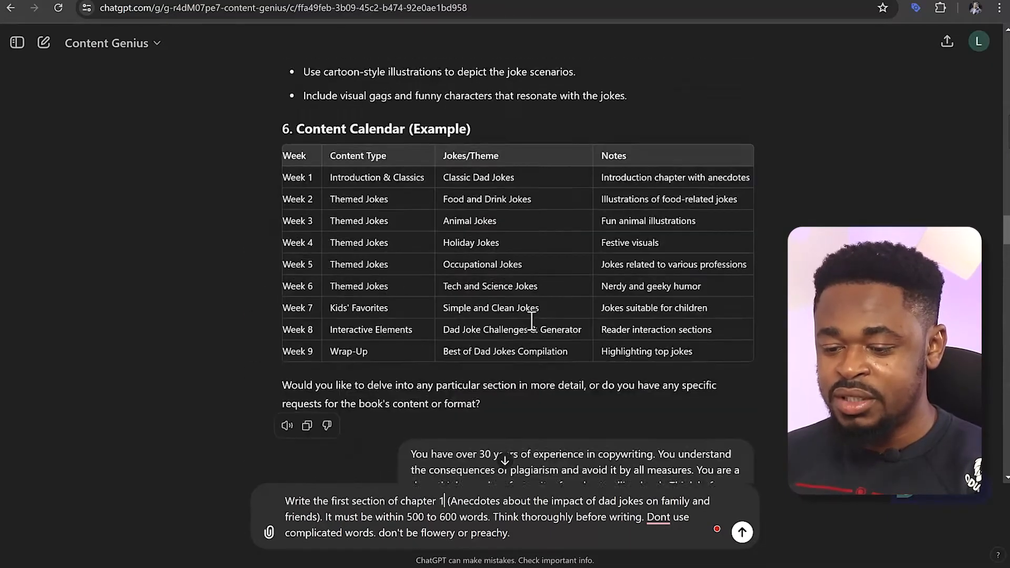
scroll(531, 320, "down", 7)
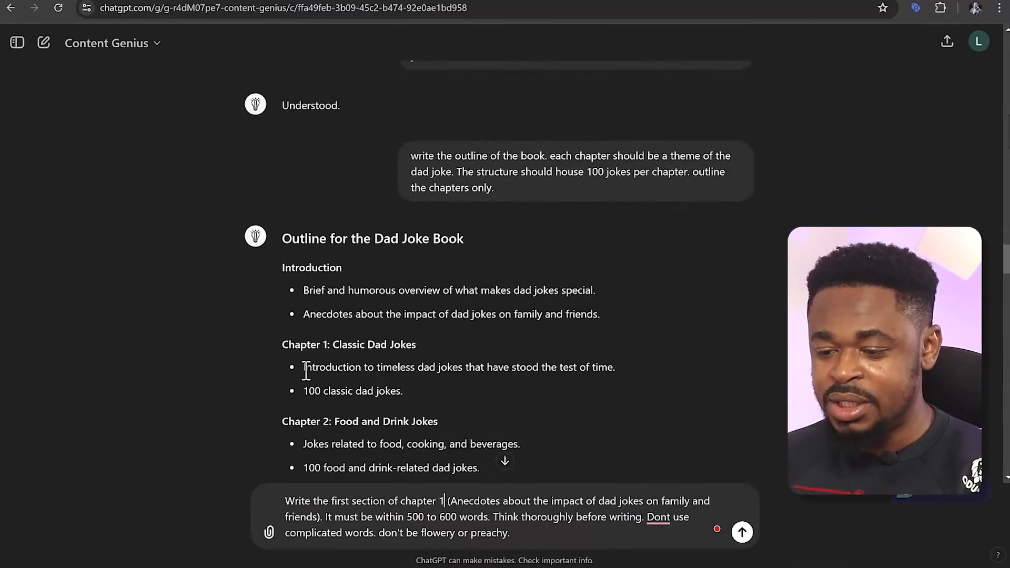
left_click_drag(305, 369, 350, 367)
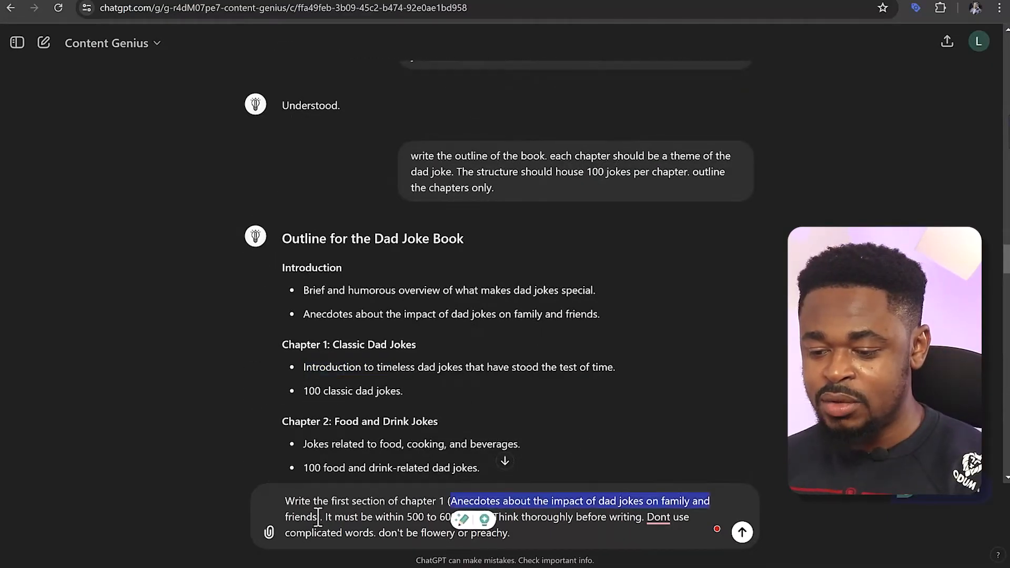
left_click_drag(316, 517, 451, 501)
type("Introduction to timeless dad jokes that have stood the test of time.")
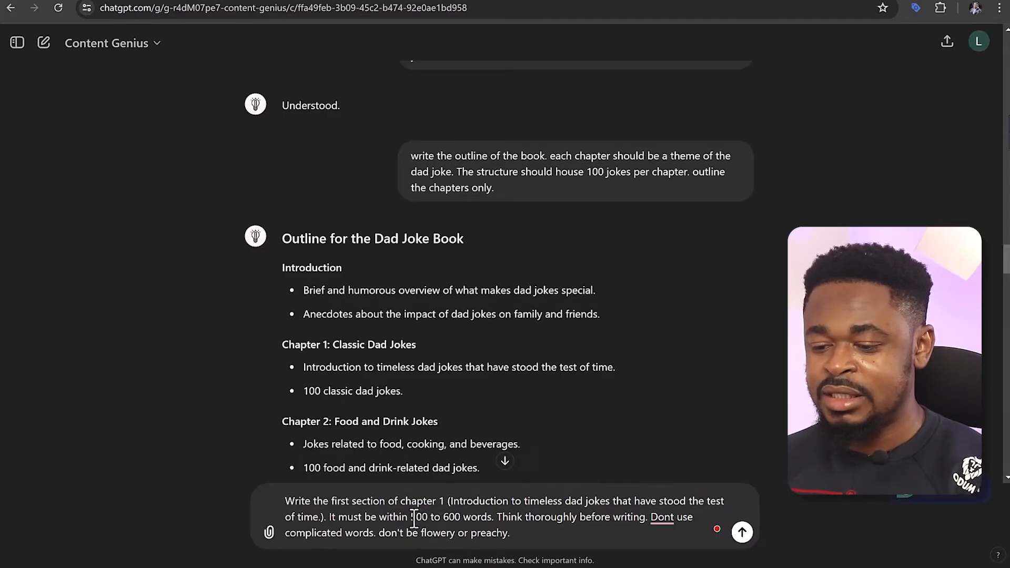
Set the drafted prompt's length to 300 to 400 words and send it
key("BackSpace")
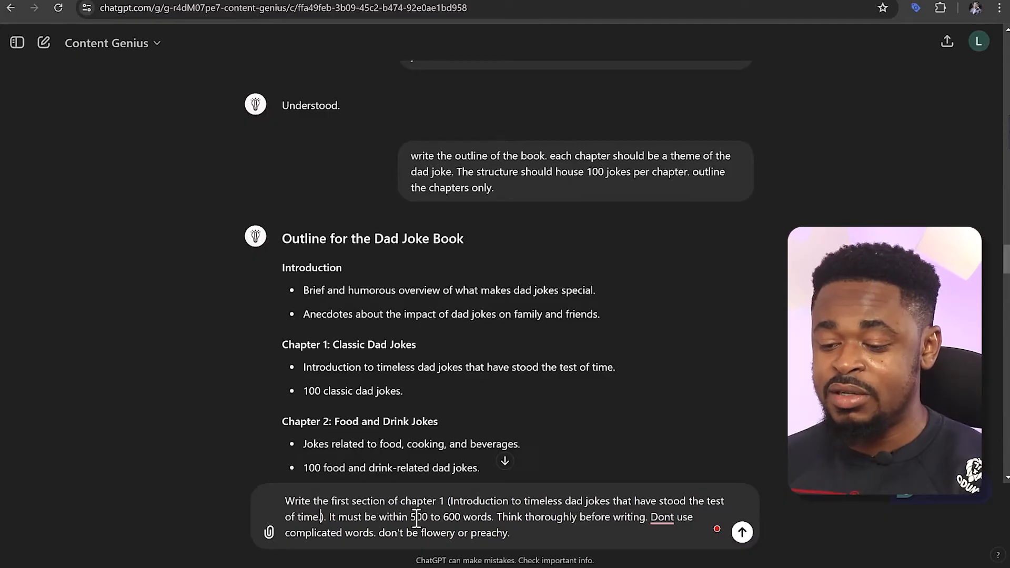
type("3")
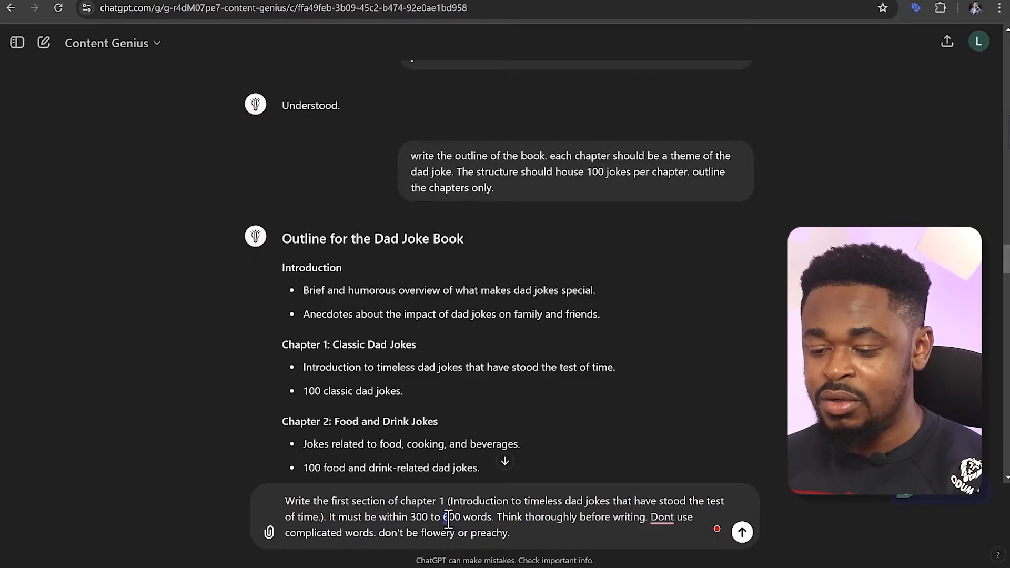
type("4")
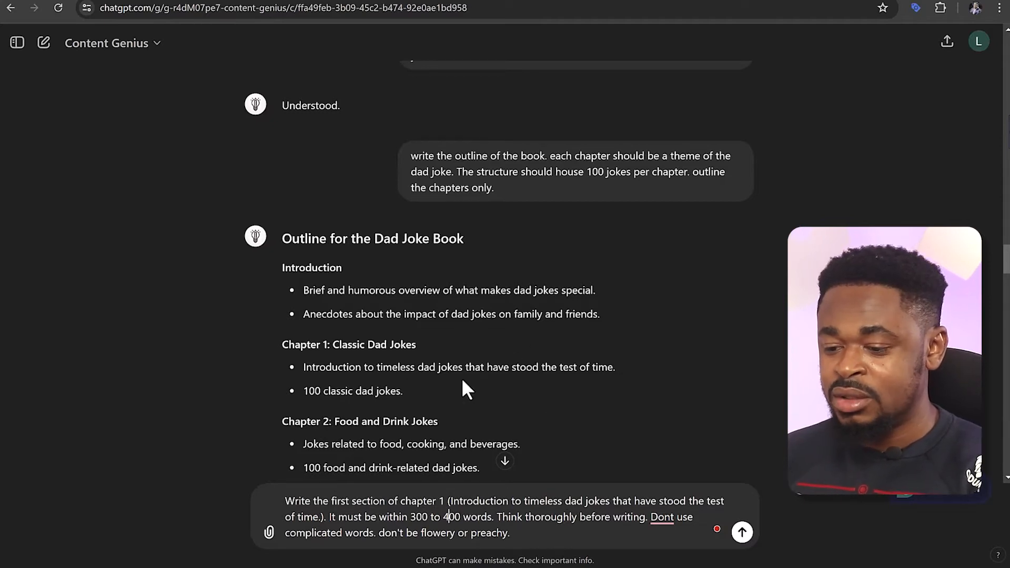
left_click(742, 532)
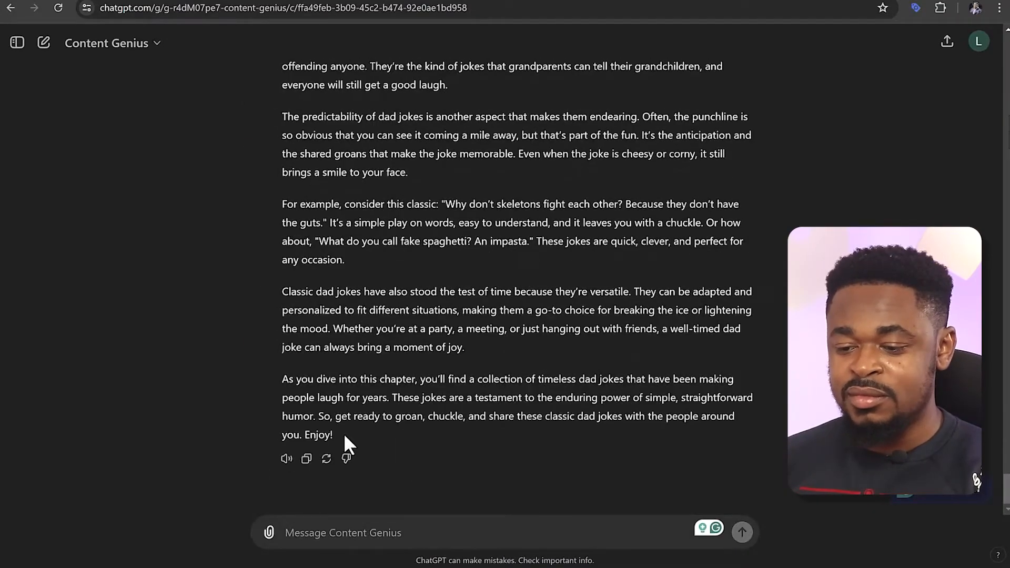
Copy the generated "Chapter 1: Classic Dad Jokes" section into the Google Docs document after the introduction
left_click_drag(343, 433, 300, 407)
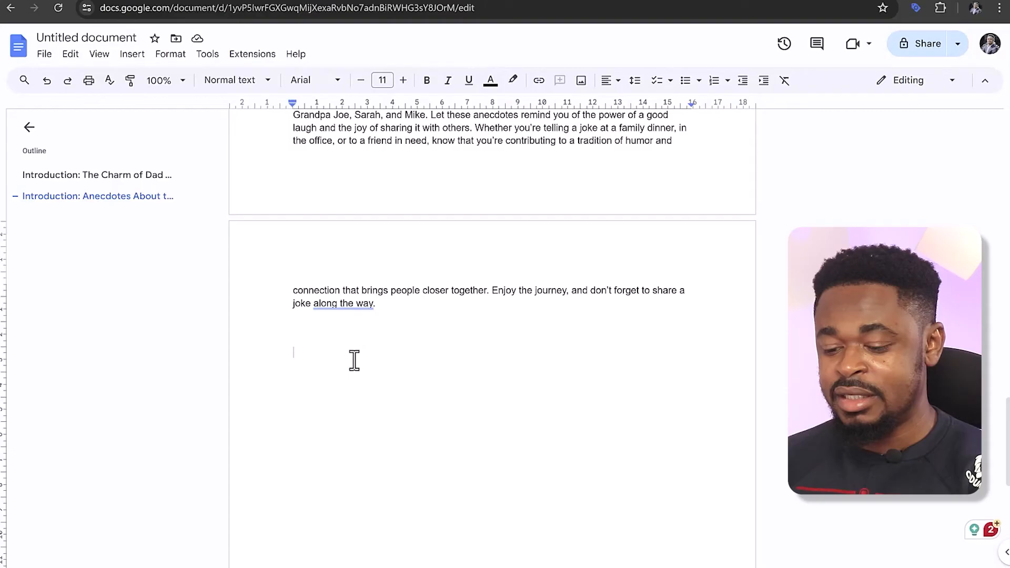
key("ctrl+v")
scroll(395, 324, "up", 15)
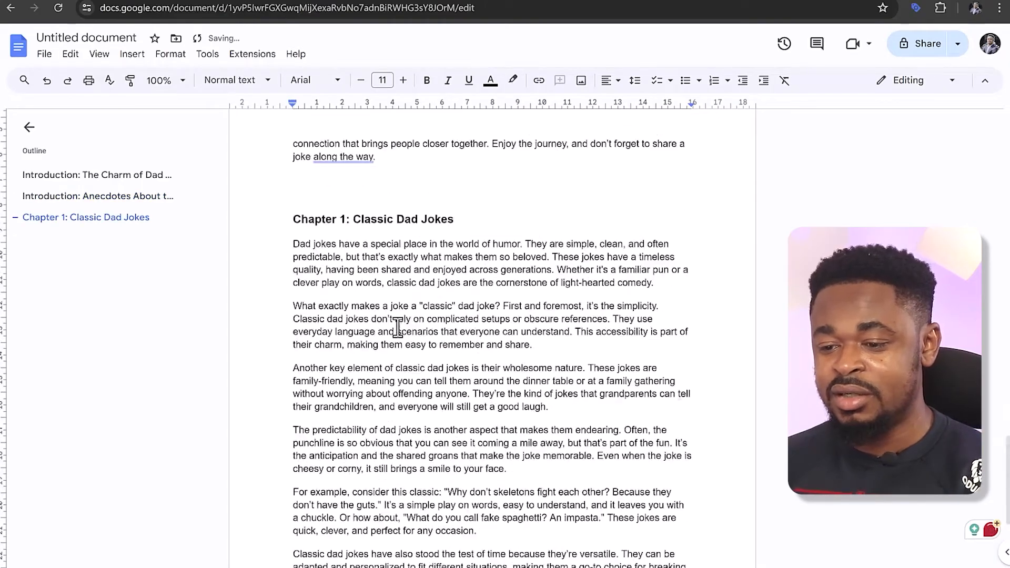
scroll(401, 366, "down", 4)
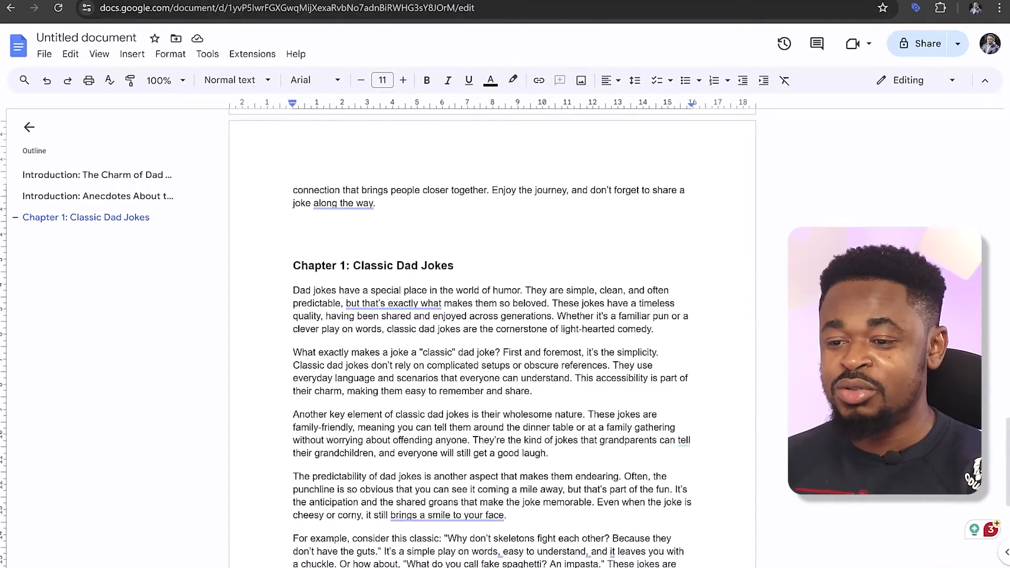
Switch back to ChatGPT and copy the full first-section prompt for chapter 1 into the new message field
left_click(410, 1)
left_click(363, 367)
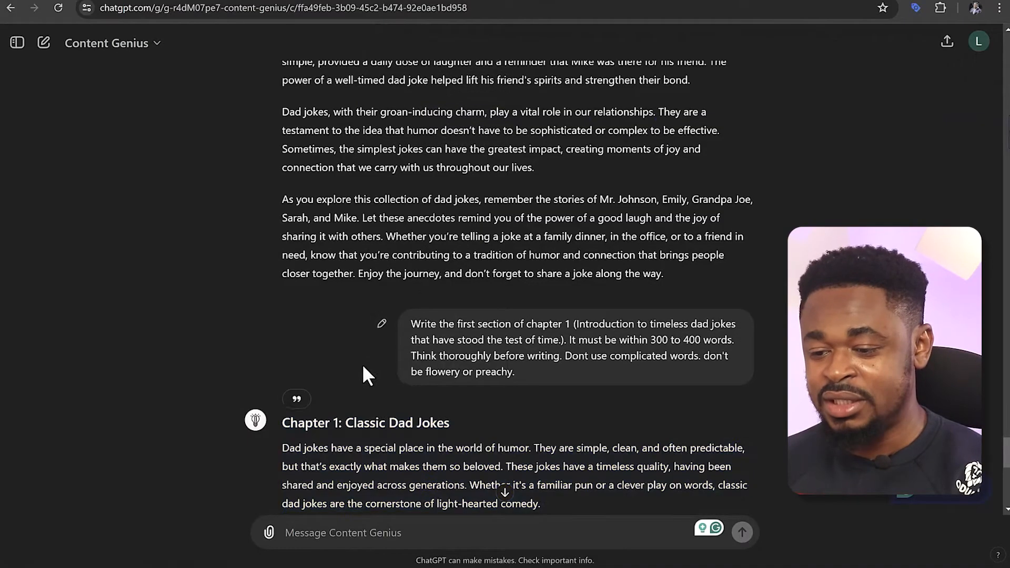
left_click_drag(411, 323, 517, 392)
key("ctrl+c")
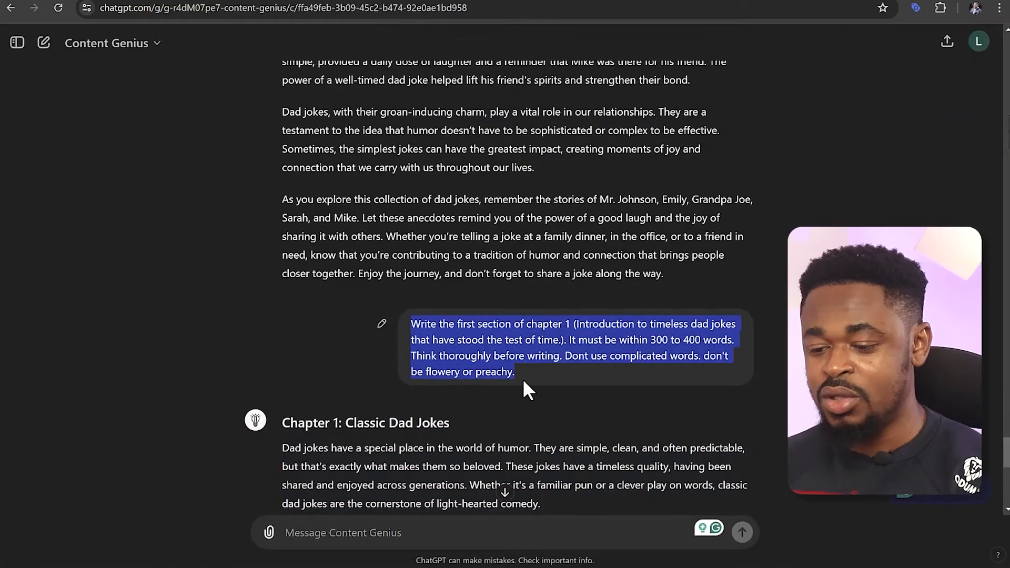
left_click(396, 532)
key("ctrl+v")
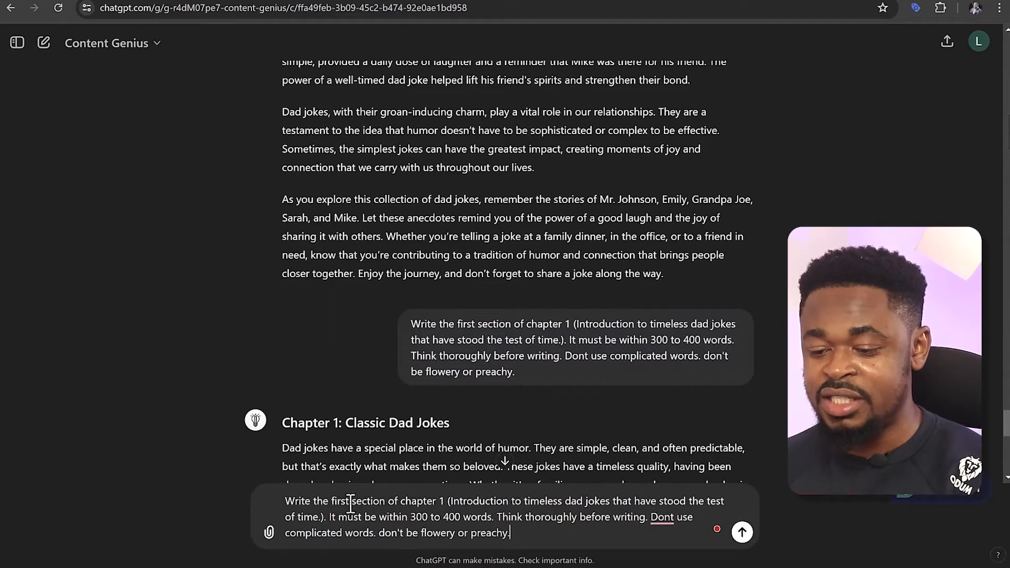
Change "first" to "second" in the draft and replace the bracketed topic with the outline's "100 classic dad jokes."
type("second")
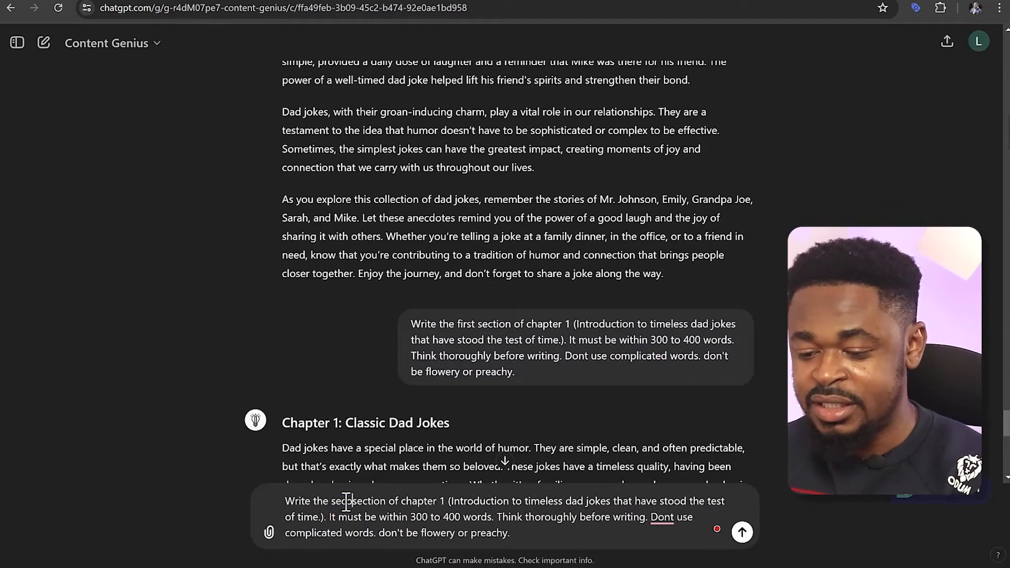
scroll(500, 408, "up", 15)
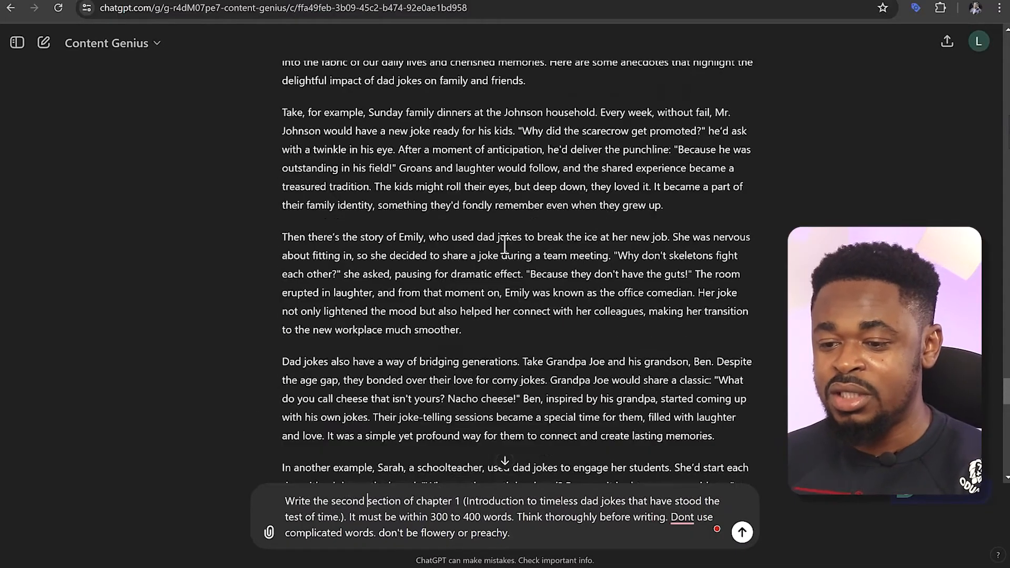
scroll(500, 241, "up", 15)
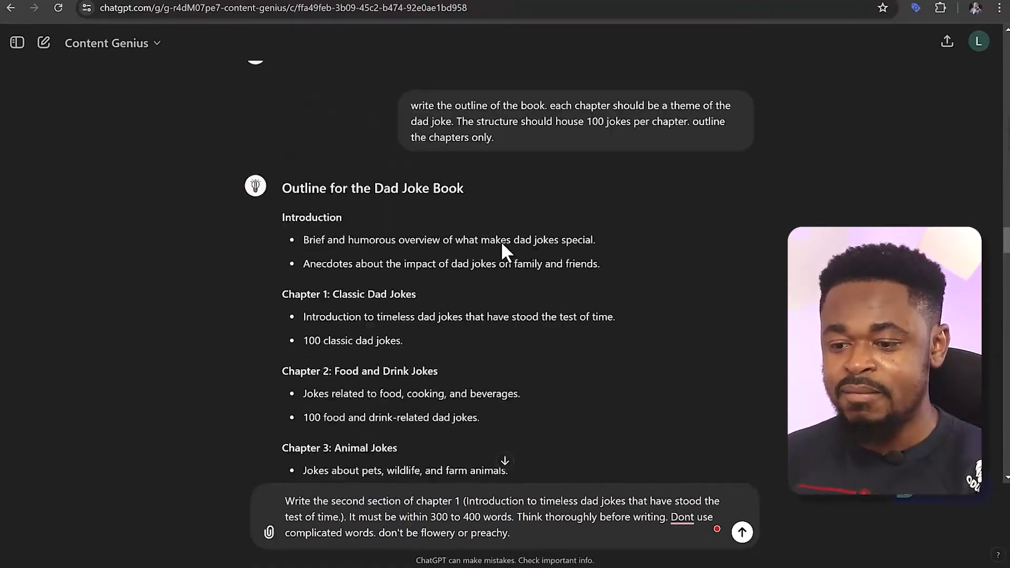
left_click_drag(304, 361, 468, 373)
key("ctrl+c")
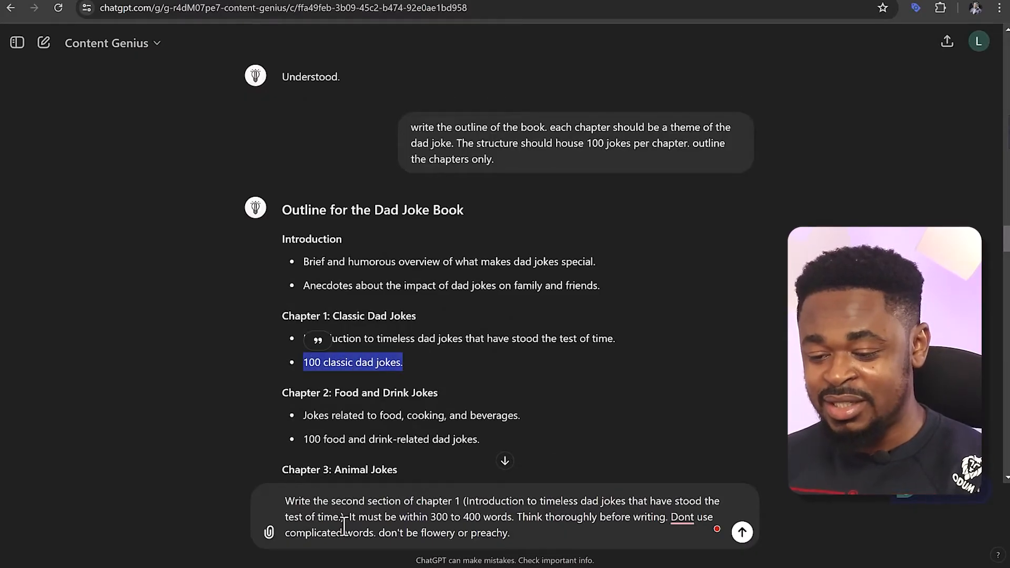
left_click_drag(344, 518, 470, 500)
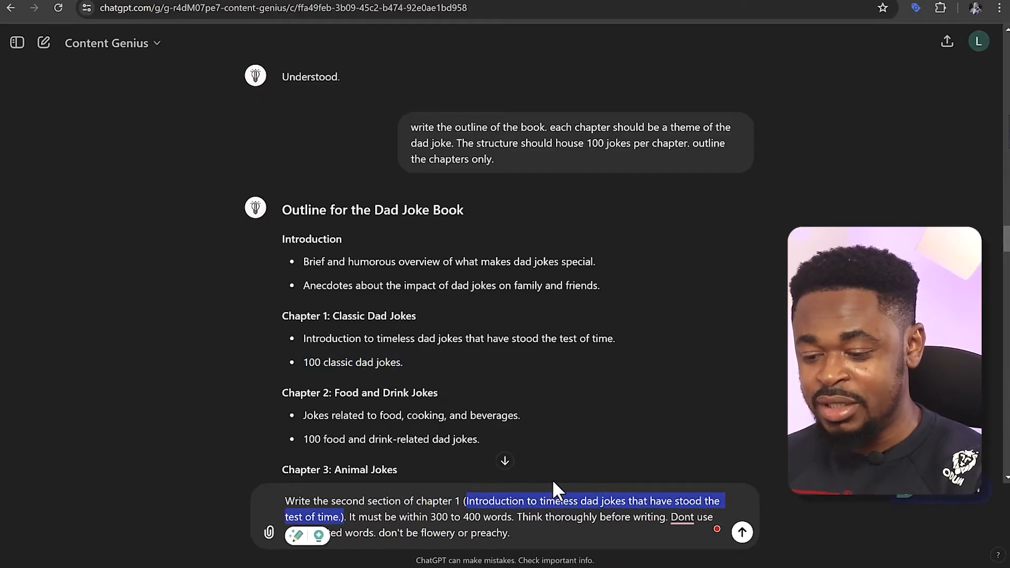
key("ctrl+v")
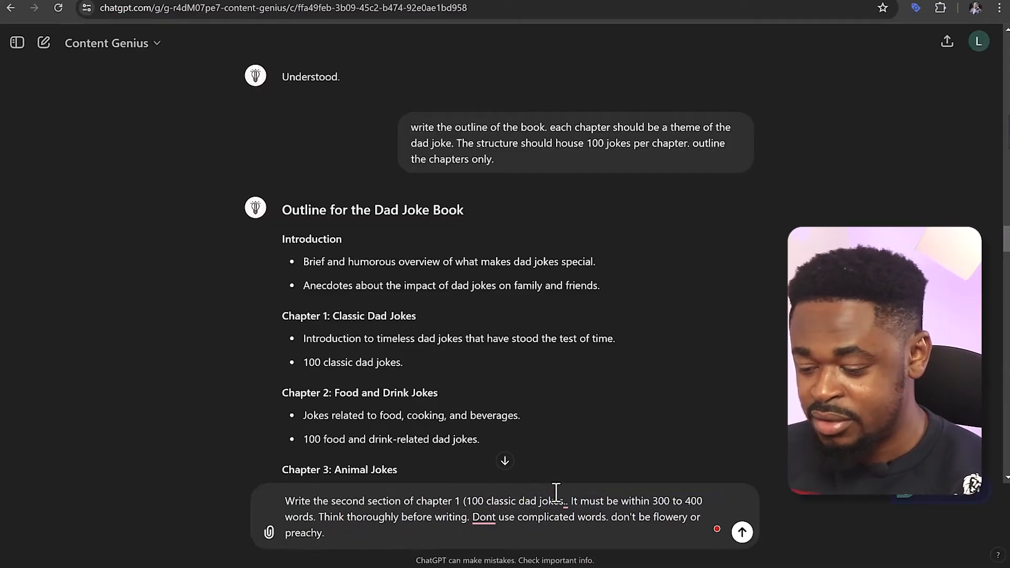
Close the bracket after the topic, remove the "It must be within 300 to 400 words." sentence from the draft, and send the prompt
type(")")
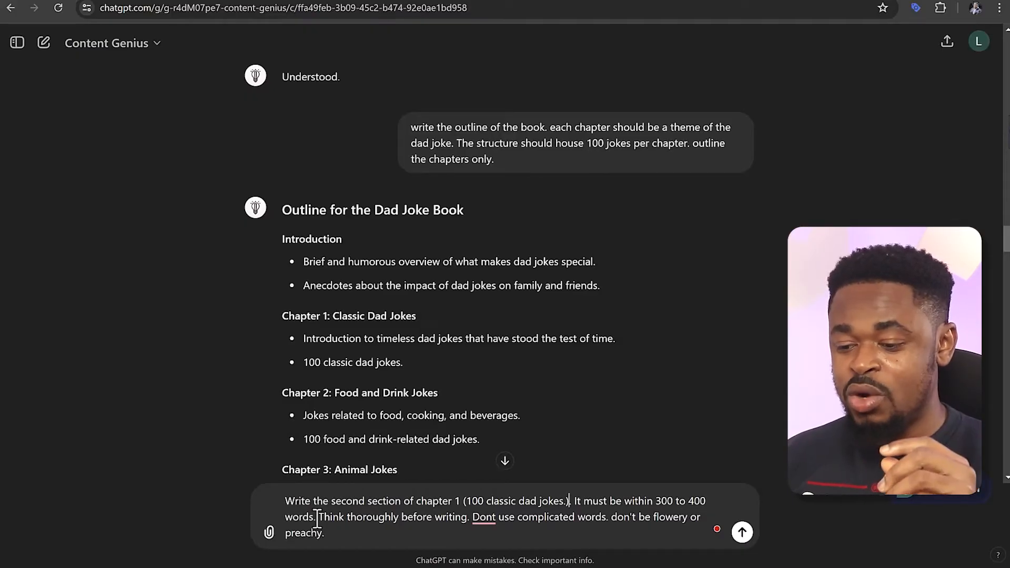
left_click_drag(317, 517, 573, 505)
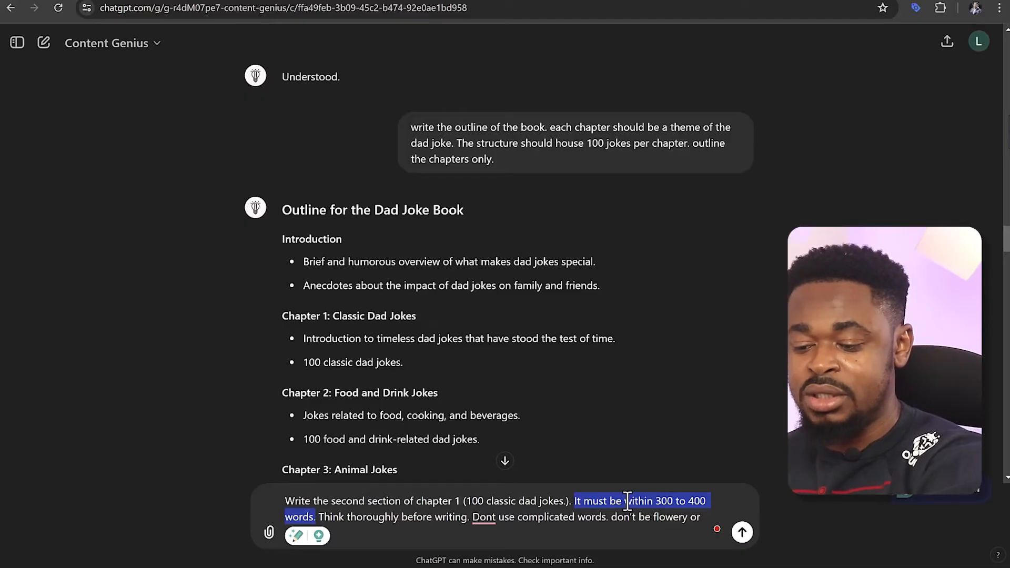
key("BackSpace")
key("BackSpace")
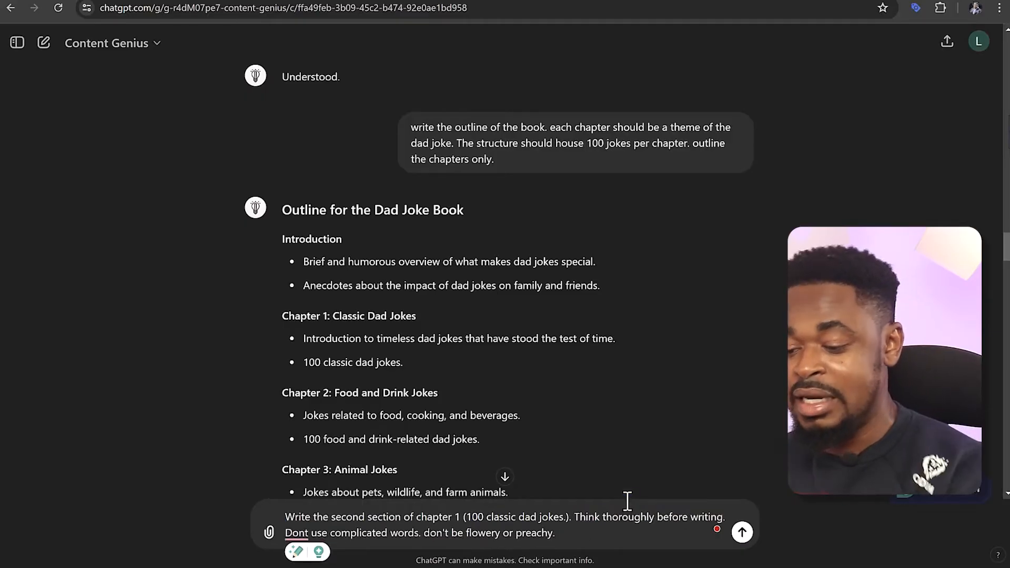
scroll(636, 452, "down", 10)
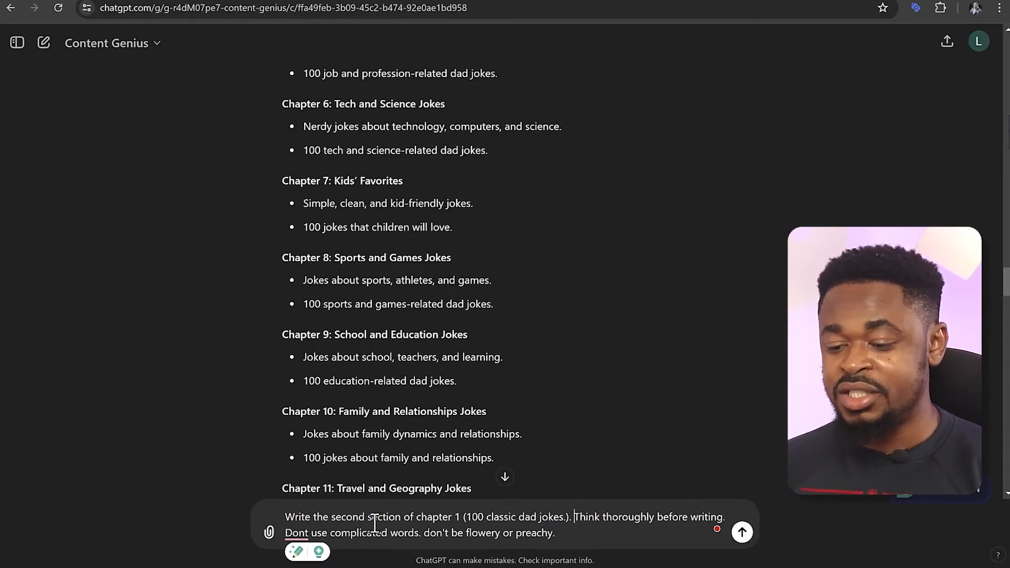
left_click_drag(514, 522, 564, 522)
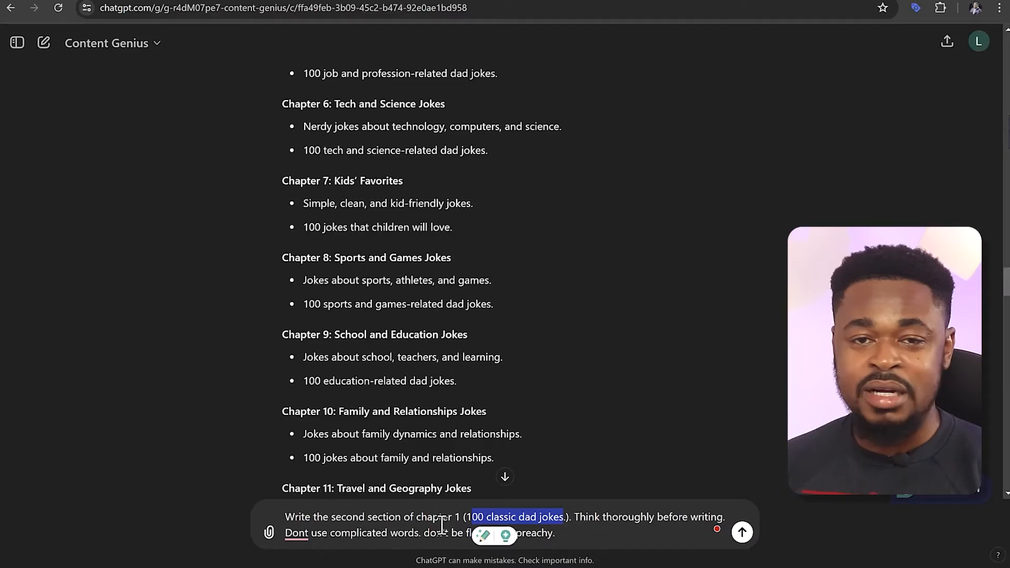
left_click(615, 523)
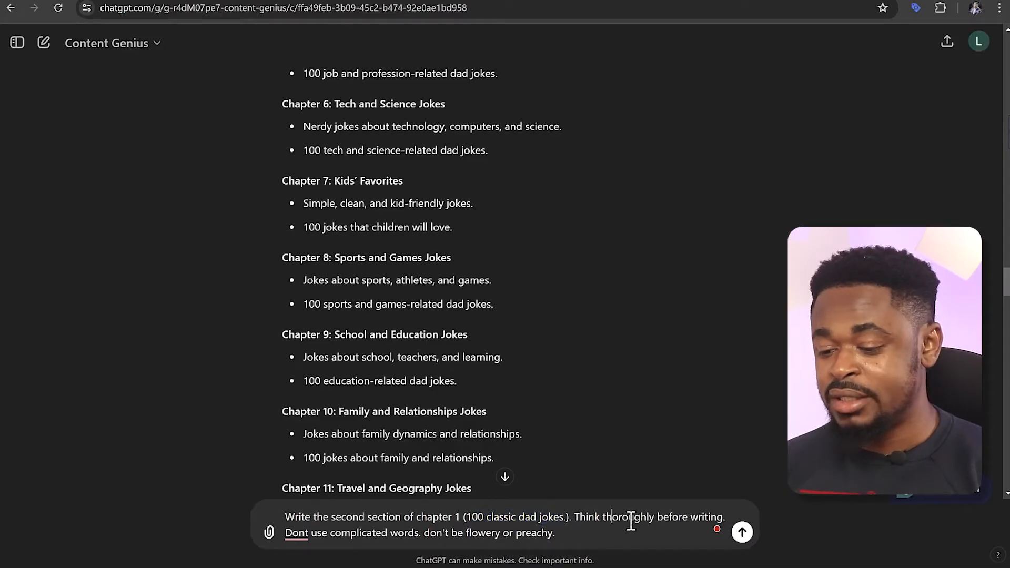
left_click(740, 533)
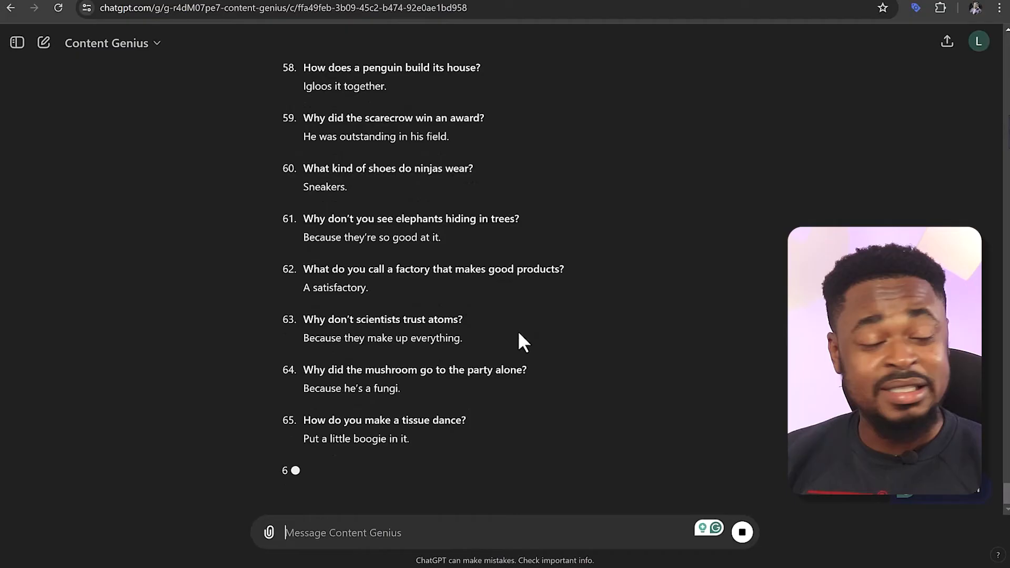
Read through the generated "100 Classic Dad Jokes" list from its first joke onward
scroll(439, 379, "up", 20)
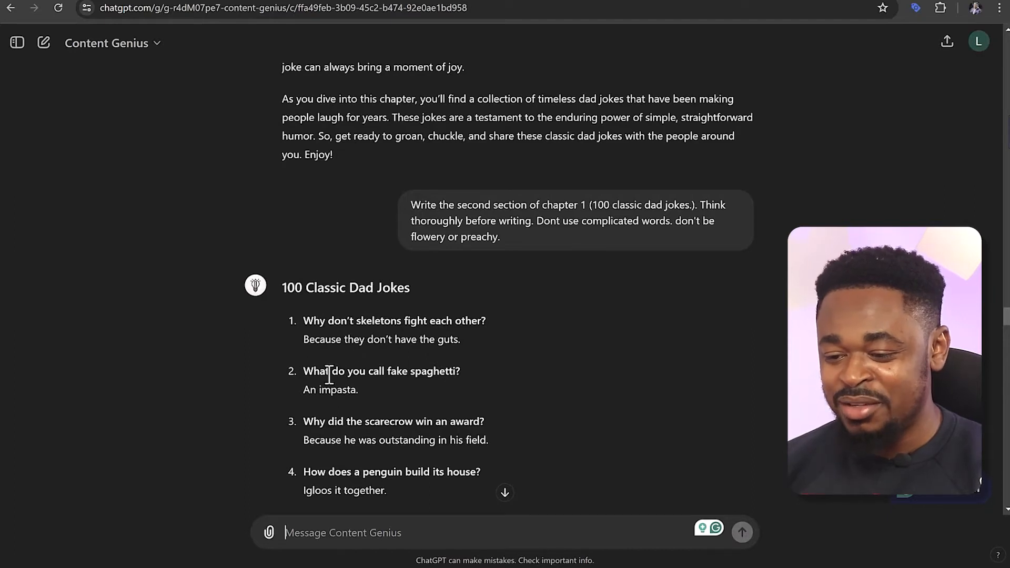
scroll(360, 392, "down", 3)
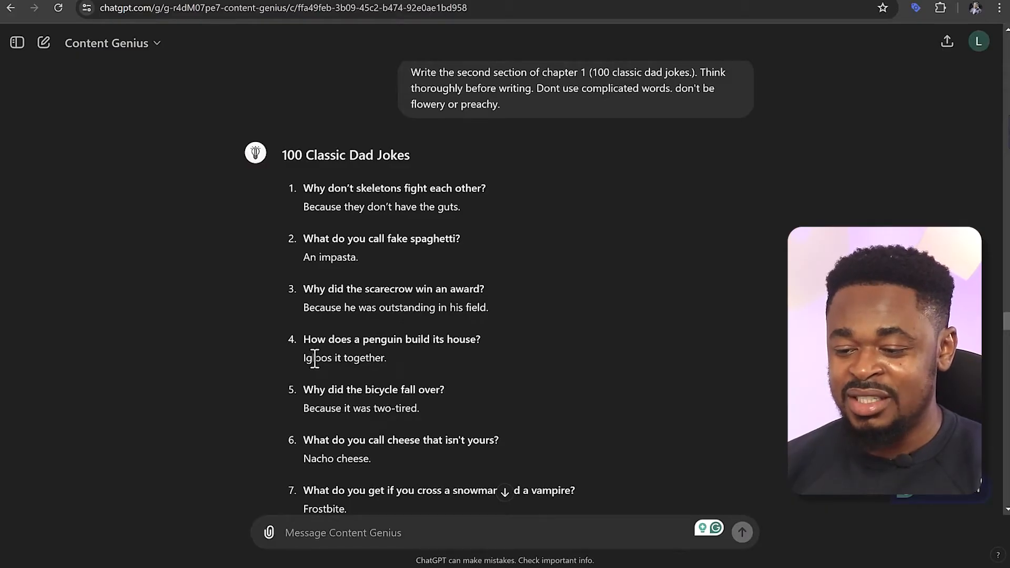
scroll(374, 410, "down", 3)
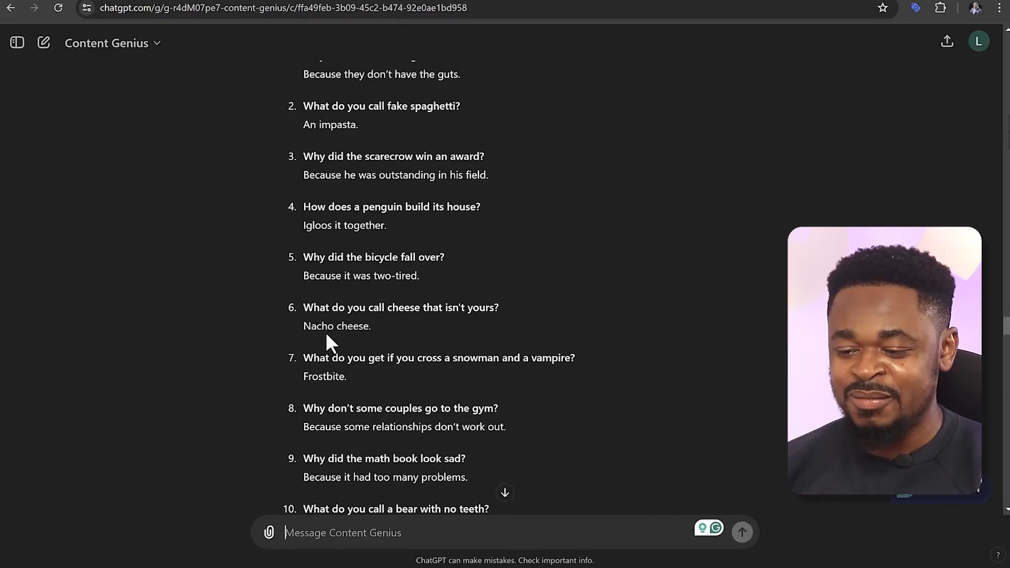
scroll(325, 338, "down", 3)
scroll(326, 336, "up", 10)
scroll(327, 337, "down", 1)
scroll(326, 332, "down", 3)
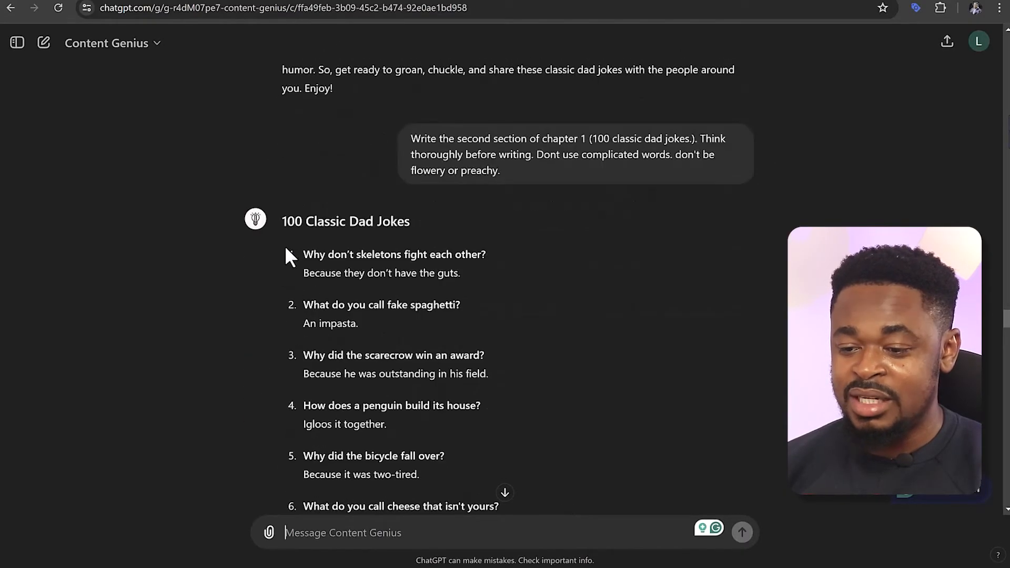
scroll(299, 263, "down", 20)
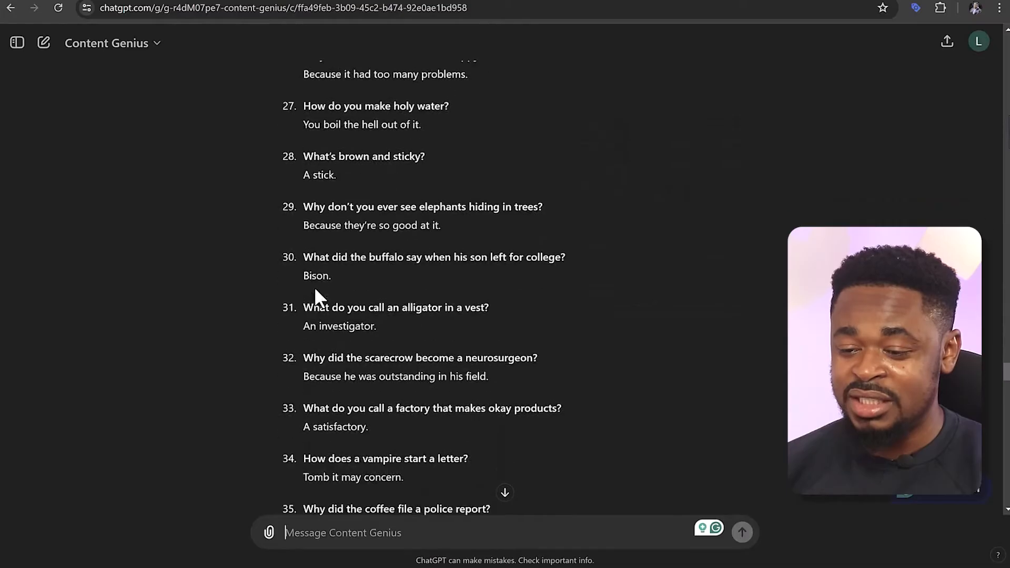
scroll(316, 289, "down", 20)
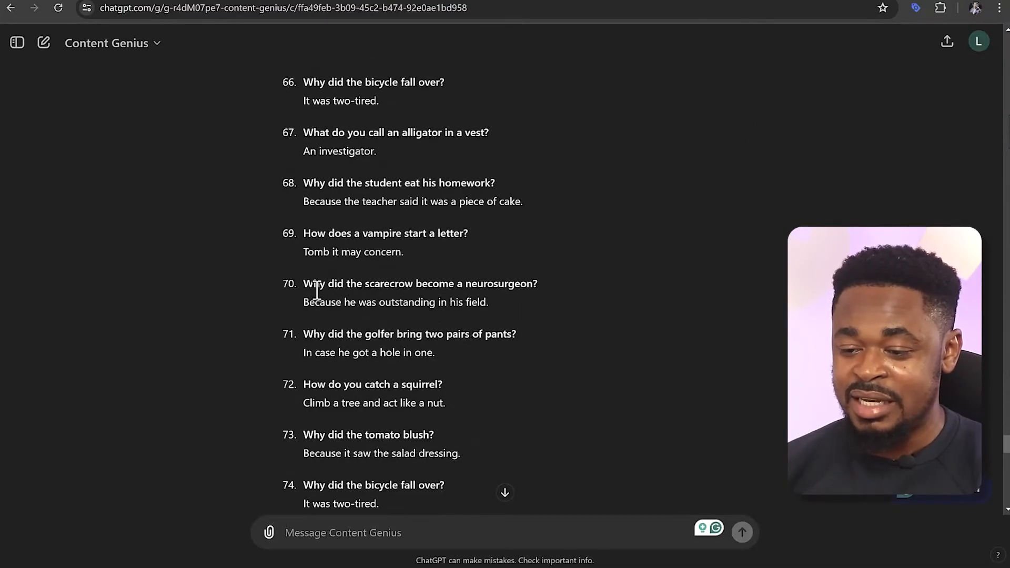
scroll(367, 341, "down", 20)
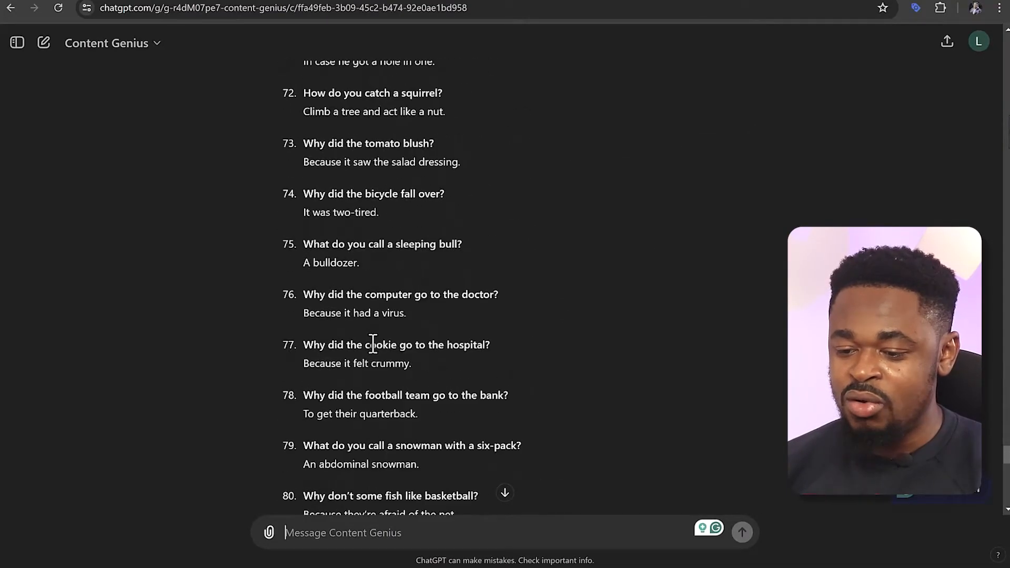
Copy the entire "100 Classic Dad Jokes" section into the Google Docs document after the Chapter 1 introduction
left_click_drag(526, 425, 316, 31)
key("ctrl+c")
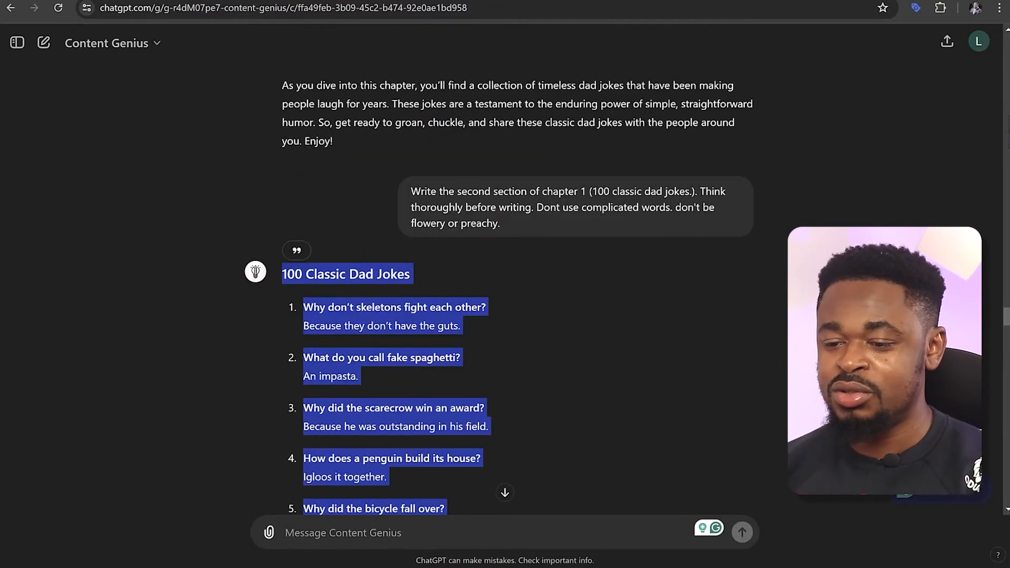
left_click(468, 1)
scroll(422, 294, "down", 6)
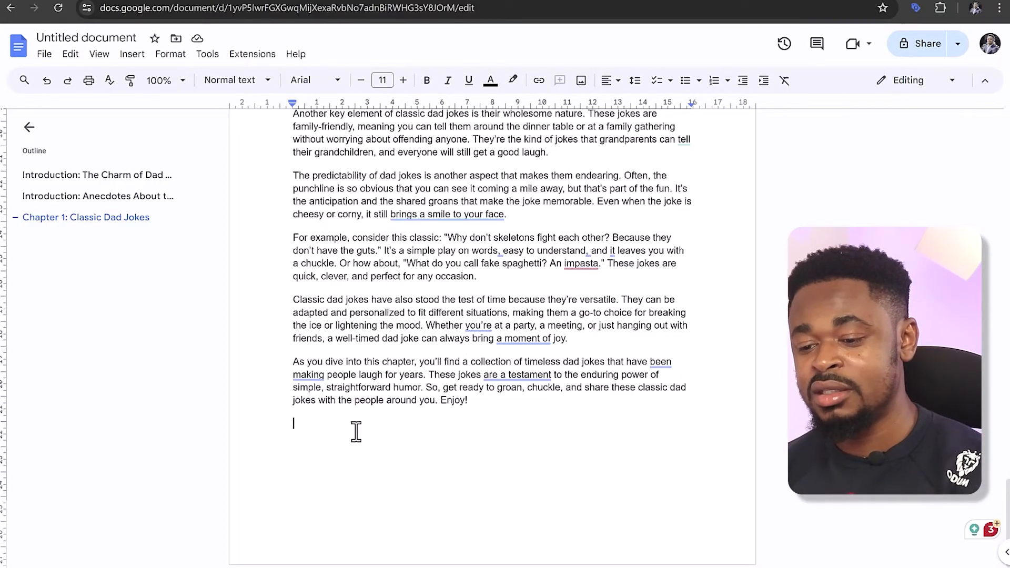
key("ctrl+v")
scroll(451, 400, "up", 20)
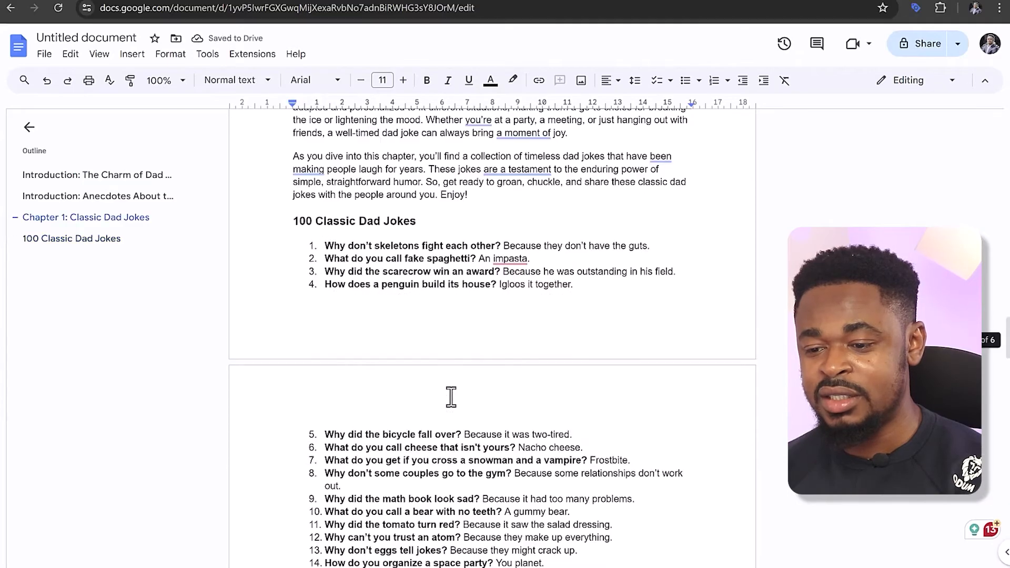
scroll(384, 341, "down", 20)
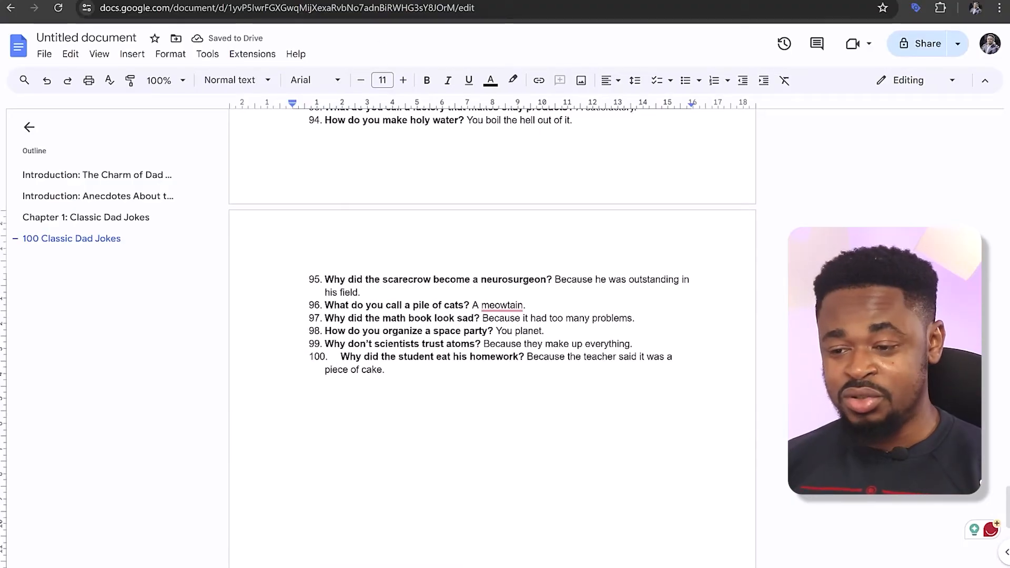
Switch back to ChatGPT and review the chapter 16 prompts, their generated joke sections and the closing remarks
left_click(428, 0)
left_click(502, 317)
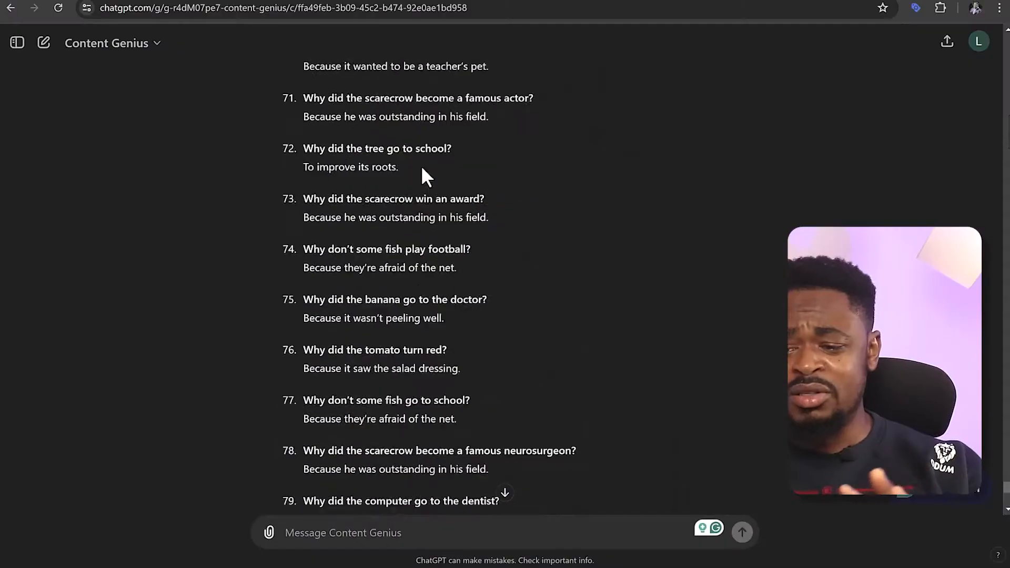
scroll(419, 160, "up", 20)
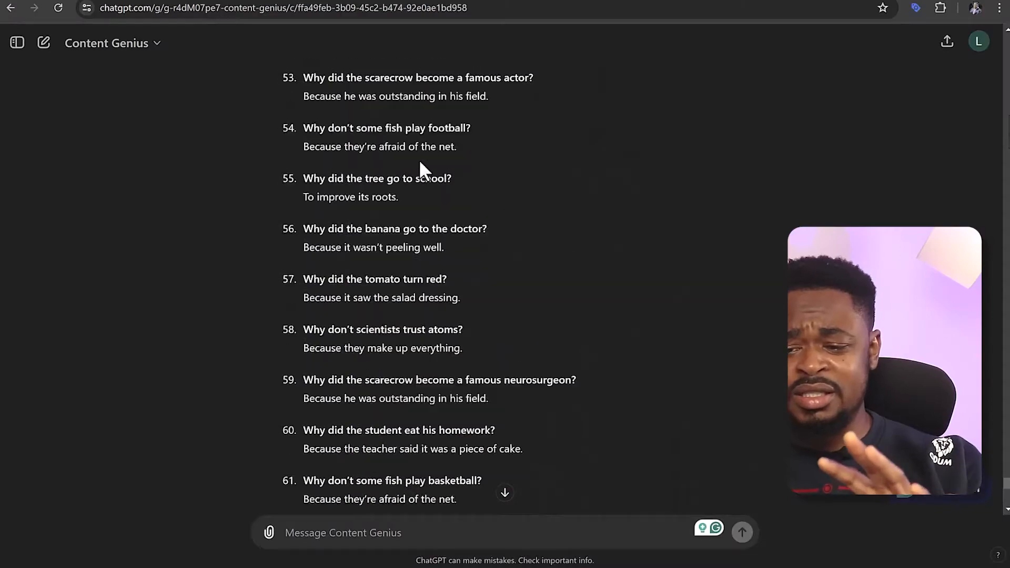
scroll(431, 184, "down", 20)
scroll(432, 184, "down", 20)
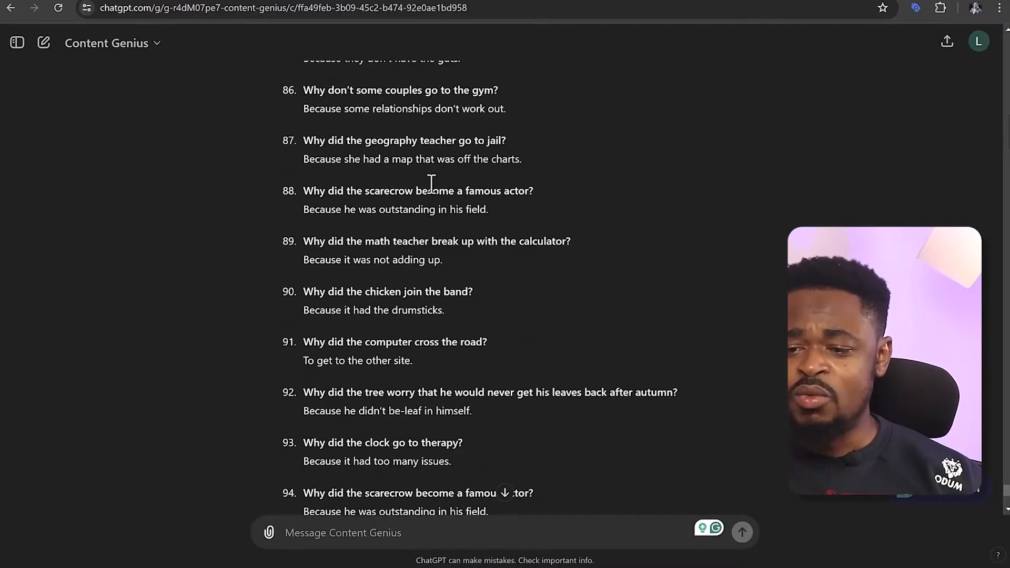
scroll(429, 181, "up", 20)
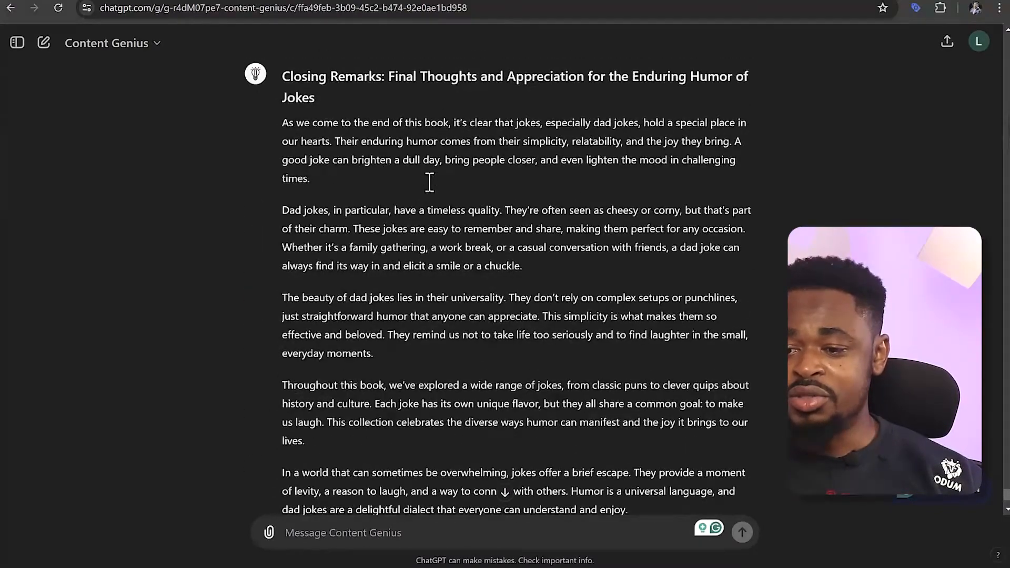
scroll(426, 177, "up", 20)
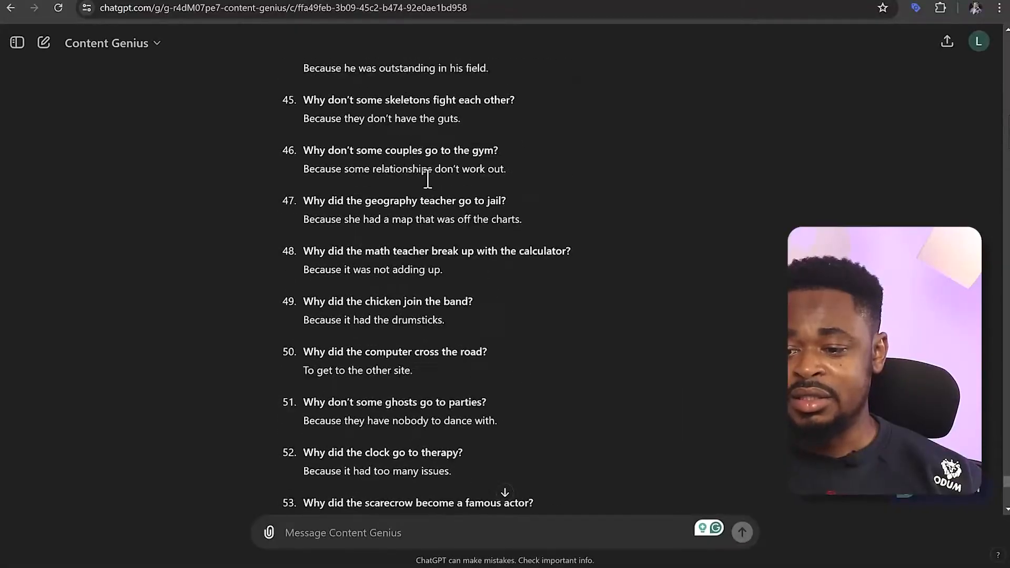
scroll(423, 175, "down", 10)
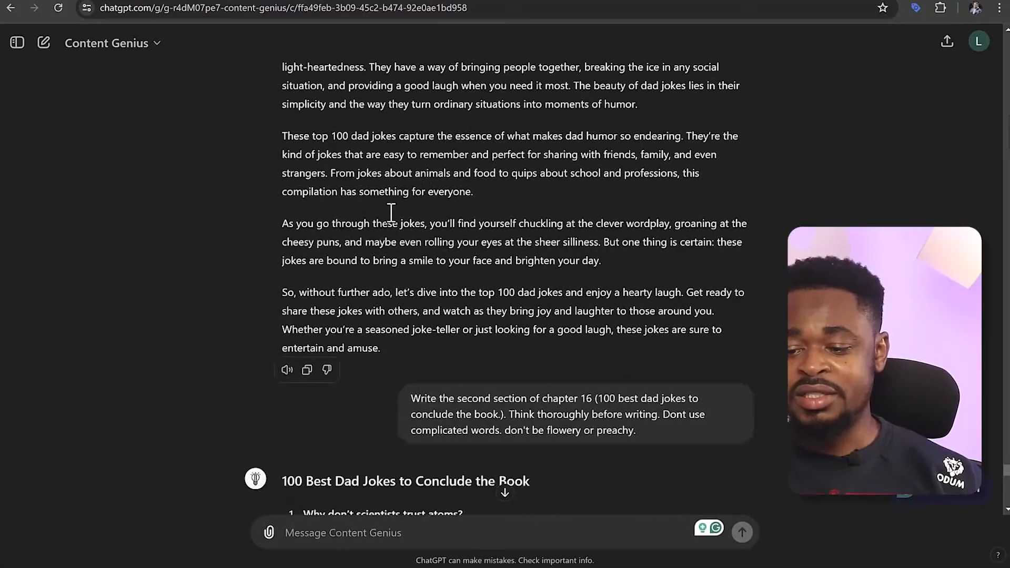
scroll(368, 352, "up", 15)
scroll(326, 358, "down", 5)
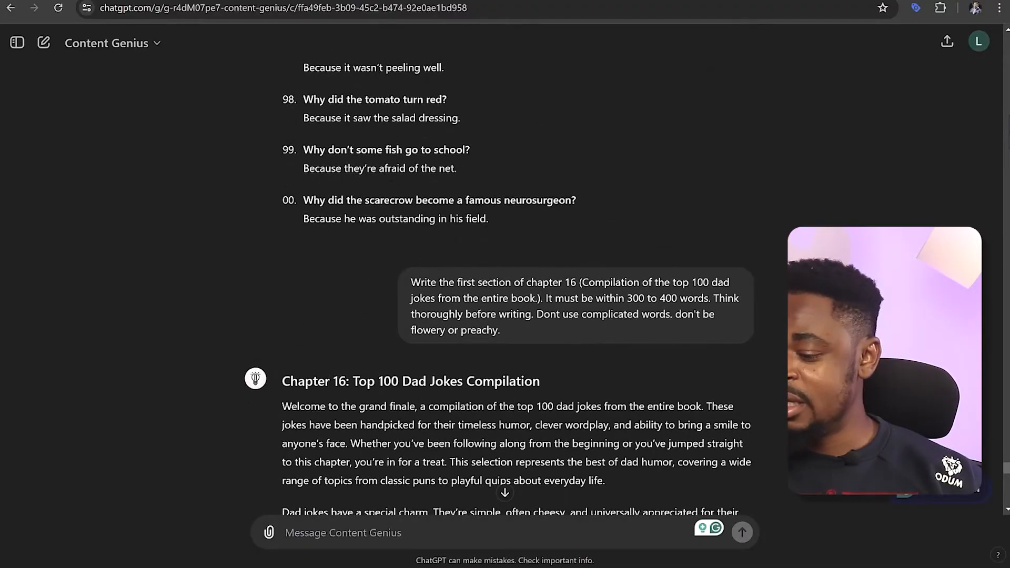
left_click_drag(1006, 468, 1006, 506)
scroll(615, 351, "up", 5)
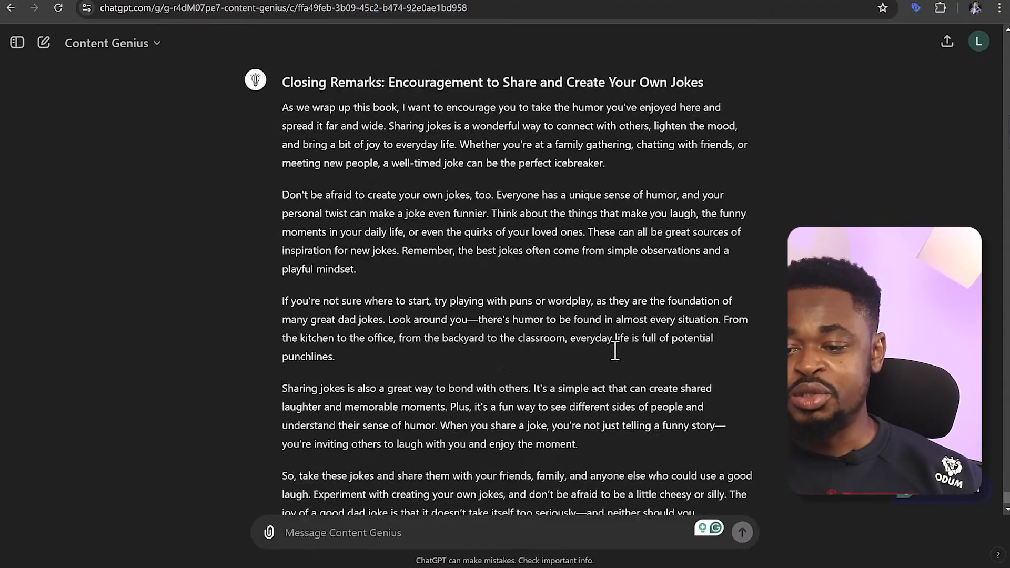
scroll(440, 247, "down", 5)
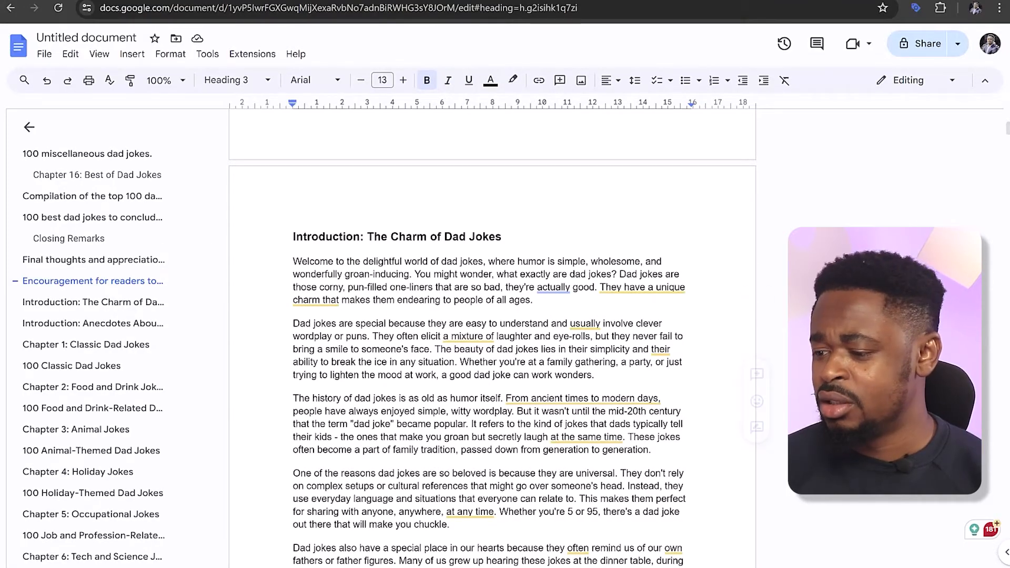
Look through the compiled dad joke document from its table of contents through the introductions and chapters to the end
scroll(998, 191, "up", 5)
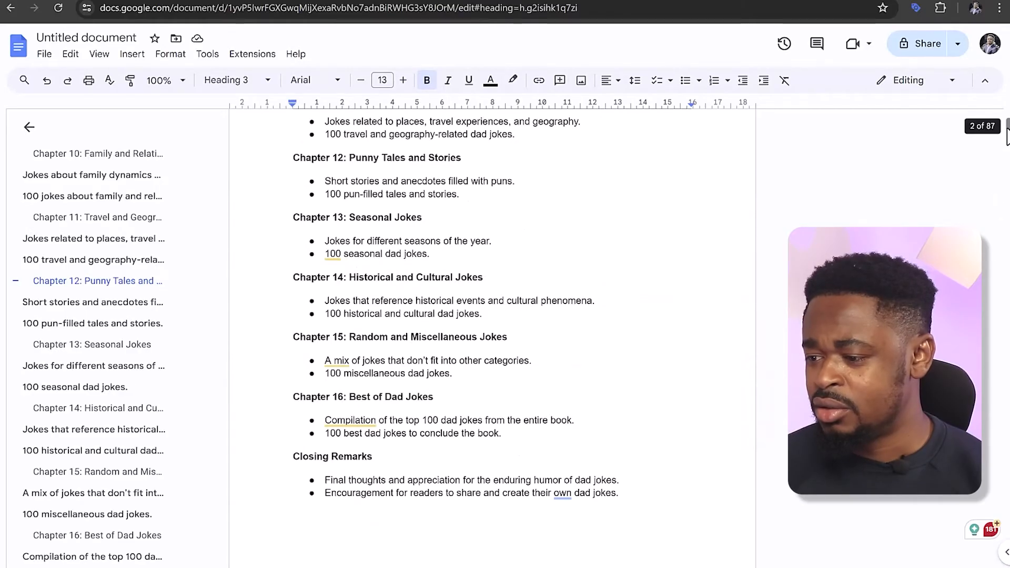
scroll(1007, 132, "up", 3)
scroll(1007, 132, "up", 5)
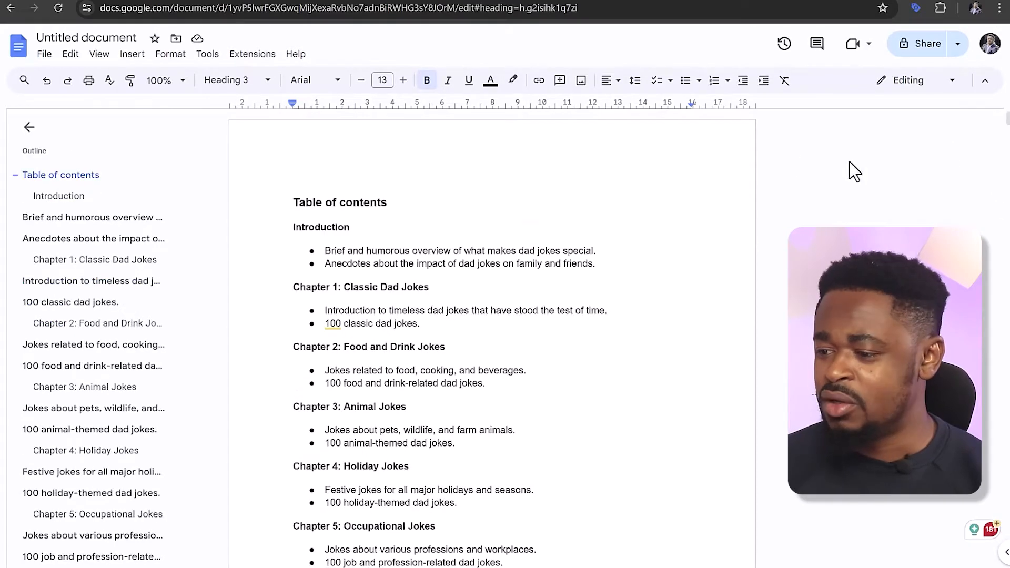
scroll(1007, 129, "down", 20)
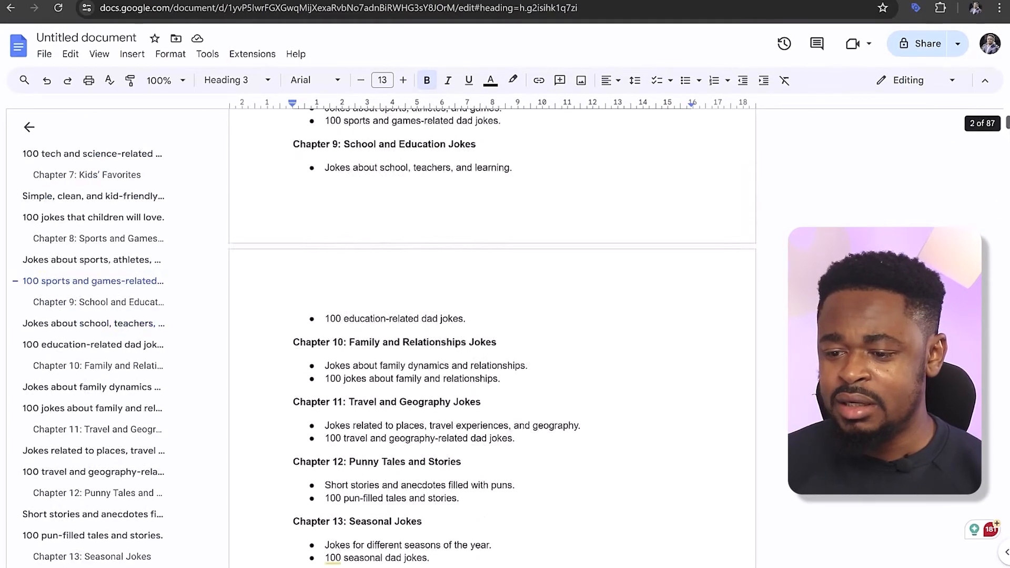
scroll(1007, 132, "down", 10)
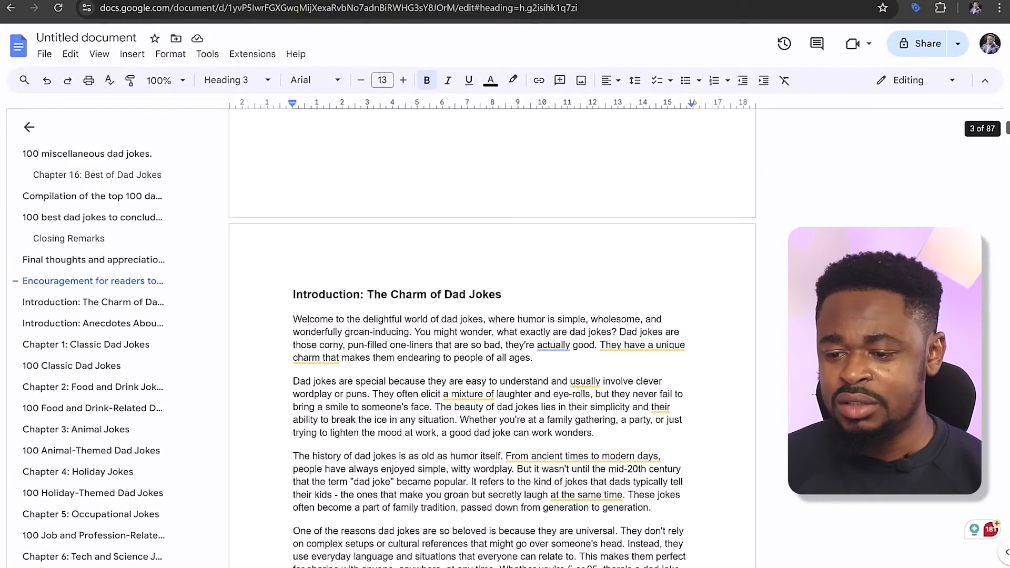
scroll(1007, 132, "up", 4)
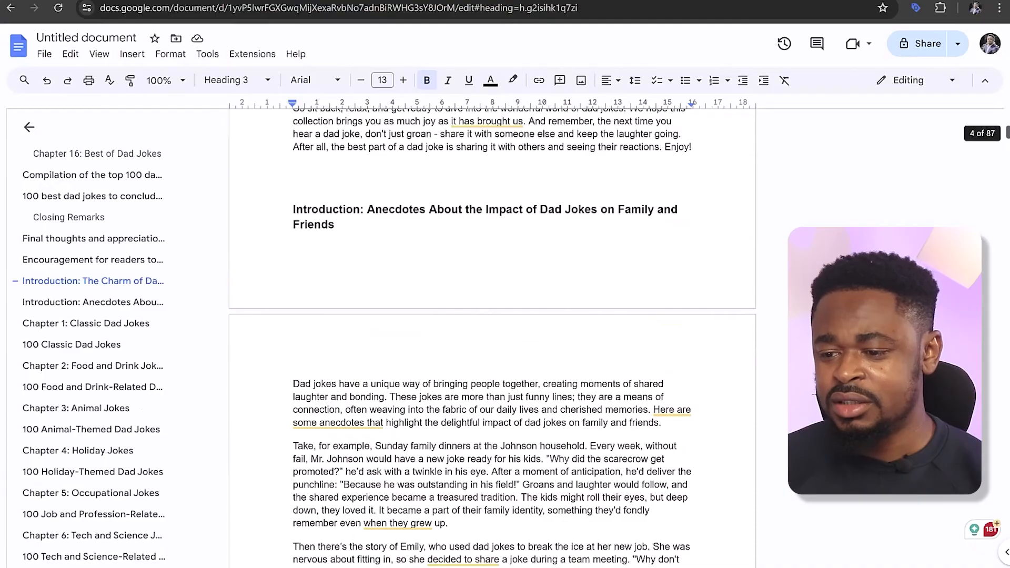
scroll(1008, 137, "down", 15)
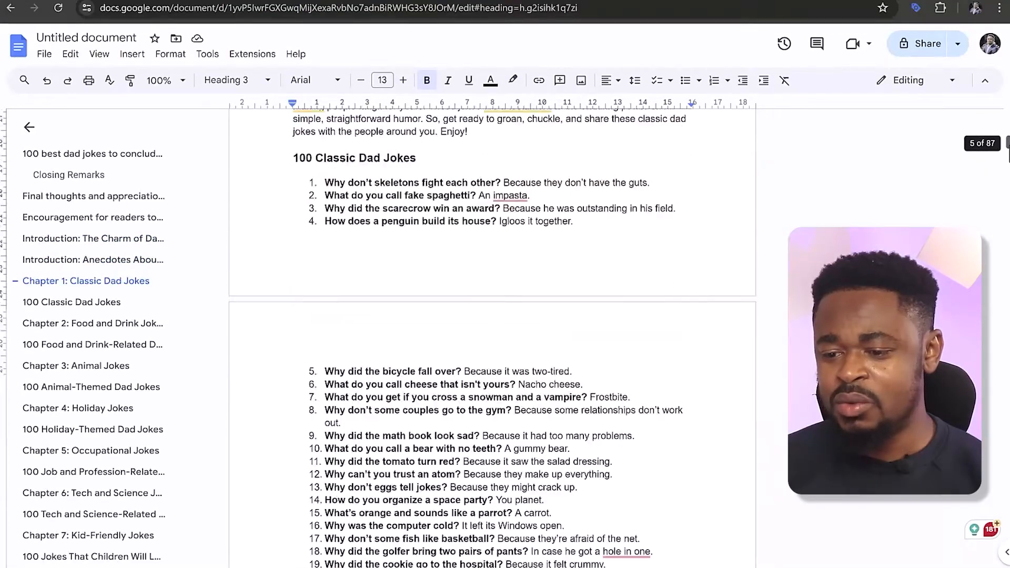
scroll(1008, 147, "down", 20)
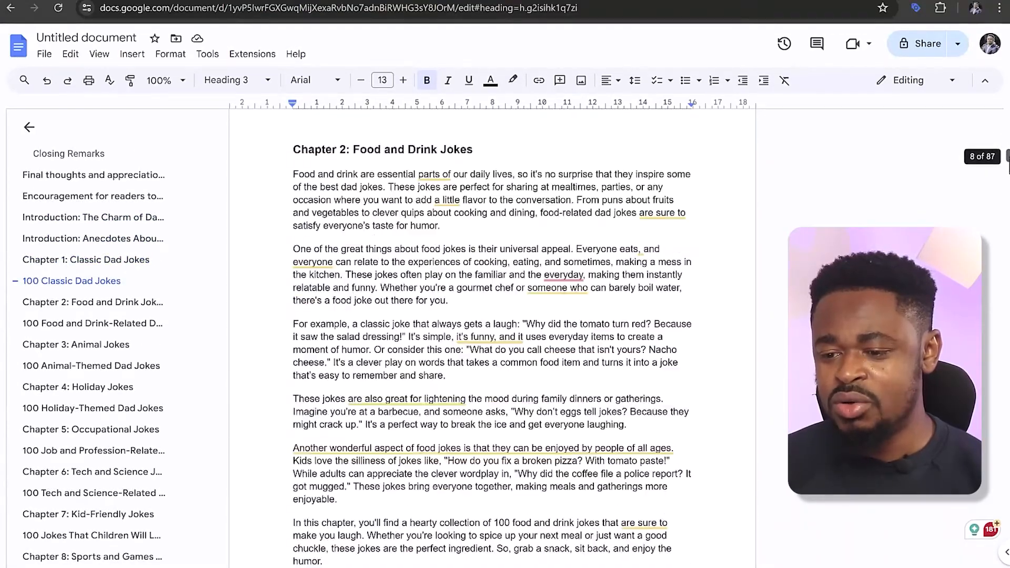
scroll(1007, 158, "down", 7)
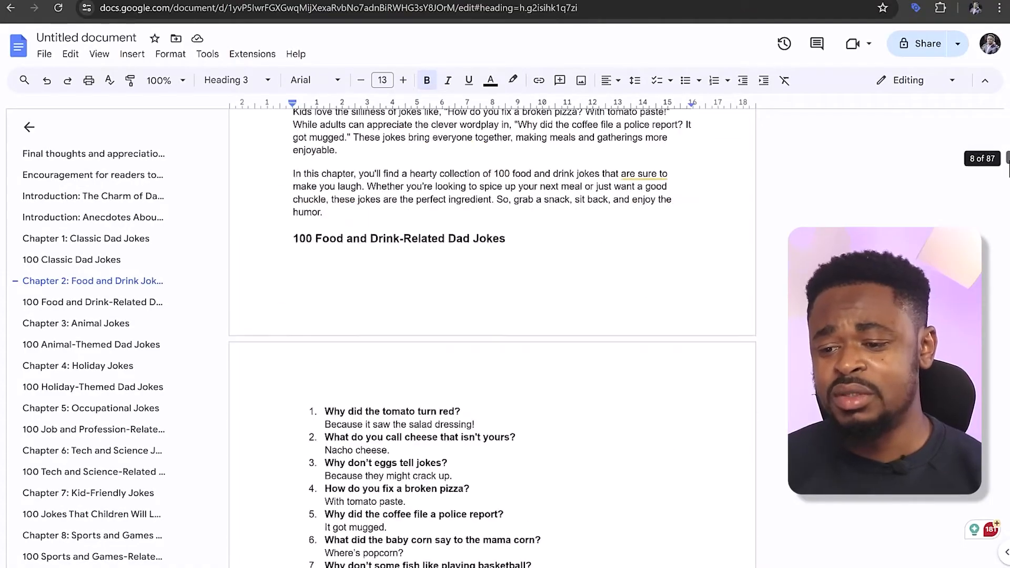
scroll(1008, 174, "down", 20)
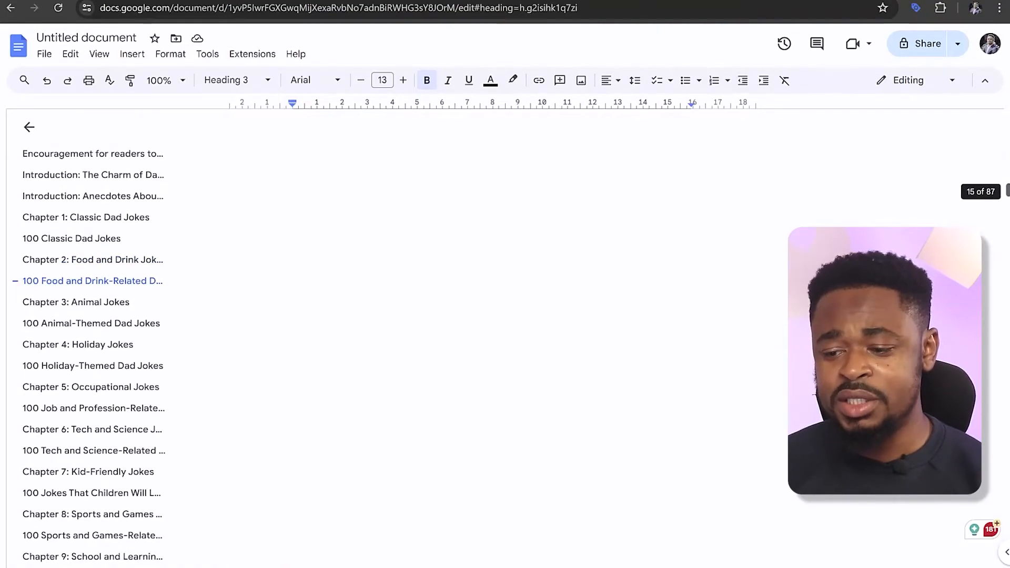
scroll(1007, 211, "down", 20)
scroll(1007, 488, "down", 20)
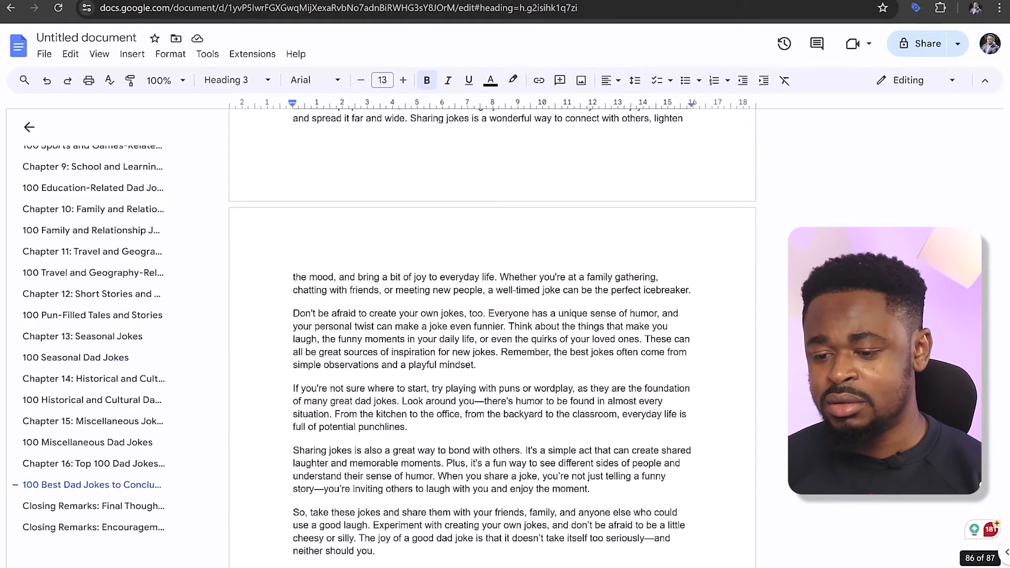
Examine the closing remarks and the last jokes of the "100 Best Dad Jokes" section at the end of the document
scroll(493, 336, "down", 7)
scroll(663, 452, "up", 10)
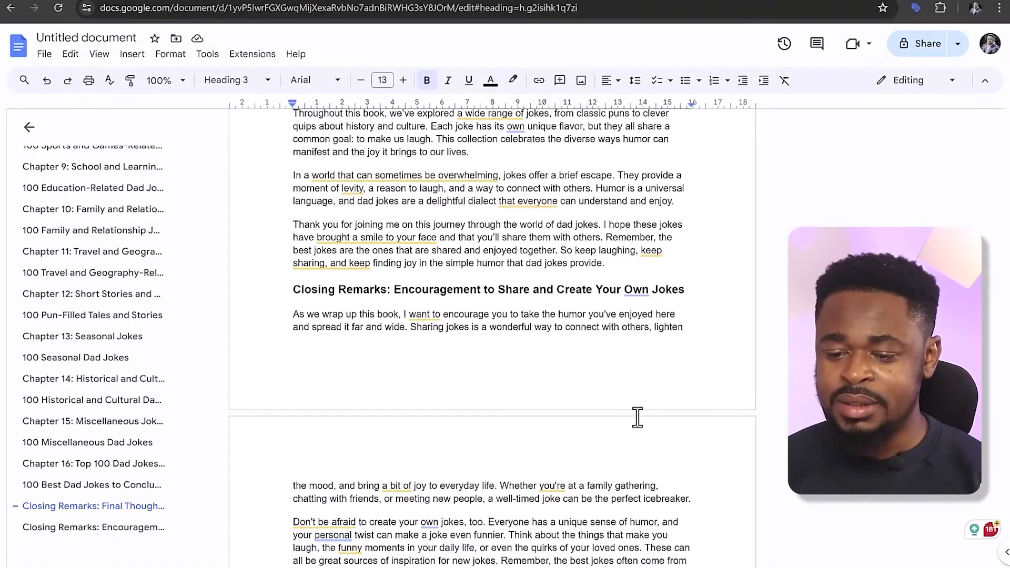
scroll(637, 417, "down", 10)
scroll(480, 367, "up", 10)
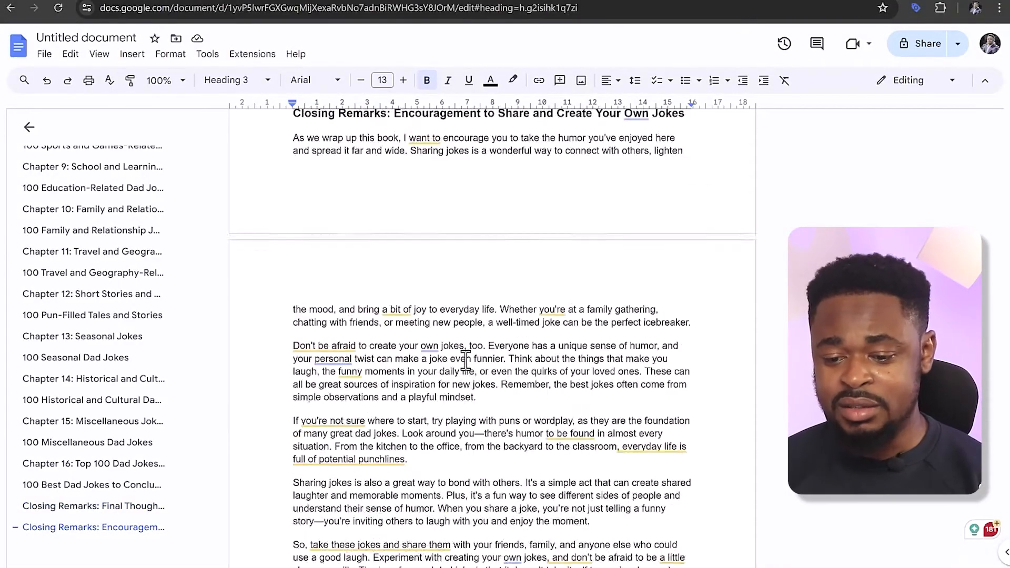
scroll(466, 361, "down", 10)
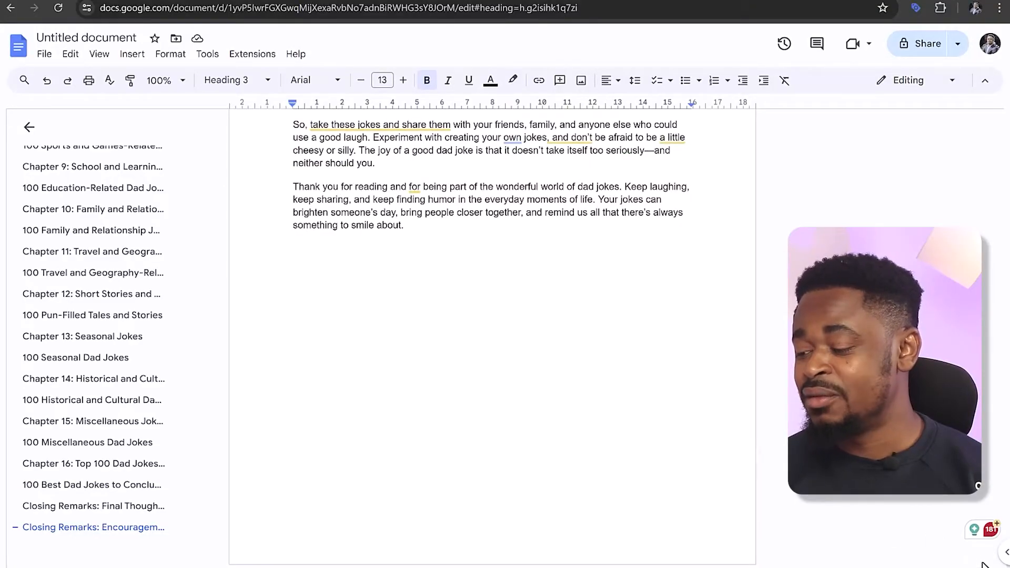
scroll(545, 343, "up", 10)
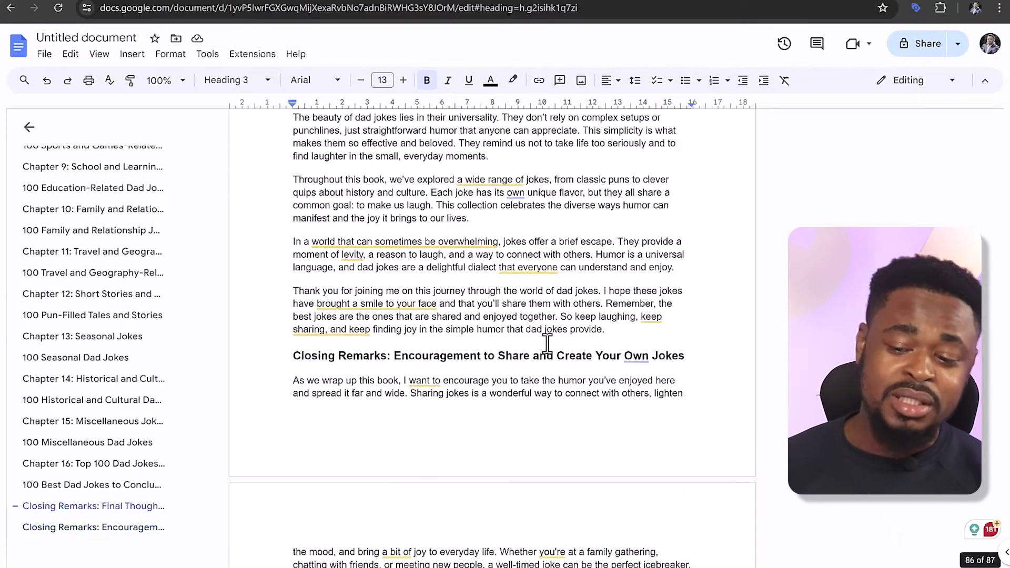
scroll(547, 344, "up", 1)
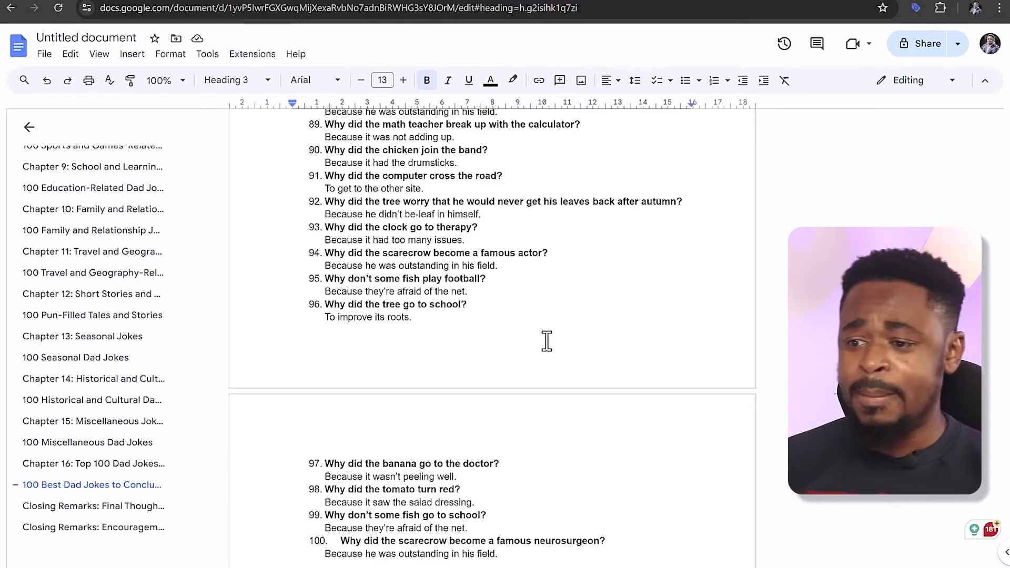
scroll(547, 339, "up", 6)
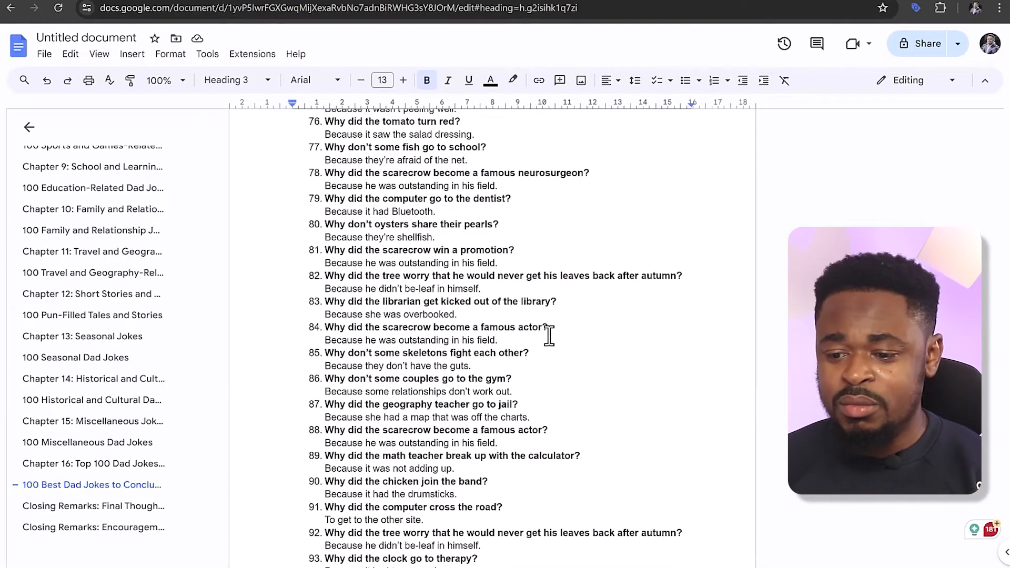
scroll(548, 334, "up", 2)
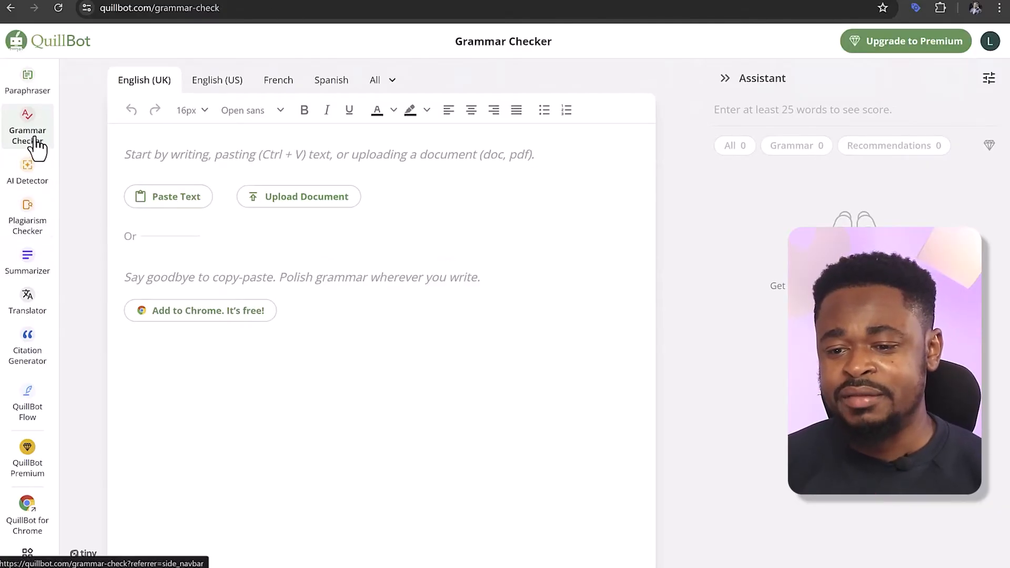
Open QuillBot's Paraphraser and dismiss the Premium Features pop-up
left_click(30, 91)
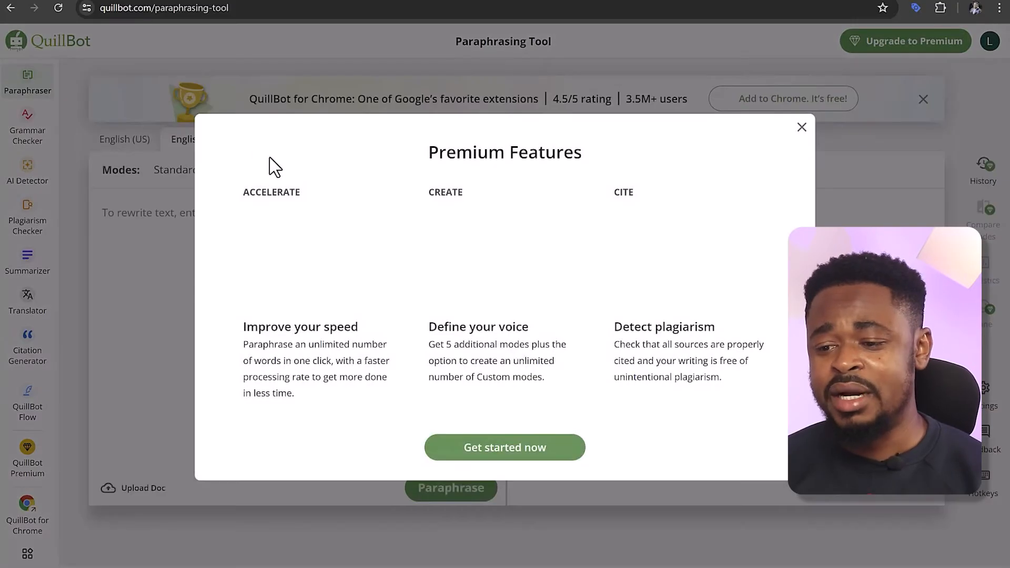
left_click(802, 127)
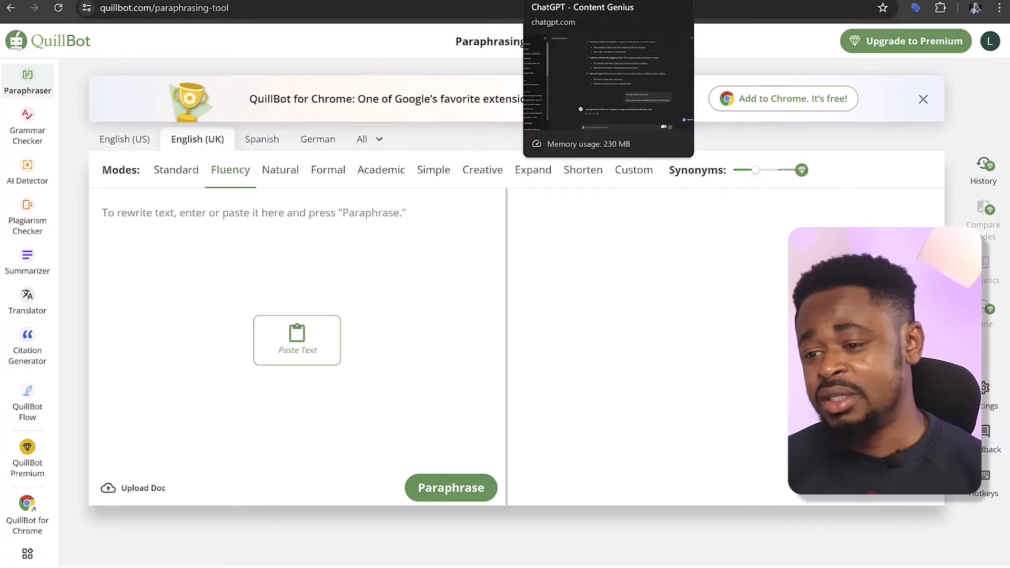
Switch to the ChatGPT Content Genius chat and send the prompt "give me 10 catchy attention grabbing titles for this book."
left_click(495, 0)
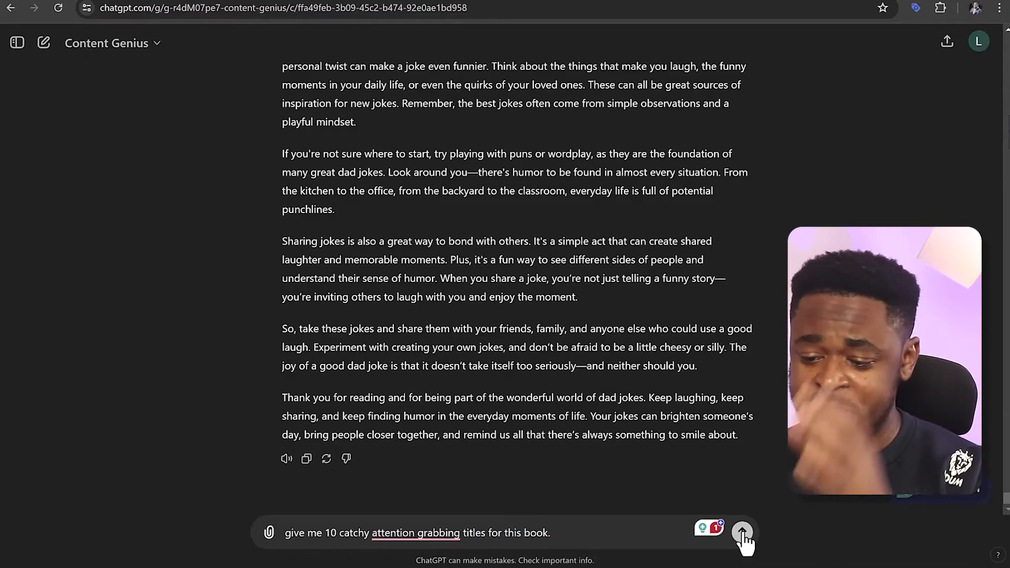
key("Return")
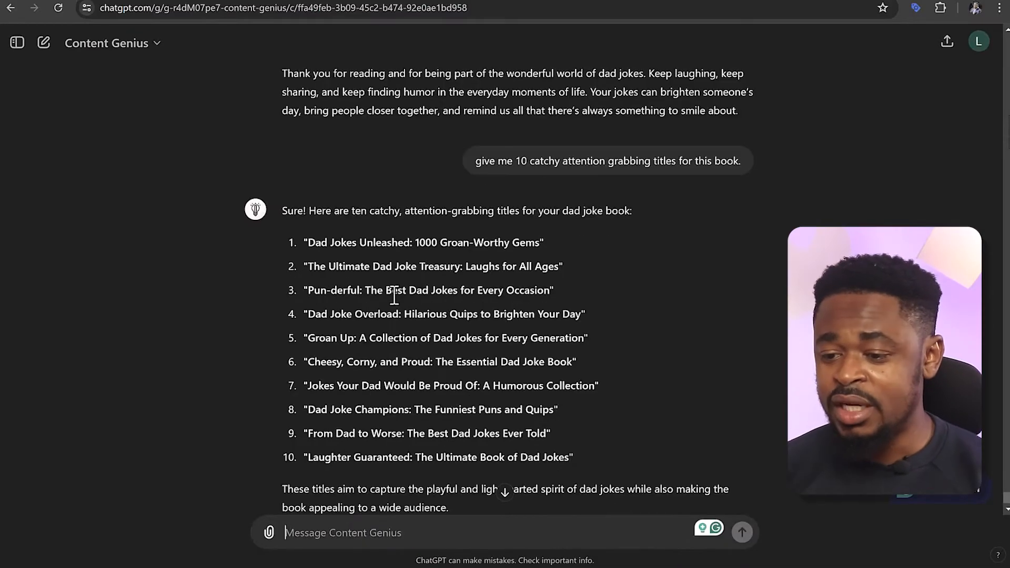
Read through the suggested dad joke book titles, highlighting the opening words of individual ones
left_click_drag(310, 242, 387, 245)
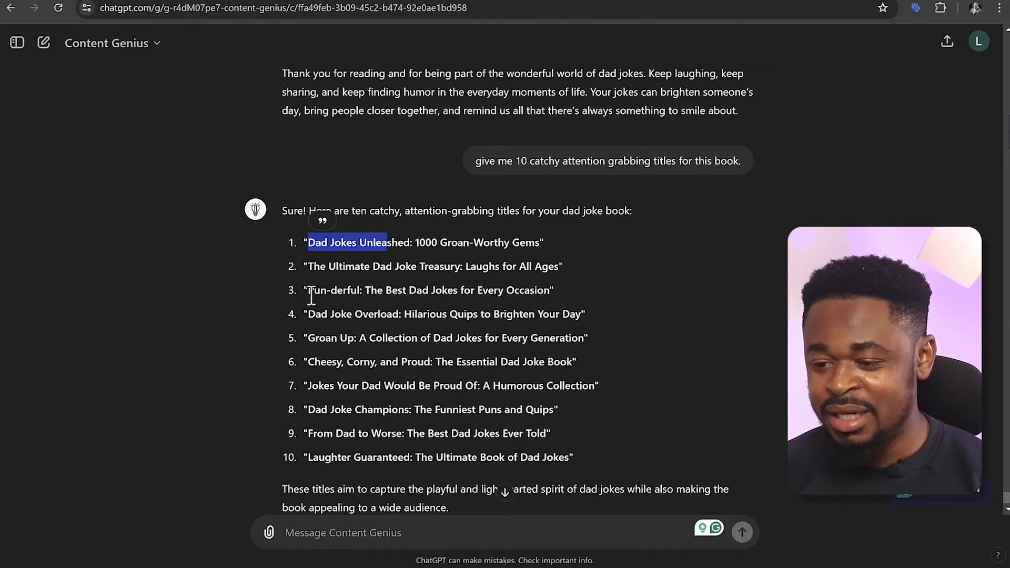
left_click_drag(312, 296, 393, 295)
left_click_drag(311, 319, 398, 320)
left_click_drag(309, 338, 429, 360)
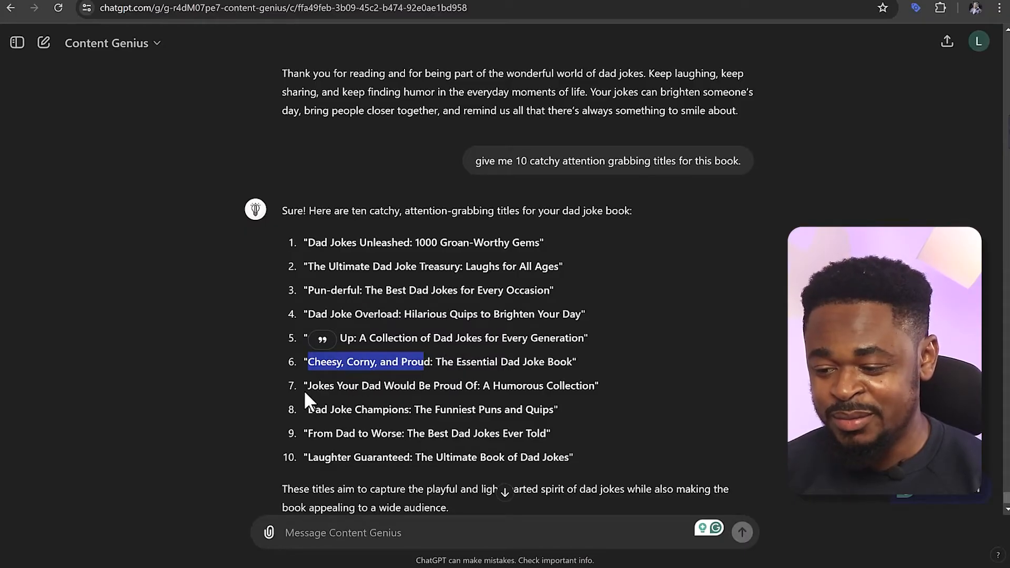
left_click_drag(310, 411, 390, 412)
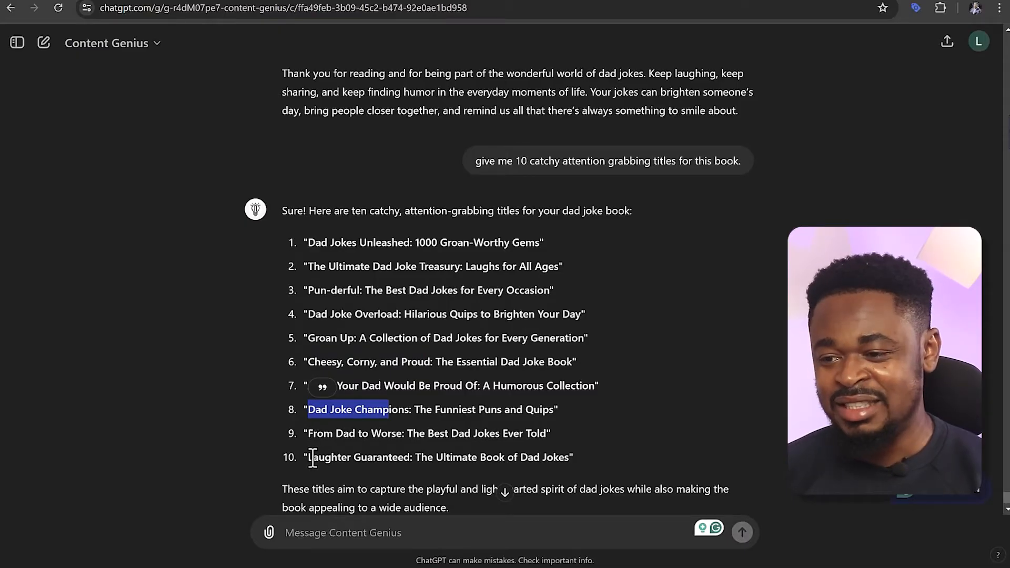
left_click(312, 457)
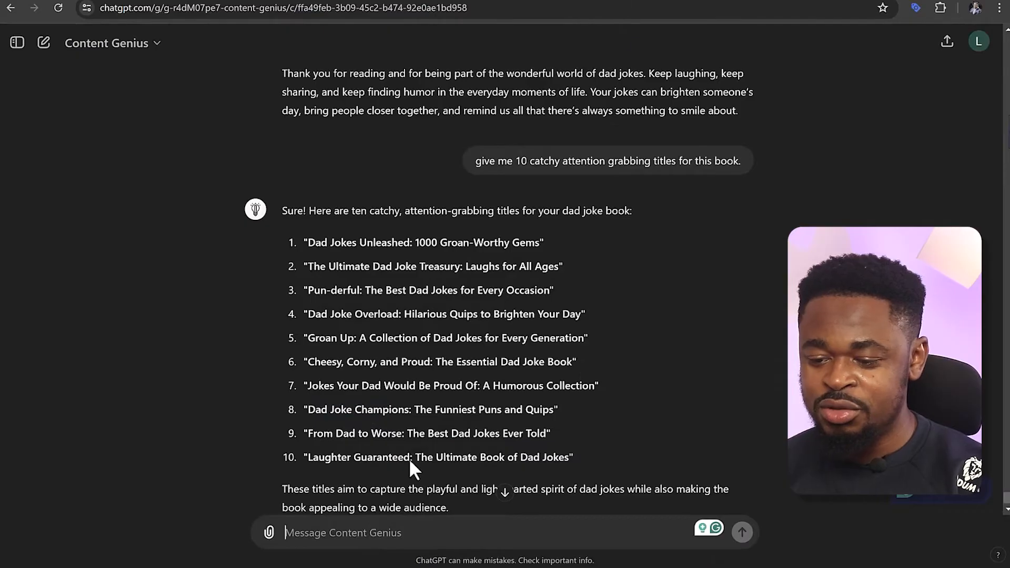
scroll(410, 459, "down", 2)
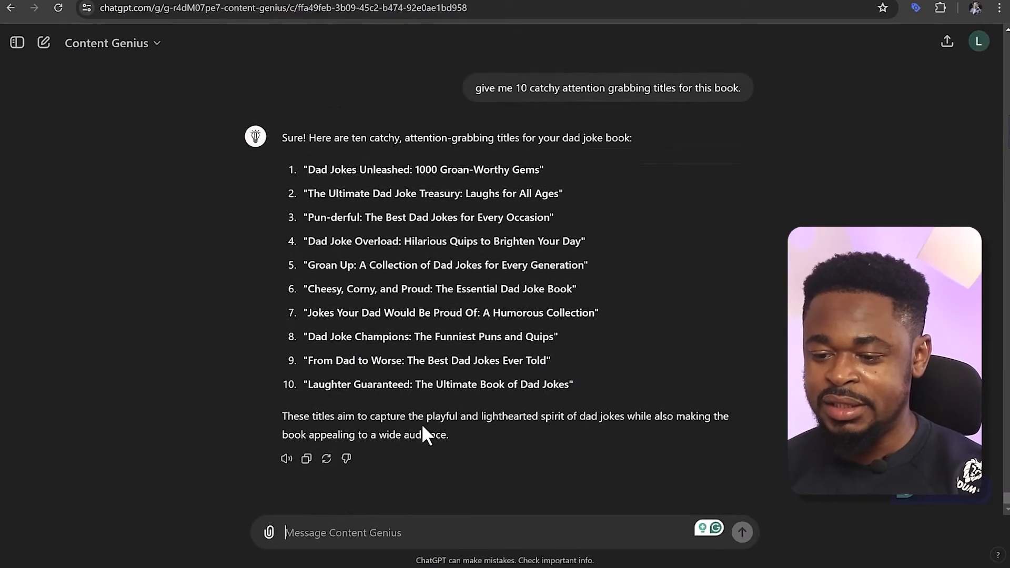
Paste the title "The Big Book of Silly Puns: Prepare to Cringe and Chuckle at the Same Time" into the message draft and review its parts
type("The Big Book of Silly Puns: Prepare to Cringe and Chuckle at the Same Time")
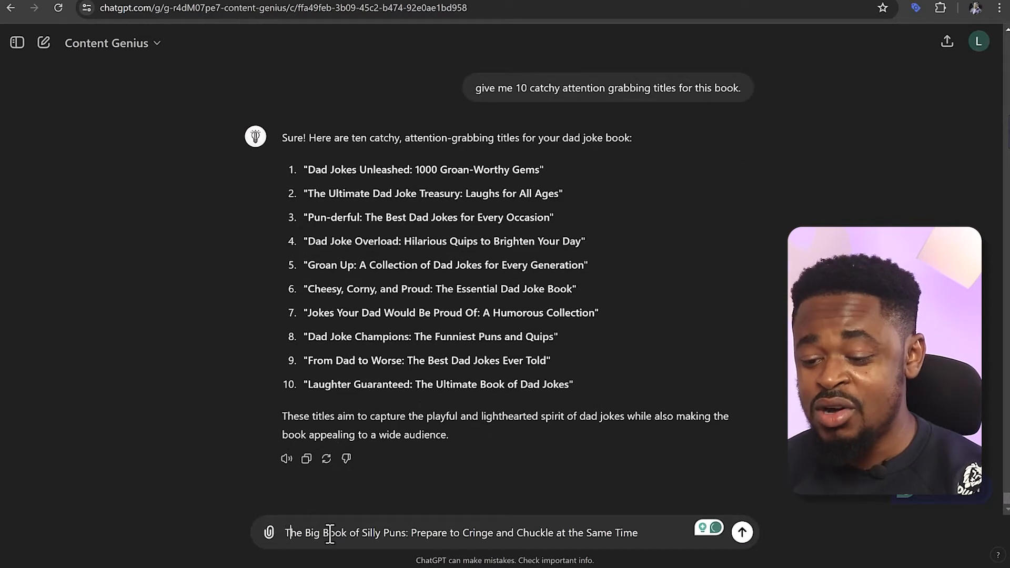
left_click_drag(330, 534, 382, 534)
left_click(401, 534)
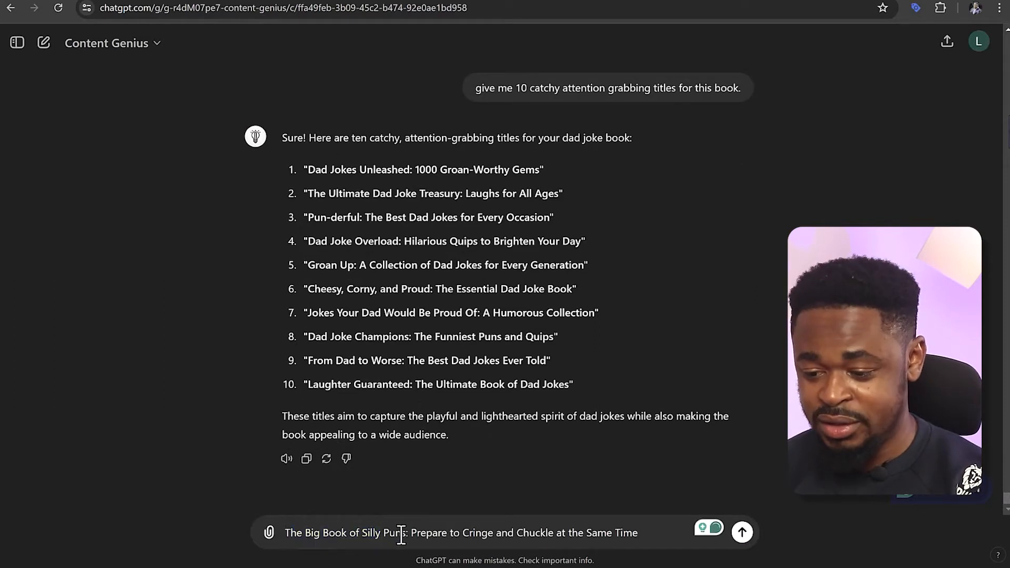
left_click_drag(416, 533, 494, 532)
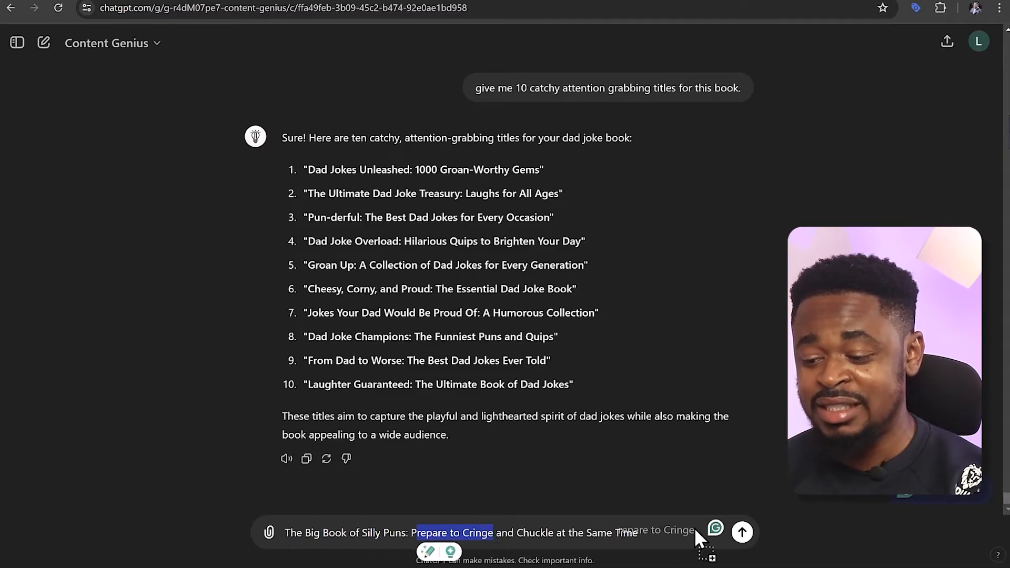
left_click(590, 531)
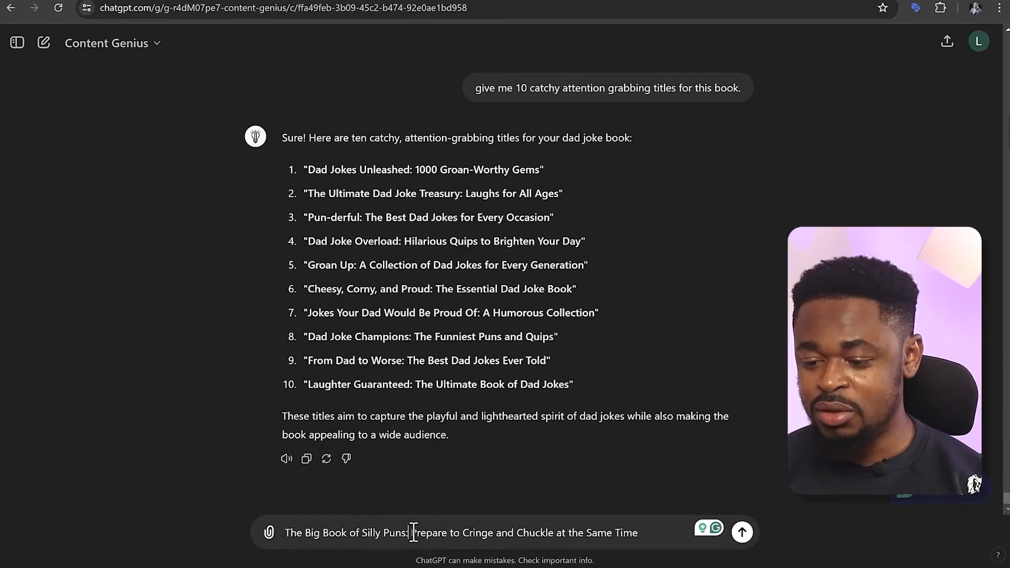
Insert "(1600 Dad Jokes)" after "Silly Puns" and before the colon in the drafted title
type("(16")
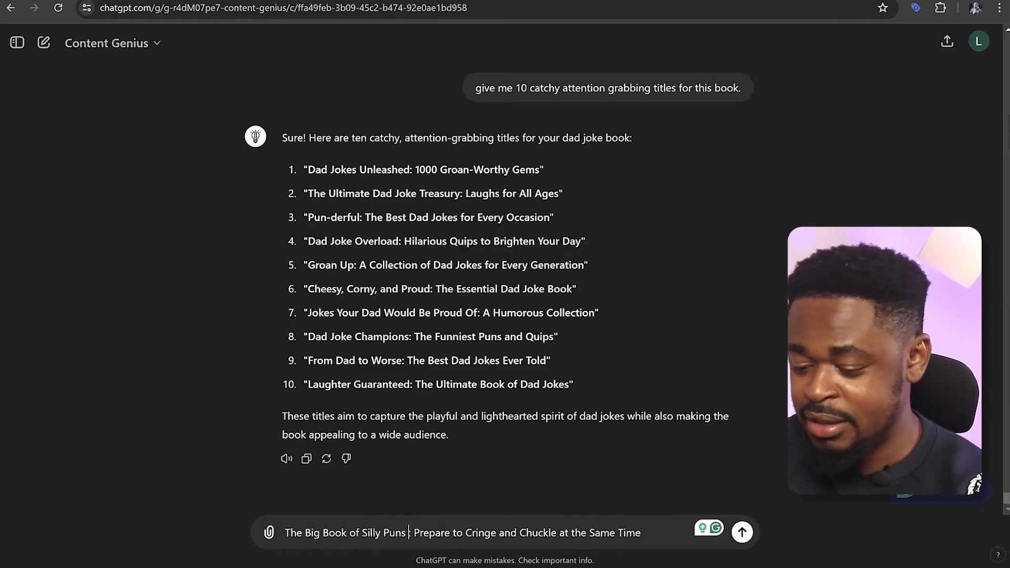
type("00")
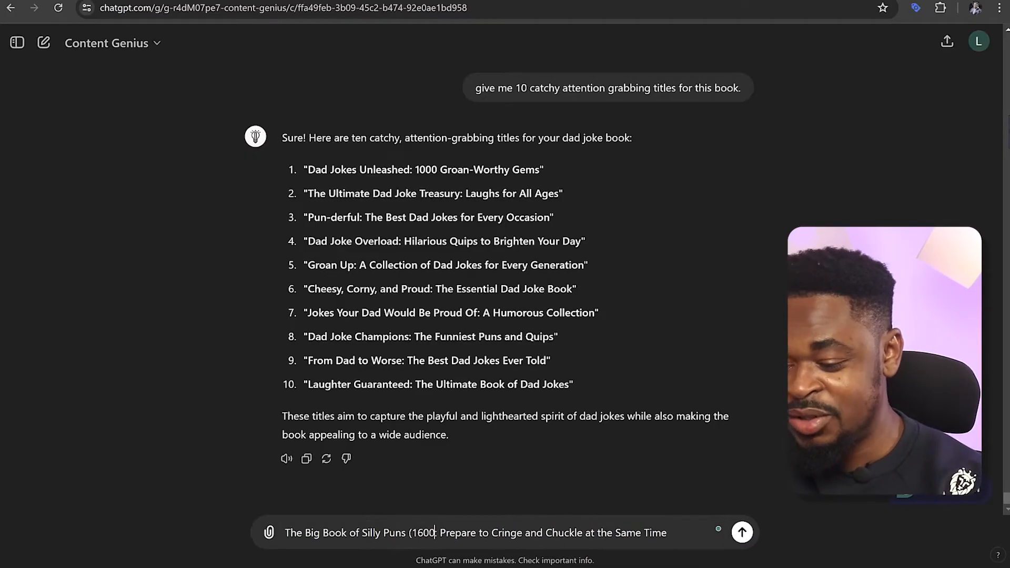
type(")")
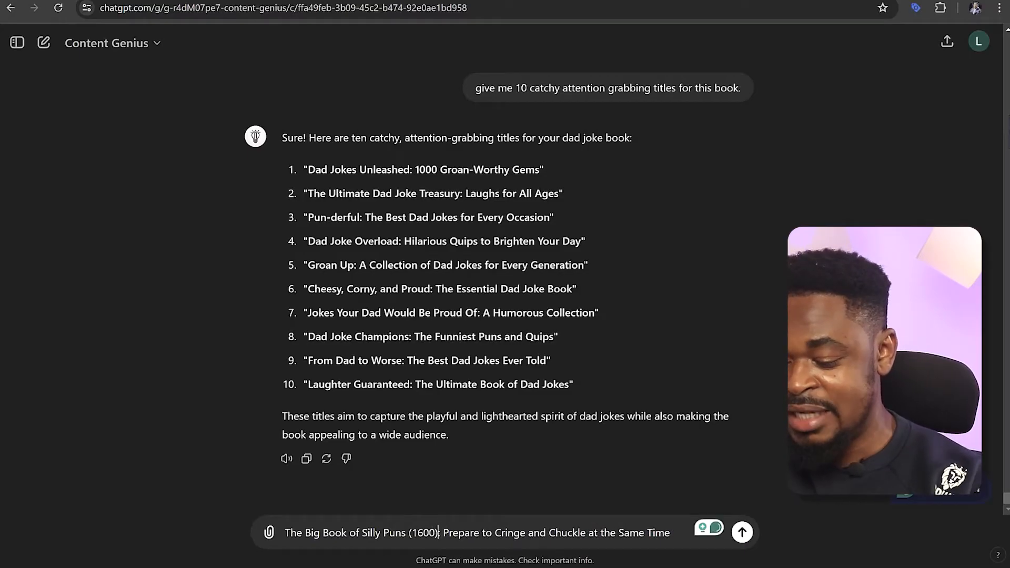
type(" Dad")
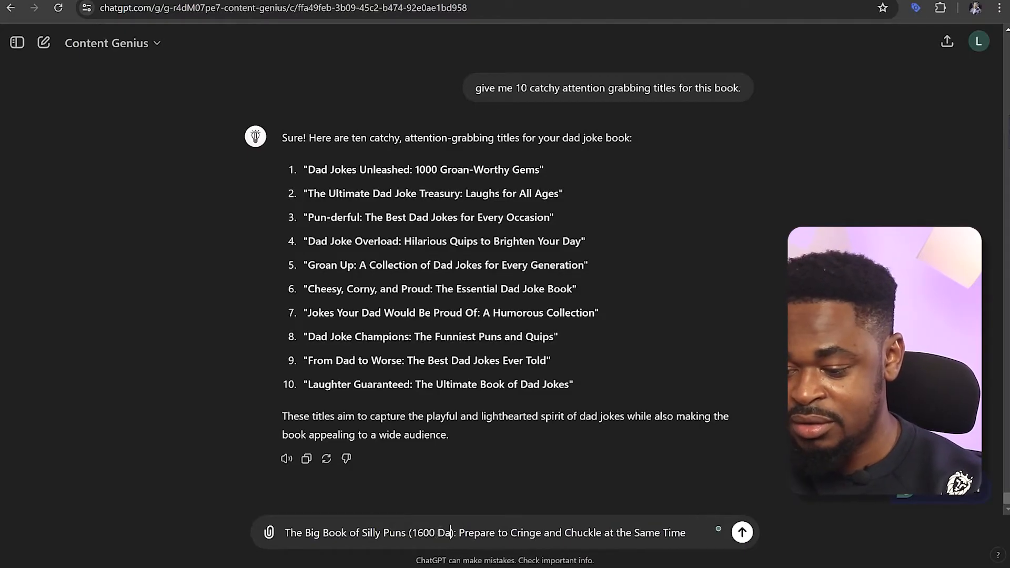
type(" Jokes")
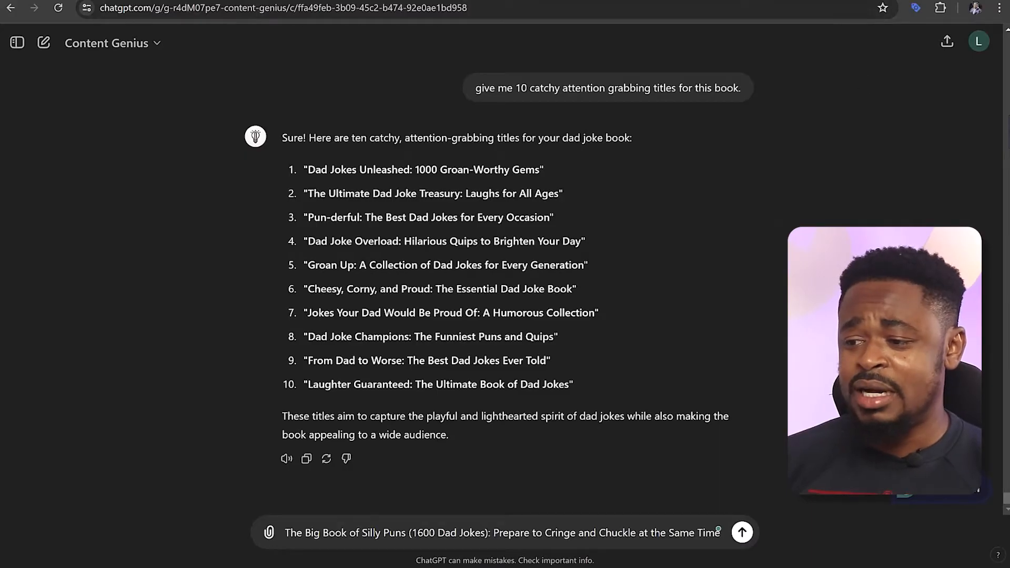
Switch to the Kindle Direct Publishing site, point out its web address, choose to join KDP and start the account-protection puzzle
left_click(727, 1)
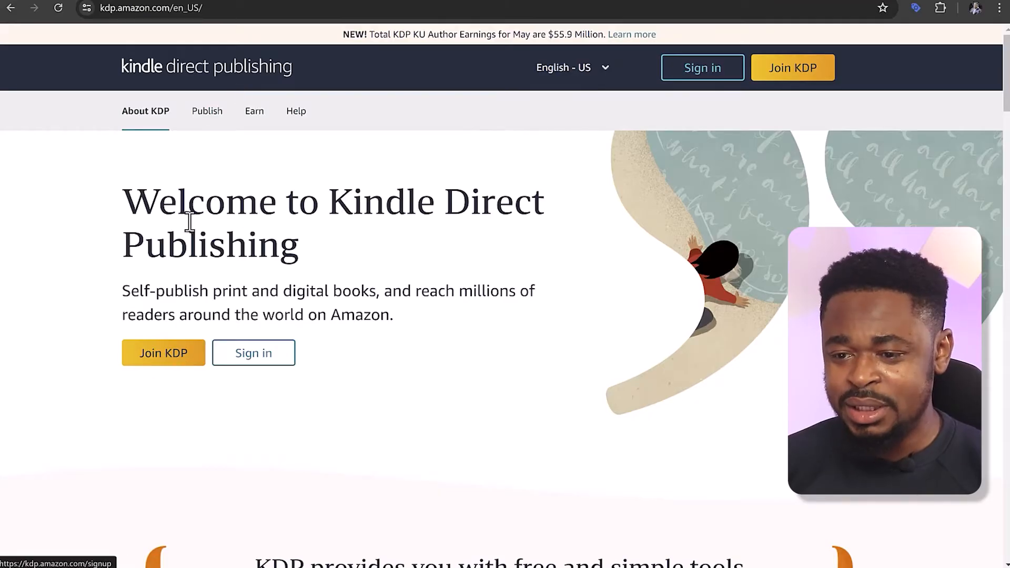
left_click_drag(174, 7, 77, 9)
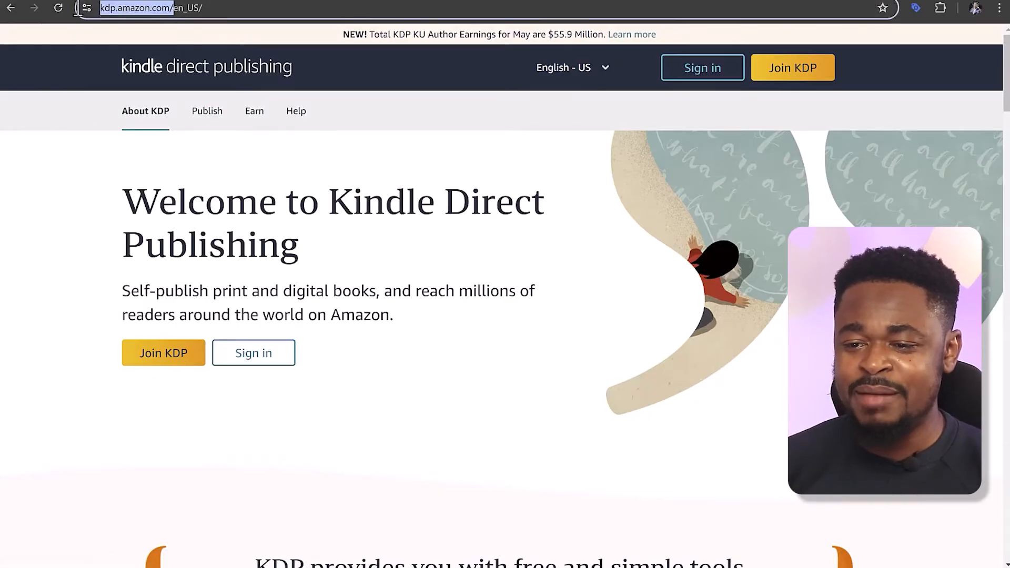
left_click(88, 246)
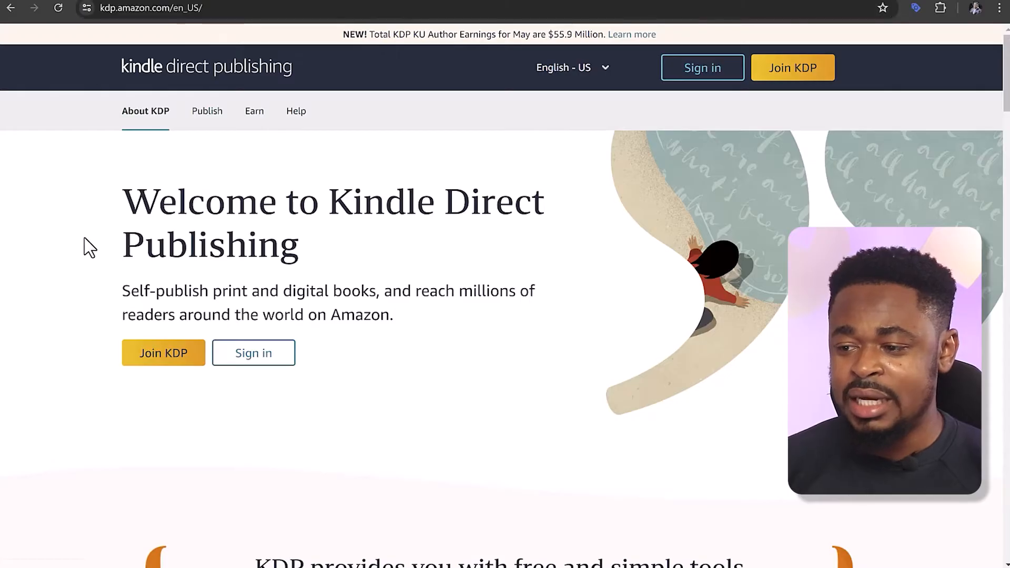
left_click(169, 360)
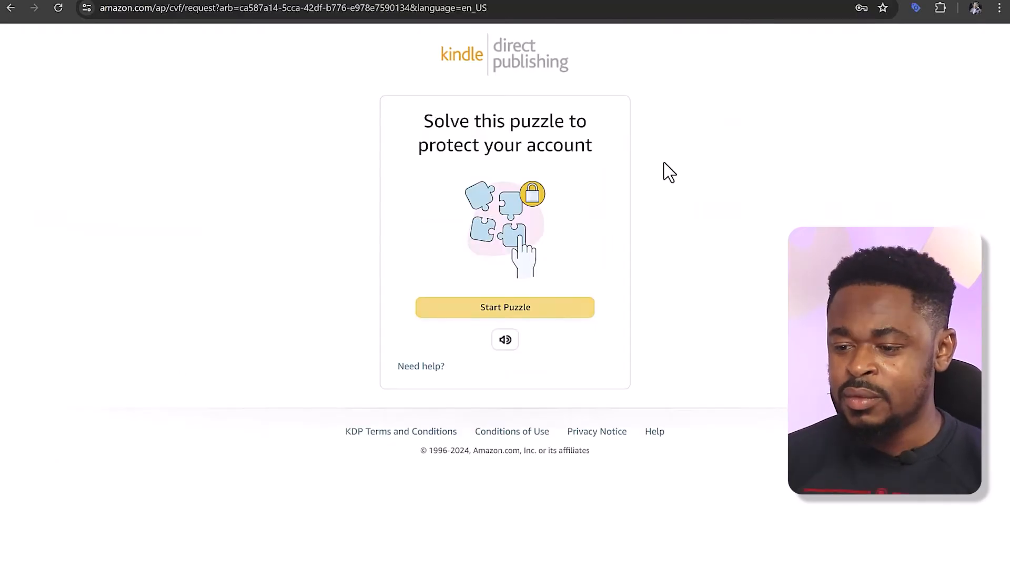
left_click(501, 311)
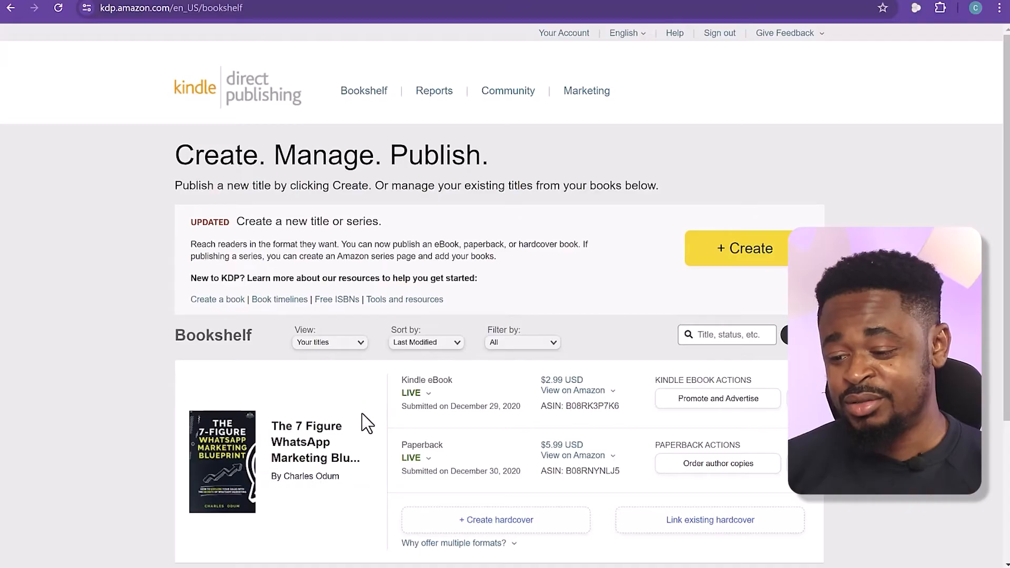
Start creating a new title from the KDP bookshelf, review the available book formats and choose to create a paperback
left_click(573, 455)
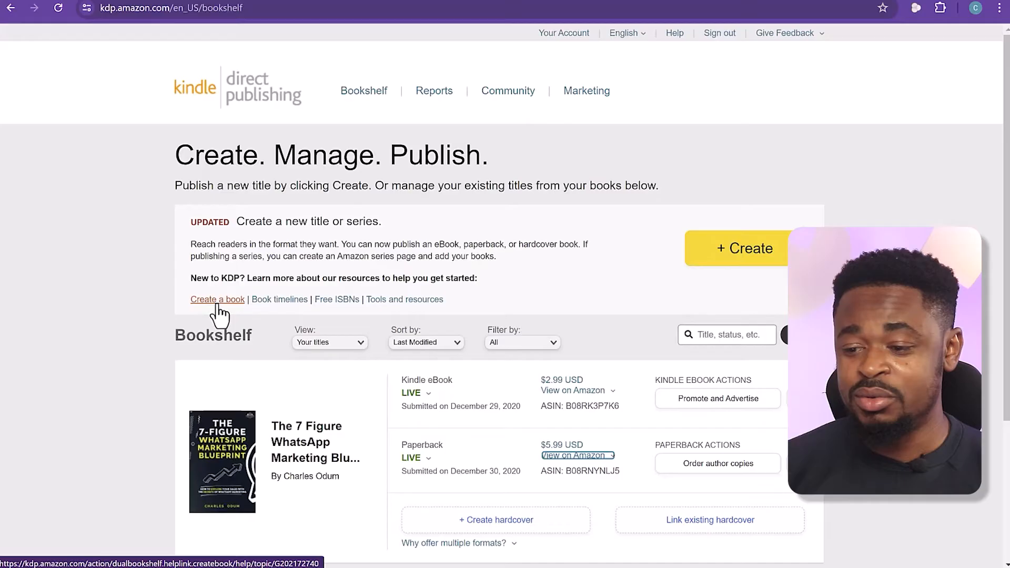
left_click(766, 254)
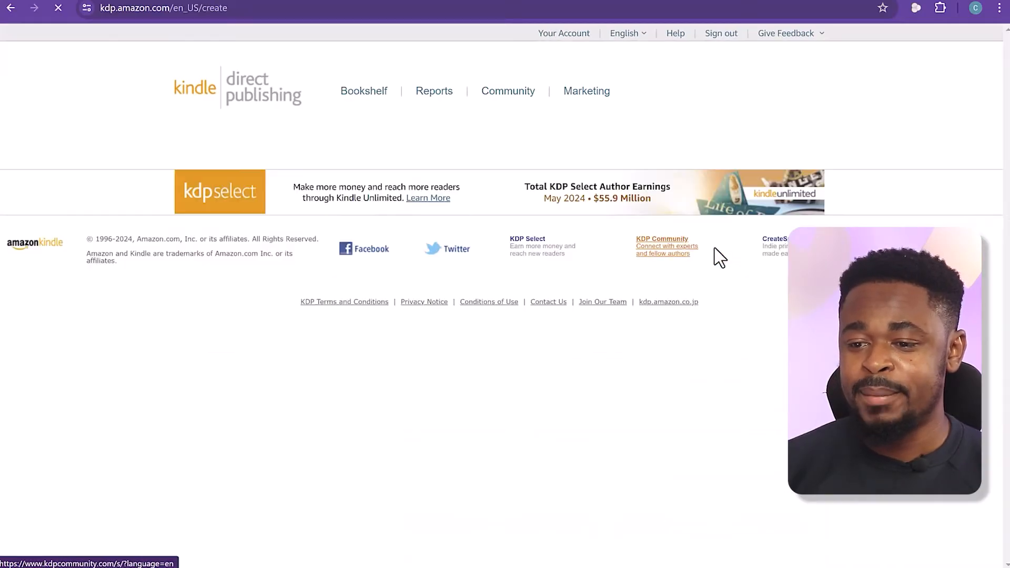
scroll(347, 253, "down", 4)
scroll(408, 298, "up", 3)
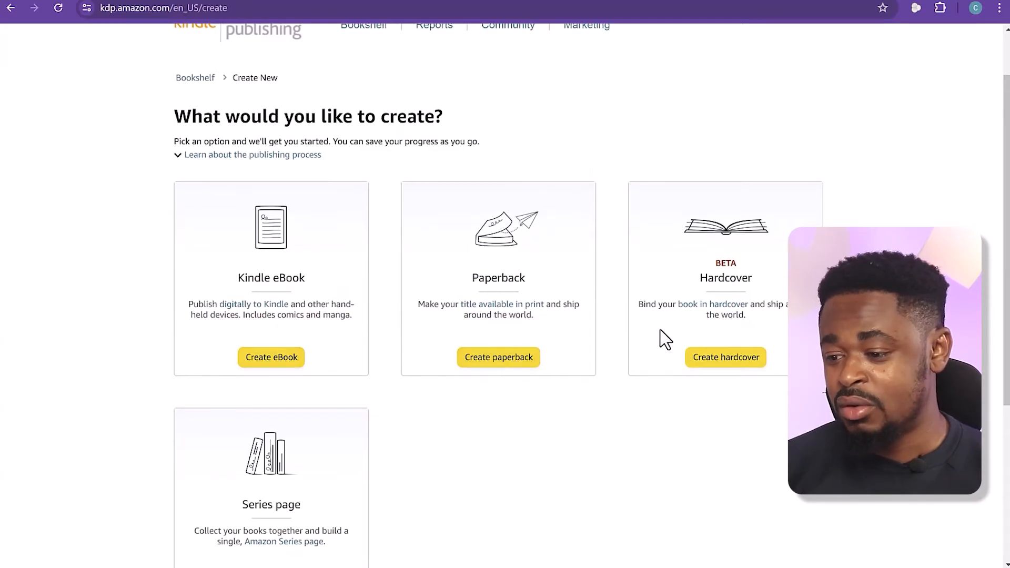
scroll(368, 394, "down", 2)
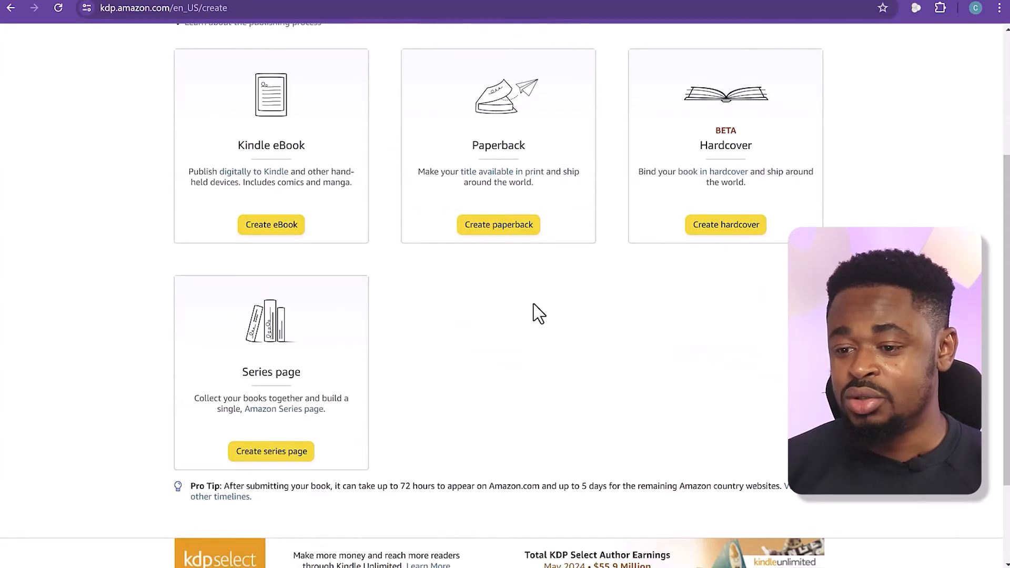
scroll(533, 310, "up", 3)
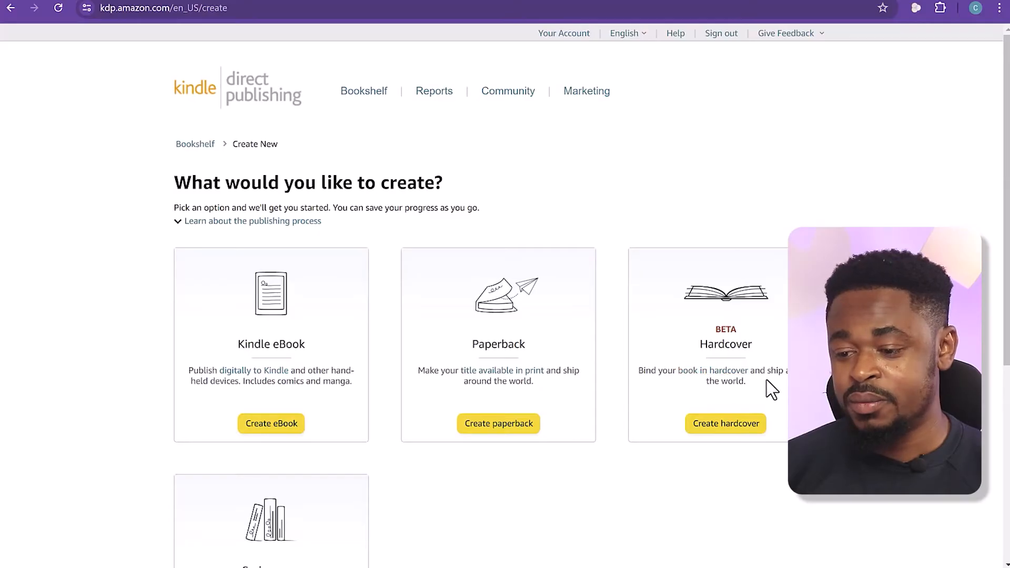
scroll(482, 252, "down", 1)
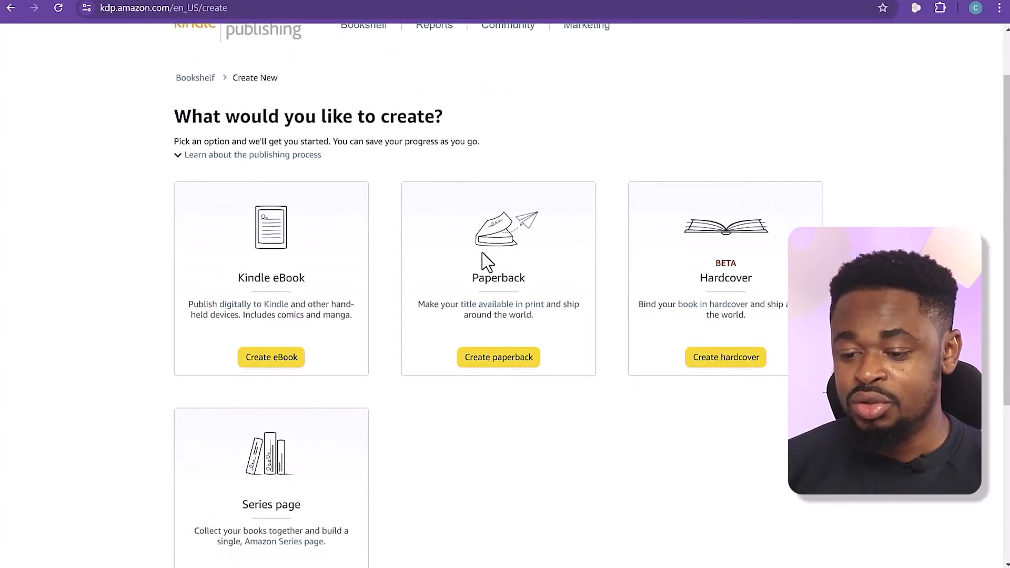
left_click(498, 358)
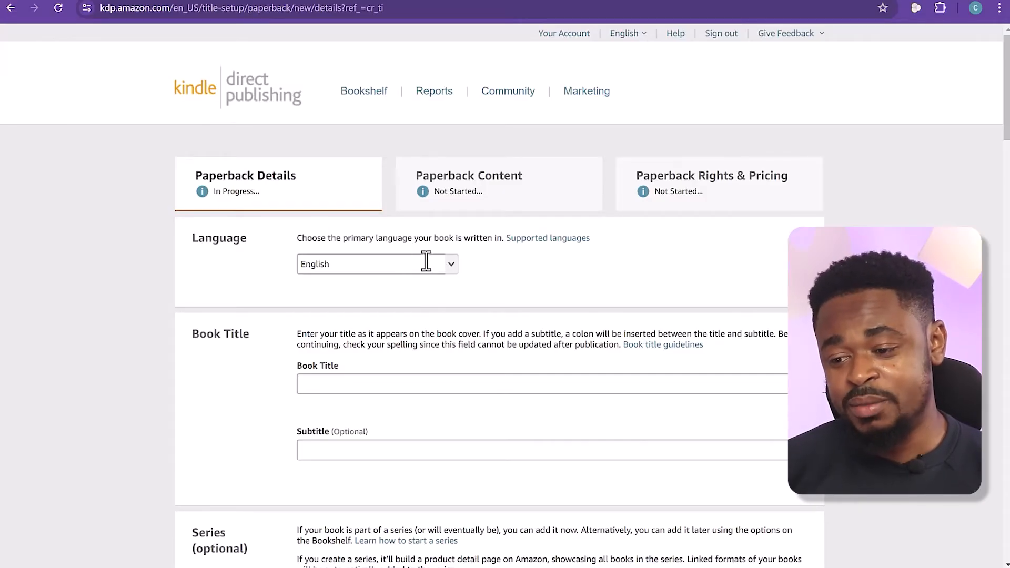
Copy the drafted title "The Big Book of Silly Puns (1600 Dad Jokes): Prepare to Cringe and Chuckle at the Same Time" into the paperback's Book Title
scroll(506, 263, "down", 1)
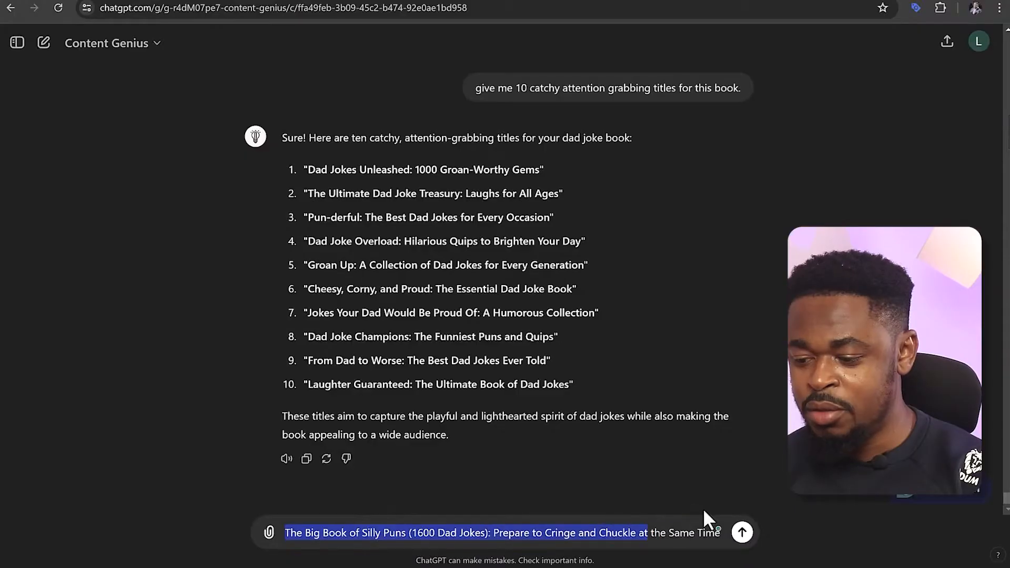
left_click_drag(703, 508, 737, 507)
key("ctrl+c")
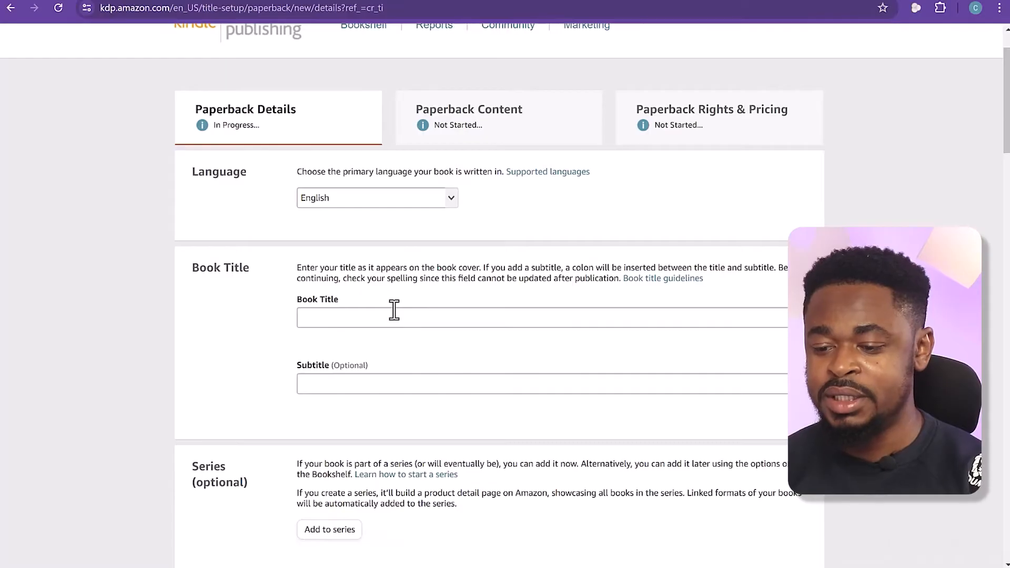
left_click(394, 317)
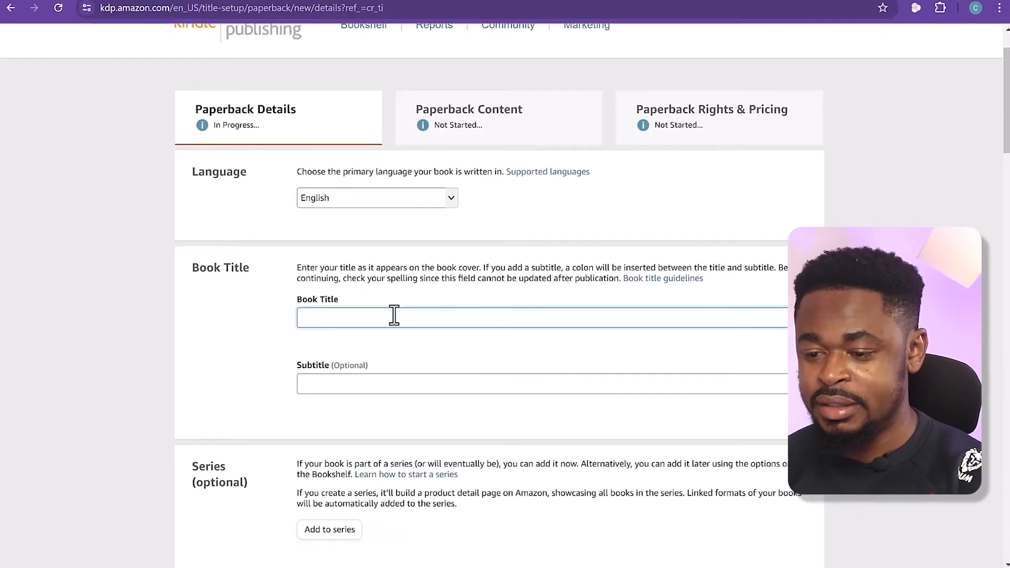
key("ctrl+v")
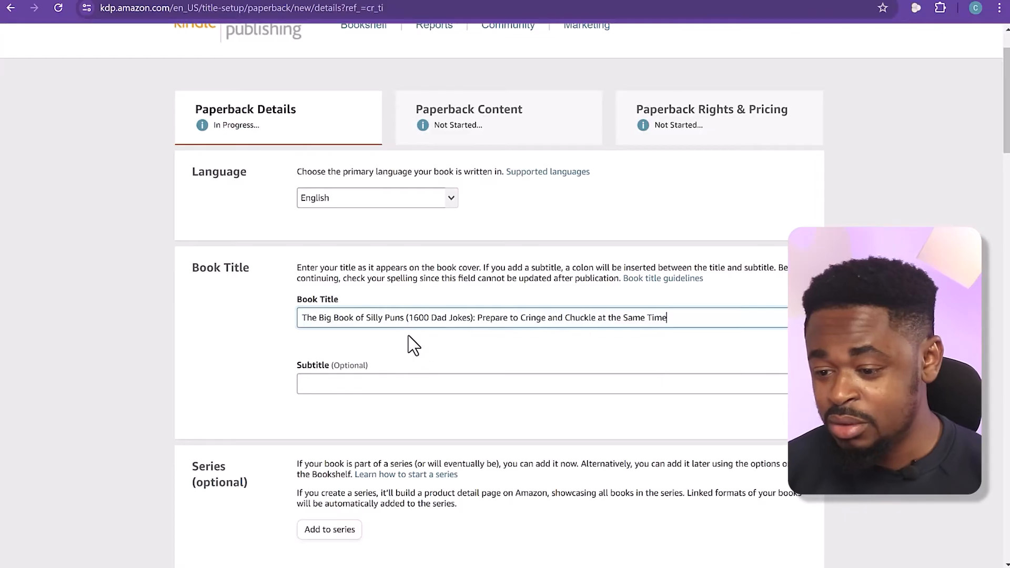
Leave the subtitle, series, edition number and contributors empty, and fill in the primary author's prefix "Mr", first name and last name
scroll(408, 336, "down", 1)
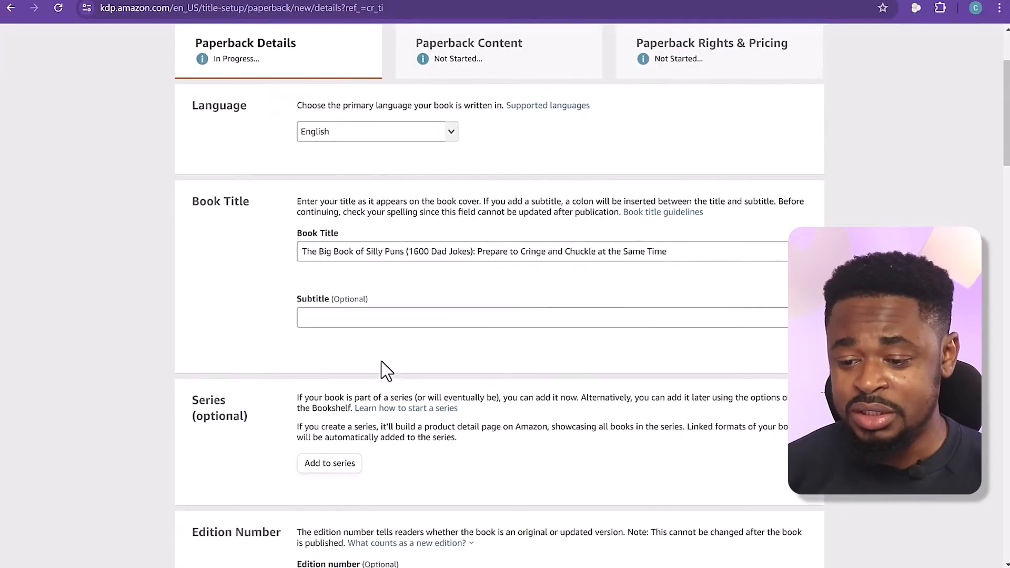
scroll(383, 362, "down", 2)
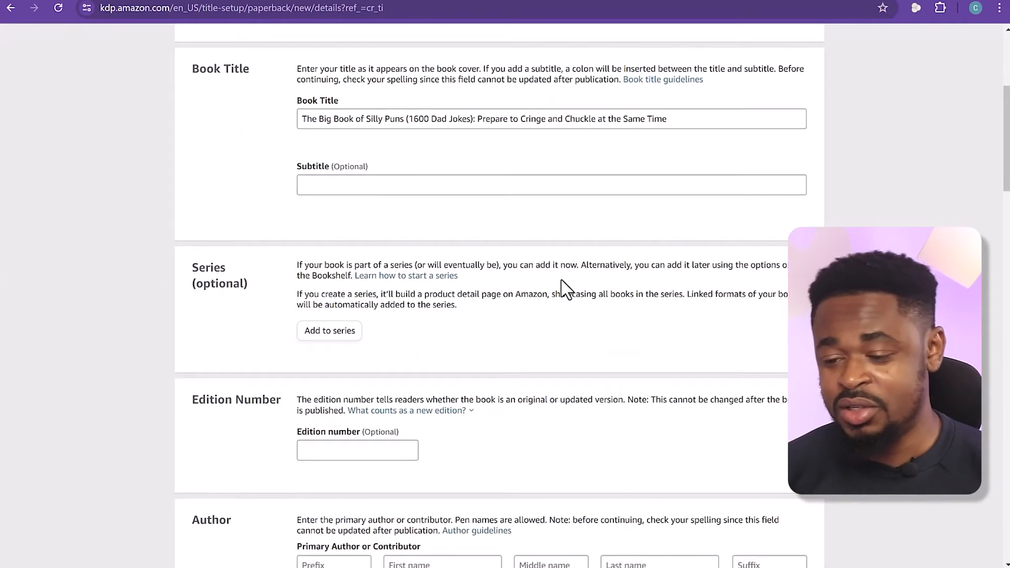
scroll(487, 294, "down", 1)
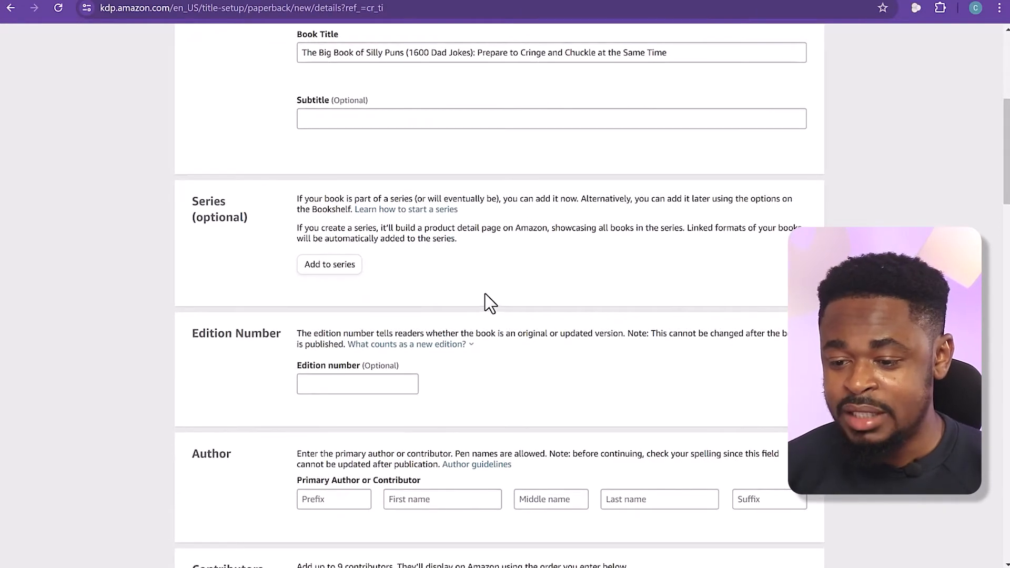
left_click(327, 390)
left_click(514, 396)
scroll(514, 393, "down", 2)
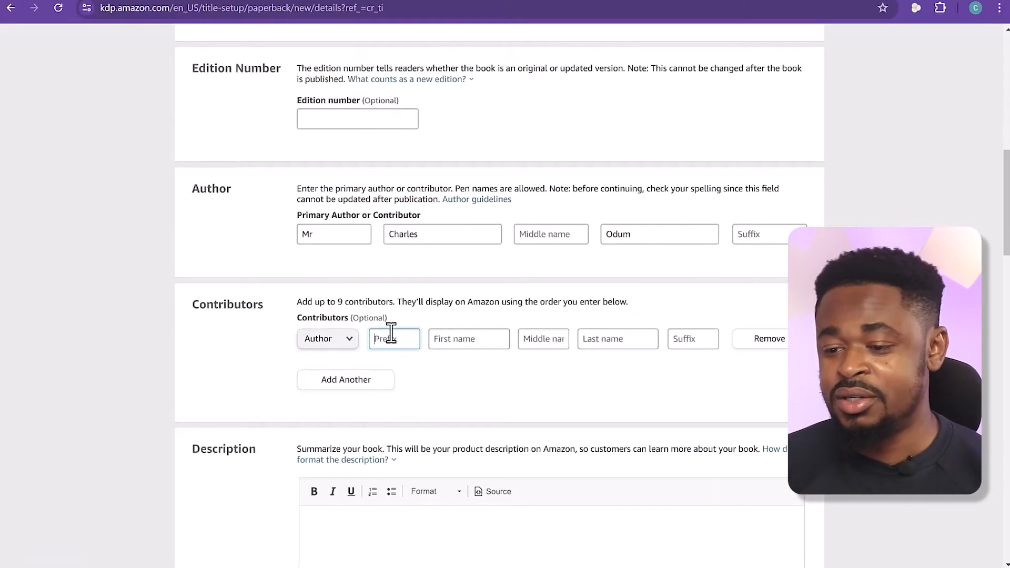
left_click(445, 358)
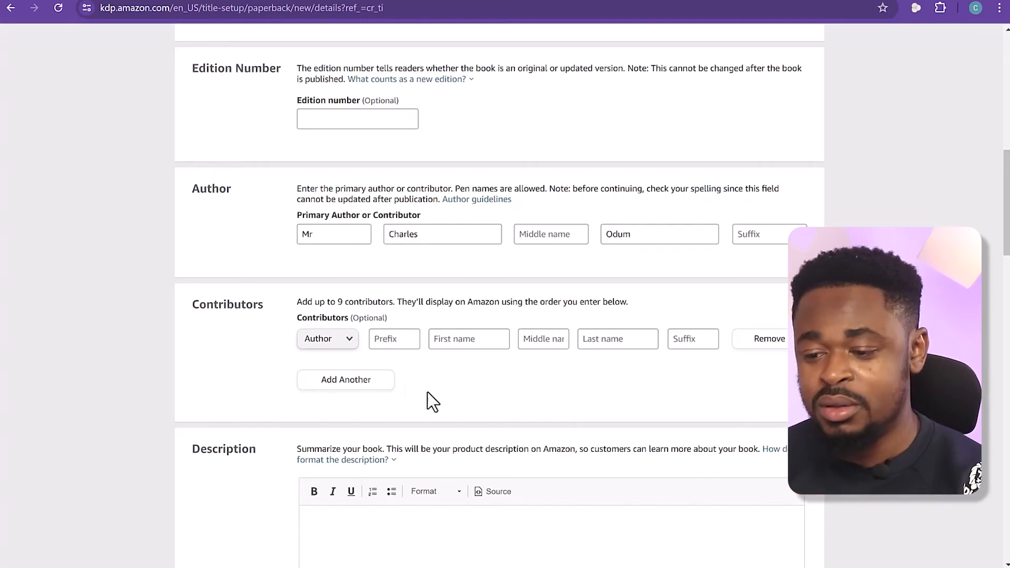
Read the paperback form's Description section, highlighting the instruction about summarizing the book for its Amazon product description
scroll(412, 348, "down", 3)
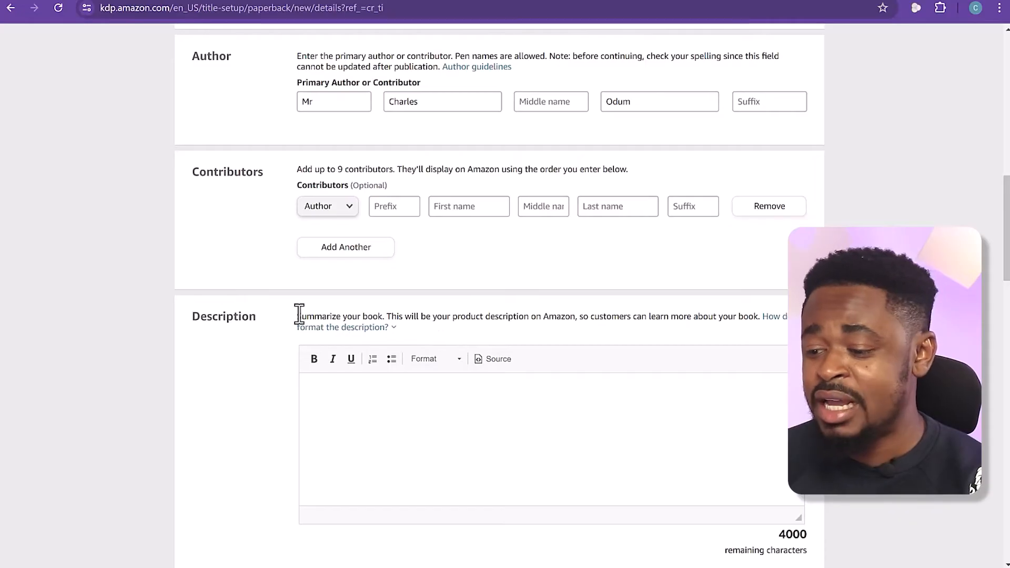
left_click(393, 328)
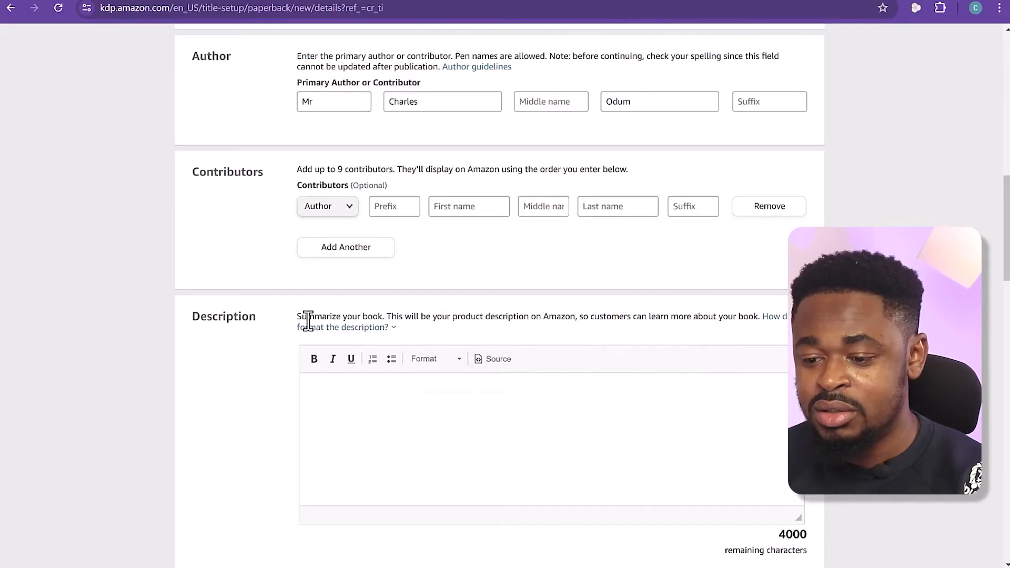
left_click_drag(299, 316, 770, 315)
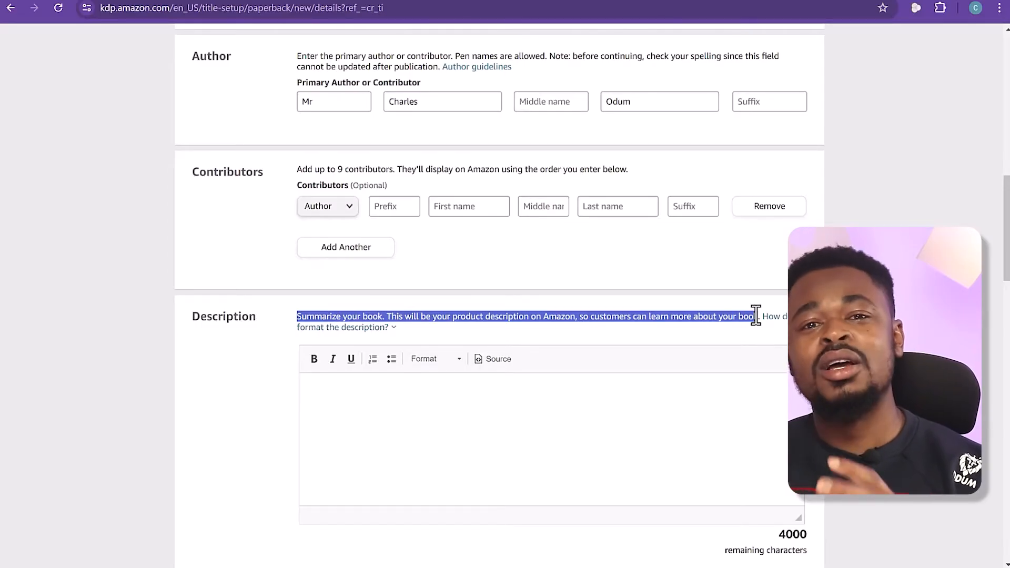
left_click_drag(756, 316, 758, 316)
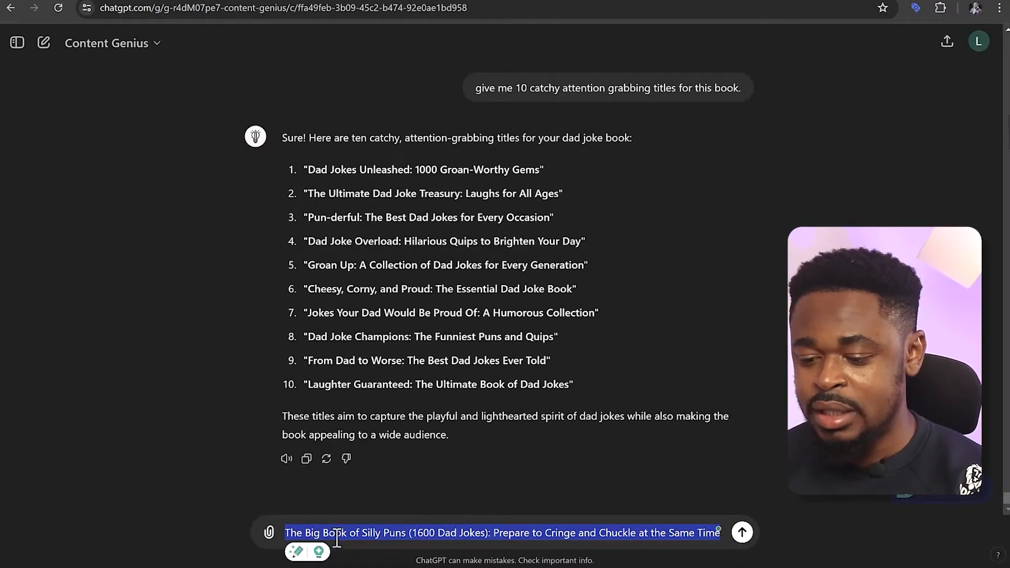
Switch to the ChatGPT Content Genius chat, put "I chose this title:" and a blank line above the drafted title, and send the message
left_click(287, 532)
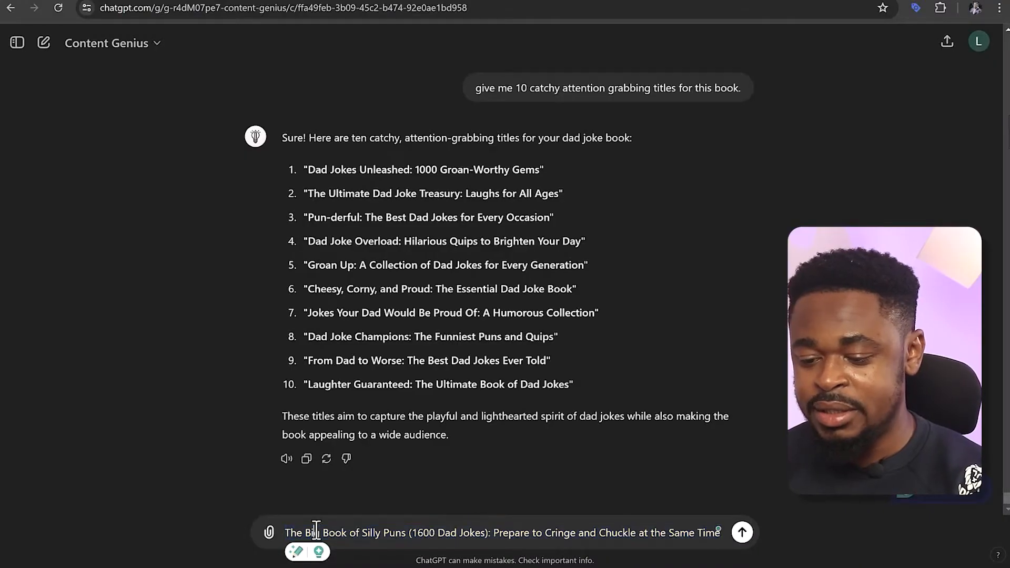
type("I cho")
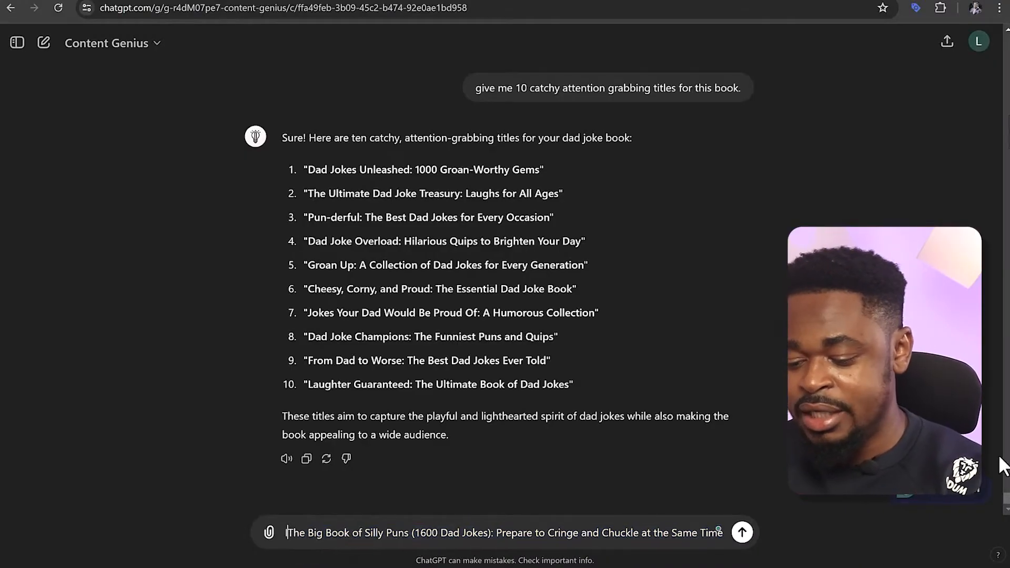
type("se this ")
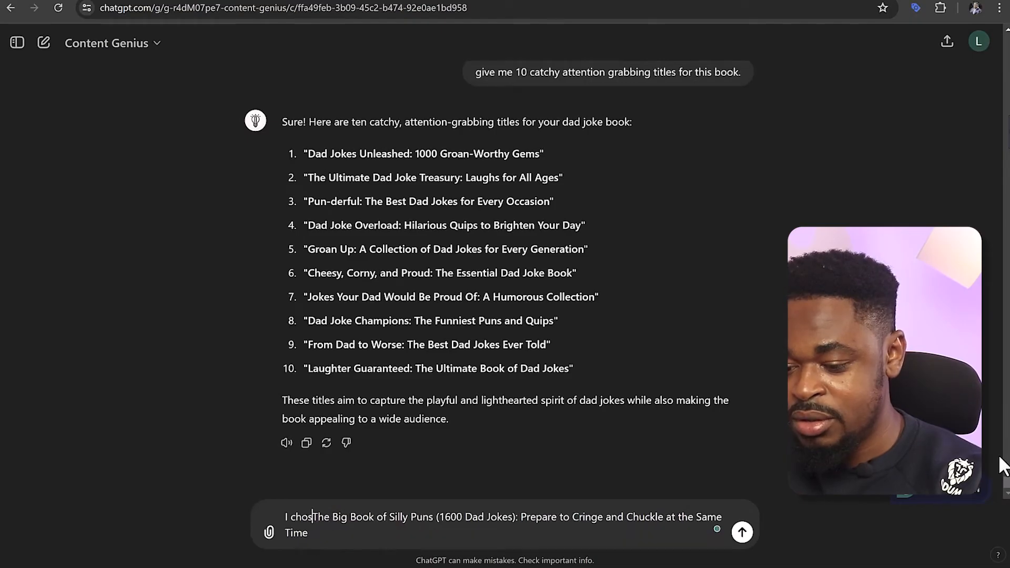
type("title")
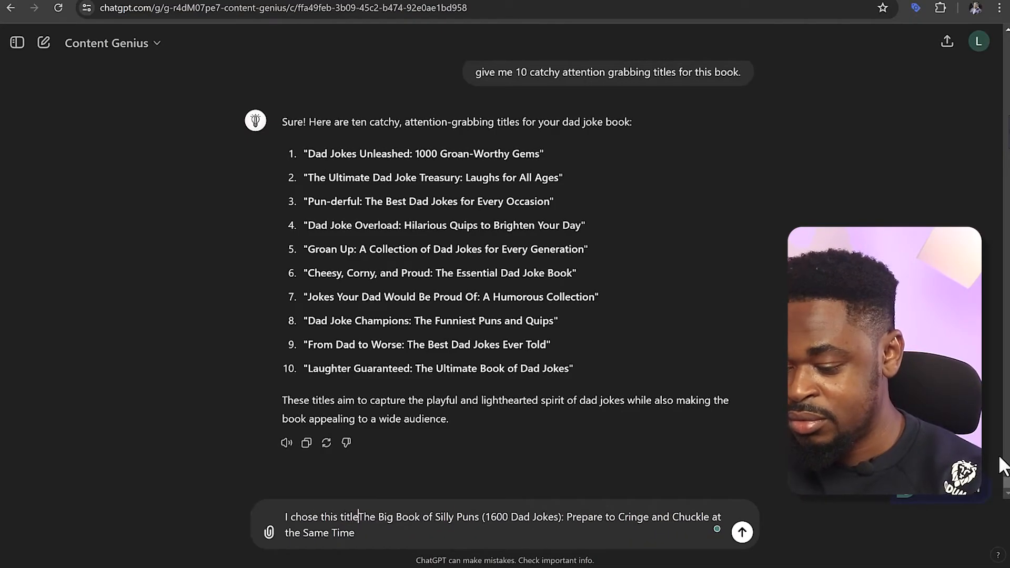
type(":")
key("shift+Return")
key("shift+Return")
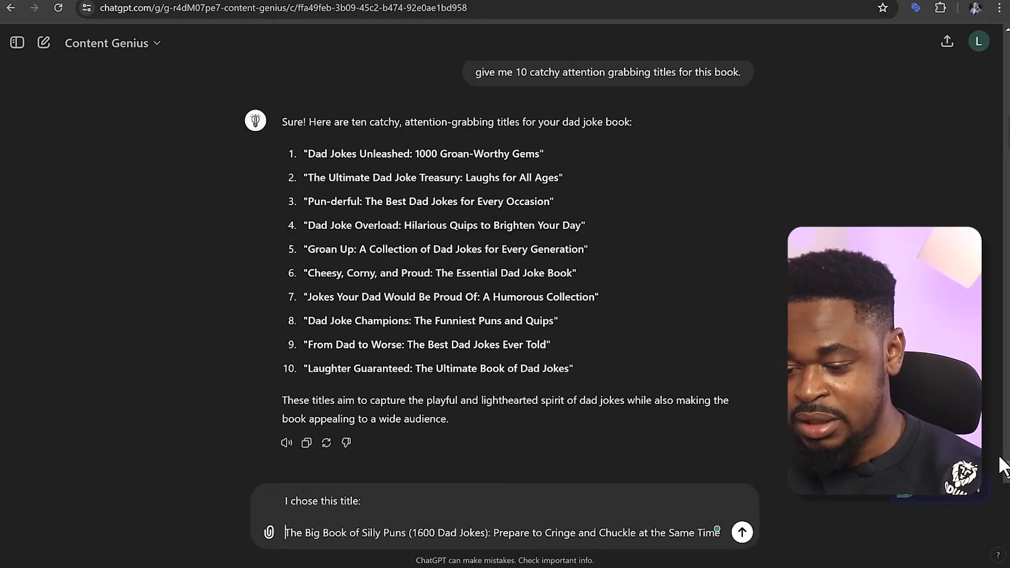
key("Return")
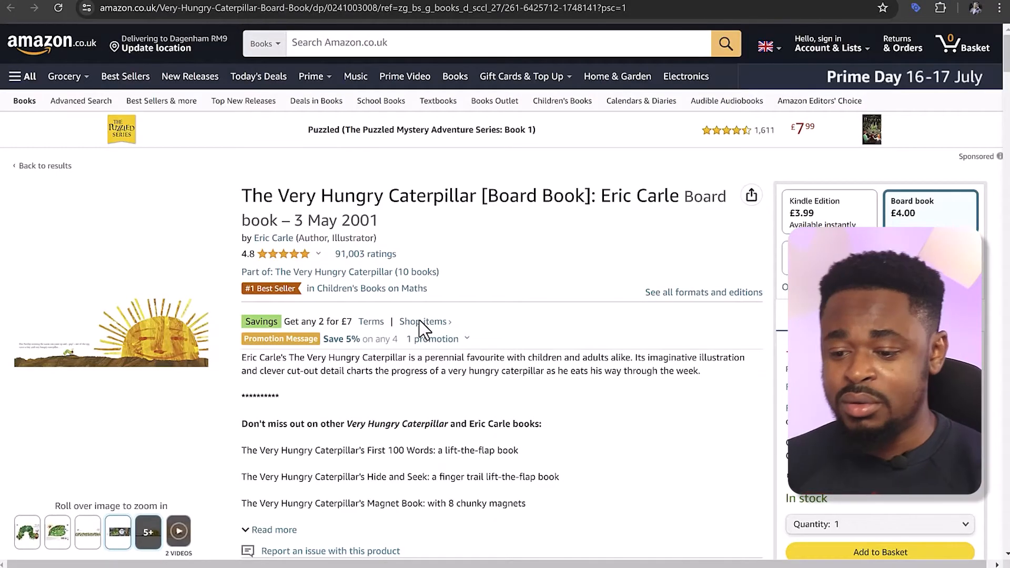
Read the full expanded book description of The Very Hungry Caterpillar board book on its Amazon product page
scroll(379, 369, "down", 1)
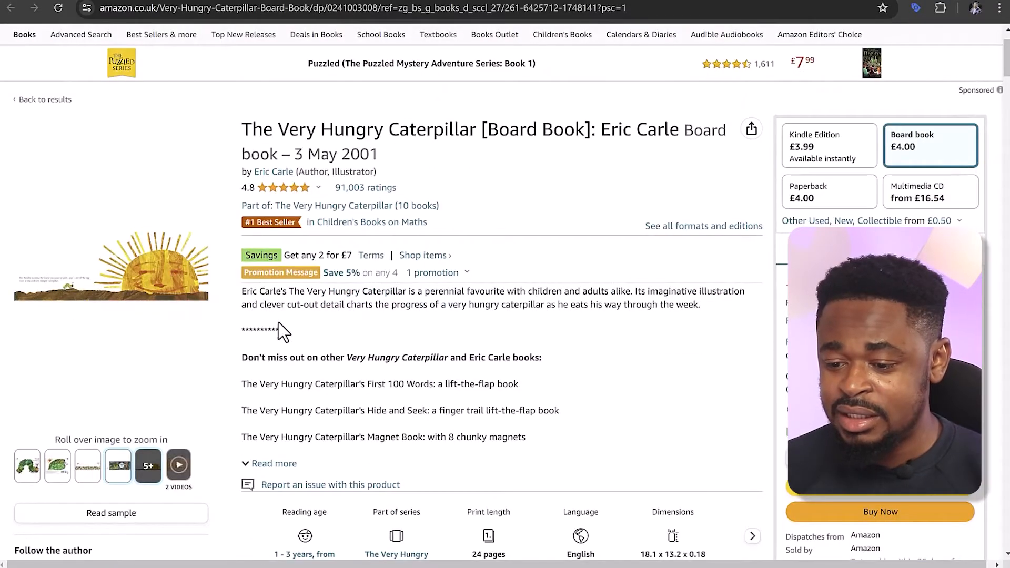
scroll(284, 336, "down", 1)
left_click(288, 398)
scroll(400, 386, "down", 4)
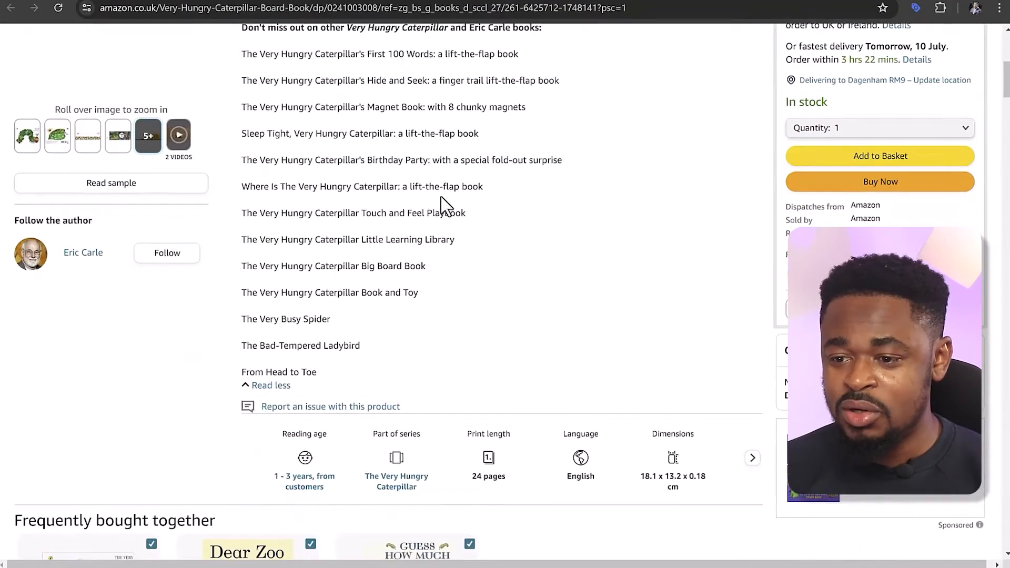
scroll(442, 203, "up", 5)
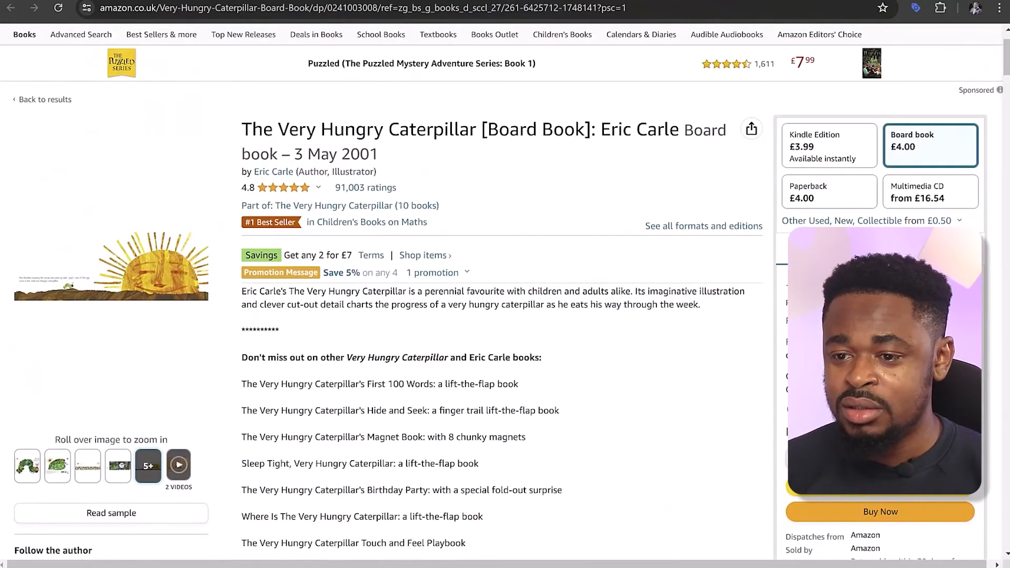
Switch to the Amazon Best Sellers in Books list and browse the titles ranked 60 to 80 for another description example
left_click(179, 1)
scroll(651, 459, "up", 5)
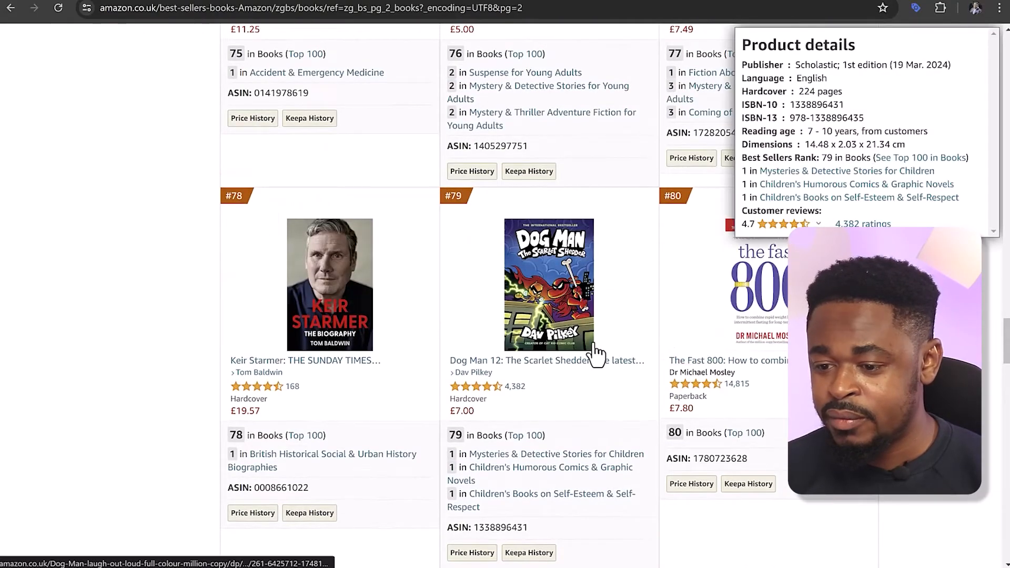
scroll(579, 354, "up", 6)
mouse_move(580, 355)
scroll(580, 355, "up", 16)
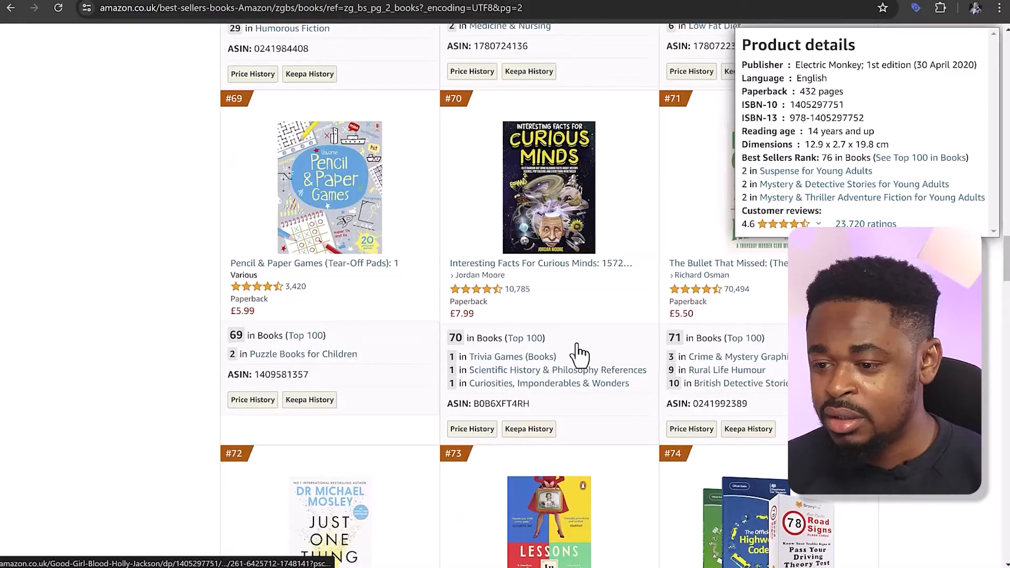
scroll(580, 352, "up", 8)
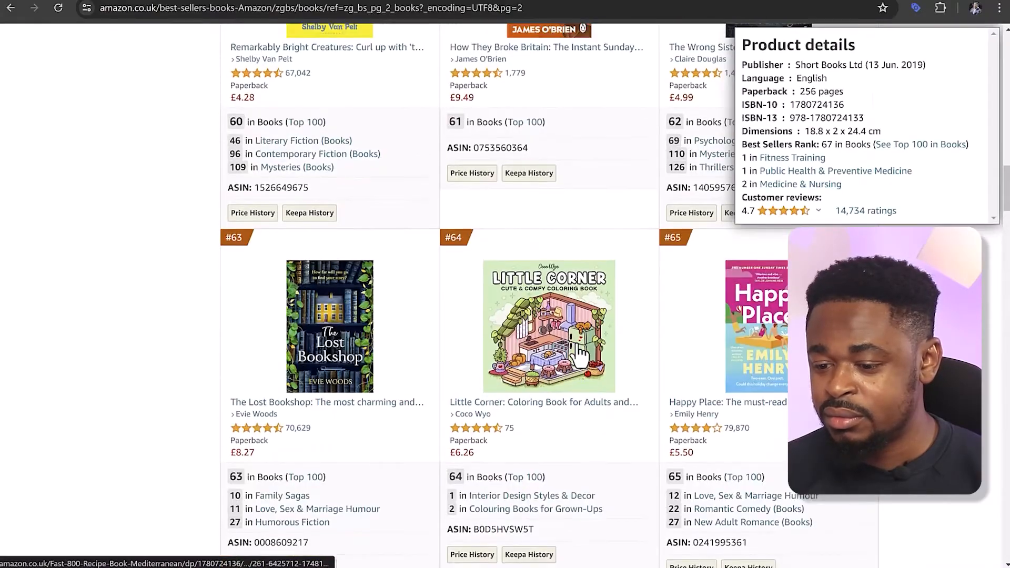
scroll(580, 352, "down", 7)
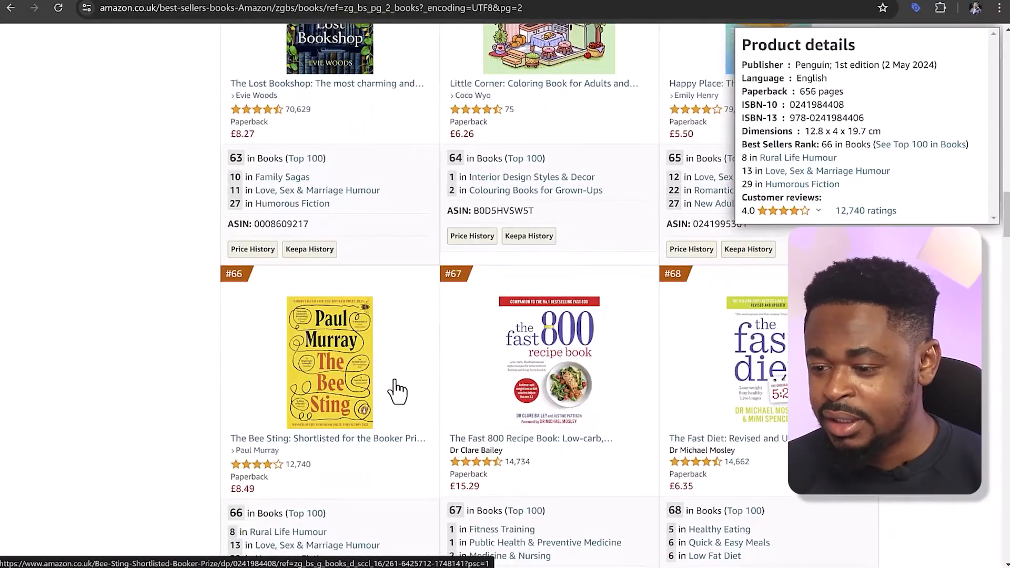
scroll(389, 395, "up", 7)
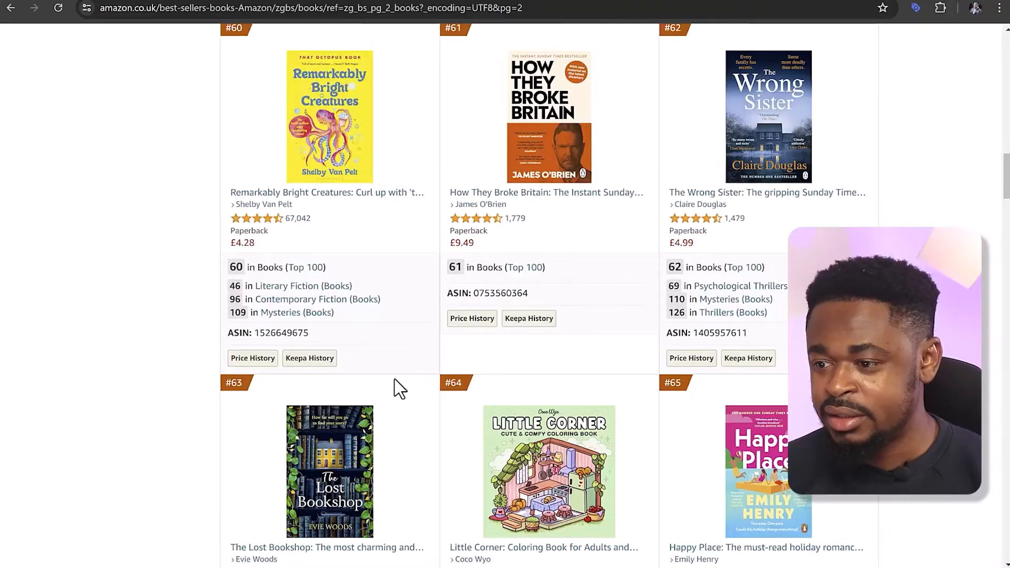
scroll(396, 388, "down", 5)
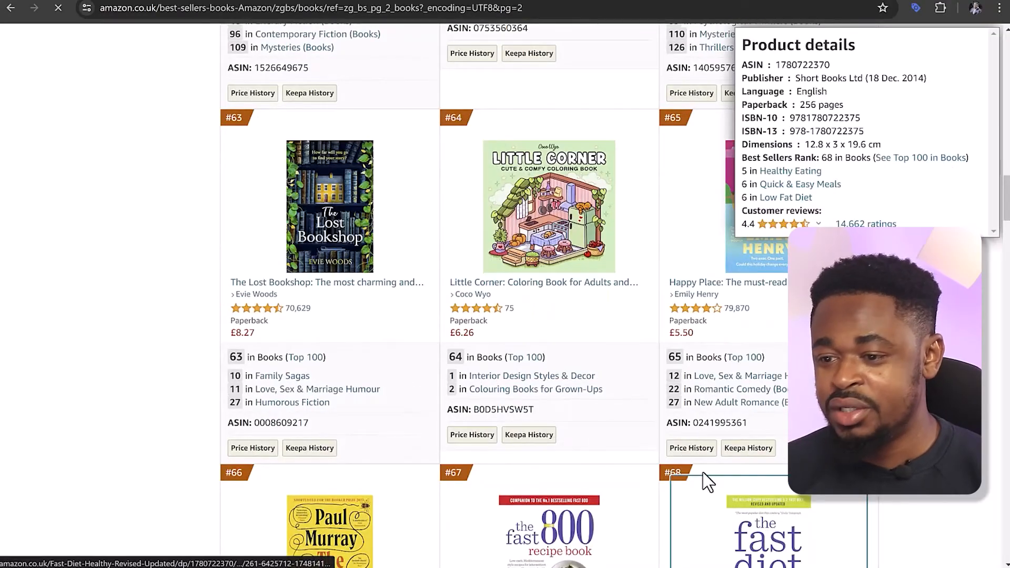
Open the product page of The Fast Diet: Revised and Updated and expand its full book description
left_click(702, 476)
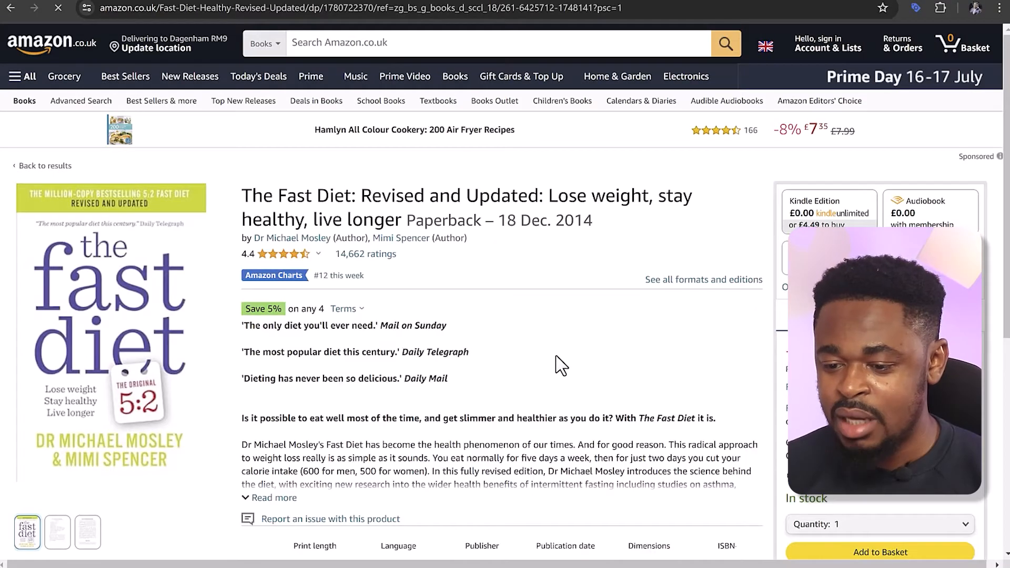
scroll(483, 390, "down", 1)
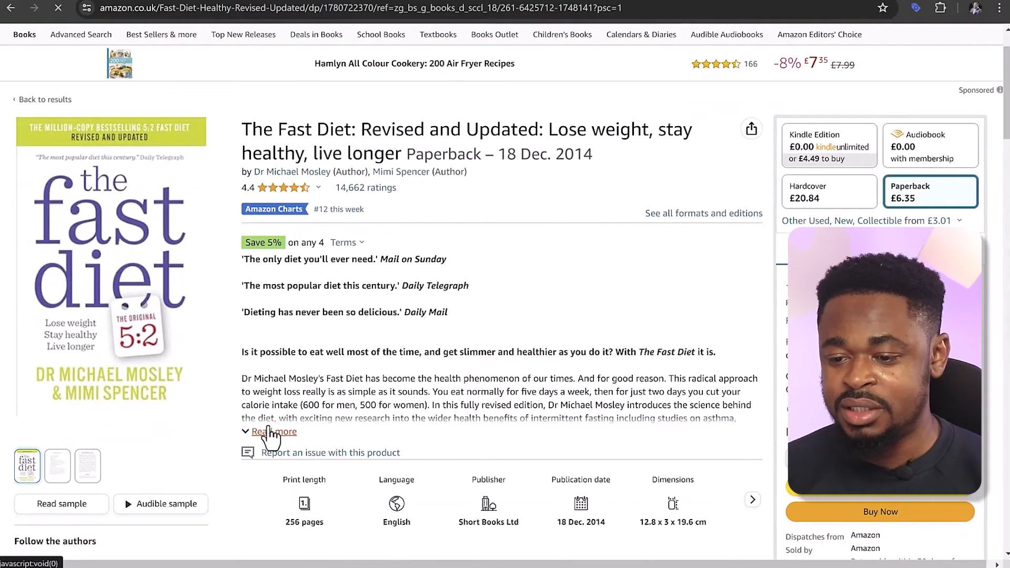
left_click(265, 431)
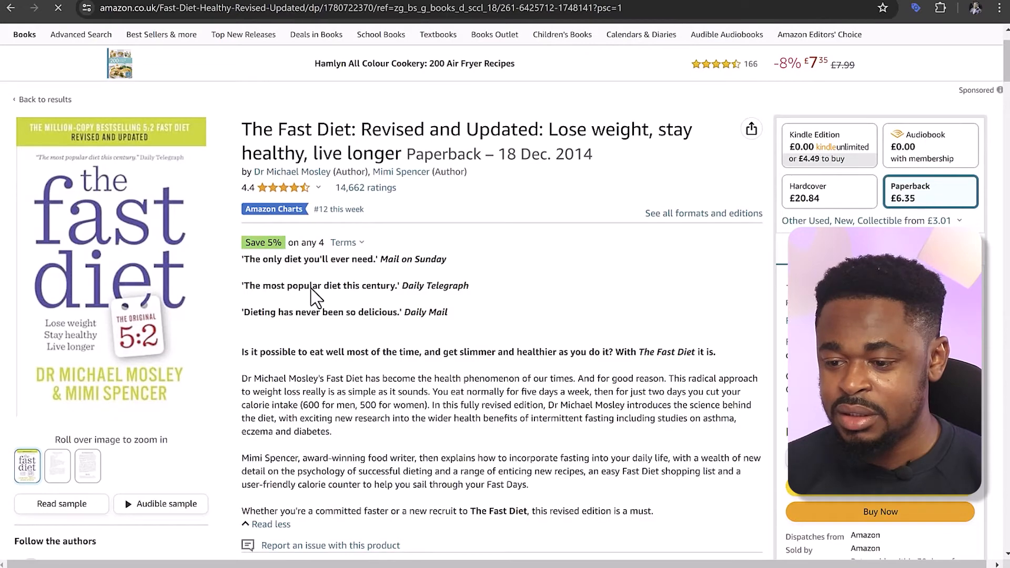
Return to the Best Sellers in Books page and search Amazon's books for "dad jokes"
left_click(11, 8)
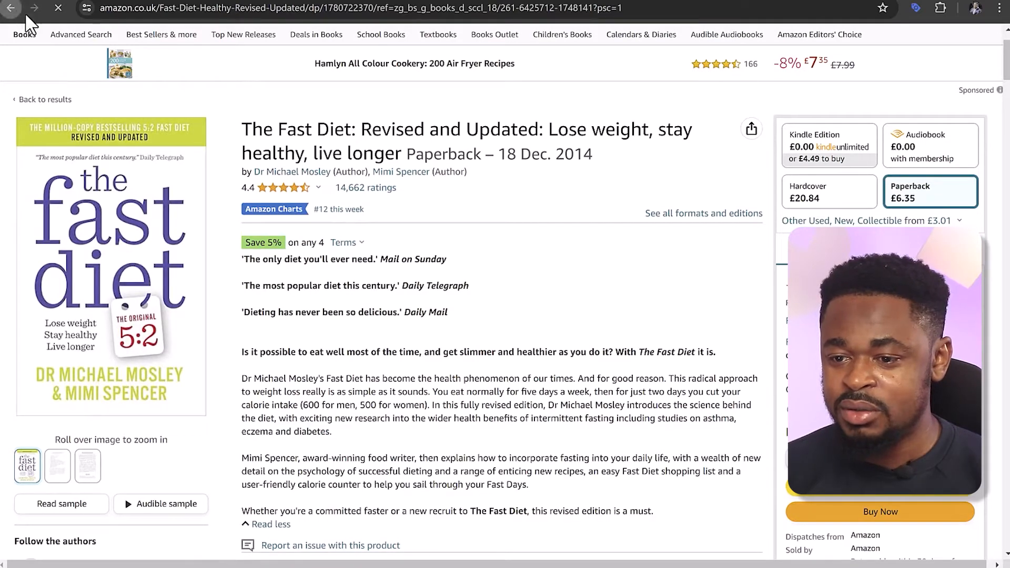
scroll(350, 108, "up", 20)
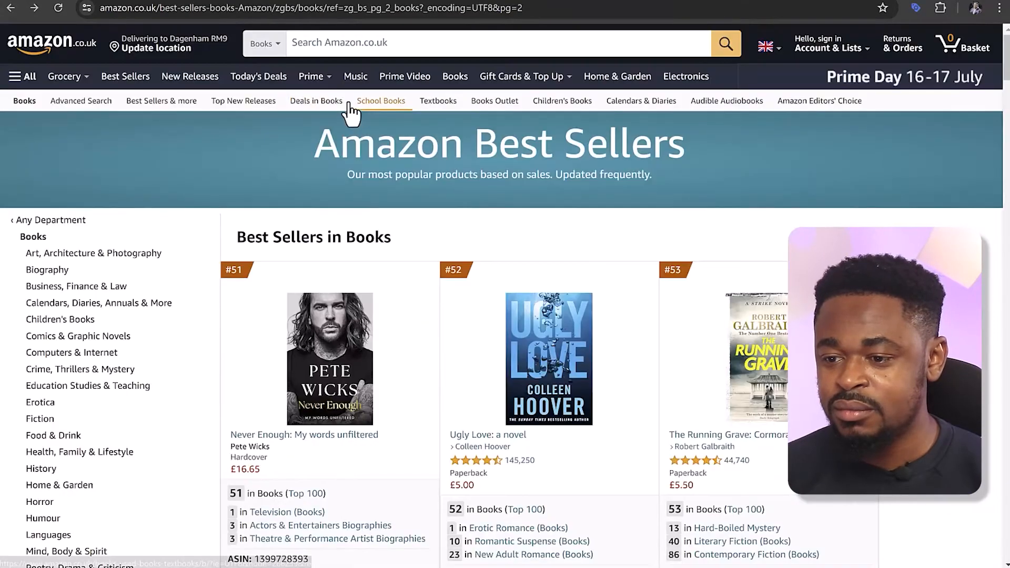
left_click(357, 44)
type("dad jokes")
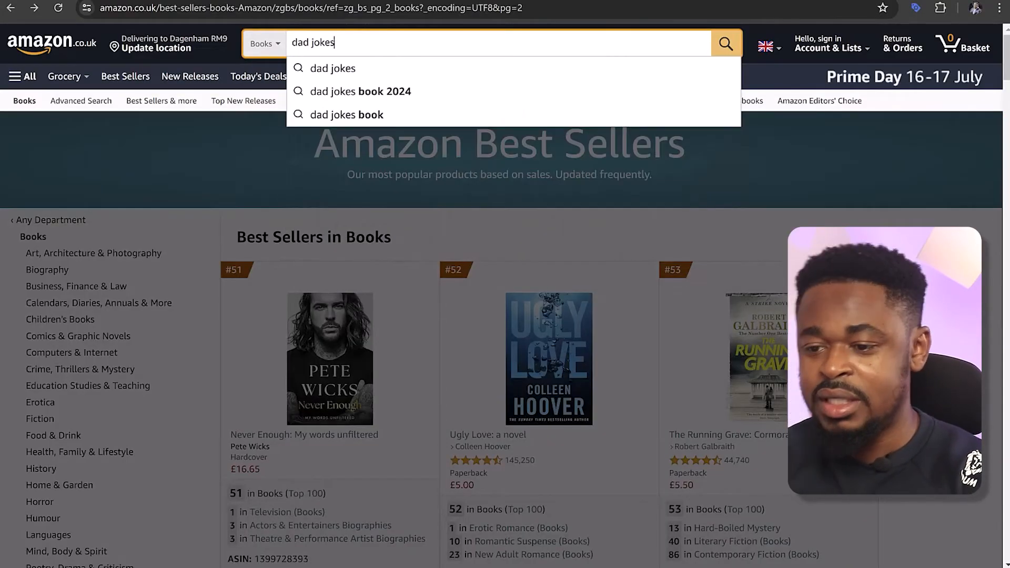
key("Return")
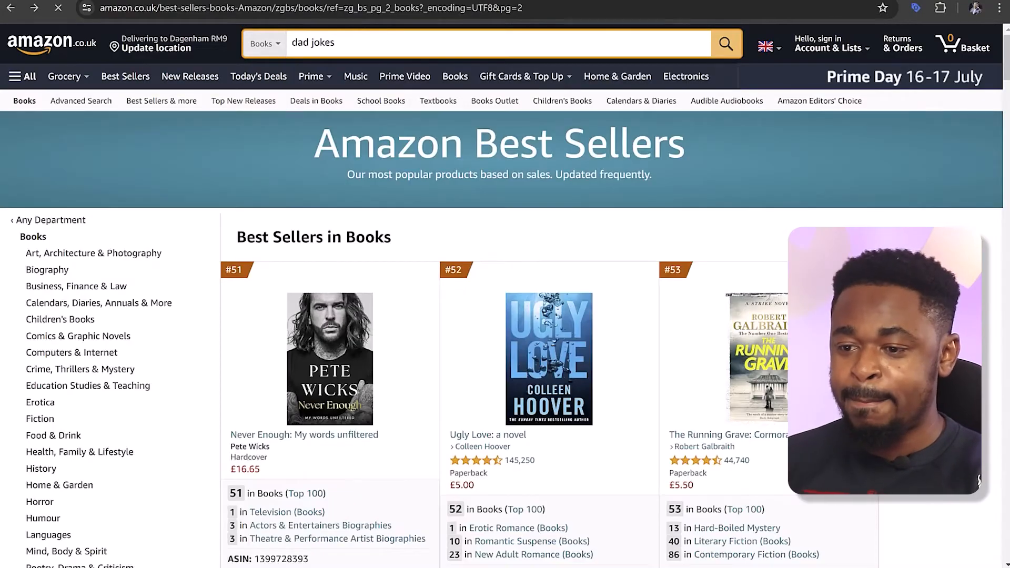
Browse the dad joke results, open "Dad Jokes: The Ultimate Collection for the Family Comedian" and expand its full description
scroll(478, 218, "down", 4)
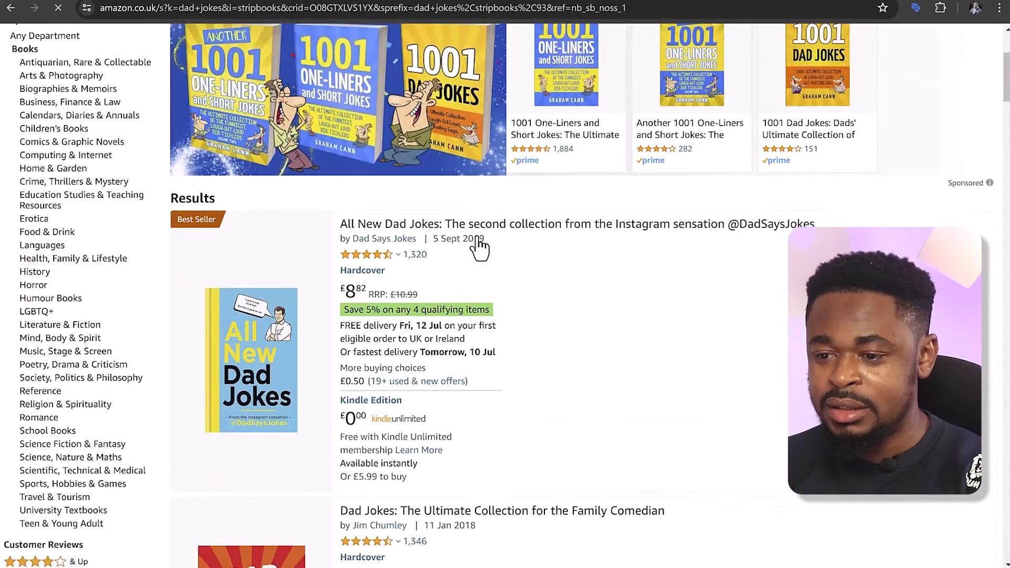
scroll(476, 245, "down", 3)
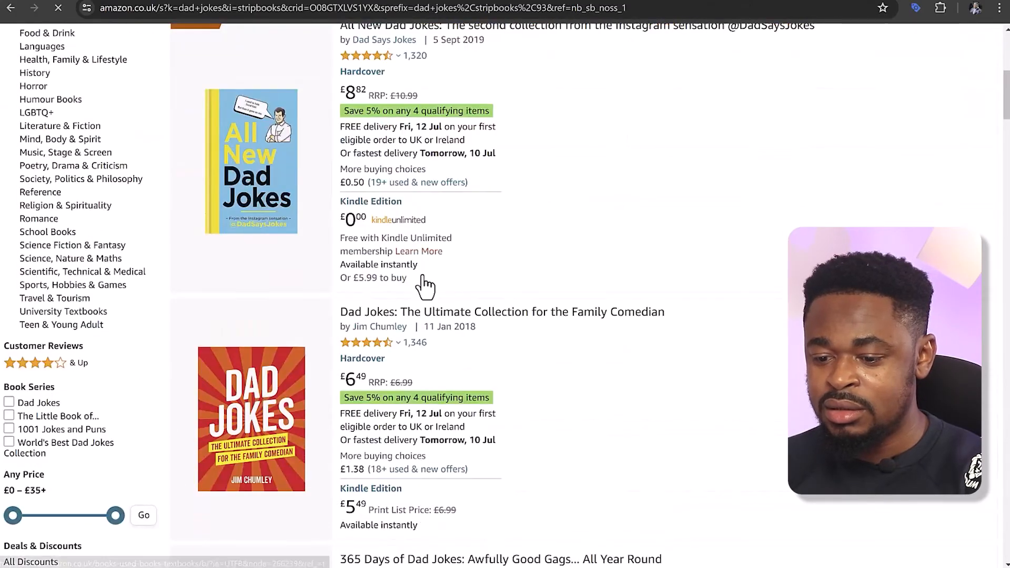
scroll(400, 389, "down", 2)
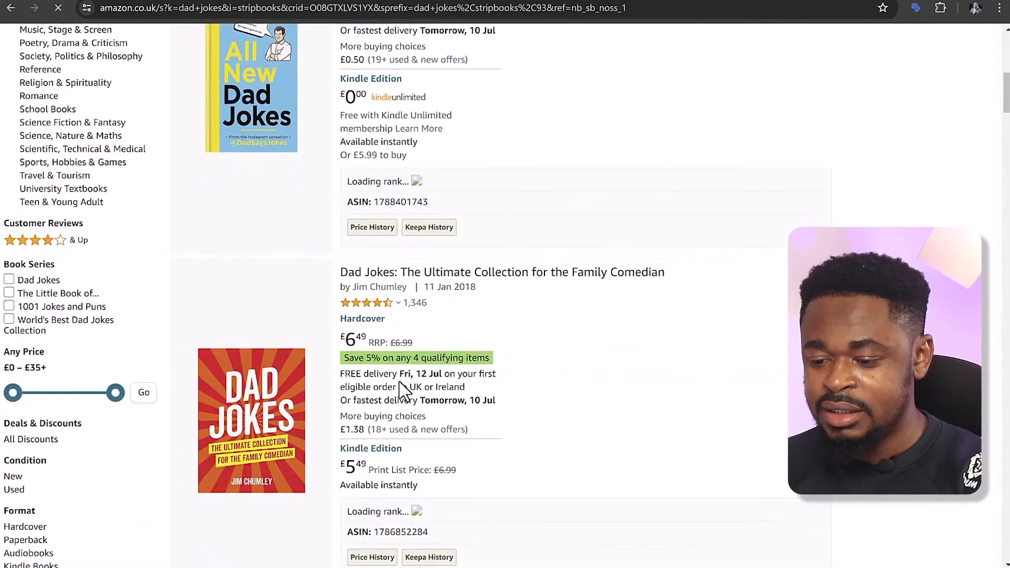
scroll(403, 381, "down", 2)
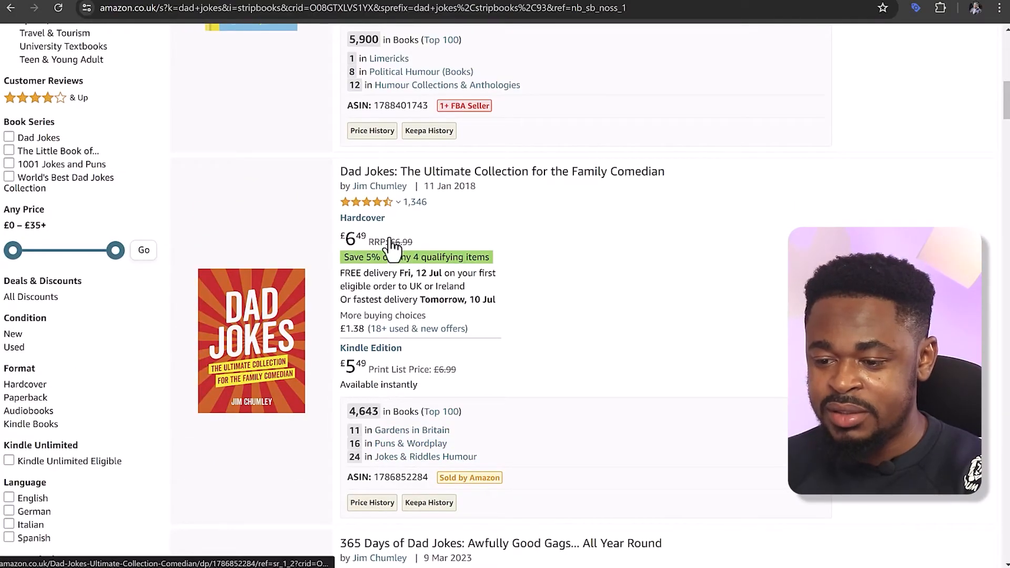
left_click(394, 179)
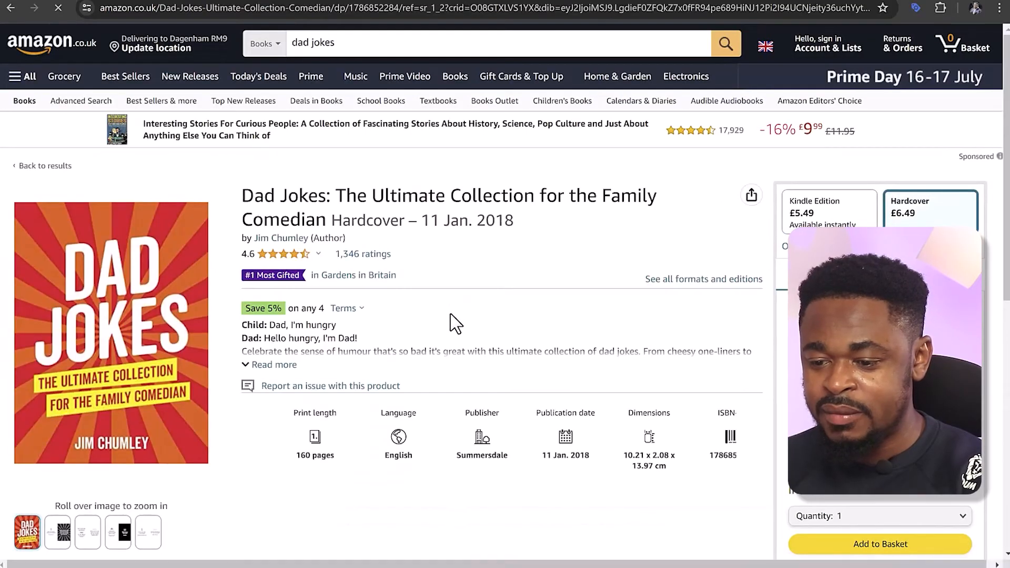
left_click(271, 365)
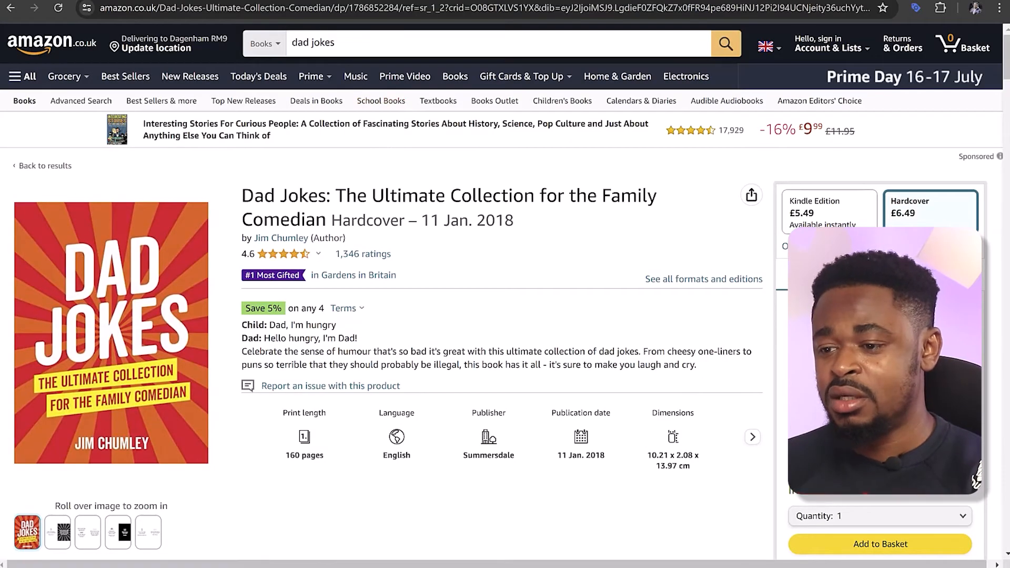
Switch to the ChatGPT Content Genius chat, request a persuasive book summary to serve as the Amazon product description, and read the full reply
left_click(605, 1)
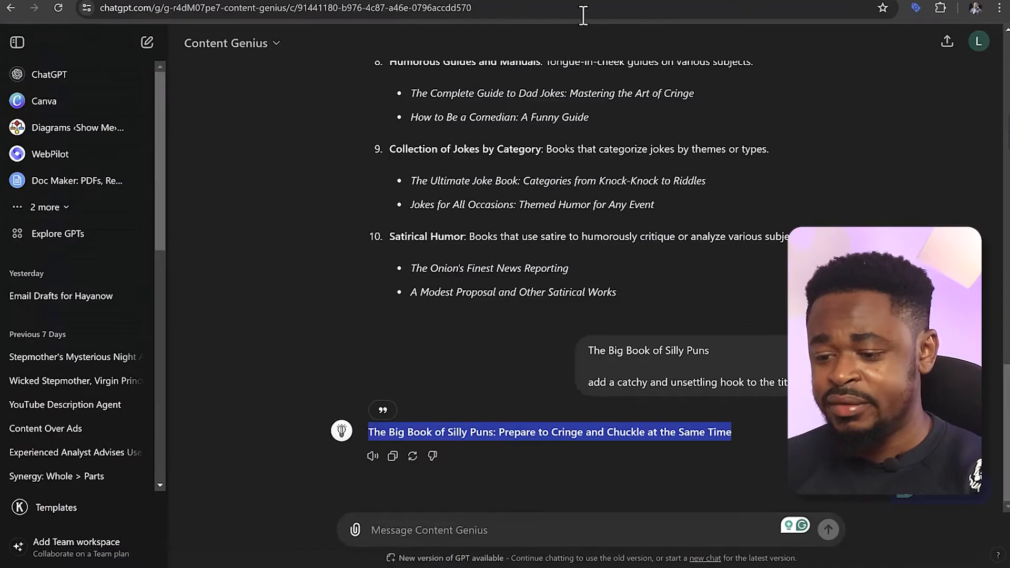
key("Return")
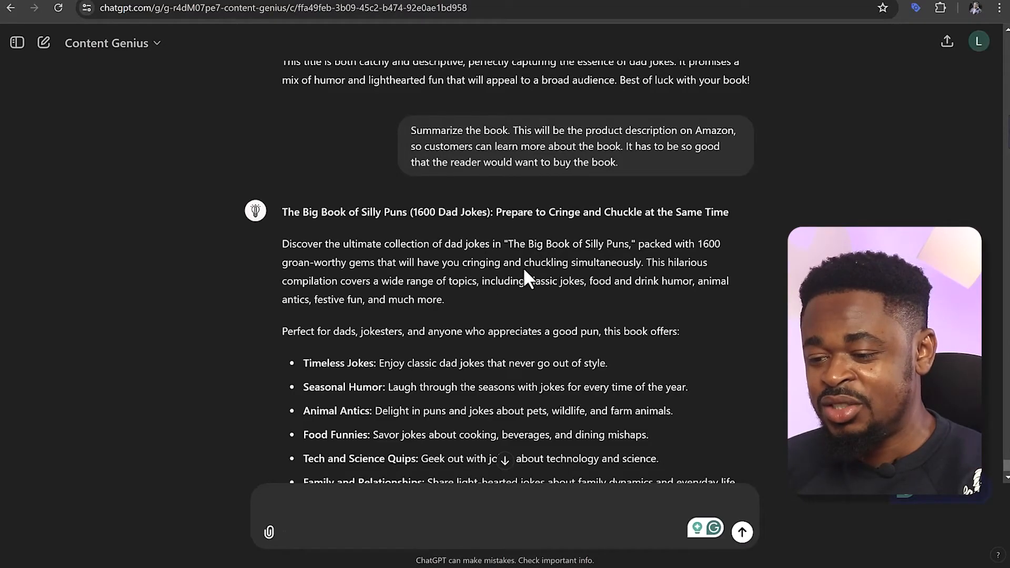
scroll(543, 268, "down", 1)
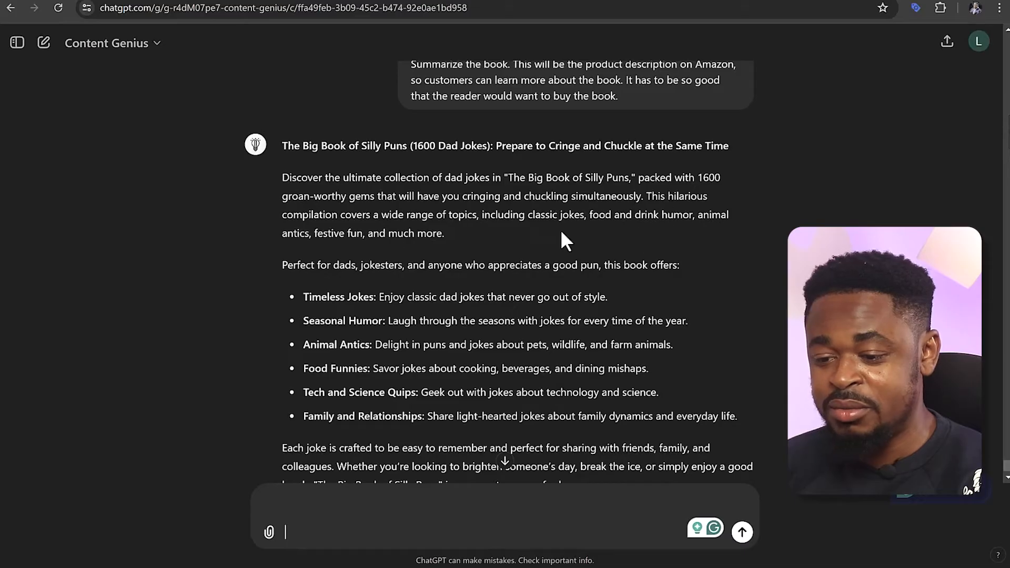
scroll(339, 237, "down", 1)
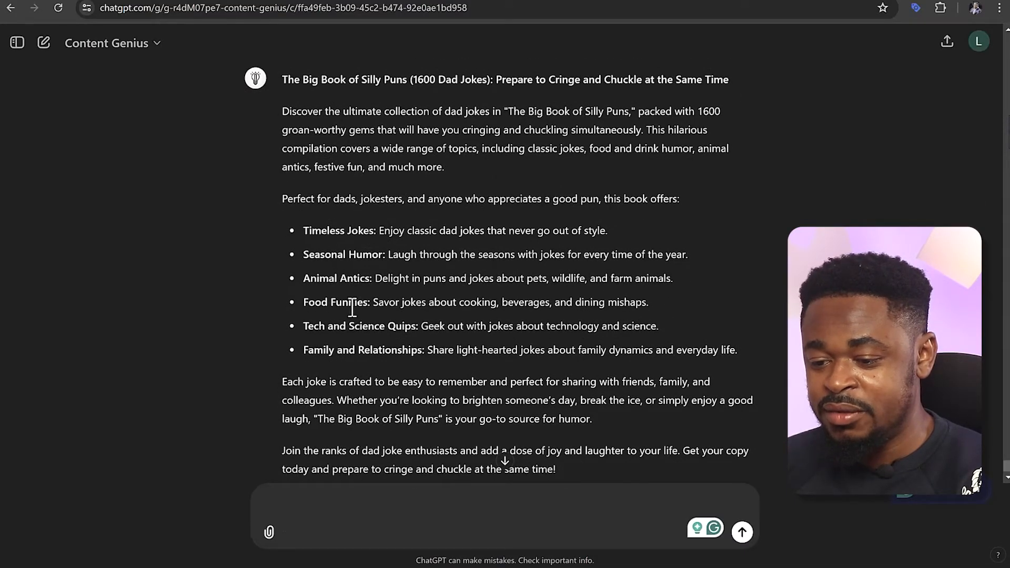
scroll(397, 325, "down", 1)
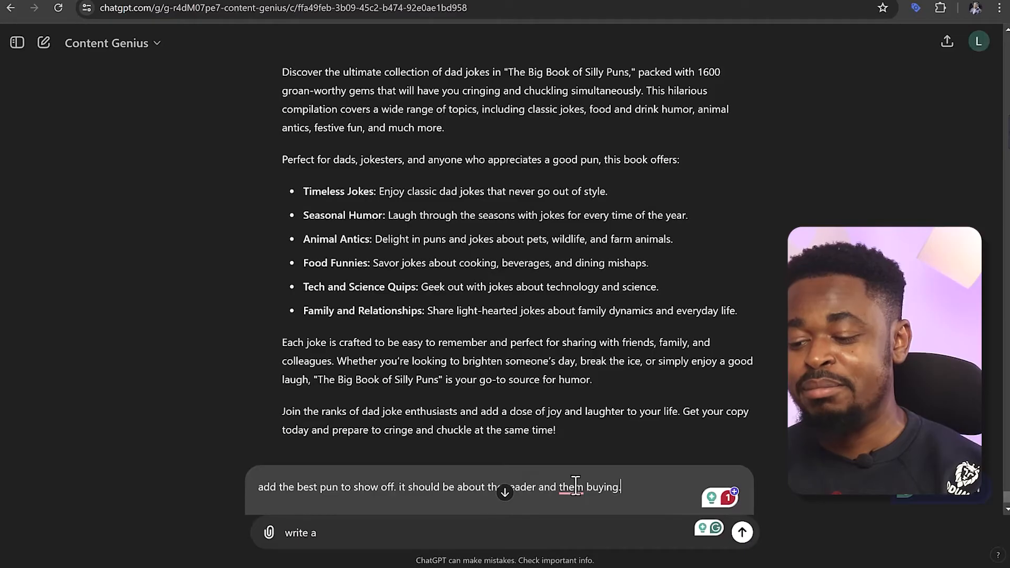
Reword the pun request to "add the best pun to it to show off. it should be about the reader and them buying the book." and resend it
left_click(614, 486)
type("the book")
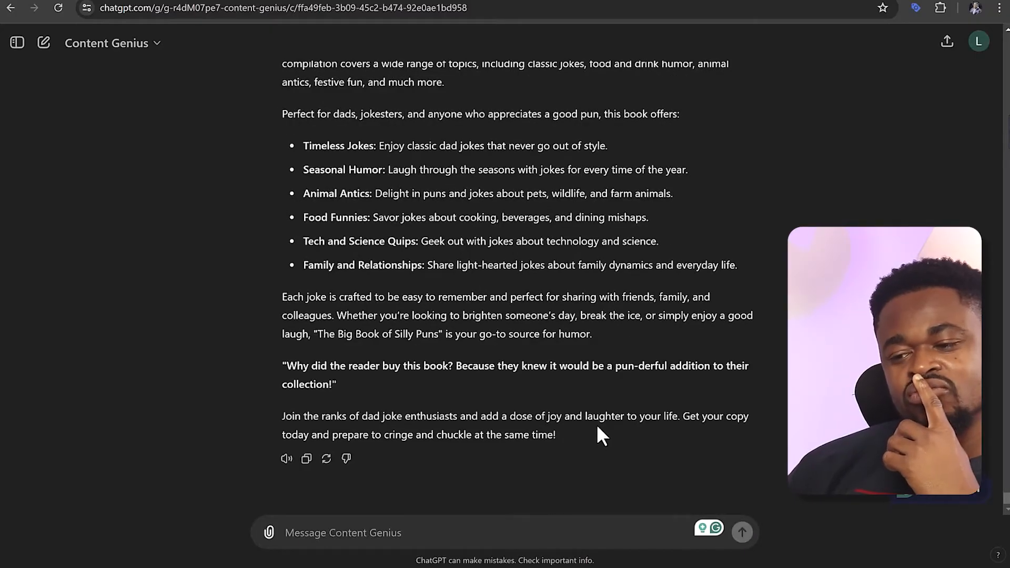
scroll(597, 426, "up", 3)
scroll(596, 423, "down", 1)
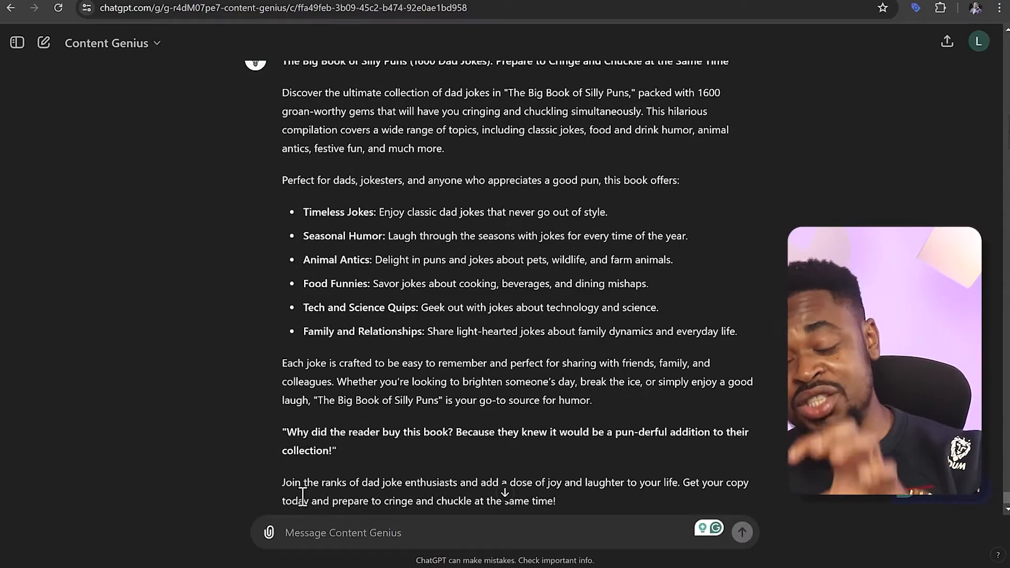
Try a version of the pun request that ends "it should be about the reader and why they should buy the book."
scroll(506, 412, "up", 5)
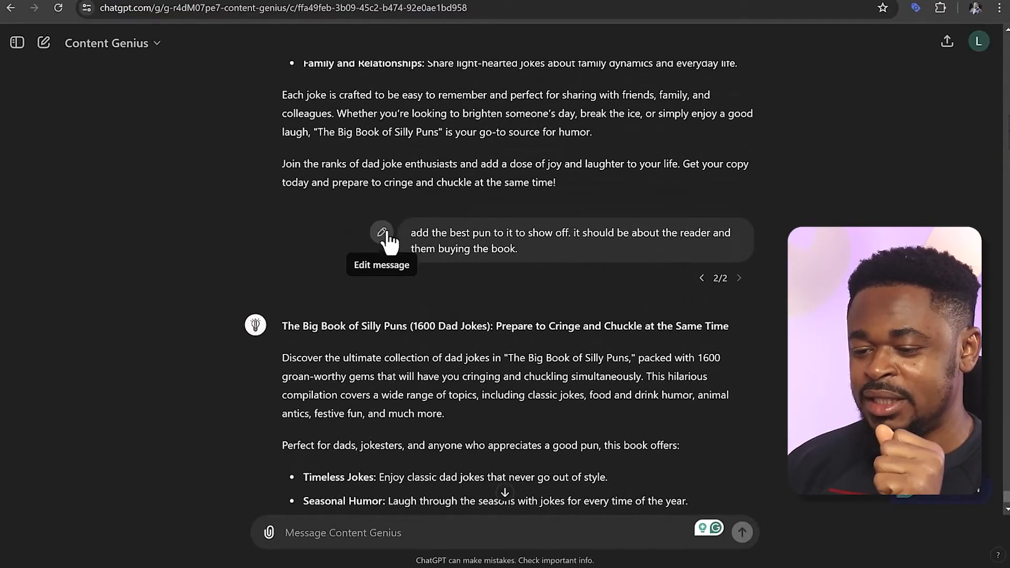
scroll(483, 348, "down", 6)
scroll(482, 343, "up", 5)
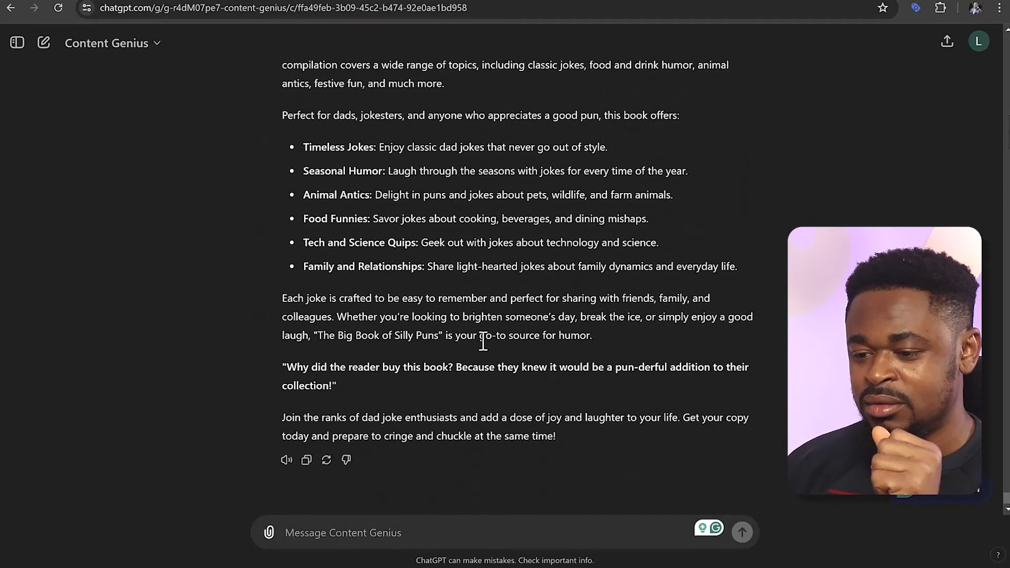
left_click(387, 173)
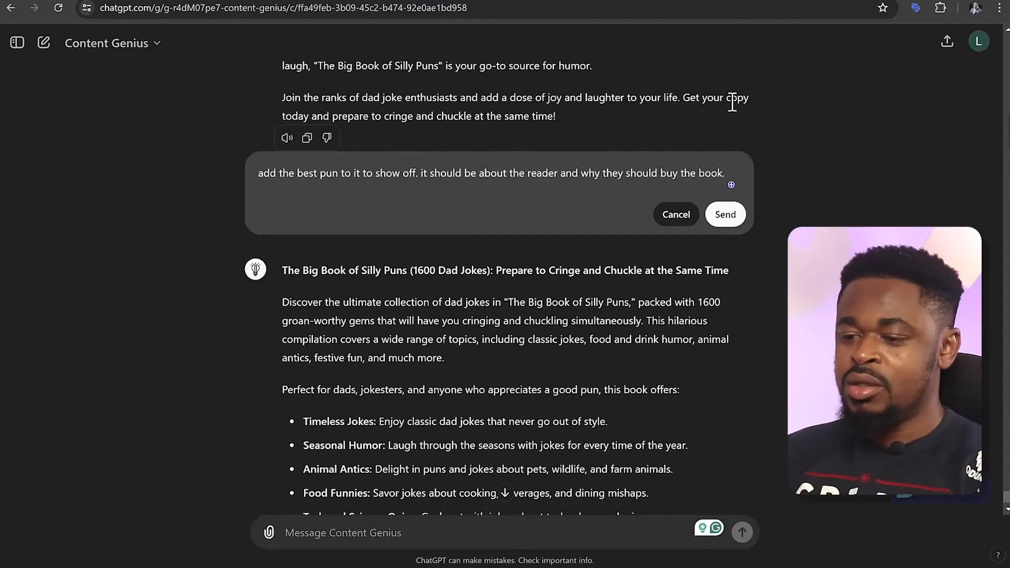
left_click(725, 214)
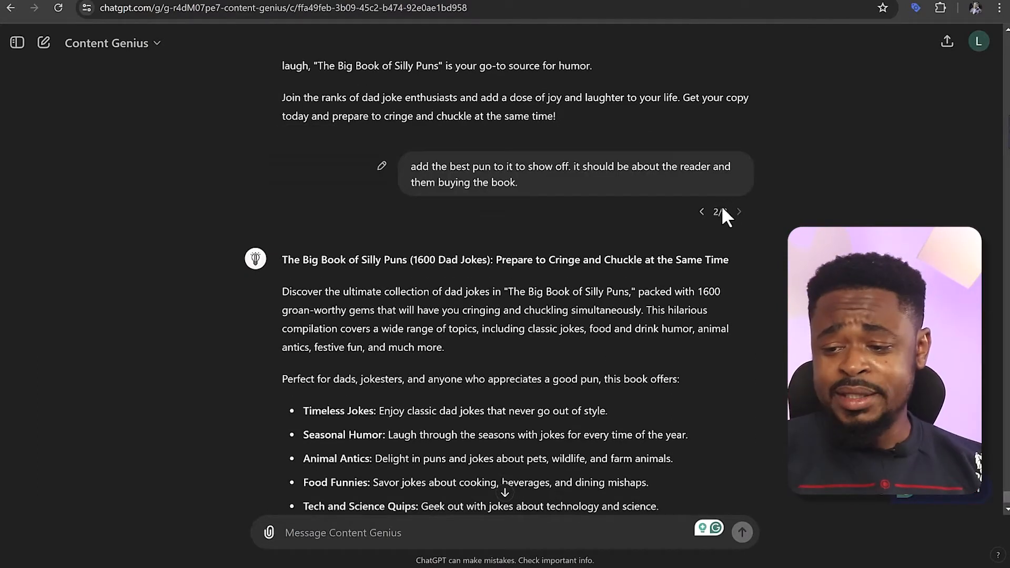
Copy the second version's full book description, including its title, and paste it below Closing Remarks in the Google Docs outline document
left_click_drag(556, 433, 280, 308)
key("ctrl+c")
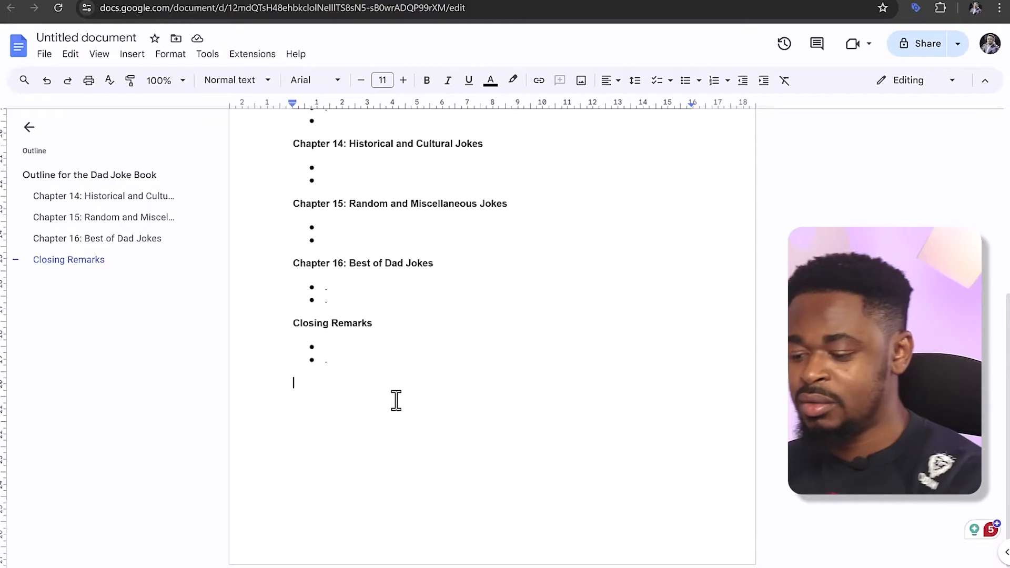
key("Return")
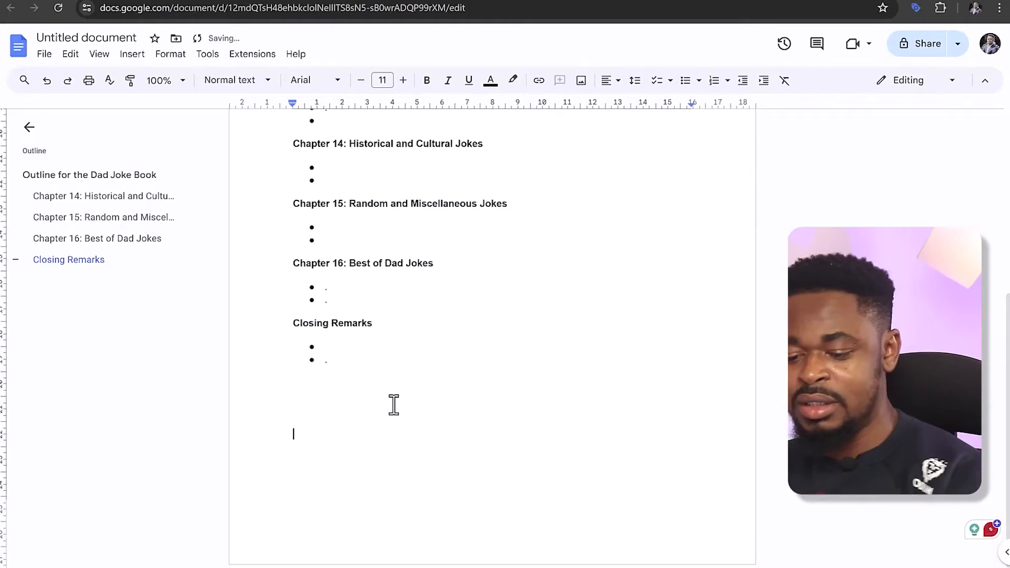
key("Return")
key("ctrl+v")
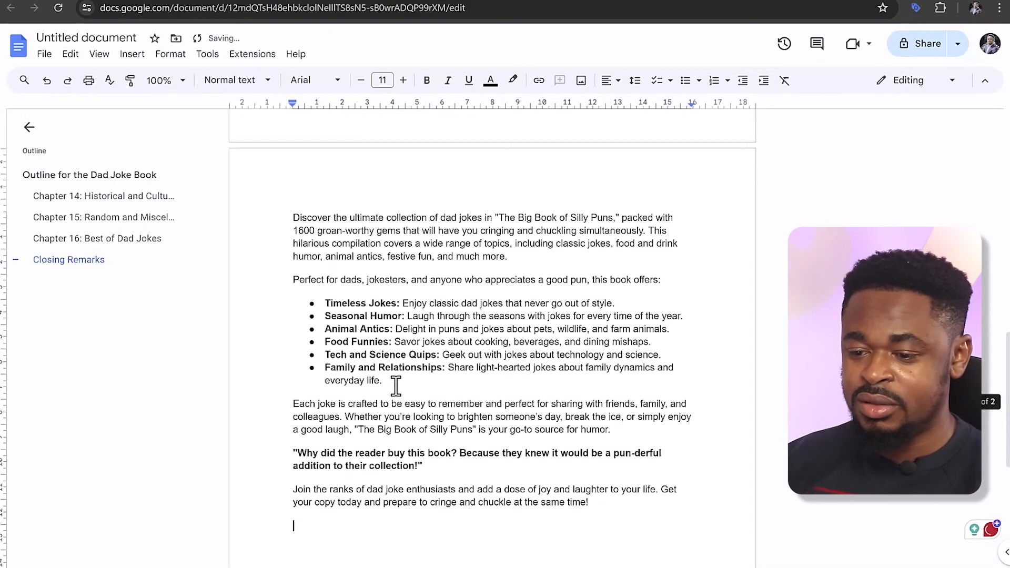
Insert three blank lines between the Closing Remarks section and the pasted description, and look over the pasted text
scroll(338, 292, "up", 5)
left_click(338, 276)
key("Return")
key("Return")
key("Return")
key("Return")
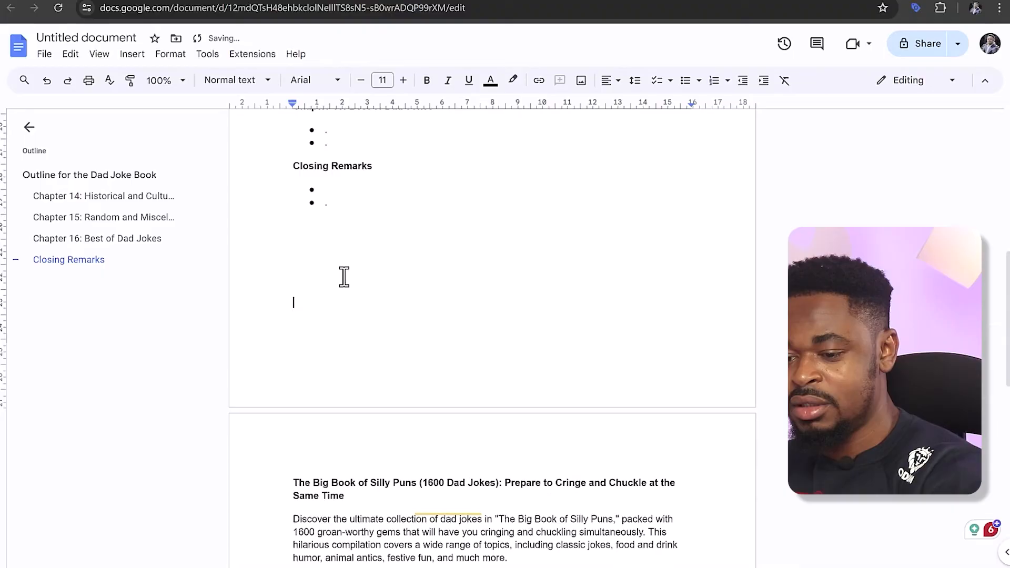
scroll(344, 280, "down", 6)
scroll(343, 280, "down", 5)
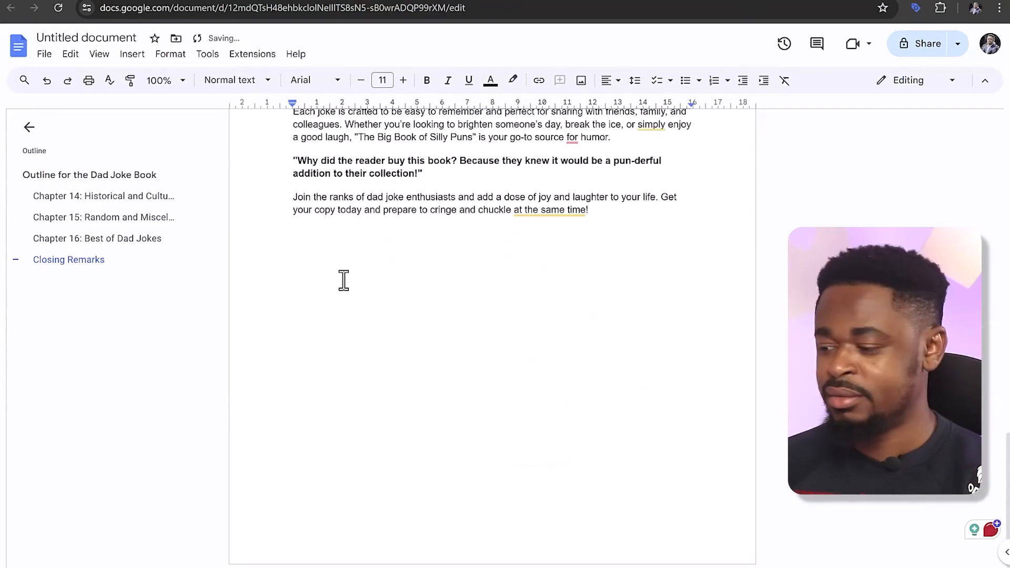
Start the description's first paragraph with "The ultimate collection" and move the bold pun line directly beneath the title
scroll(345, 271, "up", 6)
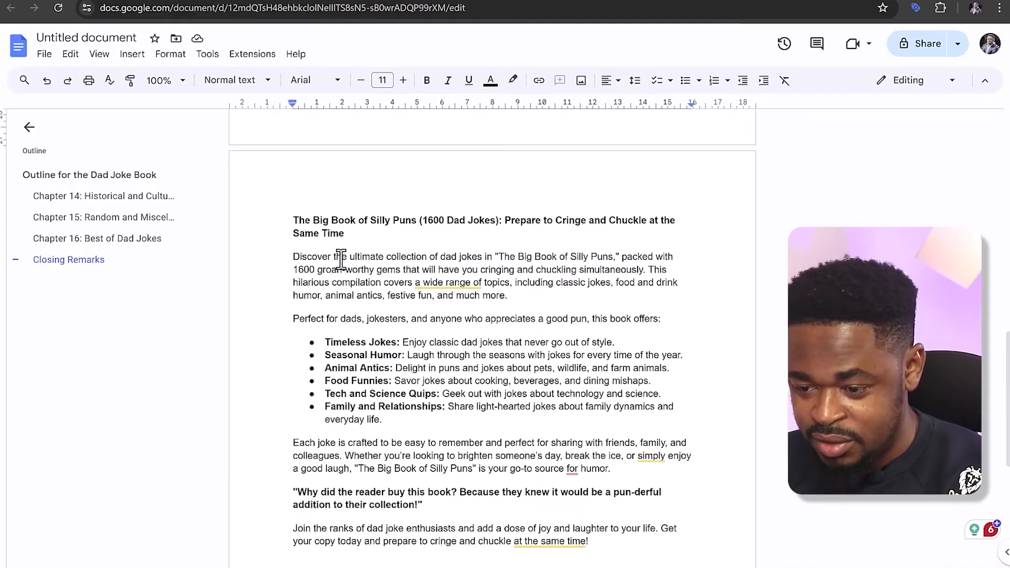
left_click_drag(335, 258, 297, 258)
type("T")
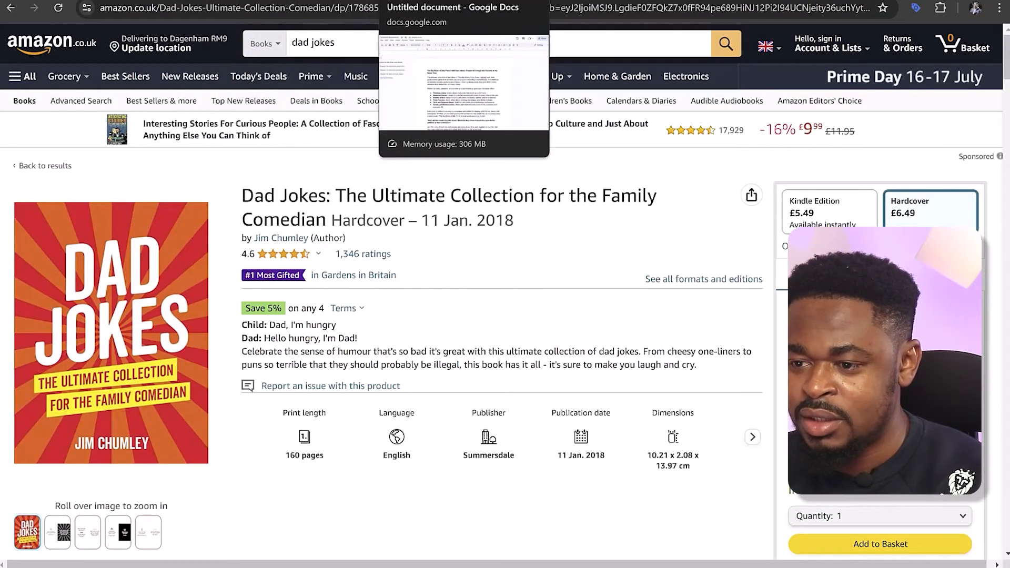
left_click(411, 1)
type("\"Why did the reader buy this book? Because they knew it would be a pun-derful addition to their collection!\"")
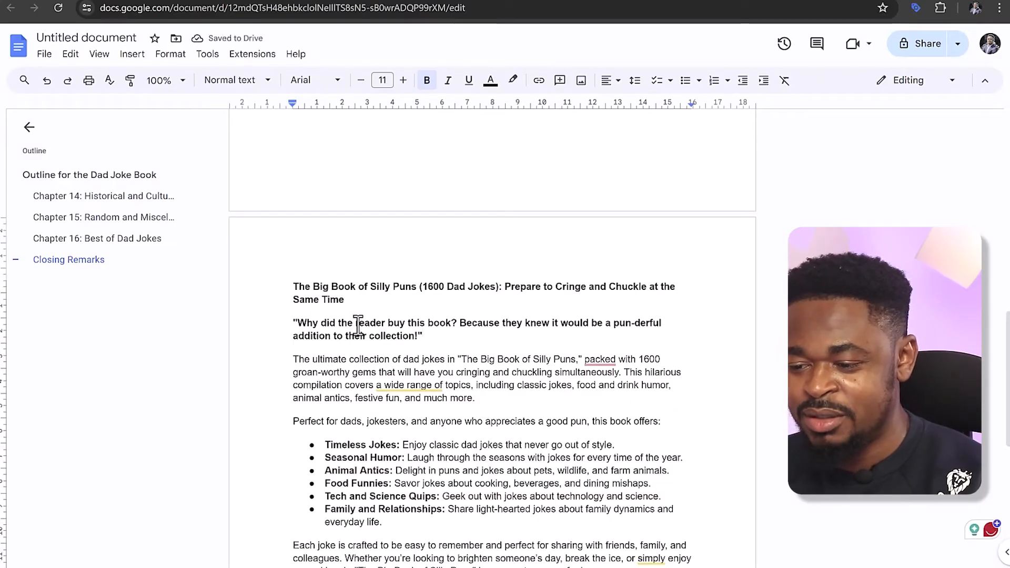
Remove the closing "Join the ranks" paragraph and copy the description, without its title, into the Description field of the Amazon KDP paperback details
scroll(358, 324, "down", 1)
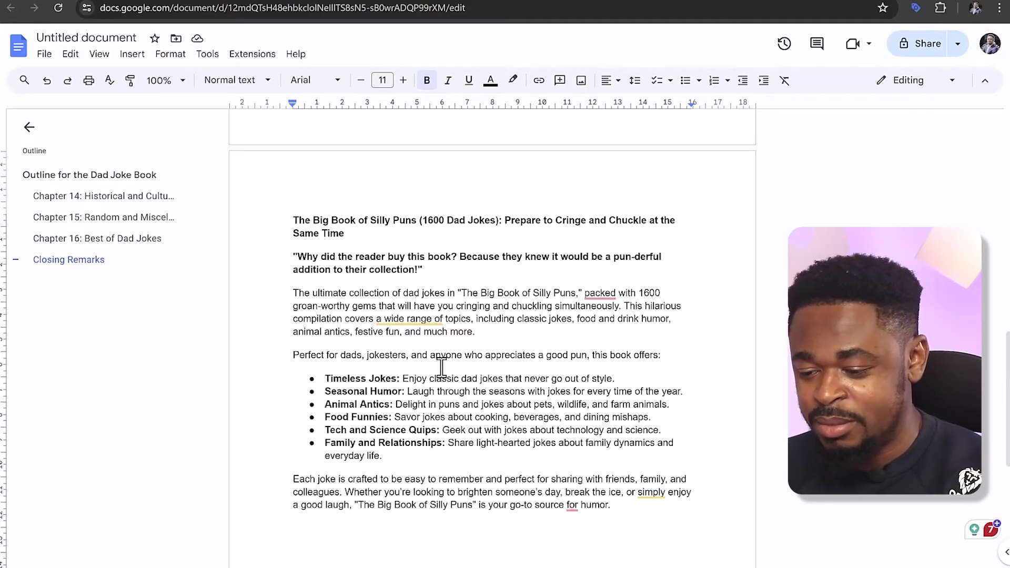
scroll(442, 366, "down", 1)
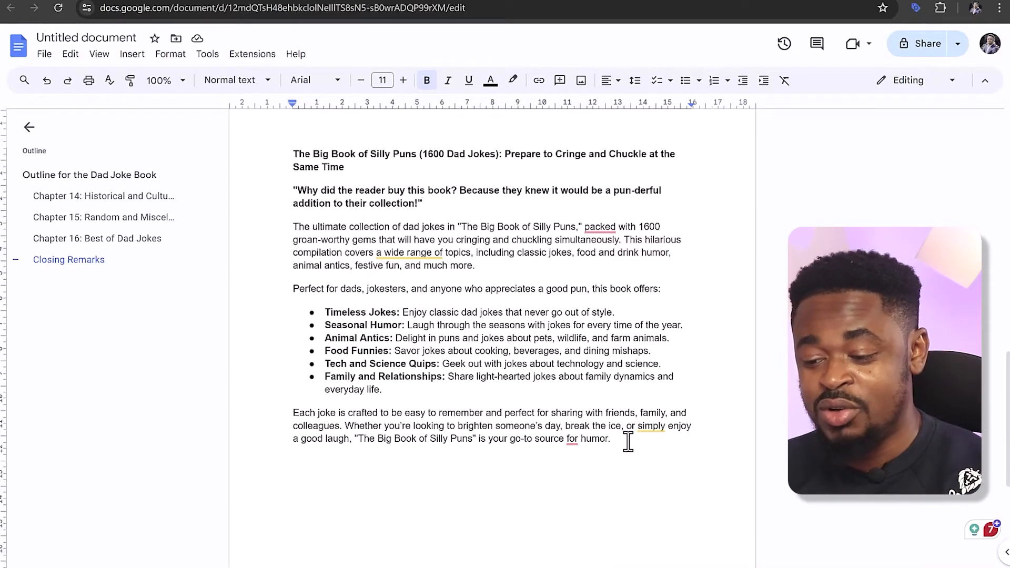
left_click_drag(611, 441, 288, 193)
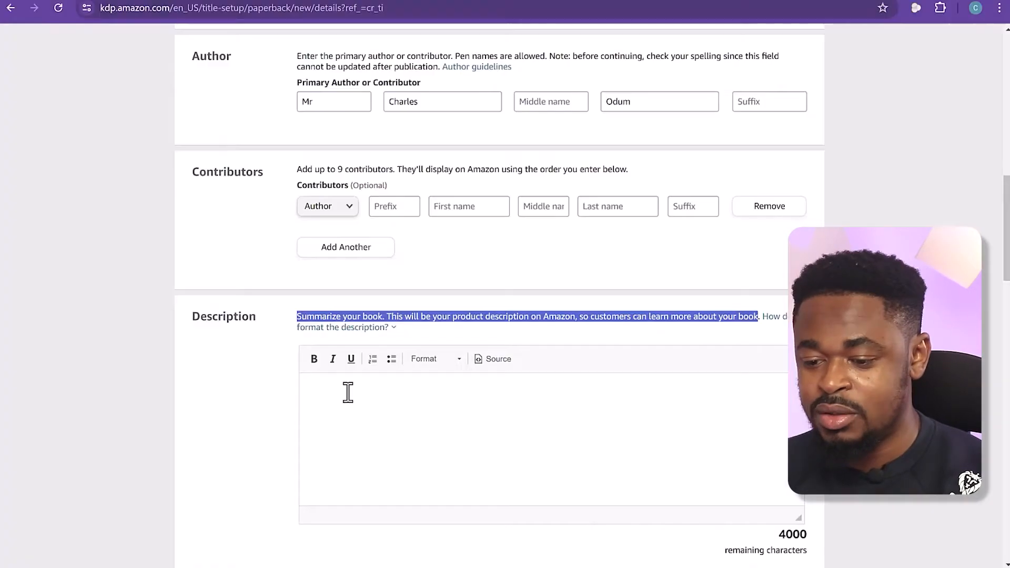
left_click(346, 392)
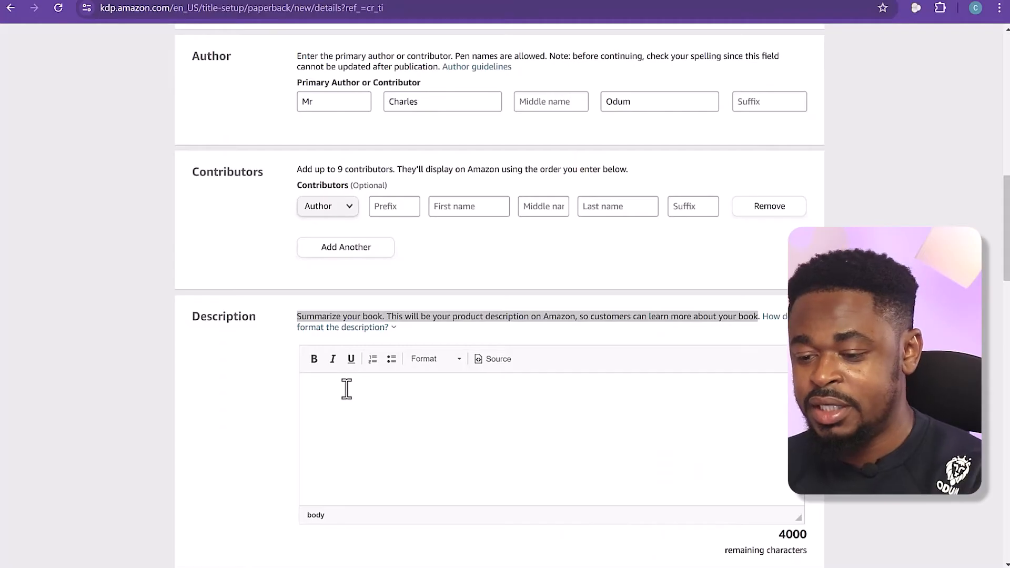
key("ctrl+v")
scroll(456, 436, "up", 5)
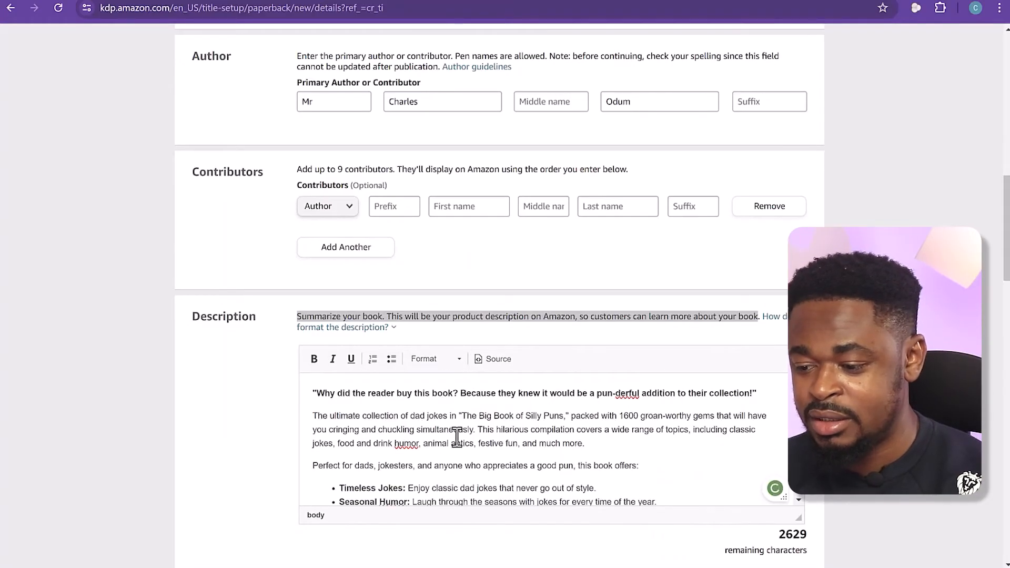
left_click(426, 420)
left_click(250, 424)
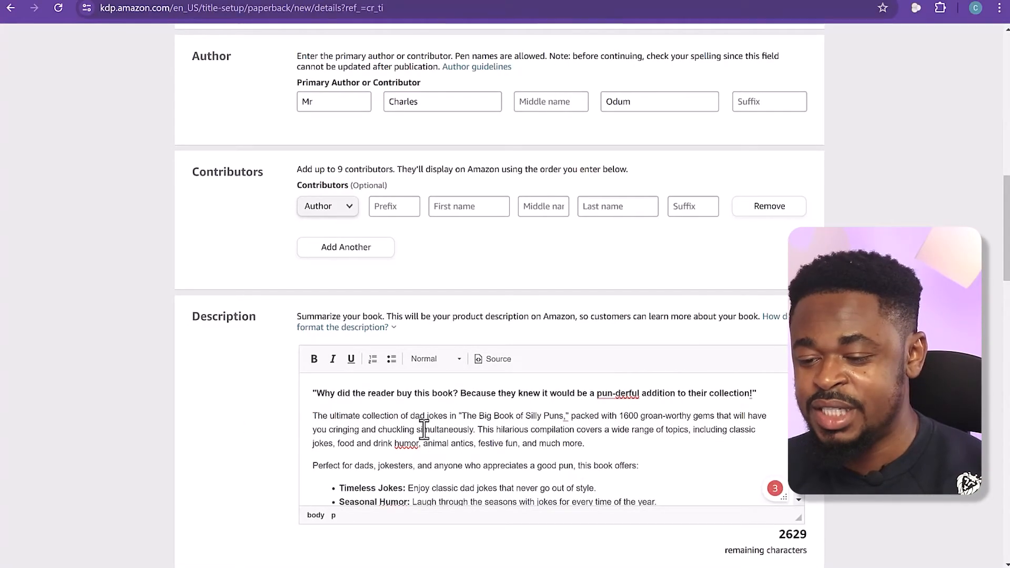
Declare ownership of the copyright and necessary publishing rights, and answer No to the sexually explicit images or title question
scroll(424, 428, "down", 5)
scroll(626, 342, "down", 6)
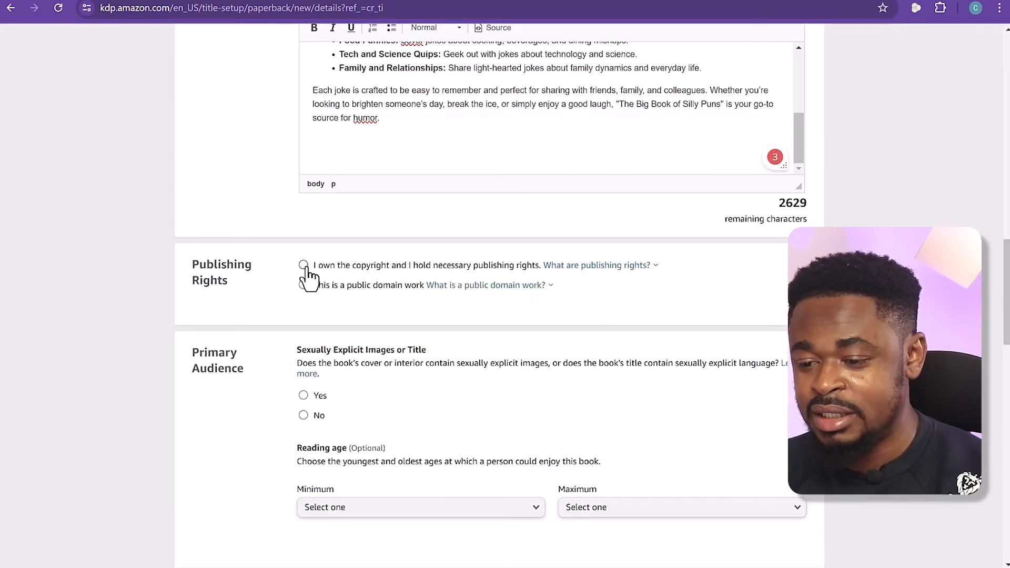
scroll(319, 365, "down", 1)
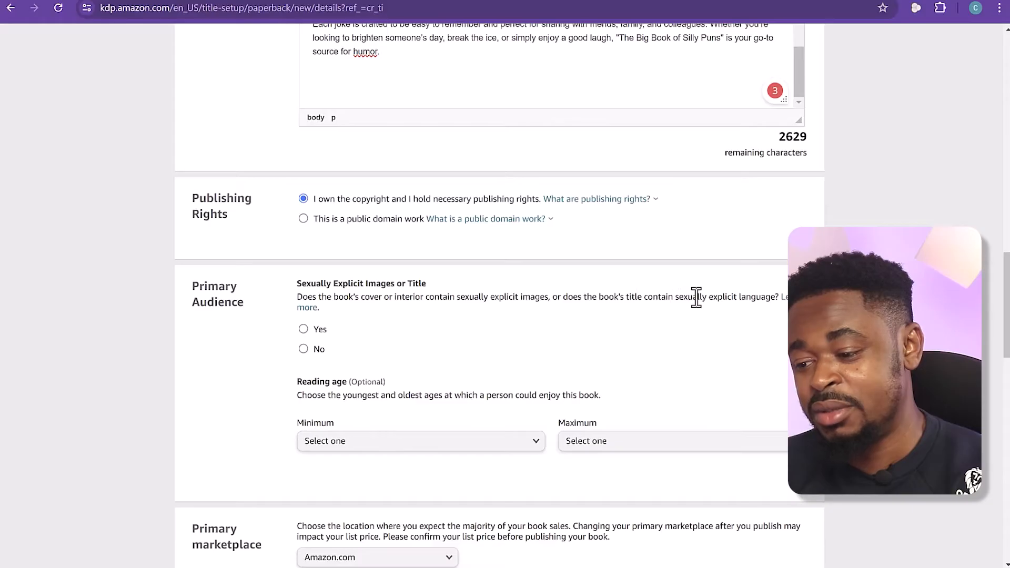
left_click(304, 349)
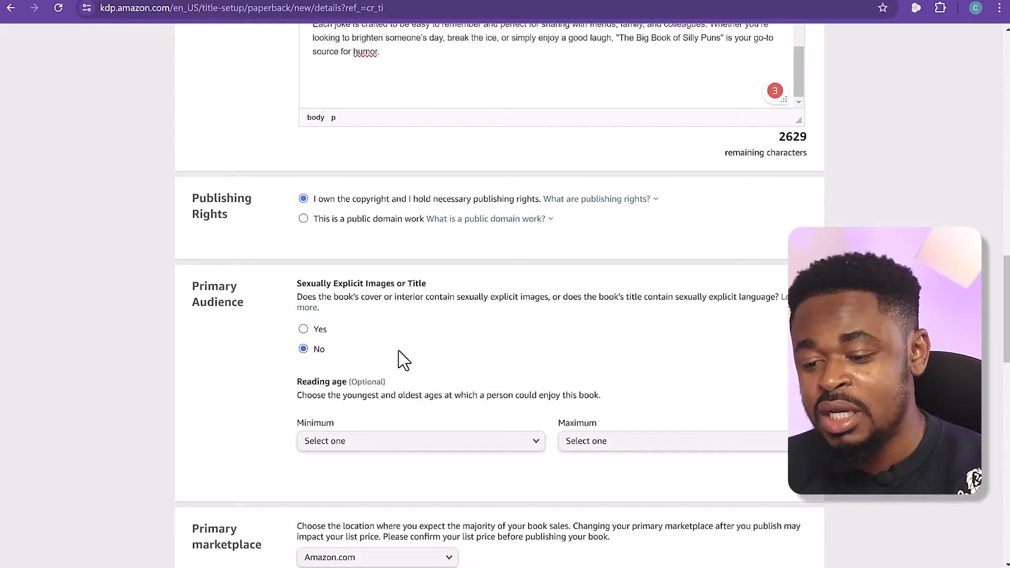
scroll(401, 359, "down", 1)
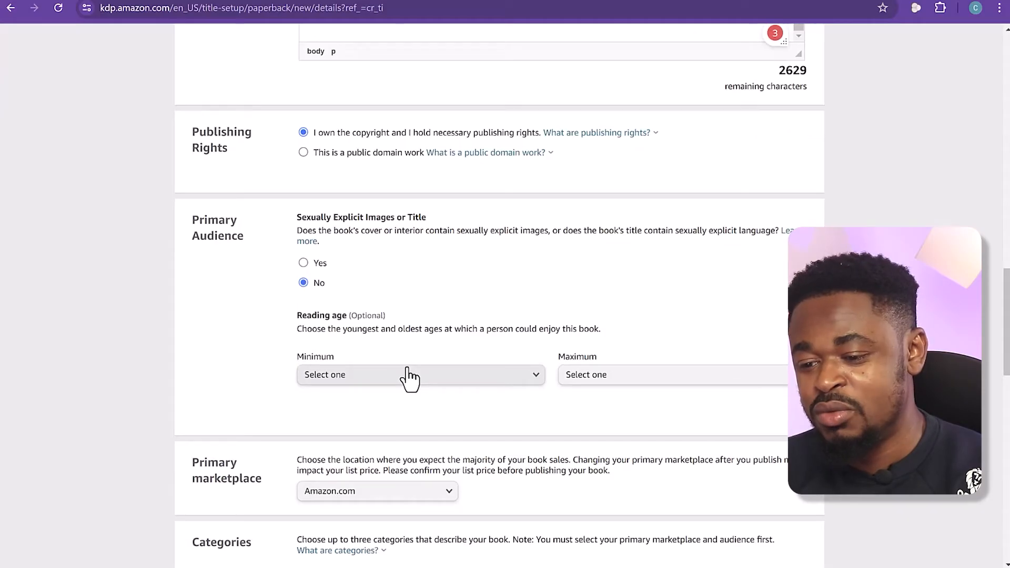
scroll(239, 374, "down", 2)
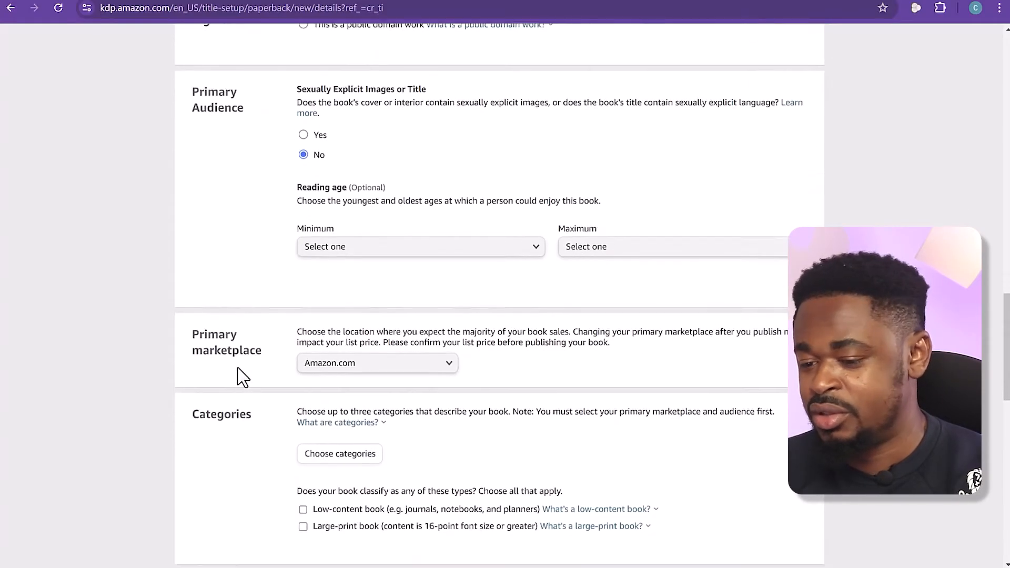
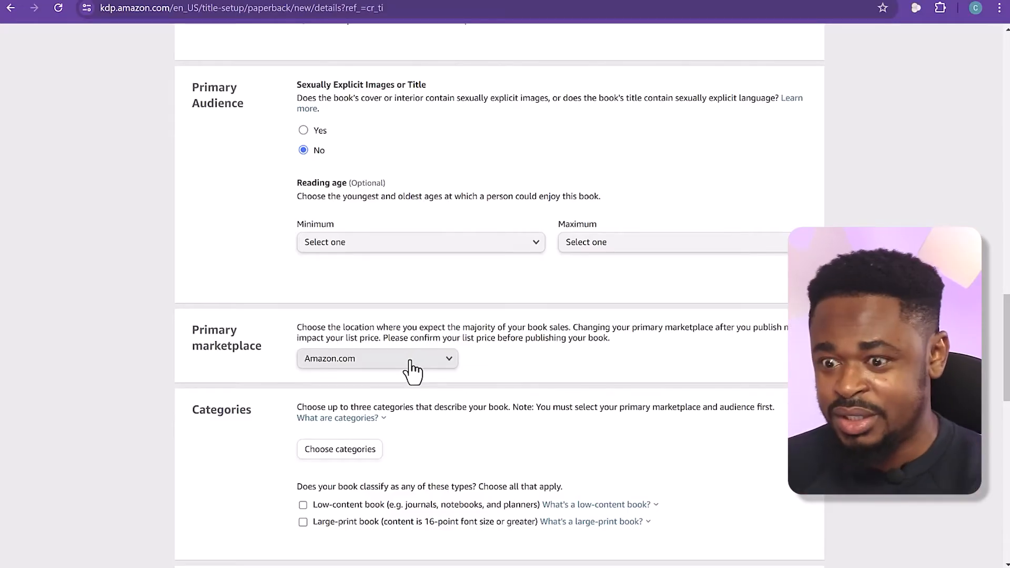
Read the explanation of categories and the note about selecting the primary marketplace and audience first, and preview the category chooser
scroll(568, 405, "down", 2)
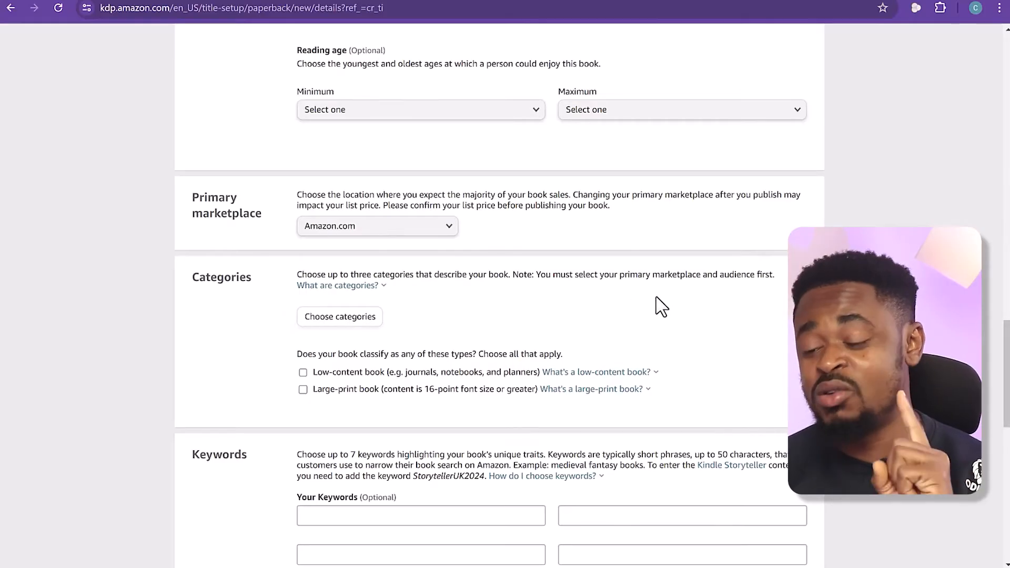
left_click(388, 286)
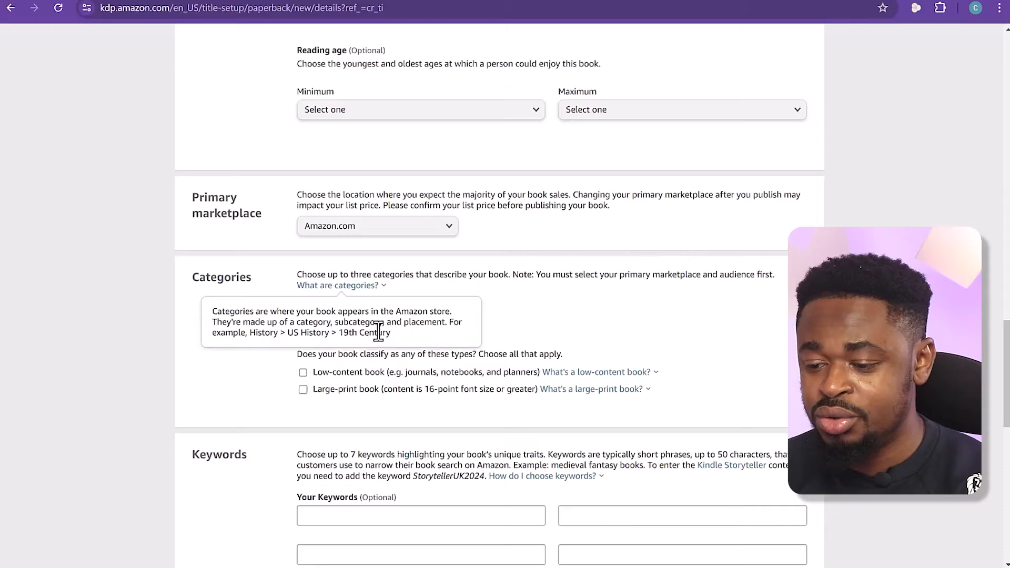
left_click(534, 300)
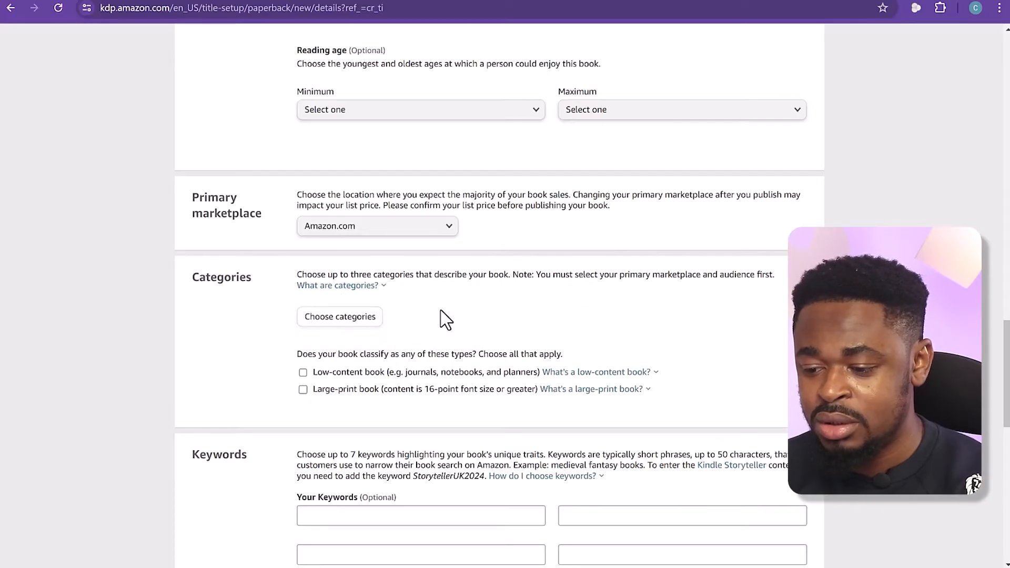
left_click(372, 329)
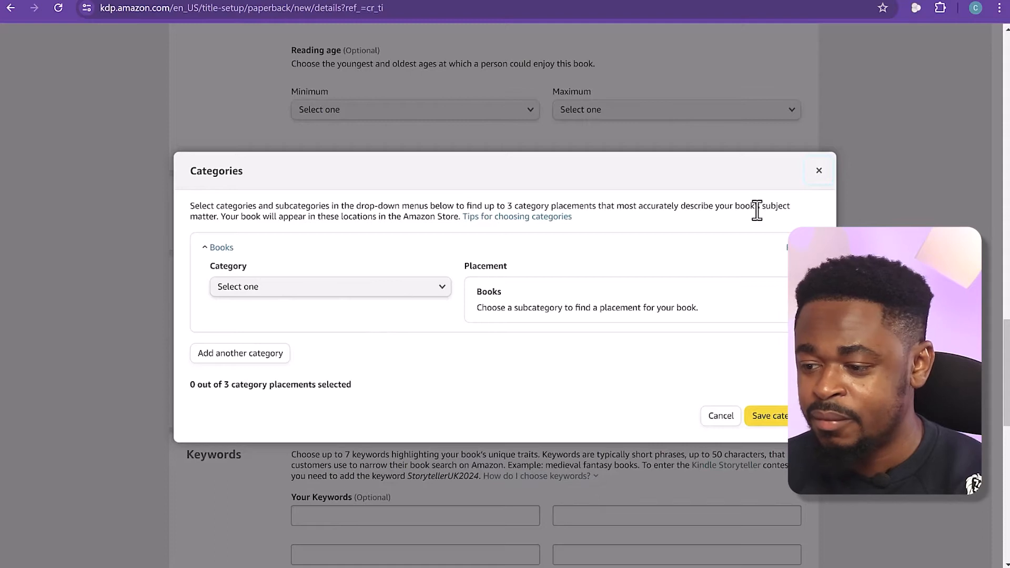
left_click(819, 172)
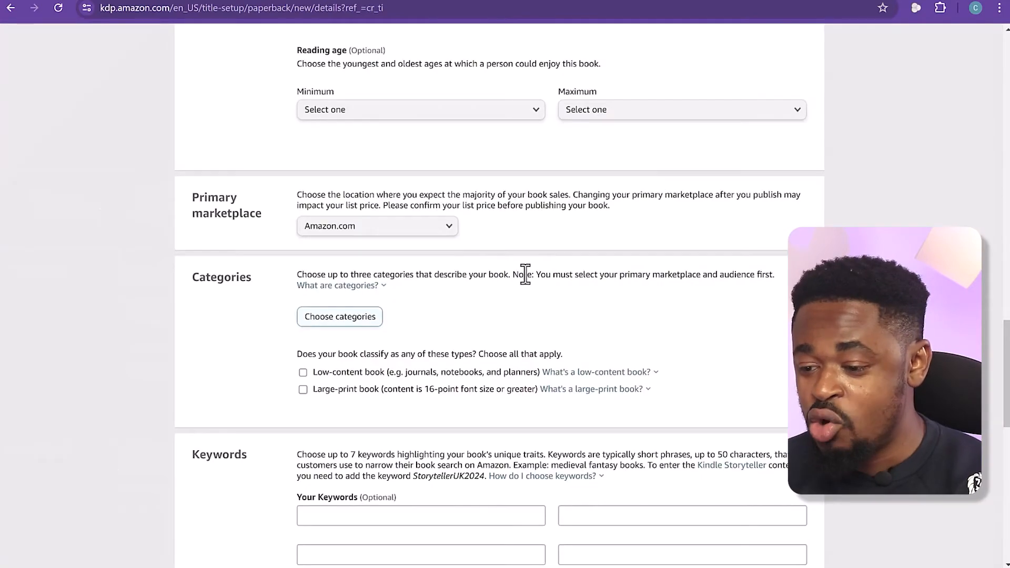
left_click_drag(535, 274, 753, 274)
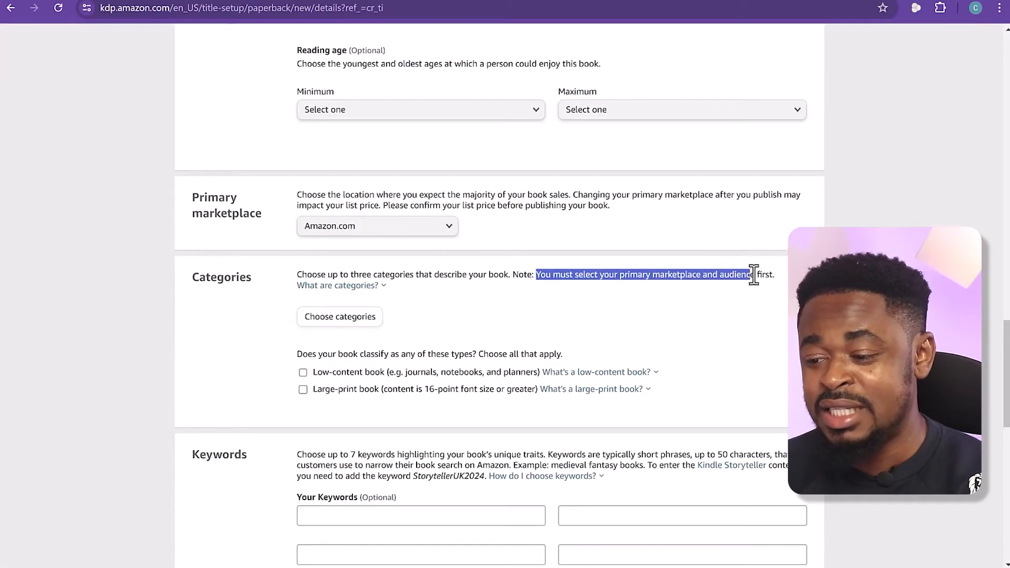
Choose Humor & Entertainment as the book's category and Humor as its subcategory
left_click(365, 322)
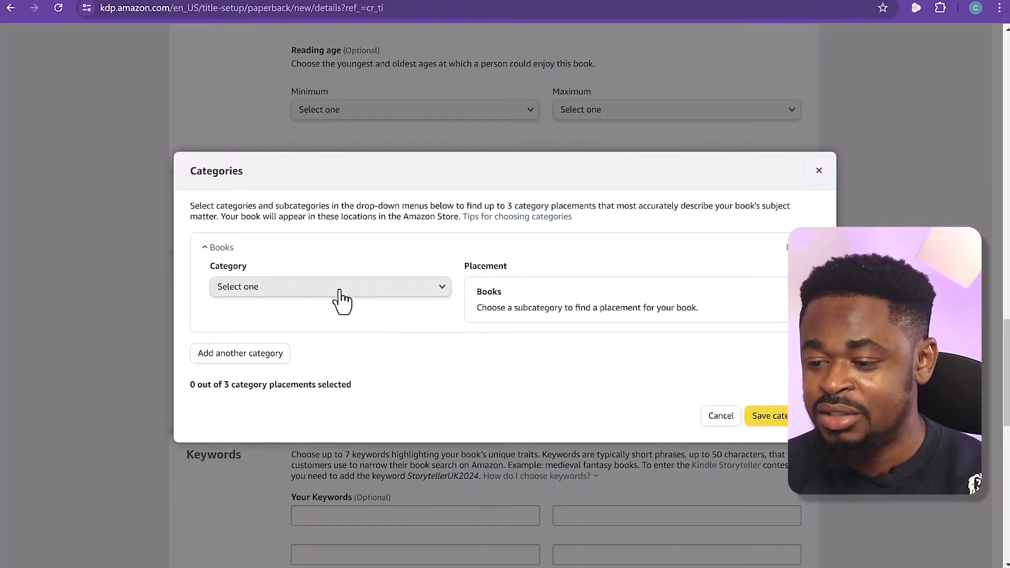
left_click(341, 294)
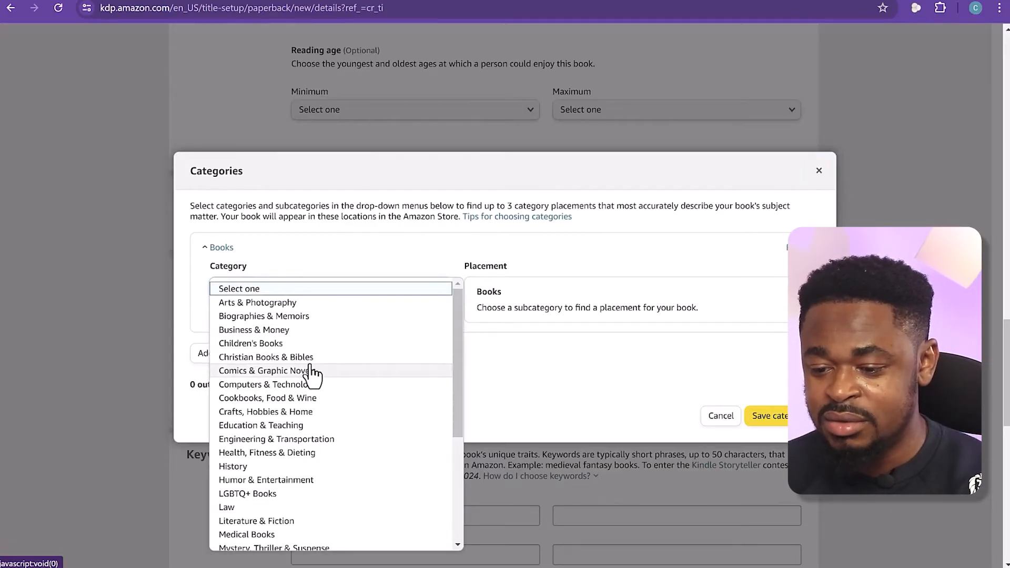
scroll(312, 390, "down", 4)
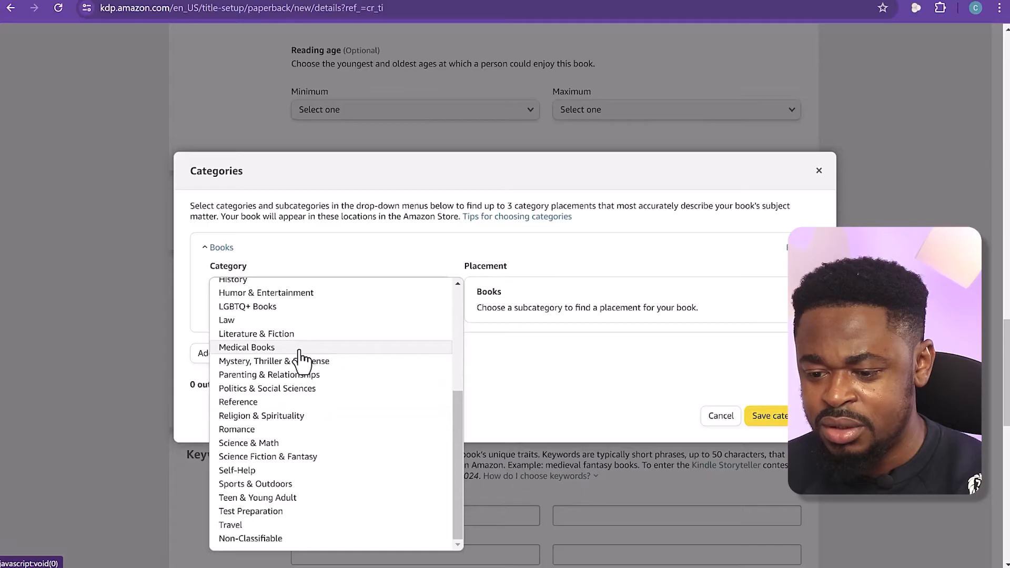
scroll(300, 357, "up", 3)
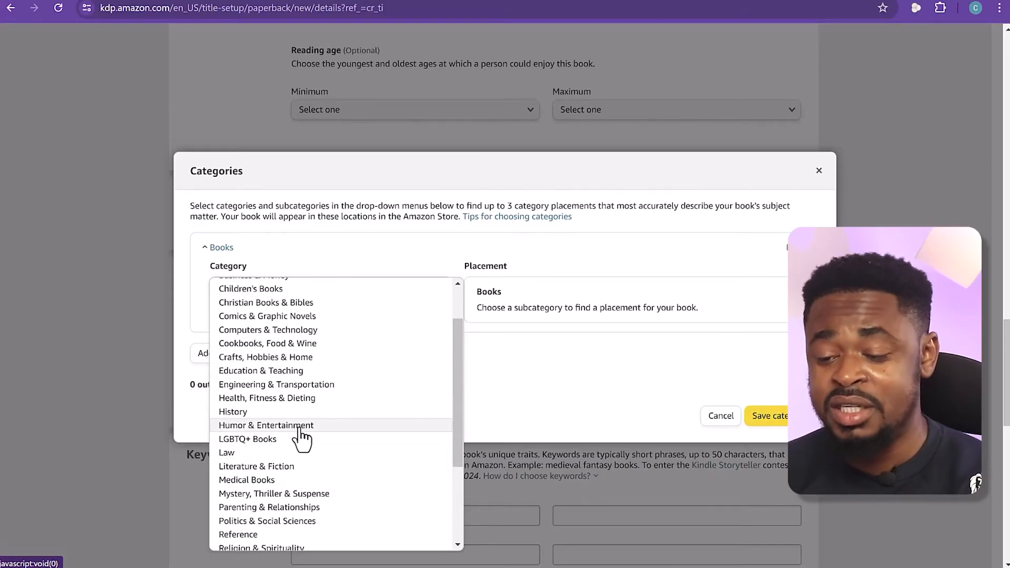
left_click(285, 425)
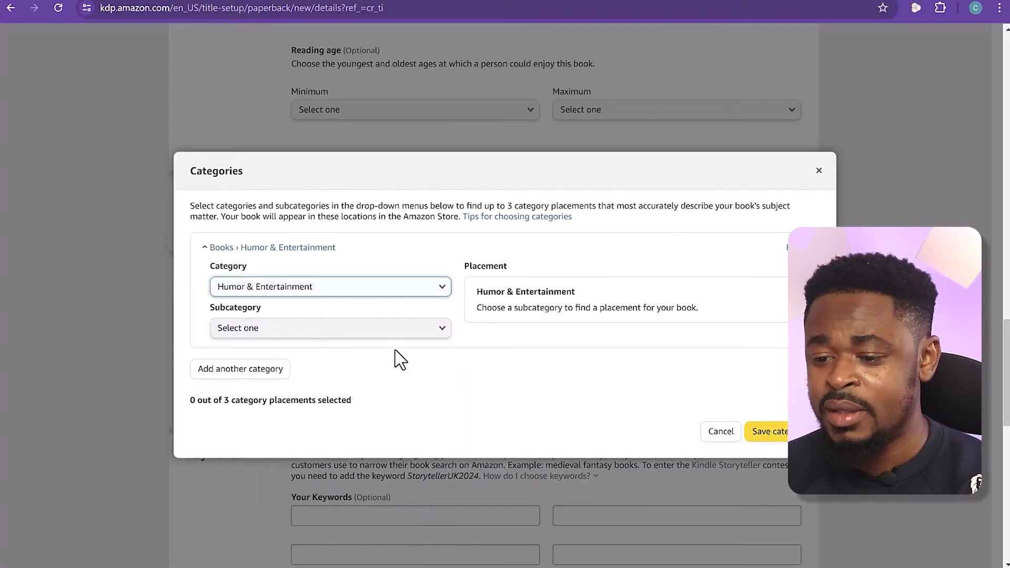
left_click(395, 332)
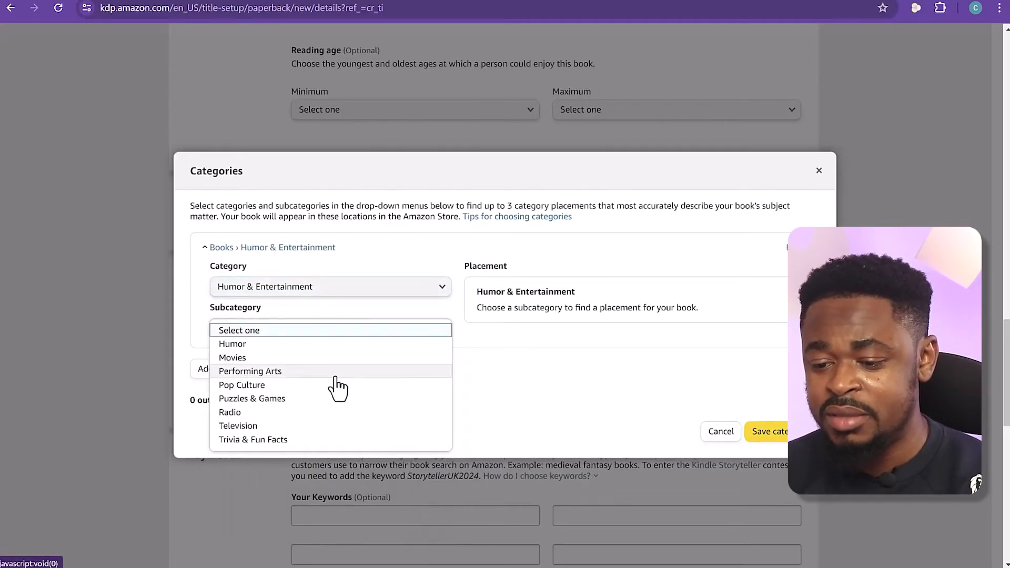
scroll(331, 420, "down", 1)
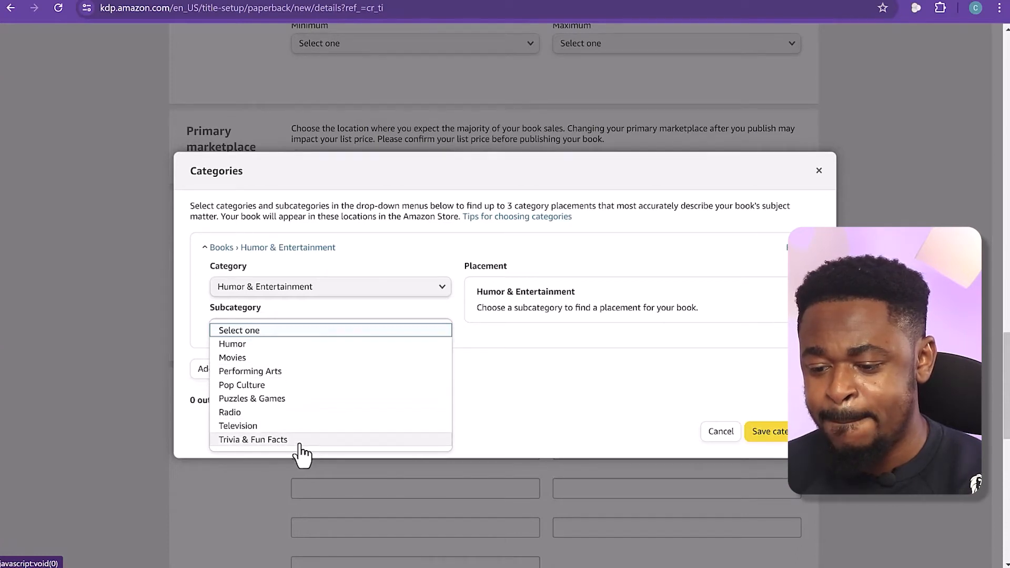
left_click(300, 345)
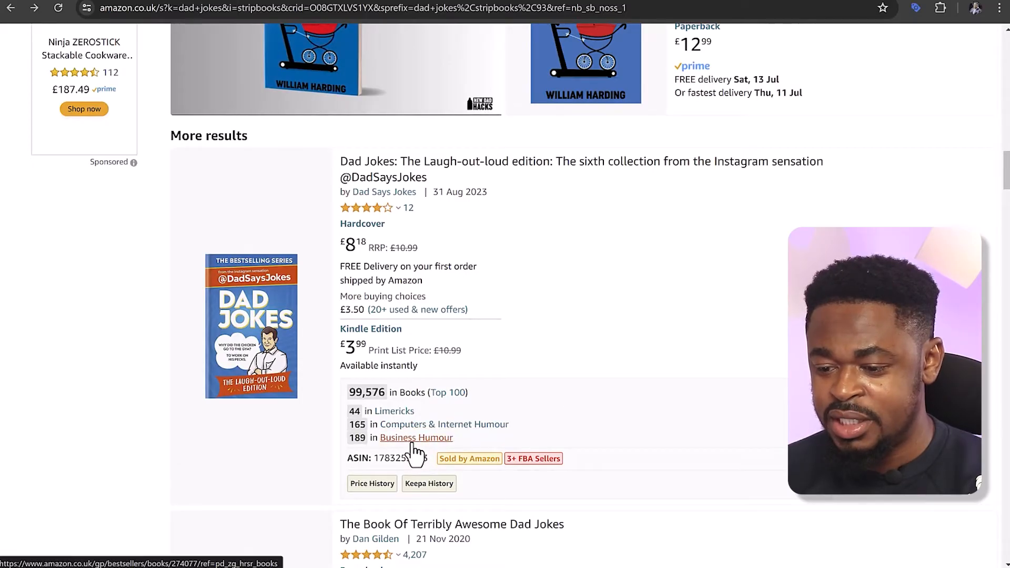
Examine which bestseller categories the top dad joke books rank in on the Amazon.co.uk search results page
scroll(399, 419, "up", 7)
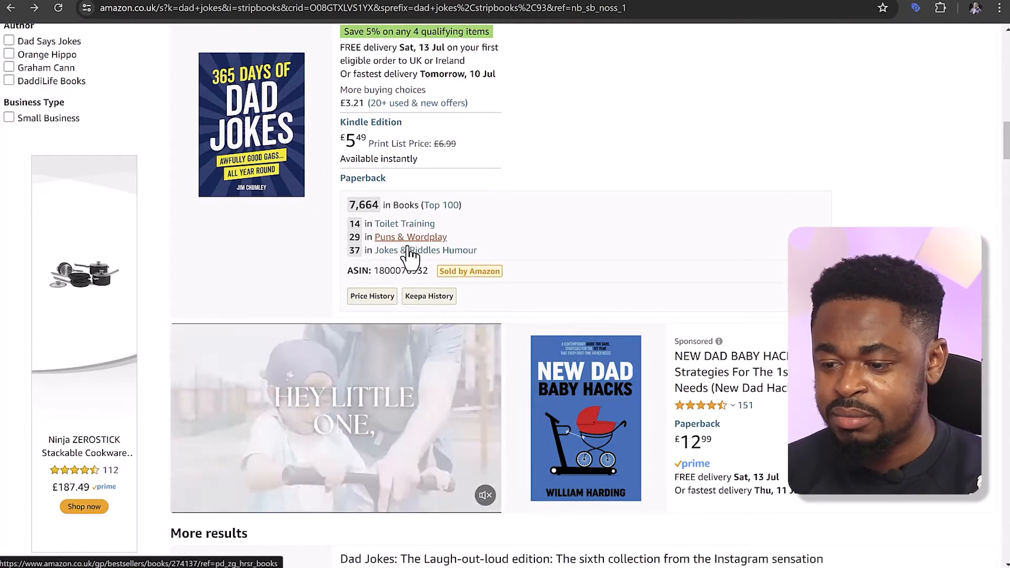
scroll(413, 263, "up", 4)
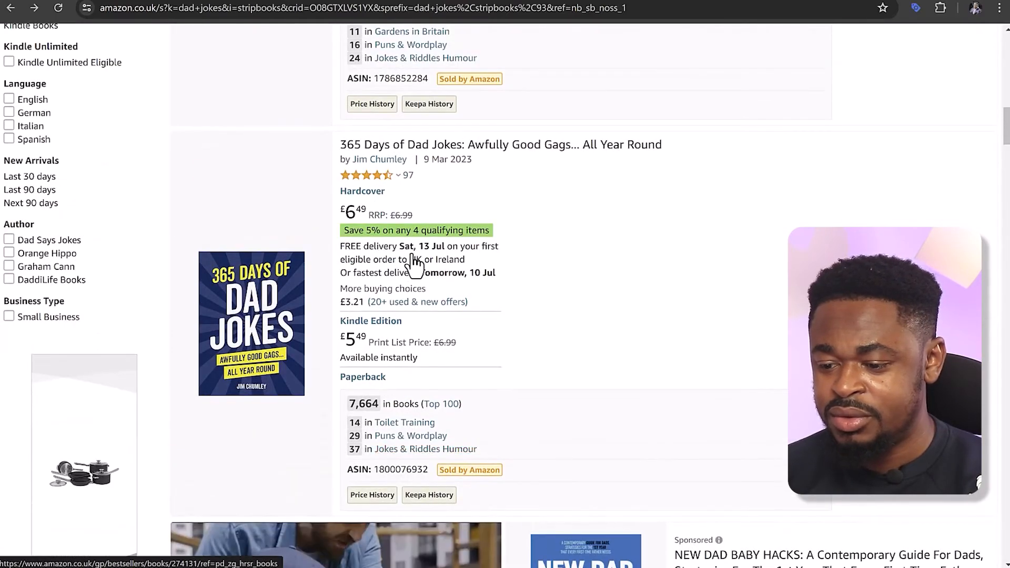
scroll(422, 342, "up", 4)
scroll(422, 347, "down", 4)
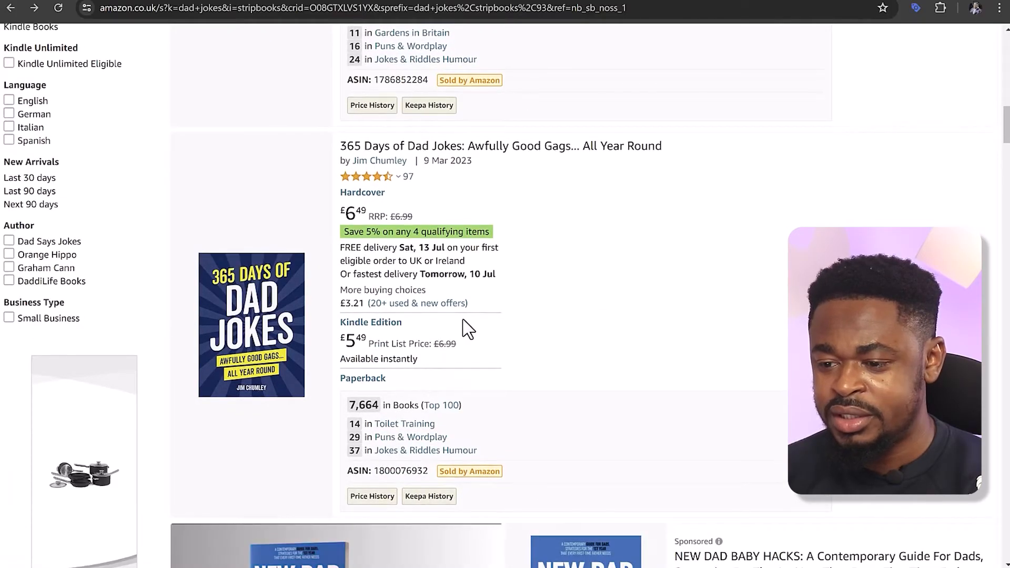
scroll(467, 329, "up", 12)
scroll(467, 329, "up", 8)
scroll(419, 370, "down", 3)
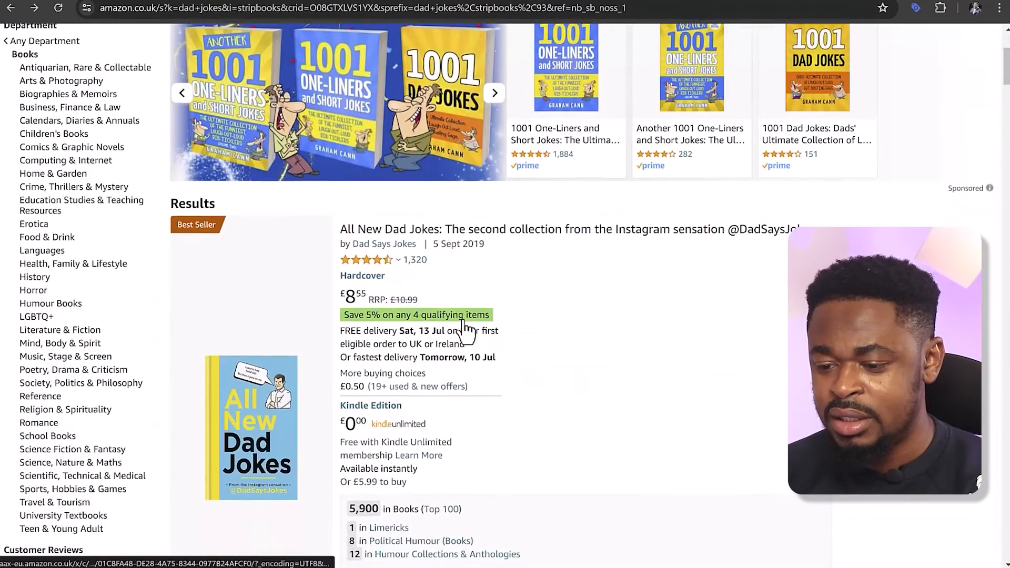
scroll(419, 371, "down", 3)
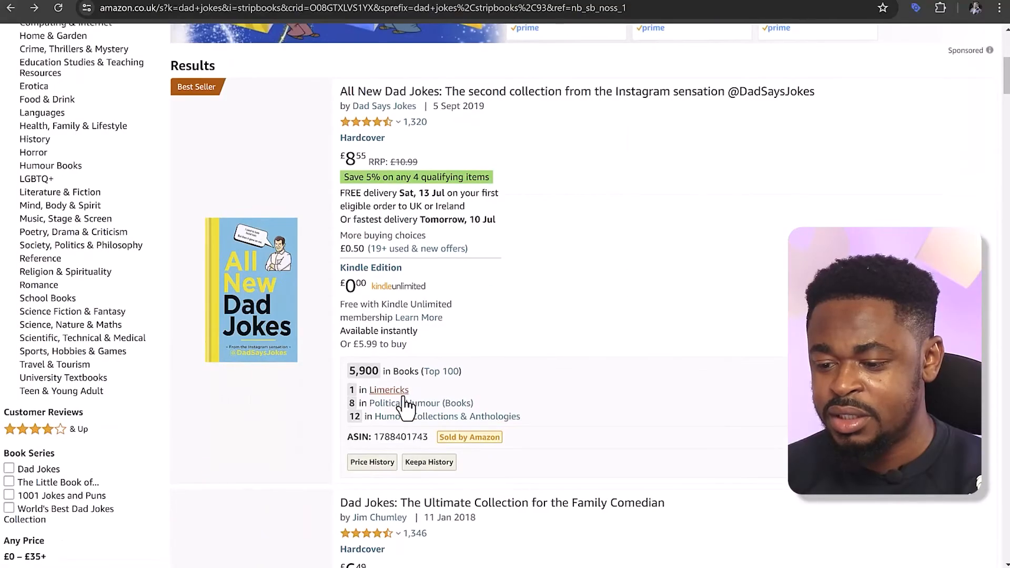
scroll(418, 420, "up", 8)
scroll(424, 421, "down", 7)
scroll(427, 421, "down", 7)
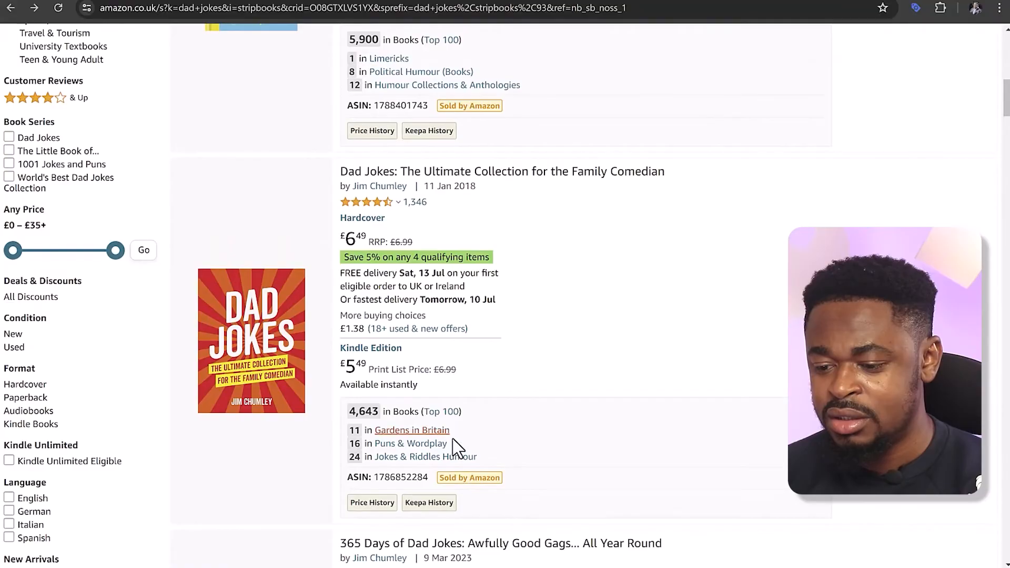
scroll(542, 417, "down", 4)
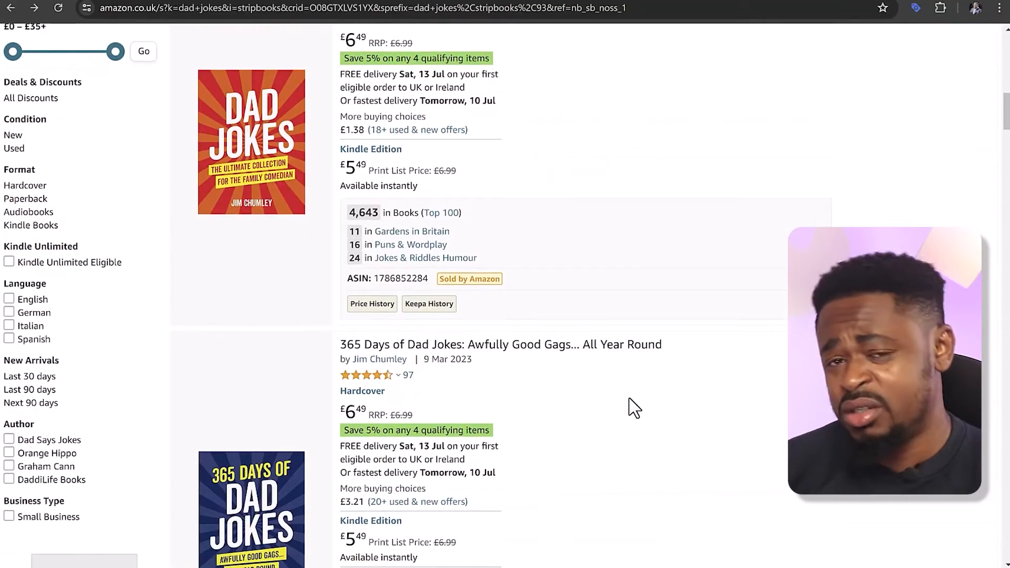
Return to the Amazon KDP title details and select the Puns & Wordplay and Jokes & Riddles placements under Humor
mouse_move(420, 566)
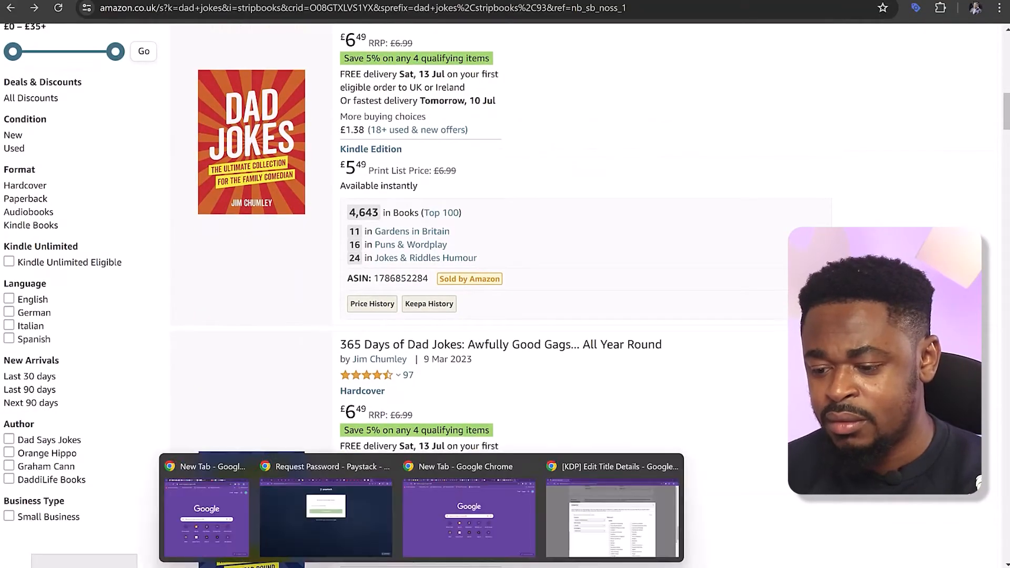
left_click(575, 518)
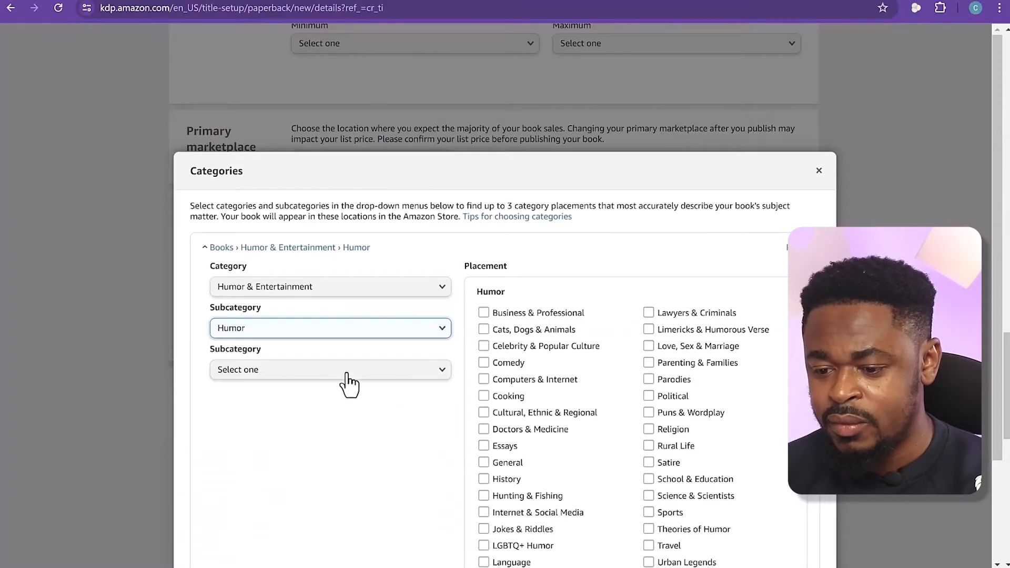
left_click(347, 373)
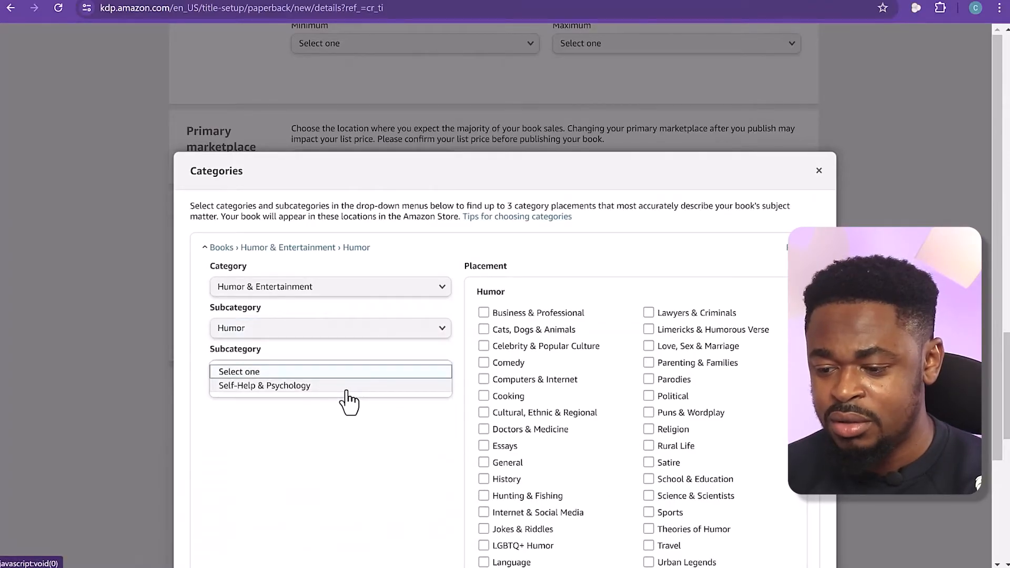
left_click(536, 418)
scroll(596, 408, "down", 3)
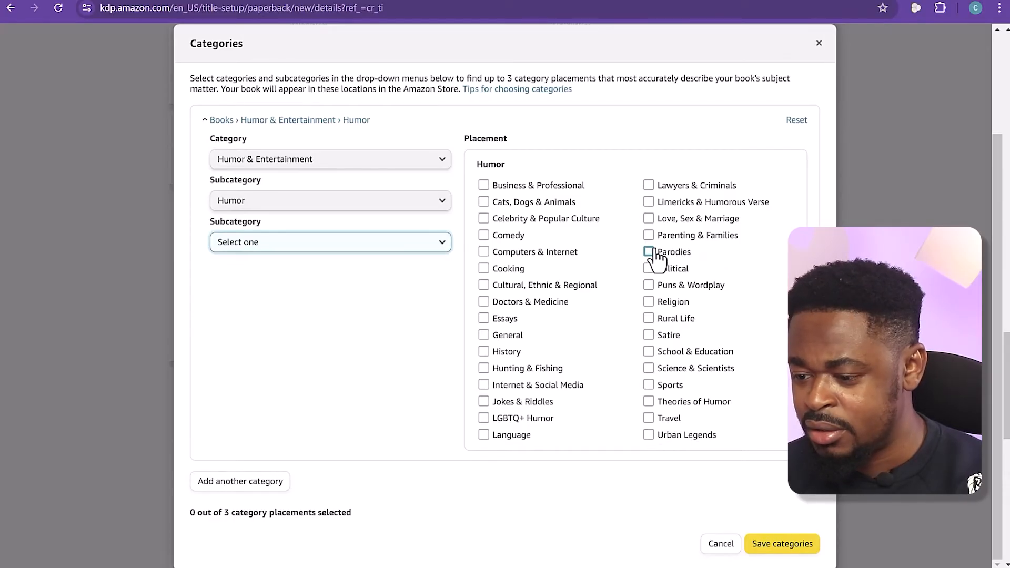
left_click(650, 286)
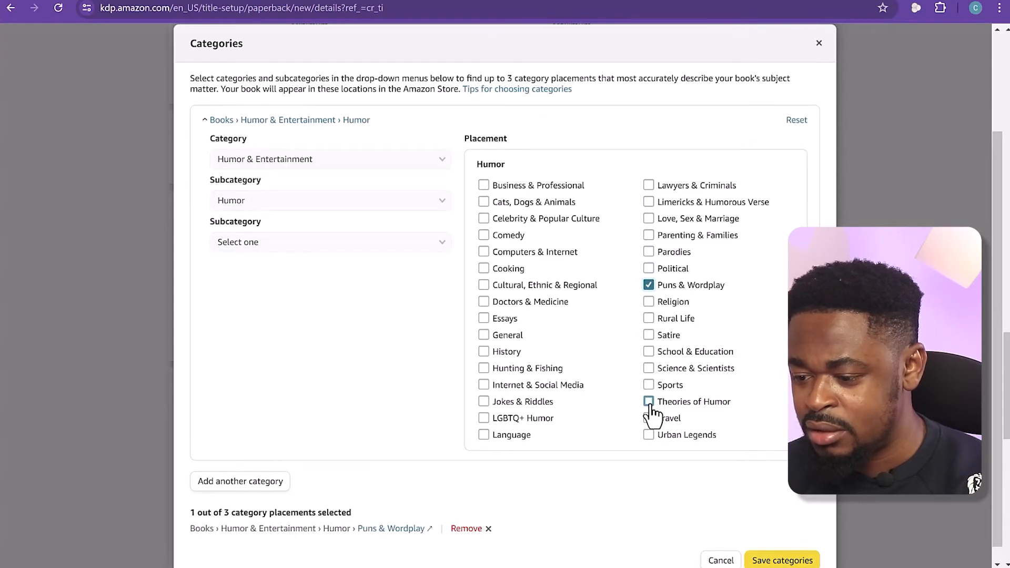
left_click(483, 402)
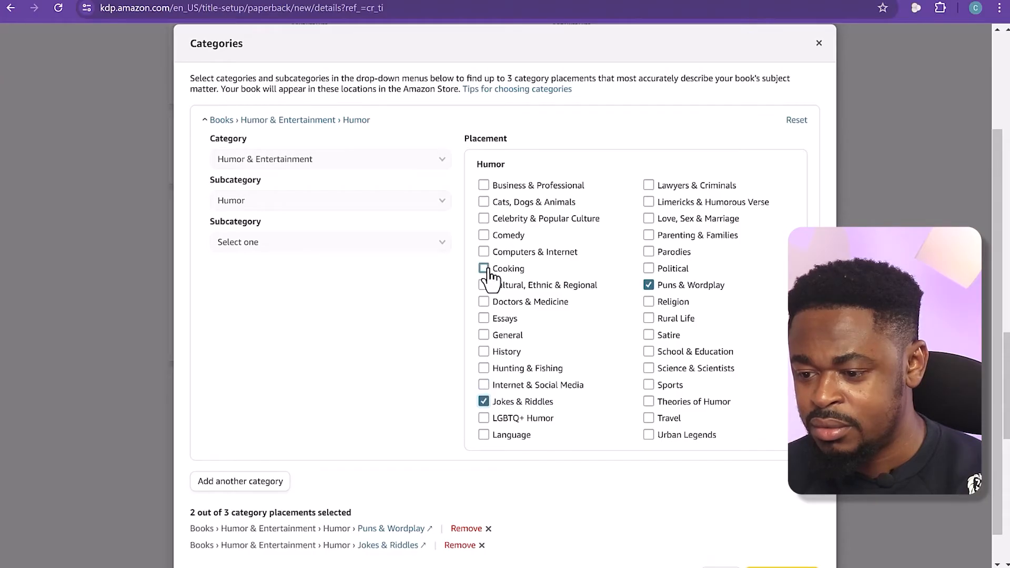
Try Business & Professional as the third placement, replace it with Limericks & Humorous Verse, and save the categories
left_click(484, 187)
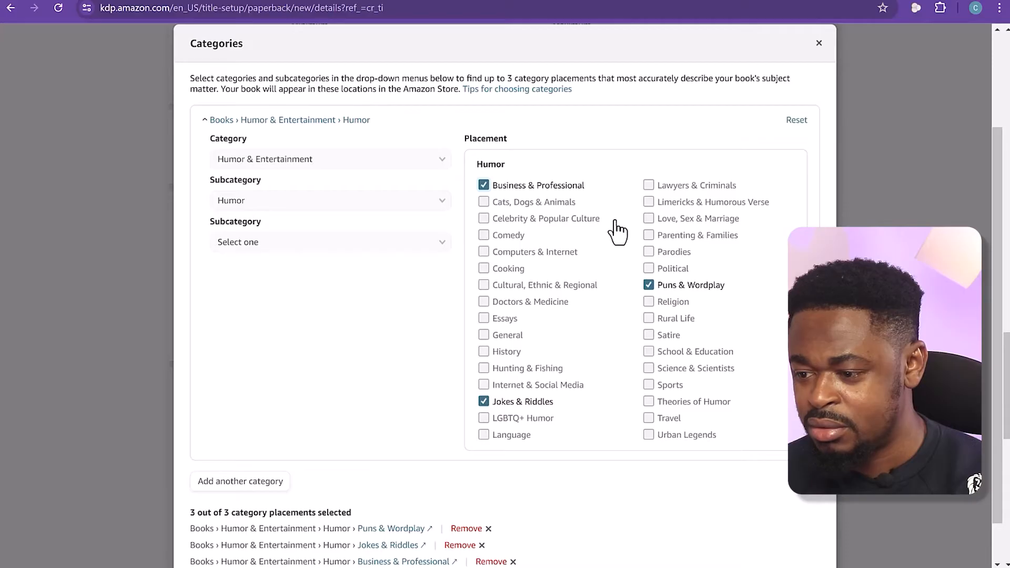
left_click(483, 186)
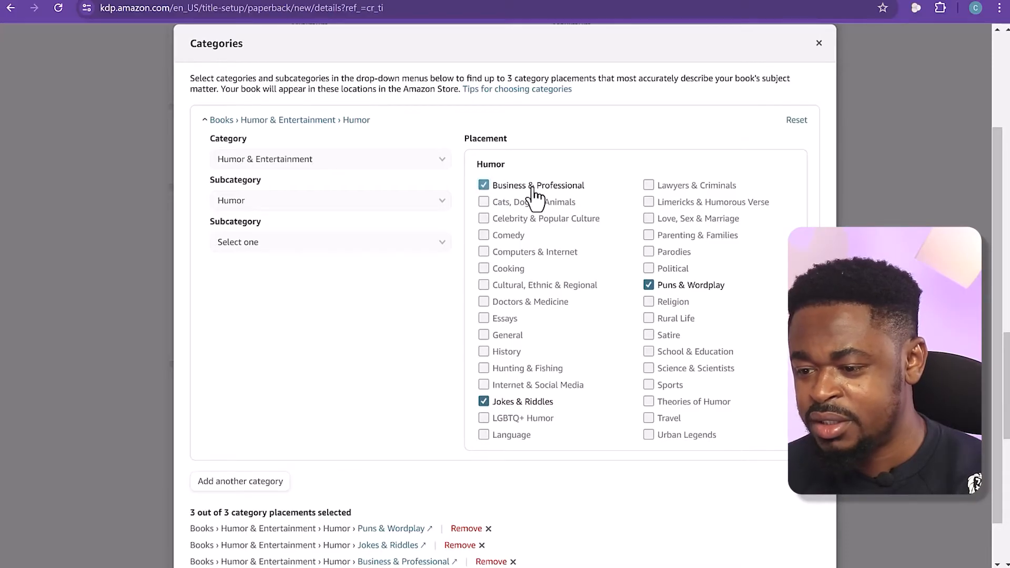
left_click(648, 202)
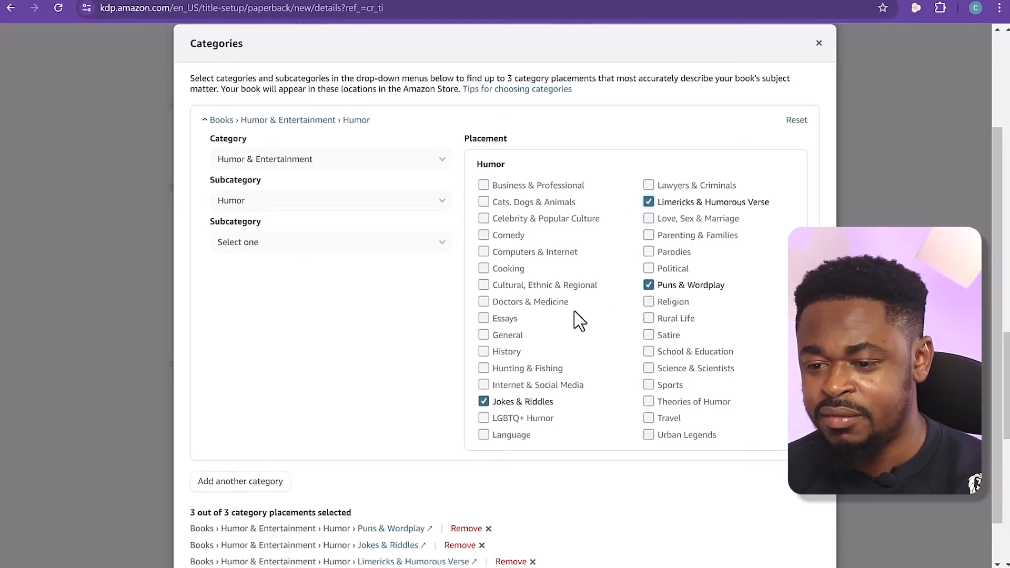
scroll(578, 320, "down", 1)
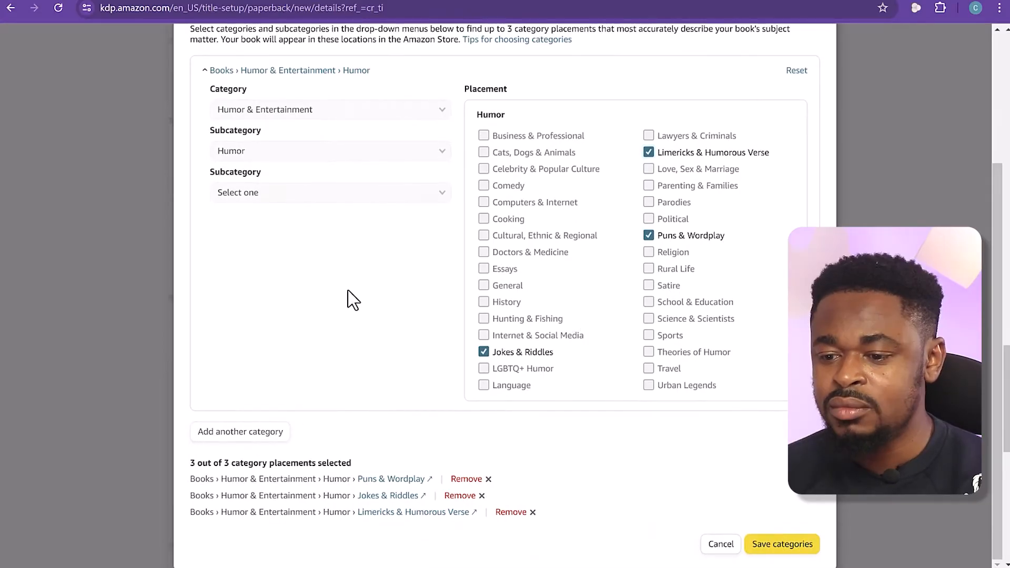
scroll(392, 260, "up", 3)
scroll(396, 258, "down", 3)
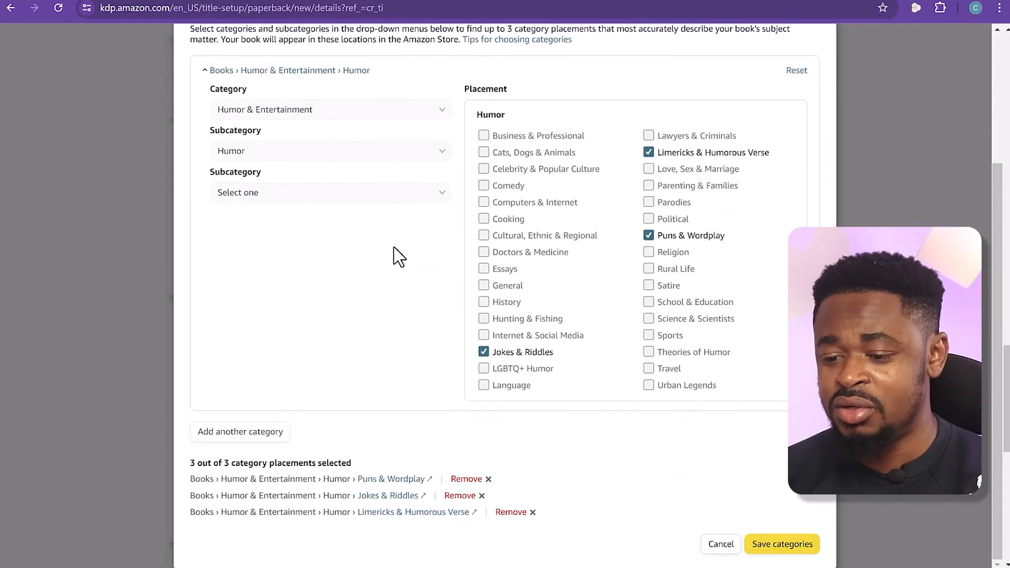
left_click_drag(200, 465, 342, 466)
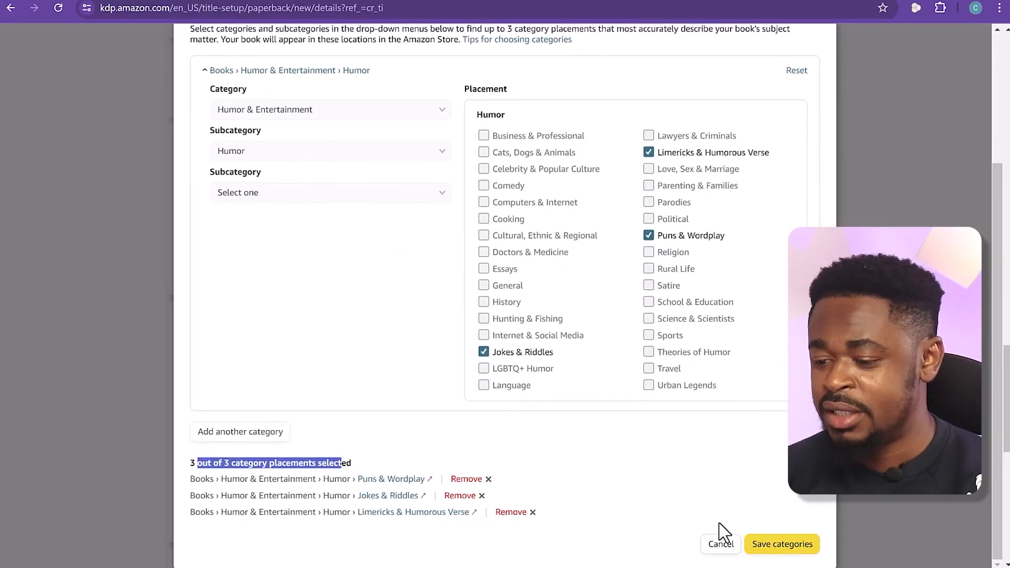
left_click(782, 543)
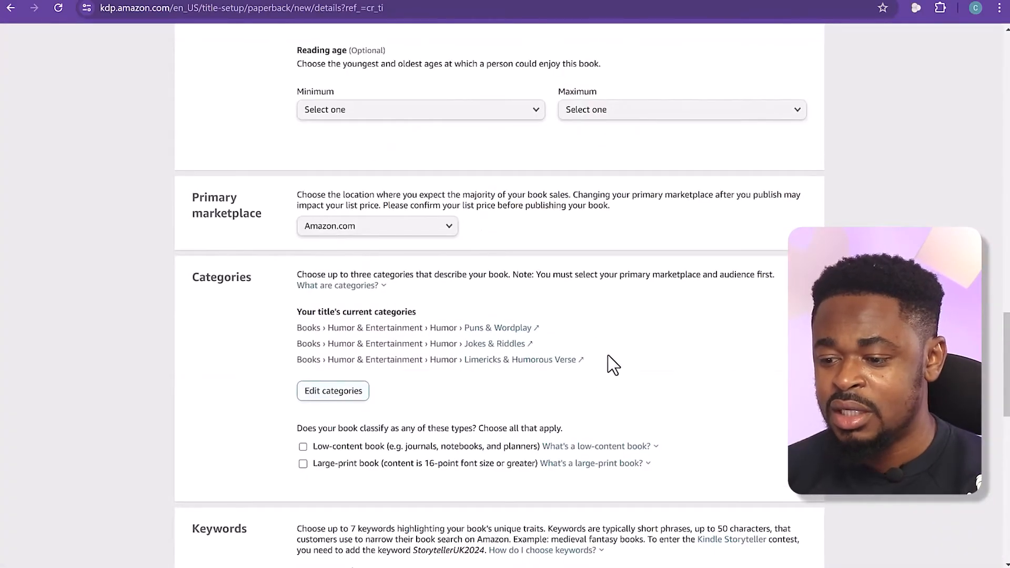
Classify the book as a large-print book in the categories section
scroll(620, 369, "down", 1)
left_click_drag(296, 361, 563, 362)
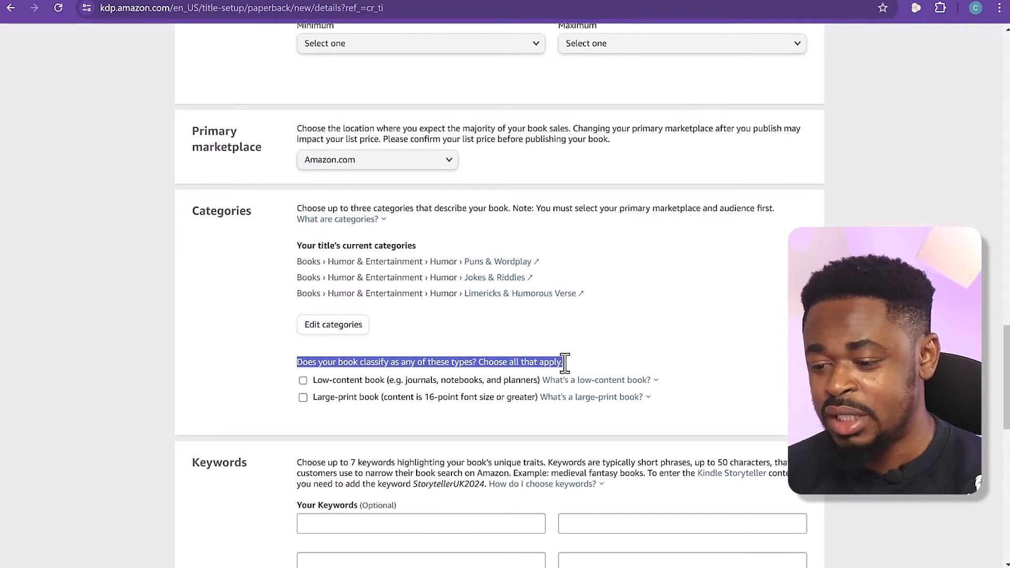
left_click(653, 370)
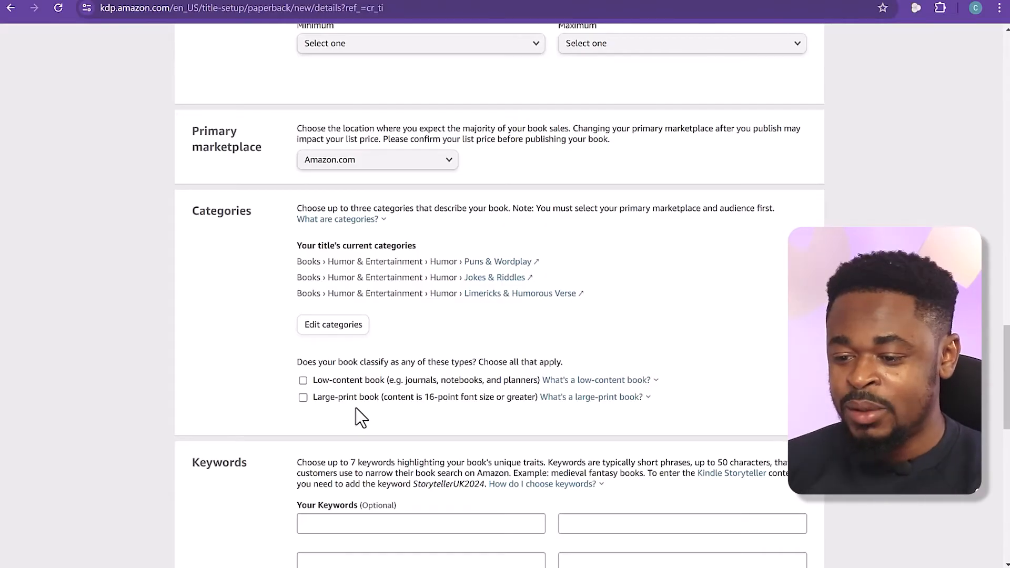
left_click(599, 403)
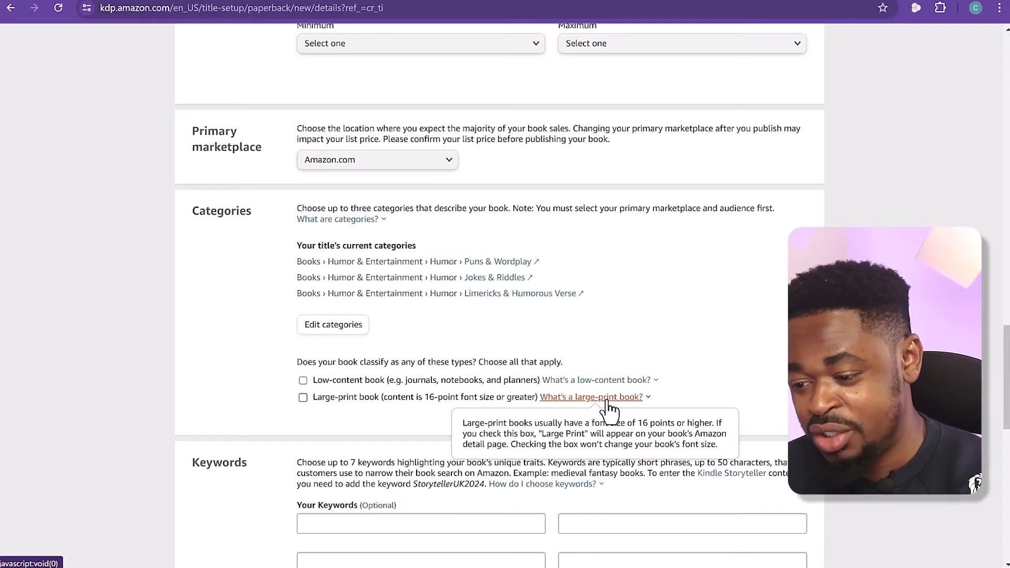
mouse_move(627, 384)
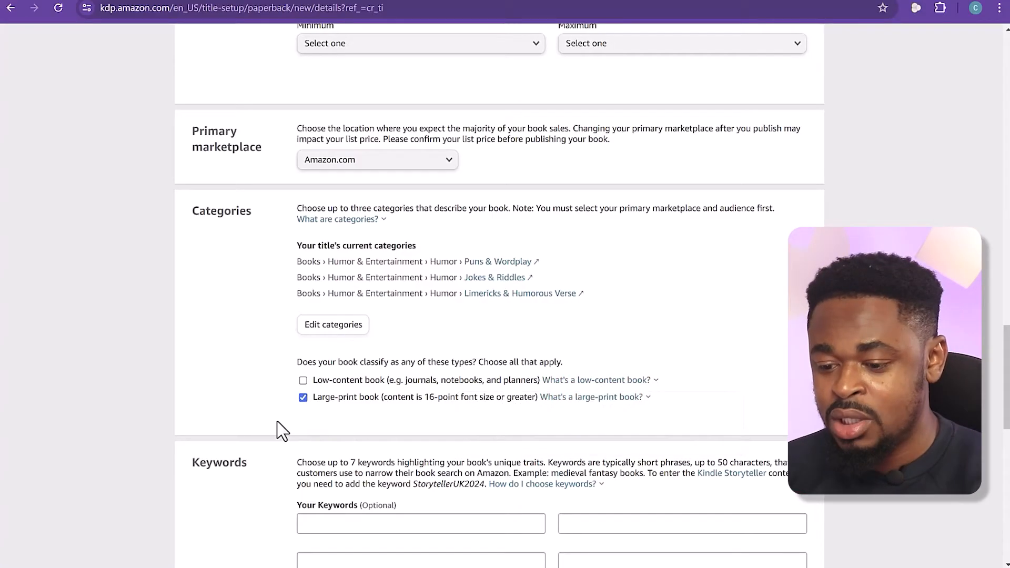
Review the keyword instructions, switch to Amazon.co.uk, and look up book search suggestions for "dad" and "dad jok"
scroll(277, 421, "down", 4)
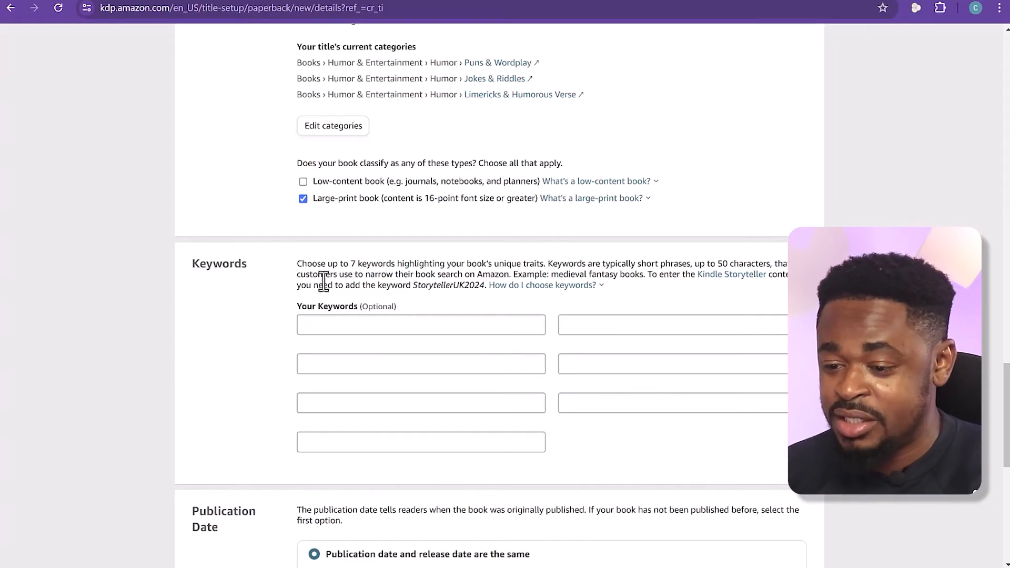
left_click_drag(305, 274, 626, 259)
left_click(626, 260)
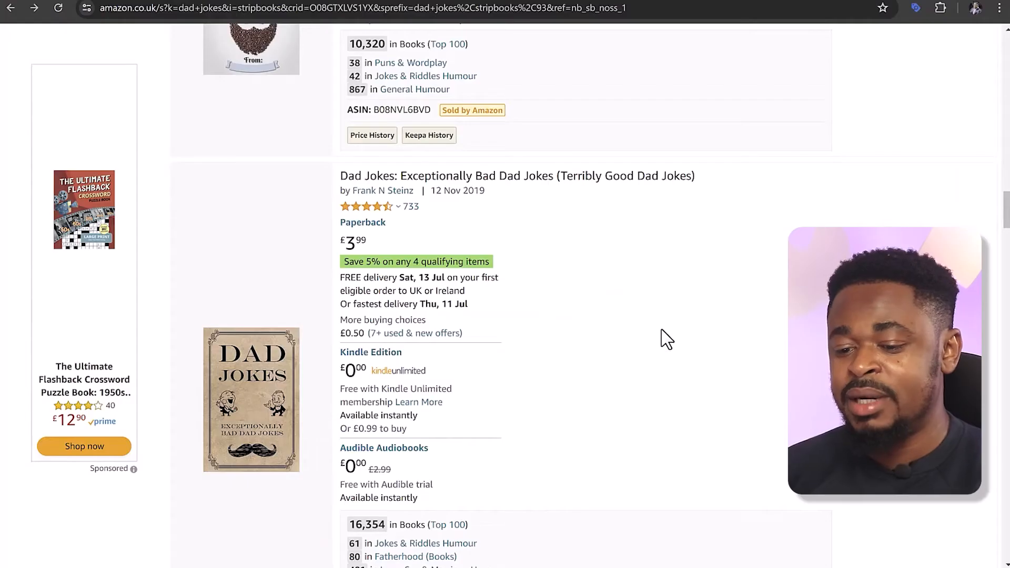
scroll(673, 339, "up", 12)
scroll(676, 340, "up", 20)
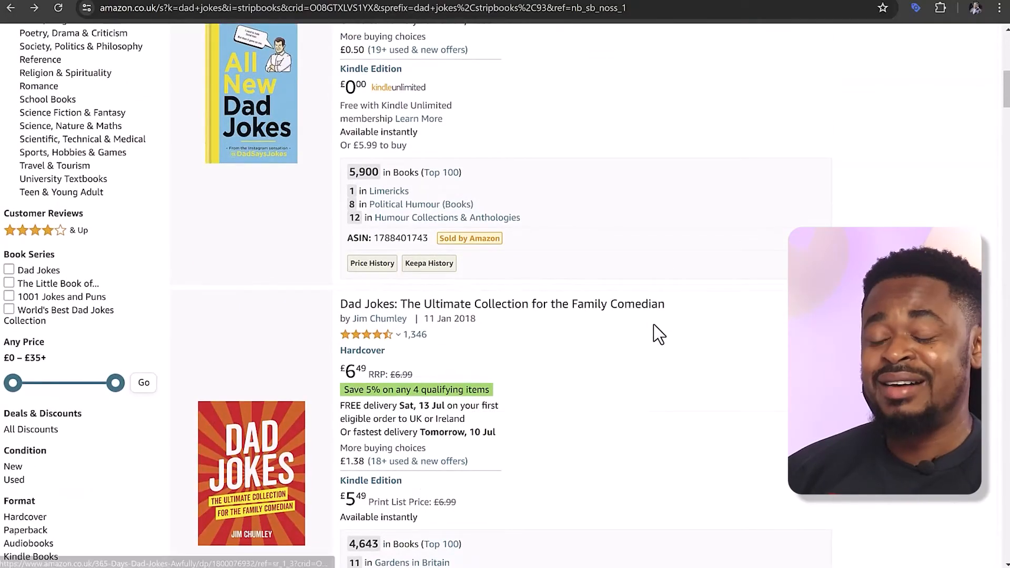
scroll(631, 324, "up", 10)
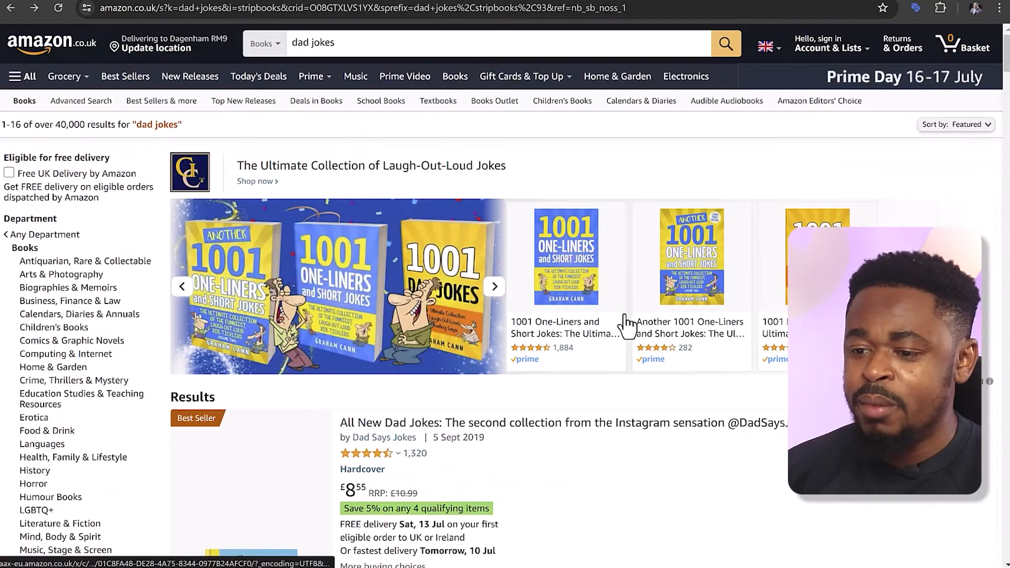
left_click(568, 52)
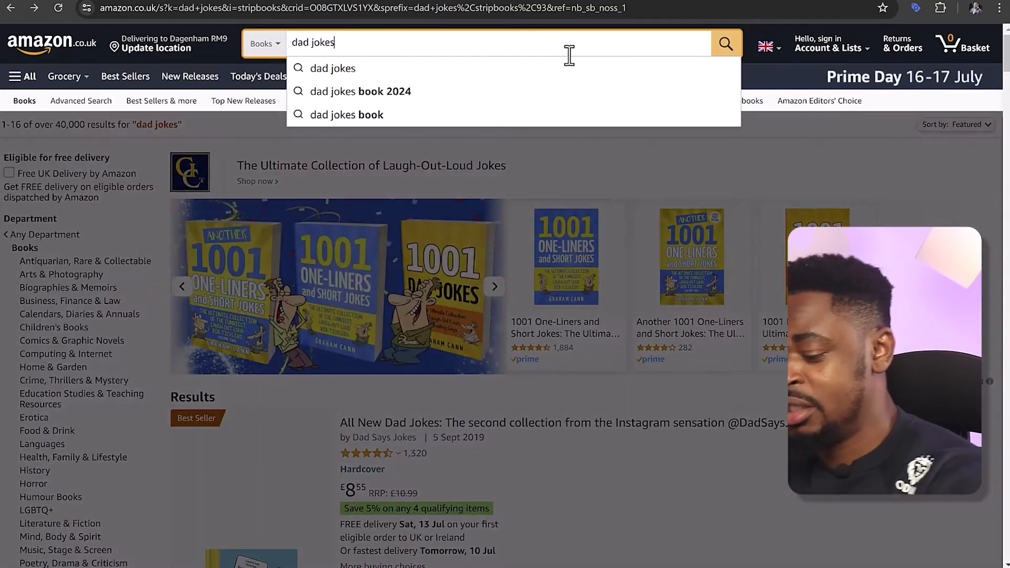
key("BackSpace")
key("BackSpace")
key("BackSpace")
key("BackSpace")
key("BackSpace")
key("BackSpace")
key("BackSpace")
key("BackSpace")
key("BackSpace")
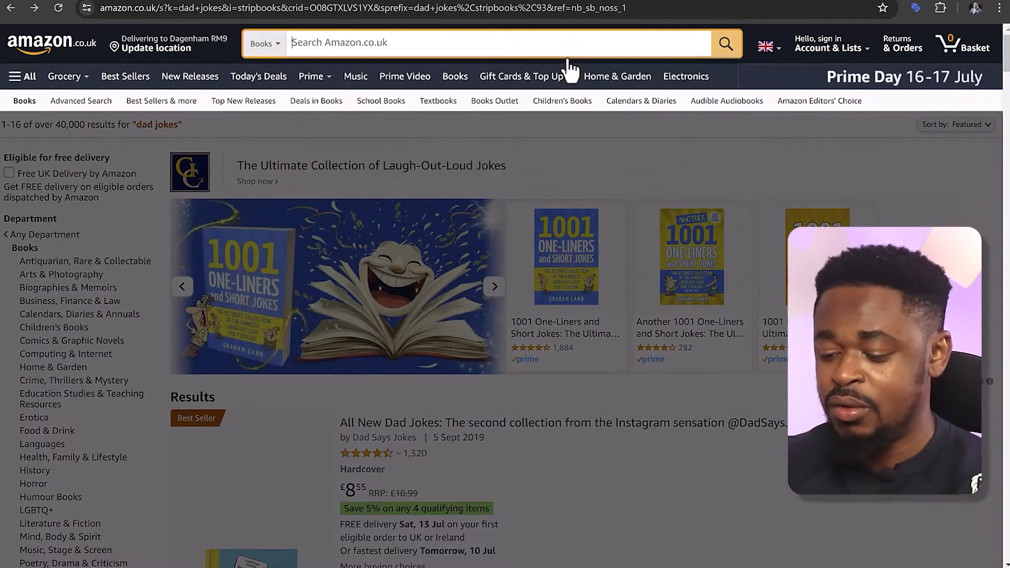
type("dad")
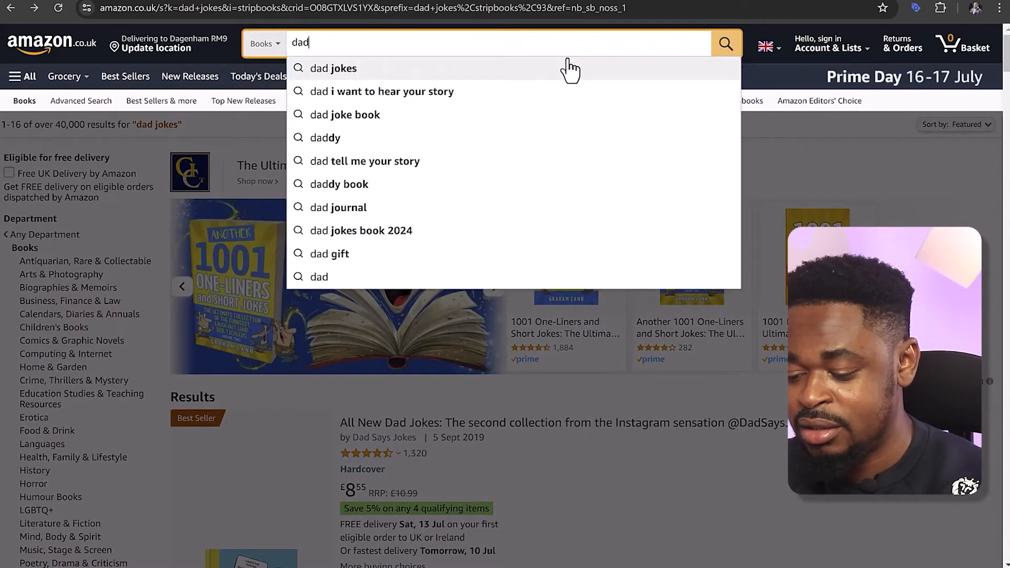
type(" j")
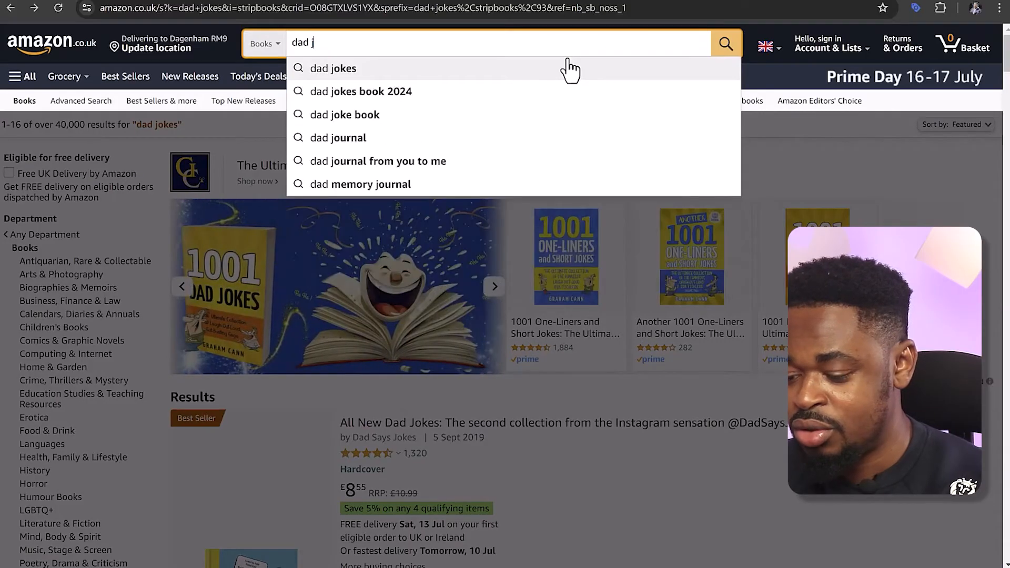
type("ok")
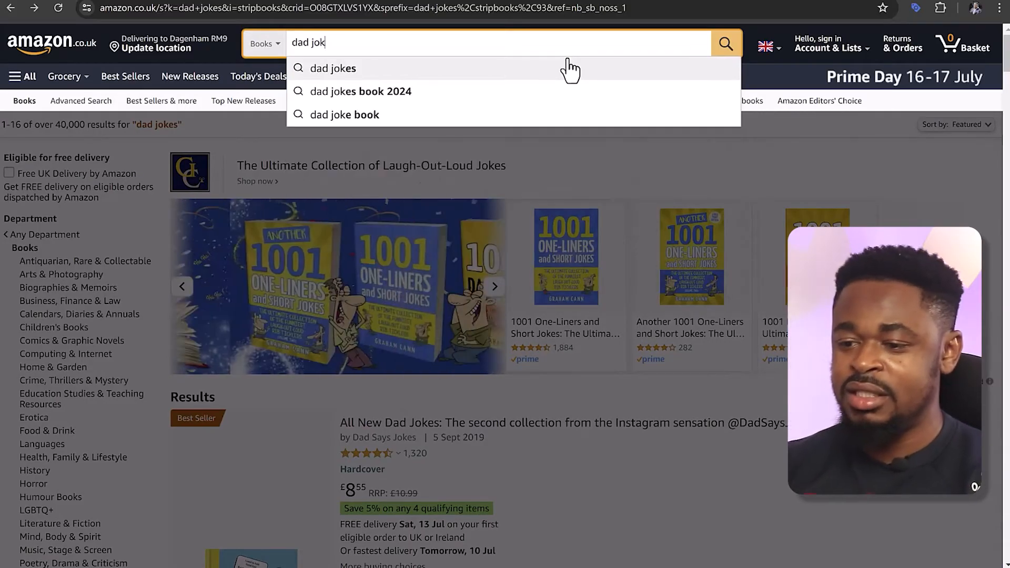
key("BackSpace")
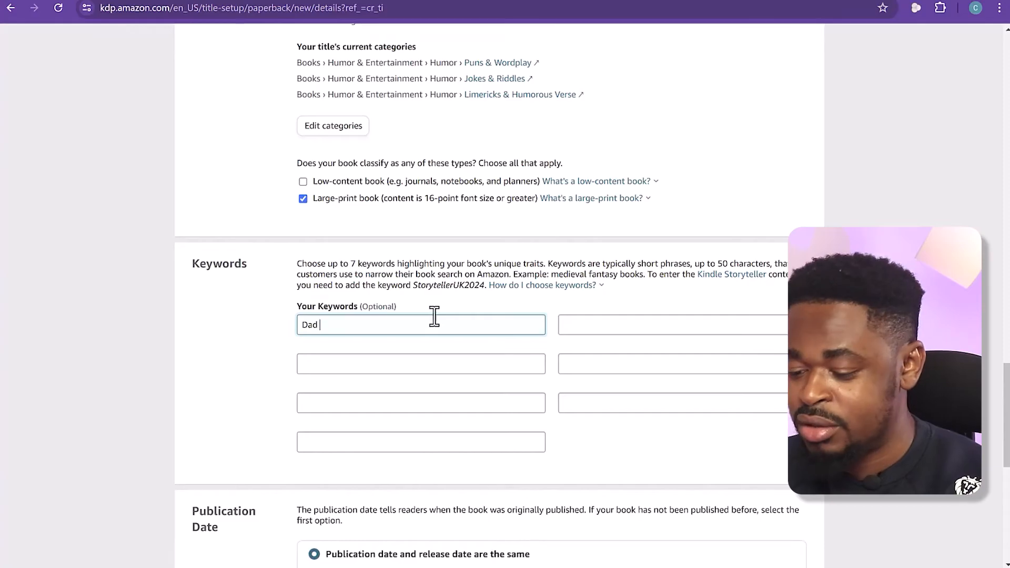
Return to the Amazon KDP details and enter "Dad jokes" and "dad joke book" as the first two keywords
key("Tab")
type("da")
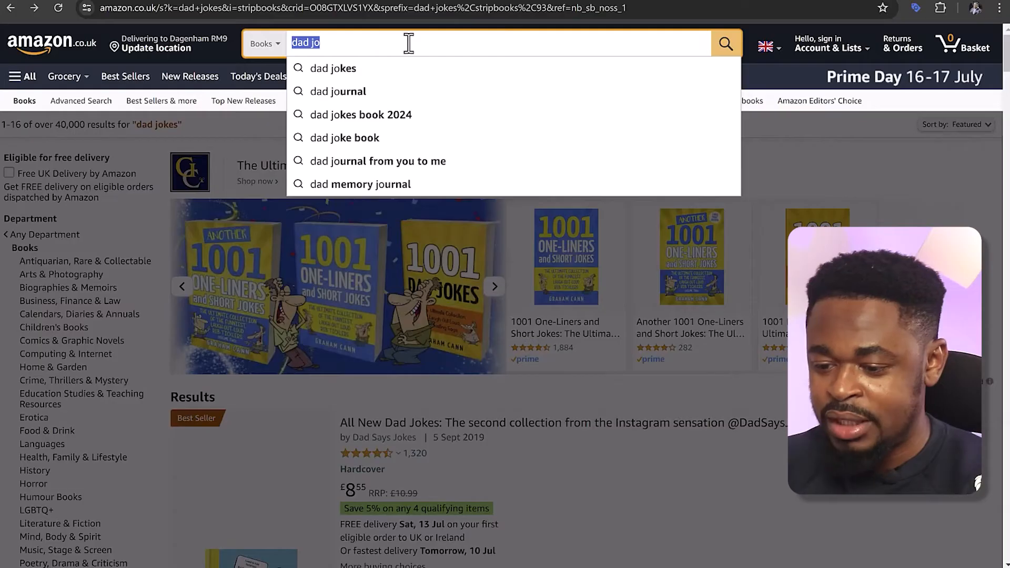
Switch to Amazon.co.uk and look up book search suggestions for "jokes", "joke book" and "pun book"
key("BackSpace")
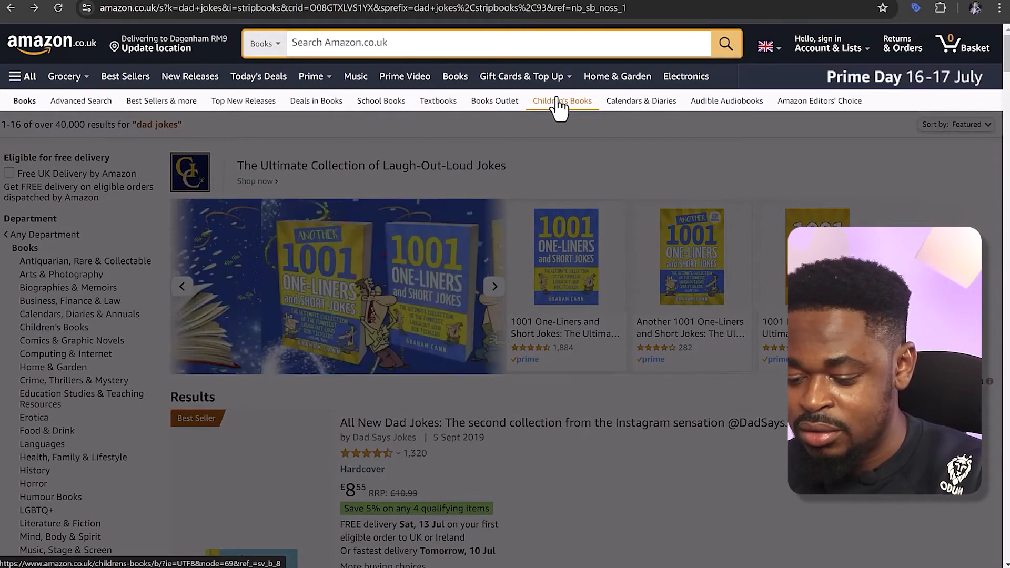
type("jokes")
key("BackSpace")
key("BackSpace")
key("BackSpace")
key("BackSpace")
key("BackSpace")
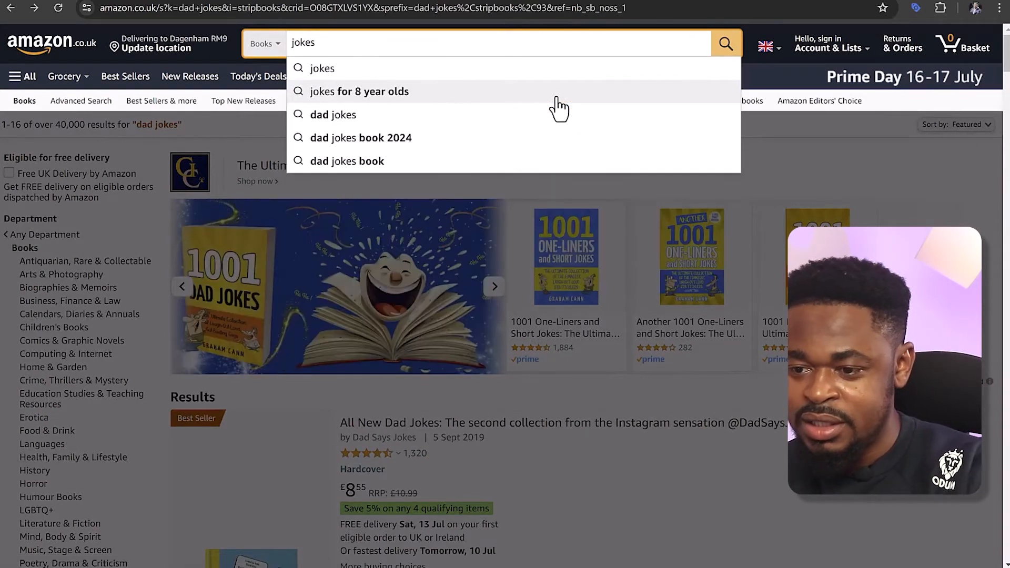
type("joke book")
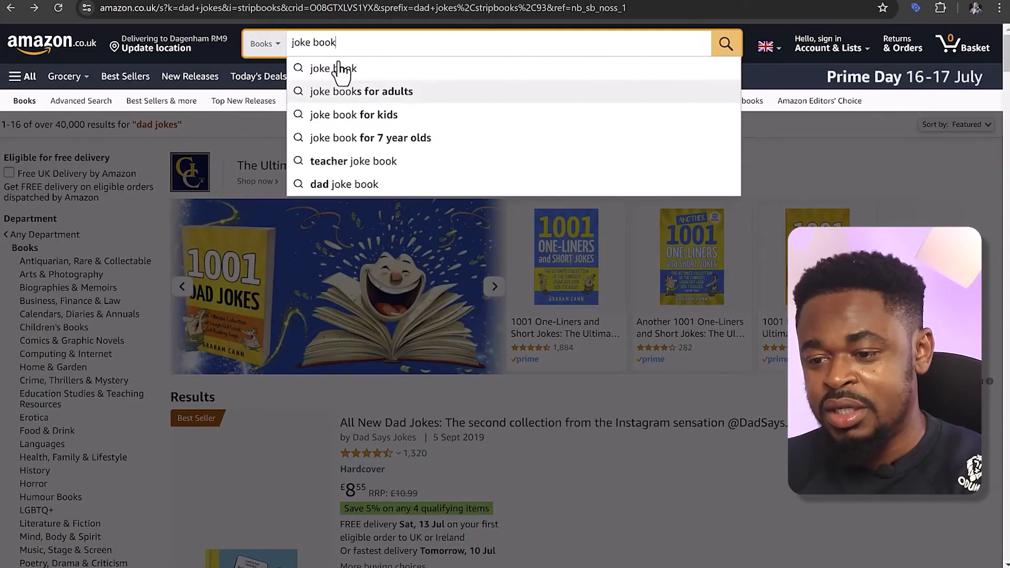
double_click(312, 43)
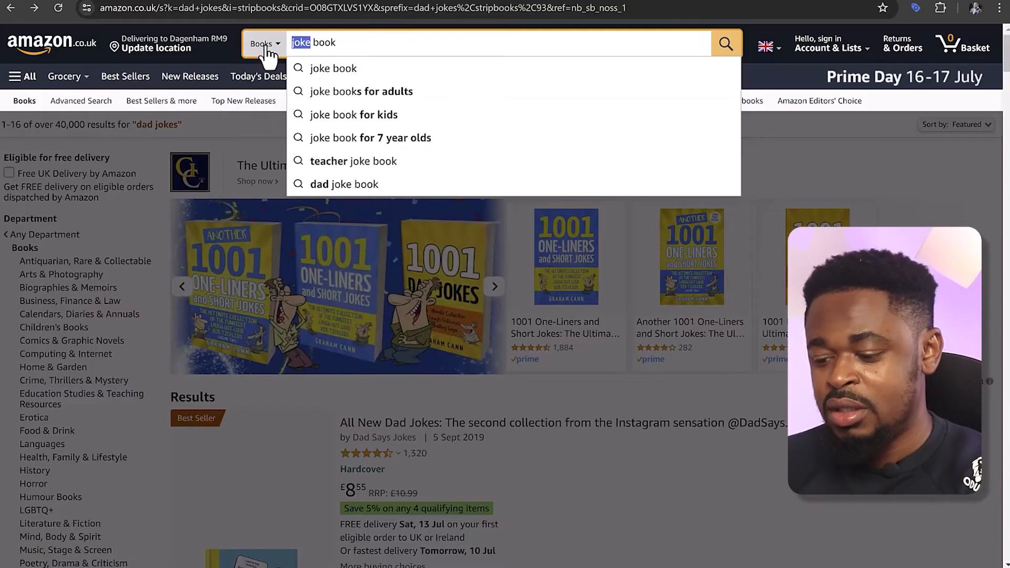
type("pun")
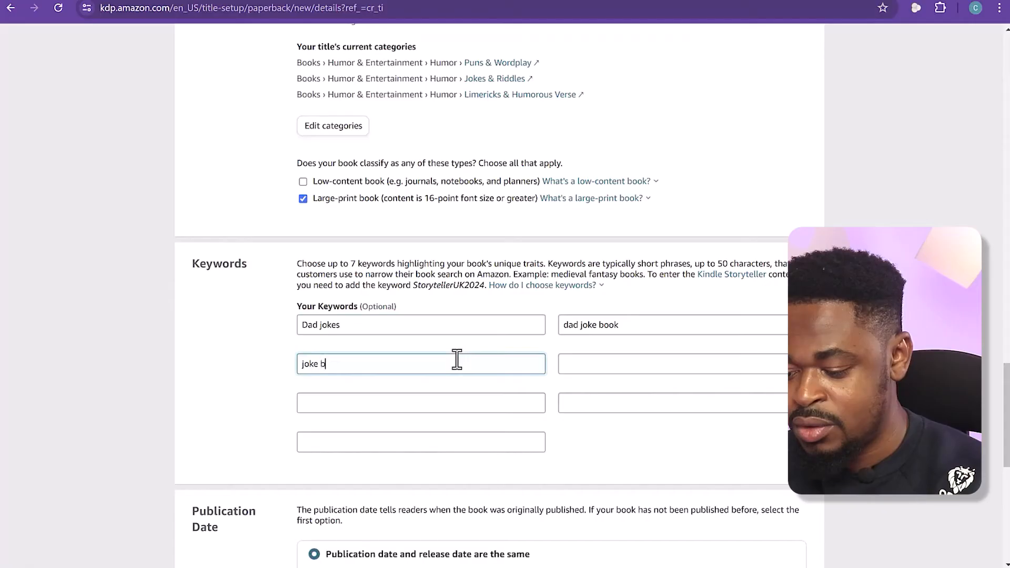
Return to the Amazon KDP details and add the keywords "joke book", "joke book for adult", "pun book" and "book of puns"
type("oo")
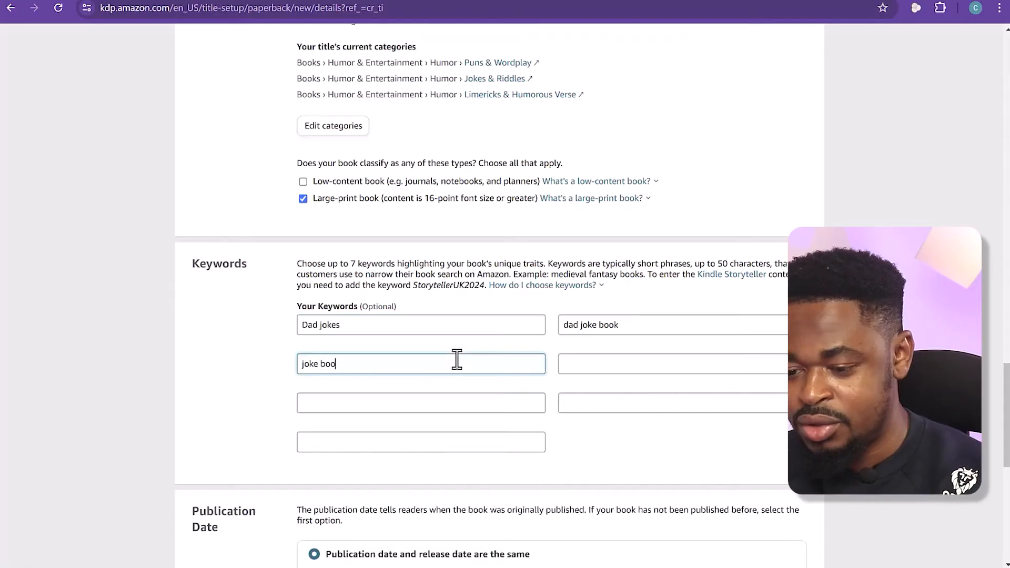
key("Tab")
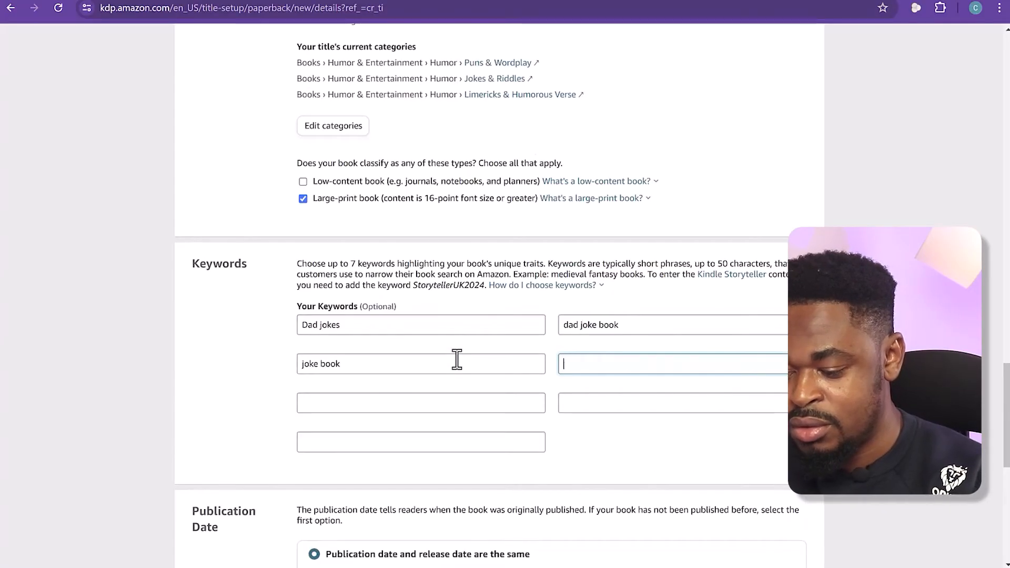
type("joke book fo")
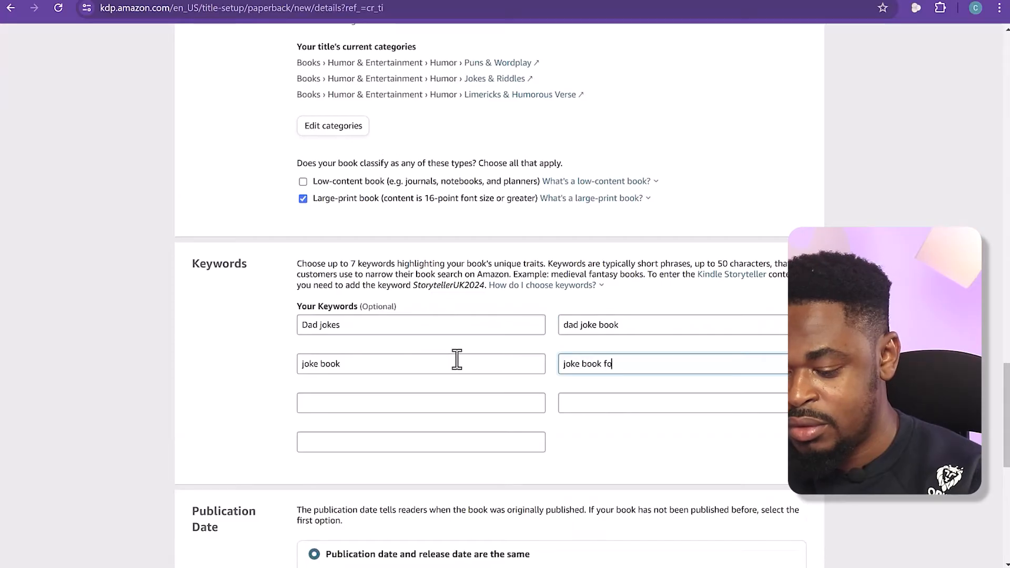
type("r adult")
key("Tab")
type("pun ")
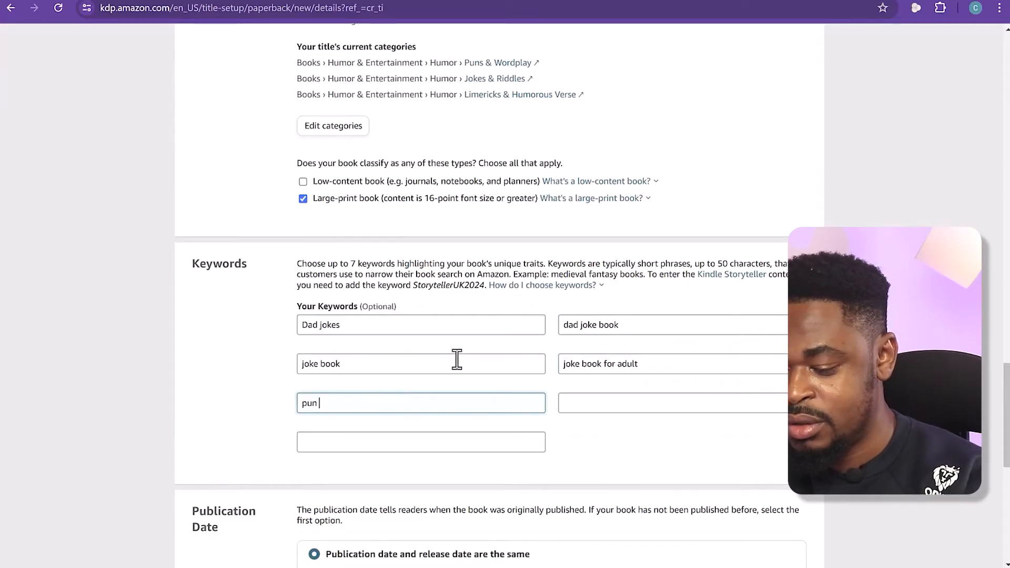
type("book")
key("Tab")
type("book of")
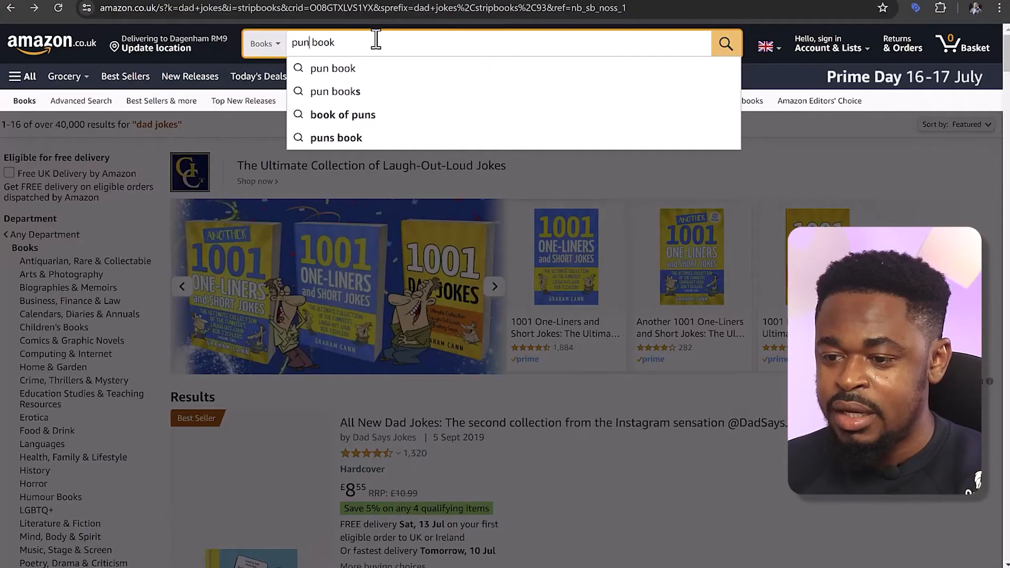
Look up humor book suggestions on Amazon.co.uk and enter "humour books" as the seventh keyword in Amazon KDP
triple_click(376, 41)
type("humor books")
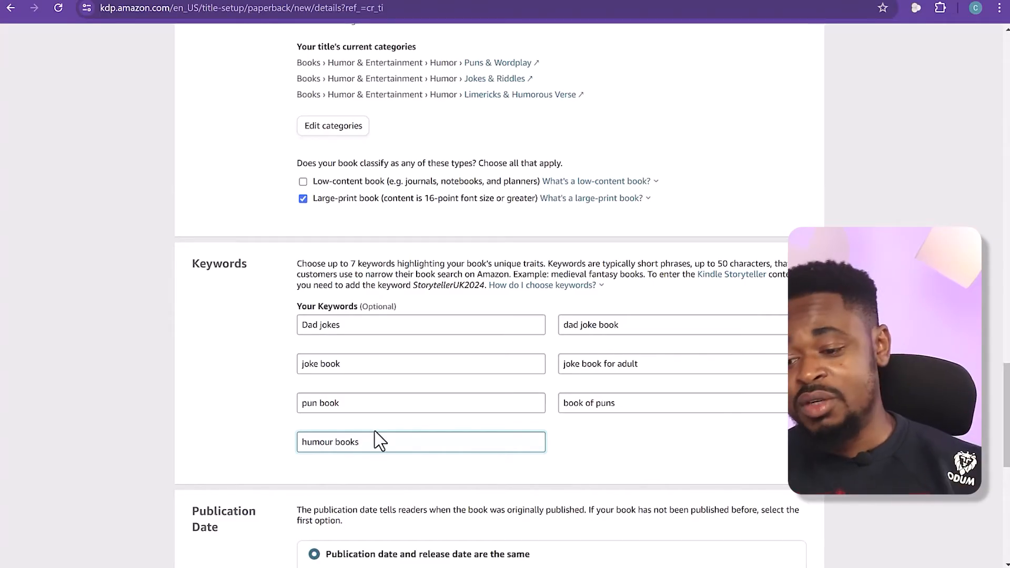
scroll(415, 388, "down", 2)
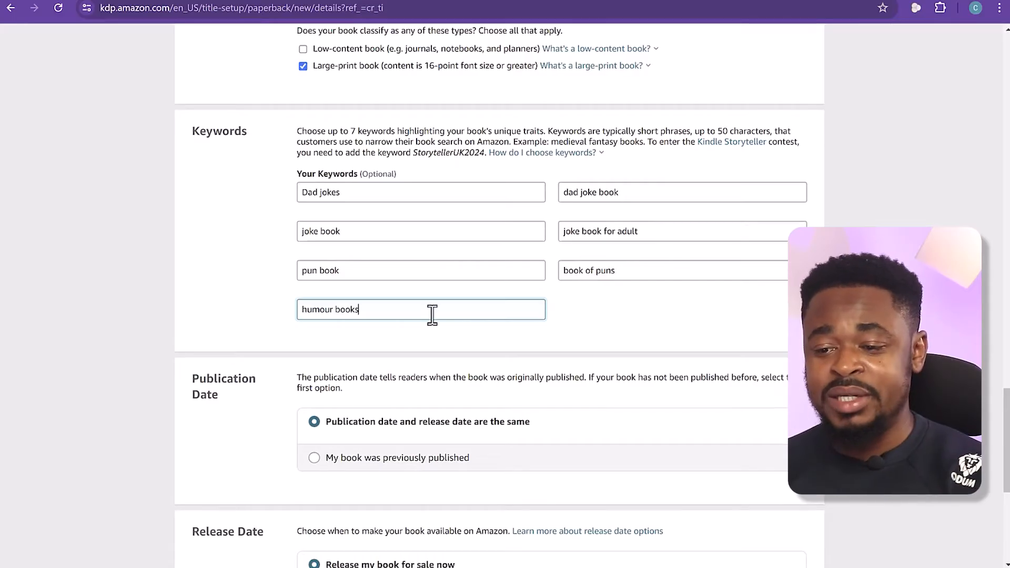
left_click(594, 312)
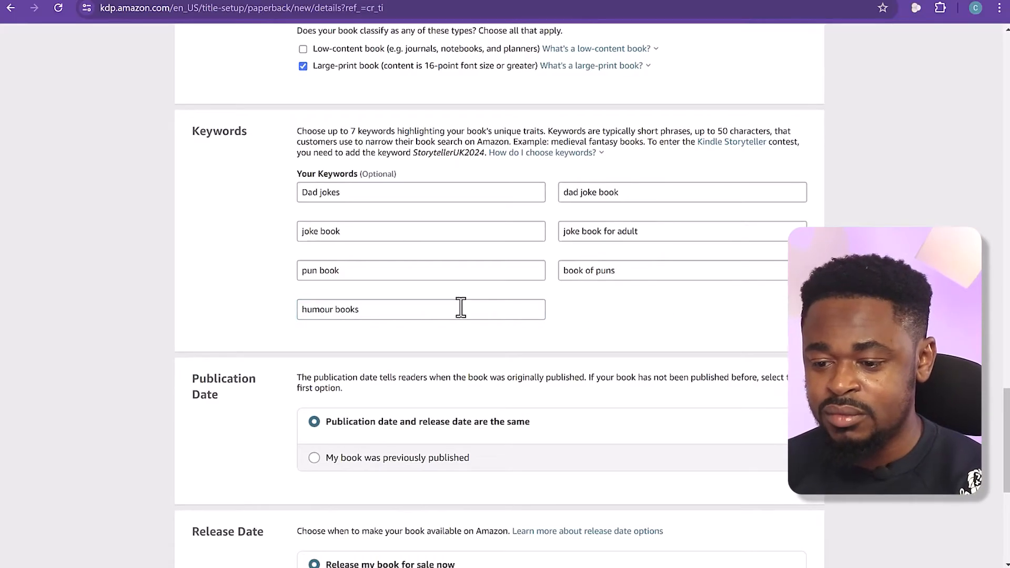
Keep the same publication and release date with immediate release, and save the details to continue to the paperback content
scroll(253, 275, "down", 1)
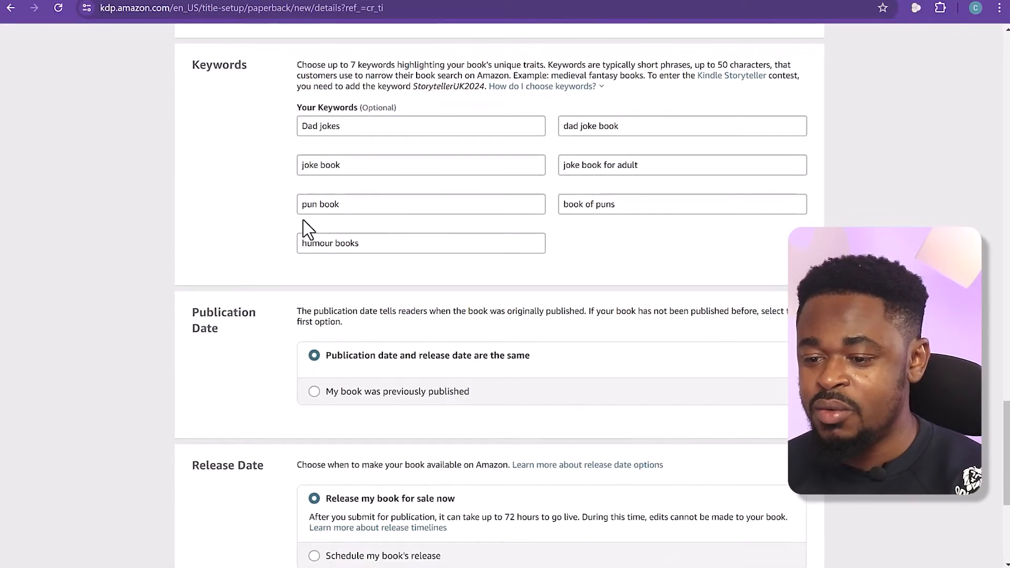
scroll(254, 208, "down", 1)
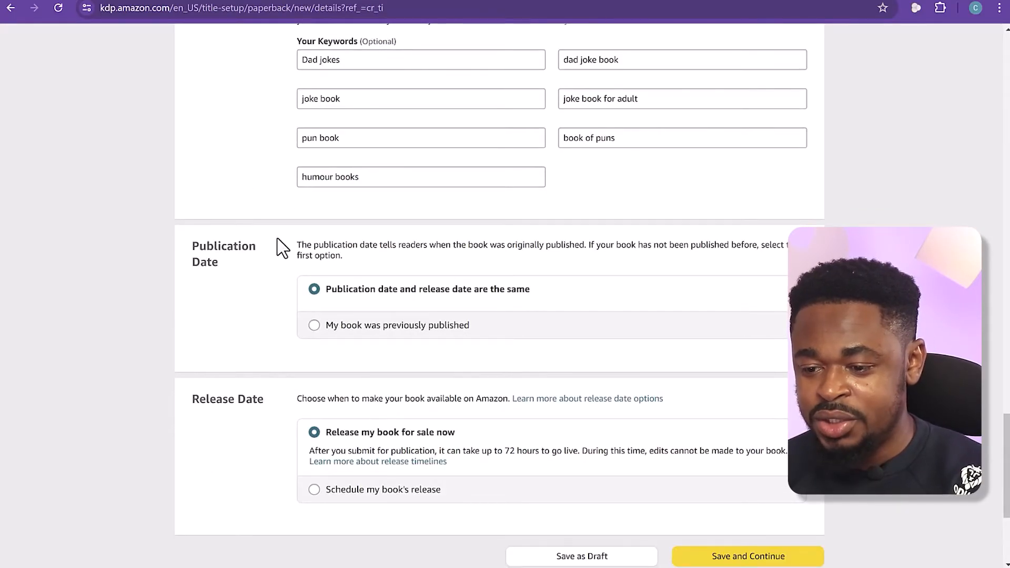
left_click_drag(300, 247, 356, 263)
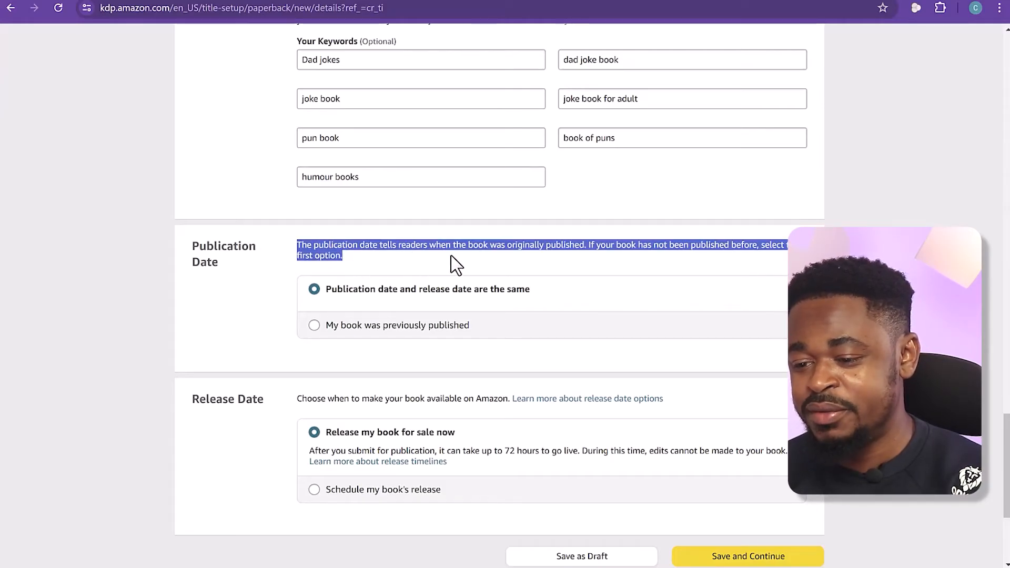
left_click(234, 297)
scroll(234, 302, "down", 4)
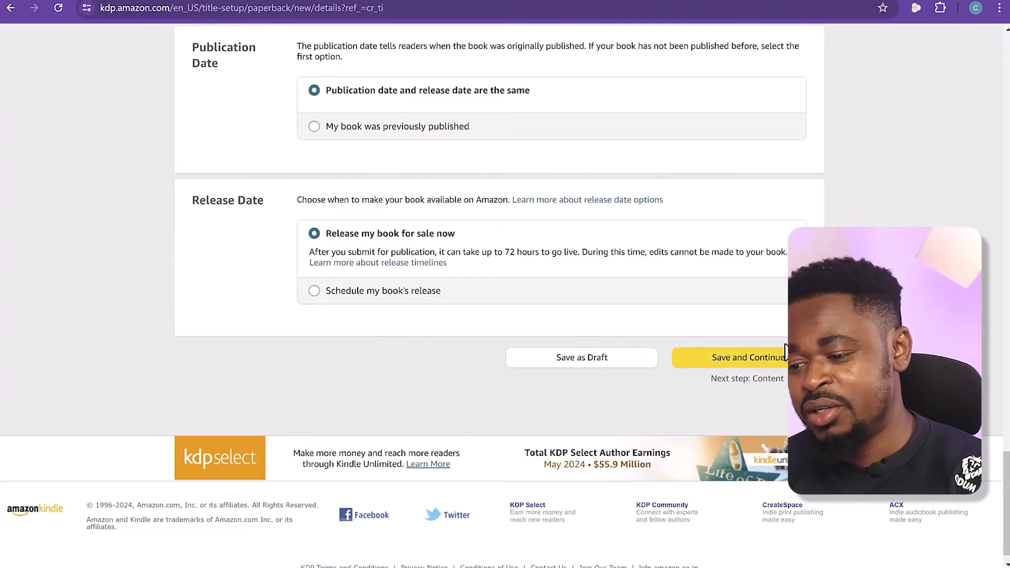
left_click(757, 363)
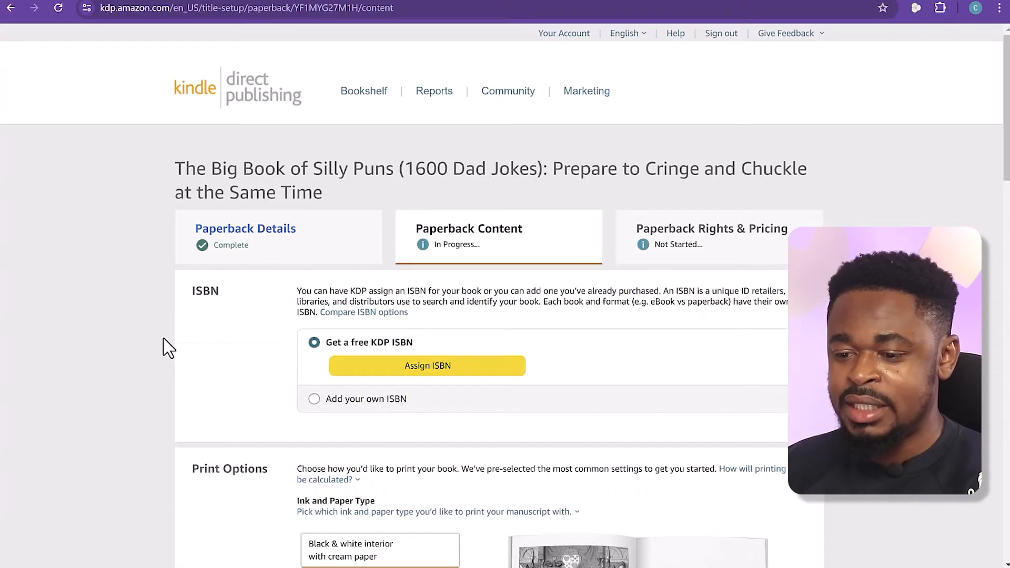
Choose the free KDP ISBN option, read its distribution terms and assign the ISBN to the paperback
left_click(314, 342)
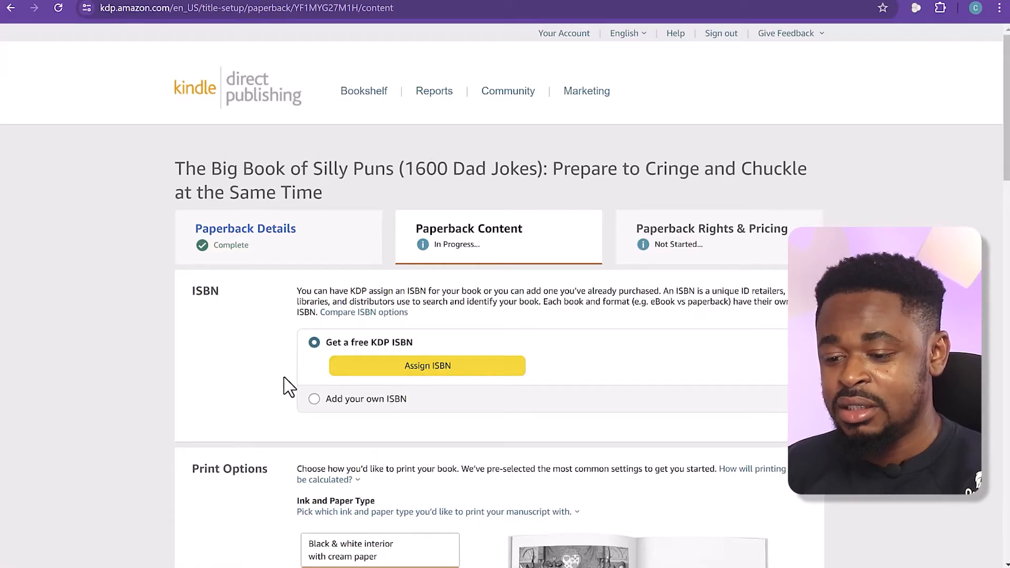
scroll(289, 386, "down", 1)
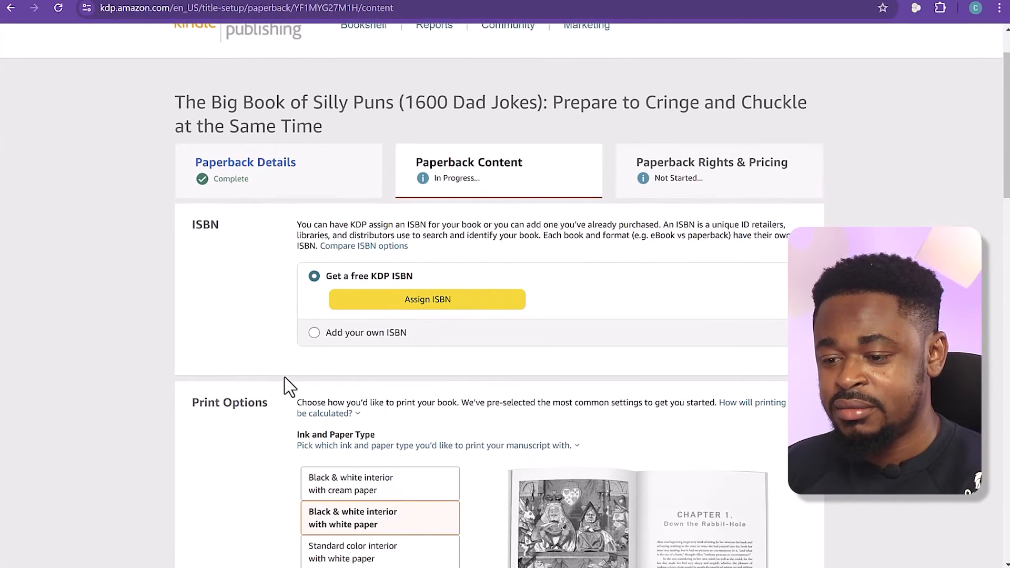
left_click(368, 309)
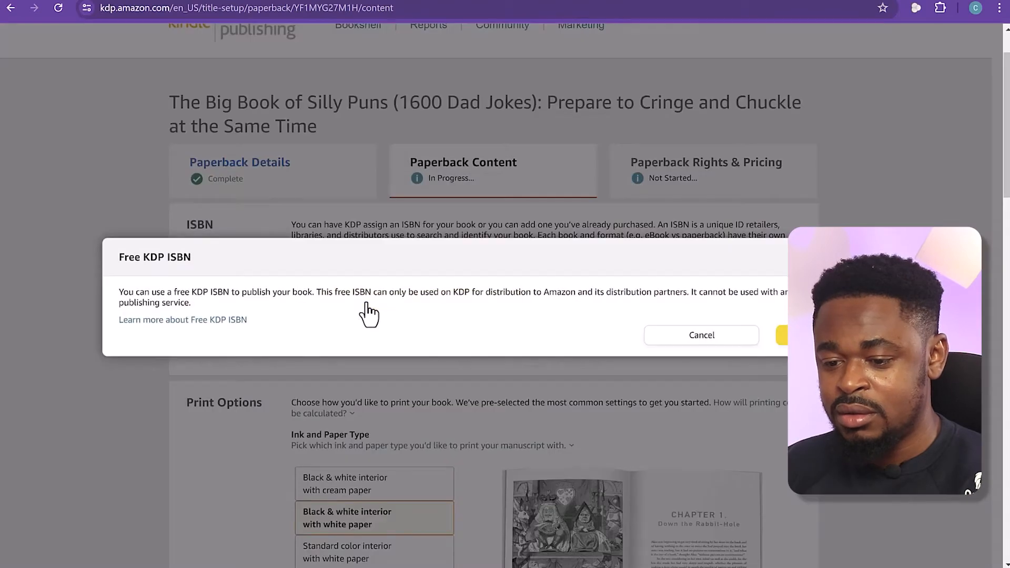
left_click_drag(144, 292, 789, 293)
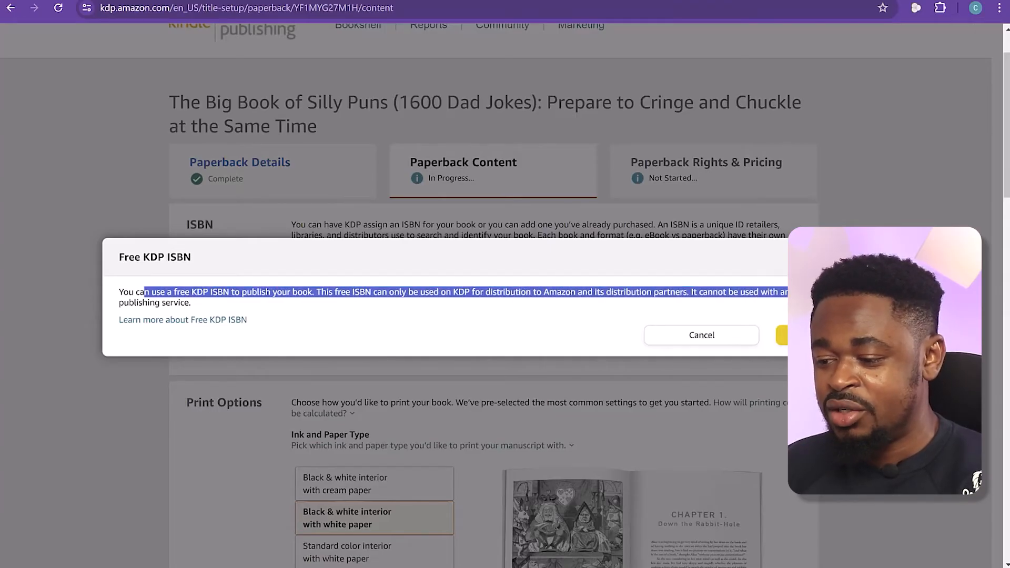
left_click(784, 335)
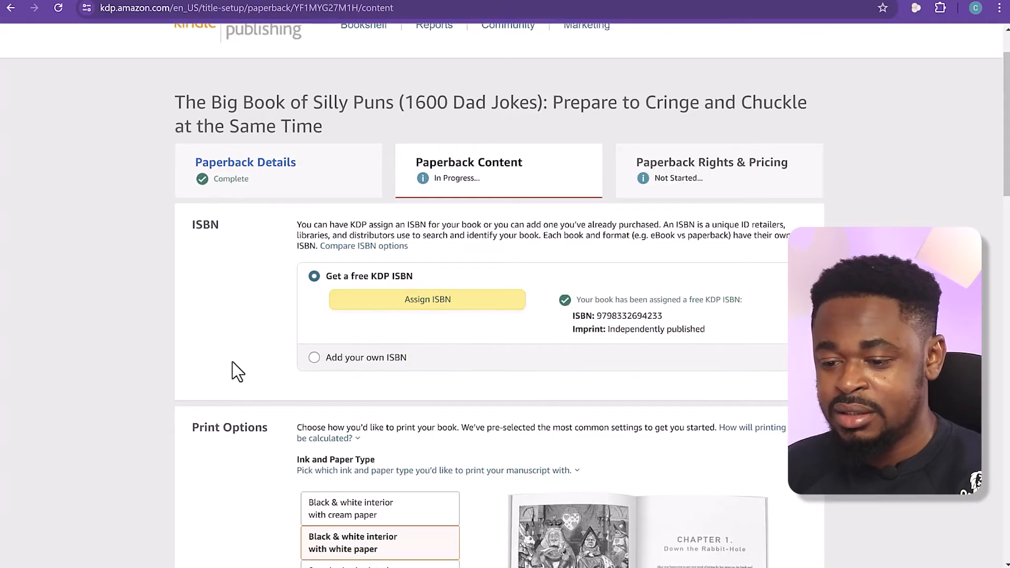
Examine the print options, including how printing cost is calculated and the explanation of ink and paper types
scroll(237, 361, "down", 4)
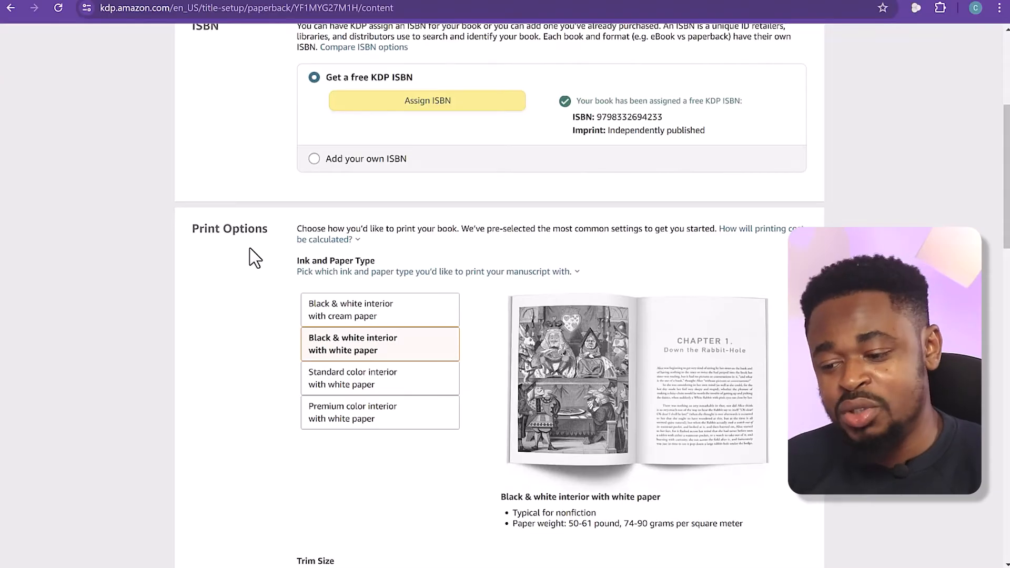
scroll(269, 288, "down", 10)
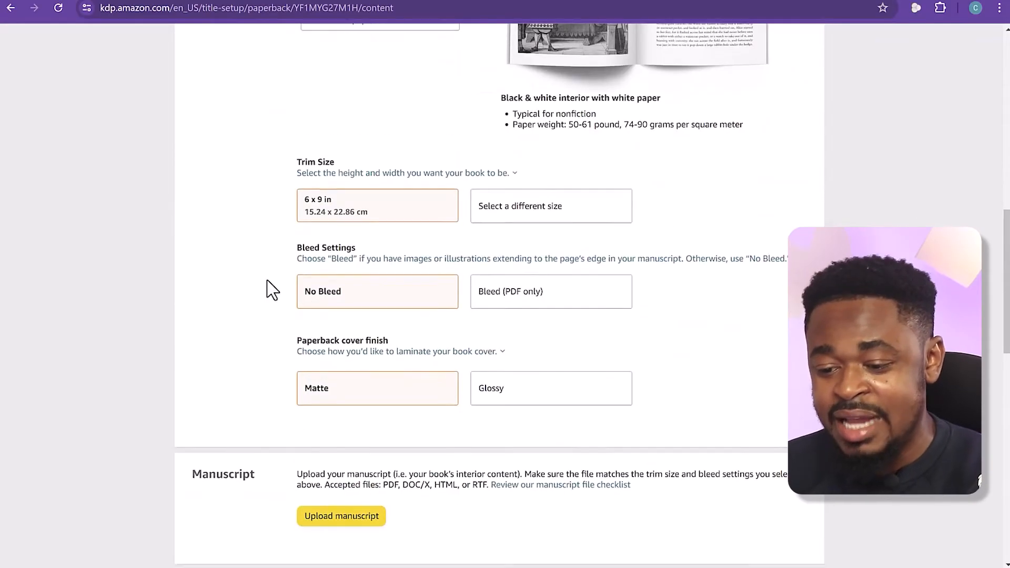
scroll(269, 289, "up", 9)
left_click(324, 174)
left_click_drag(234, 164, 221, 163)
left_click(298, 163)
left_click_drag(298, 162, 685, 162)
mouse_move(747, 168)
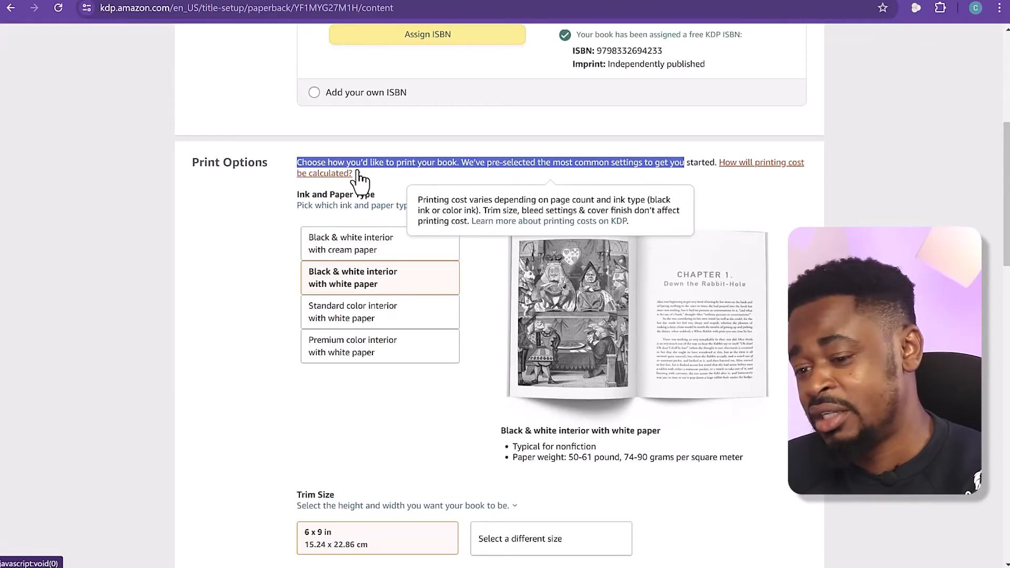
left_click(246, 219)
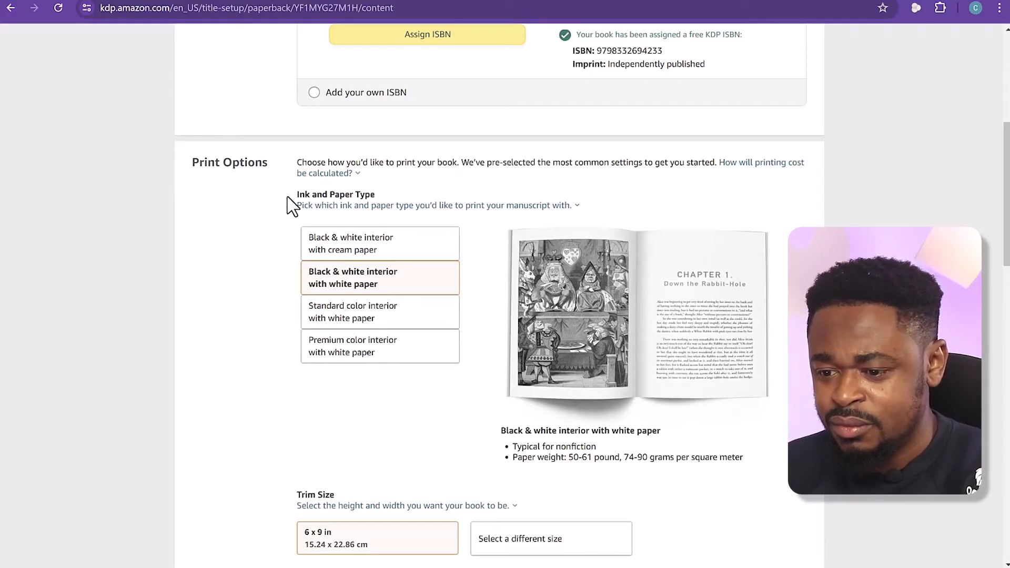
left_click(333, 176)
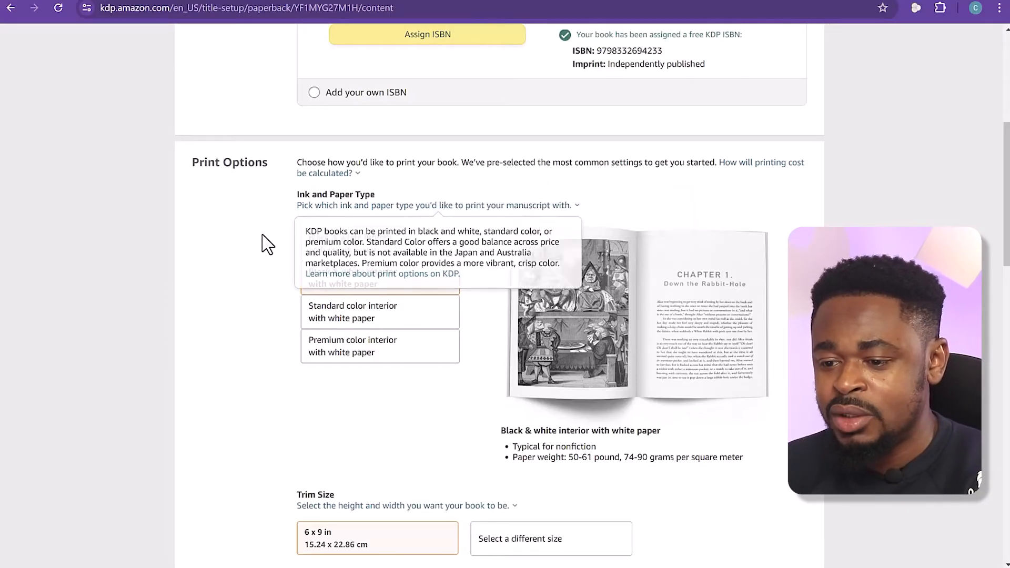
mouse_move(336, 216)
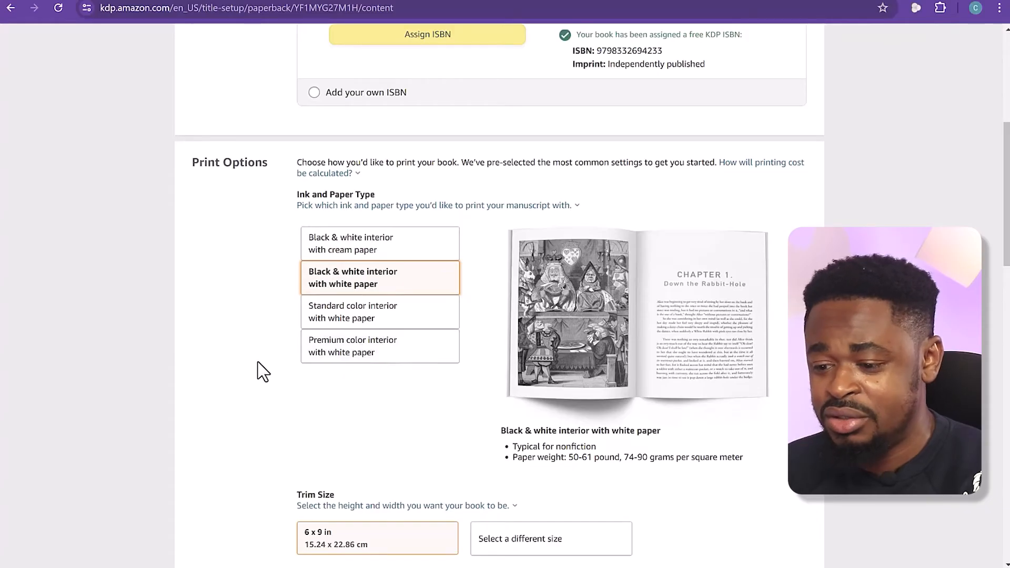
Read the trim size guidance on resizing the manuscript and open the linked manuscript template help page
scroll(261, 369, "down", 3)
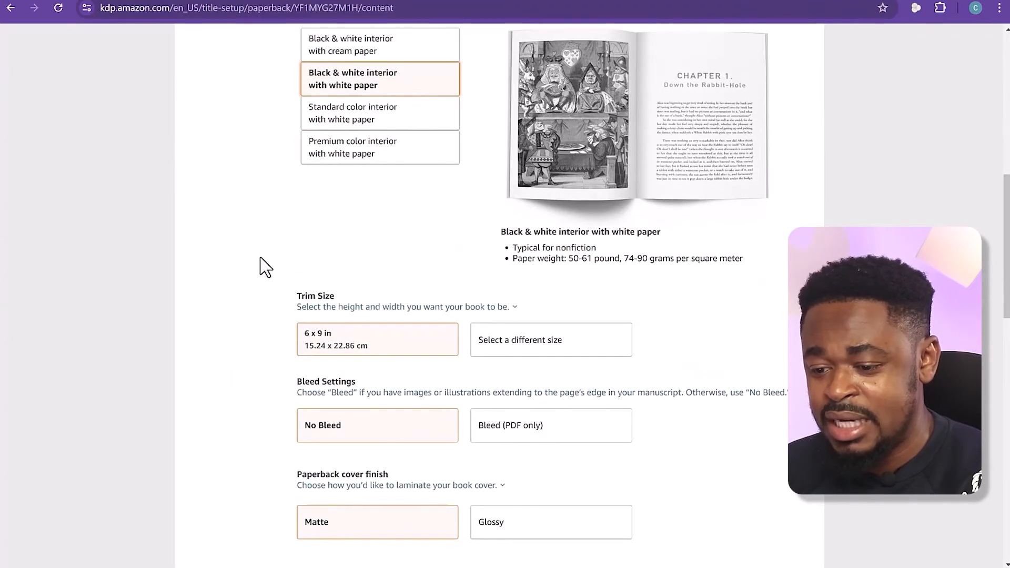
scroll(265, 267, "down", 1)
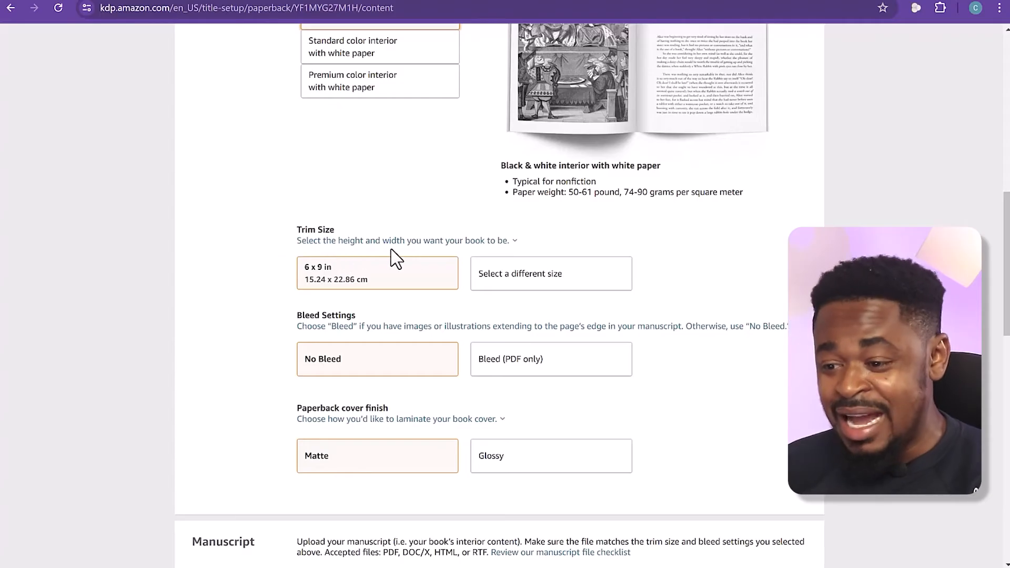
scroll(412, 254, "up", 1)
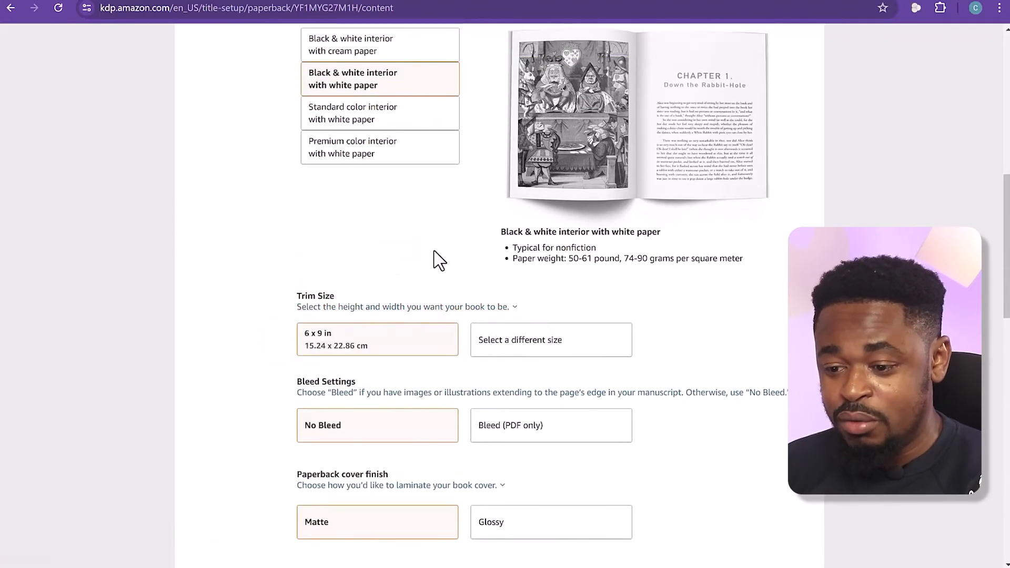
left_click(368, 309)
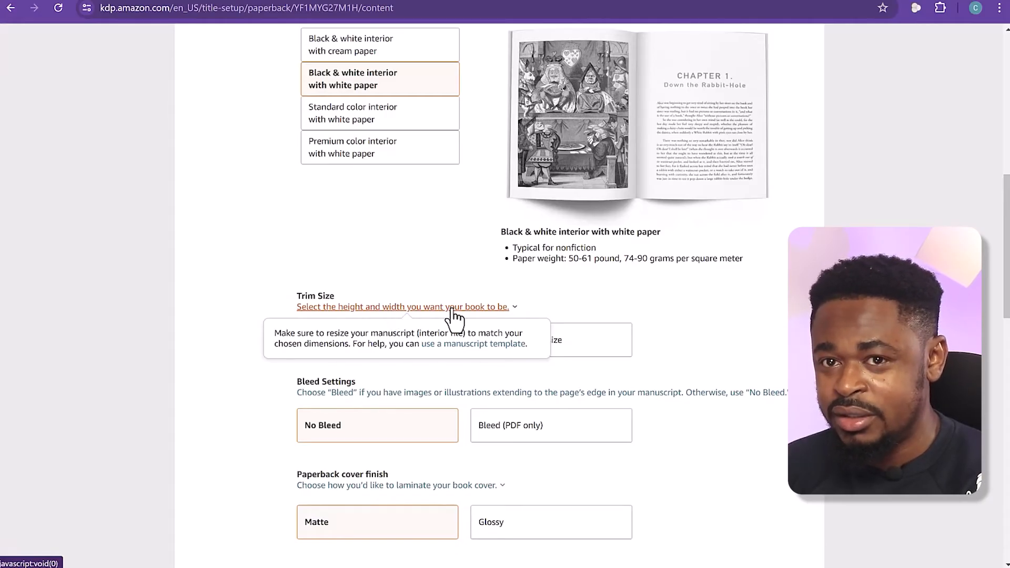
left_click_drag(330, 335, 392, 345)
left_click(271, 337)
left_click(401, 343)
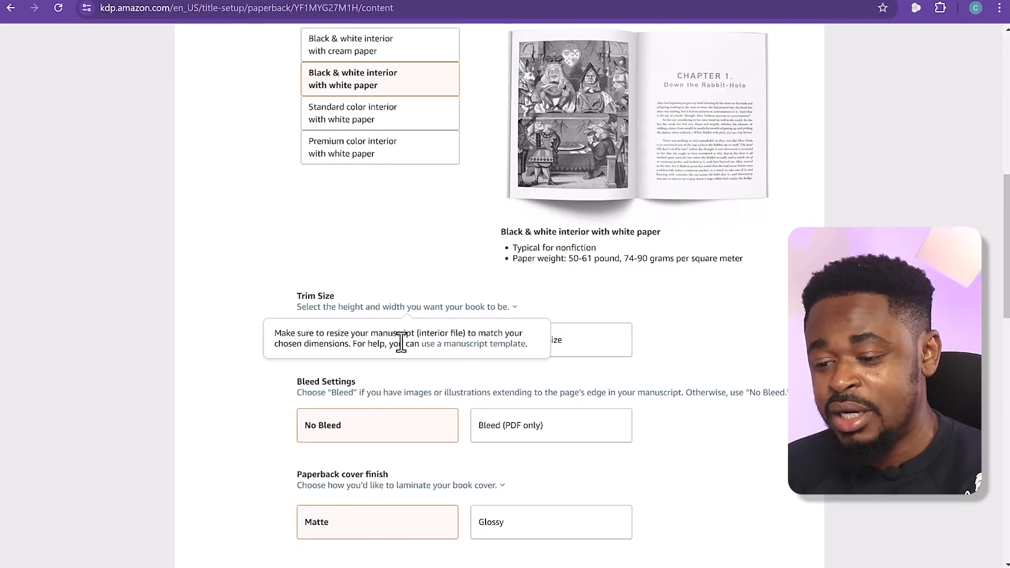
left_click(451, 345)
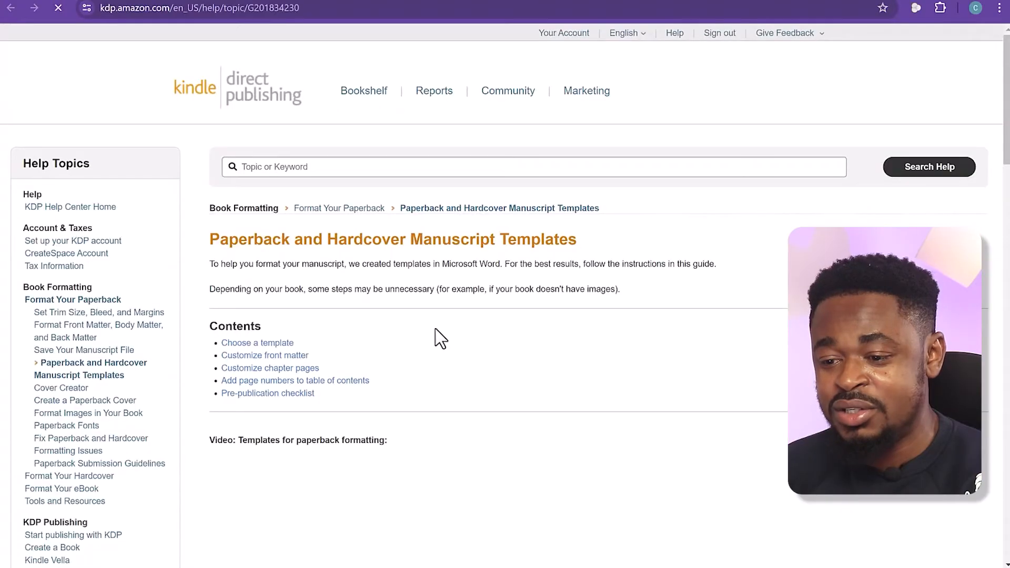
Download both the blank paperback manuscript templates and the templates with sample content, and check the recent downloads
scroll(425, 327, "down", 10)
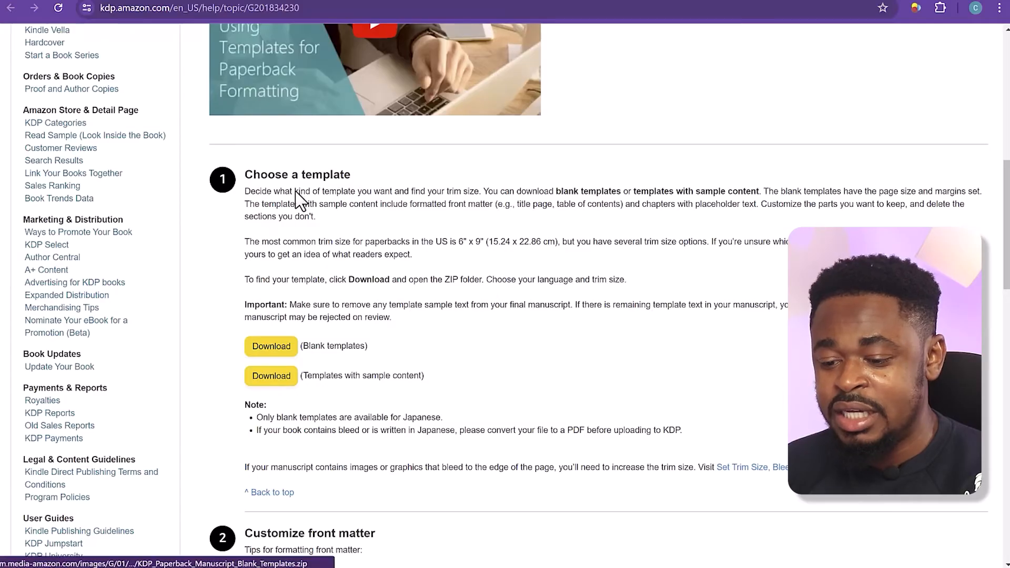
scroll(263, 195, "down", 4)
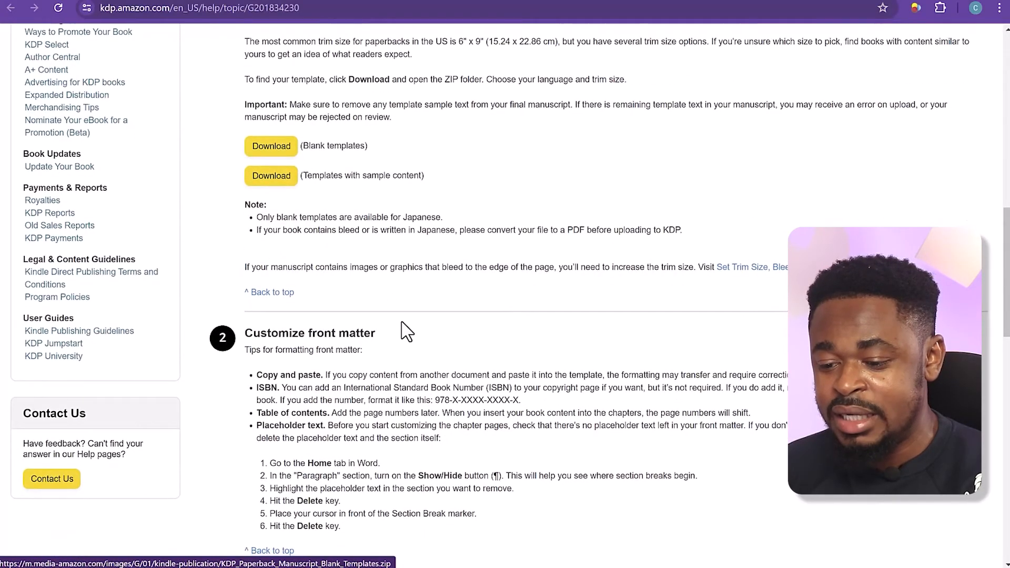
scroll(404, 332, "down", 8)
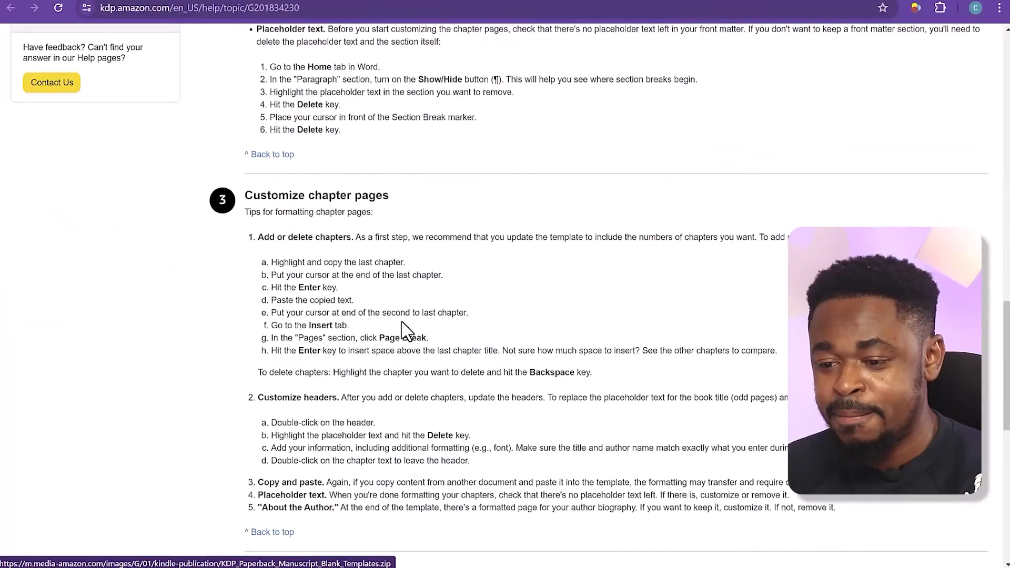
scroll(403, 331, "down", 8)
scroll(405, 330, "up", 20)
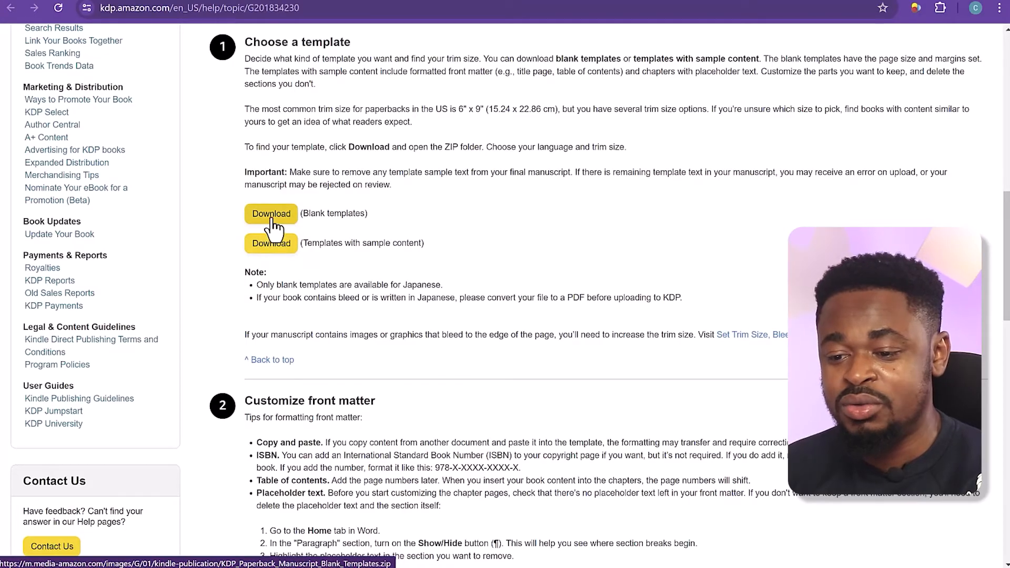
left_click(271, 221)
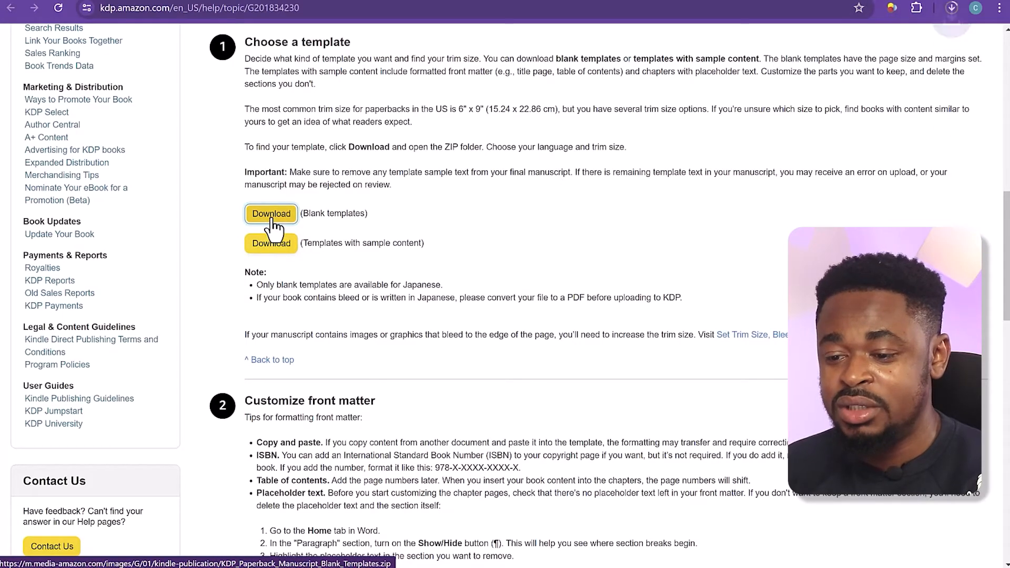
double_click(368, 218)
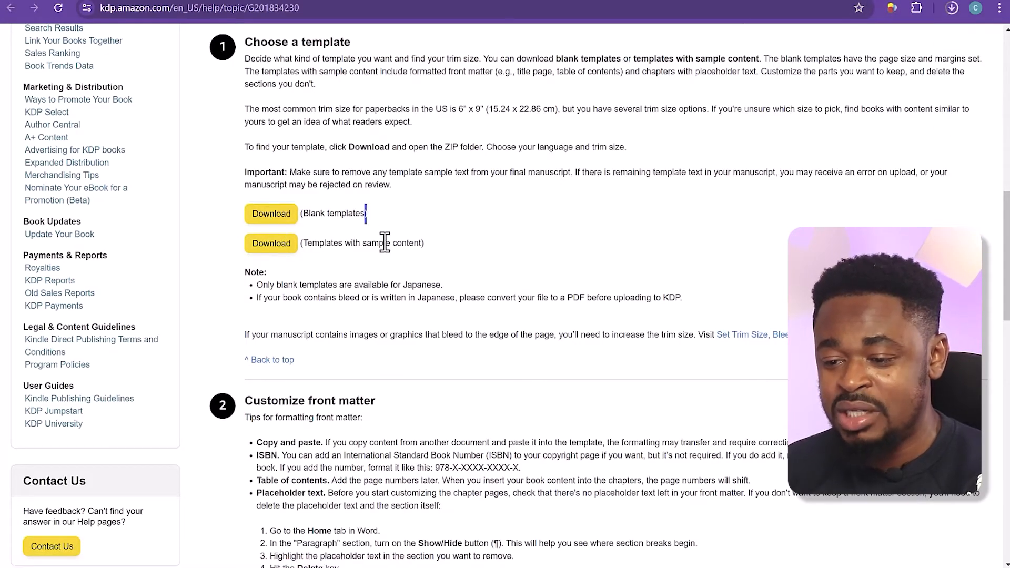
left_click(258, 248)
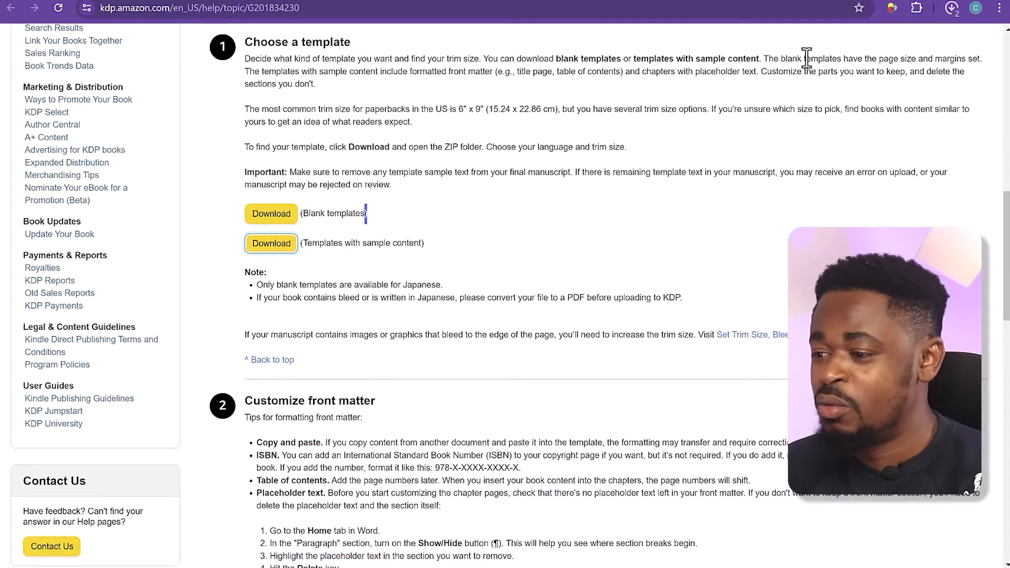
left_click(950, 11)
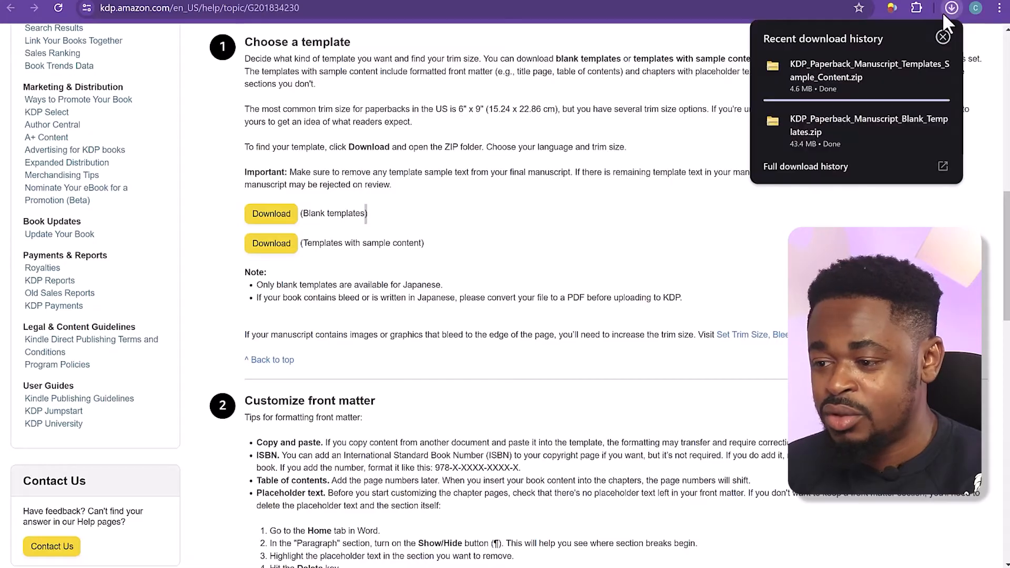
left_click(479, 110)
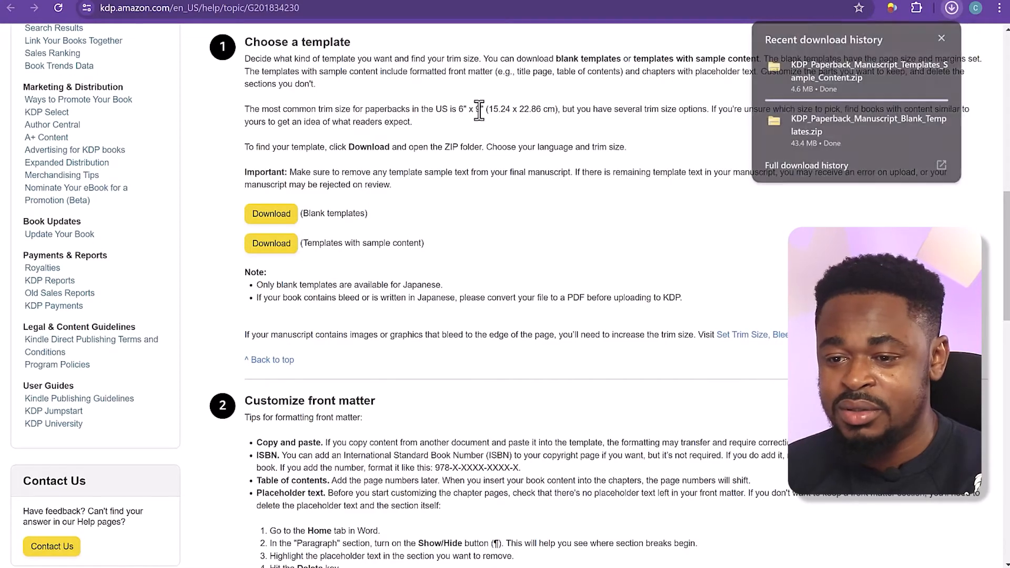
Return to the paperback content page and review the trim size, bleed and cover finish settings
left_click(92, 0)
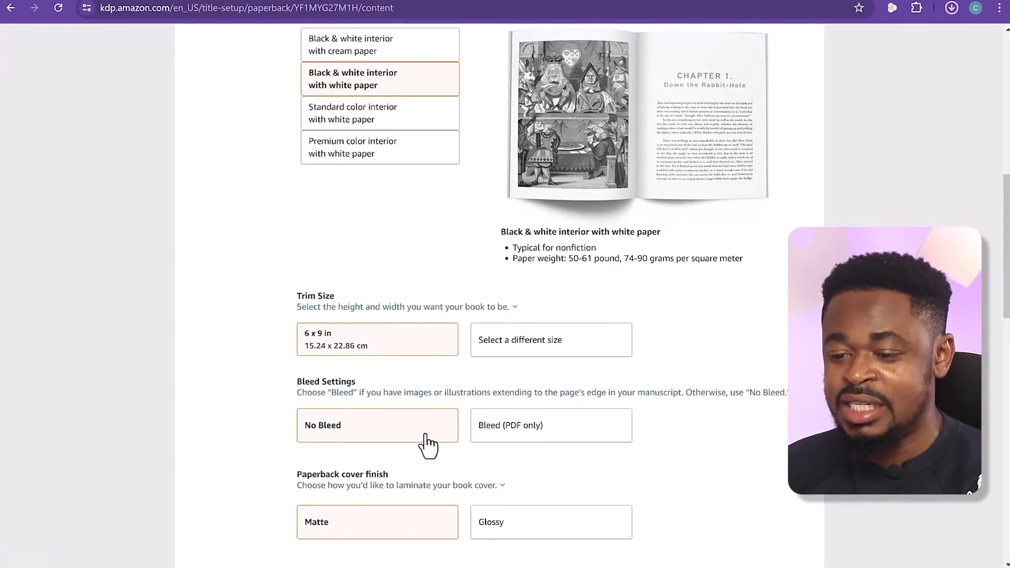
left_click(341, 305)
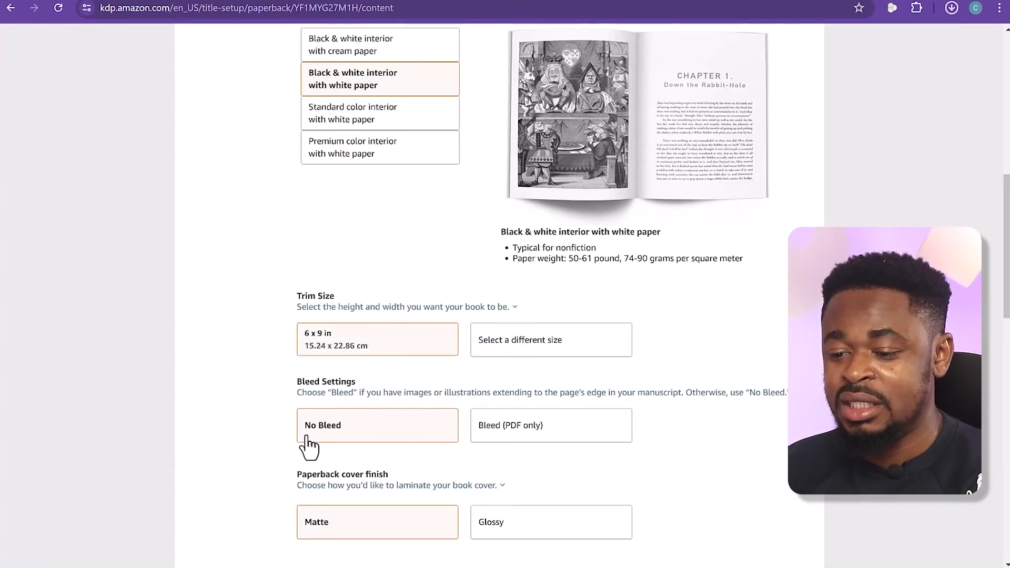
scroll(270, 402, "down", 1)
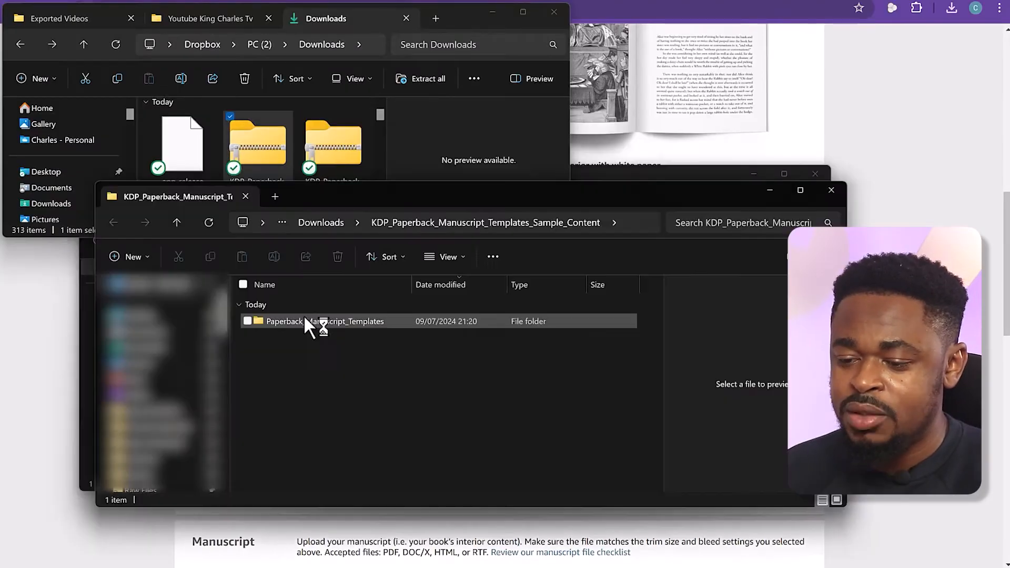
In File Explorer, browse the extracted sample-content templates to the English Word files by trim size, and return to the language archives
left_click(308, 323)
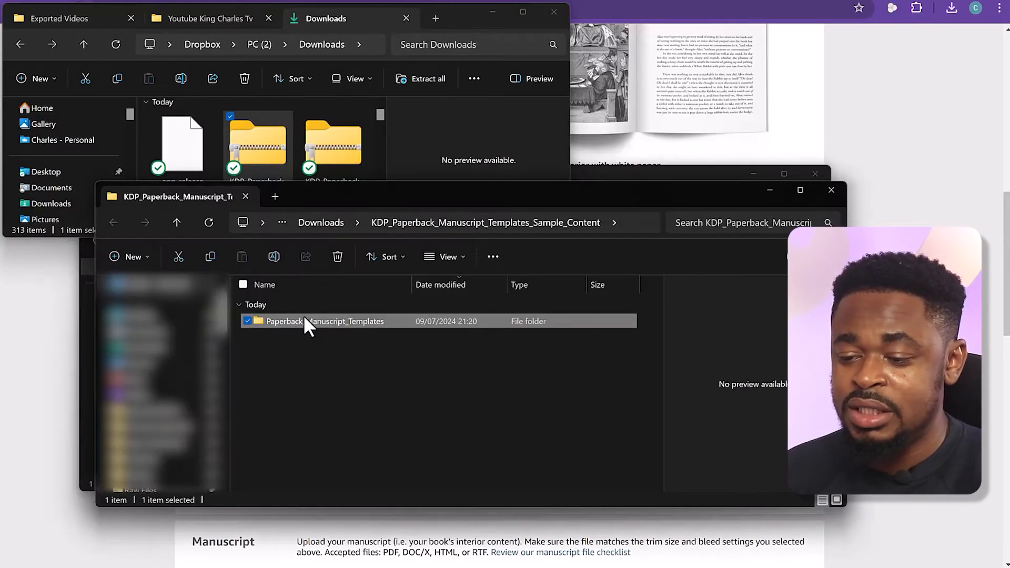
double_click(305, 319)
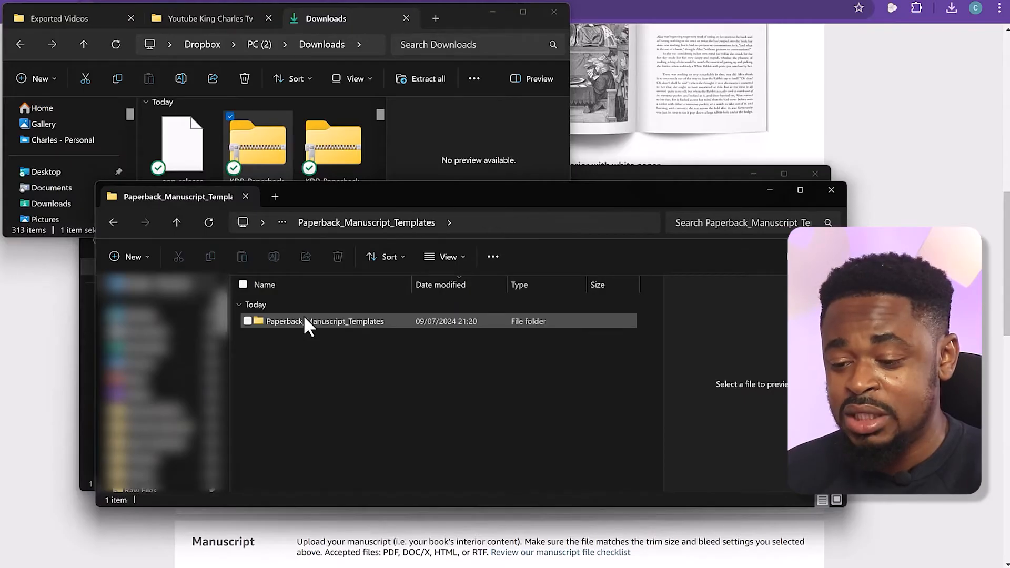
double_click(304, 318)
left_click(293, 376)
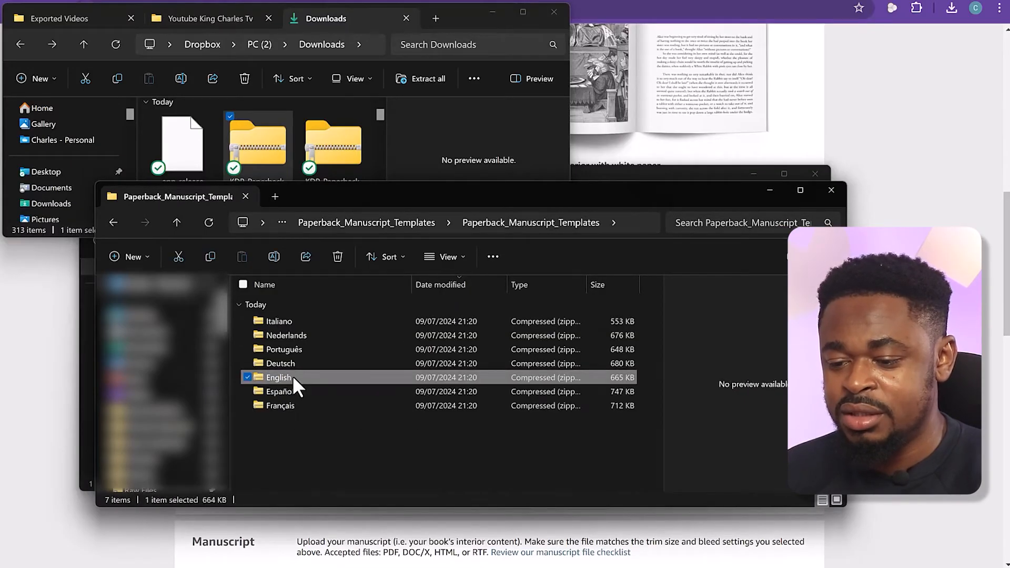
double_click(293, 376)
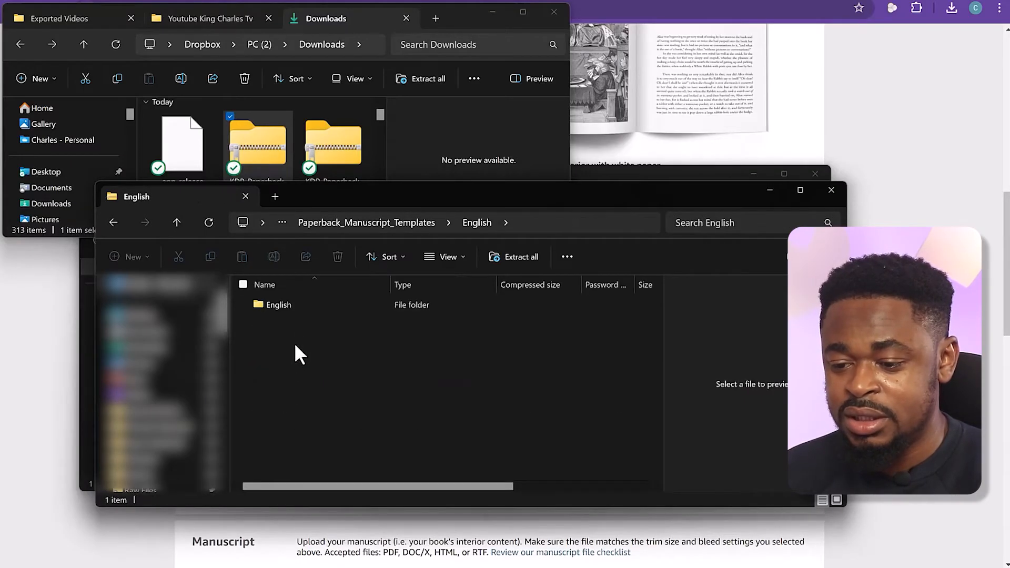
double_click(288, 306)
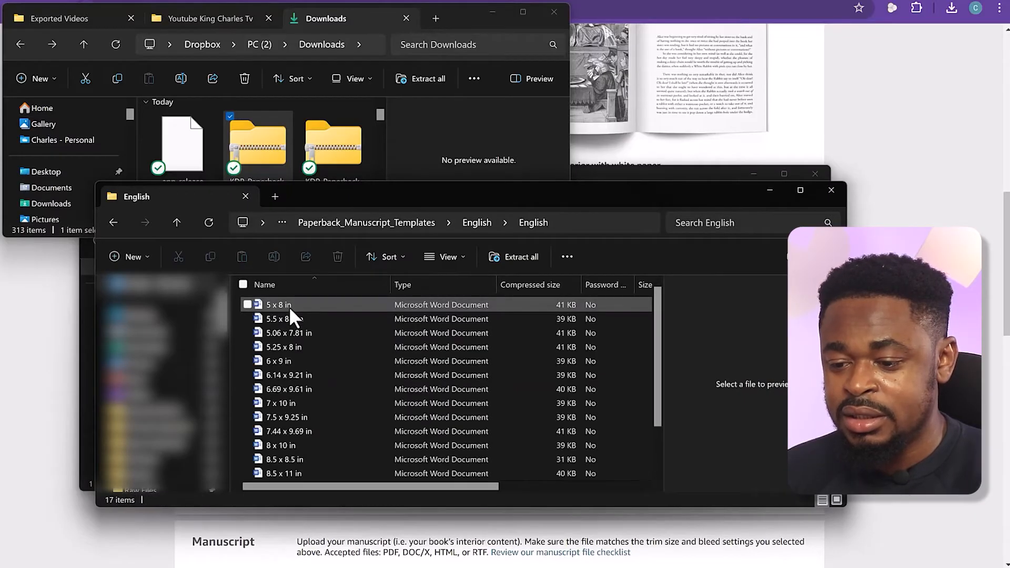
left_click(105, 223)
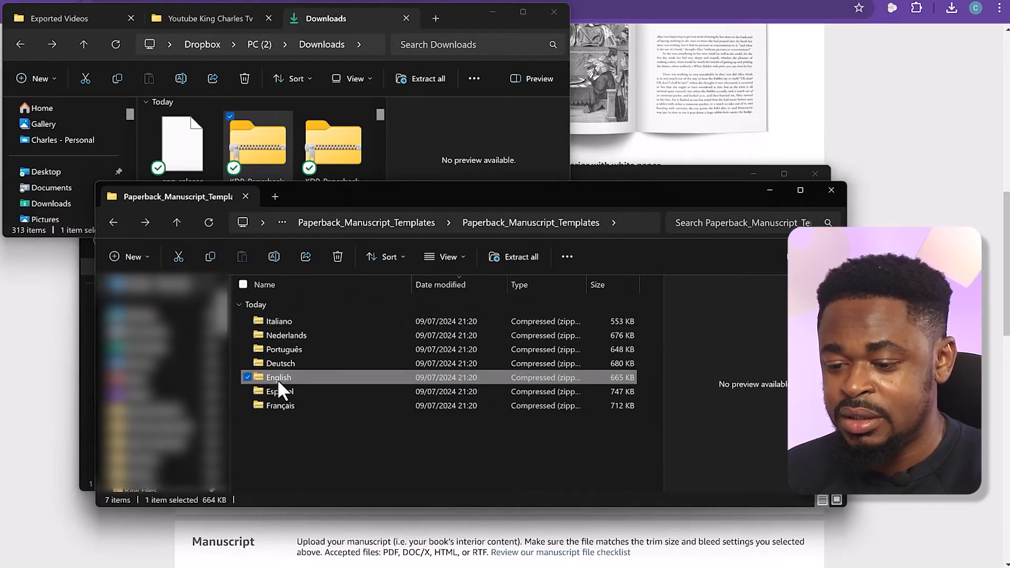
Extract the English archives of both the sample-content templates and the blank paperback templates, showing the extracted files when complete
right_click(277, 377)
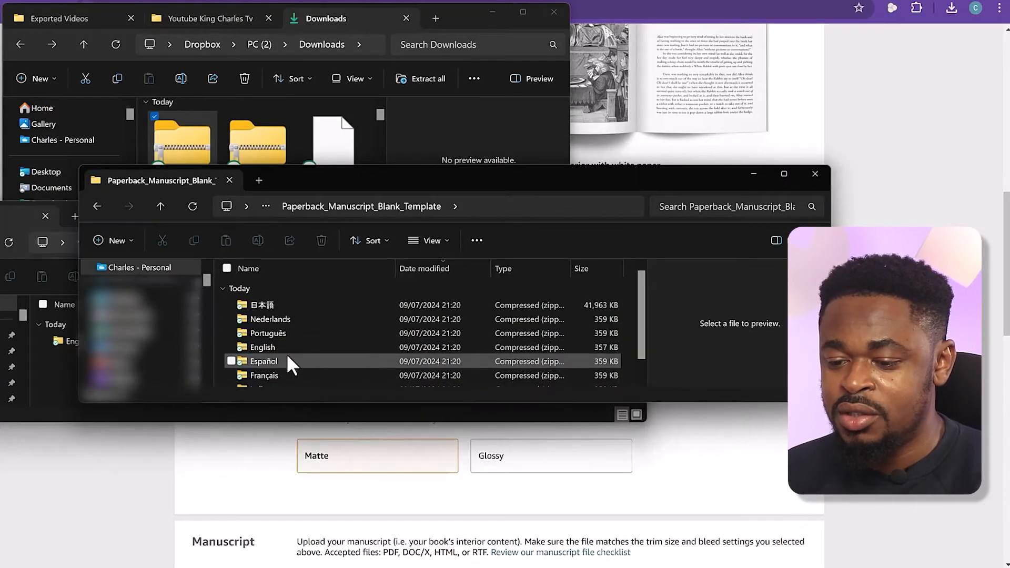
scroll(268, 325, "up", 1)
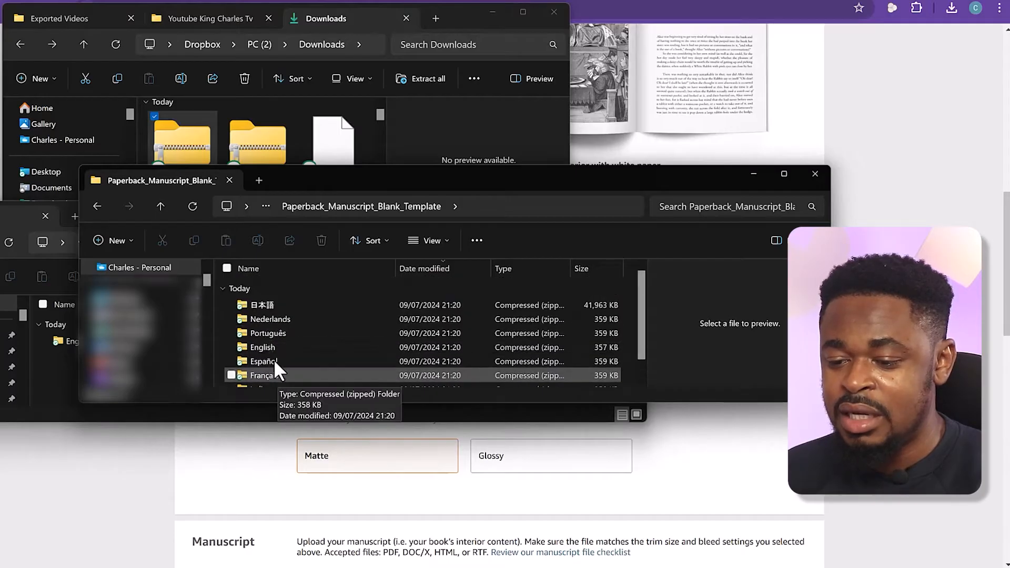
right_click(276, 349)
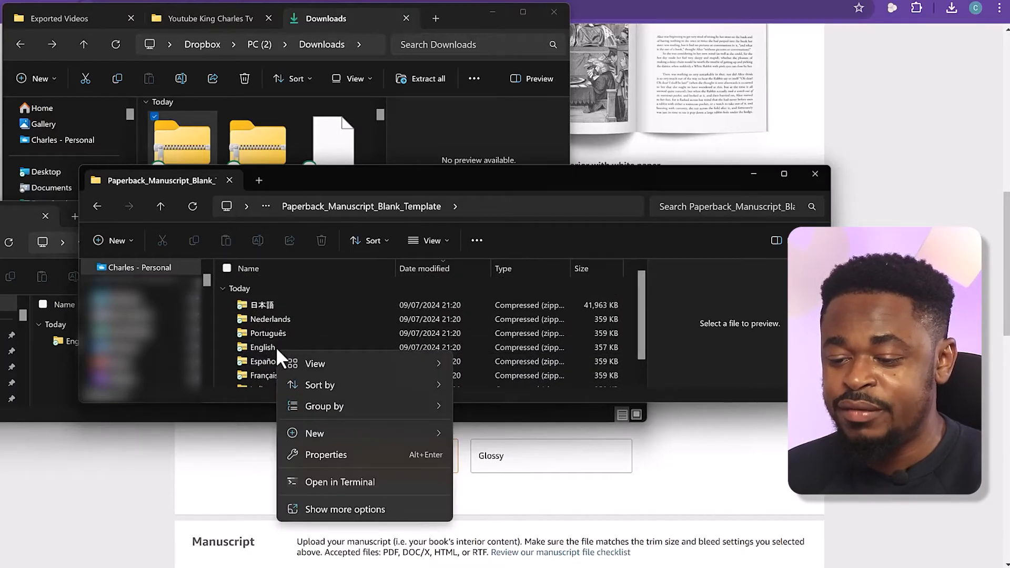
mouse_move(356, 433)
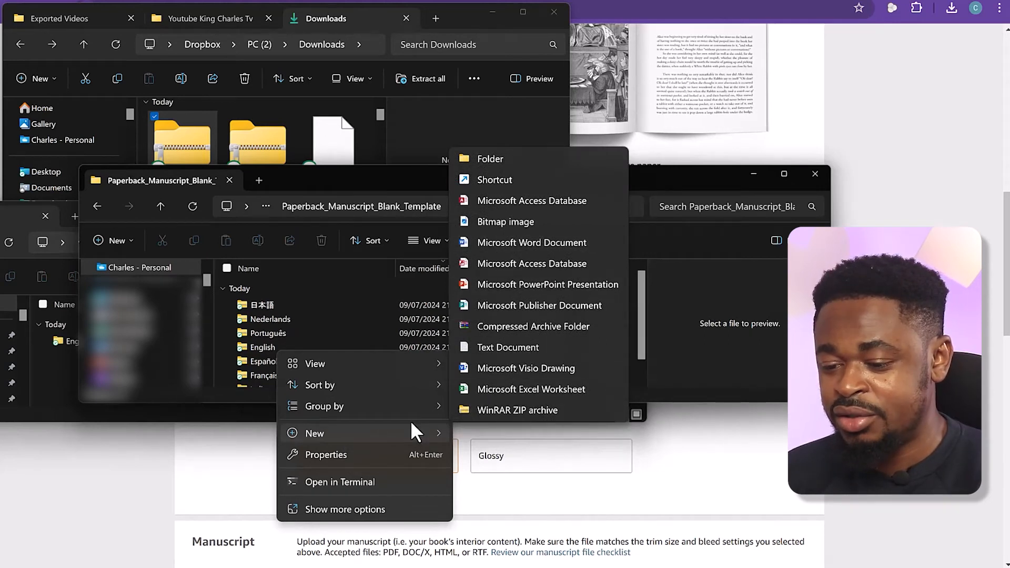
left_click(262, 347)
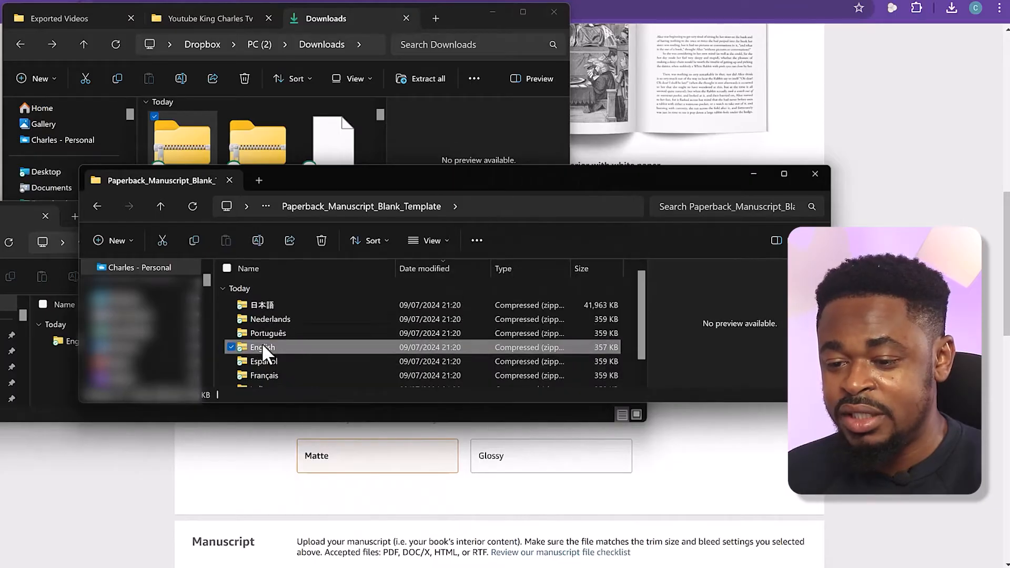
right_click(263, 346)
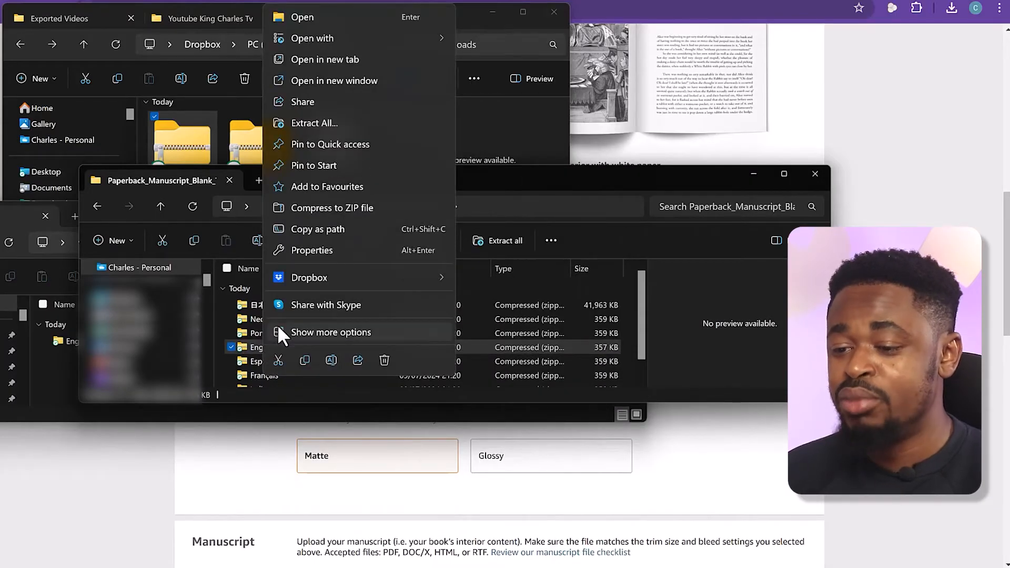
left_click(323, 123)
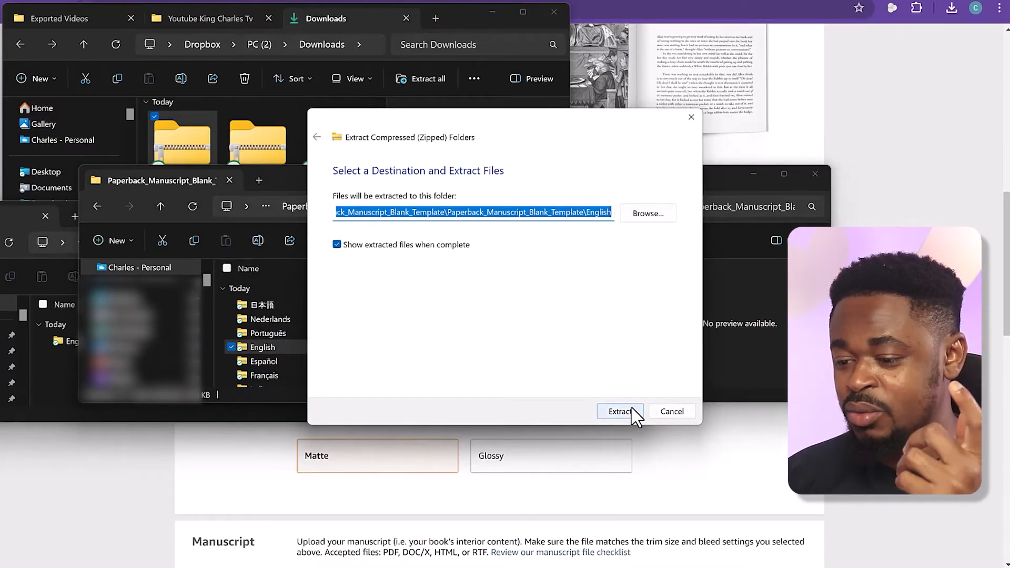
left_click(631, 411)
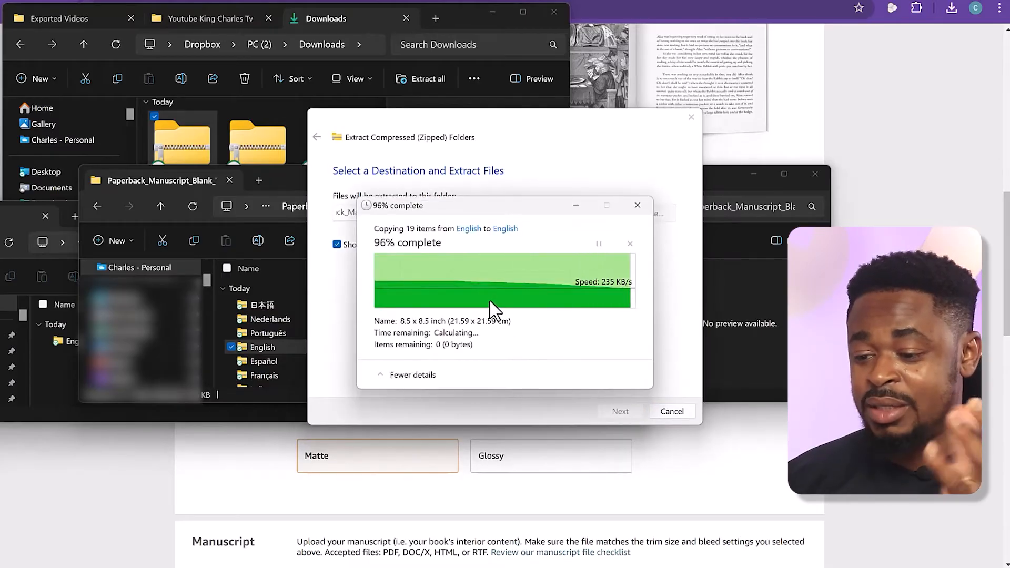
left_click(692, 117)
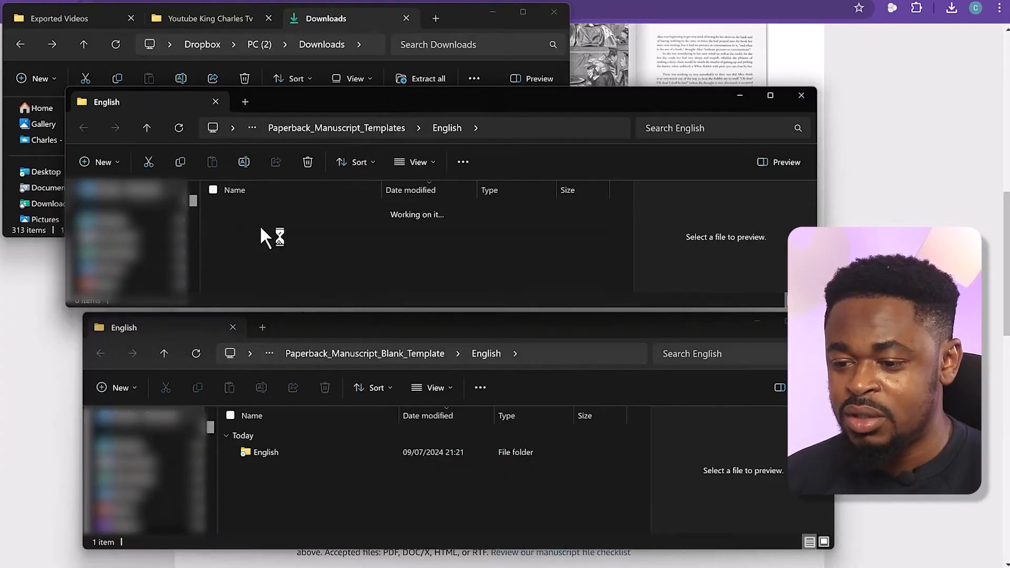
Open the extracted English folder of the sample-content templates, enlarge its window and look through the Word files by trim size
double_click(260, 226)
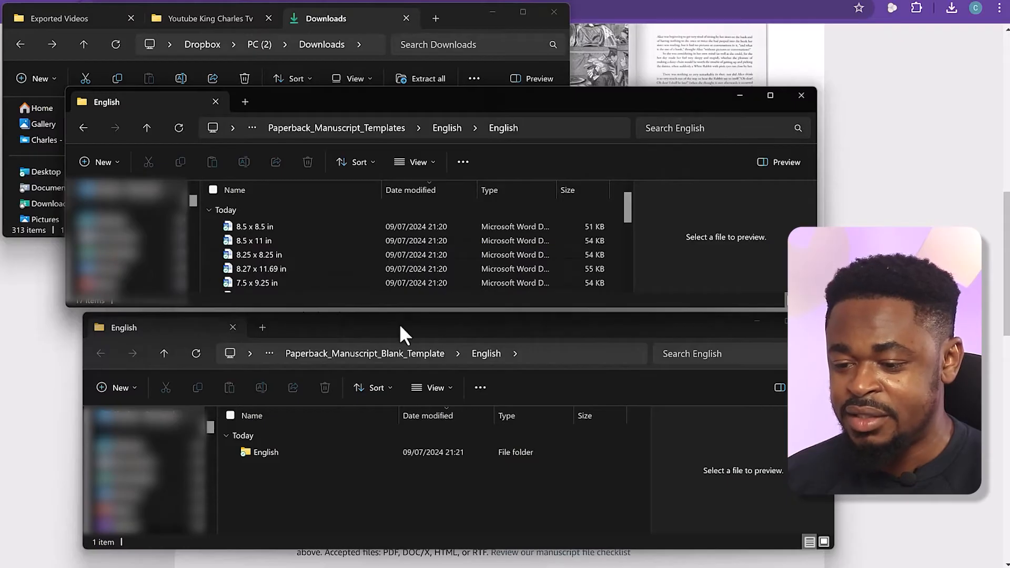
left_click_drag(405, 314, 405, 341)
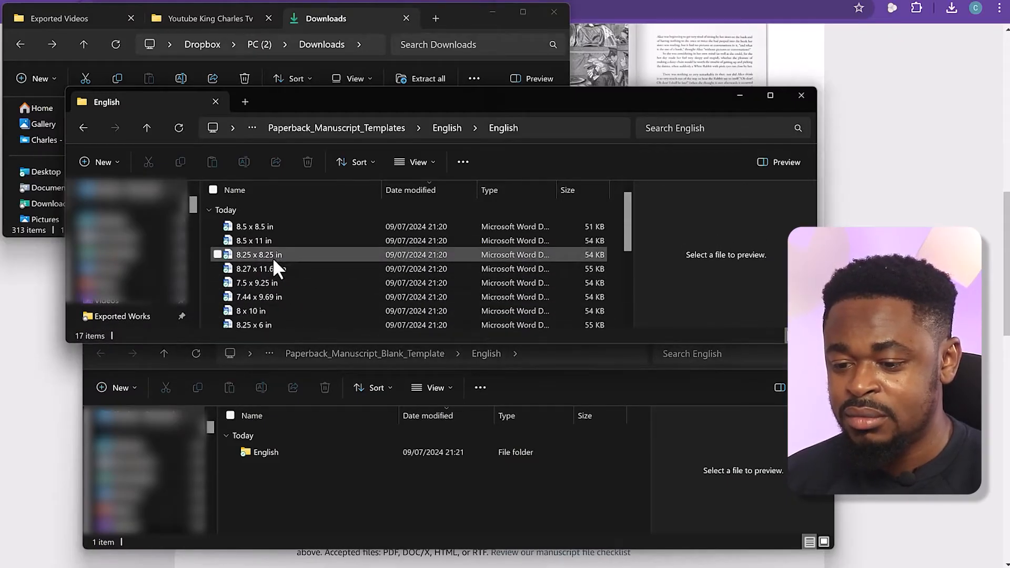
scroll(273, 258, "down", 3)
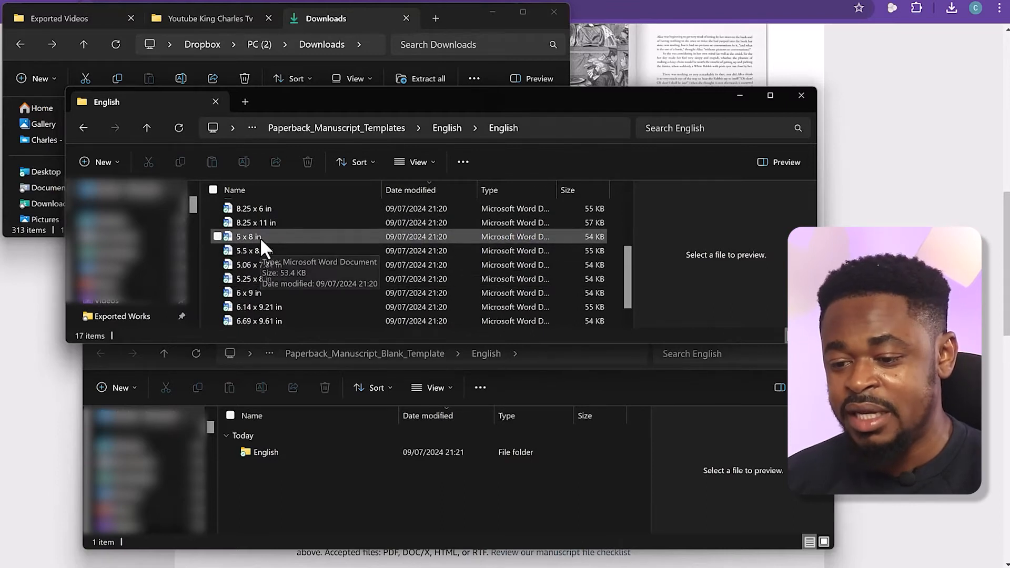
scroll(267, 266, "up", 1)
scroll(266, 262, "up", 2)
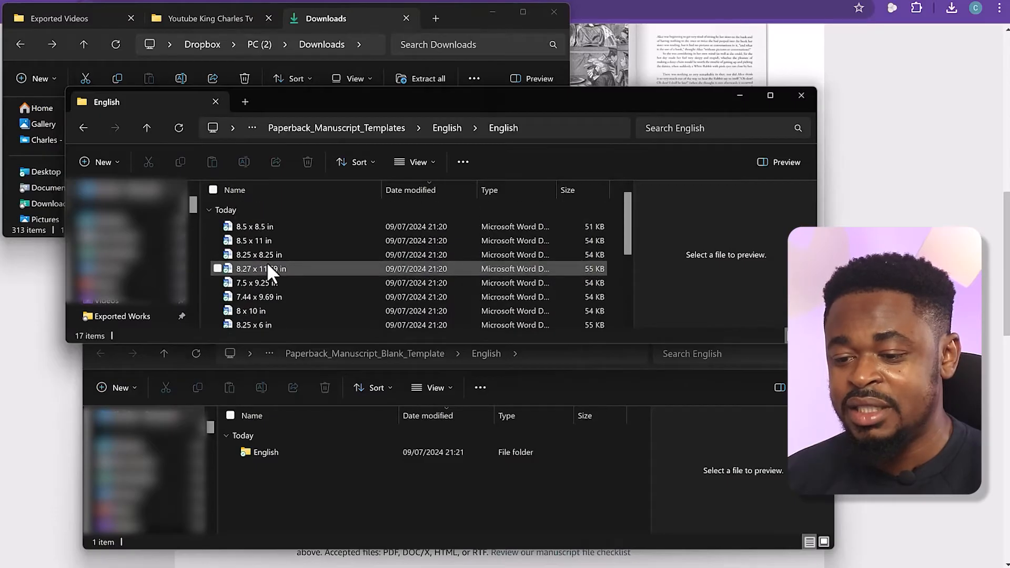
scroll(266, 262, "down", 1)
scroll(266, 262, "up", 1)
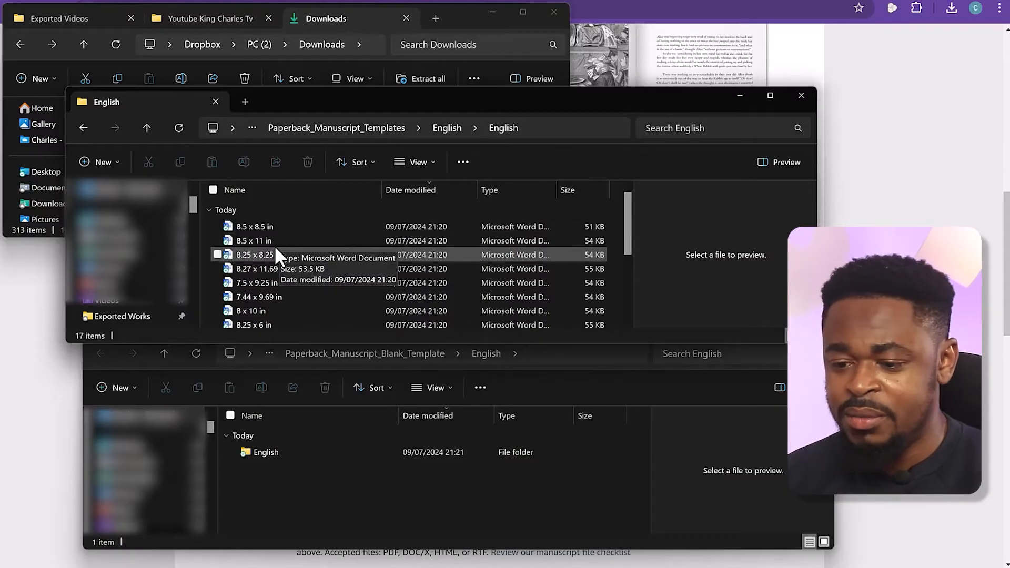
scroll(303, 295, "down", 1)
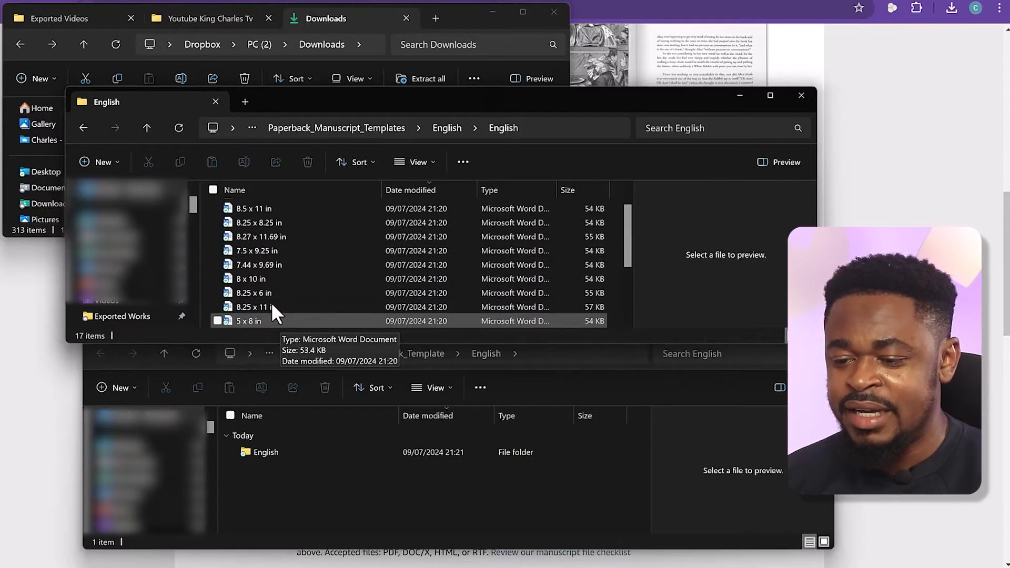
scroll(270, 302, "down", 1)
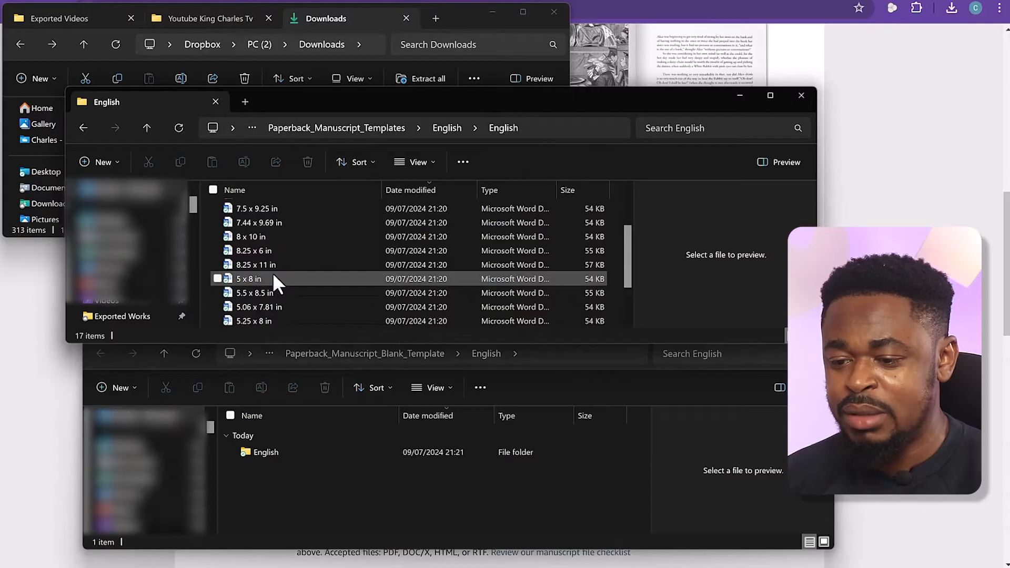
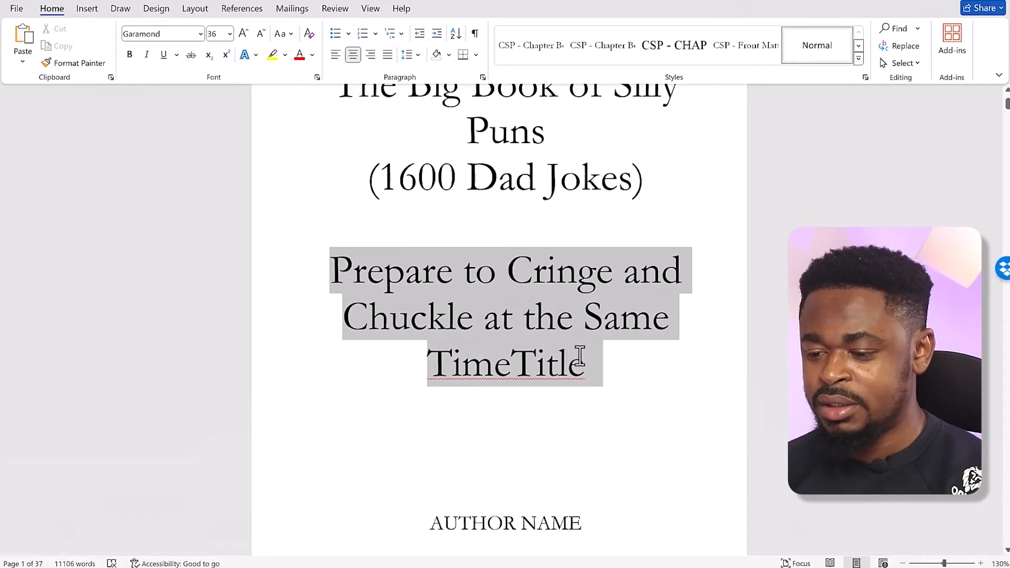
Remove the leftover placeholder word "Title" from the end of the subtitle "Prepare to Cringe and Chuckle at the Same Time"
key("Delete")
key("Delete")
key("Delete")
key("Delete")
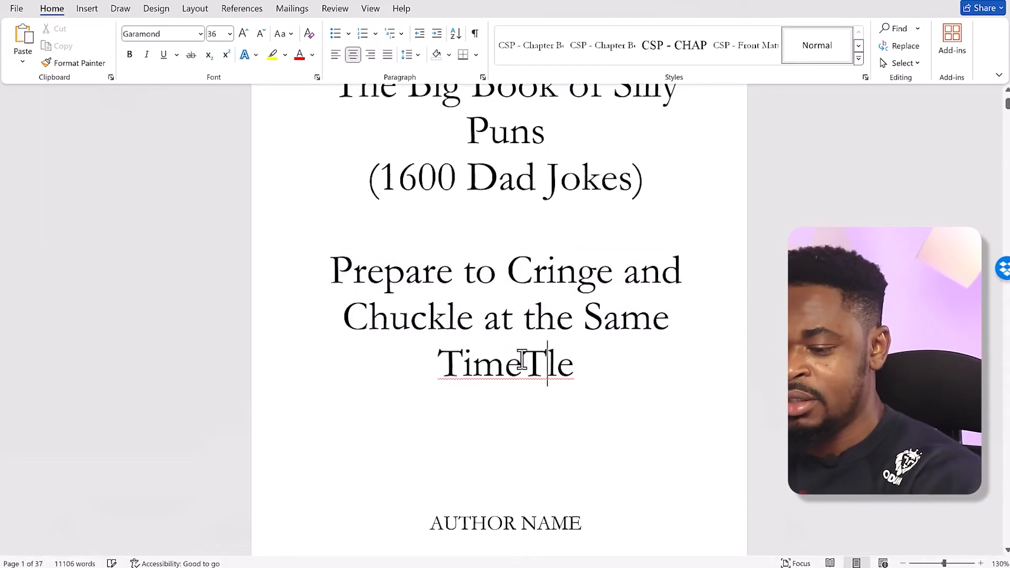
key("BackSpace")
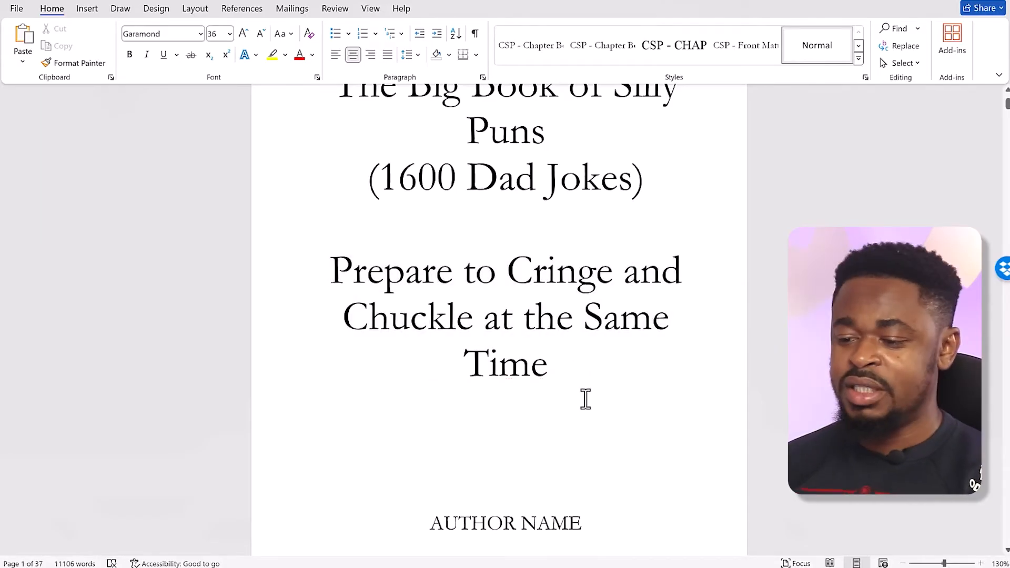
Reduce the subtitle "Prepare to Cringe and Chuckle at the Same Time" to 28 pt
left_click_drag(555, 363, 354, 284)
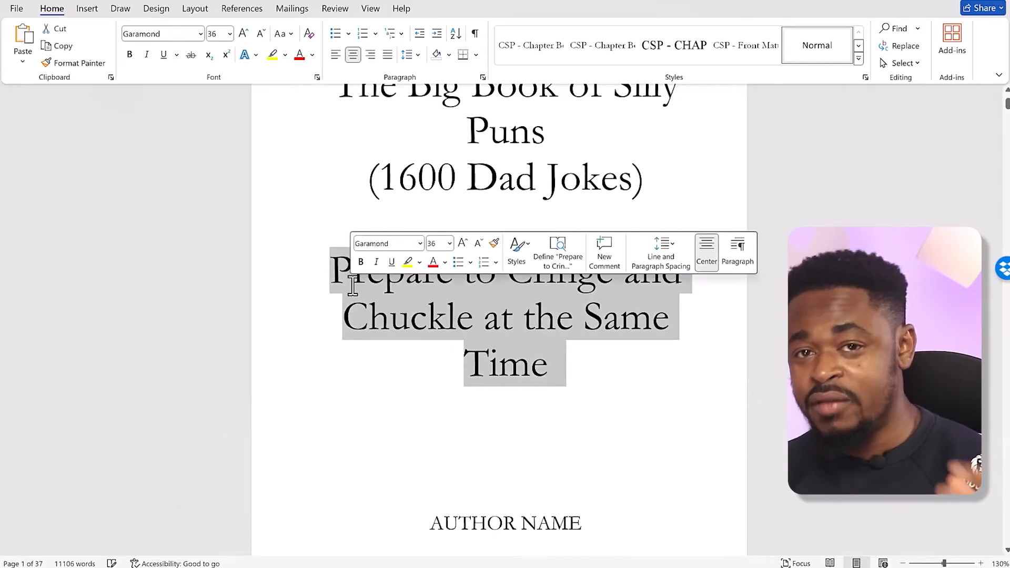
left_click(371, 307)
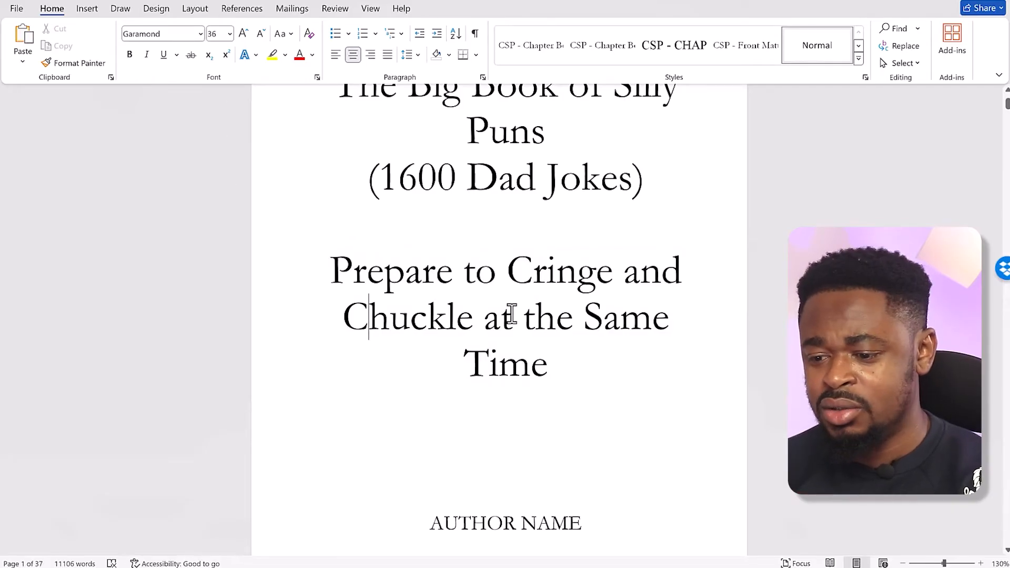
left_click_drag(341, 271, 543, 374)
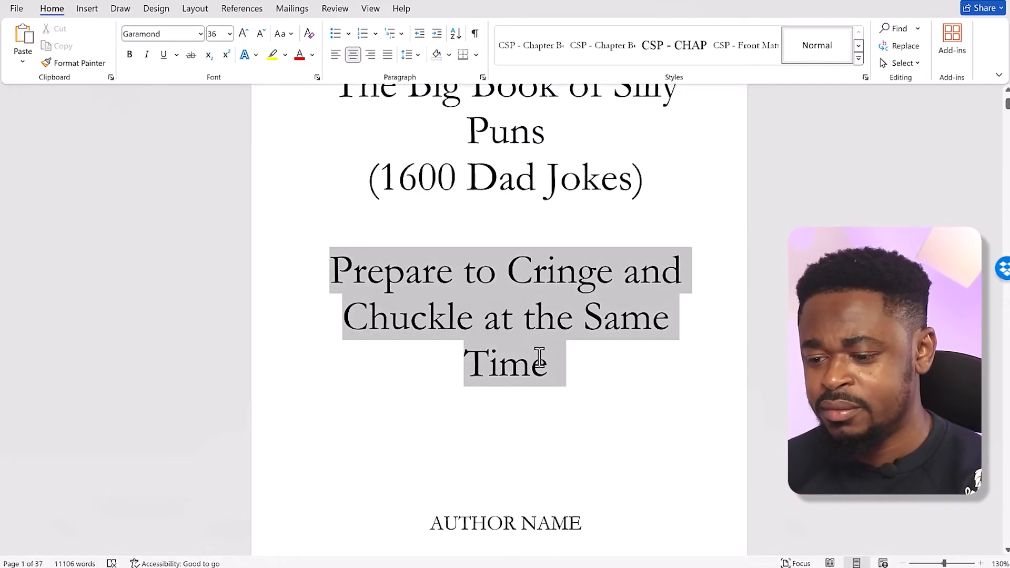
left_click(261, 33)
left_click(260, 33)
left_click(243, 33)
left_click(243, 33)
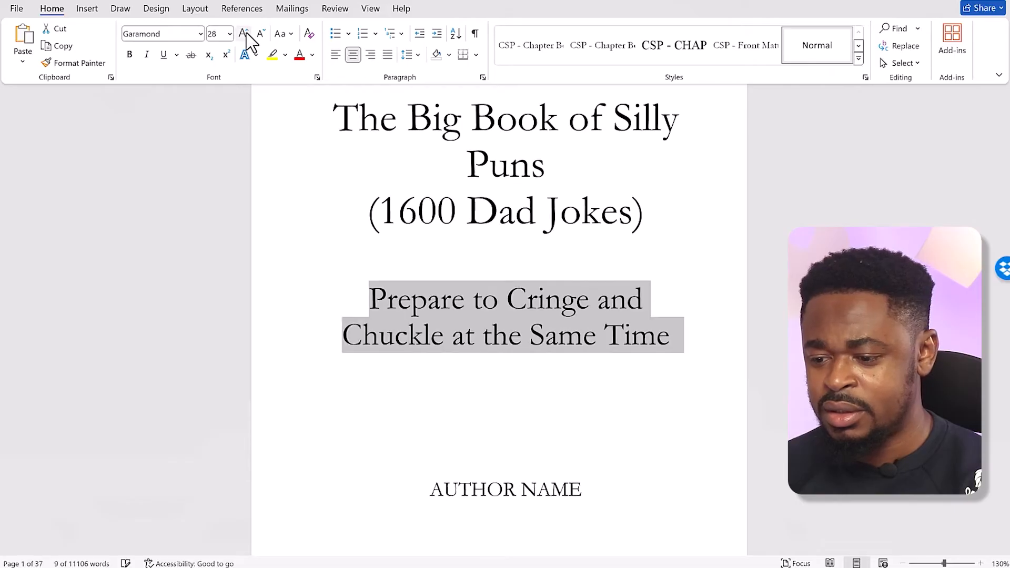
Replace the AUTHOR NAME placeholder on the title page with the author's full name in capitals
left_click(547, 408)
scroll(548, 426, "down", 2)
scroll(547, 426, "up", 3)
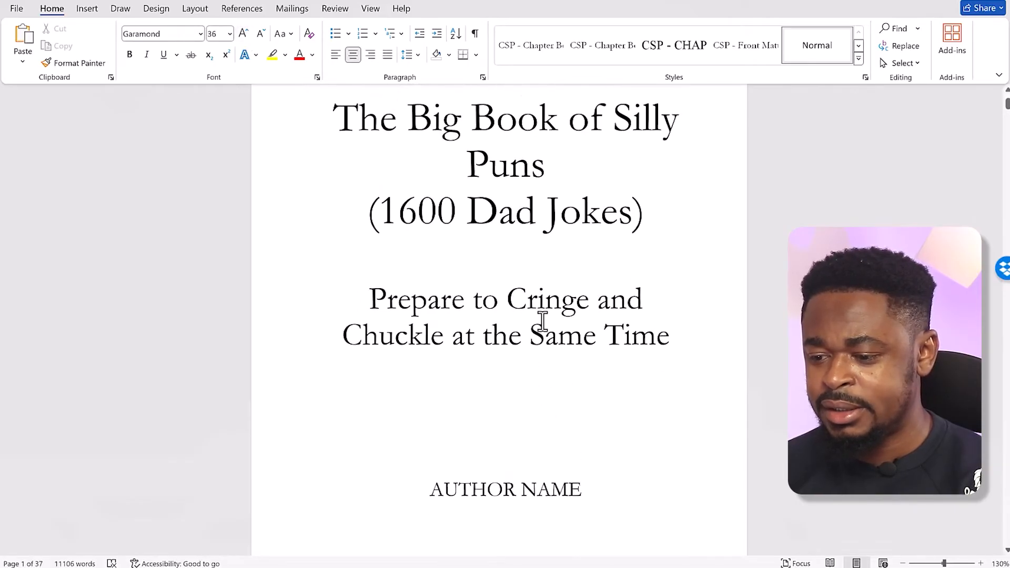
double_click(500, 492)
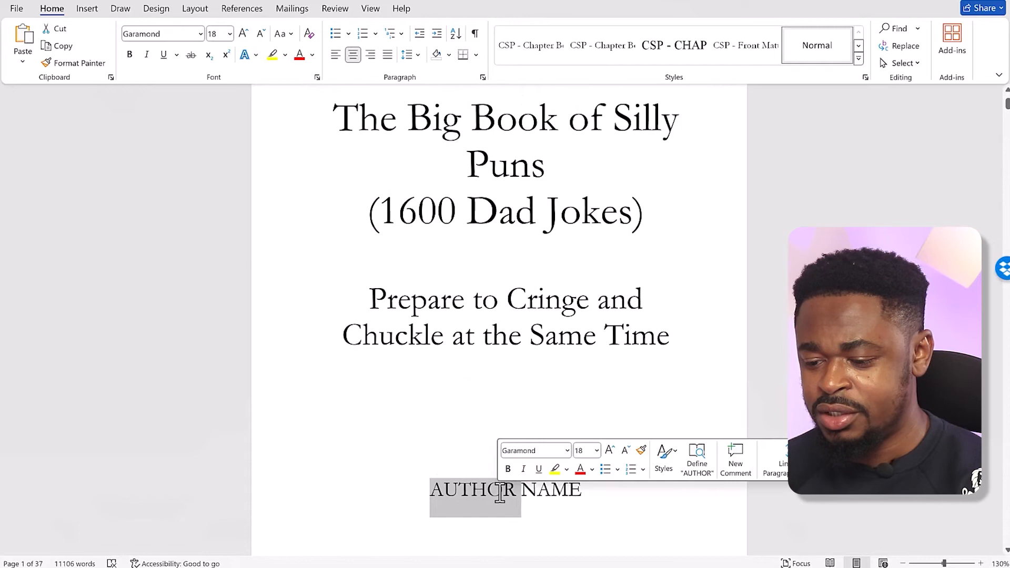
scroll(487, 275, "up", 3)
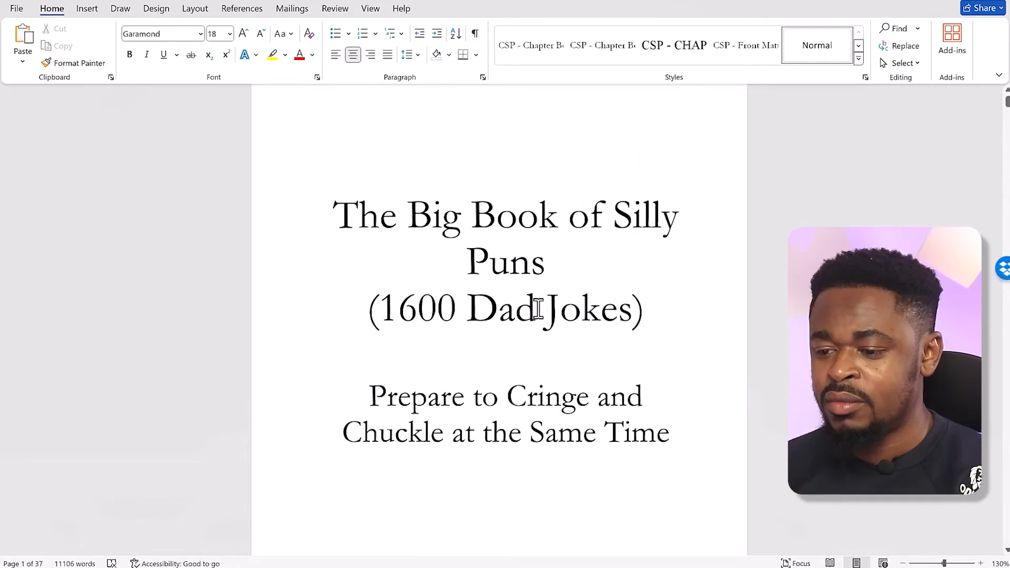
Enlarge the title words "The Big Book of Silly Puns" so that they fill two lines above "(1600 Dad Jokes)"
left_click_drag(555, 293, 334, 243)
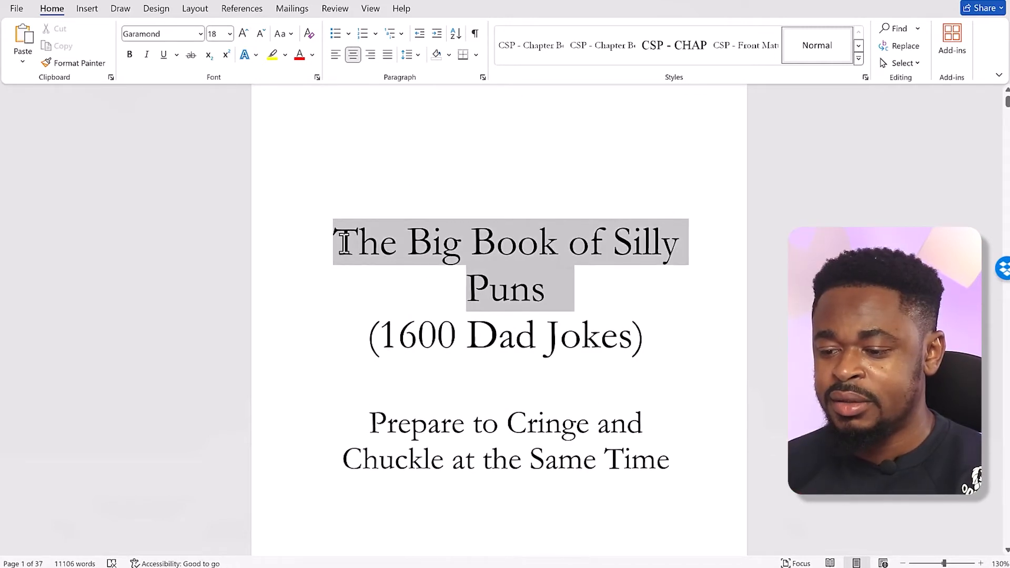
left_click(246, 33)
left_click(246, 33)
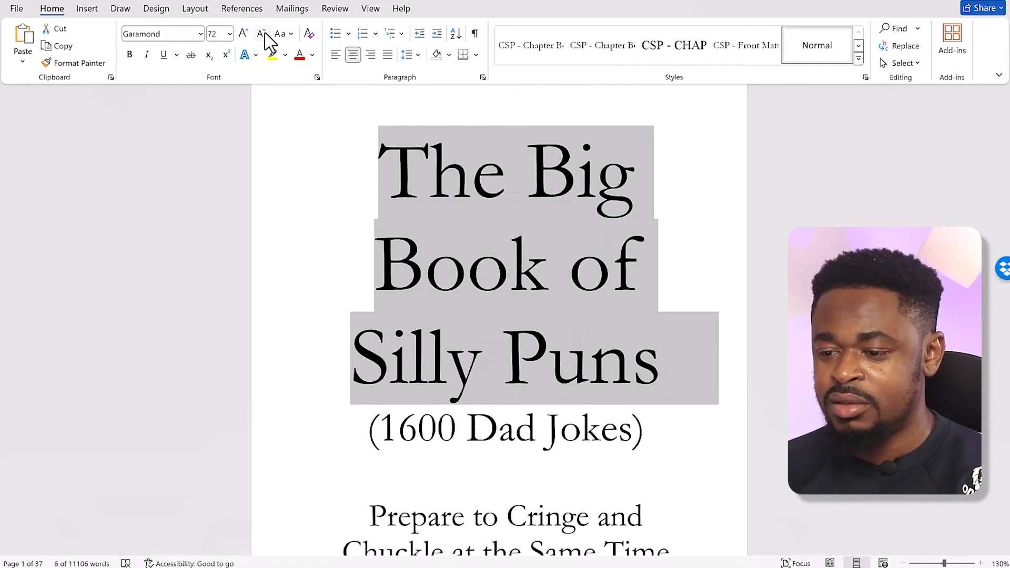
left_click(267, 37)
left_click(267, 38)
left_click(467, 345)
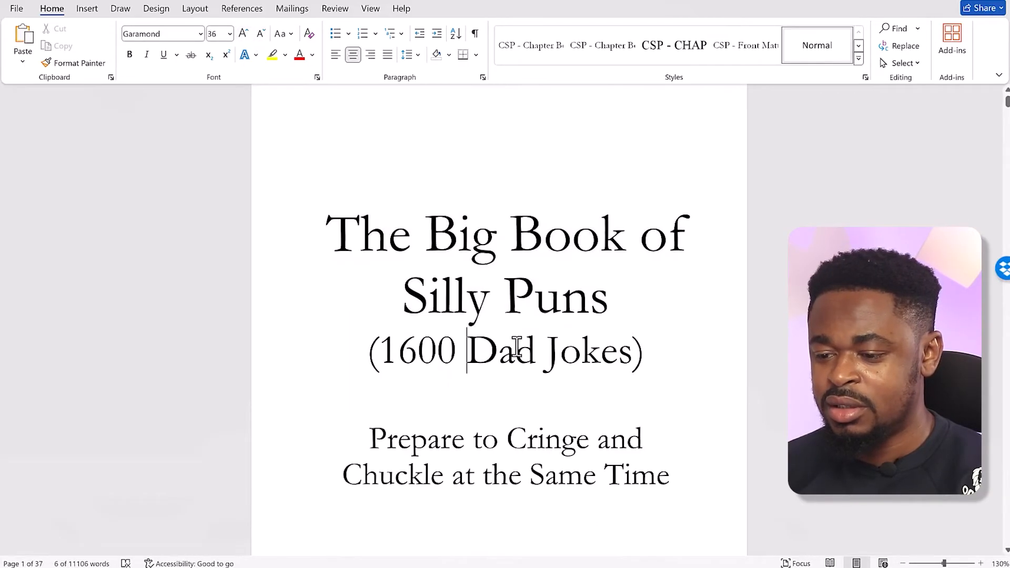
scroll(516, 347, "down", 1)
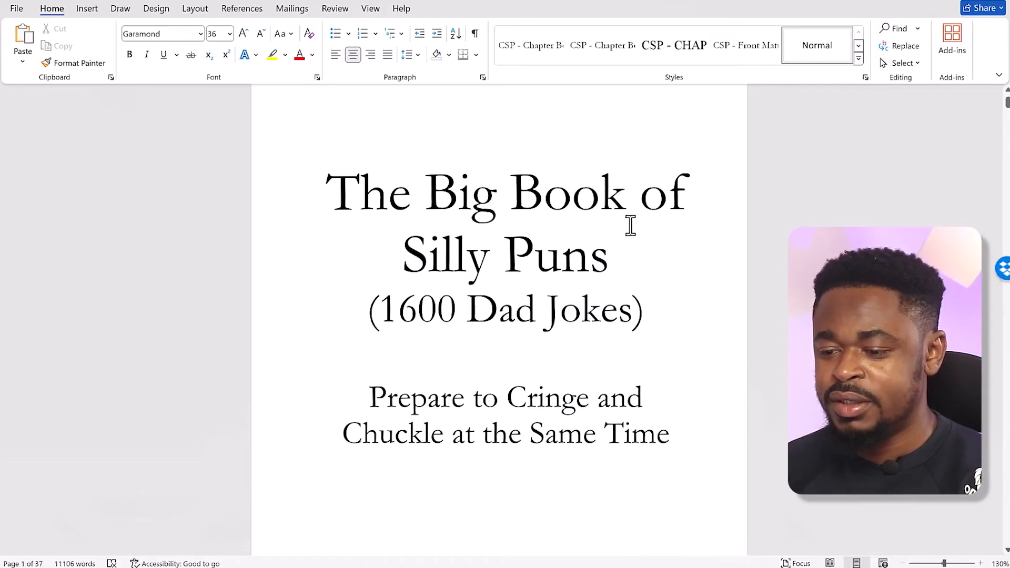
Reduce the "(1600 Dad Jokes)" line on the title page to 28 pt
left_click_drag(642, 311, 360, 305)
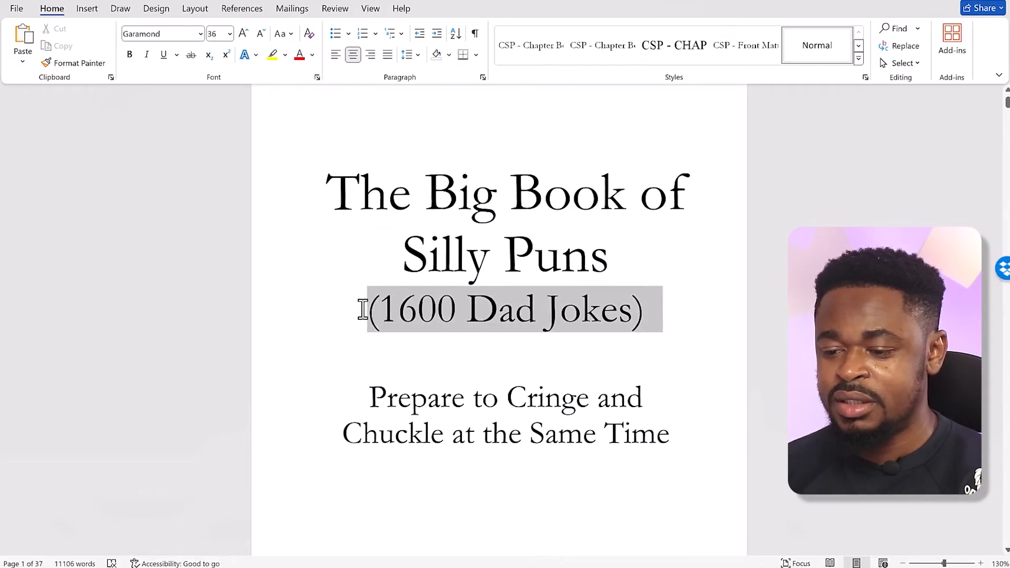
left_click(261, 34)
scroll(571, 368, "down", 5)
scroll(572, 367, "up", 5)
scroll(572, 368, "down", 10)
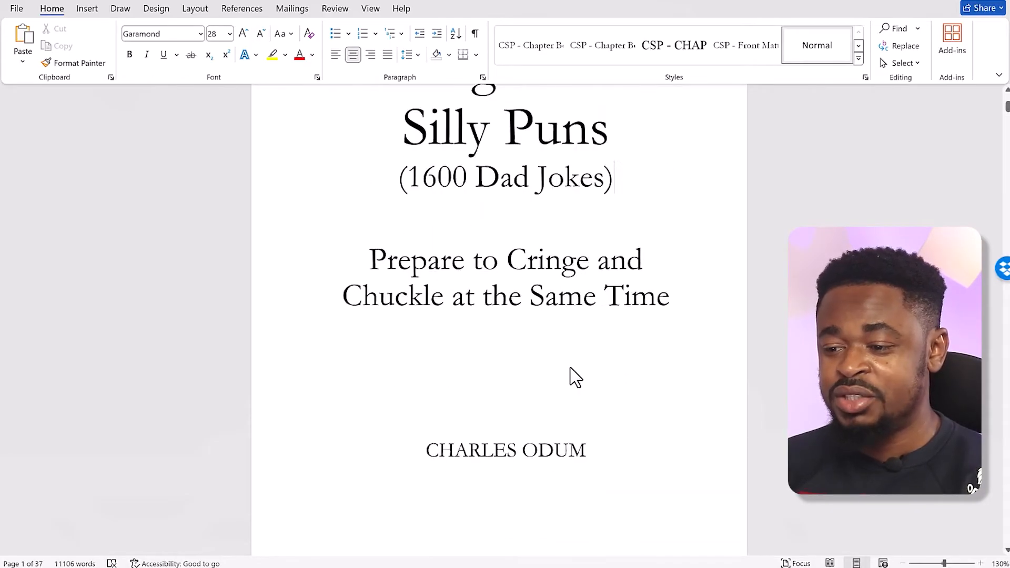
Update the copyright line on page 2 to the year 2024 and the author's full name
scroll(572, 367, "down", 2)
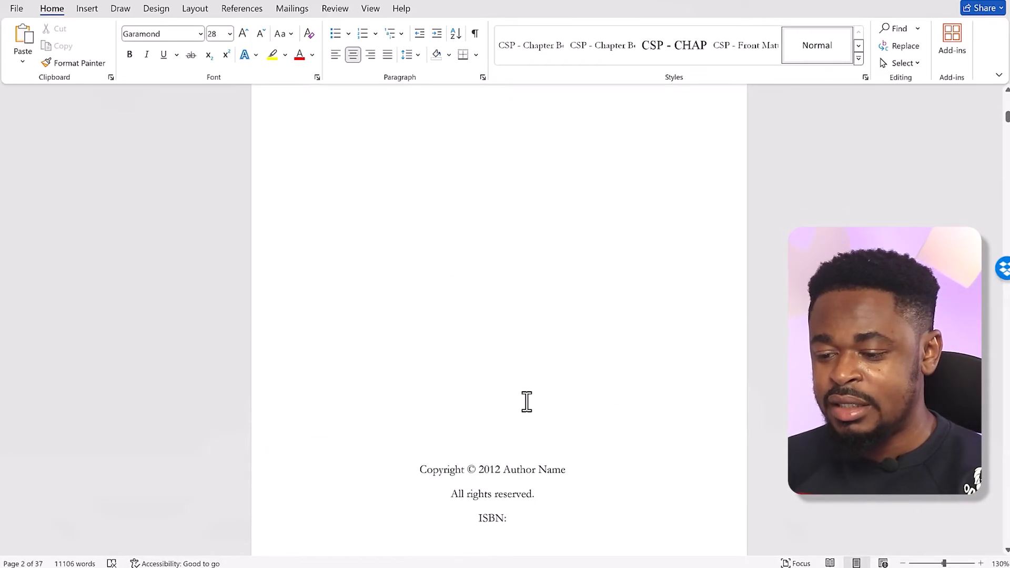
scroll(512, 413, "down", 1)
left_click_drag(493, 428, 565, 428)
type("24 Charles Odum")
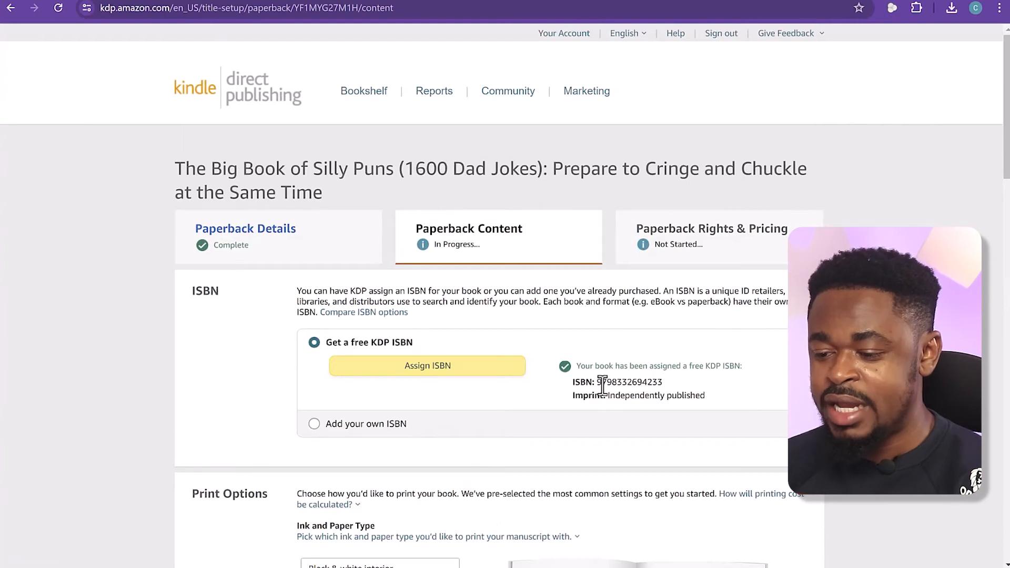
Copy the assigned ISBN from the KDP paperback content page and paste it after "ISBN:" on the Word copyright page
left_click_drag(600, 383, 667, 384)
key("ctrl+c")
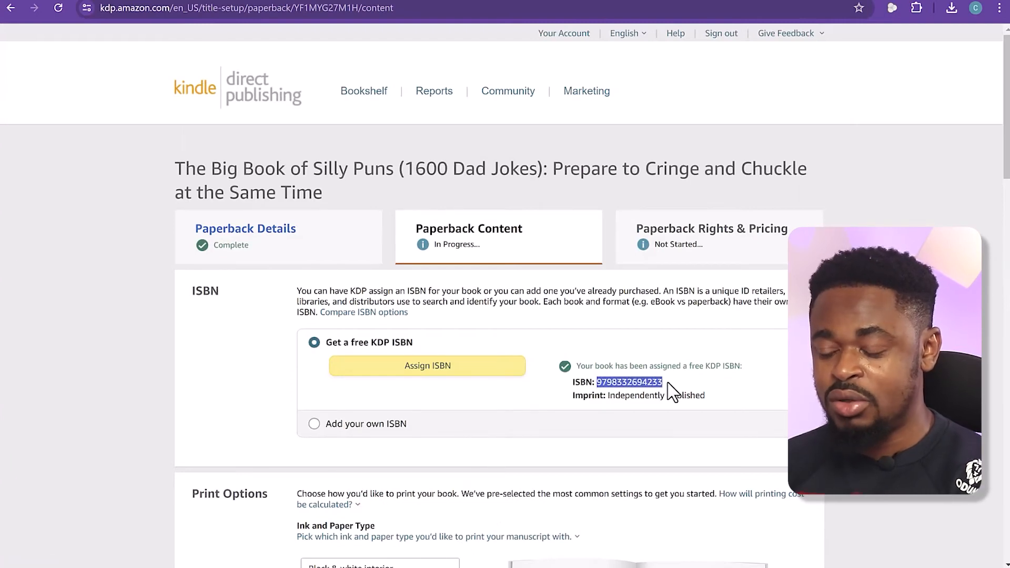
key("alt+Tab")
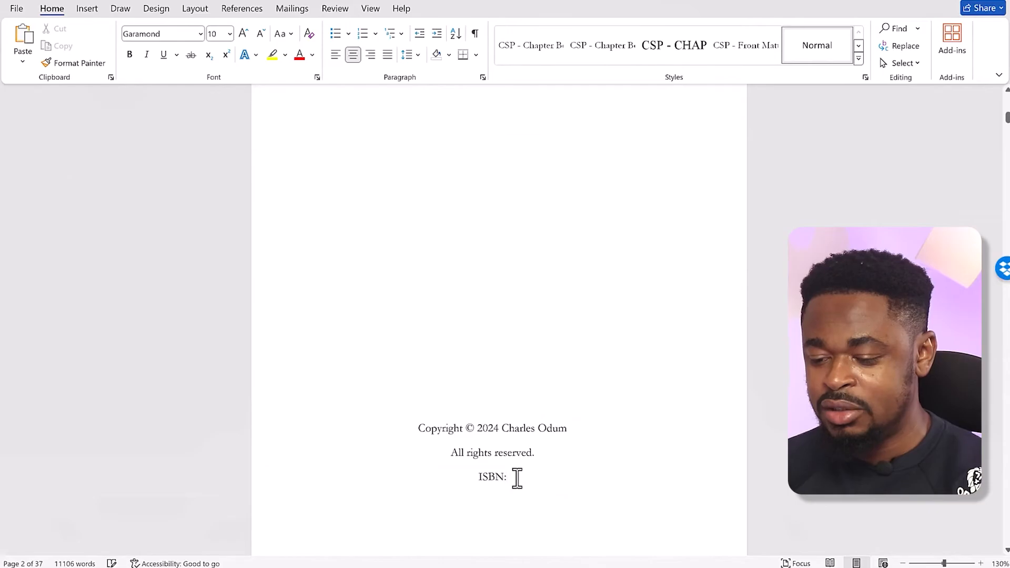
key("ctrl+v")
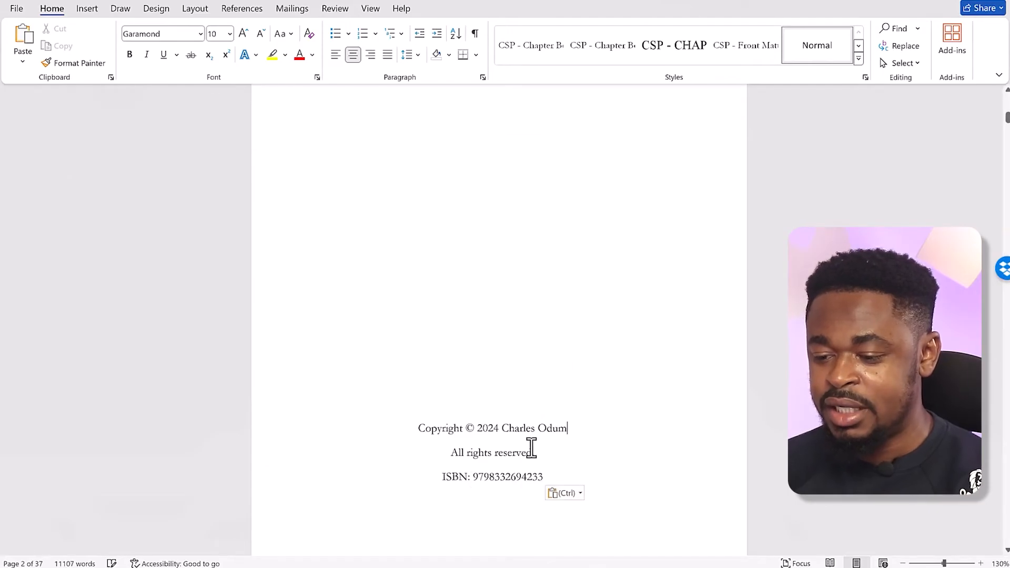
In ChatGPT's Content Genius, request "write a short dedication for this book" and copy the generated dedication text
scroll(521, 363, "down", 5)
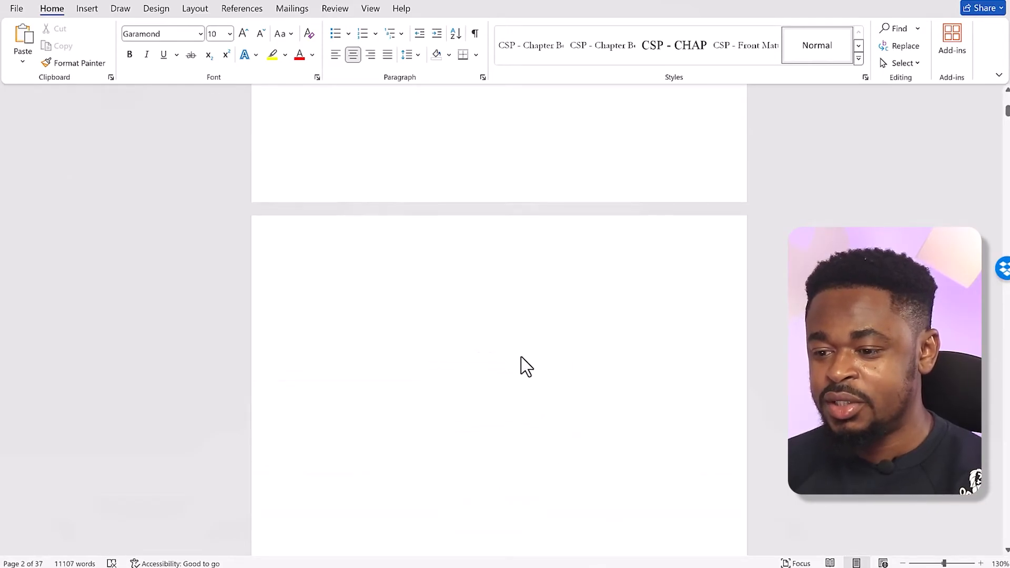
scroll(520, 363, "down", 12)
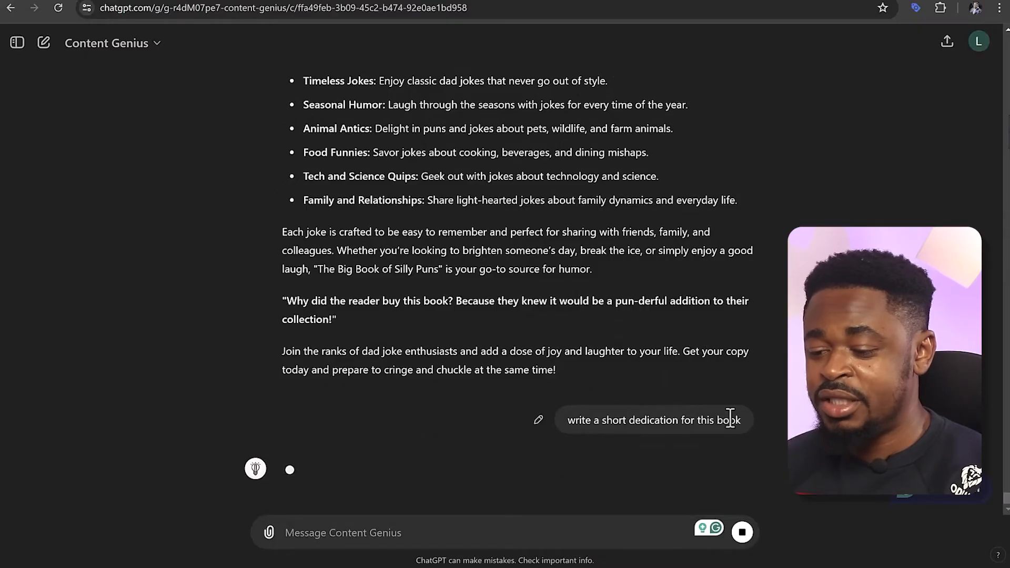
left_click_drag(282, 398, 552, 428)
key("ctrl+c")
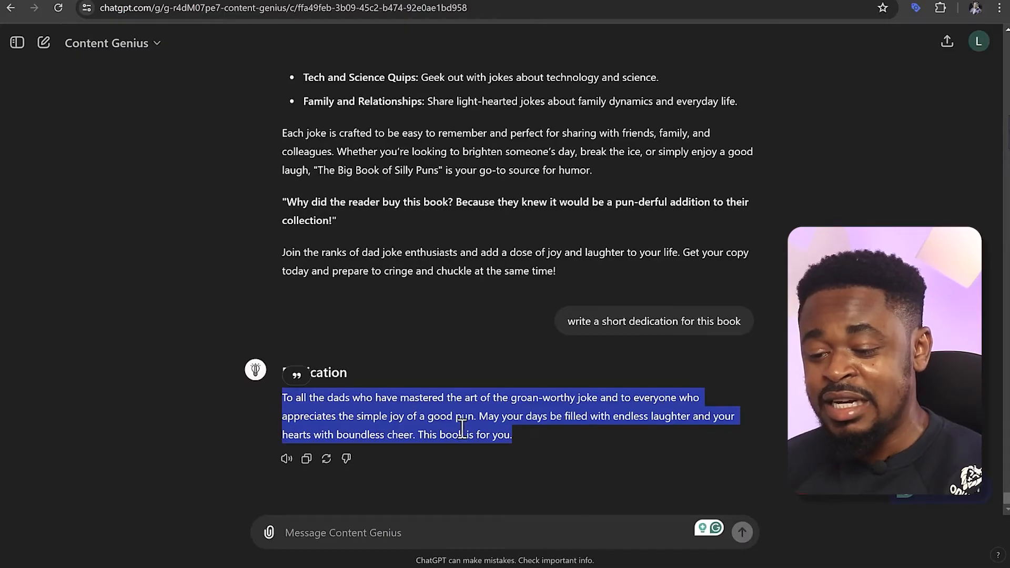
right_click(447, 423)
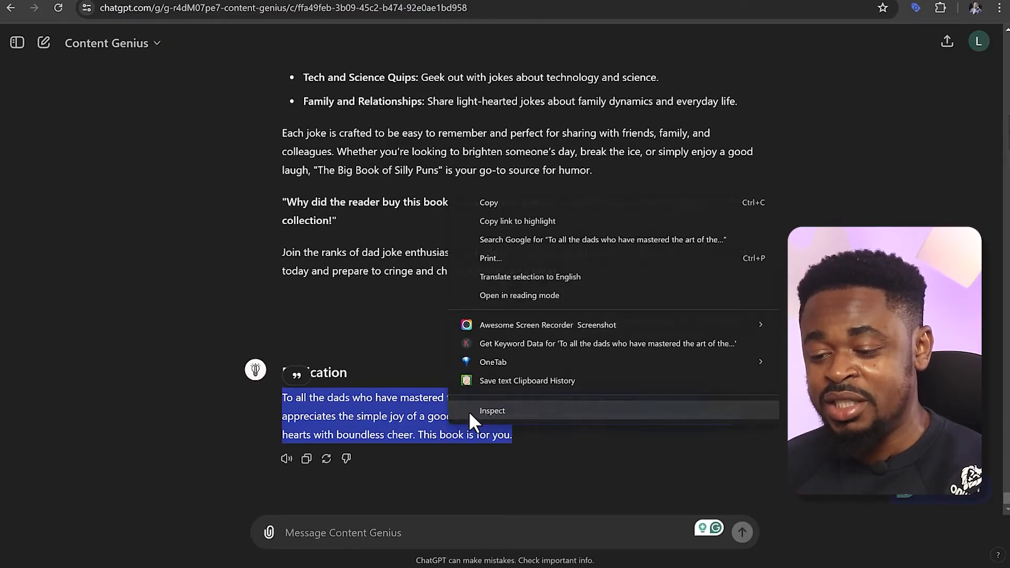
left_click(509, 203)
Back in Word, replace the placeholder text under the DEDICATION heading with the copied dedication
key("alt+Tab")
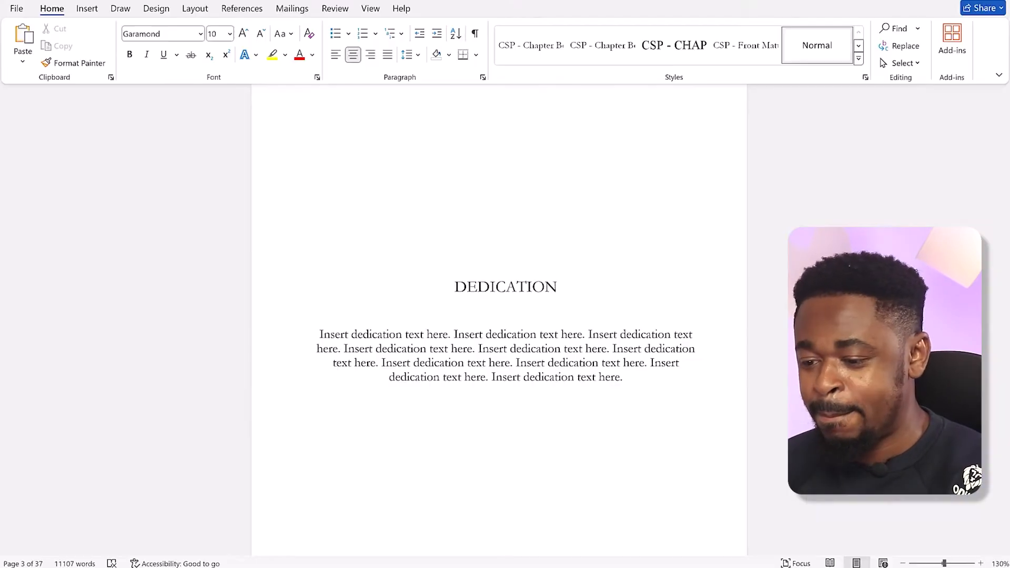
left_click_drag(319, 334, 622, 377)
key("ctrl+v")
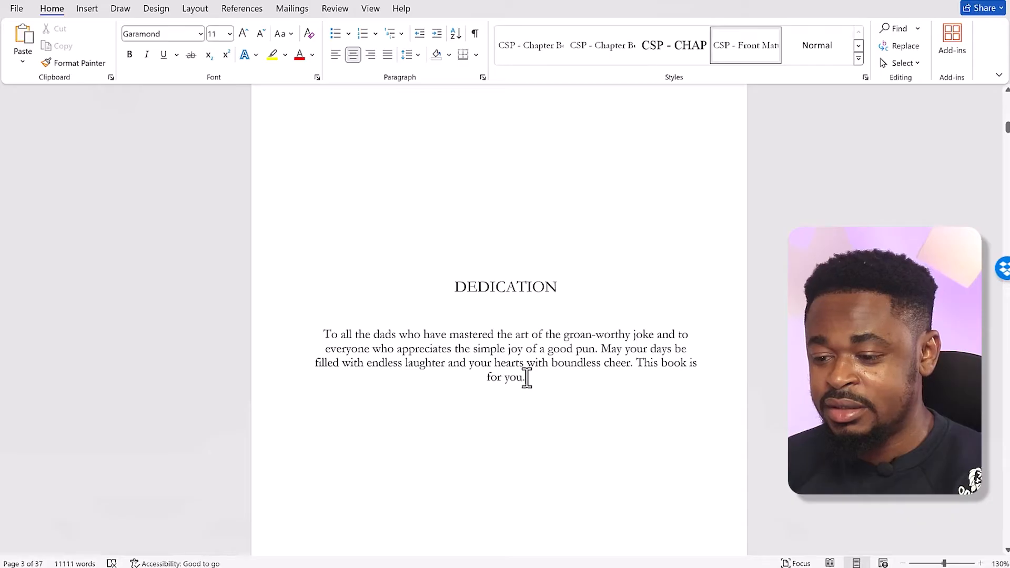
left_click(509, 291)
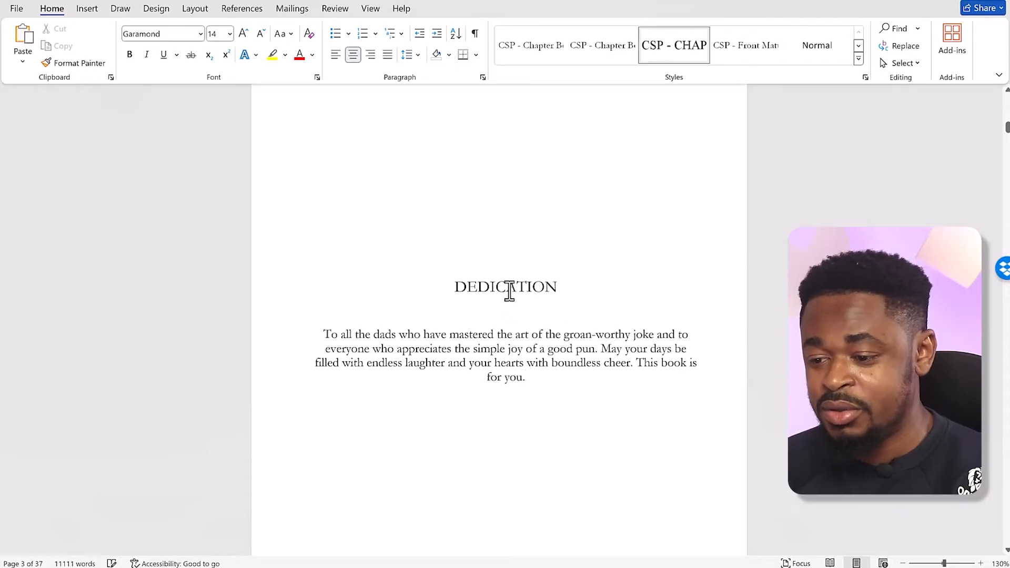
Examine the contents page and the pages around it, checking the chapter name and page number placeholders and the Acknowledgments entry
scroll(494, 274, "down", 10)
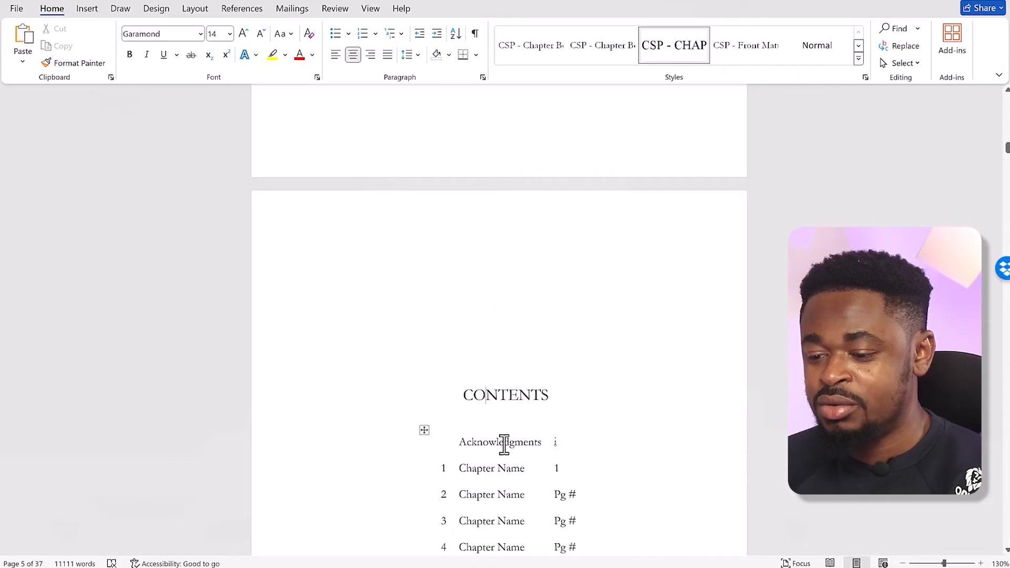
scroll(461, 314, "down", 3)
scroll(457, 306, "down", 10)
scroll(460, 308, "down", 9)
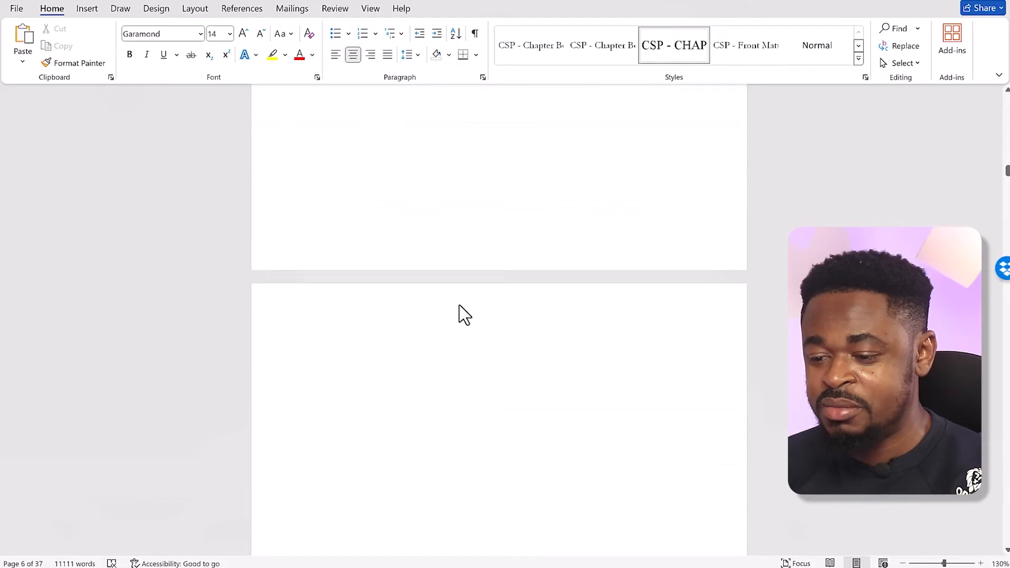
scroll(458, 305, "up", 5)
scroll(465, 314, "up", 20)
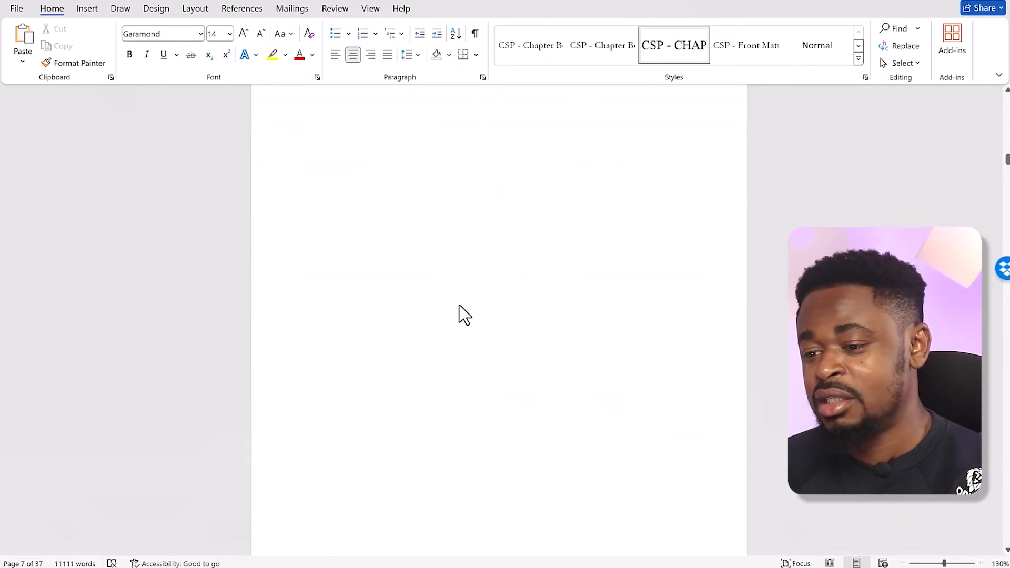
scroll(460, 305, "down", 10)
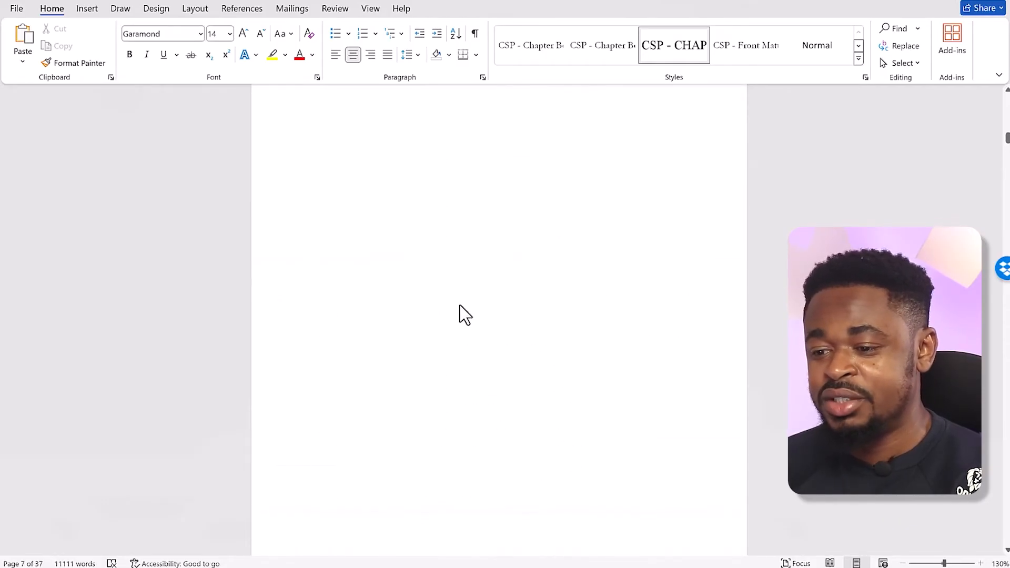
left_click(500, 273)
scroll(499, 223, "up", 3)
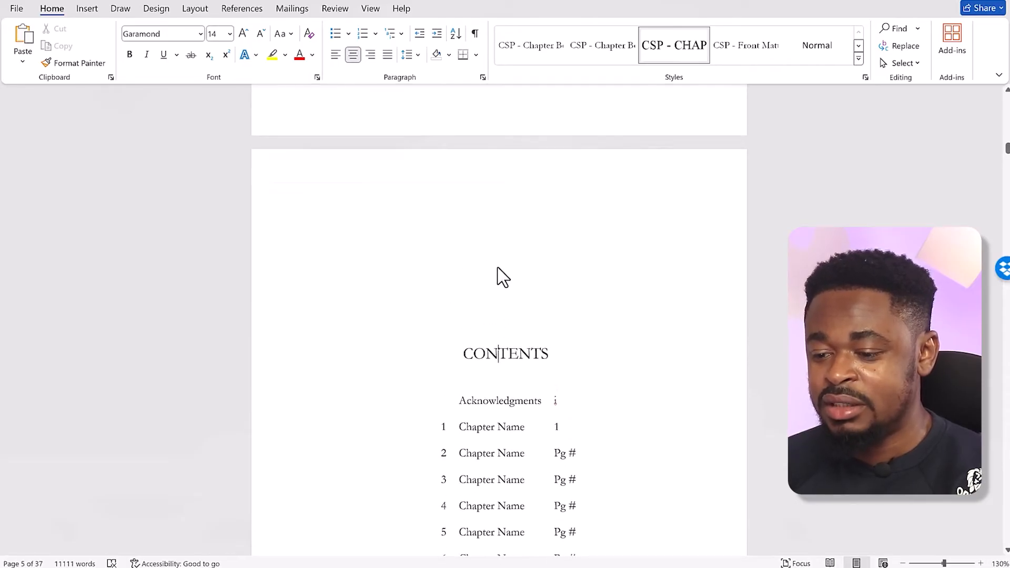
scroll(499, 272, "up", 2)
left_click(522, 165)
left_click(510, 397)
scroll(502, 420, "down", 8)
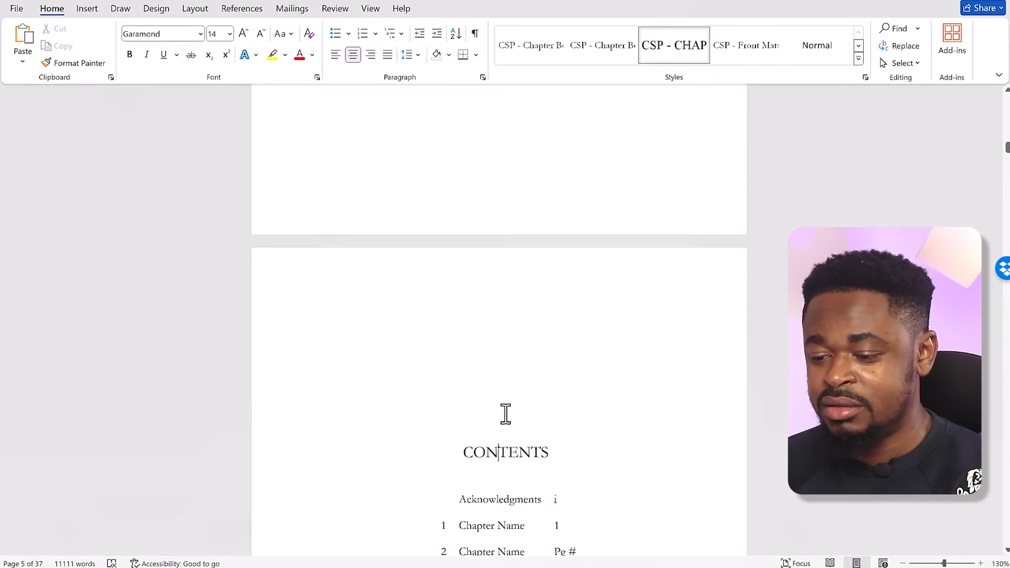
scroll(506, 412, "up", 3)
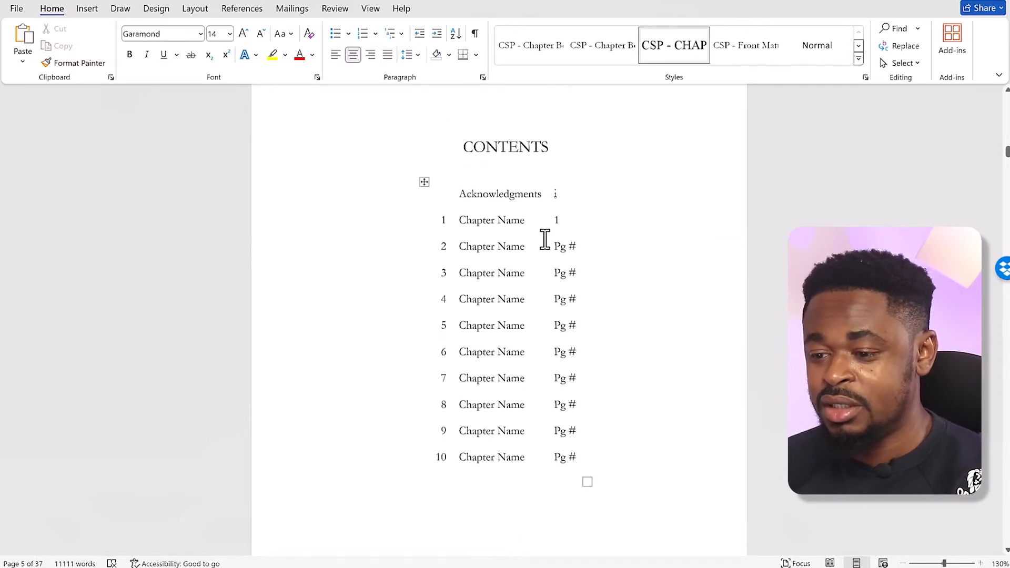
left_click(575, 196)
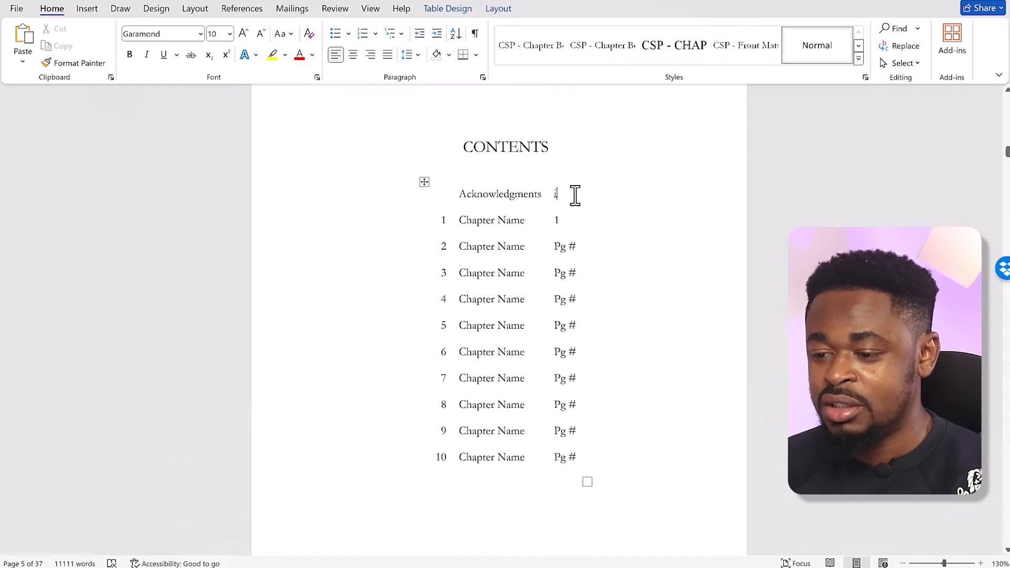
Insert a row below Acknowledgments in the contents table, enter "Introduction" with page number "ii", and left-align the Introduction entry
key("Return")
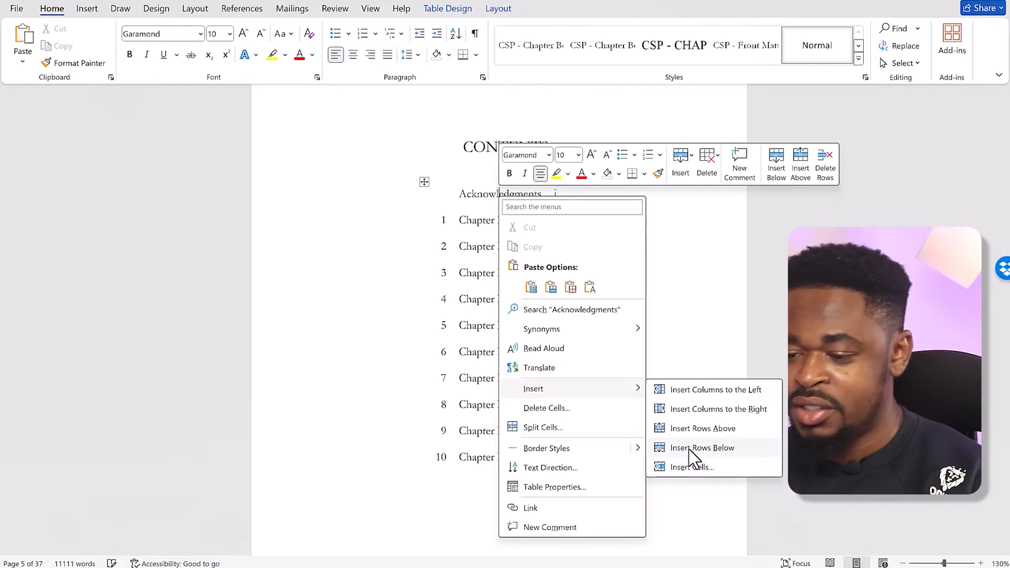
left_click(691, 450)
left_click(494, 210)
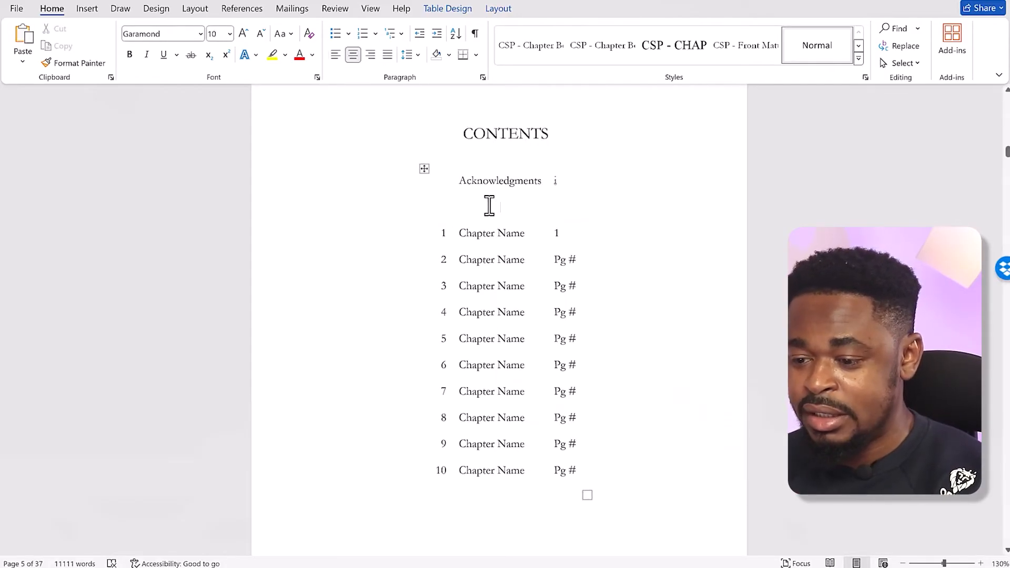
type("Introduction")
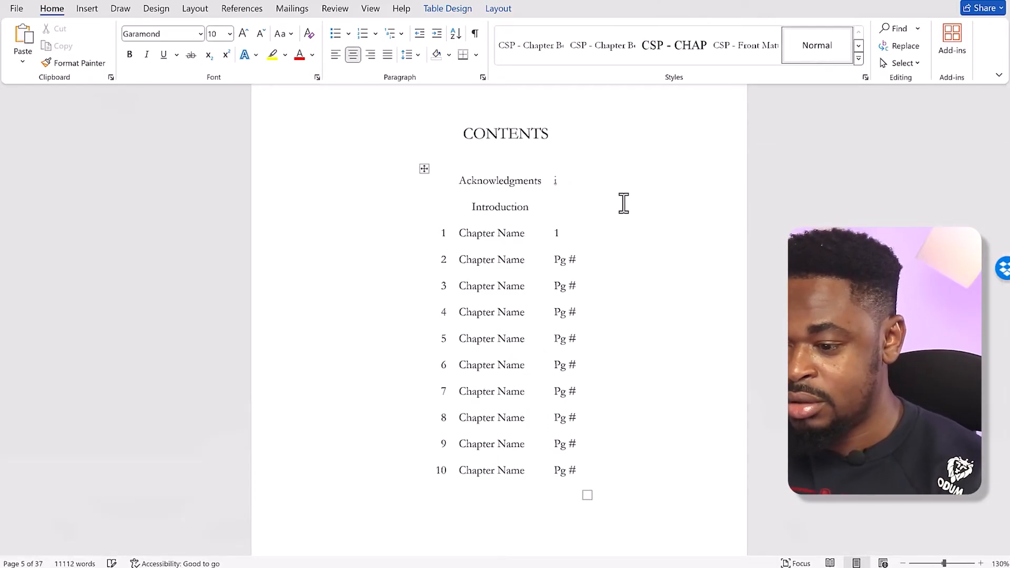
key("Tab")
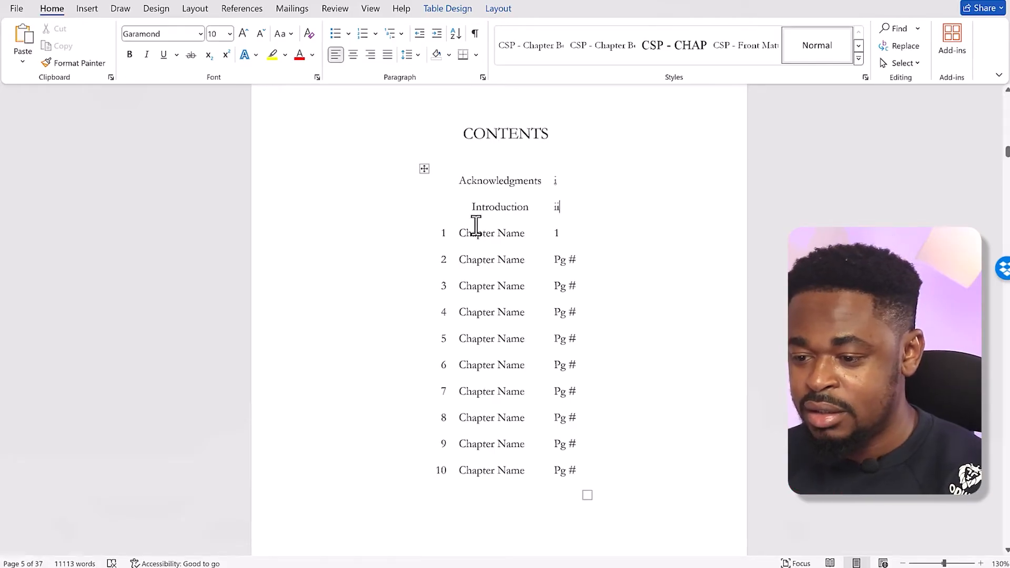
left_click(473, 206)
left_click(336, 55)
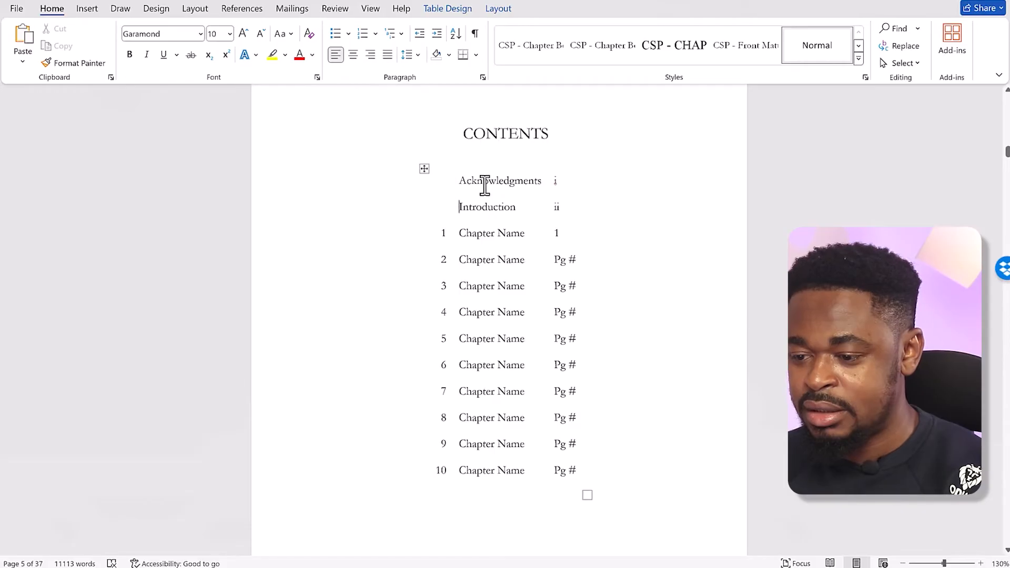
Compare the chapter titles in the Google Docs table of contents with the chapter name placeholders on the Word contents page
scroll(621, 354, "up", 2)
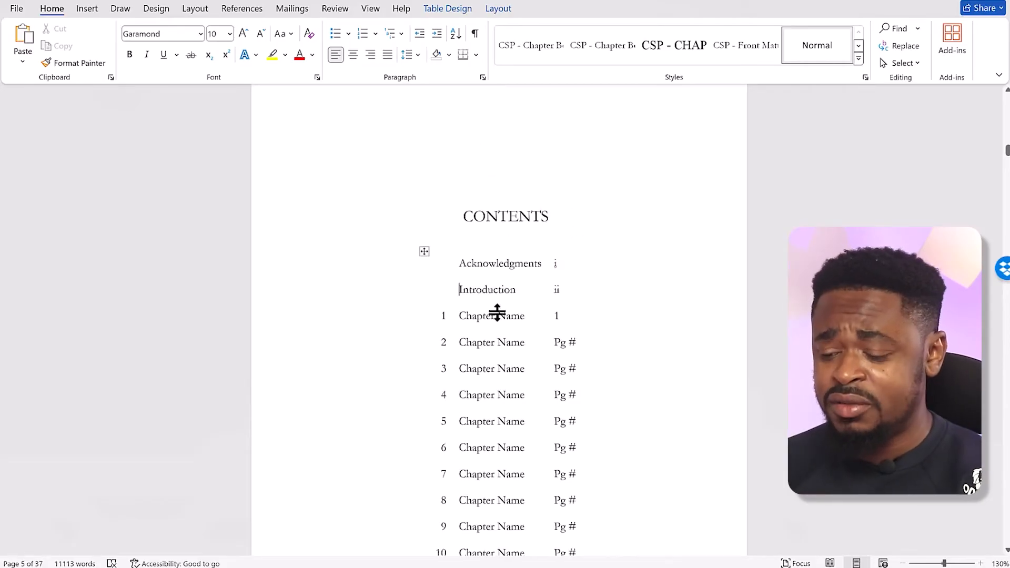
scroll(518, 345, "down", 2)
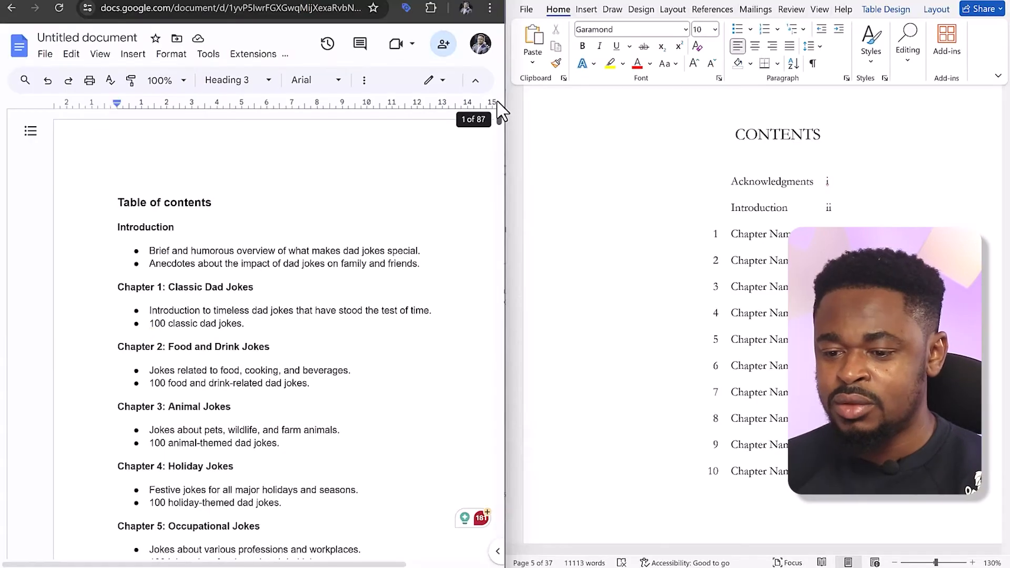
scroll(245, 218, "down", 1)
scroll(245, 218, "down", 5)
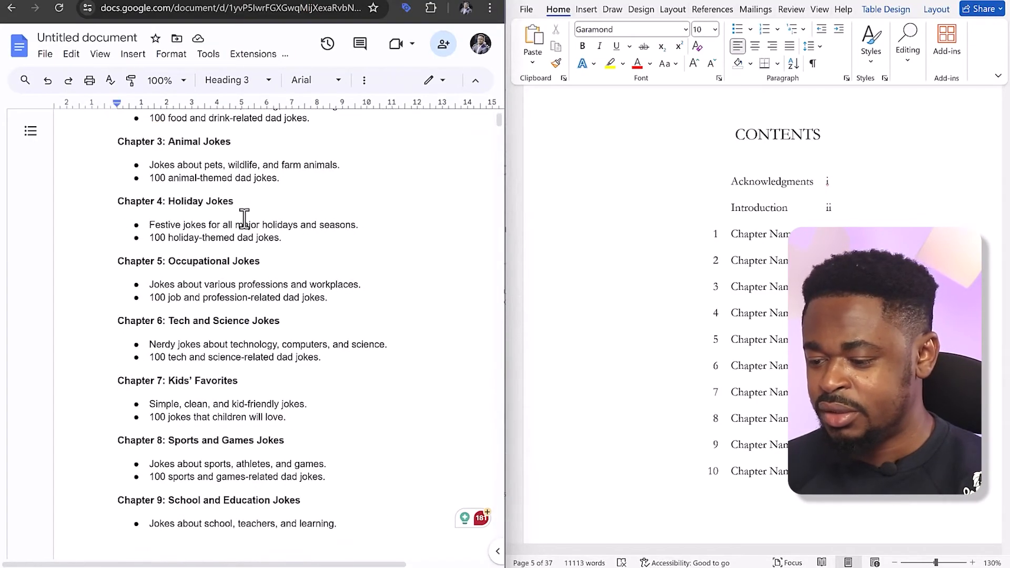
scroll(246, 261, "down", 3)
scroll(245, 261, "up", 8)
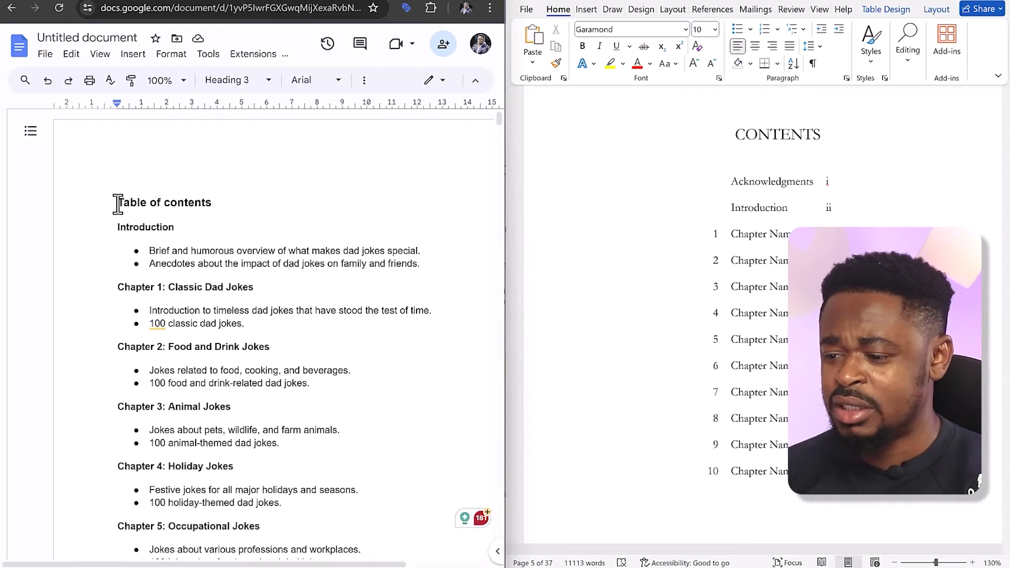
left_click(758, 255)
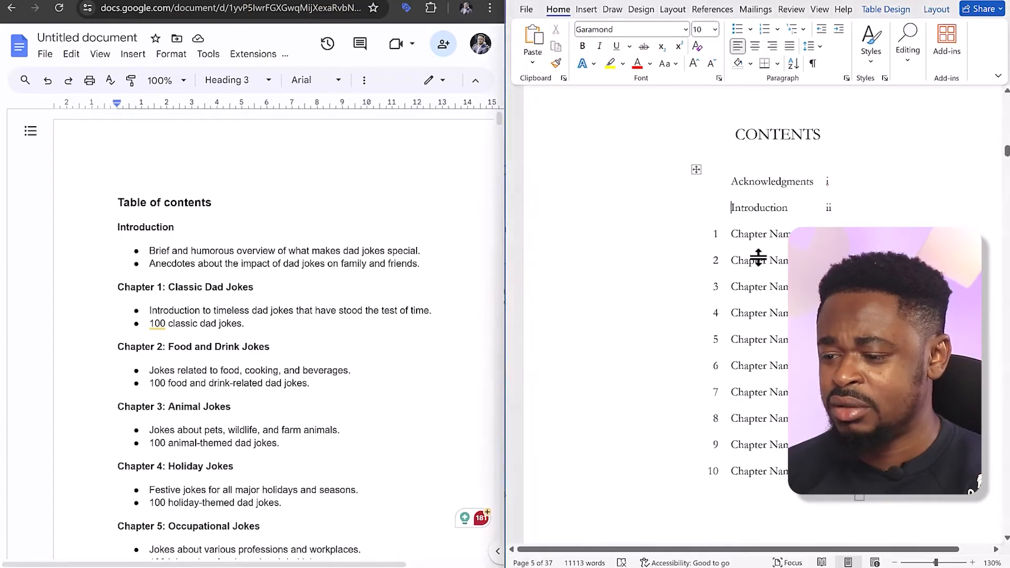
left_click(763, 264)
scroll(323, 315, "down", 5)
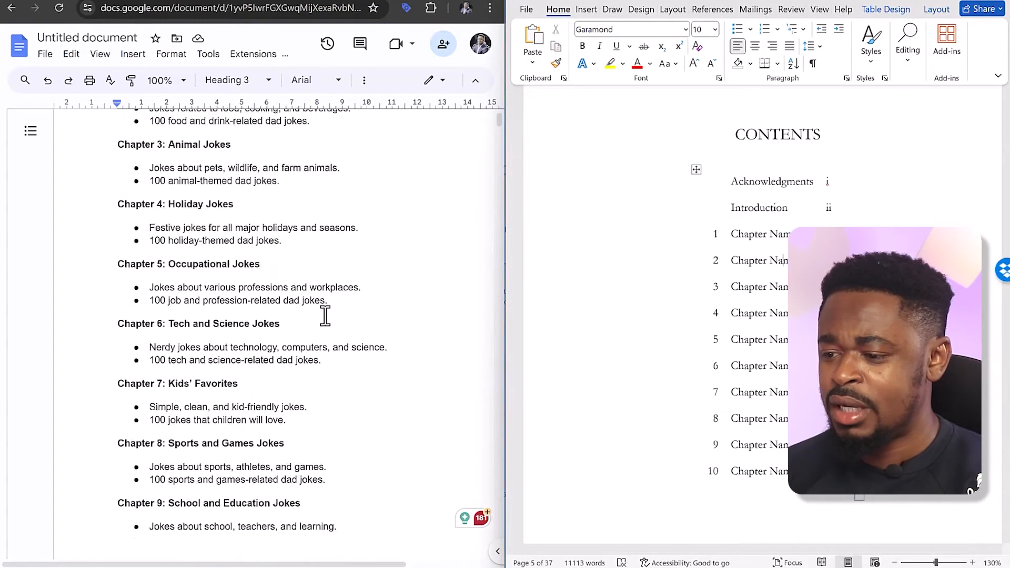
scroll(762, 263, "down", 7)
In ChatGPT's Content Genius, request "write a short acknowledgement for this book" and copy the generated acknowledgement text
scroll(755, 201, "down", 10)
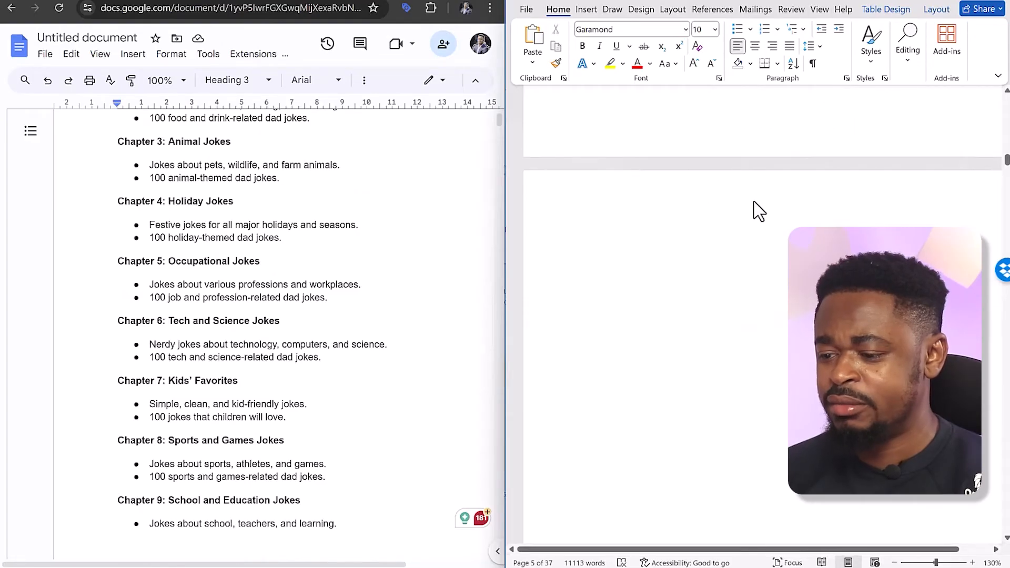
scroll(755, 213, "up", 1)
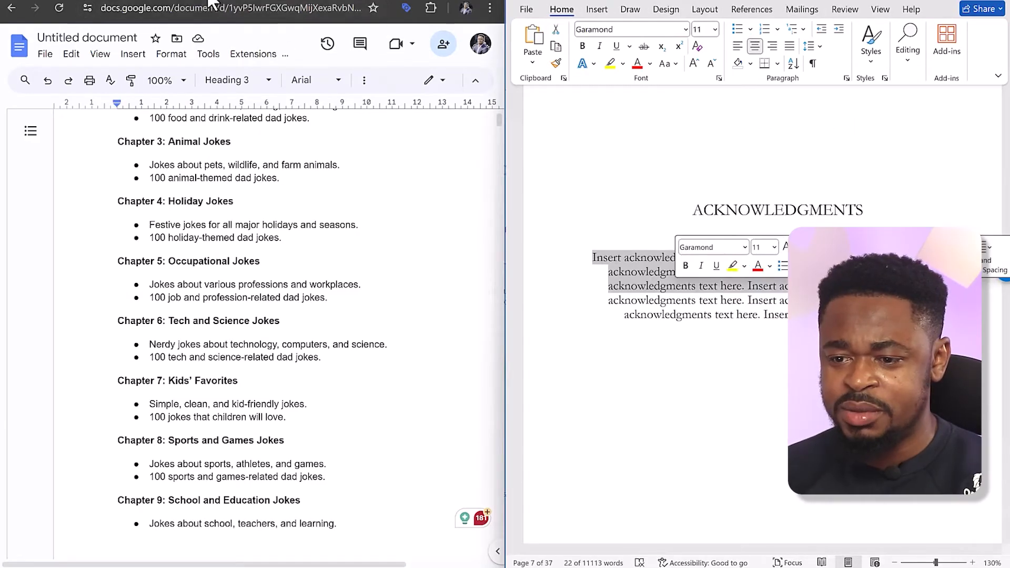
left_click(207, 0)
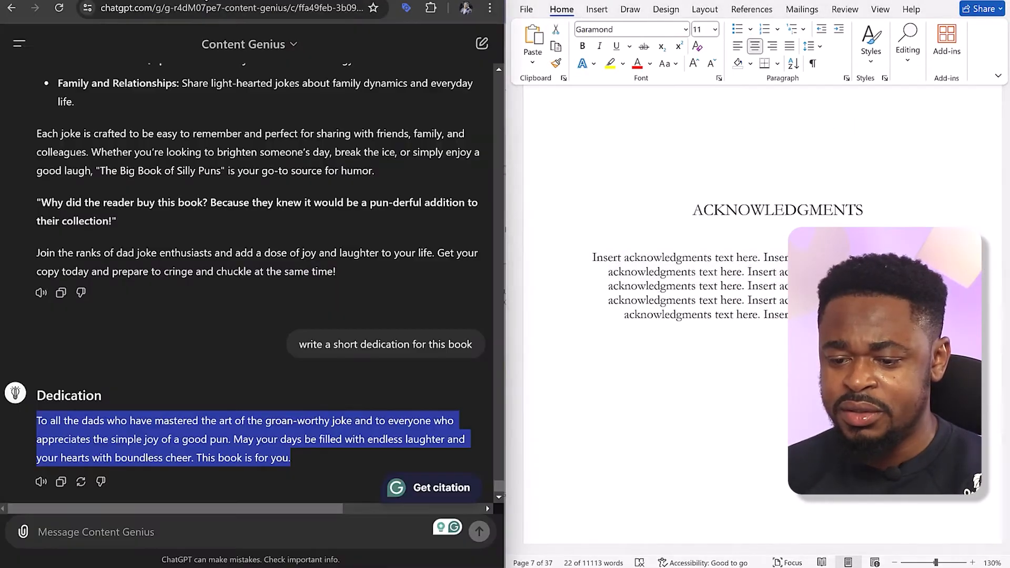
left_click(241, 530)
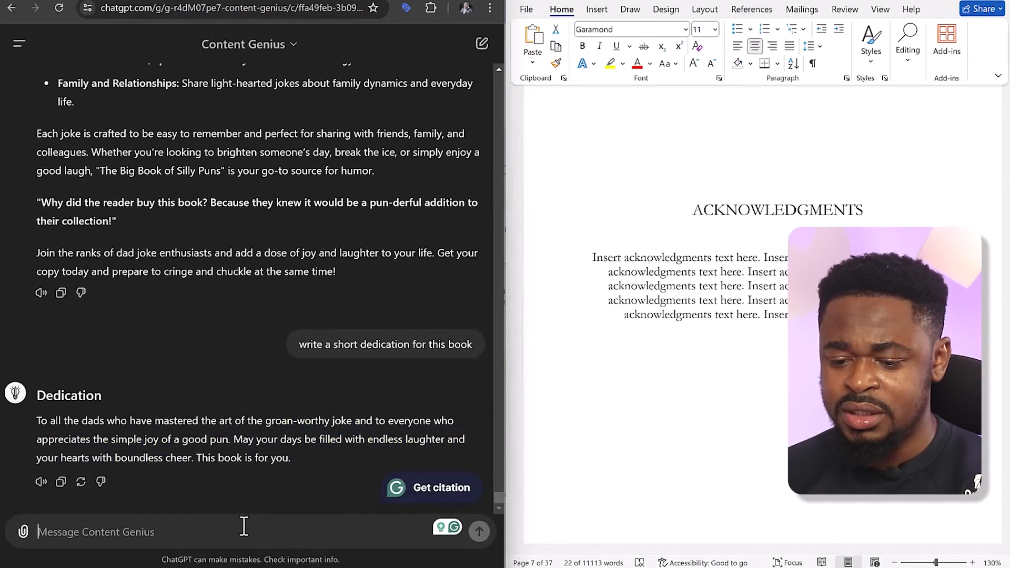
type("wri")
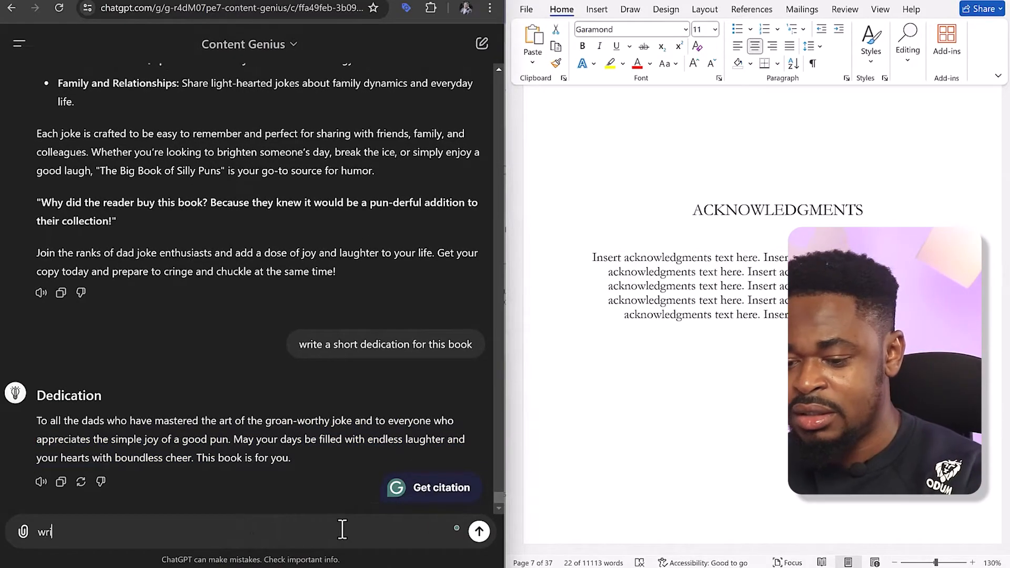
type("te a shor")
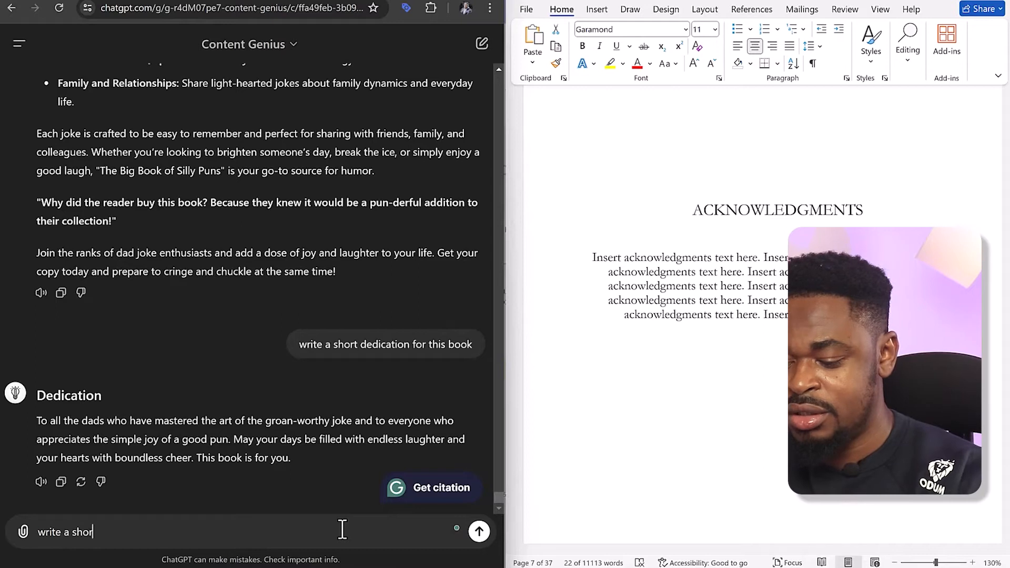
type("t acknowl")
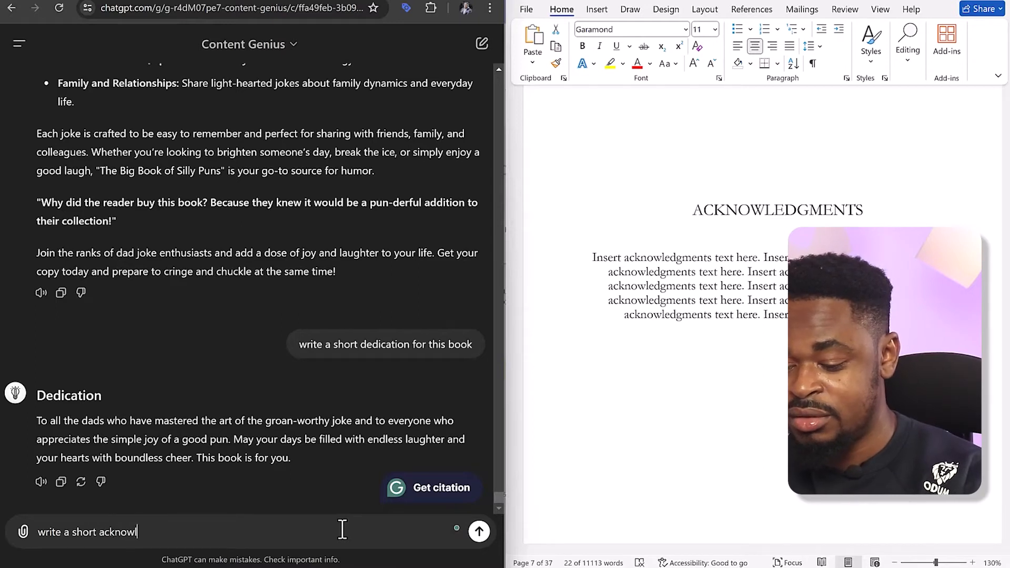
type("edgement f")
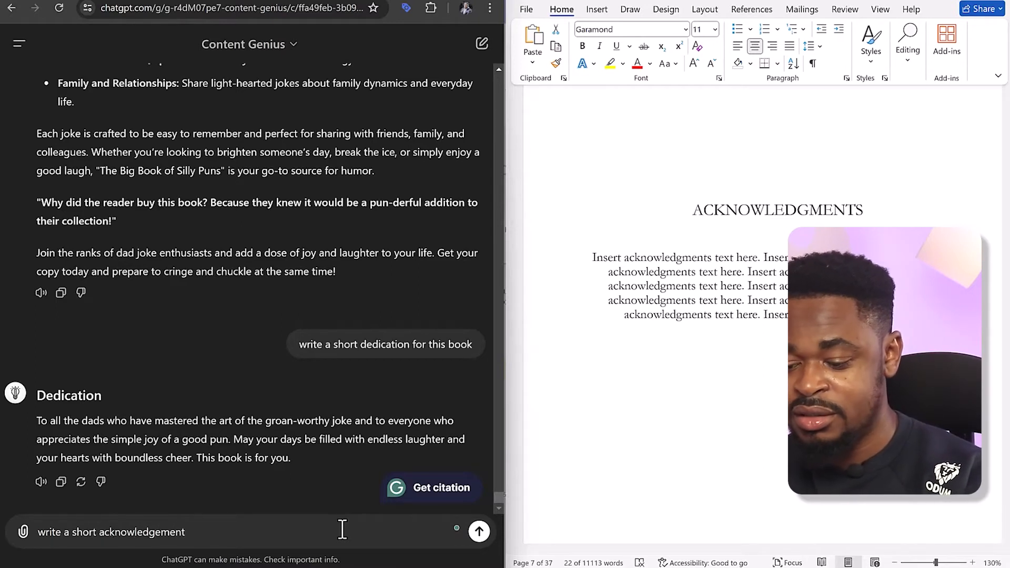
type("or this book")
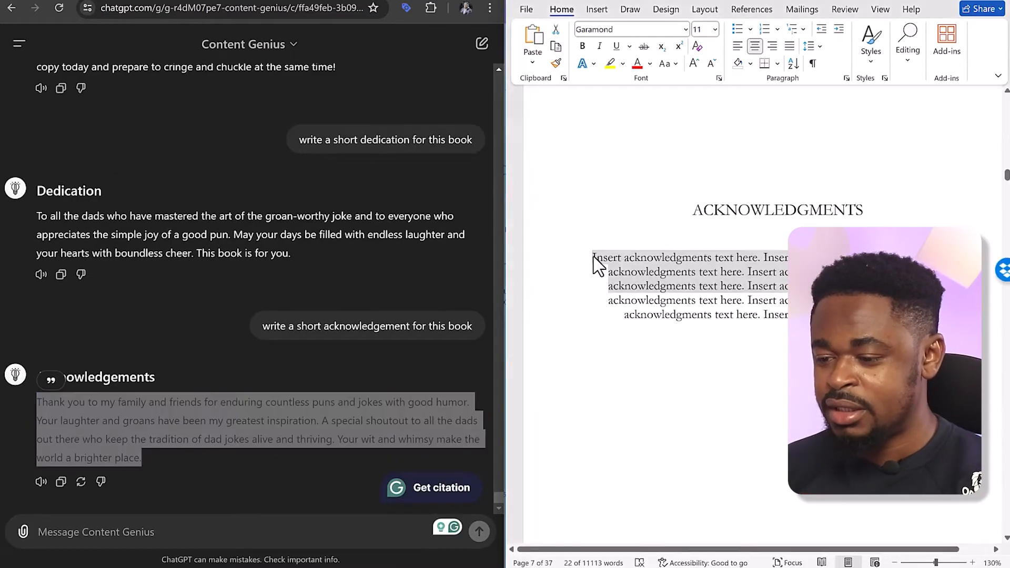
Back in Word, replace the placeholder text under the ACKNOWLEDGMENTS heading with the copied acknowledgement as text only
left_click(594, 258)
left_click_drag(596, 257, 783, 316)
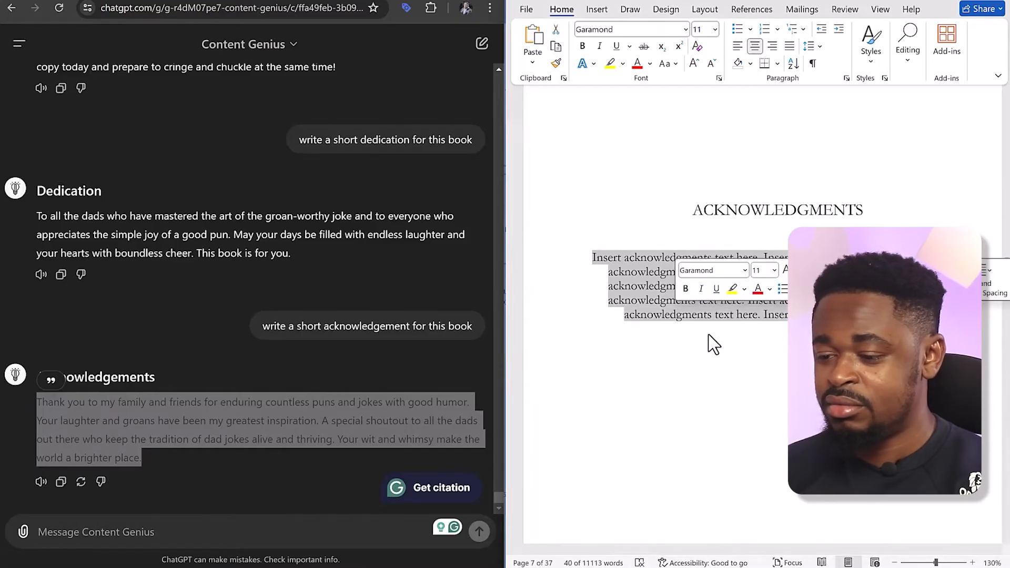
right_click(644, 288)
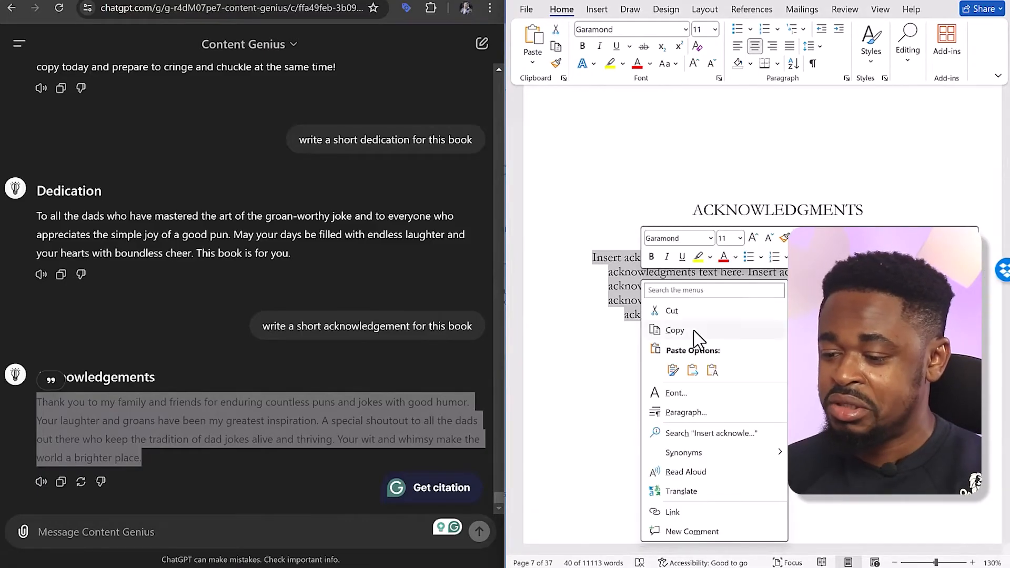
left_click(713, 369)
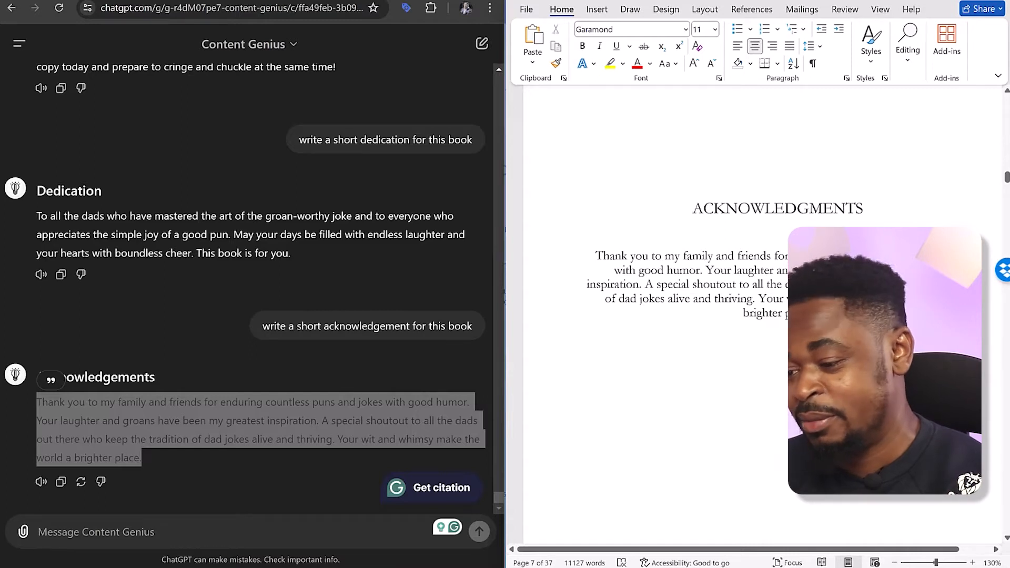
Examine the chapter one pages following the acknowledgments, checking the chapter heading, placeholder text, page headers and page numbers
scroll(762, 316, "down", 10)
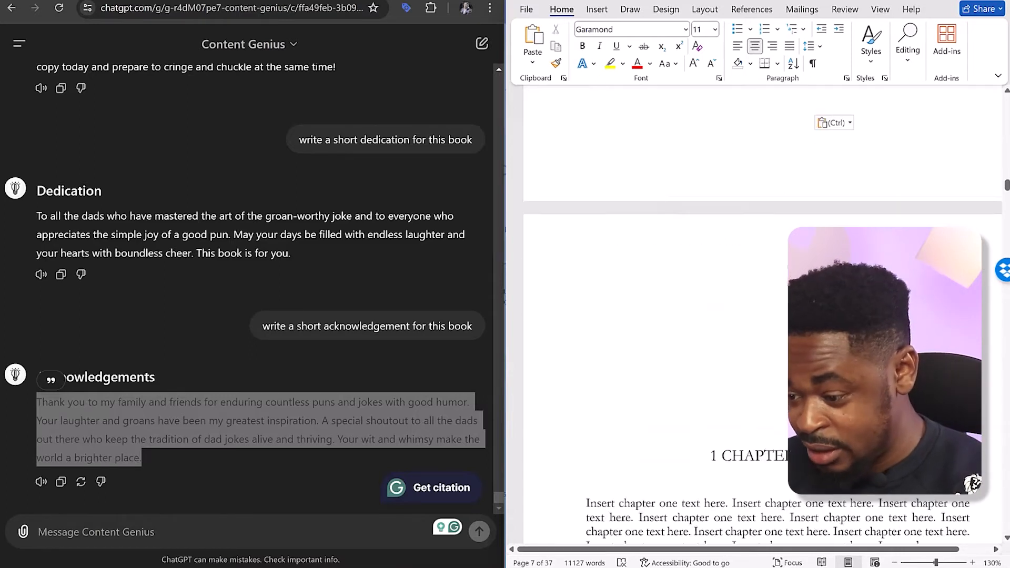
scroll(768, 303, "down", 3)
scroll(770, 308, "up", 7)
scroll(767, 302, "up", 10)
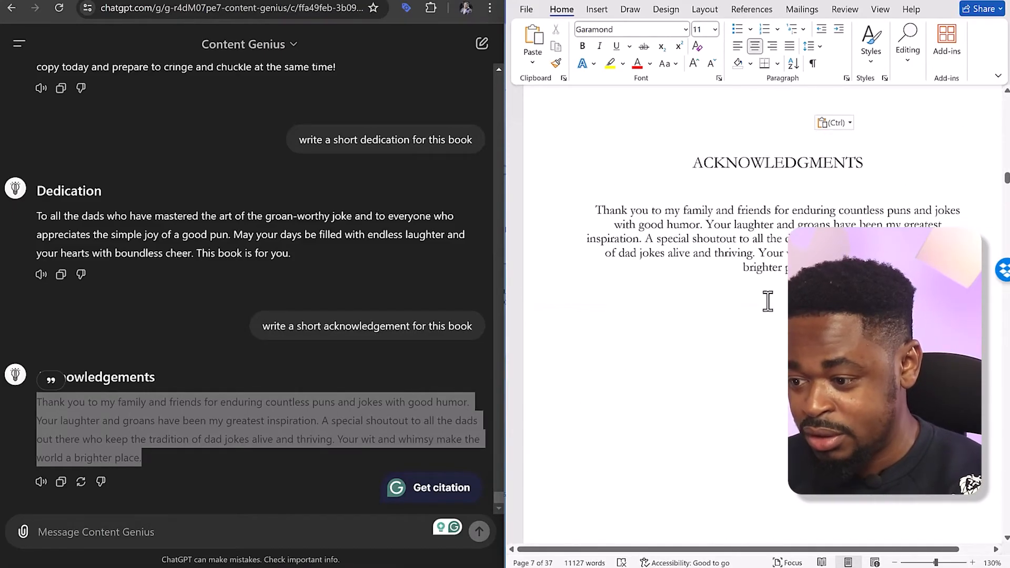
scroll(767, 300, "down", 8)
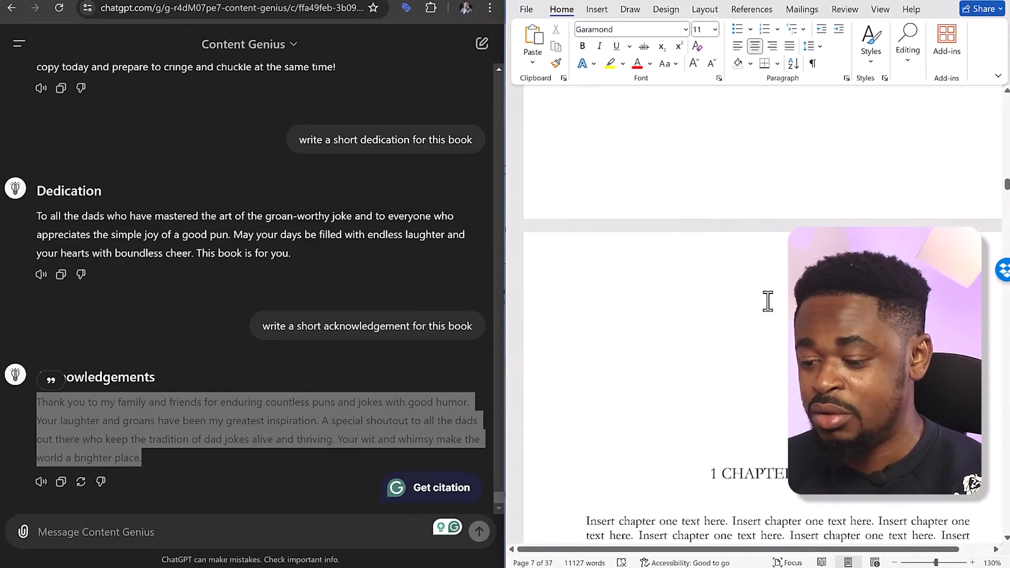
left_click_drag(810, 478, 666, 386)
scroll(666, 384, "down", 8)
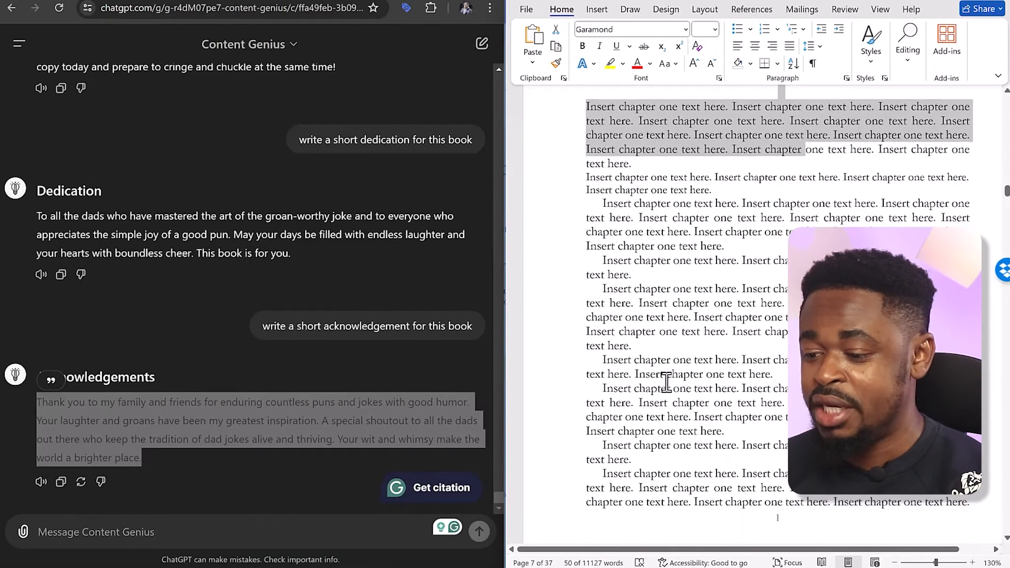
scroll(666, 384, "up", 2)
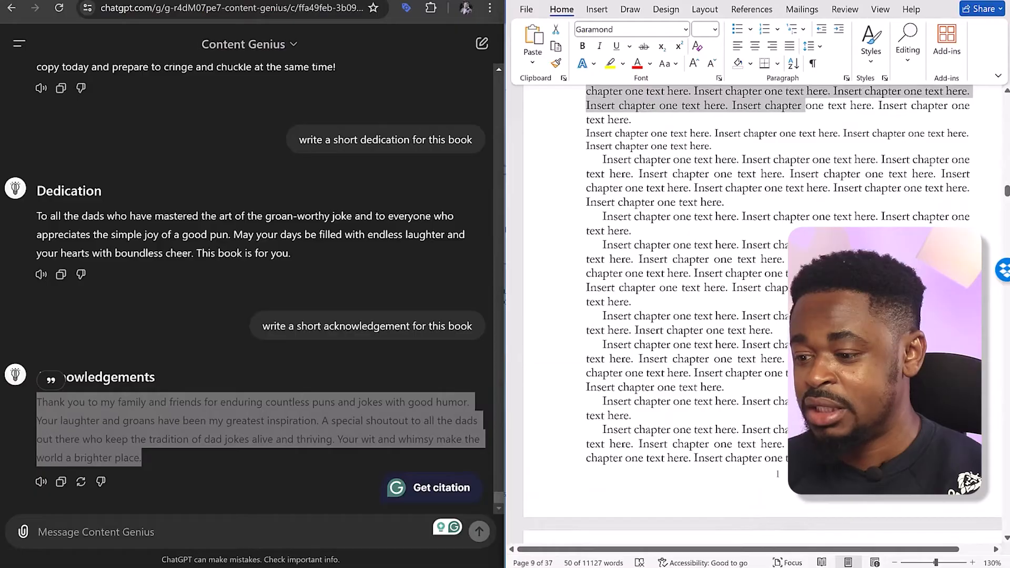
scroll(669, 158, "up", 10)
left_click_drag(733, 445, 708, 494)
scroll(638, 445, "down", 5)
left_click(727, 444)
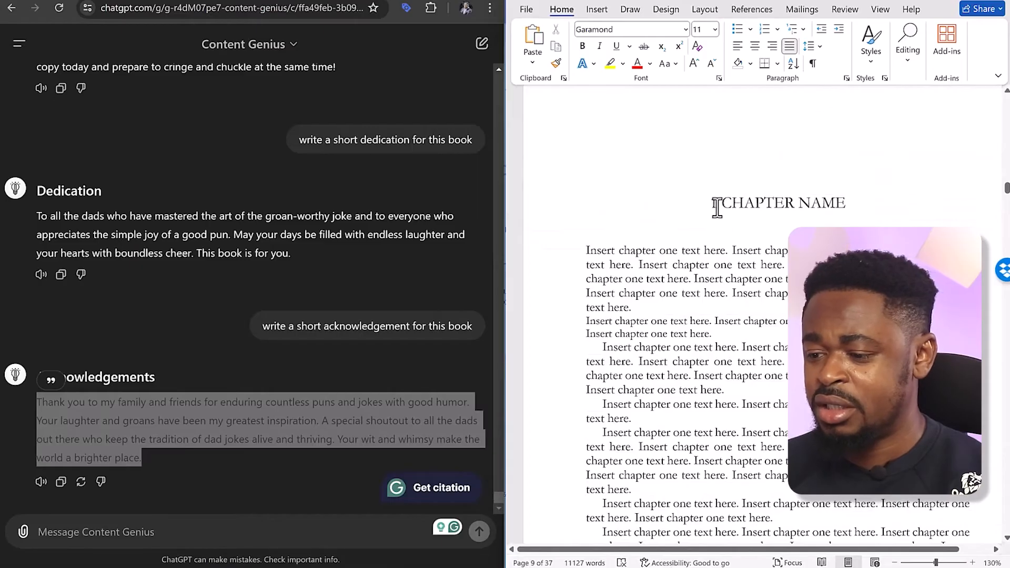
scroll(768, 213, "down", 10)
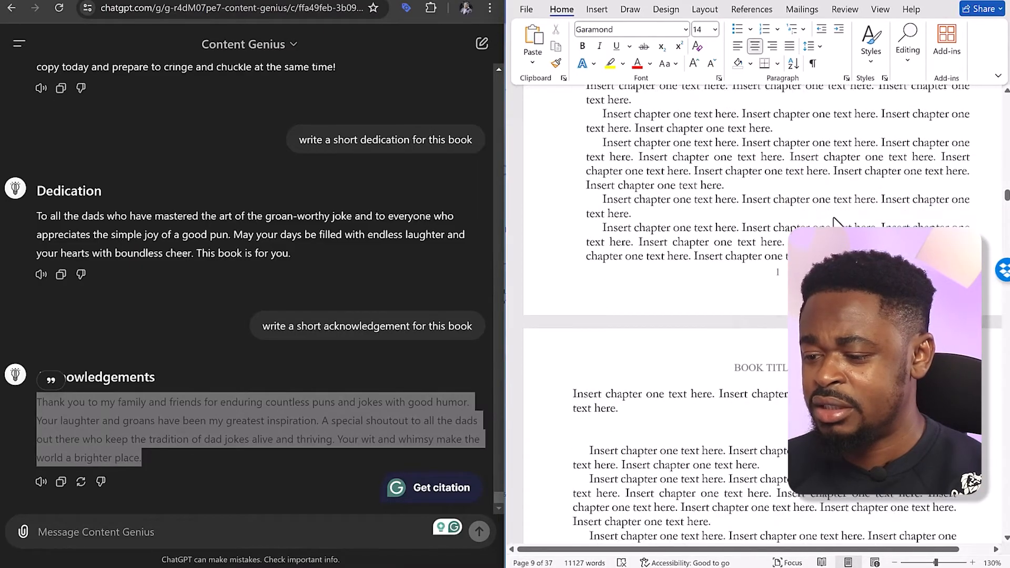
scroll(784, 224, "up", 5)
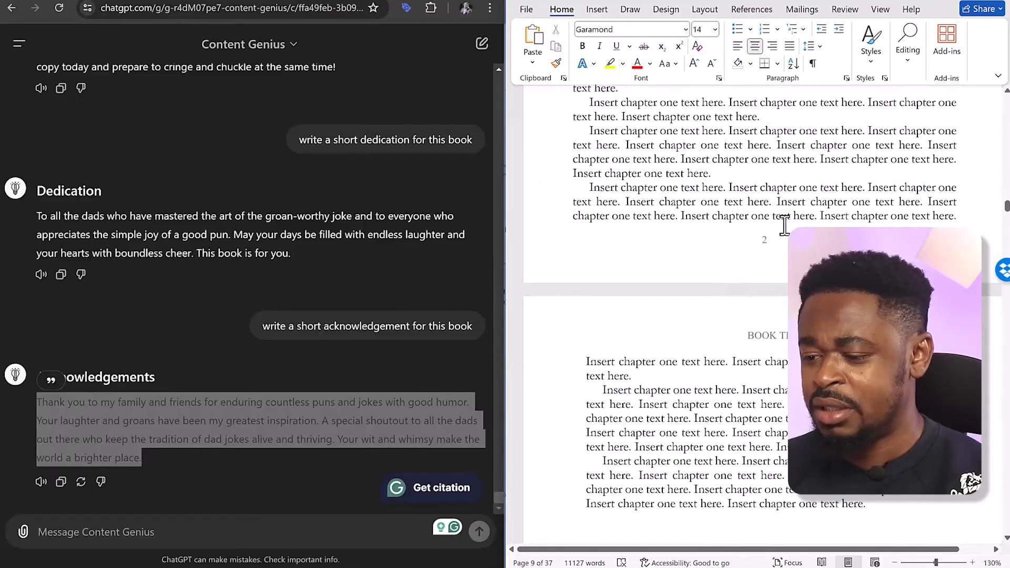
scroll(784, 225, "up", 6)
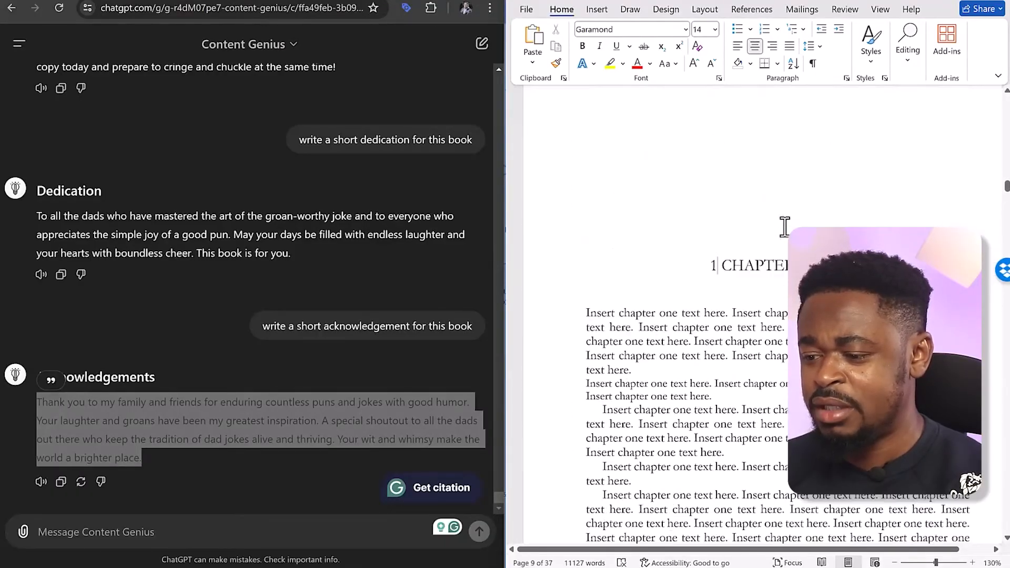
Replace the "1 CHAPTER NAME" heading above the first chapter's placeholder text with "INTRODUCTION"
triple_click(774, 330)
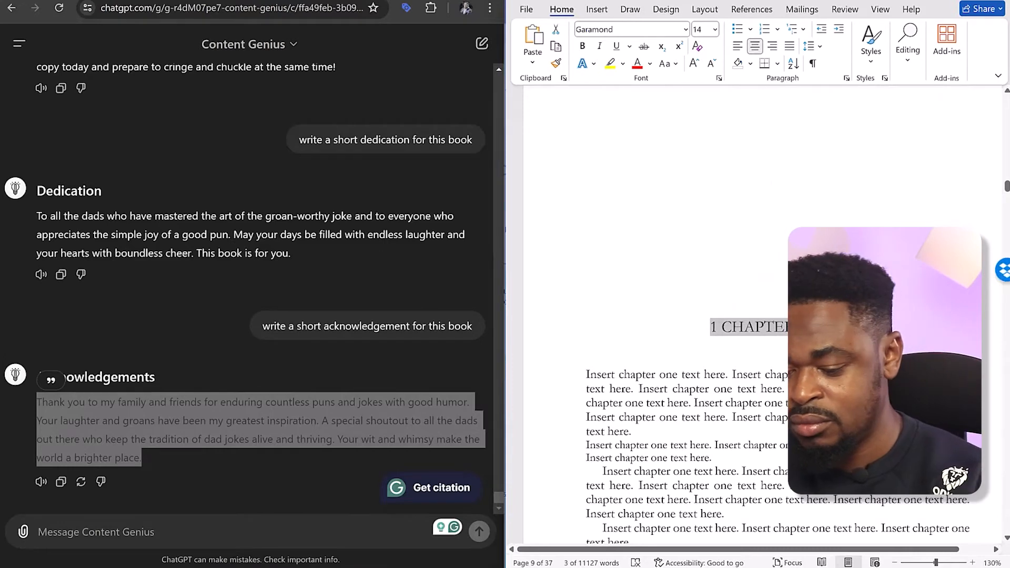
type("INT")
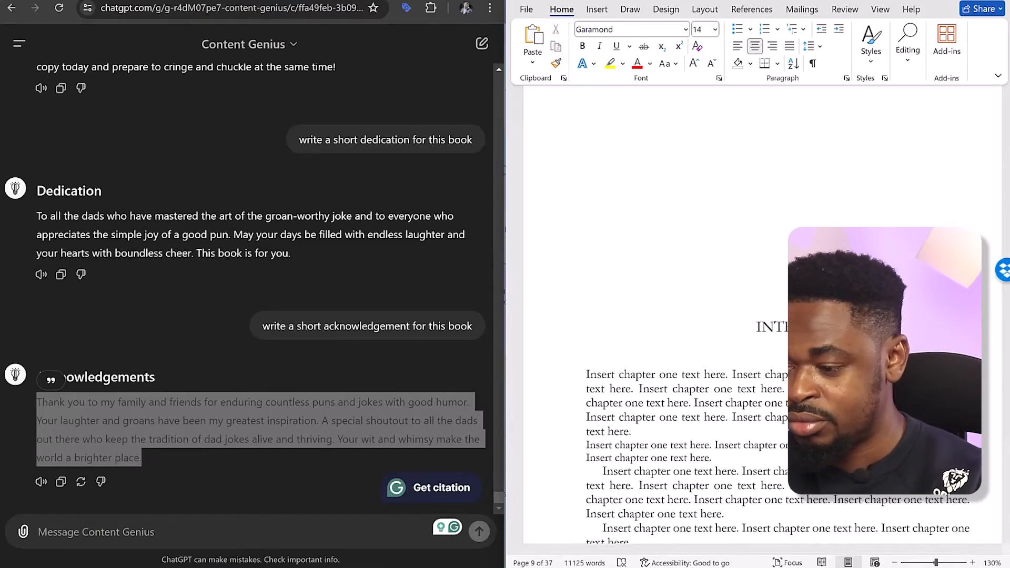
type("RODUCTION")
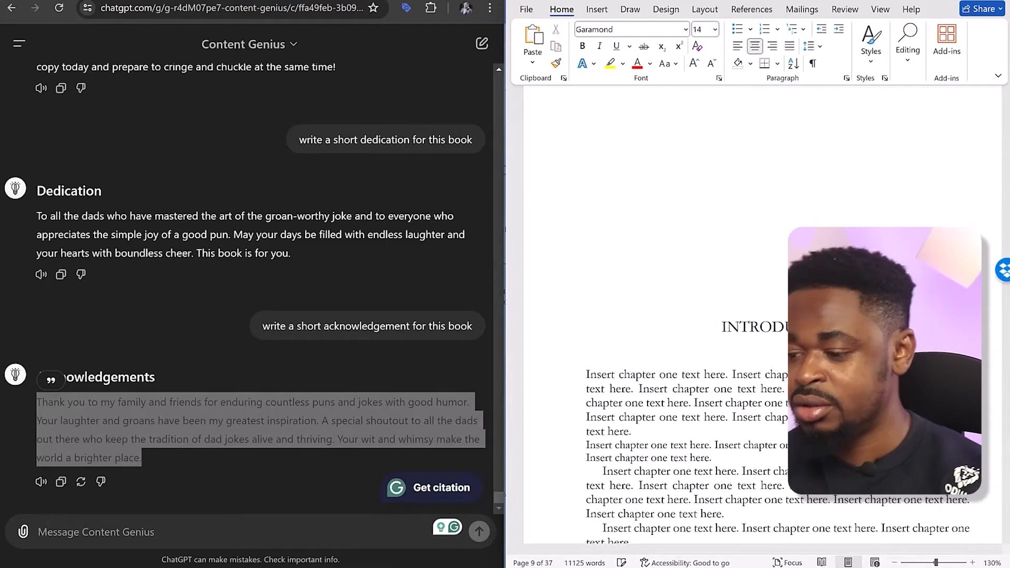
In the Google Docs manuscript, copy the first introduction section, "The Charm of Dad Jokes", through its closing paragraph
scroll(300, 212, "down", 3)
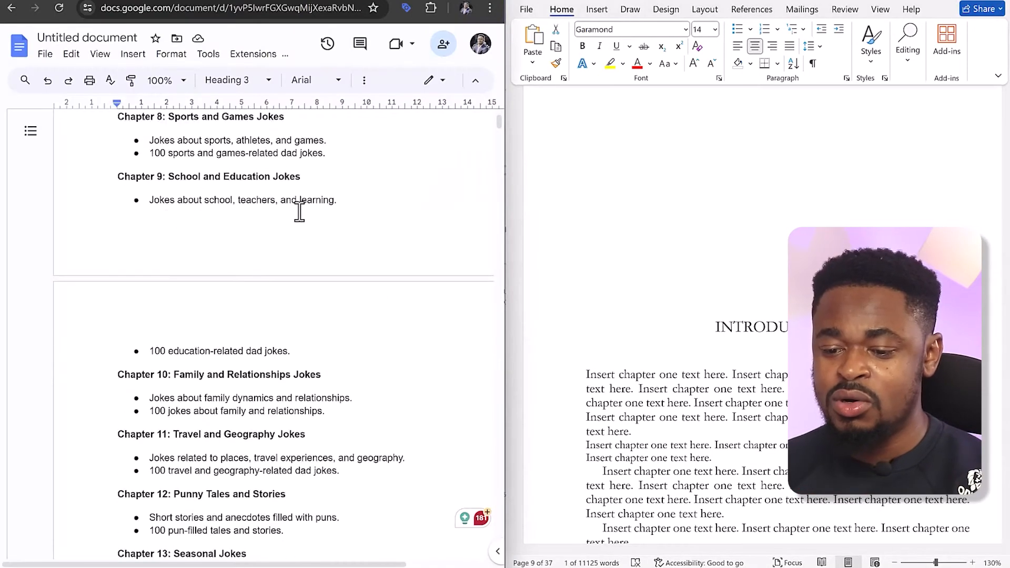
scroll(299, 212, "down", 12)
left_click_drag(192, 234, 314, 489)
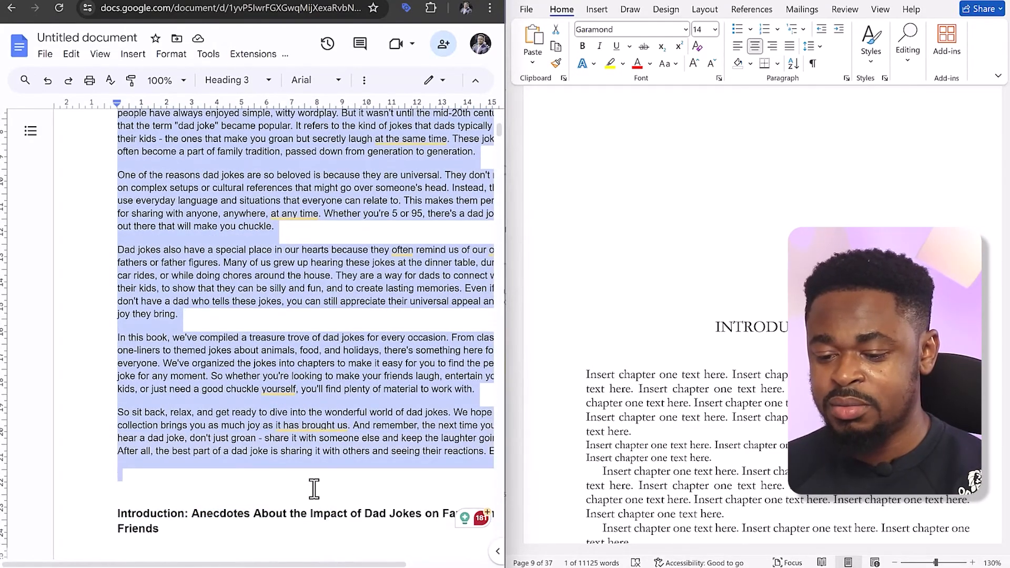
In Word, replace all the chapter one placeholder text under the INTRODUCTION heading with the copied introduction section
left_click(593, 375)
left_click_drag(590, 374, 702, 539)
right_click(768, 429)
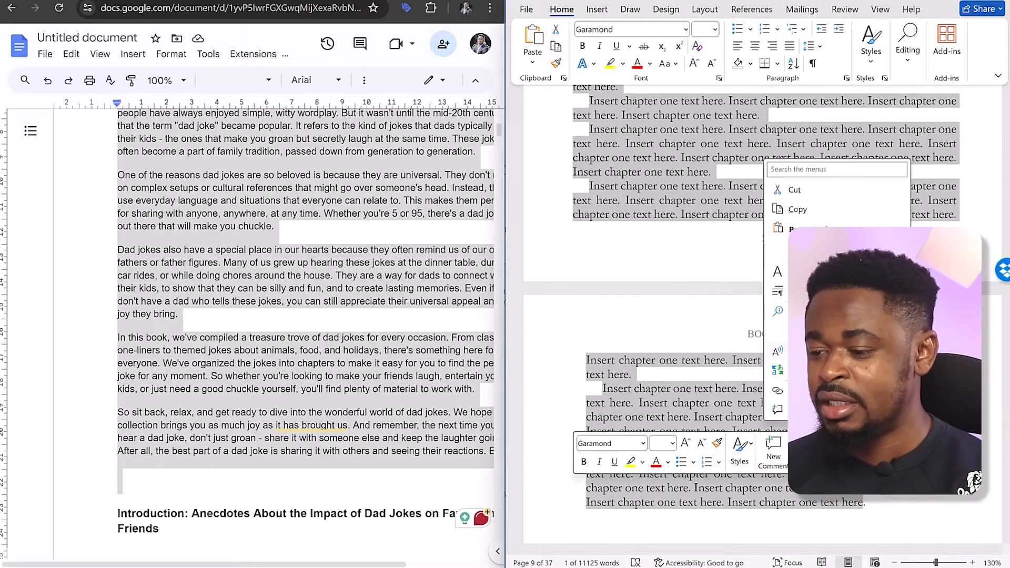
left_click(821, 248)
scroll(725, 270, "up", 10)
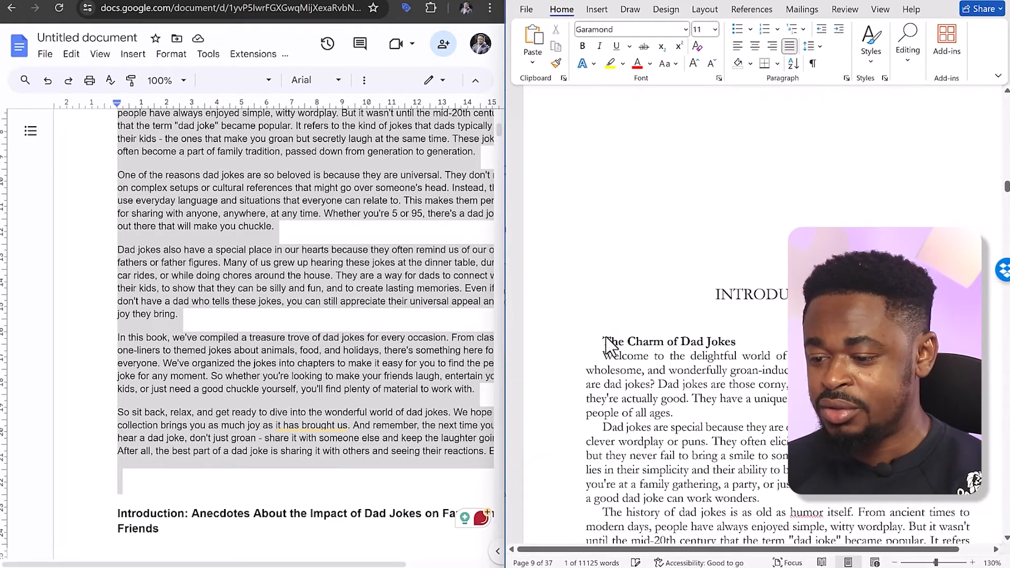
Left-align the "The Charm of Dad Jokes" subheading and leave a blank line between it and the first paragraph
left_click(604, 339)
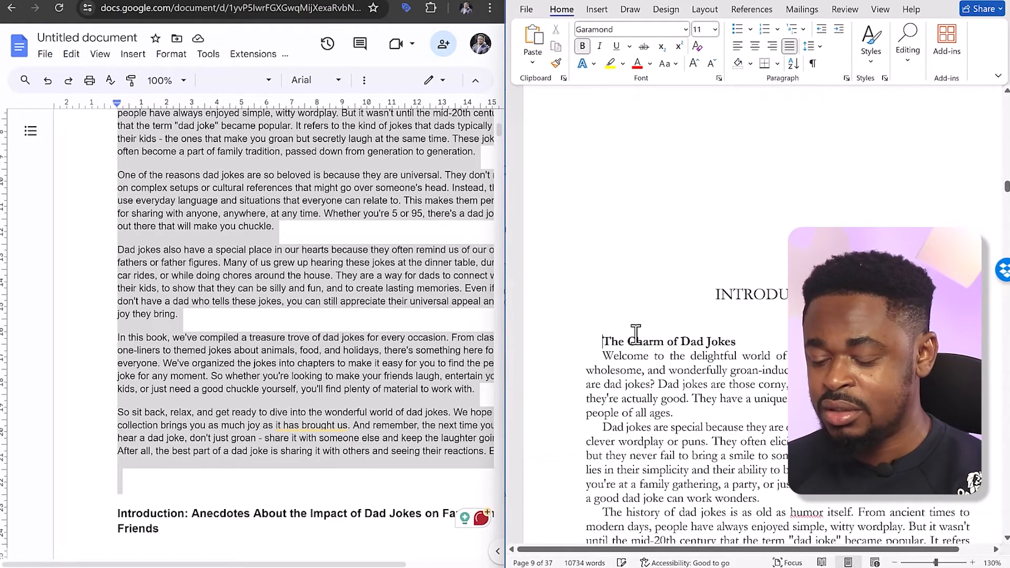
left_click(755, 45)
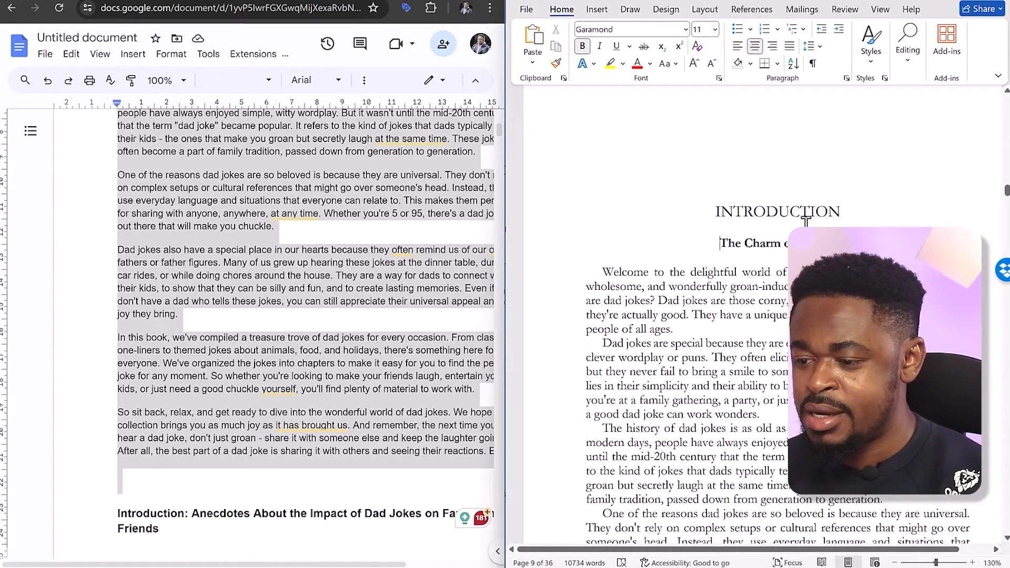
left_click(737, 46)
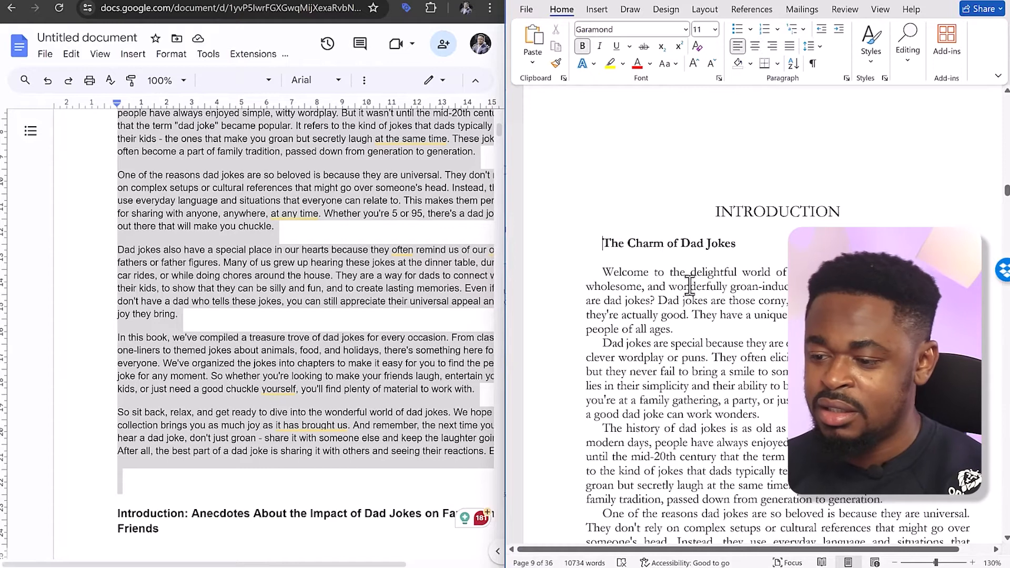
scroll(762, 266, "down", 1)
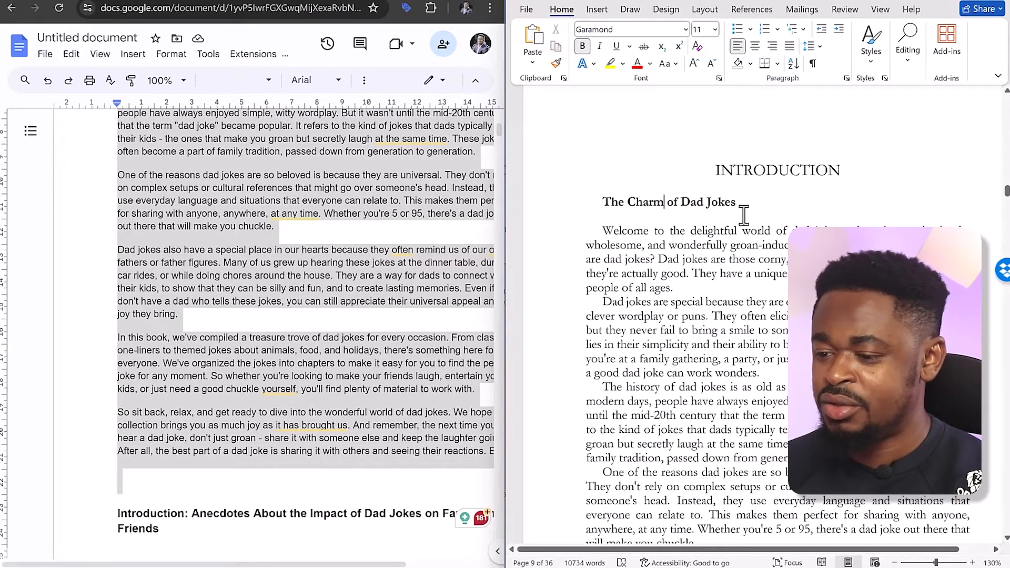
scroll(735, 247, "down", 2)
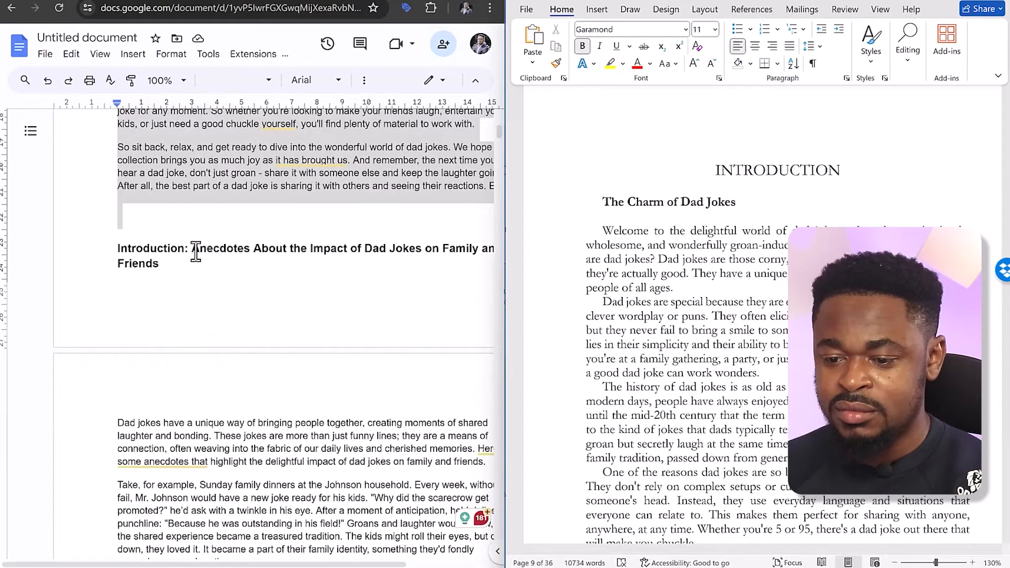
Copy the anecdotes introduction section from Google Docs into Word after "The Charm of Dad Jokes", starting its heading with "Anecdotes About the Impact of Dad Jokes"
left_click_drag(192, 248, 197, 434)
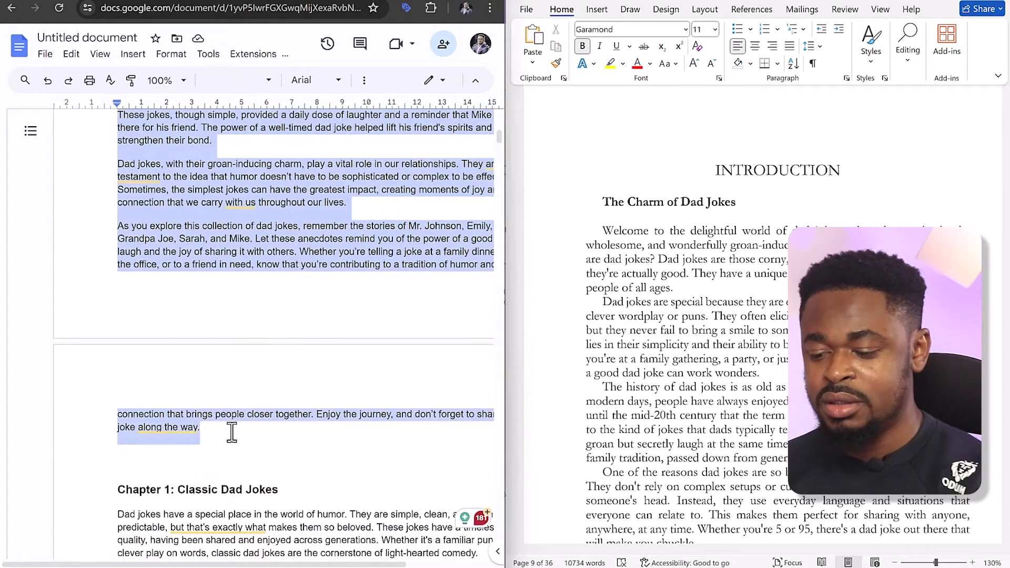
scroll(695, 332, "down", 10)
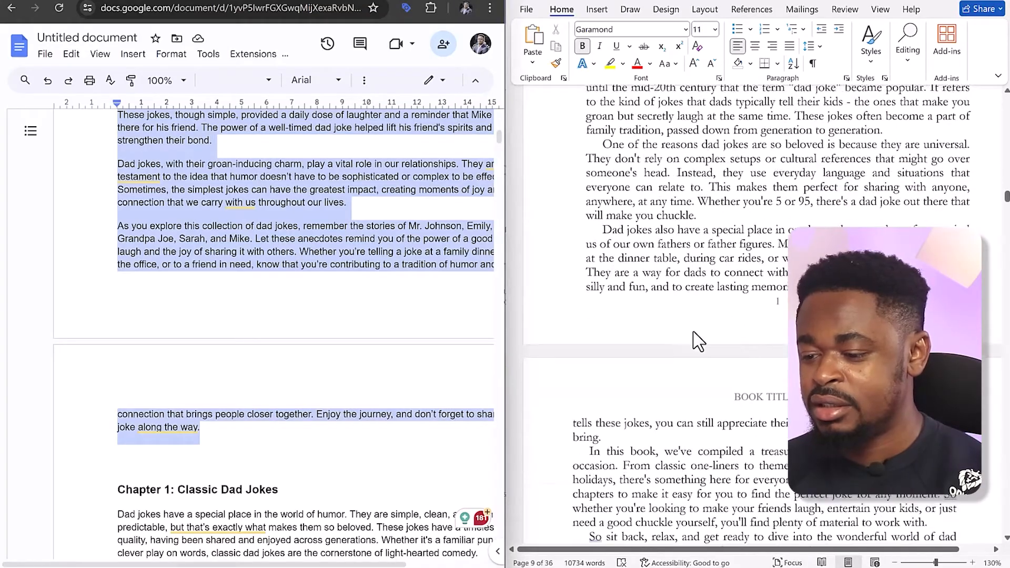
left_click(607, 333)
right_click(598, 331)
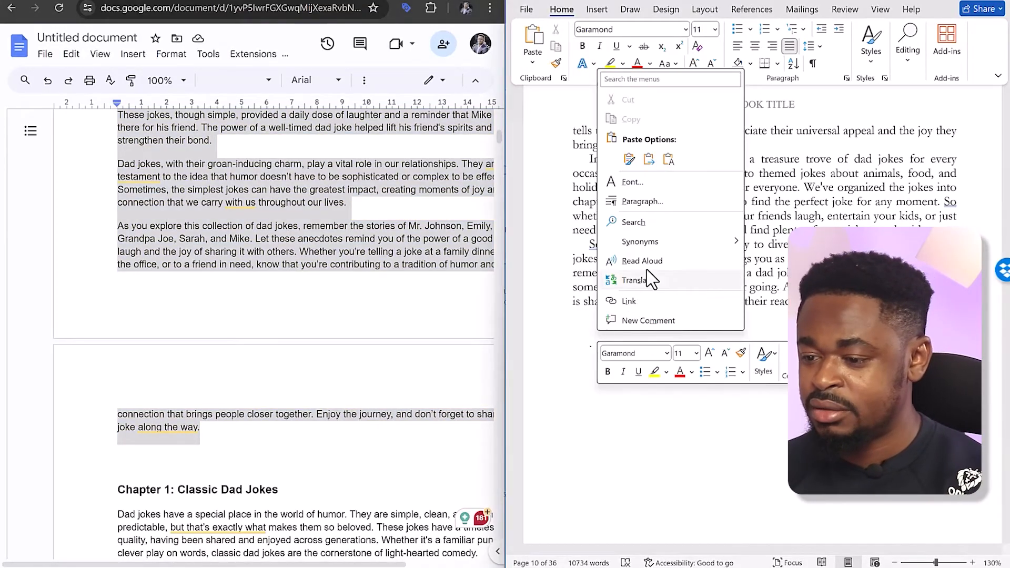
left_click(610, 218)
scroll(726, 200, "up", 5)
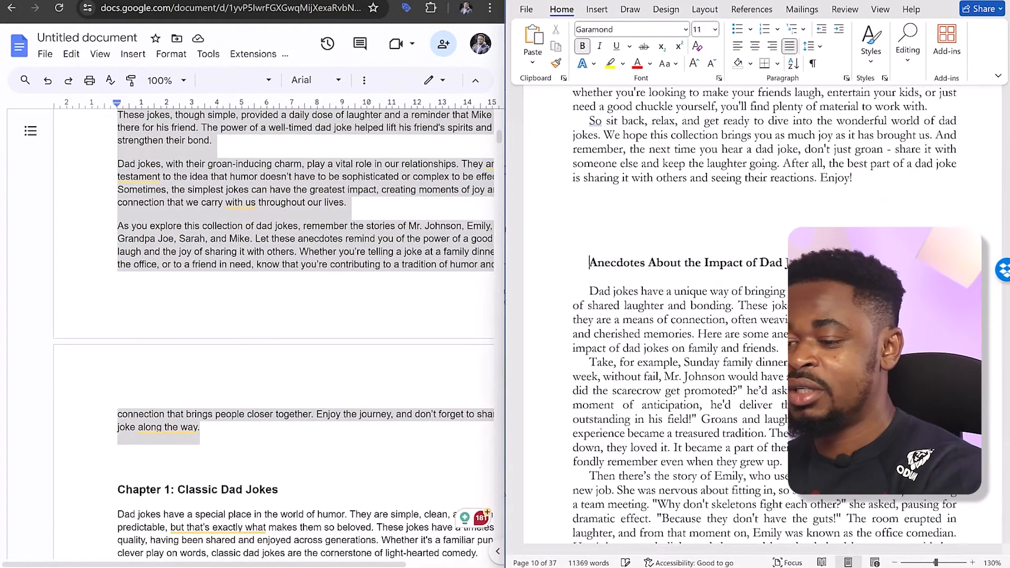
Replace the "BOOK TITLE" page header with "The Big Book of Silly Puns (1600 Dad Jokes)" copied from ChatGPT, keeping the header's font, and leave header editing
double_click(761, 234)
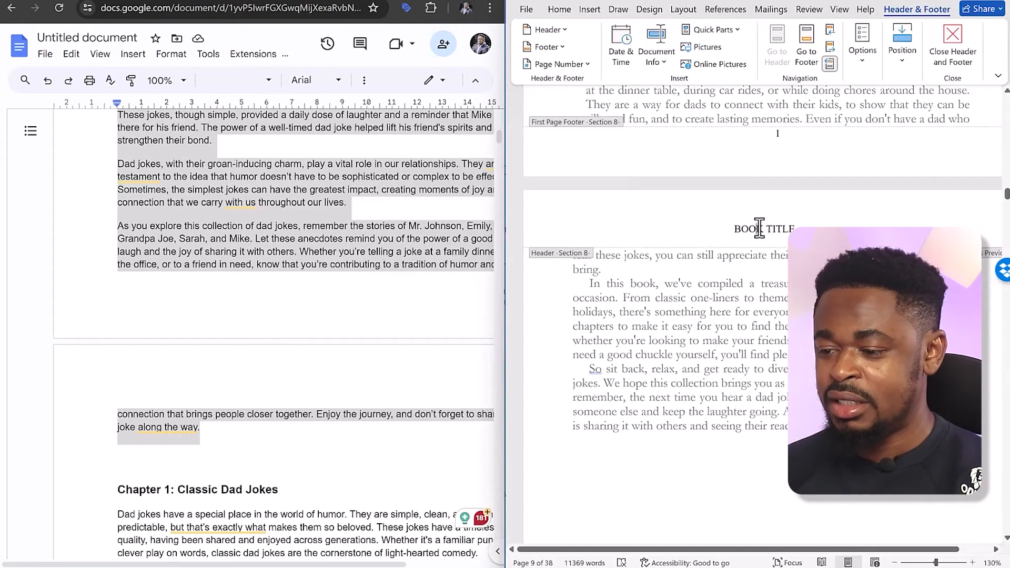
double_click(749, 229)
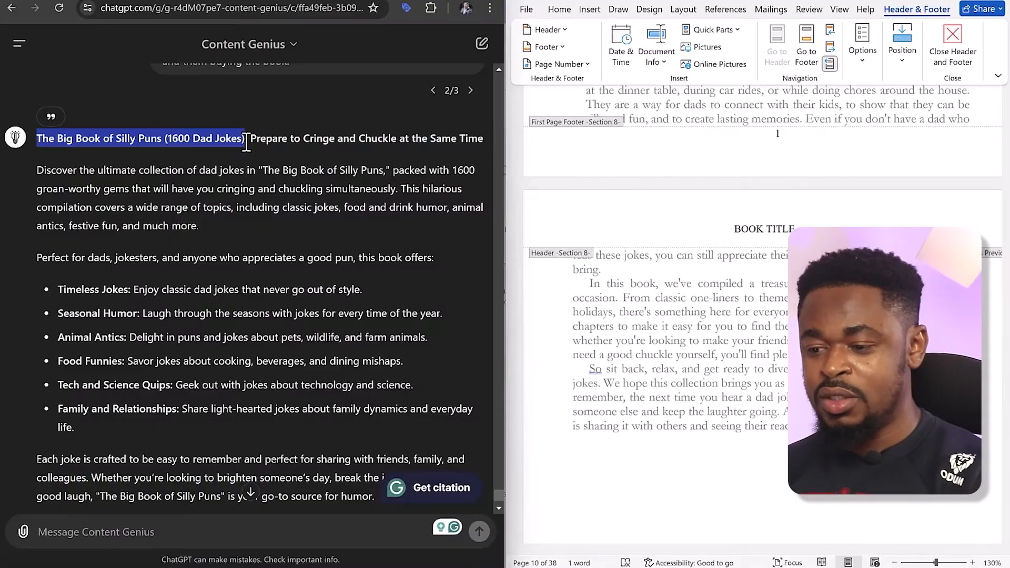
double_click(770, 230)
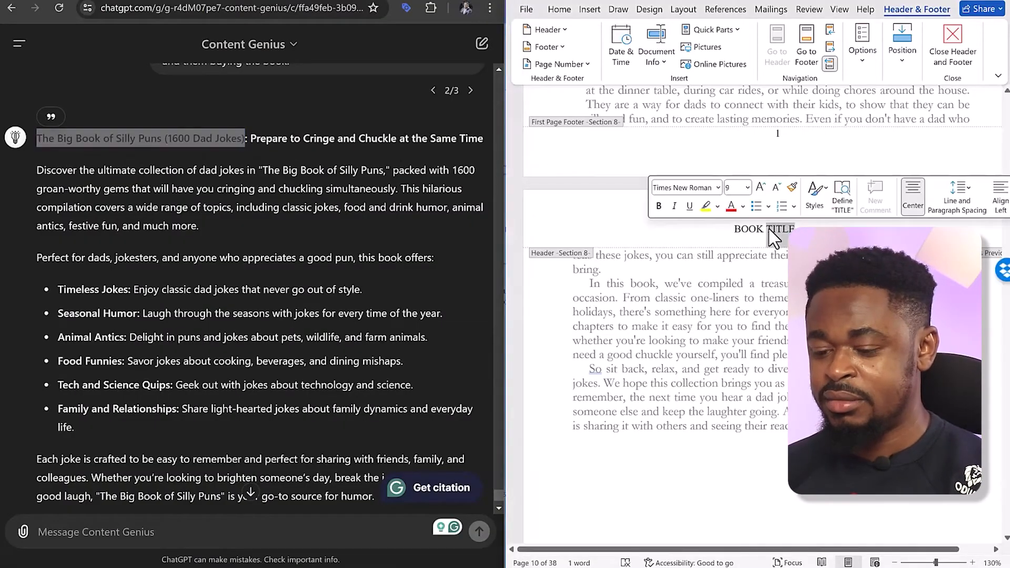
type("The Big Book of Silly Puns (1600 Dad Jokes)")
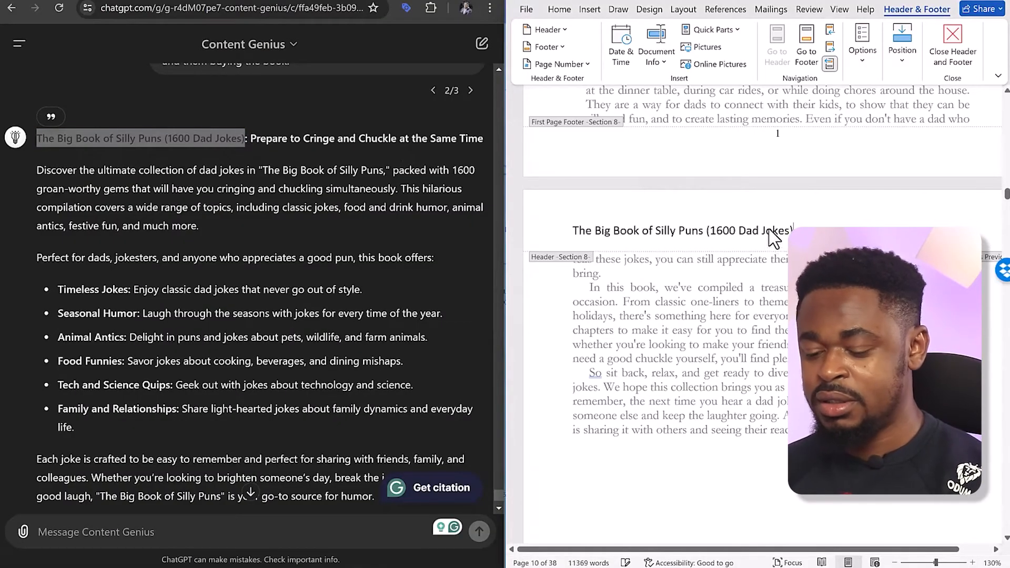
key("ctrl+z")
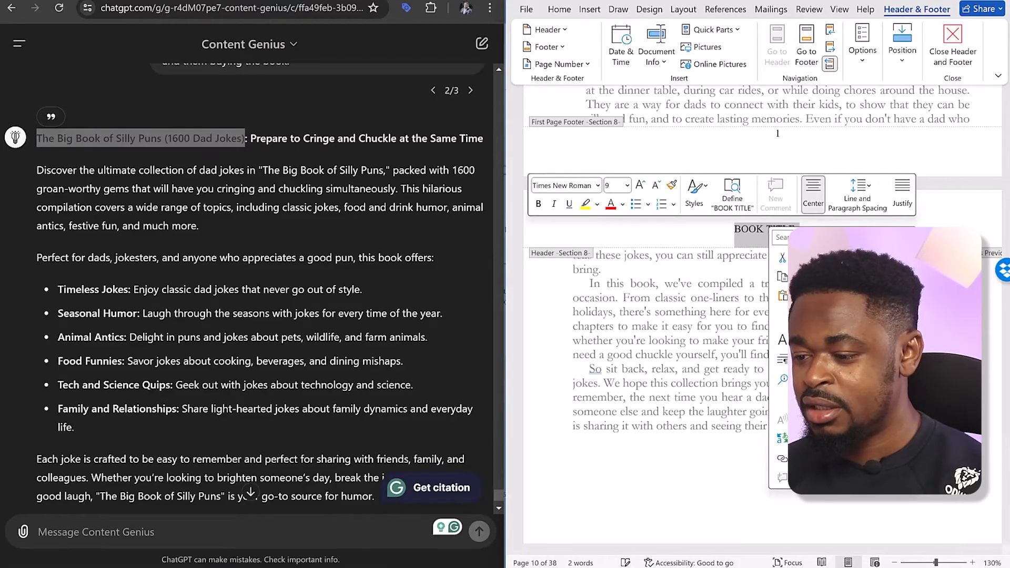
type("The Big Book of Silly Puns (1600 Dad Jokes)")
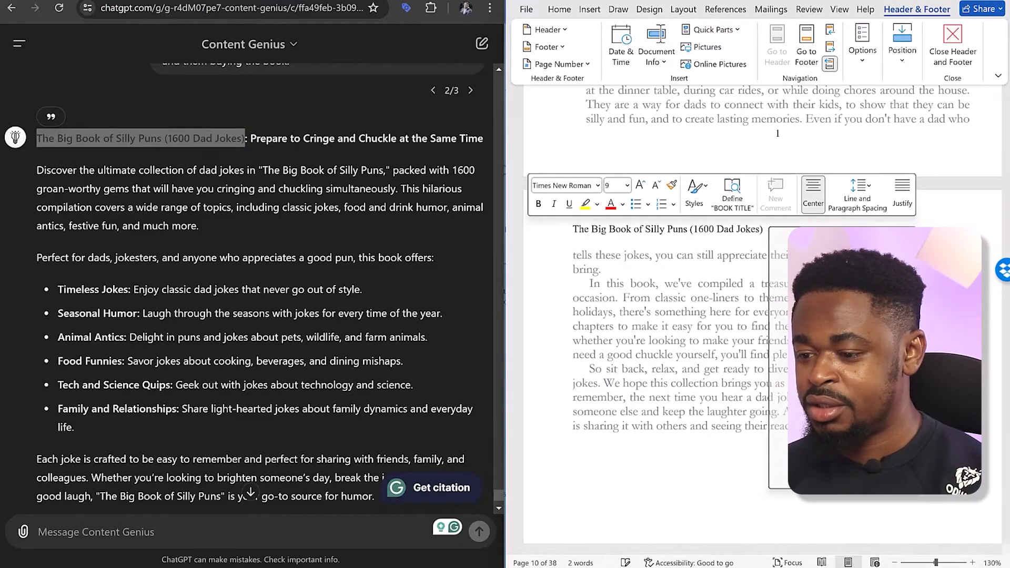
key("Escape")
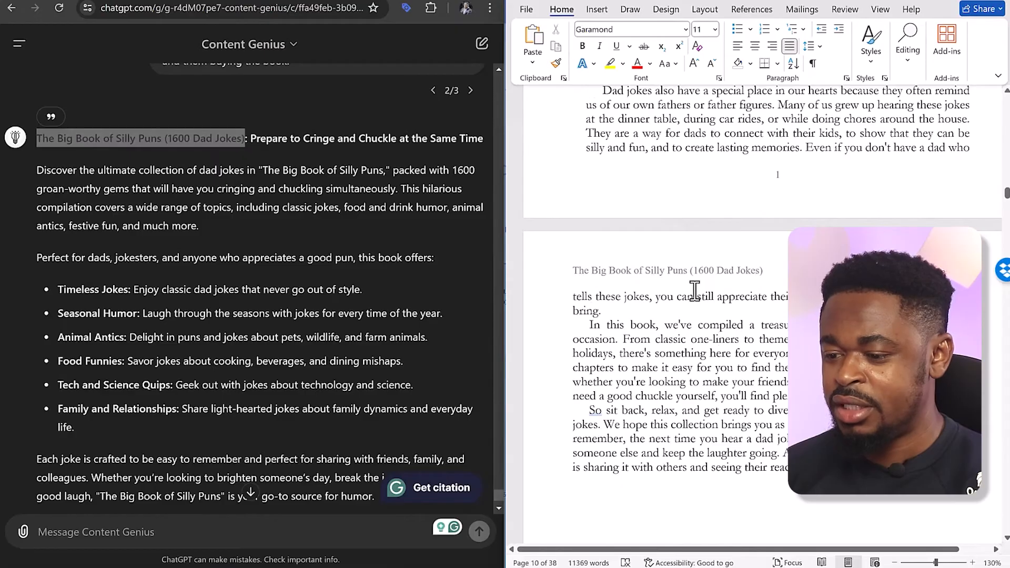
Examine the introduction pages, checking the page headers, page numbers and where the anecdotes section starts
scroll(694, 291, "up", 8)
scroll(697, 300, "down", 3)
scroll(695, 297, "down", 3)
scroll(702, 296, "up", 7)
scroll(694, 291, "down", 2)
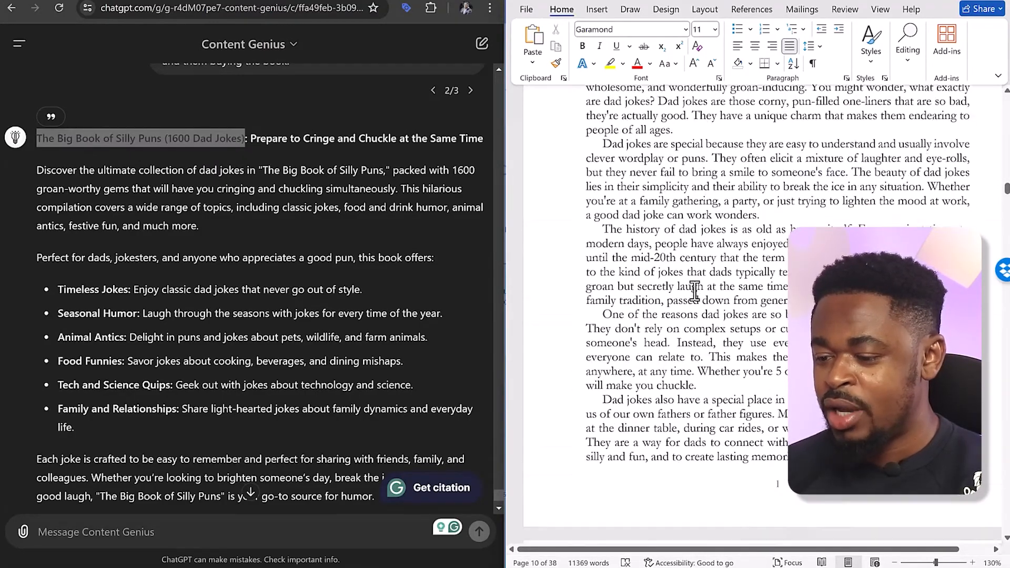
scroll(695, 291, "down", 10)
scroll(694, 290, "up", 2)
scroll(694, 291, "down", 10)
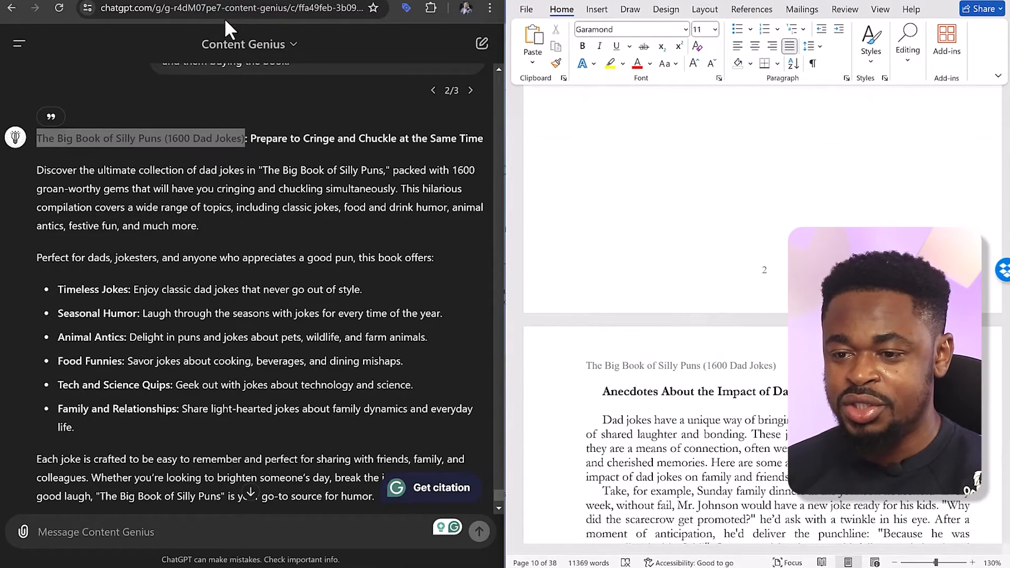
Find the Chapter 1 title in Google Docs and replace Word's "2 CHAPTER NAME" heading with "CHAPTER 1: CLASSIC DAD JOKES"
left_click(237, 1)
scroll(241, 282, "down", 6)
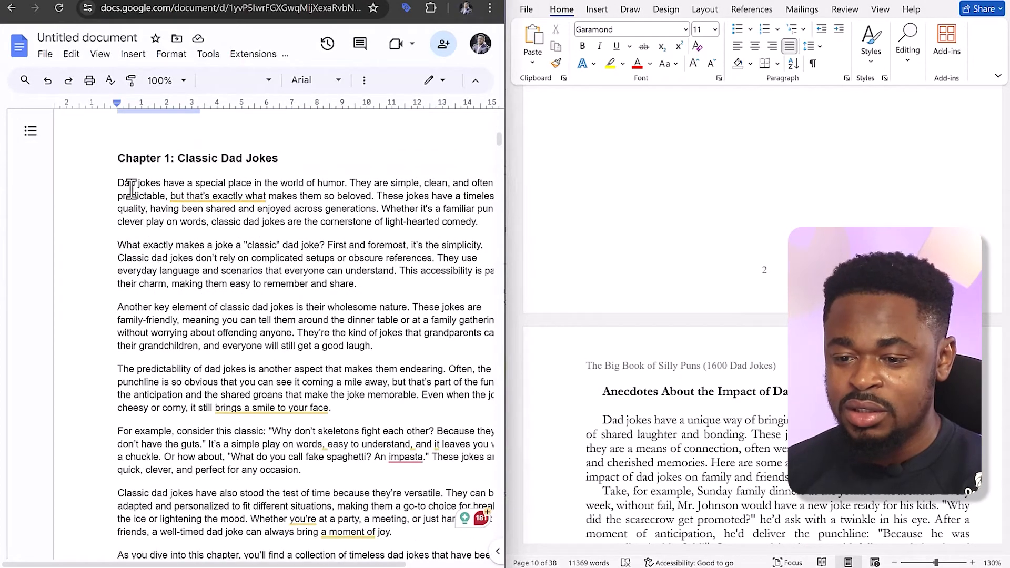
scroll(603, 320, "down", 15)
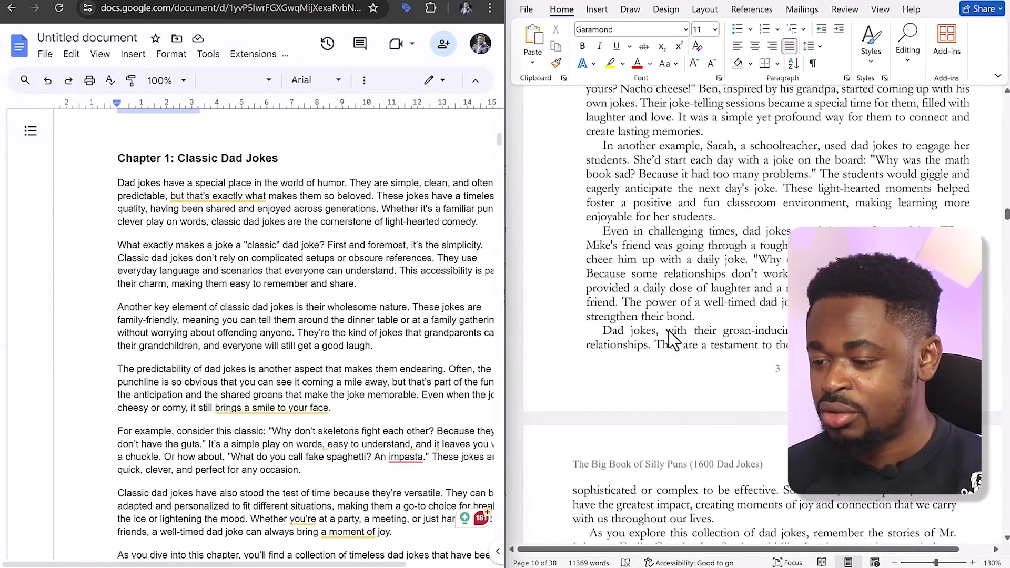
scroll(674, 341, "down", 8)
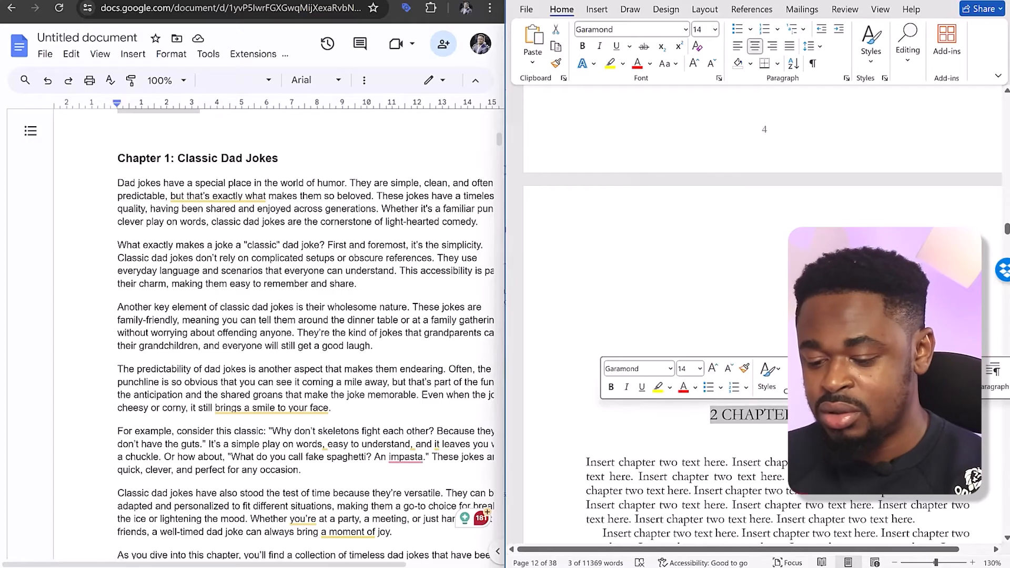
type("CHAPTER 2")
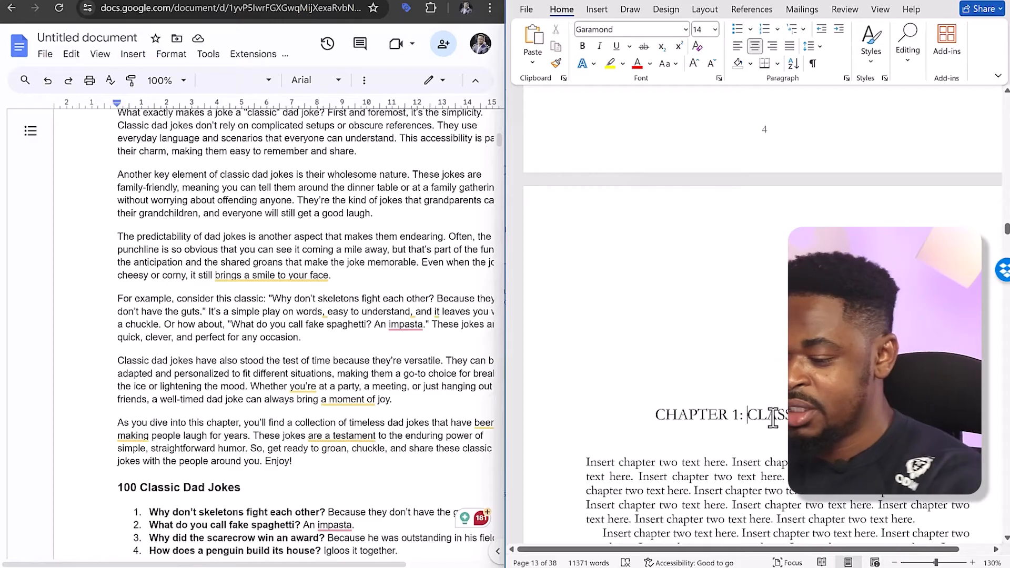
Split the chapter heading into "CHAPTER 1" and "CLASSIC DAD JOKES" with a blank line between them, and make "CLASSIC DAD JOKES" bold
key("Return")
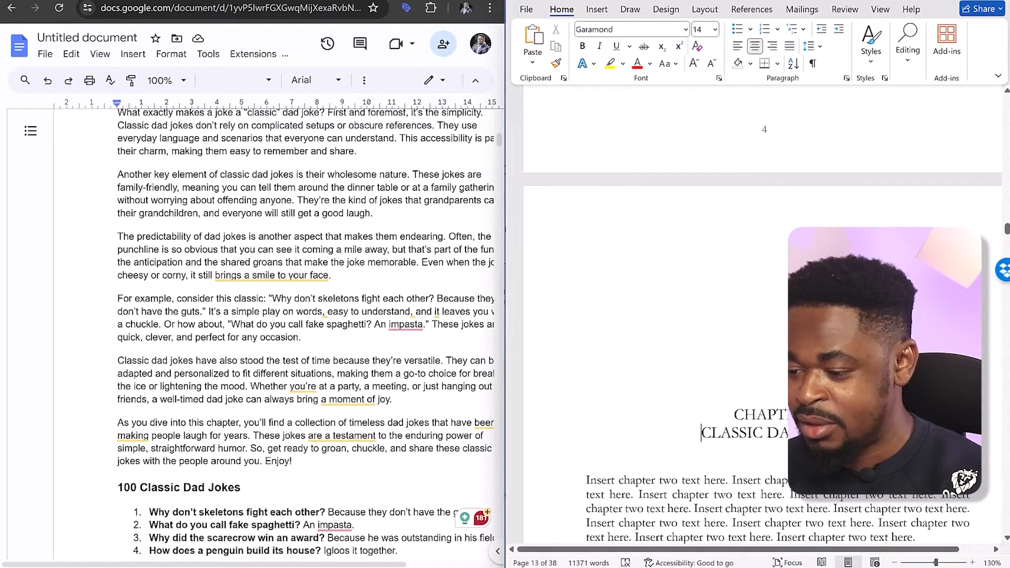
key("Return")
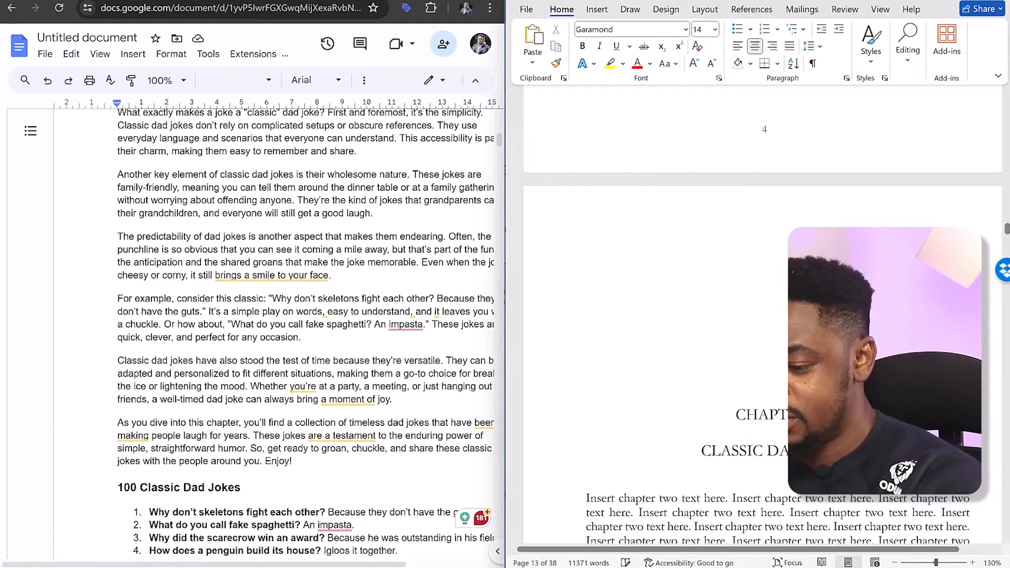
scroll(762, 316, "down", 3)
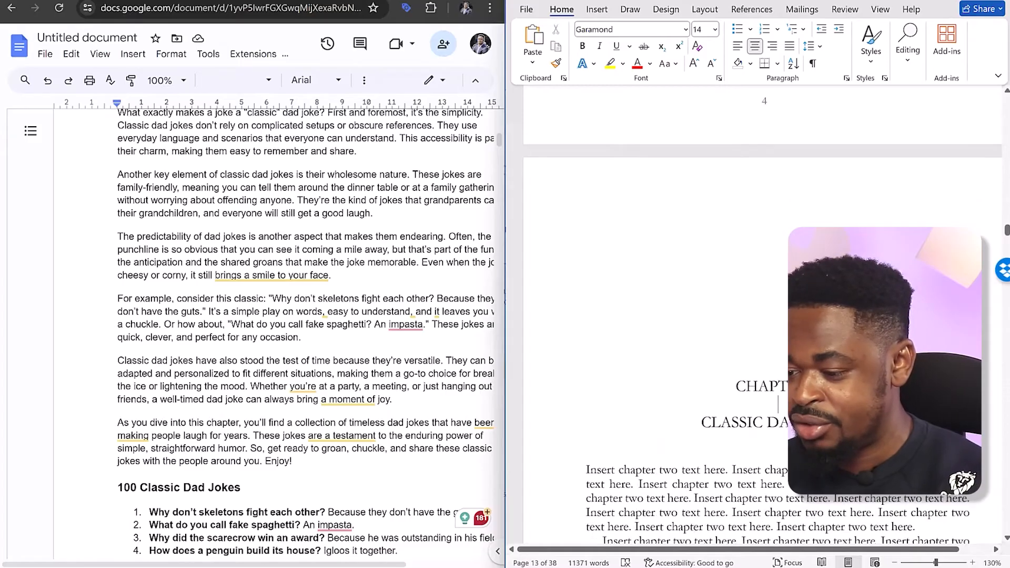
left_click_drag(854, 327, 724, 329)
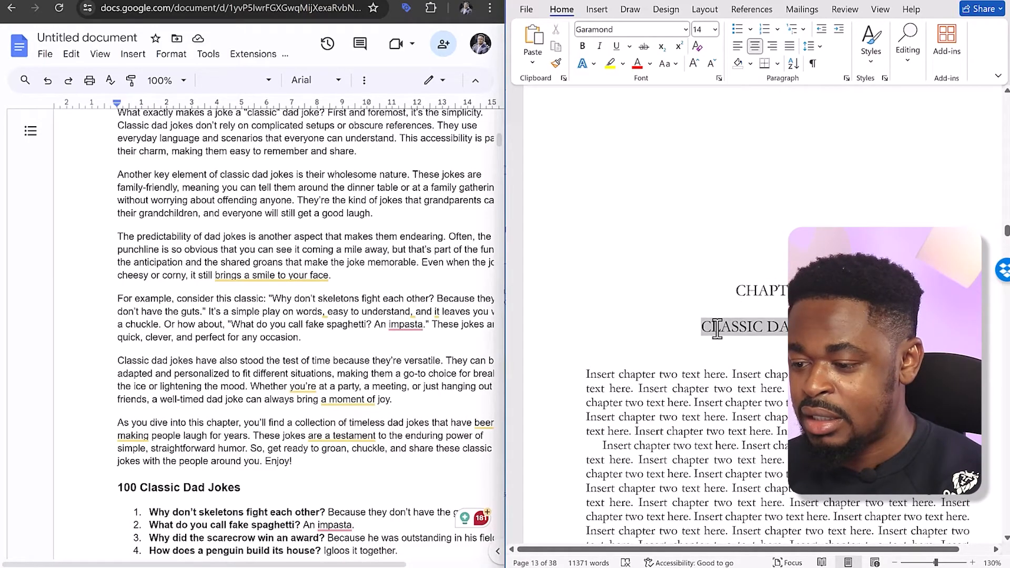
left_click(614, 306)
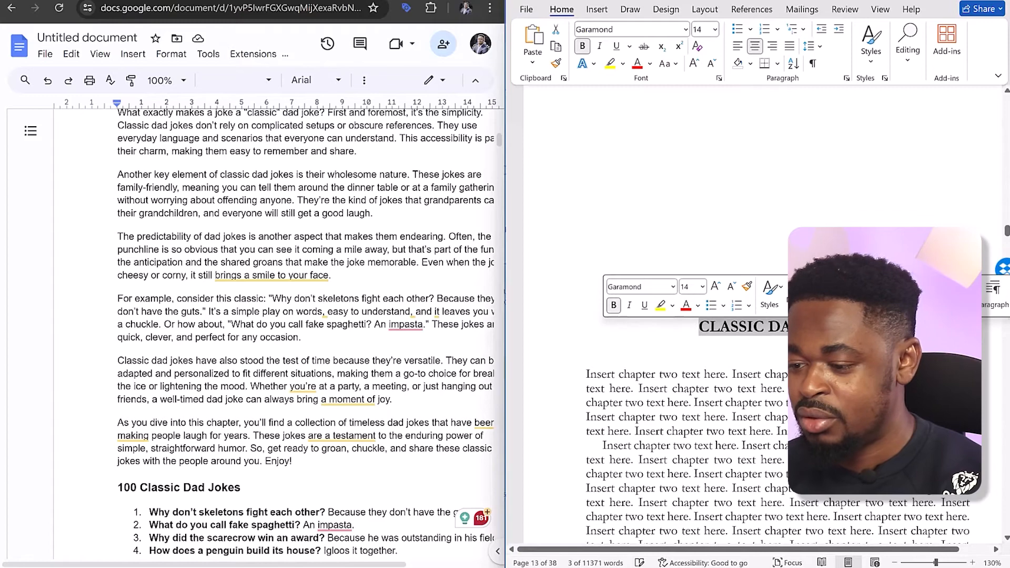
left_click(841, 403)
Review the introduction pages and the Chapter 1 opening page, comparing their headings and layout
scroll(841, 403, "up", 20)
scroll(762, 393, "up", 5)
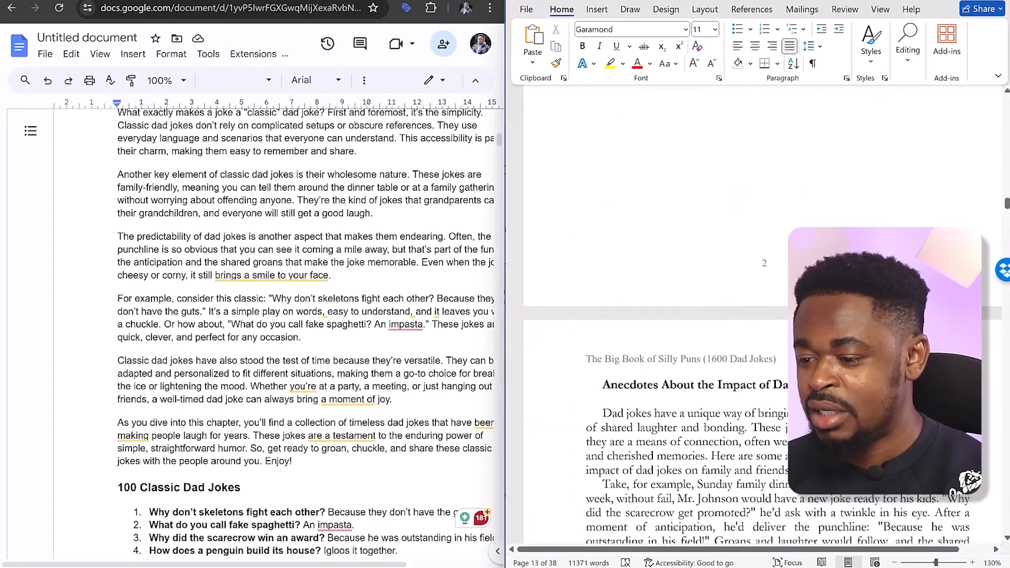
scroll(741, 393, "up", 15)
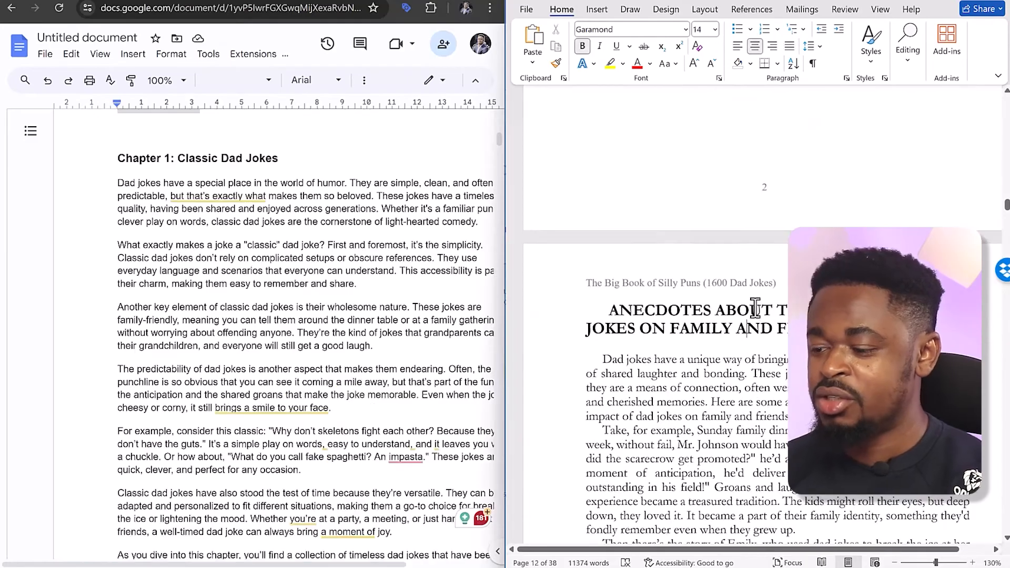
scroll(755, 308, "down", 15)
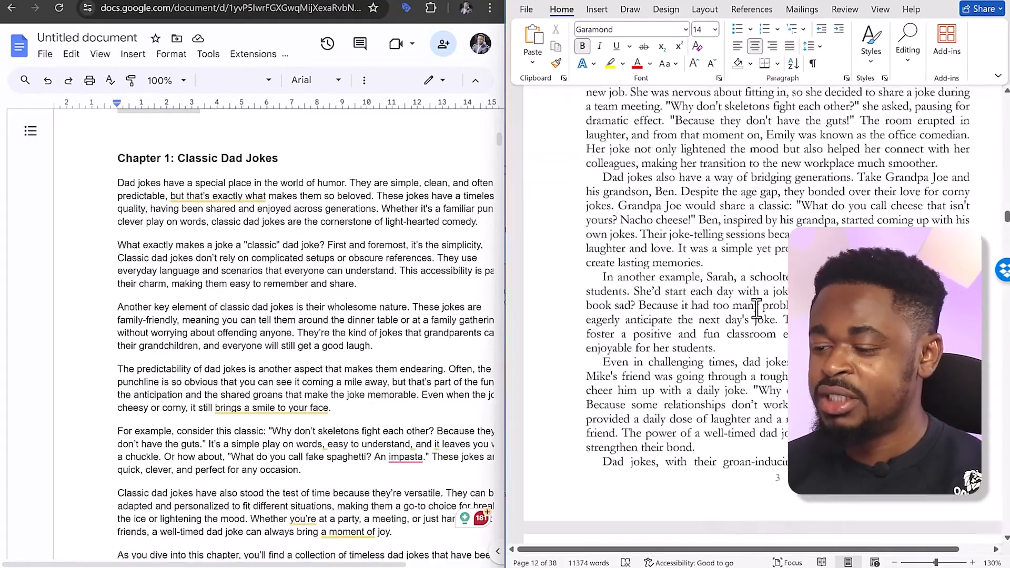
scroll(755, 309, "down", 4)
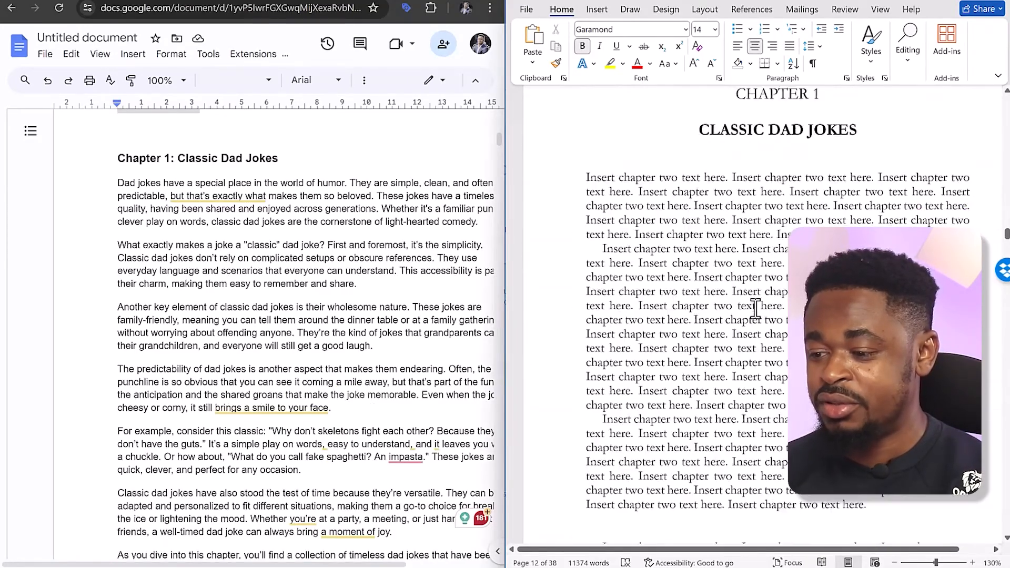
Replace the first page of chapter two placeholder text under "CLASSIC DAD JOKES" with the Chapter 1 introduction paragraphs from Google Docs
left_click(755, 309)
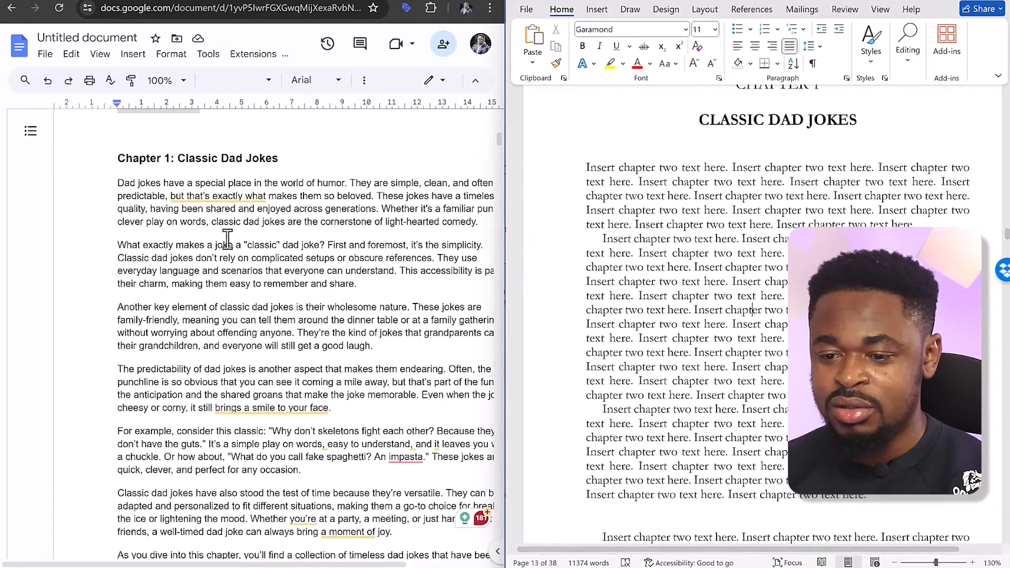
left_click_drag(117, 184, 294, 449)
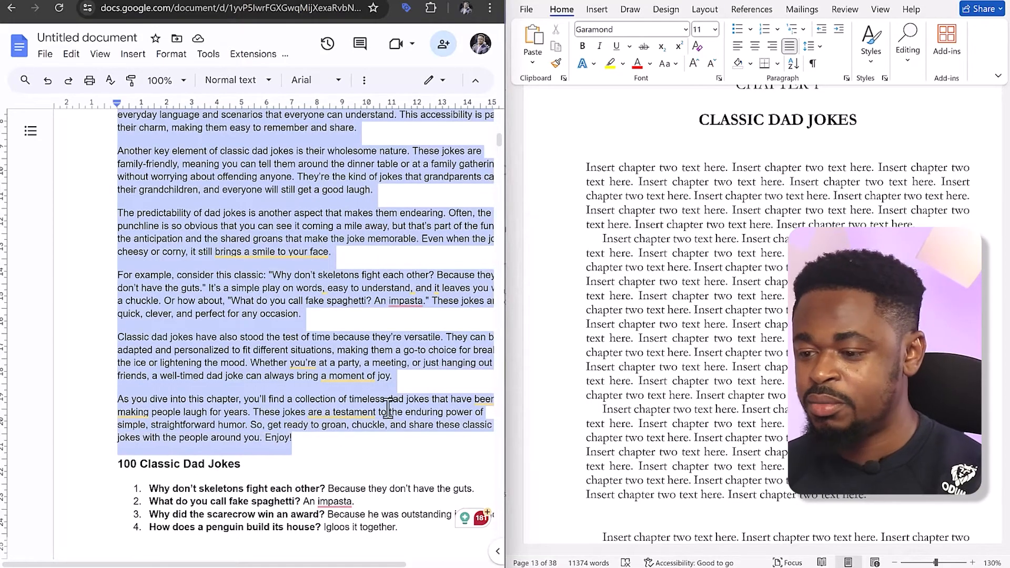
left_click(588, 171)
left_click_drag(587, 169, 867, 494)
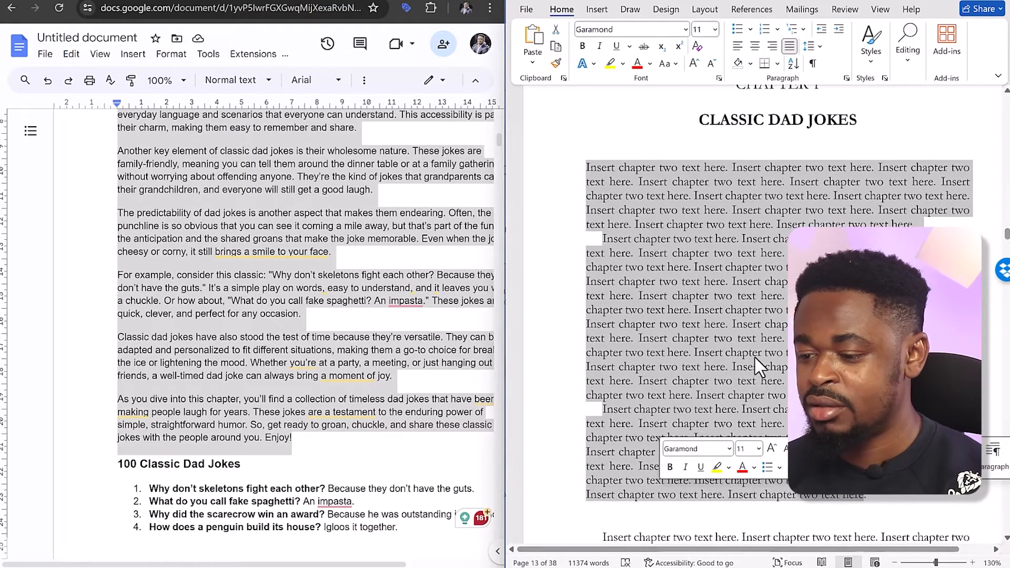
right_click(727, 289)
left_click(776, 374)
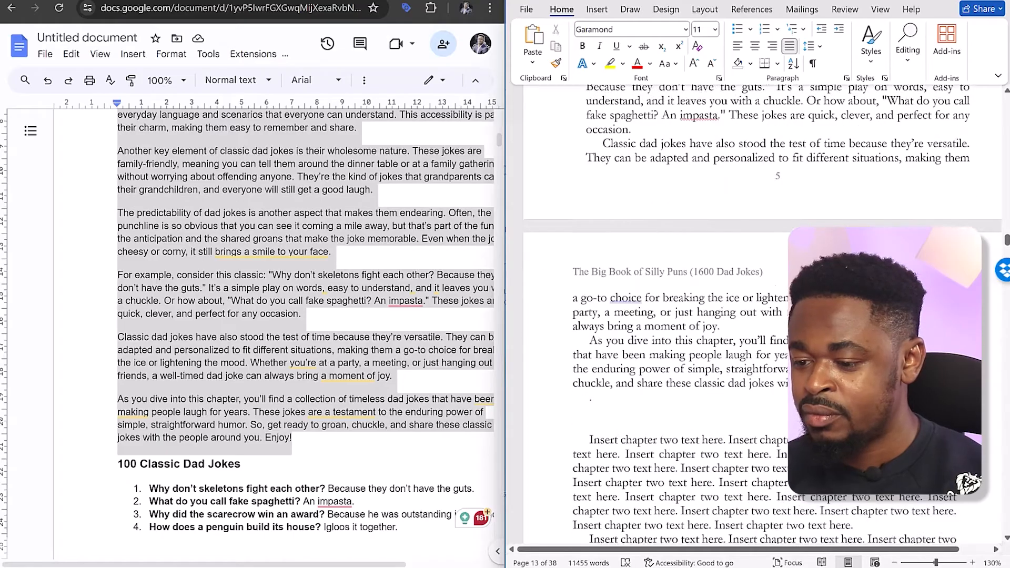
Copy the "100 Classic Dad Jokes" heading and its numbered list from Google Docs over the remaining chapter two placeholder text in Word
scroll(654, 293, "down", 5)
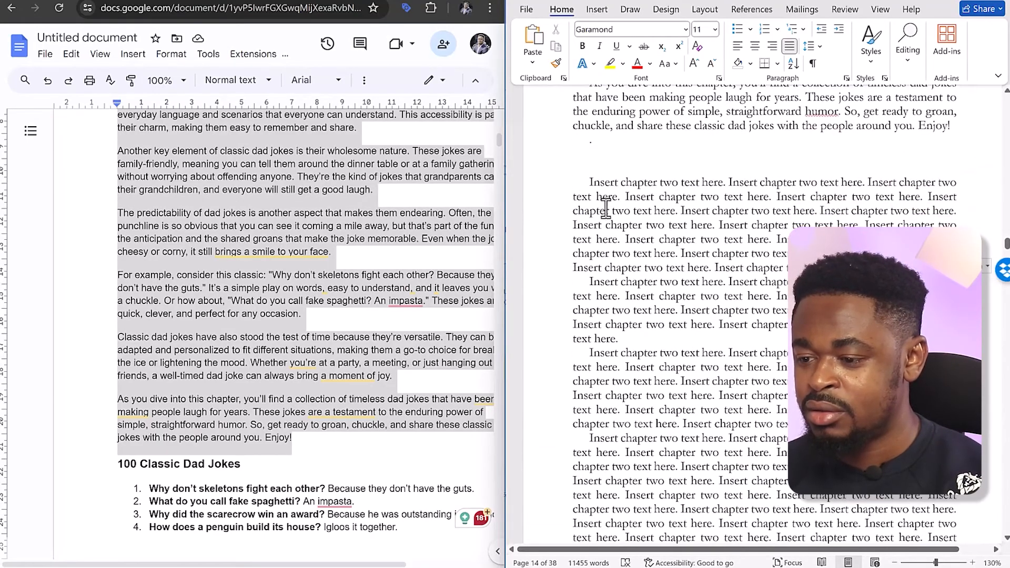
left_click(591, 179)
scroll(154, 337, "down", 3)
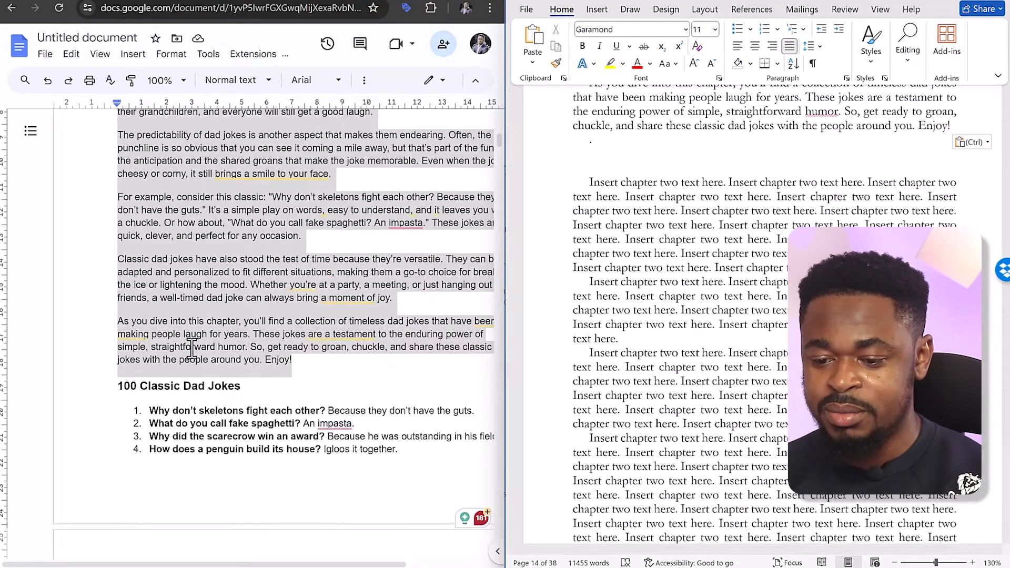
left_click_drag(122, 333, 254, 545)
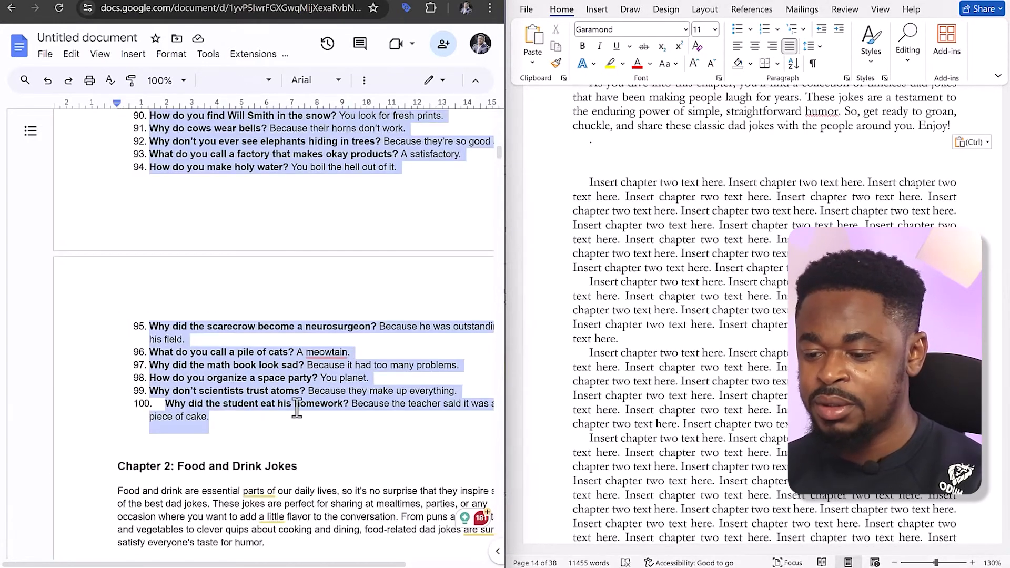
key("ctrl+c")
scroll(621, 292, "up", 3)
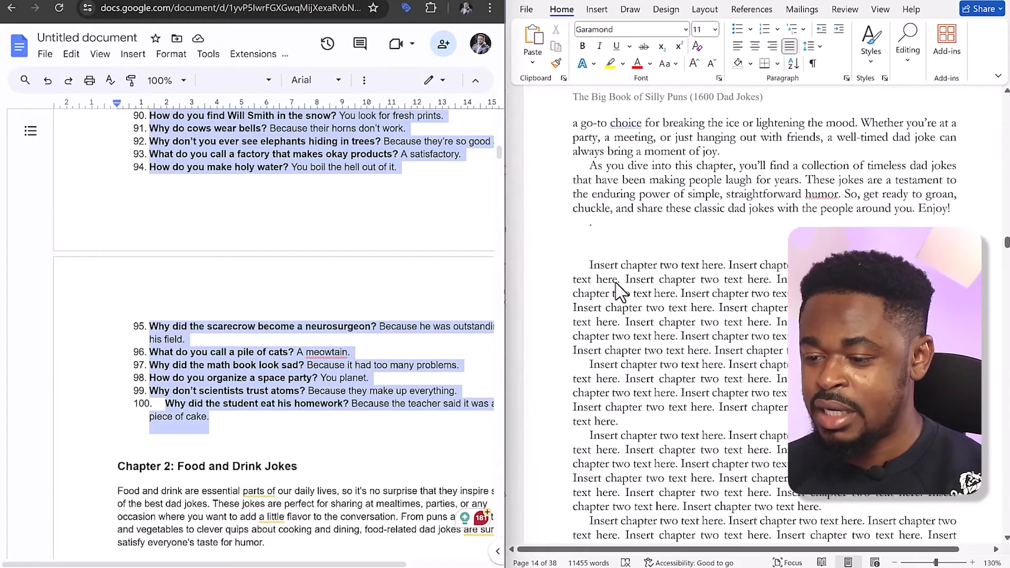
left_click_drag(590, 266, 680, 508)
scroll(680, 531, "down", 4)
key("ctrl+v")
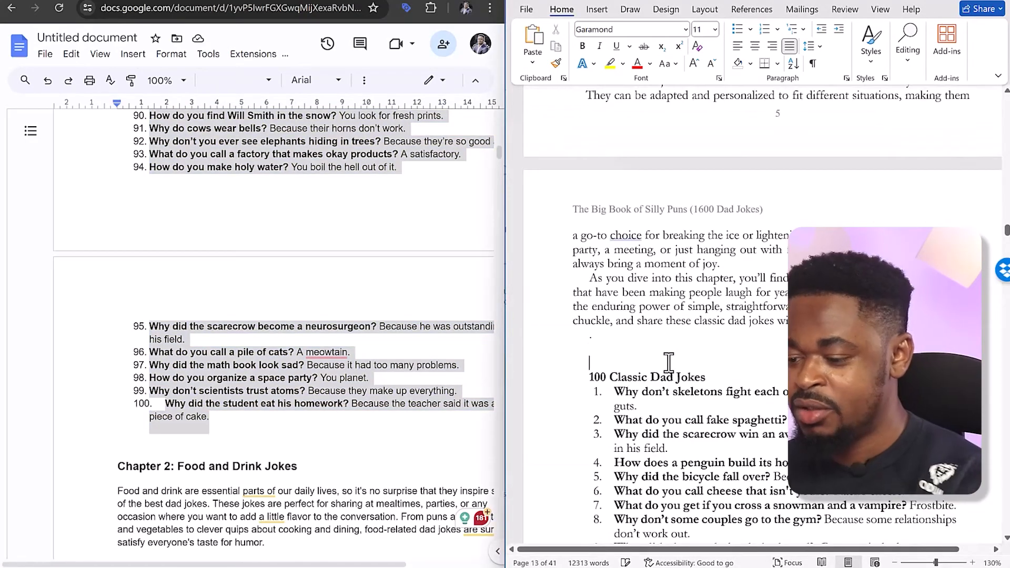
Insert blank lines above "100 Classic Dad Jokes" so the joke list starts on a new page
key("Return")
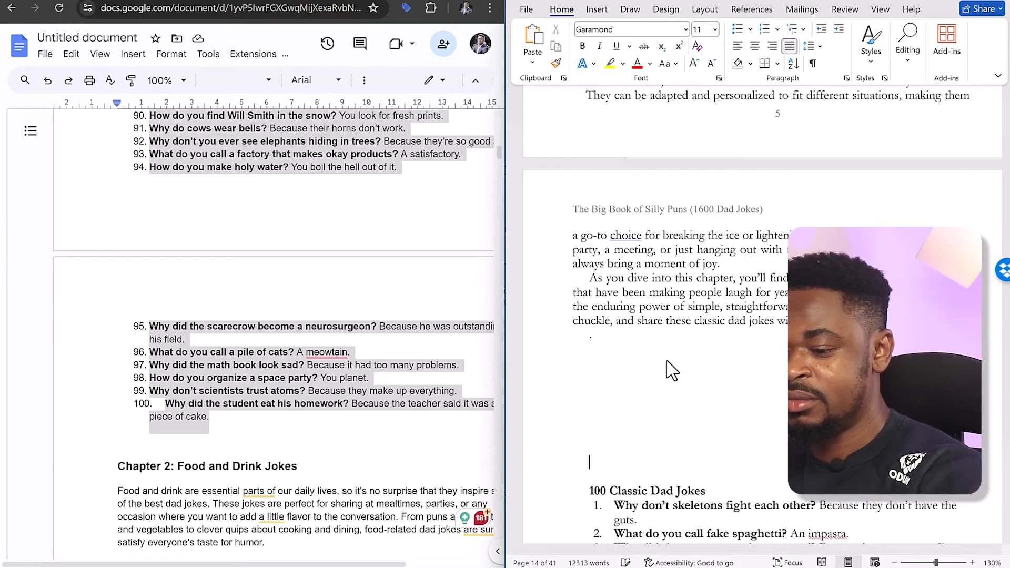
key("Return")
scroll(665, 320, "down", 4)
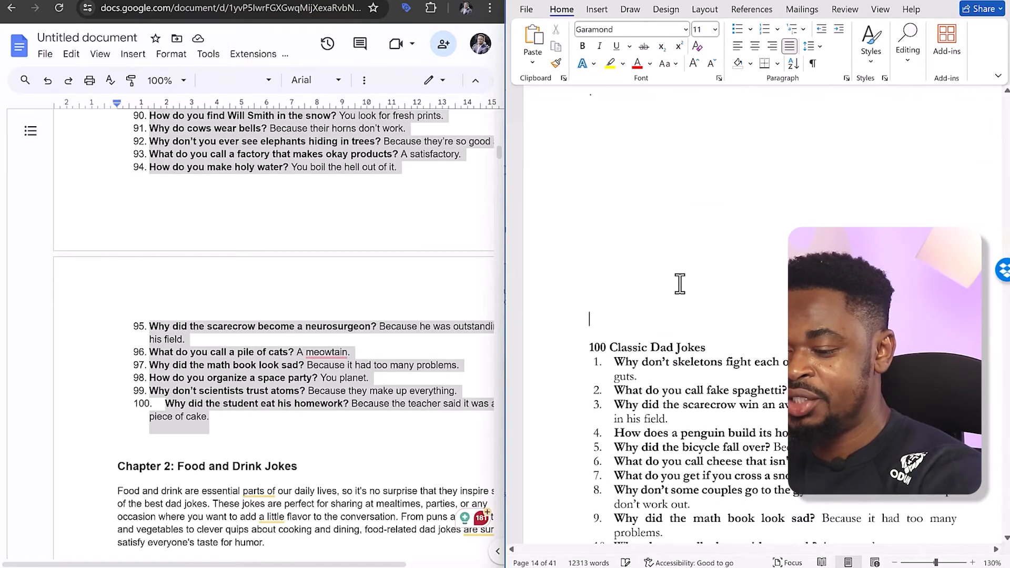
scroll(683, 285, "up", 1)
key("Return")
key("Return")
key("Return")
key("Return")
key("Return")
key("Return")
key("Return")
key("Return")
key("Return")
key("Return")
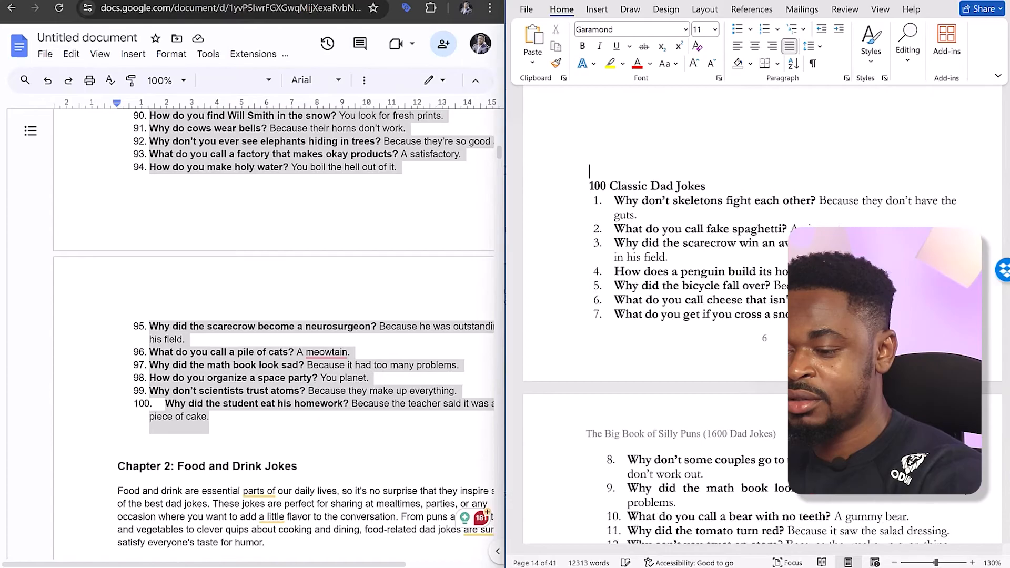
key("Return")
key("Return")
key("Return")
key("Return")
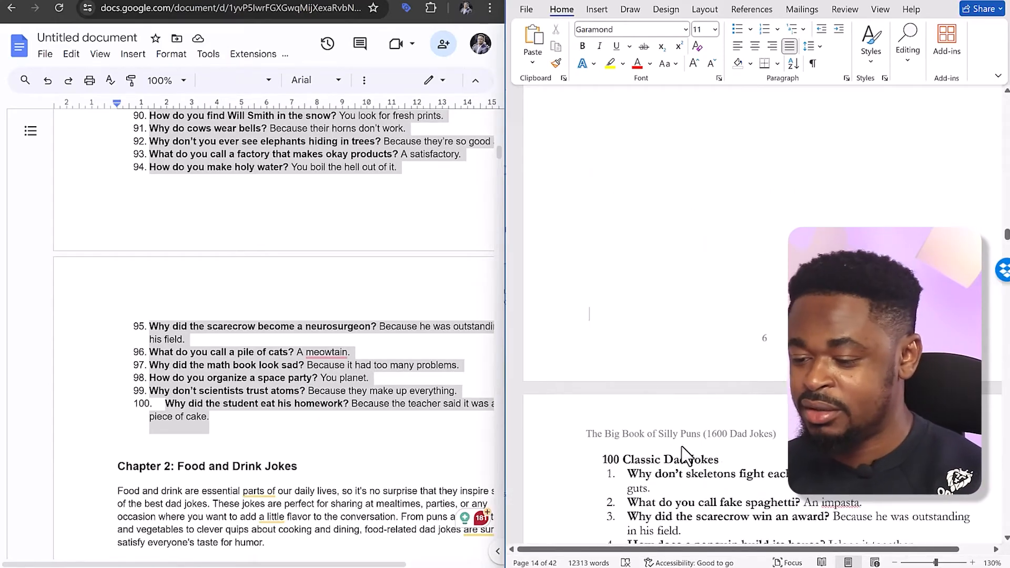
scroll(673, 315, "up", 10)
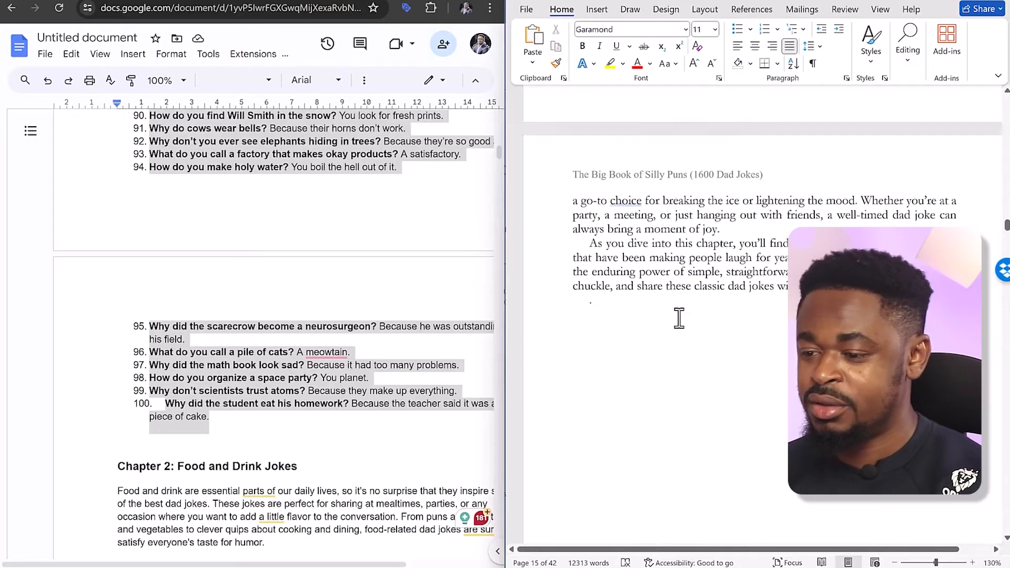
Turn the joke list's heading into "100 CLASSIC DAD JOKES", reusing the chapter title's centred, bold 14 pt formatting, with a blank line below it
scroll(679, 315, "up", 6)
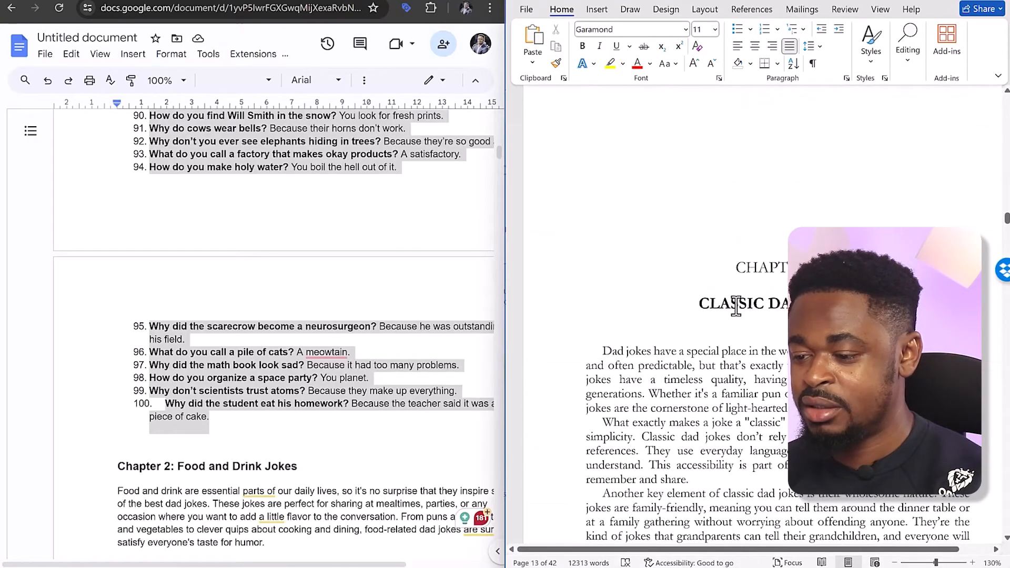
scroll(736, 307, "down", 14)
left_click(621, 420)
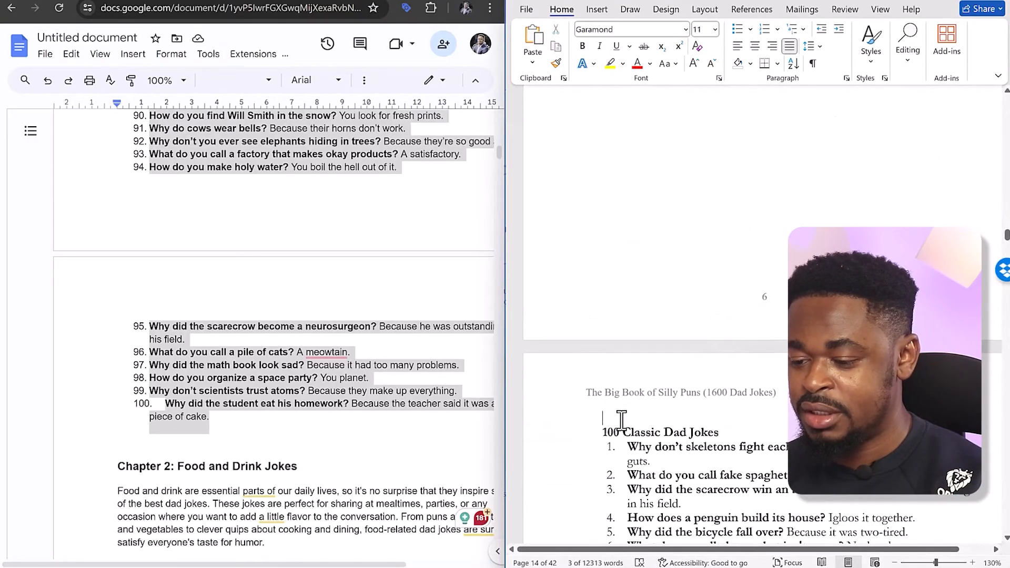
type("CLASSIC DAD JOKES")
left_click_drag(638, 448, 829, 420)
right_click(823, 421)
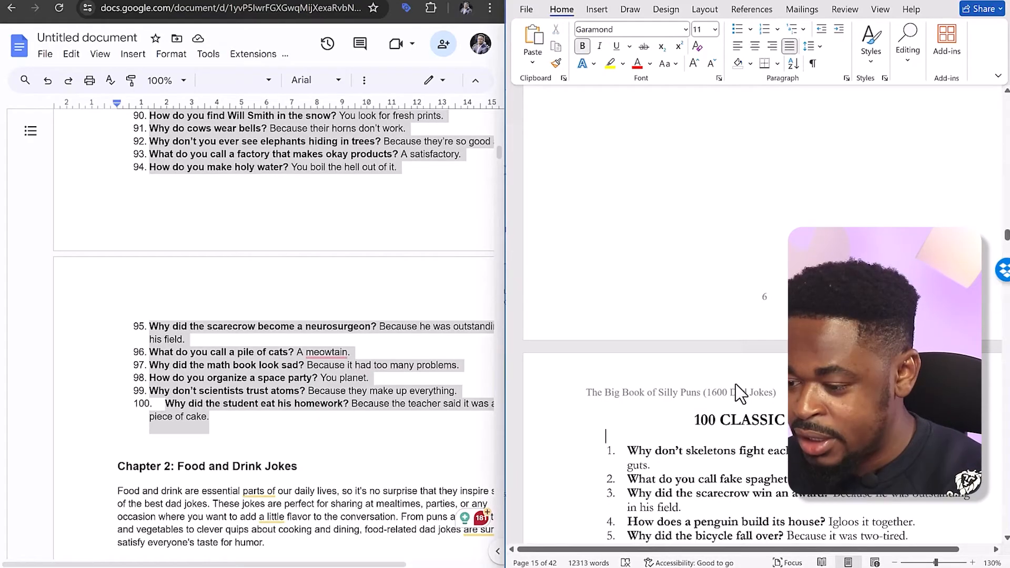
scroll(740, 384, "down", 3)
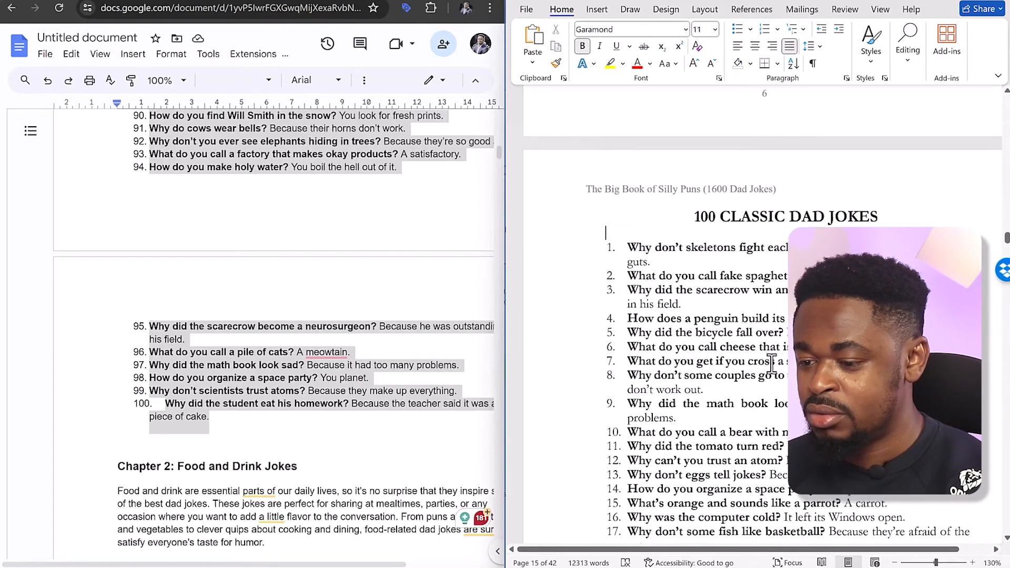
Replace the "3 CHAPTER NAME" placeholder heading with "CHAPTER 2" and add a blank line and a title line below it
scroll(679, 302, "down", 10)
scroll(677, 302, "down", 15)
scroll(678, 303, "down", 15)
scroll(679, 302, "down", 6)
left_click(744, 426)
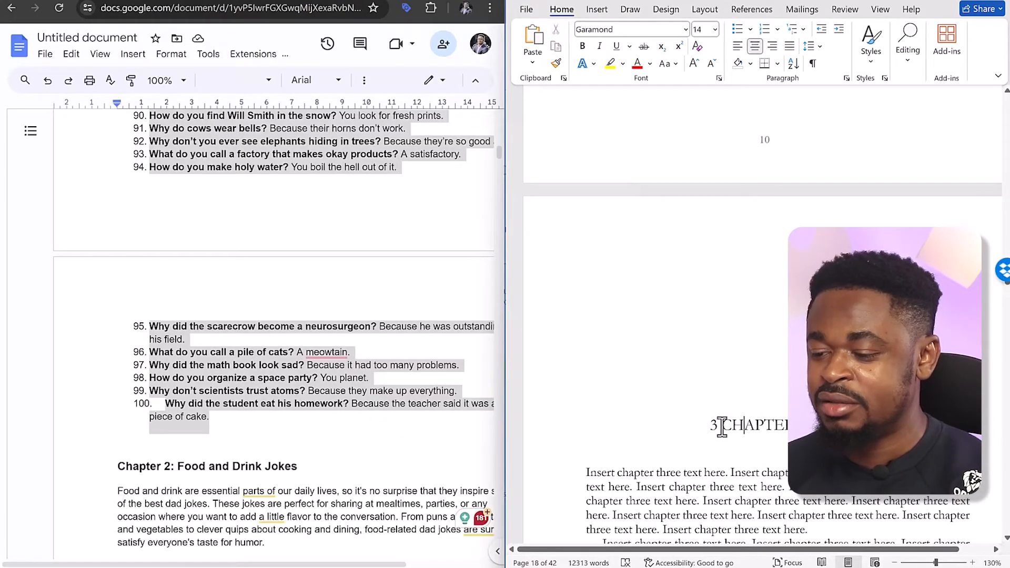
left_click_drag(777, 425, 847, 425)
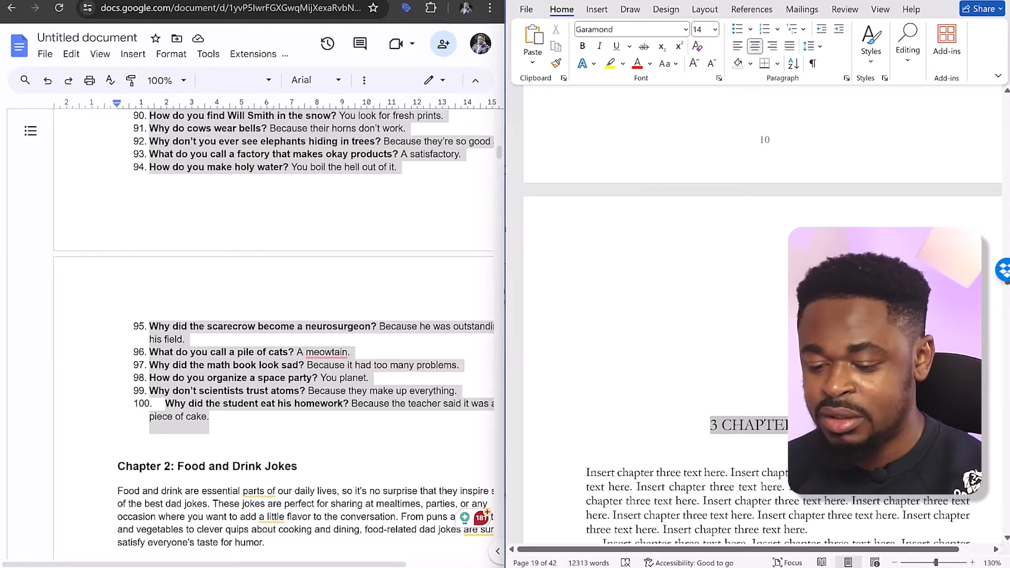
type("CHAPT")
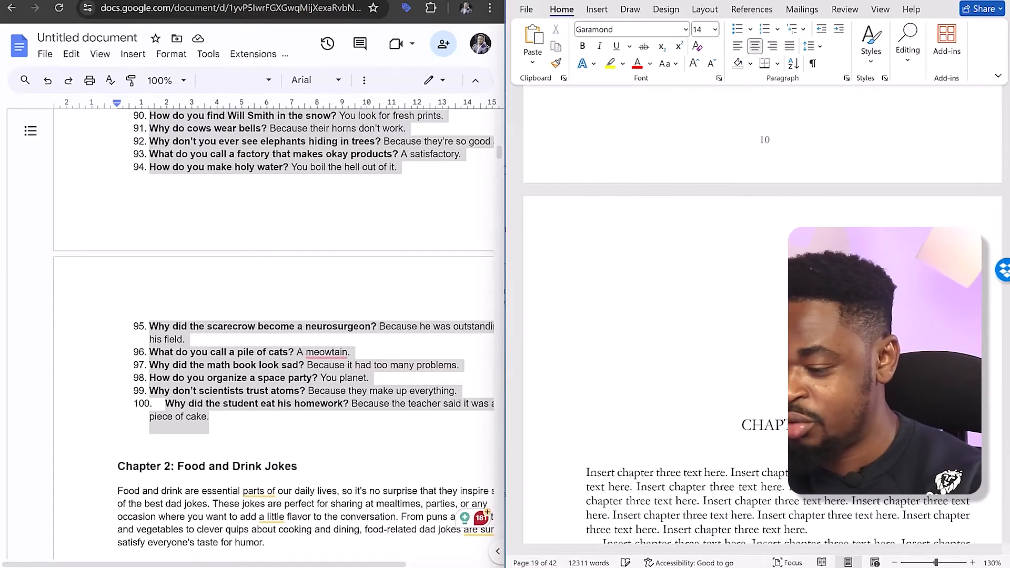
key("Return")
key("Return")
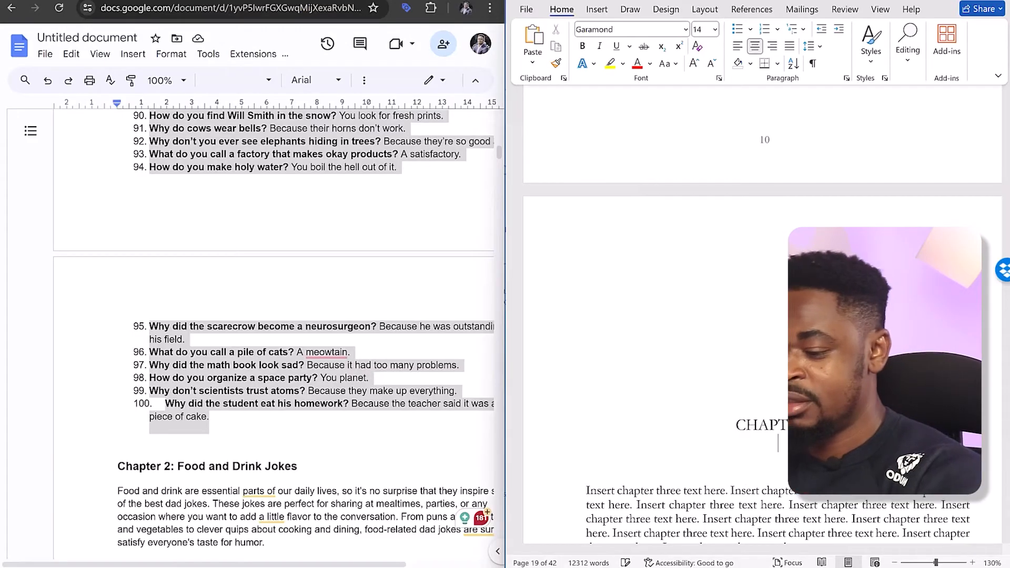
Copy "Food and Drink Jokes" from Google Docs onto the title line under the new chapter heading and make it bold
left_click_drag(298, 467, 179, 466)
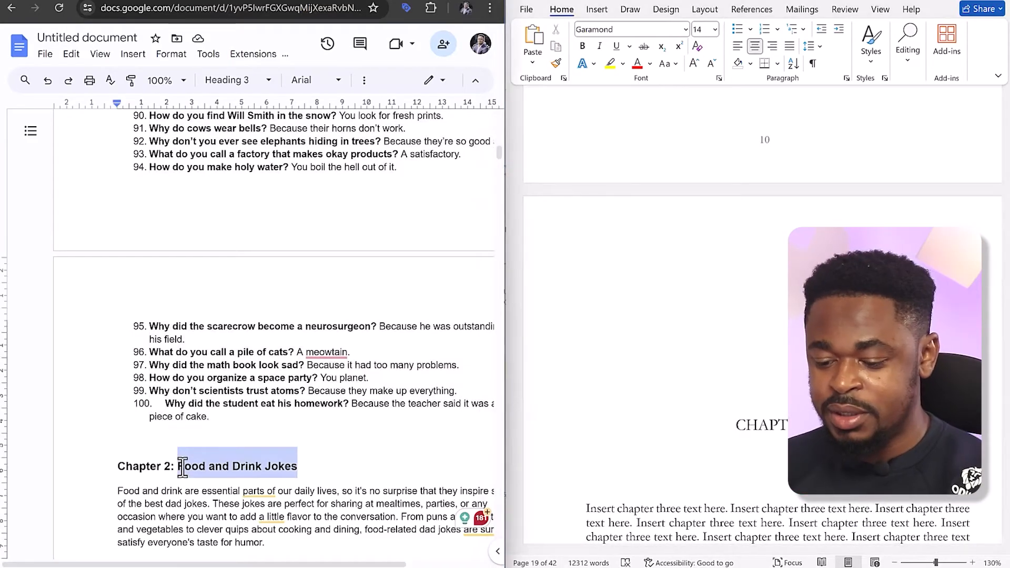
right_click(773, 459)
left_click(858, 283)
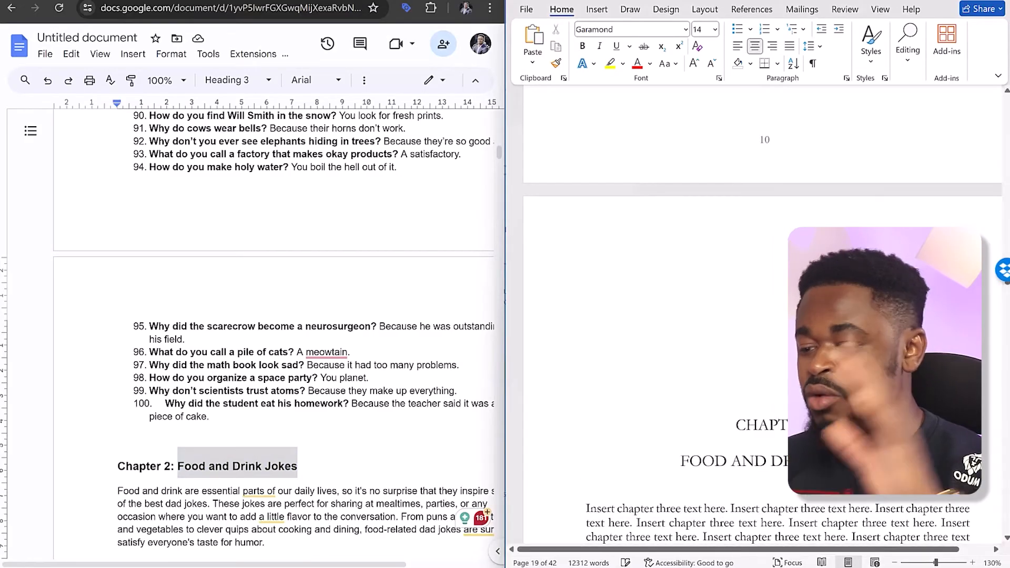
triple_click(802, 461)
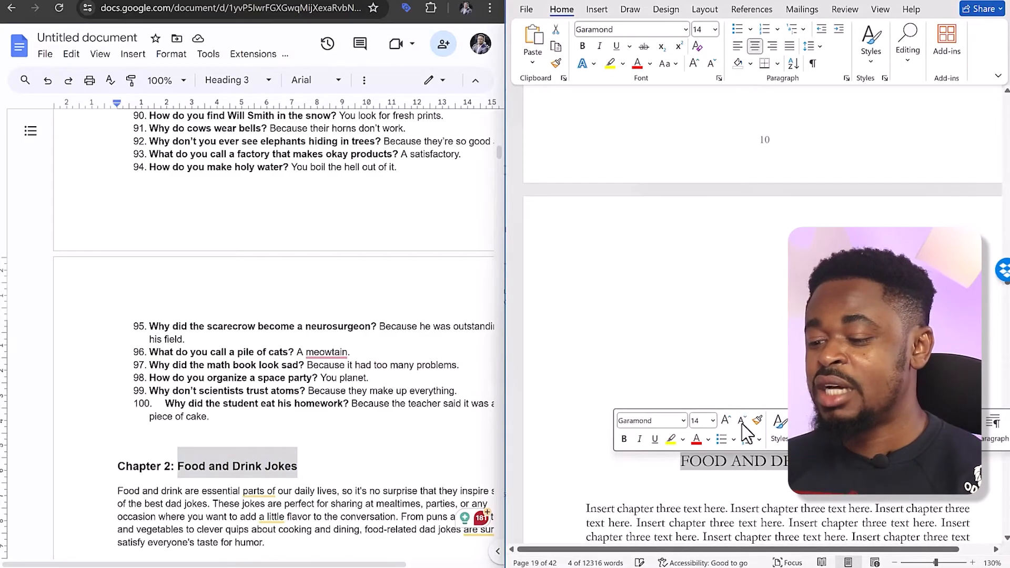
left_click(625, 438)
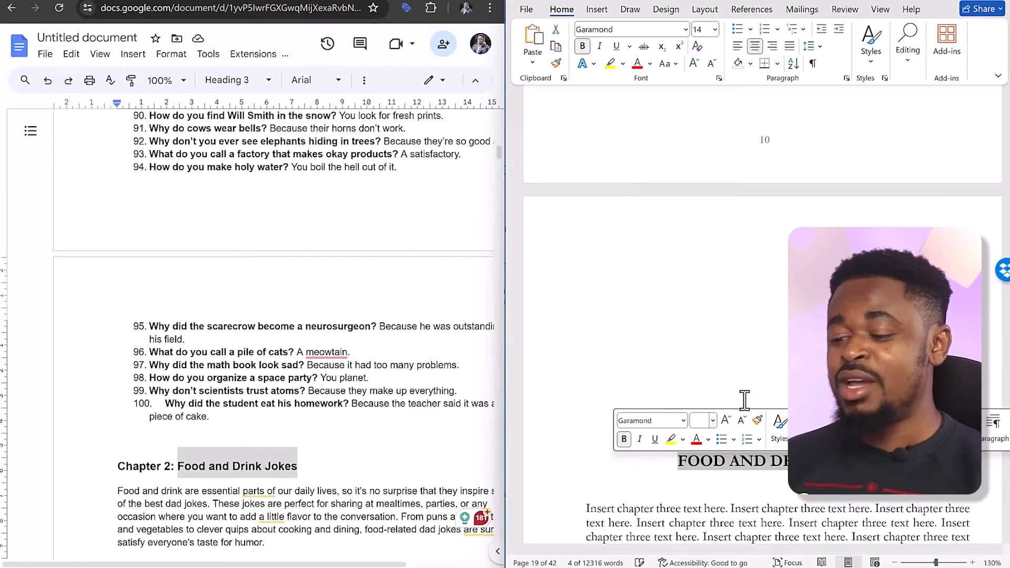
left_click(759, 378)
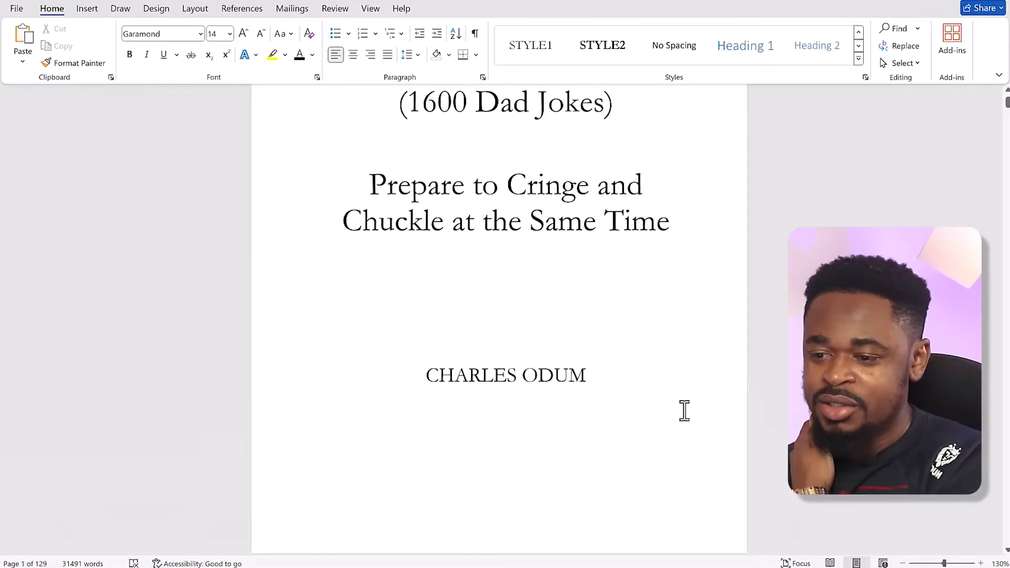
Zoom the manuscript out to 88% so two pages show side by side, and review the animal and holiday joke lists
scroll(684, 411, "down", 15)
left_click_drag(1006, 108, 1003, 221)
mouse_move(947, 562)
left_mouse_down()
mouse_move(918, 561)
mouse_move(938, 563)
left_mouse_up()
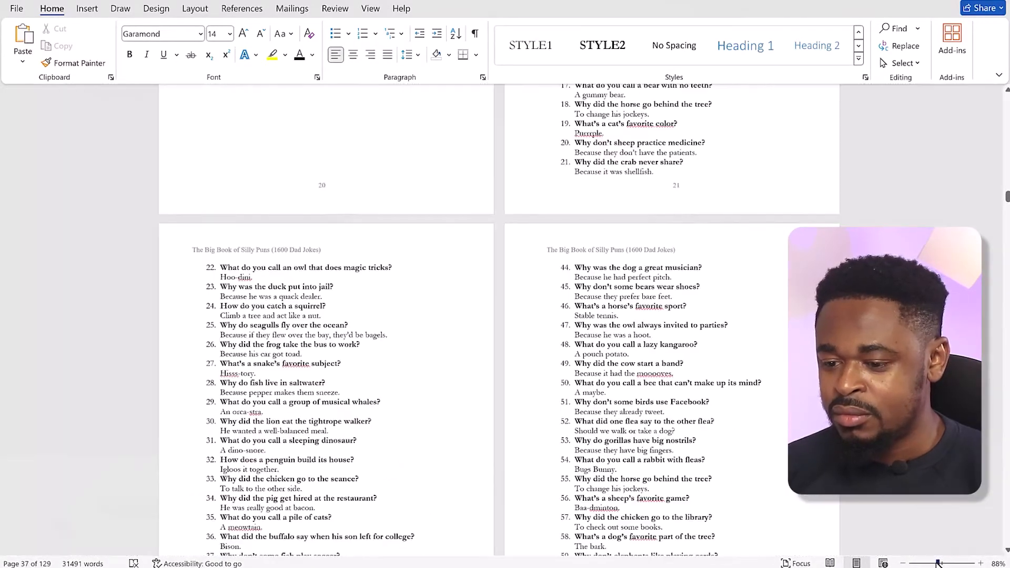
scroll(635, 432, "up", 5)
scroll(635, 434, "down", 13)
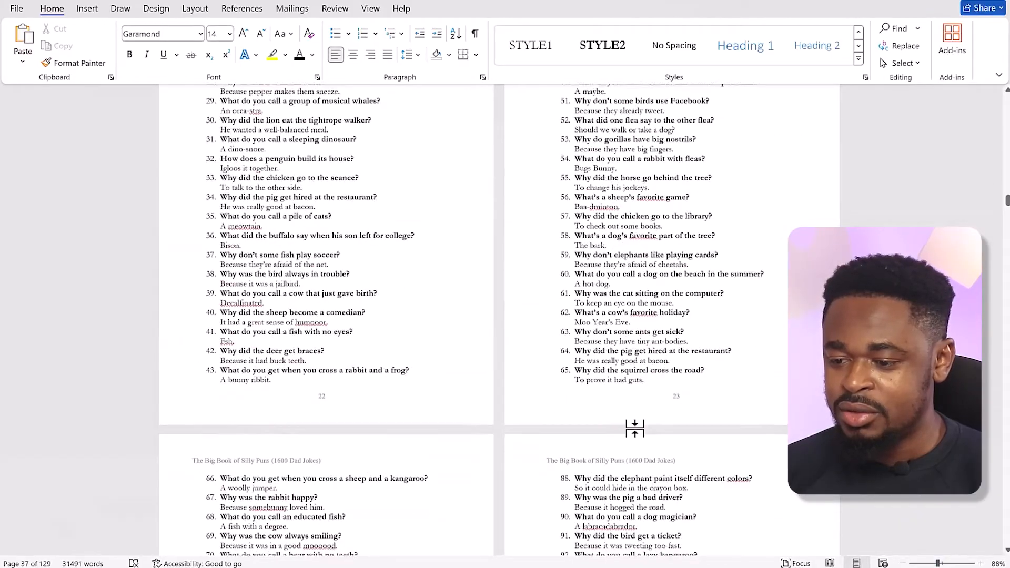
scroll(636, 428, "down", 20)
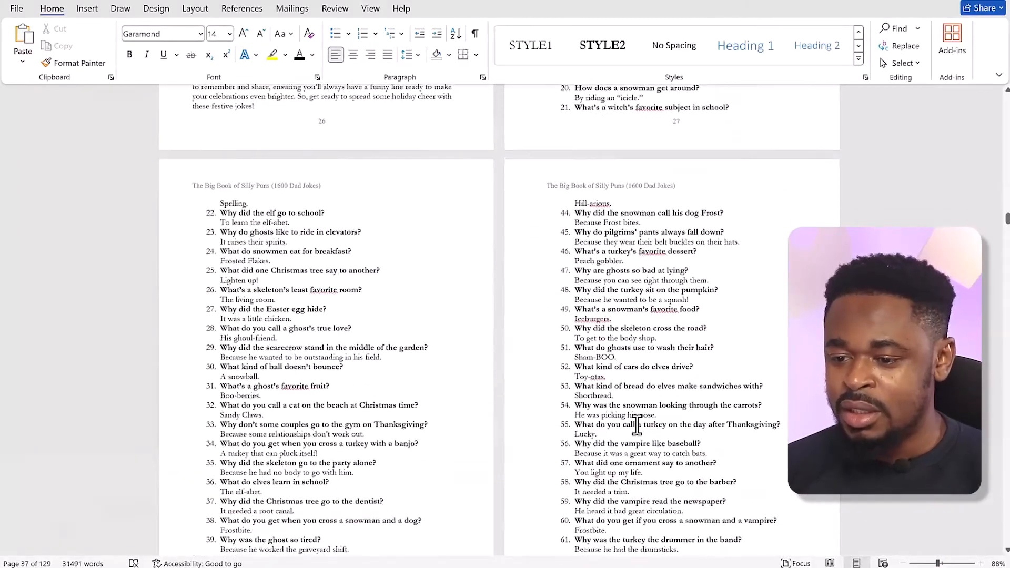
scroll(636, 432, "down", 20)
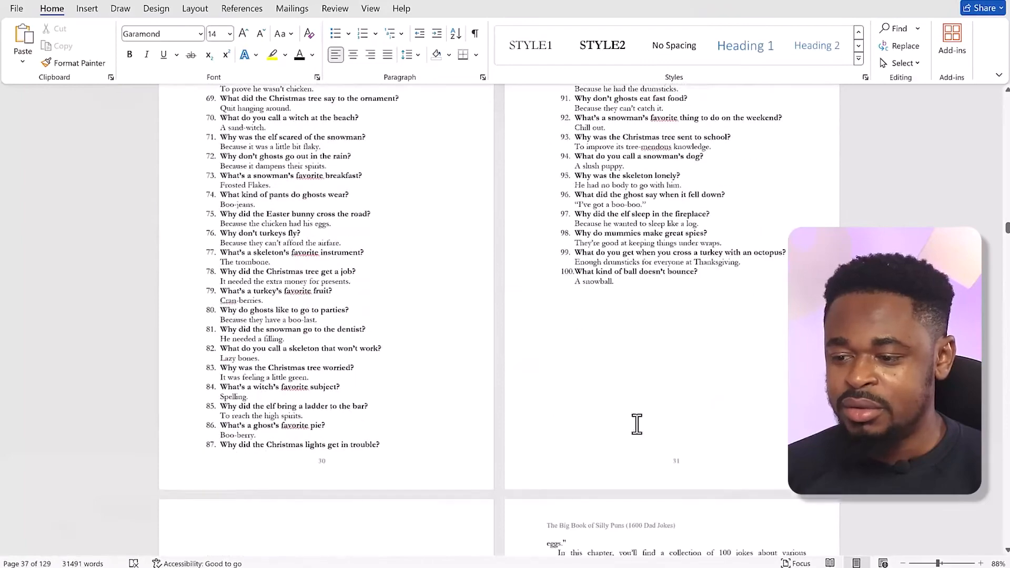
Review the layout of Chapter 5, "Occupational Jokes", its joke list and the computer and science jokes that follow
scroll(637, 424, "down", 4)
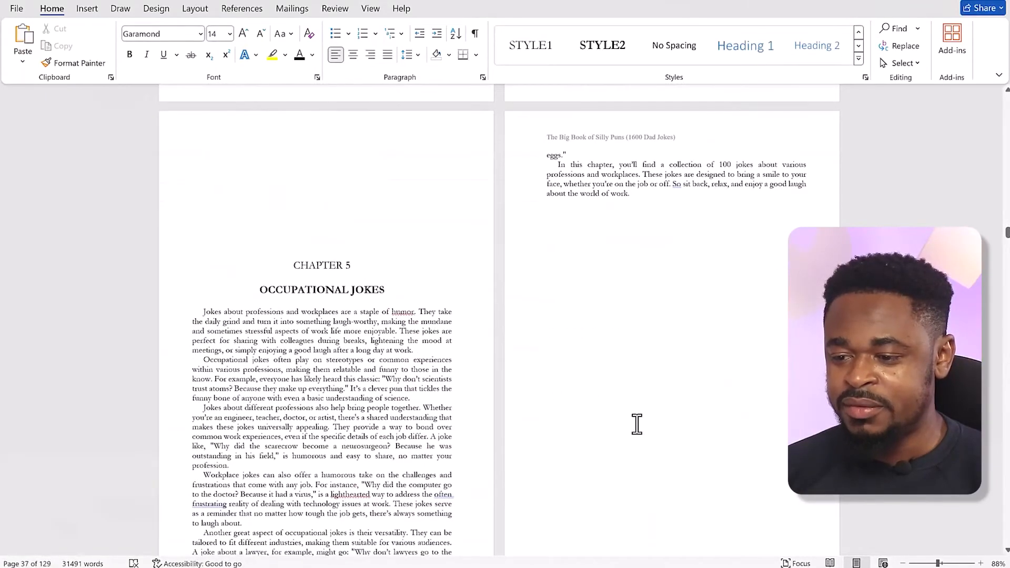
scroll(636, 424, "down", 8)
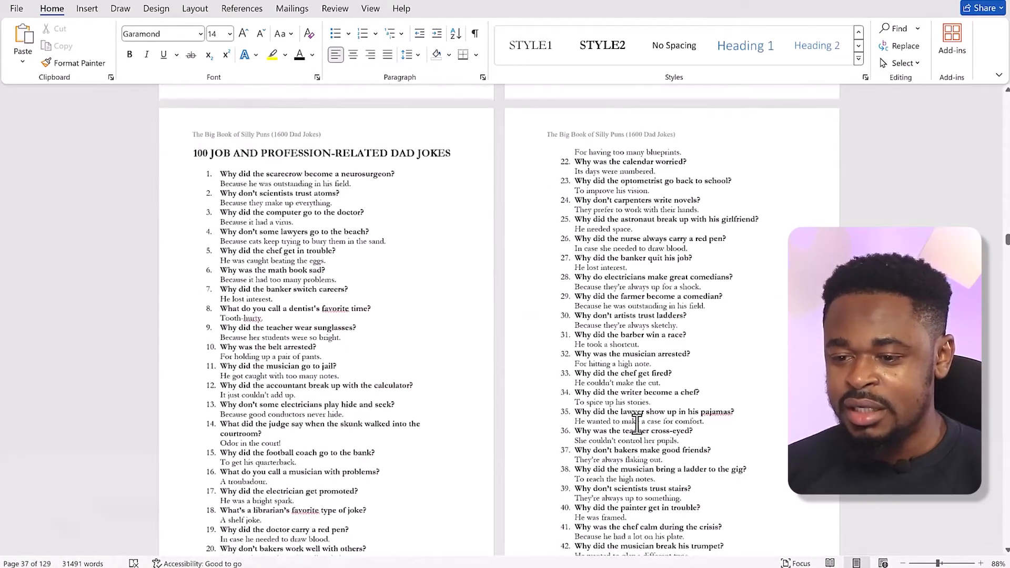
scroll(636, 424, "down", 8)
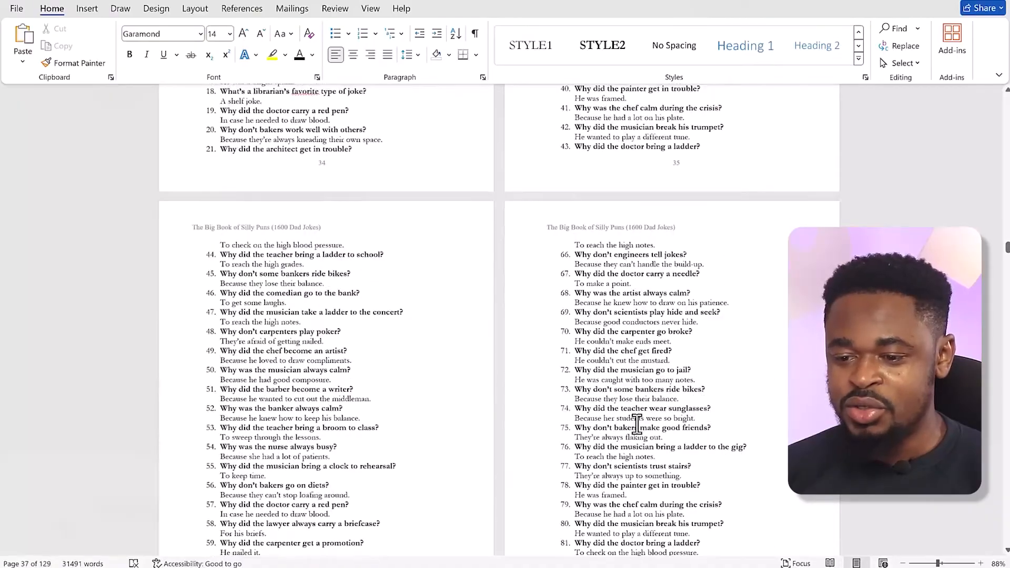
scroll(636, 423, "down", 5)
scroll(636, 424, "up", 2)
scroll(636, 424, "down", 2)
scroll(638, 432, "down", 7)
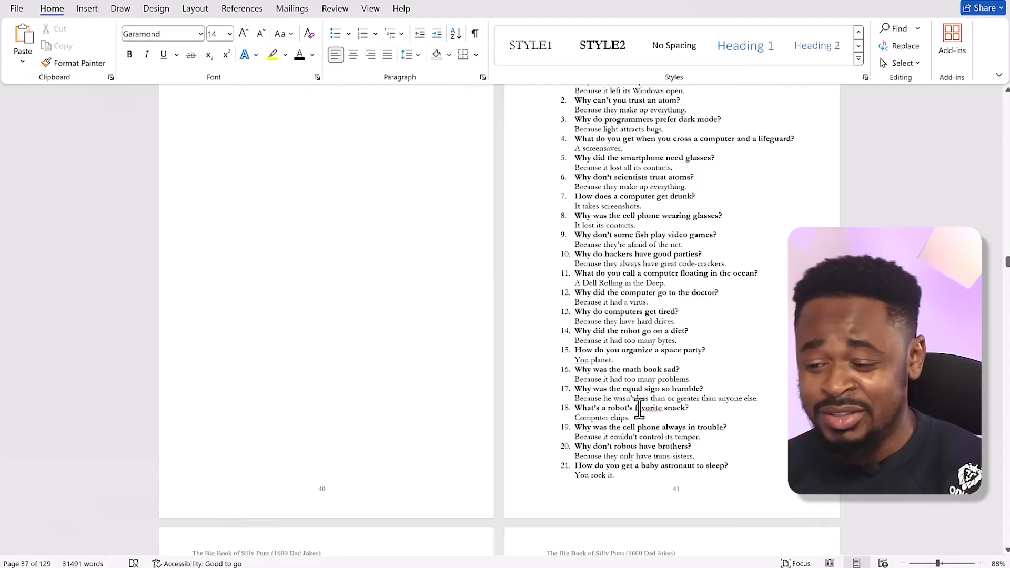
scroll(663, 423, "down", 17)
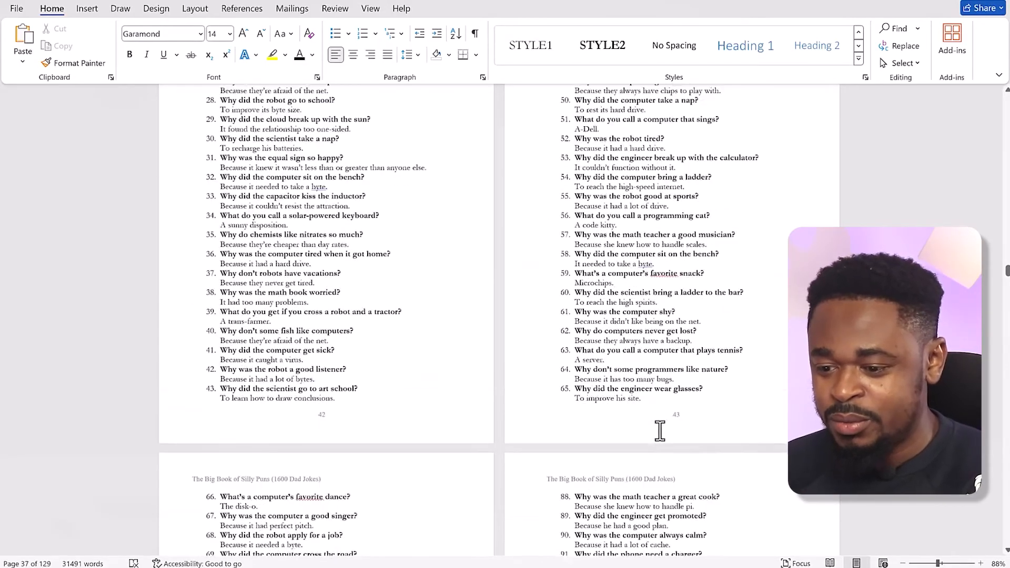
scroll(657, 430, "down", 18)
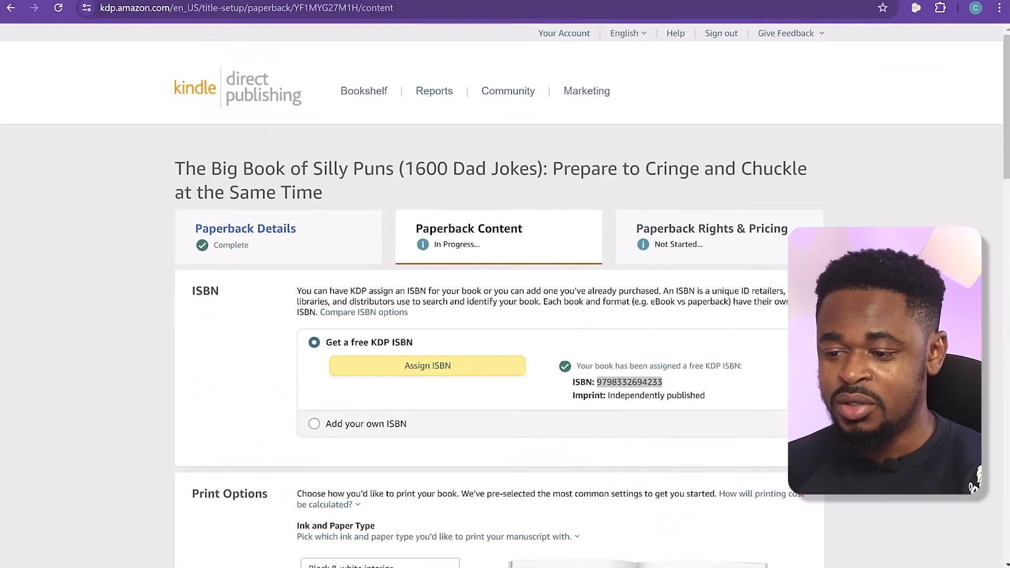
On the KDP Paperback Content page, look through the alternative trim sizes and close the list without changing 6 x 9 in
scroll(500, 294, "down", 15)
scroll(500, 295, "up", 8)
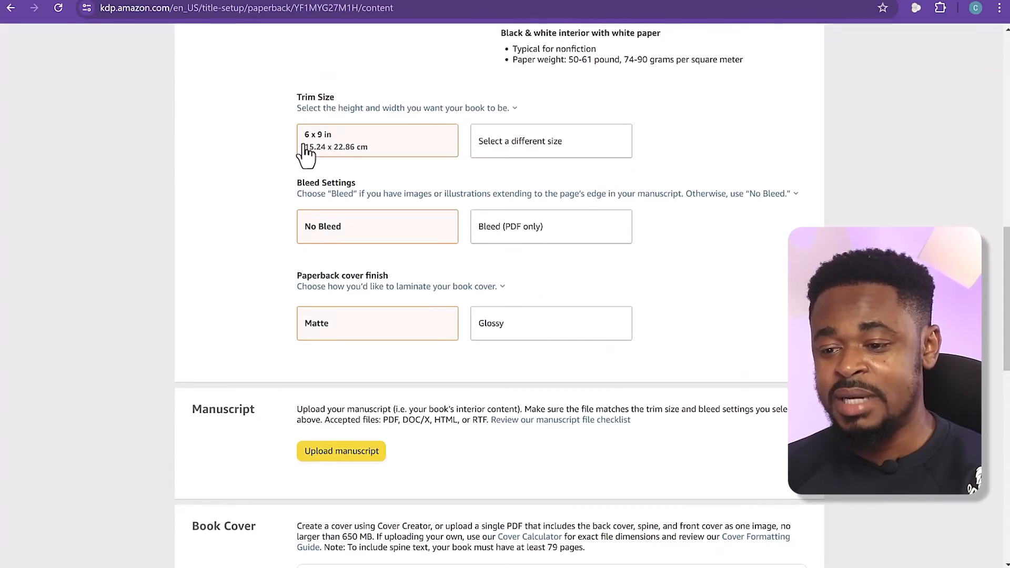
scroll(268, 185, "up", 4)
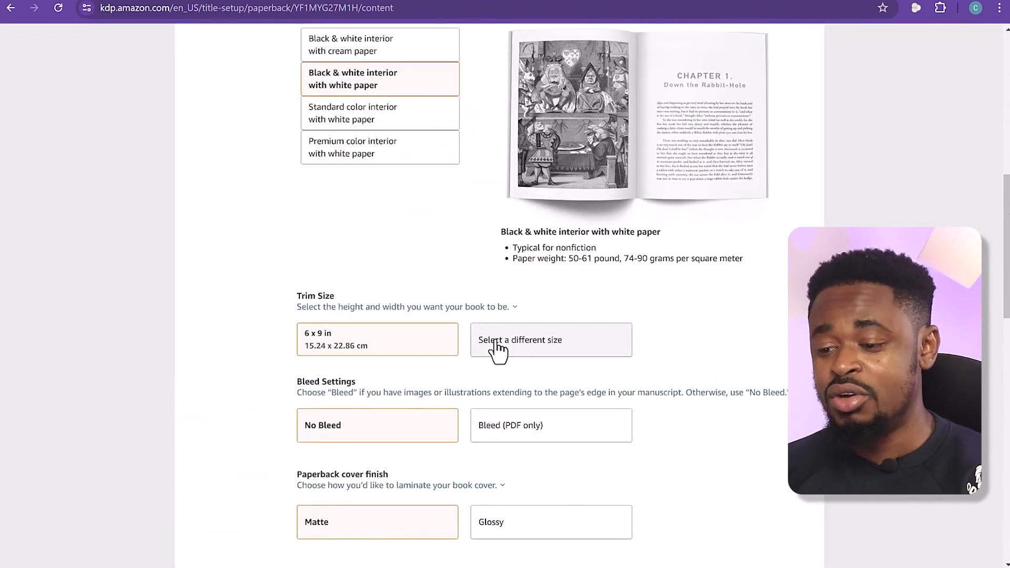
left_click(510, 346)
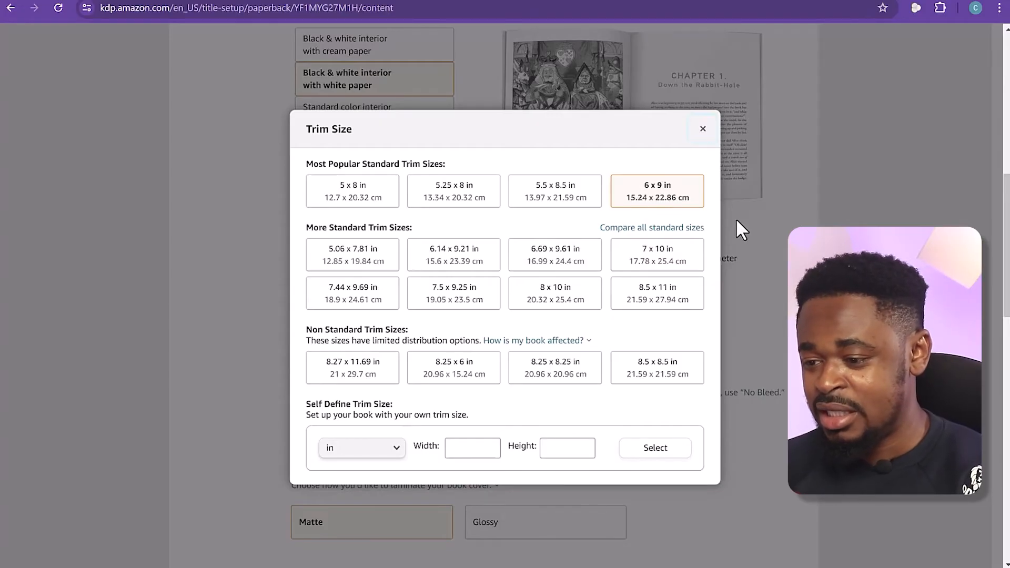
left_click(766, 235)
scroll(255, 356, "down", 1)
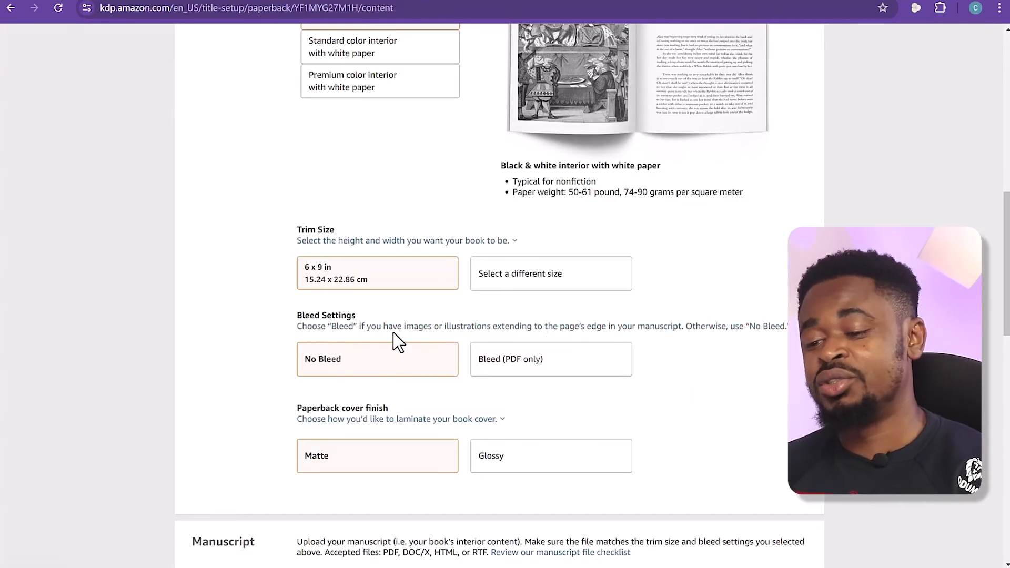
Review the bleed settings, the paperback cover finish and the accepted manuscript file formats
mouse_move(469, 327)
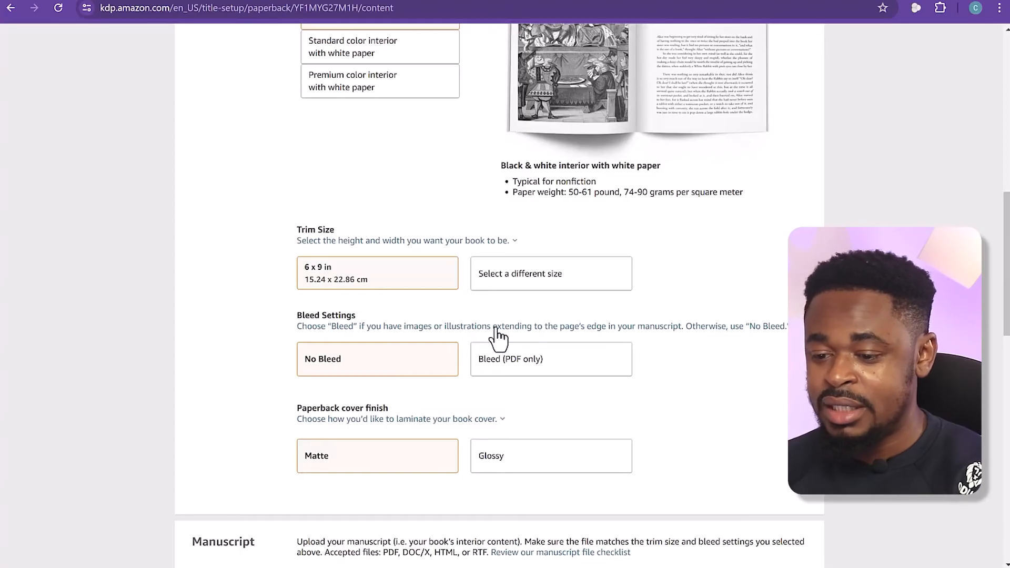
scroll(268, 371, "down", 3)
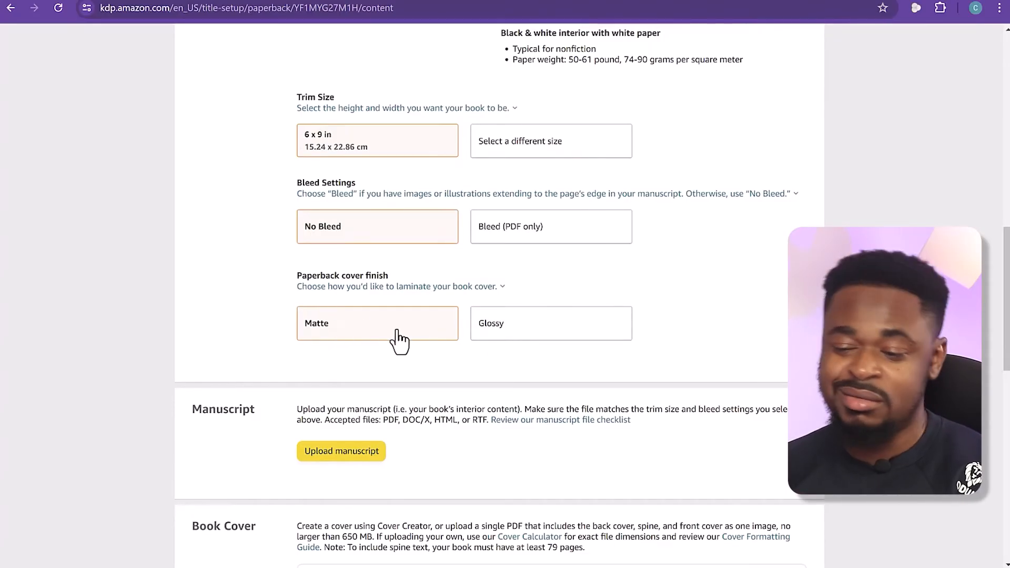
scroll(253, 342, "down", 5)
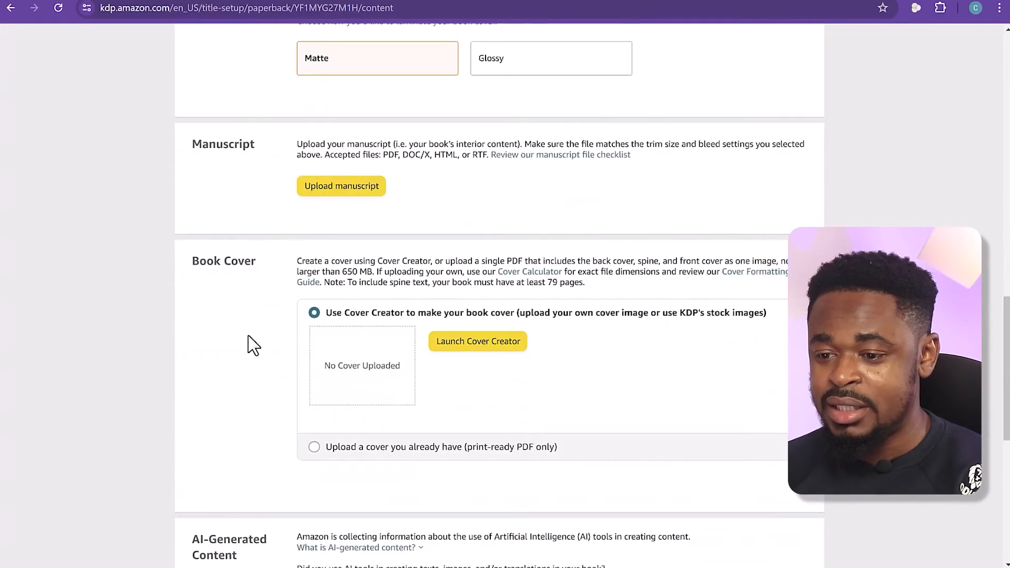
scroll(254, 345, "up", 1)
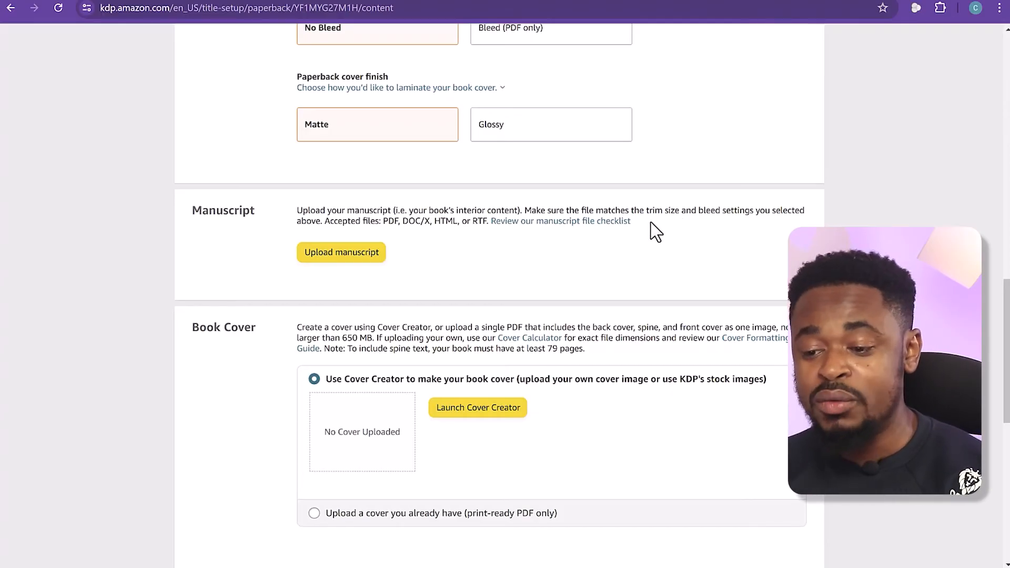
scroll(368, 236, "up", 2)
scroll(328, 229, "up", 3)
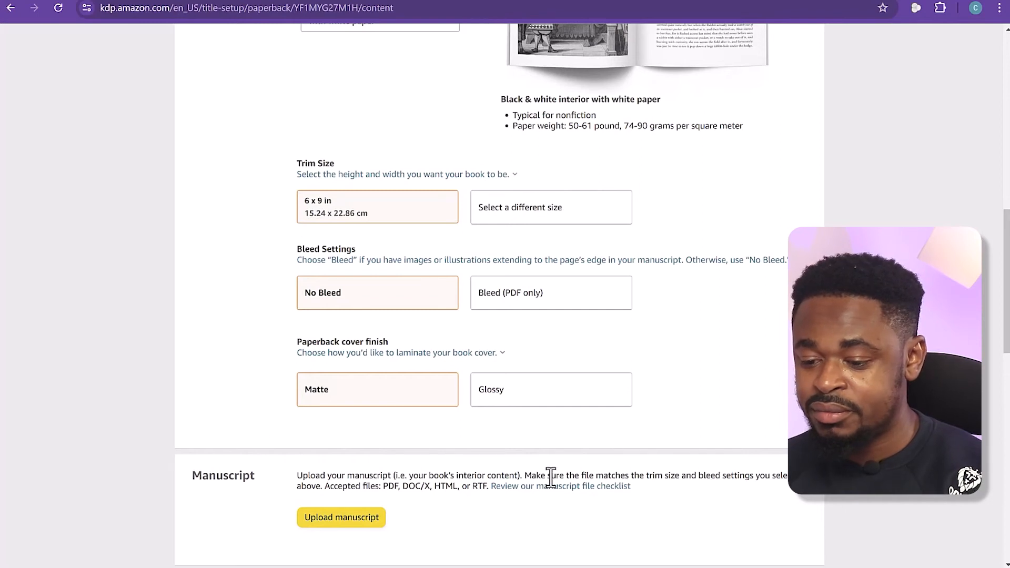
scroll(550, 479, "down", 3)
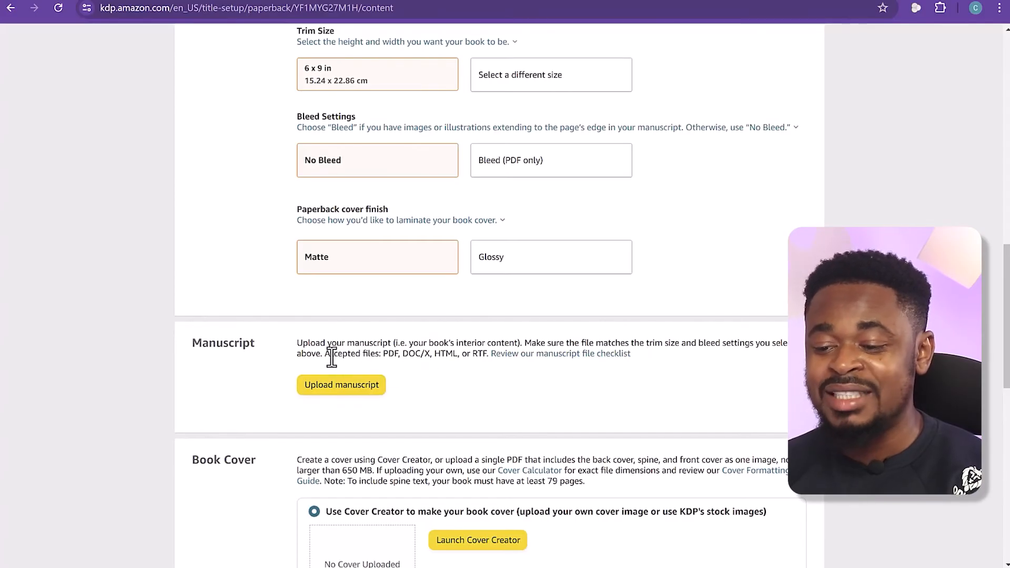
left_click_drag(383, 353, 441, 355)
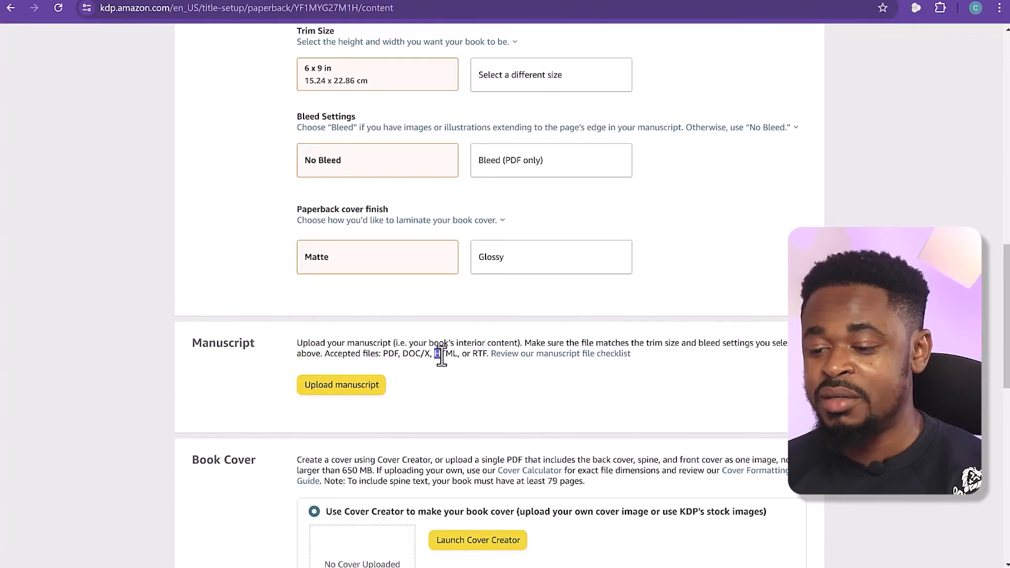
Open the manuscript file checklist and read the specifications for file size, marks and comments, and file security
left_click(551, 359)
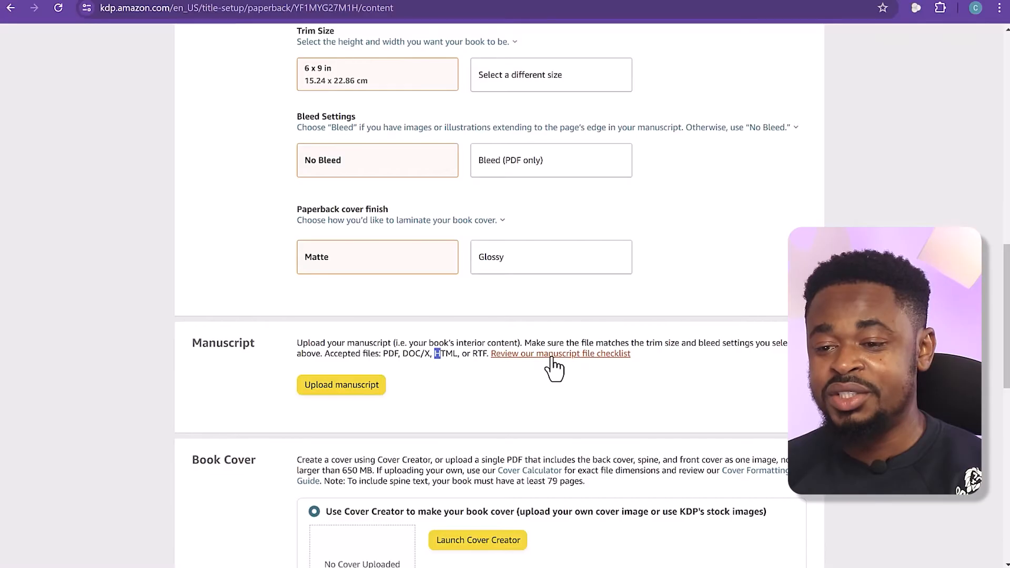
scroll(551, 363, "down", 6)
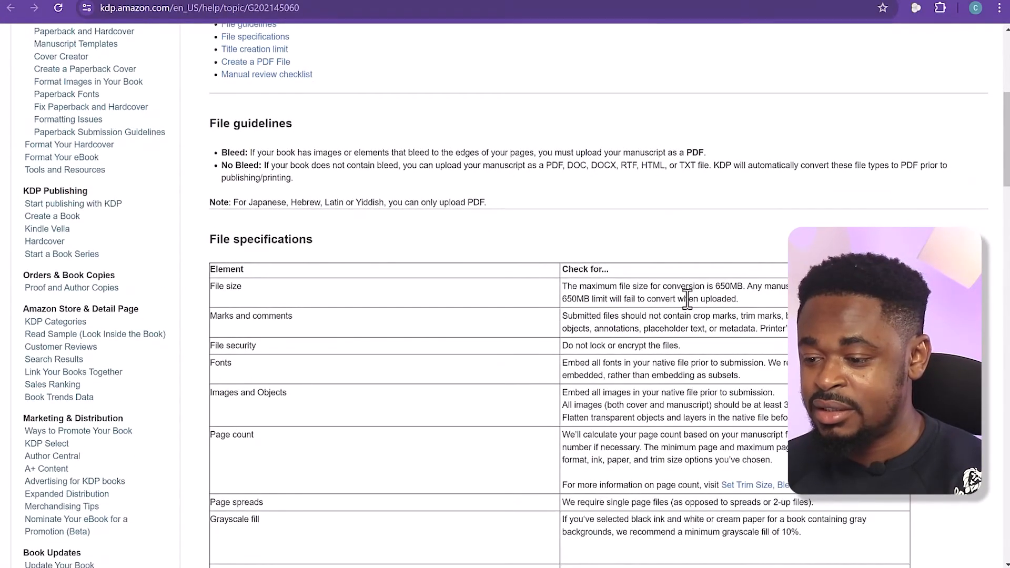
left_click_drag(745, 296, 713, 287)
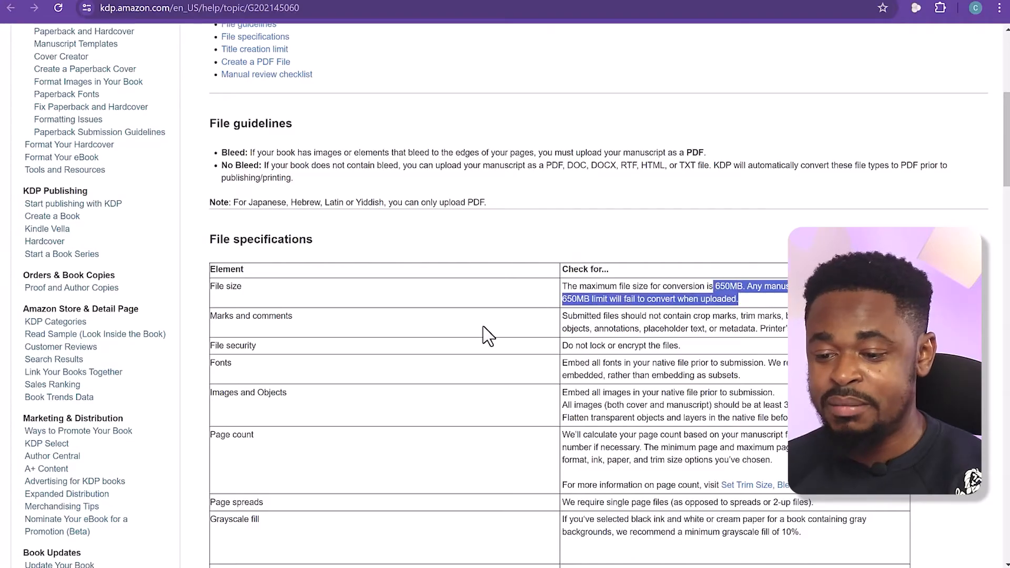
left_click_drag(574, 318, 799, 329)
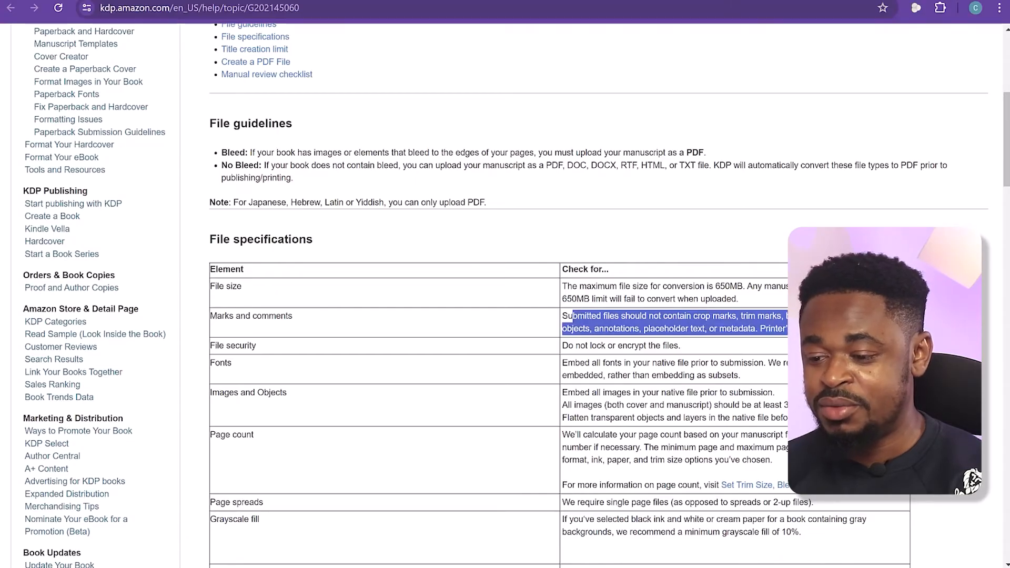
scroll(699, 315, "down", 3)
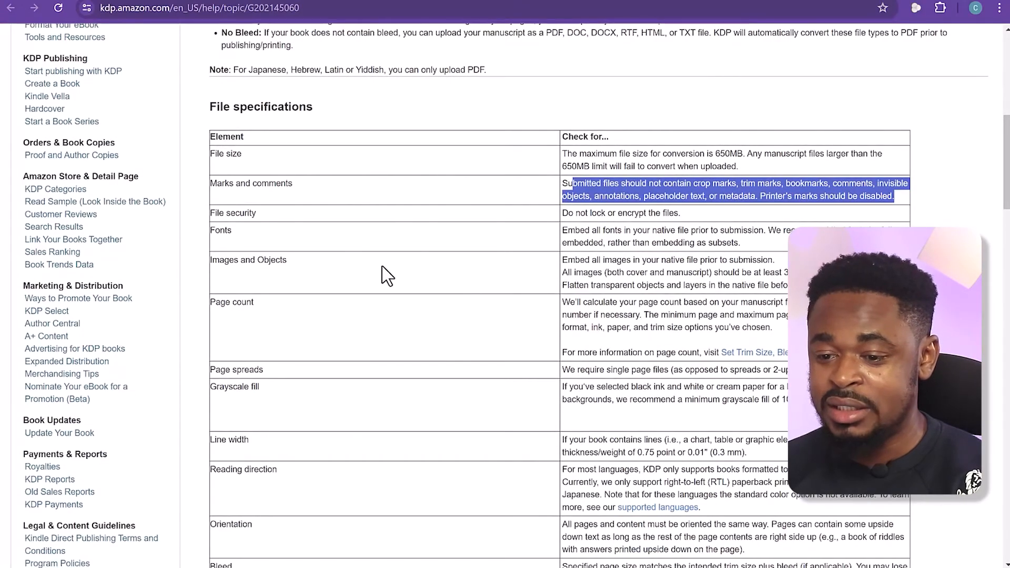
left_click_drag(576, 214, 661, 215)
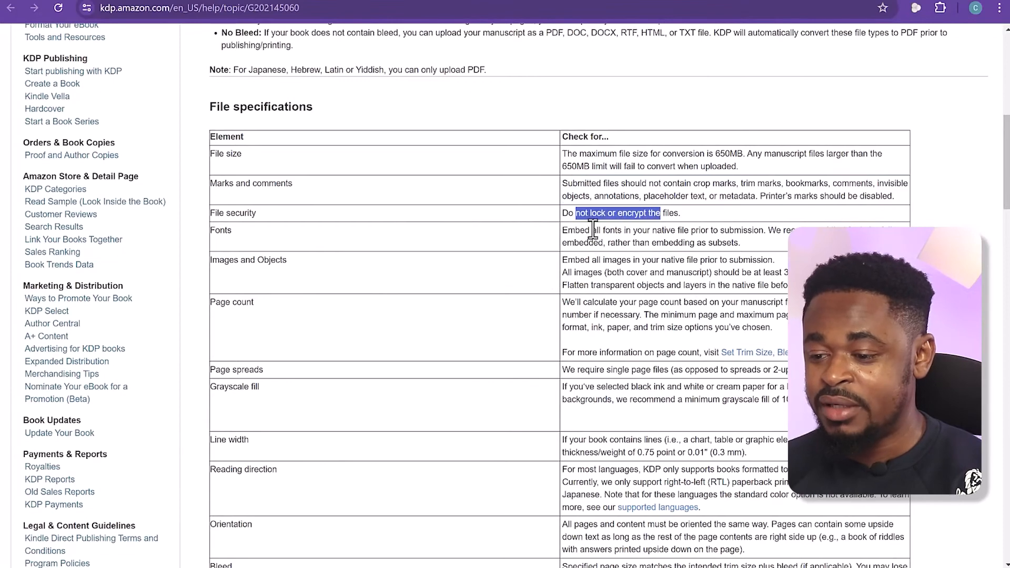
Read the checklist's specifications for fonts, images and objects, page spreads and grayscale fill
left_click_drag(562, 230, 646, 274)
left_click(578, 263)
left_click_drag(568, 260, 658, 272)
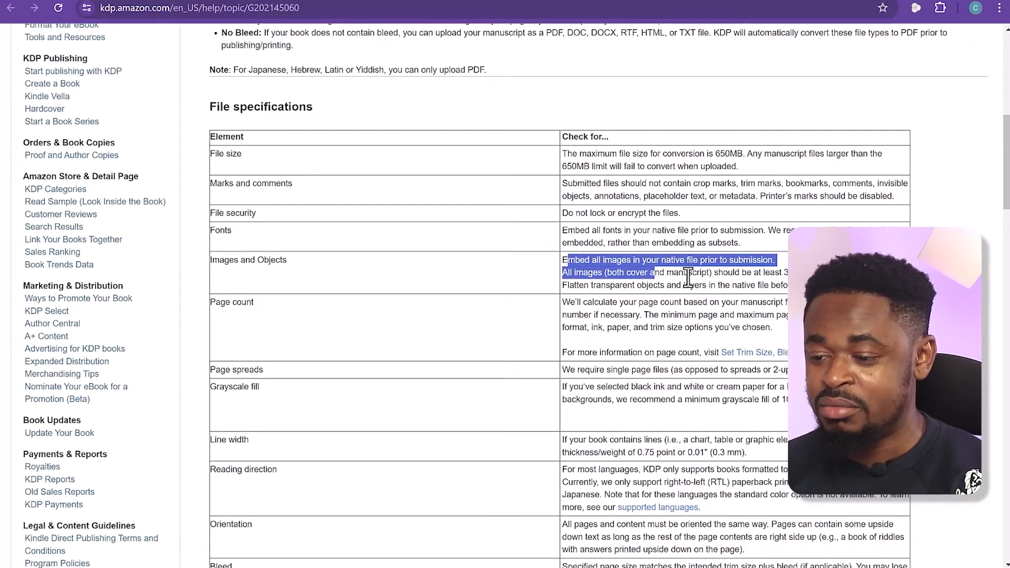
scroll(687, 289, "down", 1)
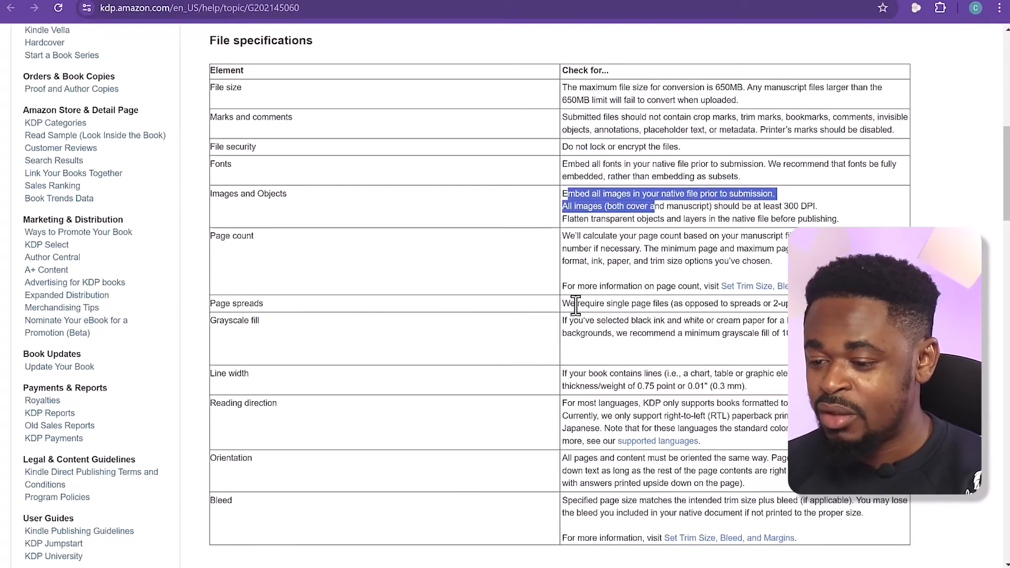
left_click_drag(575, 304, 767, 305)
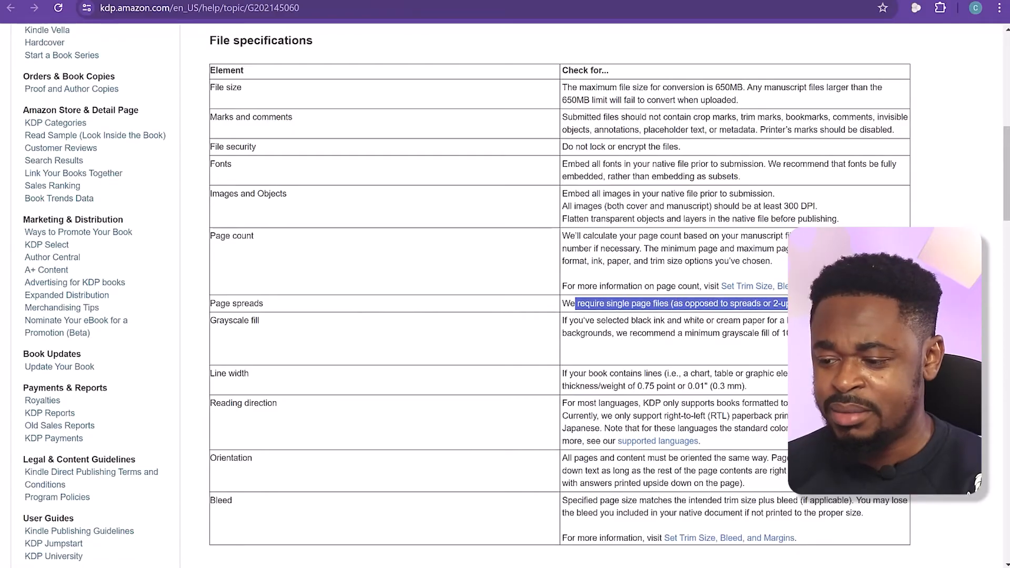
scroll(571, 318, "down", 1)
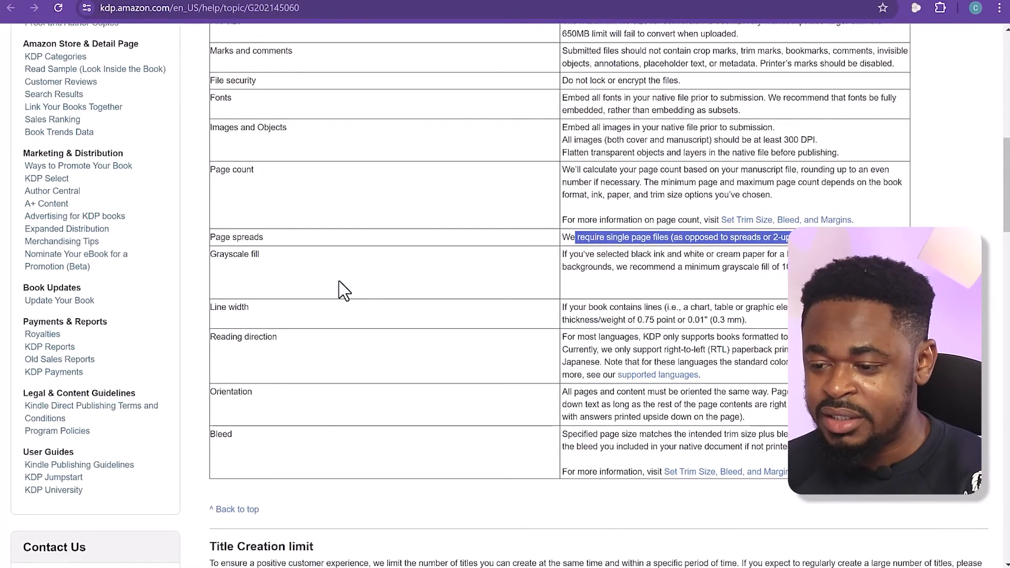
left_click_drag(573, 255, 820, 268)
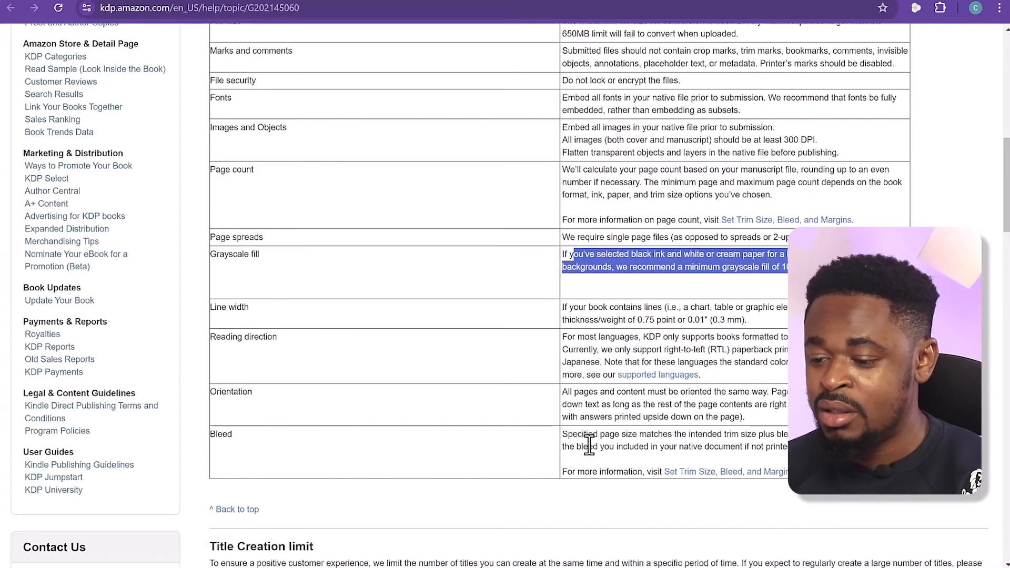
Read on through the remaining file specifications and PDF creation instructions to the Manual Review Checklist
scroll(581, 417, "down", 1)
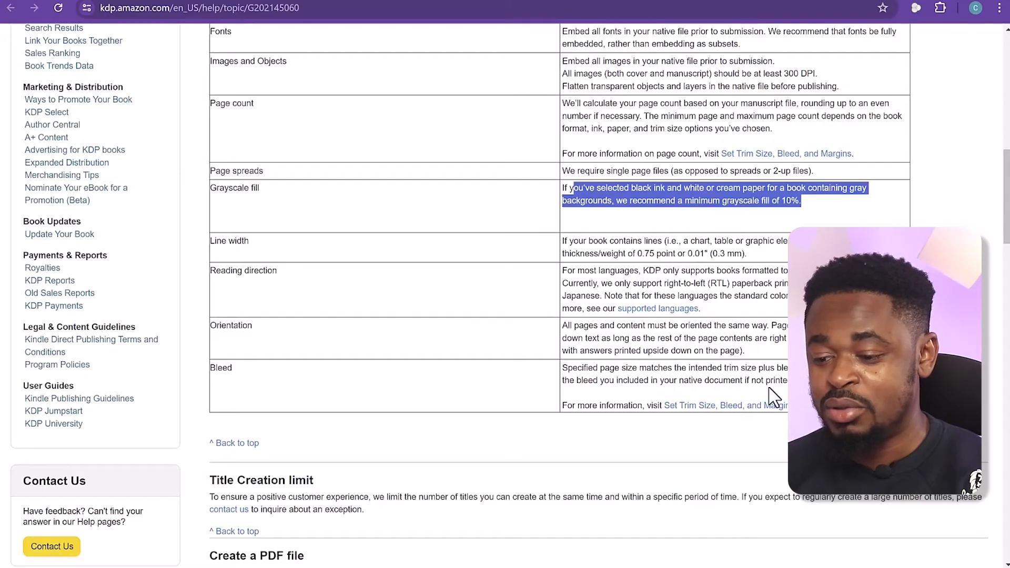
scroll(481, 416, "down", 10)
scroll(481, 415, "up", 5)
scroll(480, 424, "down", 6)
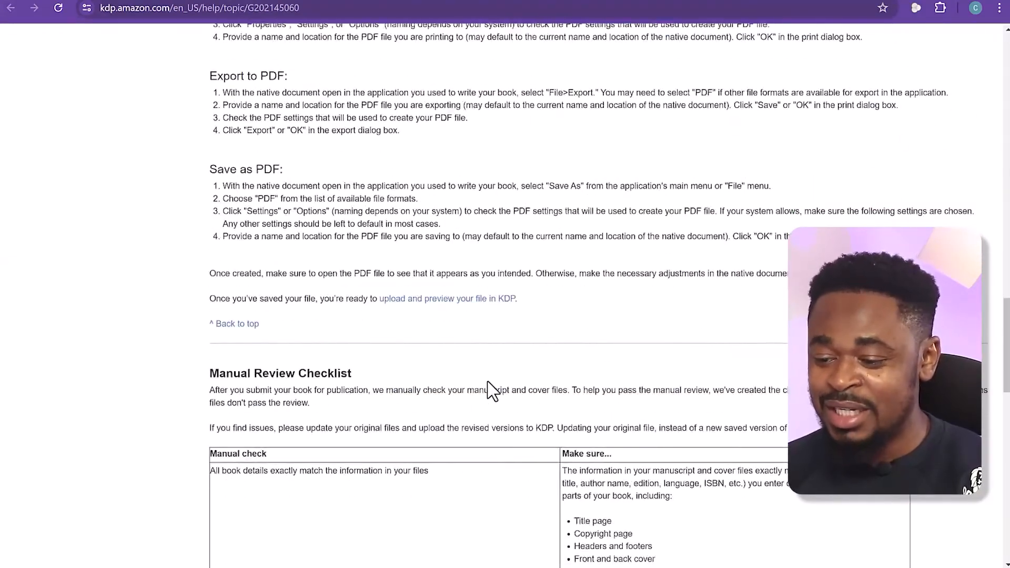
scroll(488, 382, "down", 8)
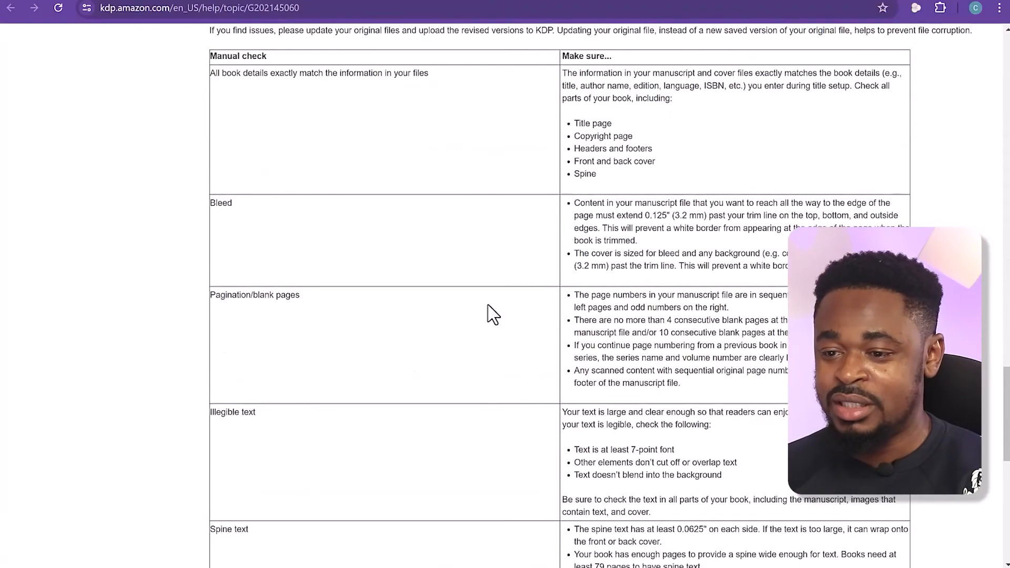
Upload the Word document "6 x 9 in - The Big Book of Silly Puns" as the paperback's manuscript
scroll(488, 314, "down", 11)
scroll(473, 310, "up", 20)
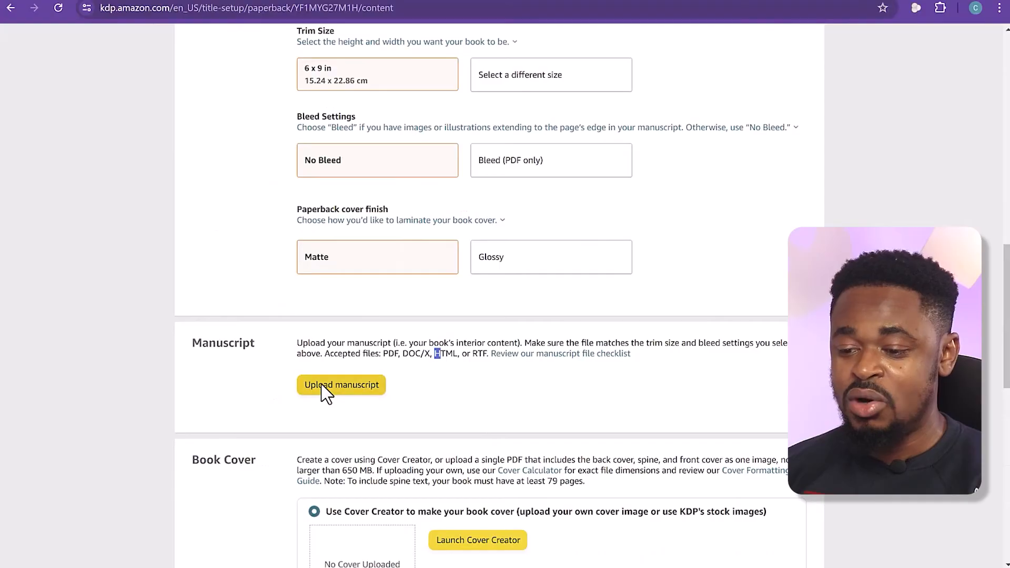
left_click(323, 389)
left_click(200, 101)
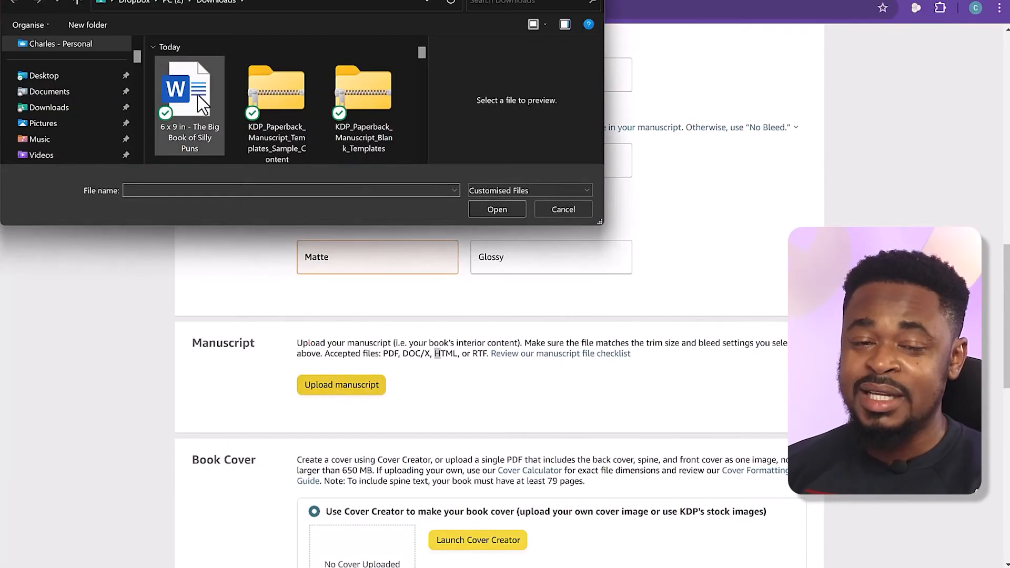
left_click(497, 210)
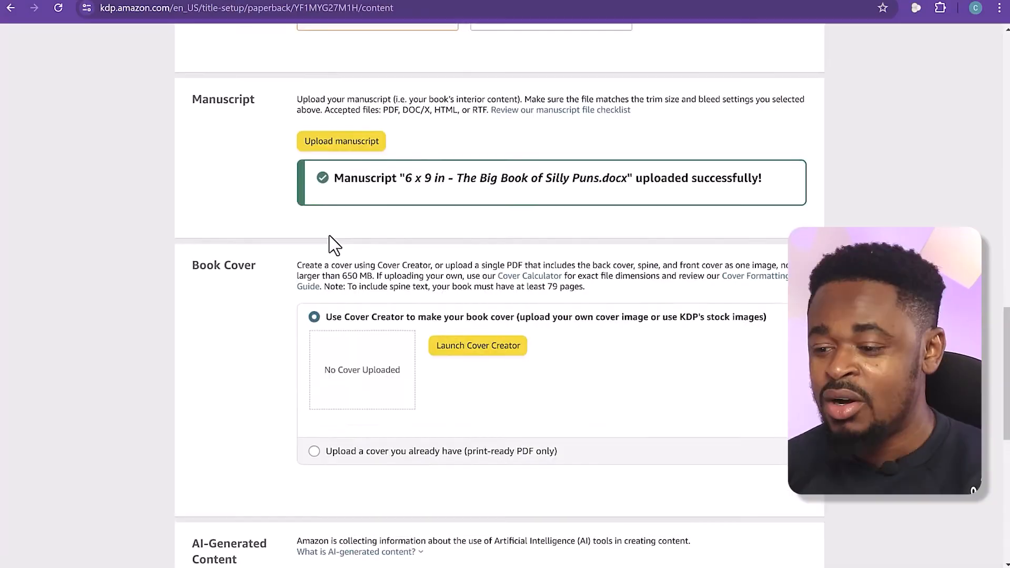
scroll(475, 237, "up", 1)
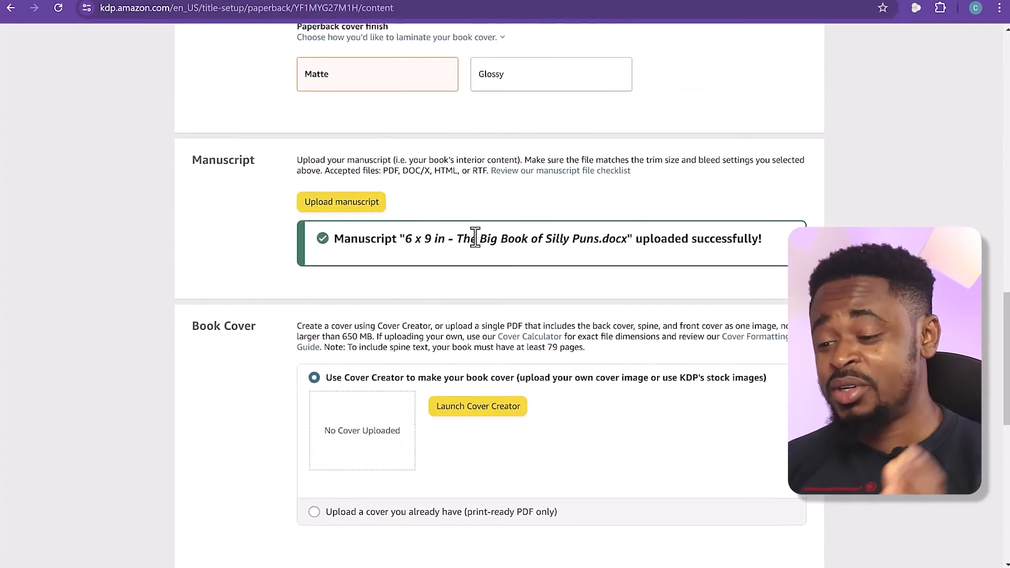
left_click_drag(651, 239, 755, 240)
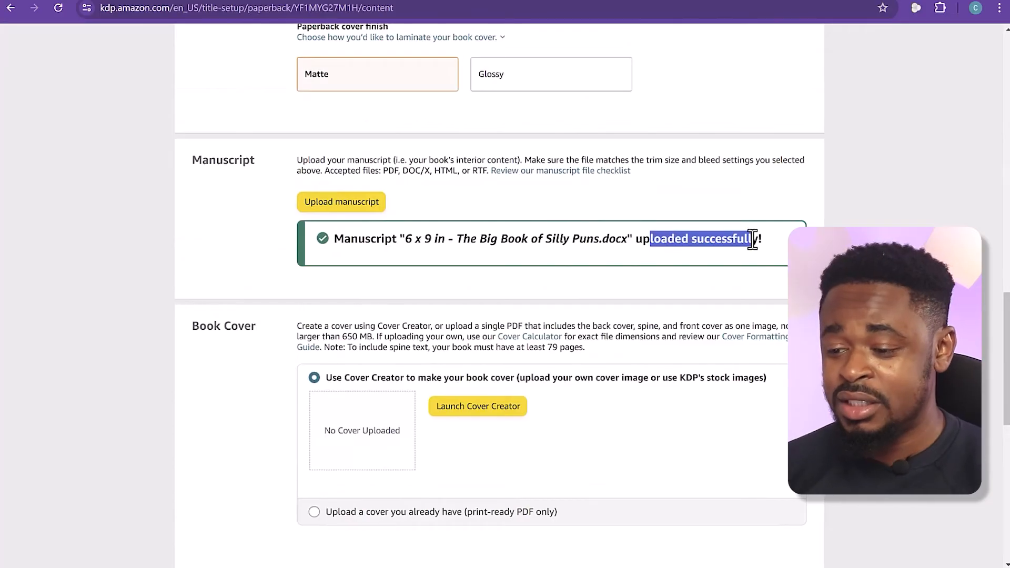
left_click(424, 327)
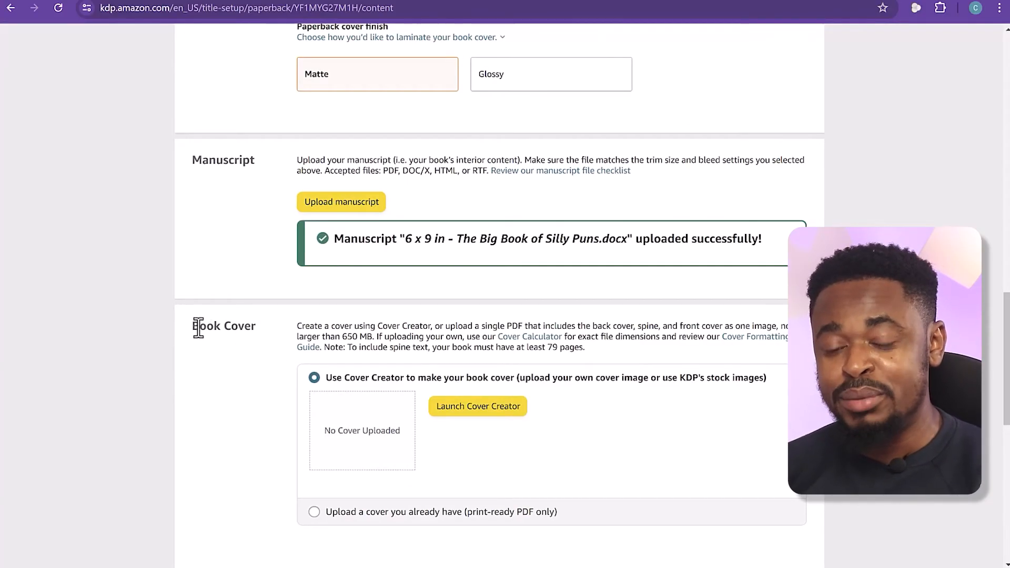
Read the Book Cover instructions on Cover Creator, single-PDF uploads, file size and spine text
left_click_drag(198, 327, 231, 330)
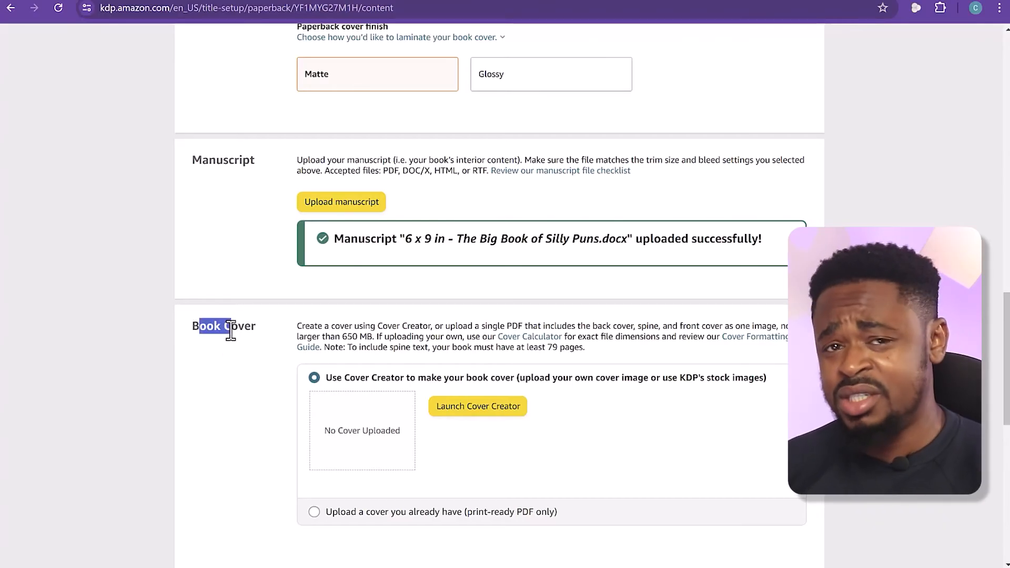
left_click(319, 331)
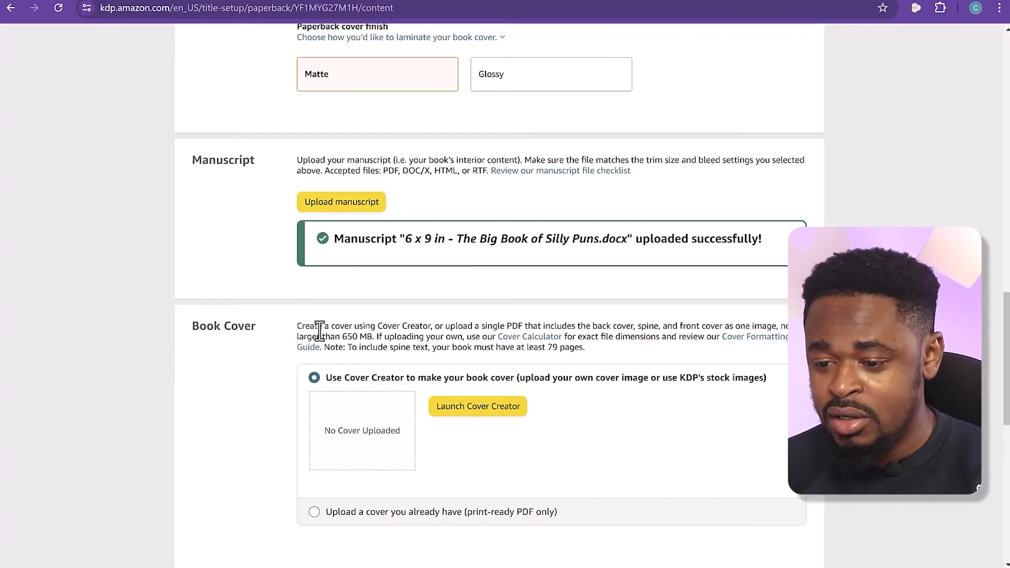
left_click_drag(298, 329, 705, 324)
left_click_drag(542, 327, 401, 349)
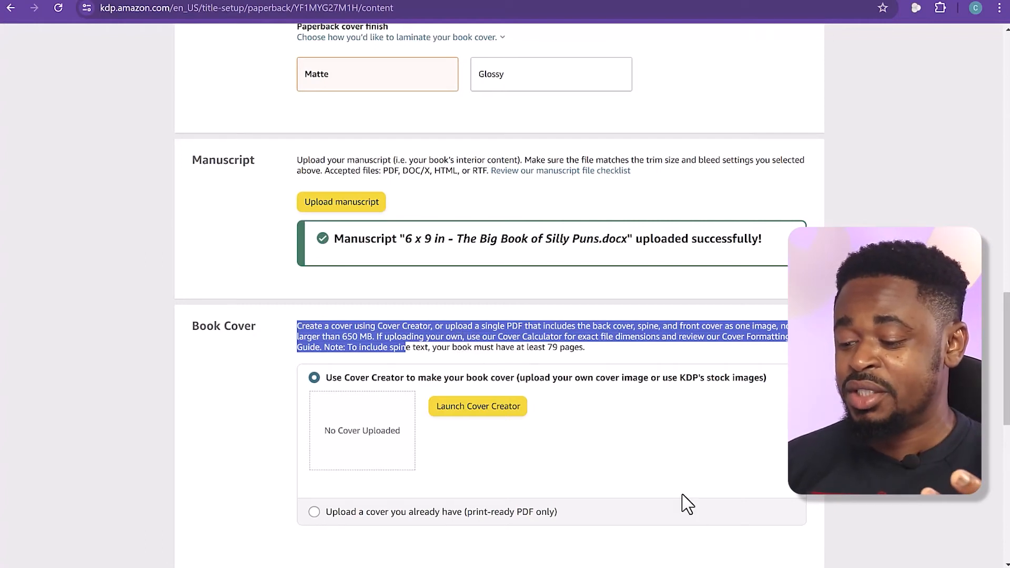
Switch to Word to check the manuscript's page count against the spine text minimum, and return to KDP
left_click(709, 565)
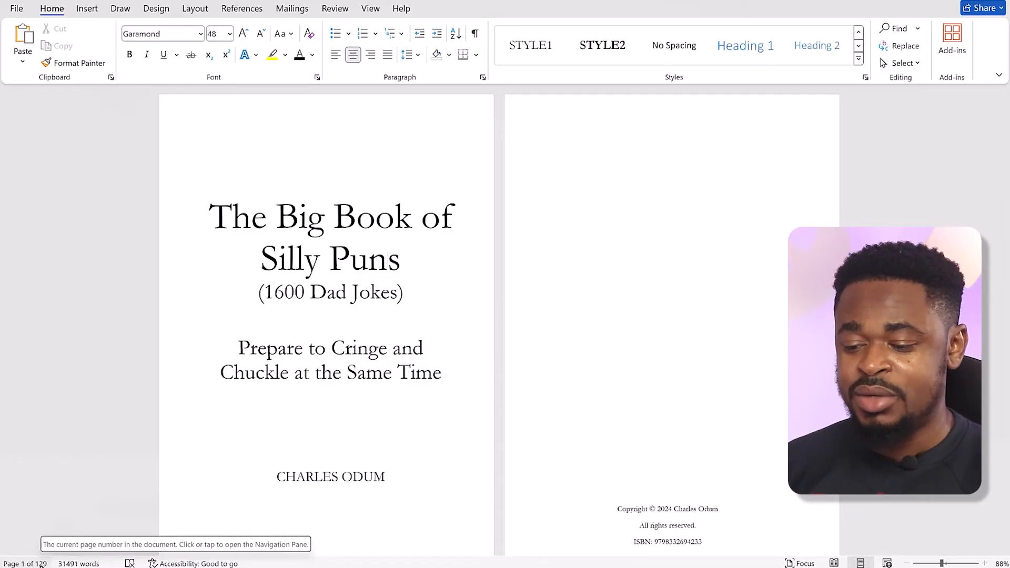
left_click(931, 5)
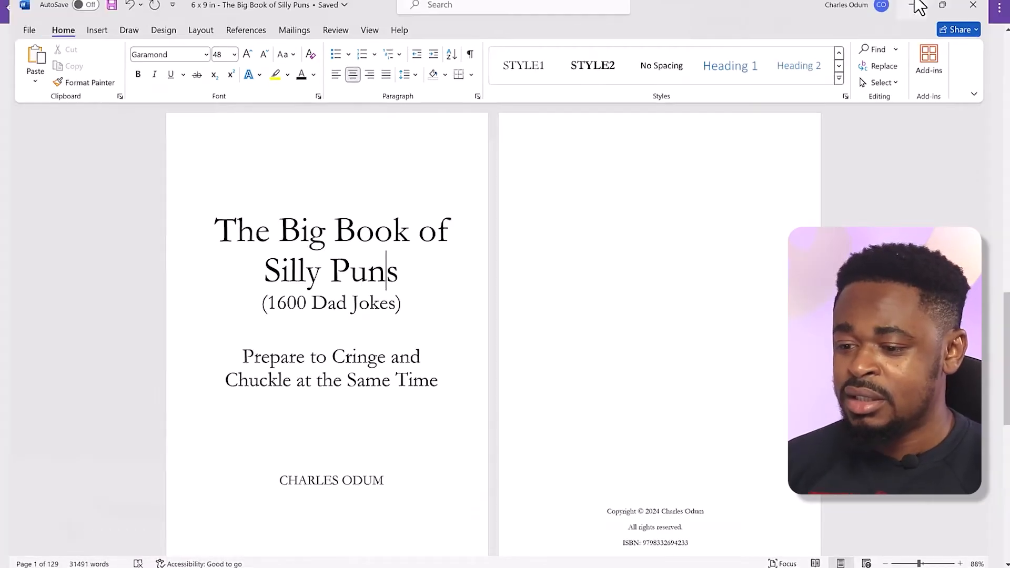
left_click(585, 350)
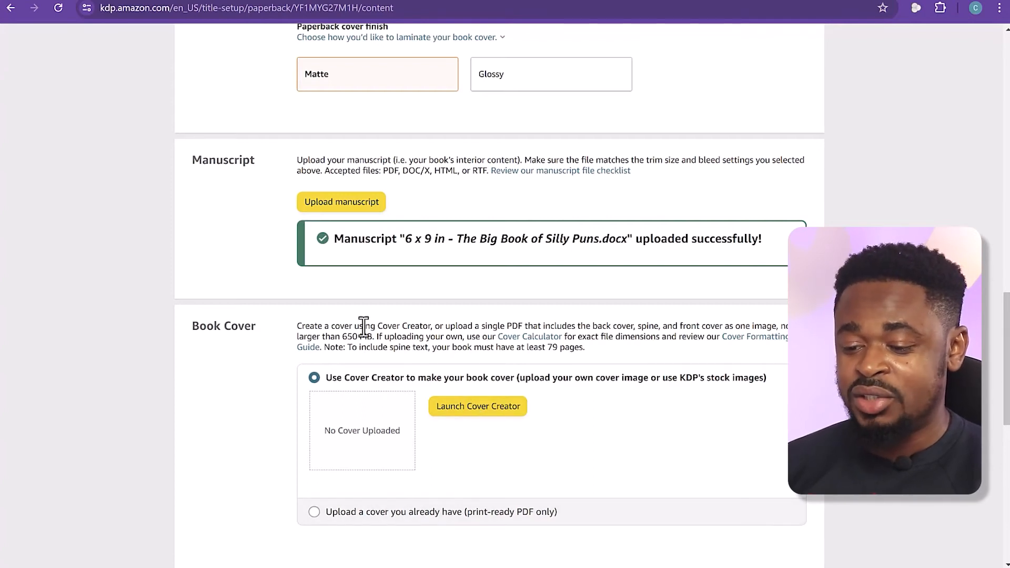
Launch Cover Creator for a look, dismissing its How to Use guide and the cover image source dialog
left_click(466, 404)
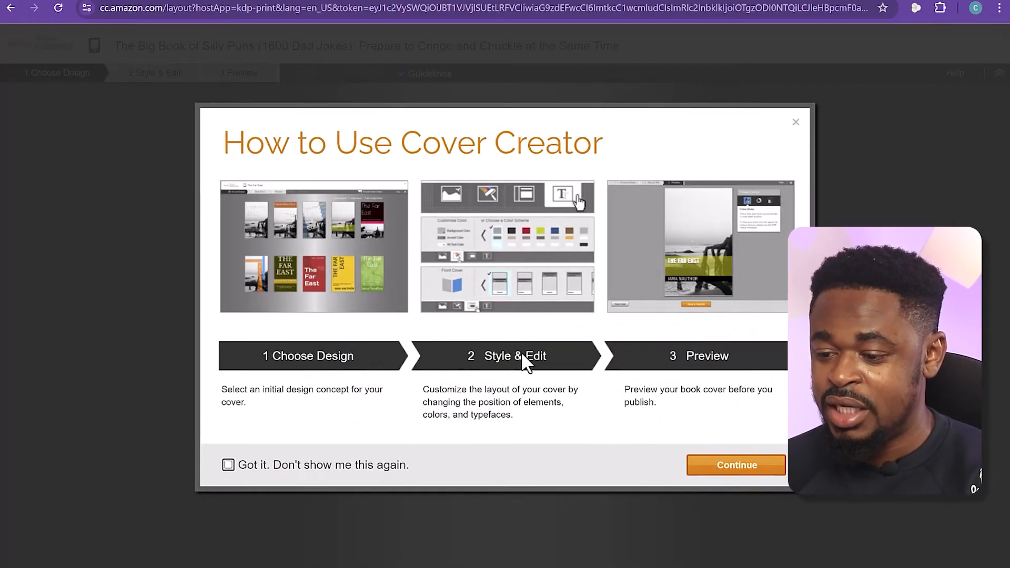
left_click(797, 124)
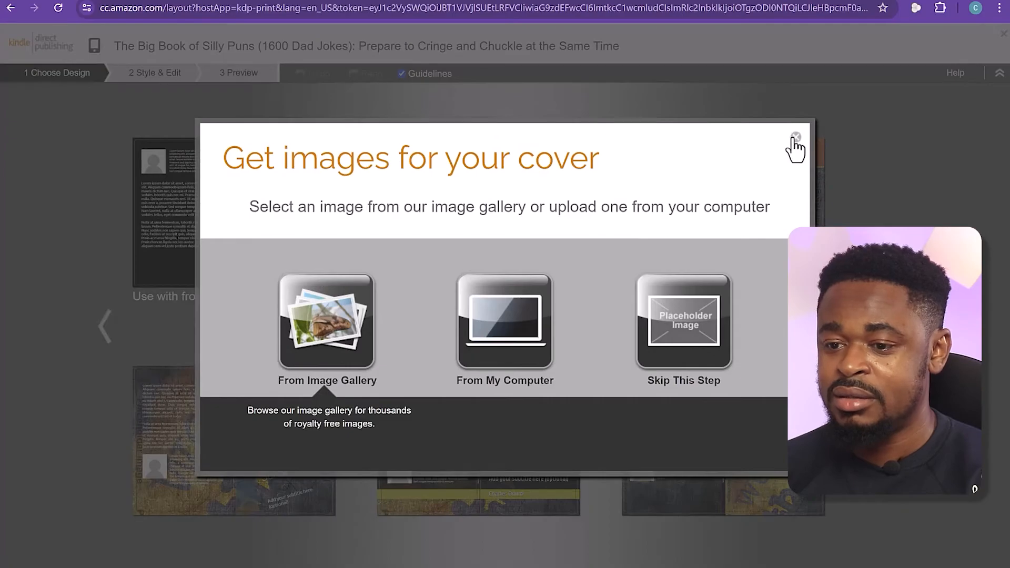
left_click(796, 138)
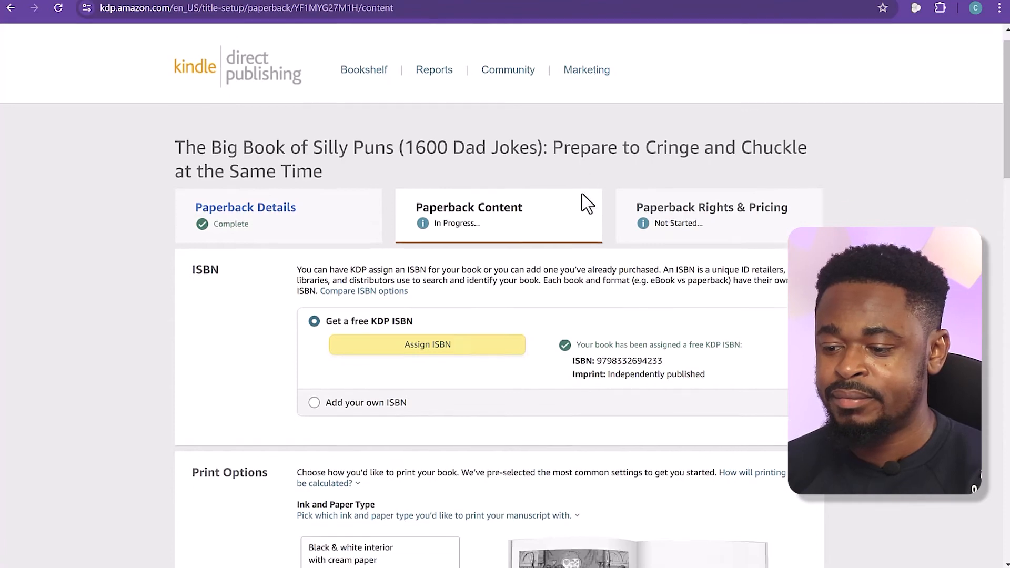
Open the Cover Calculator and specify a paperback with a black & white interior on white paper
scroll(581, 193, "down", 15)
scroll(587, 203, "down", 6)
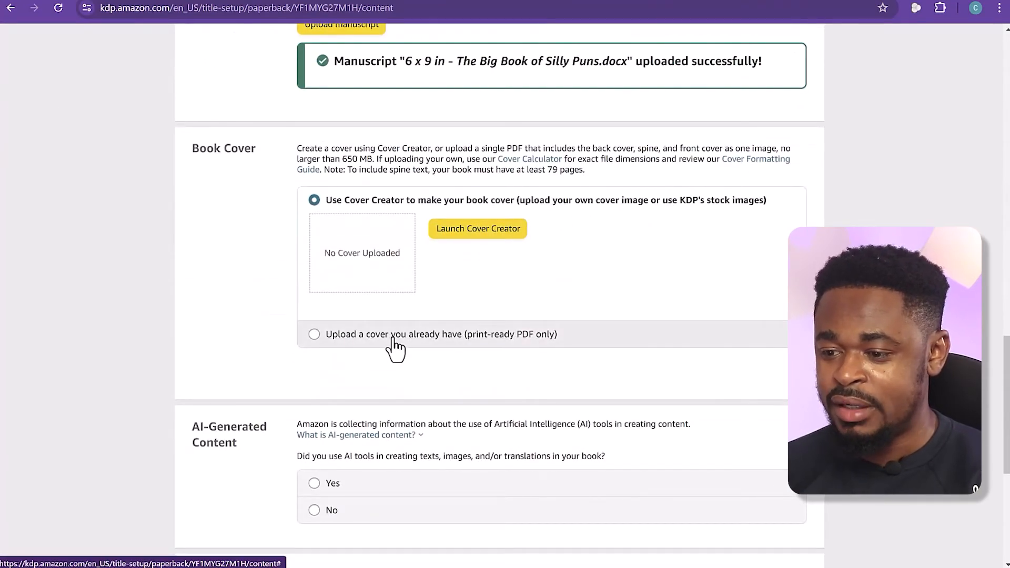
left_click(534, 168)
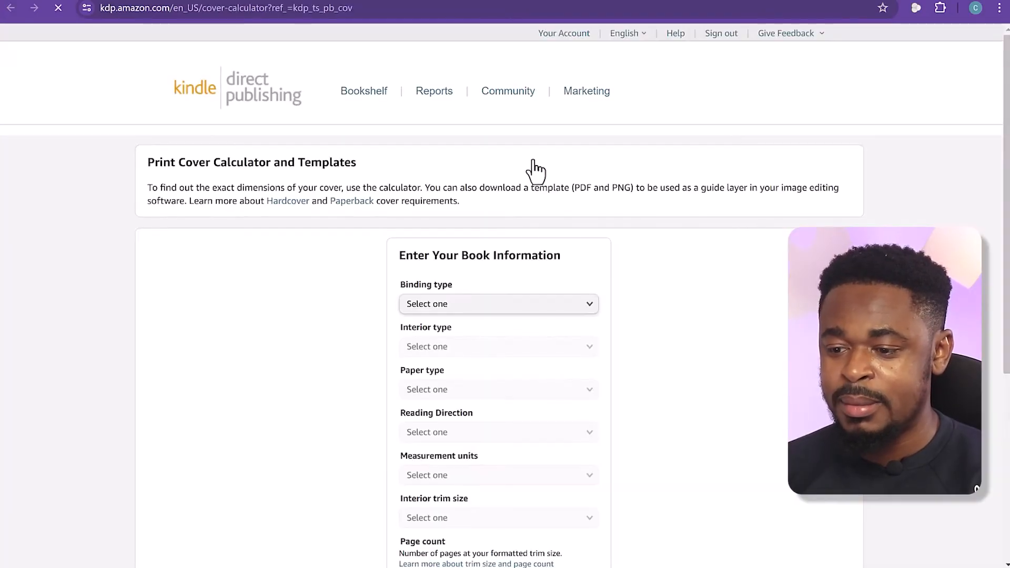
scroll(535, 185, "down", 1)
left_click(485, 240)
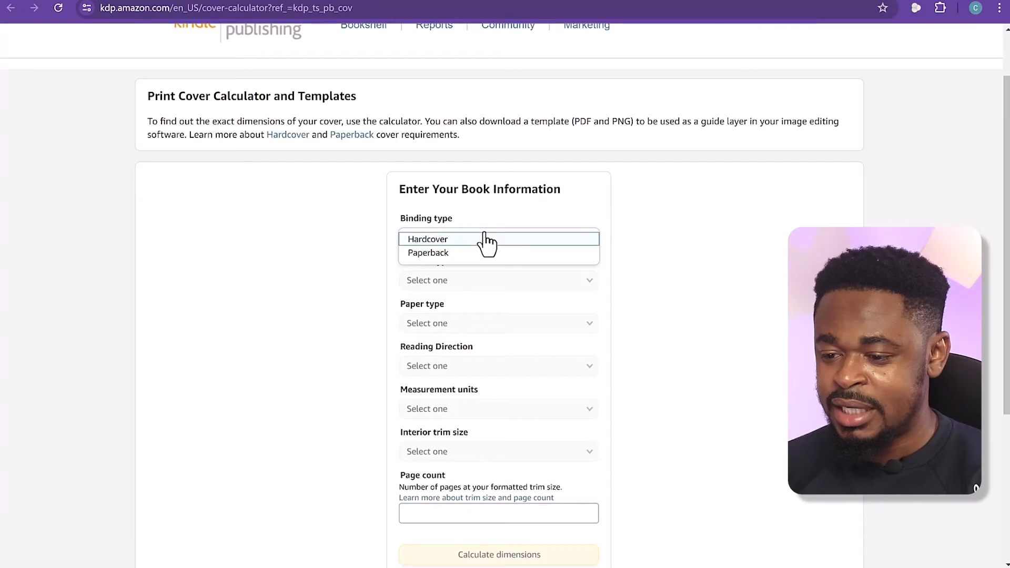
left_click(481, 253)
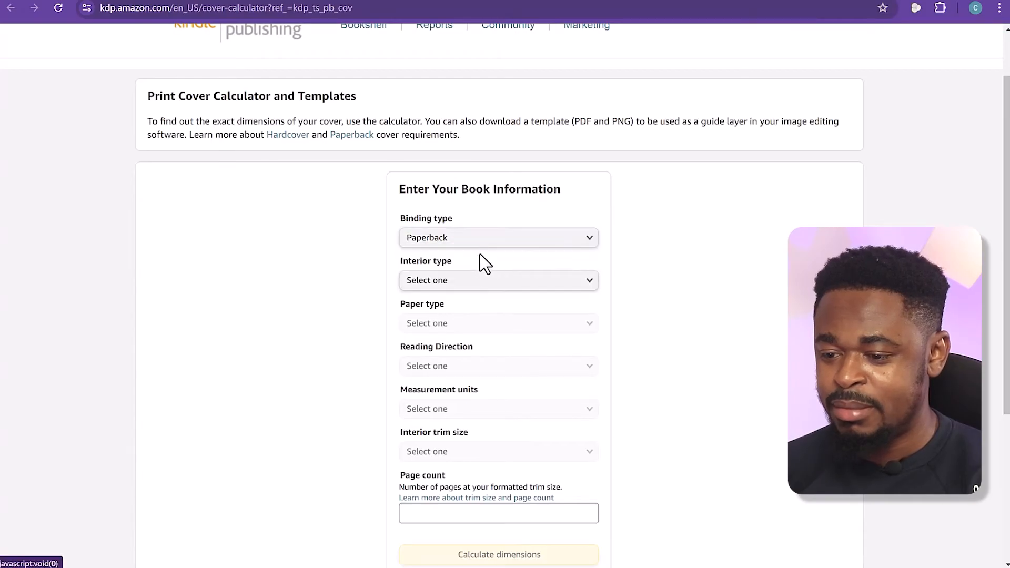
left_click(468, 285)
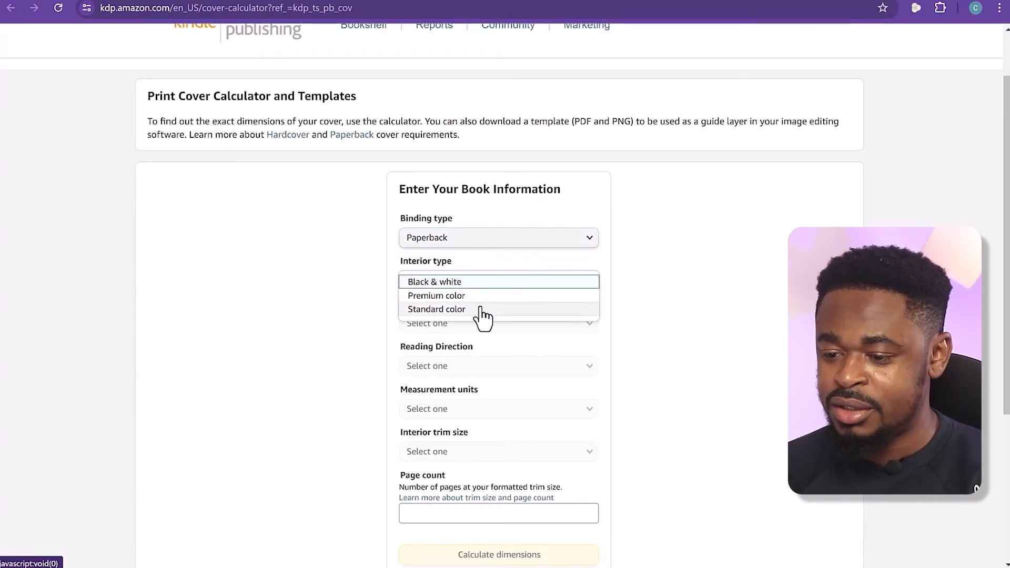
left_click(480, 283)
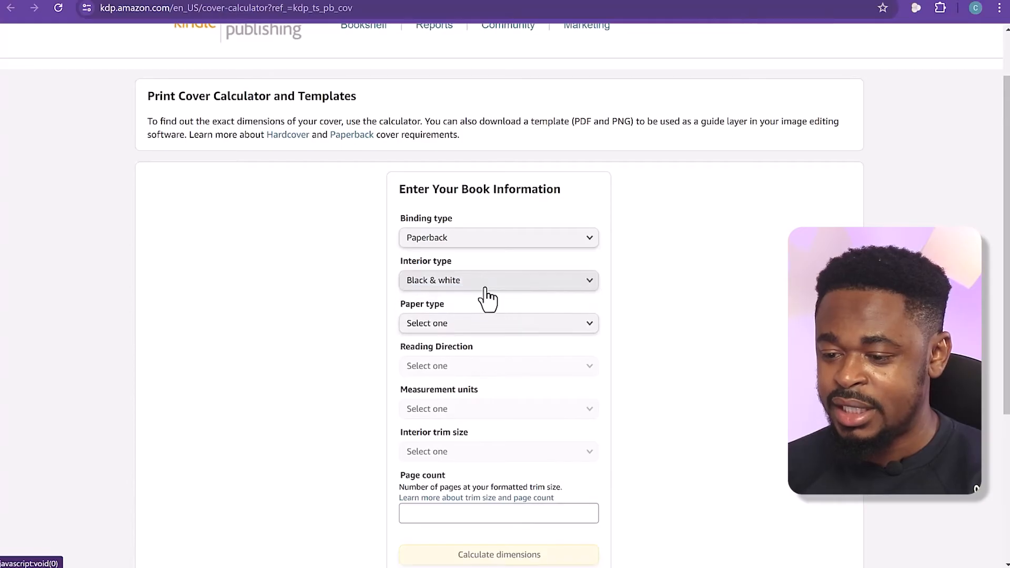
left_click(498, 333)
left_click(498, 340)
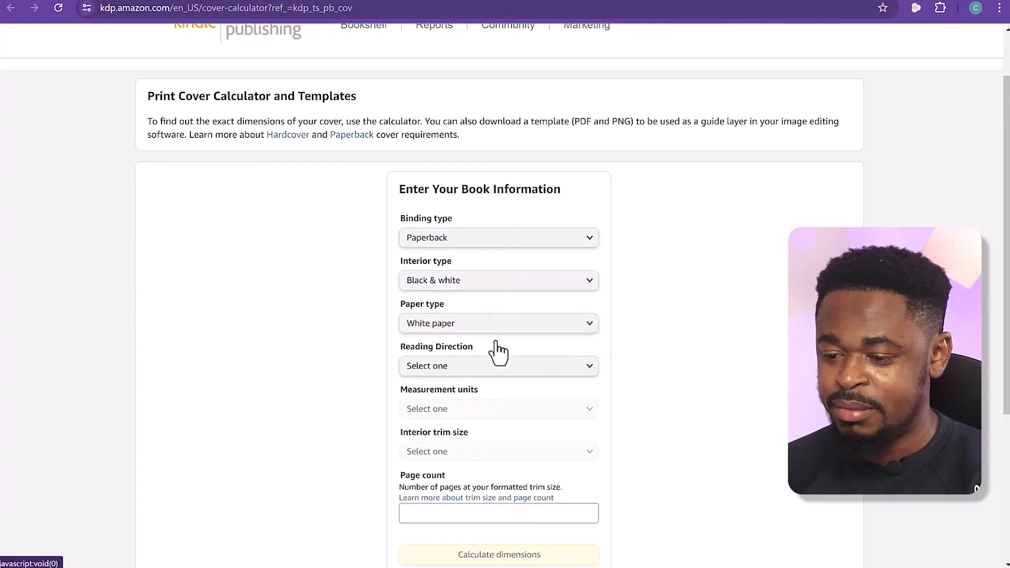
Set the reading direction to Left to Right, the measurement units to inches and the interior trim size to 6 x 9 in
left_click(509, 374)
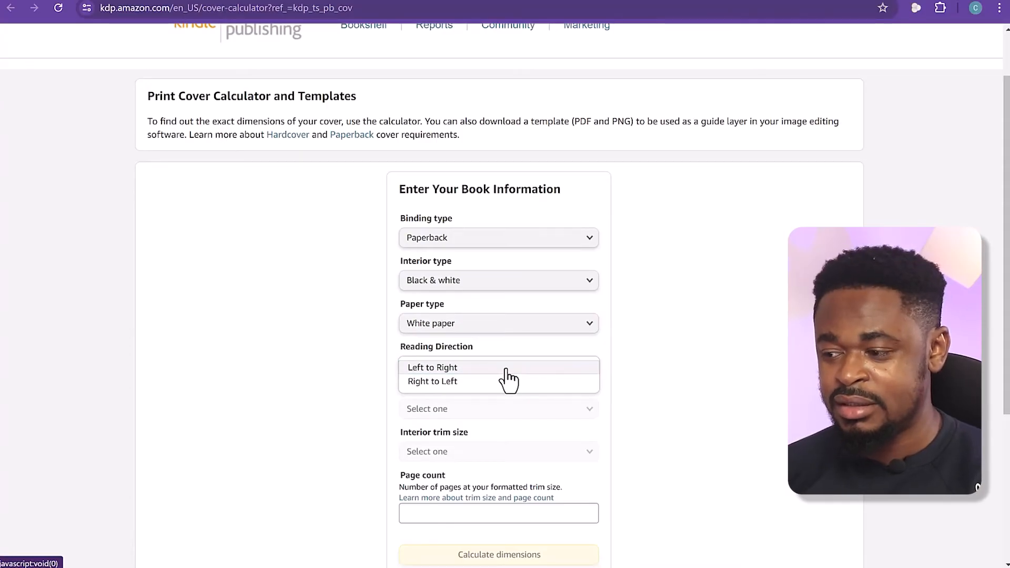
left_click(507, 376)
left_click(493, 416)
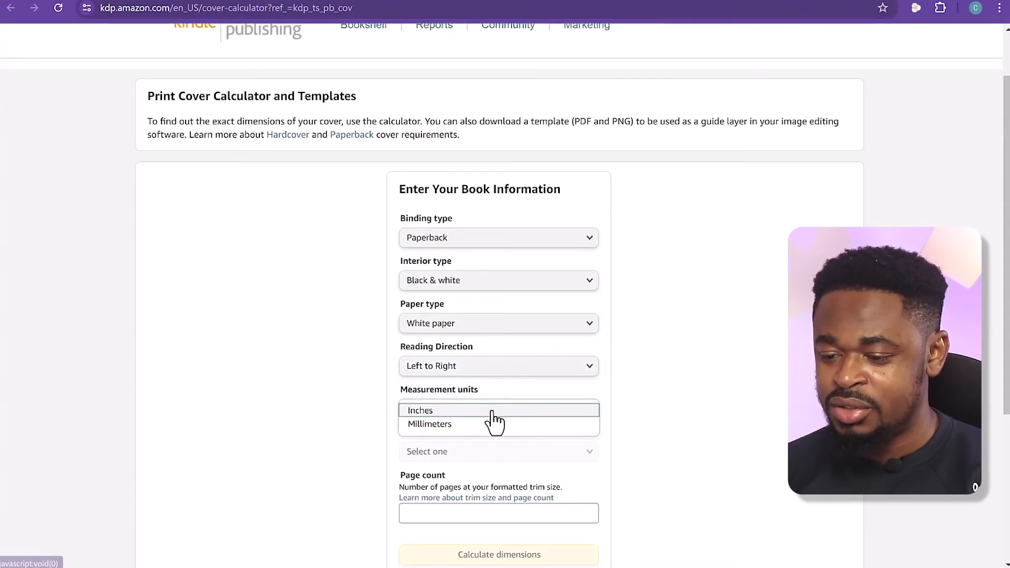
left_click(489, 411)
left_click(481, 455)
left_click(482, 455)
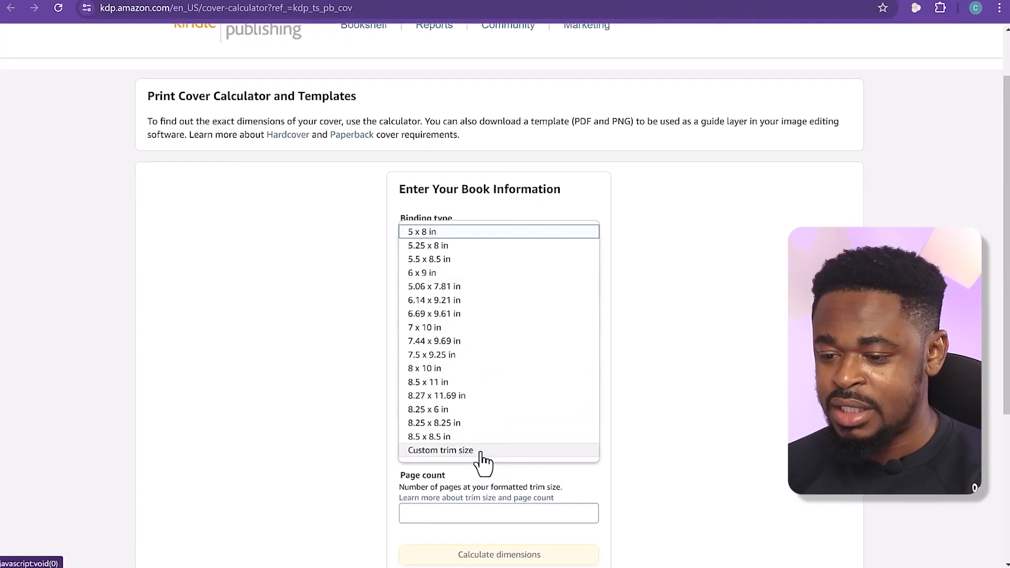
left_click(476, 272)
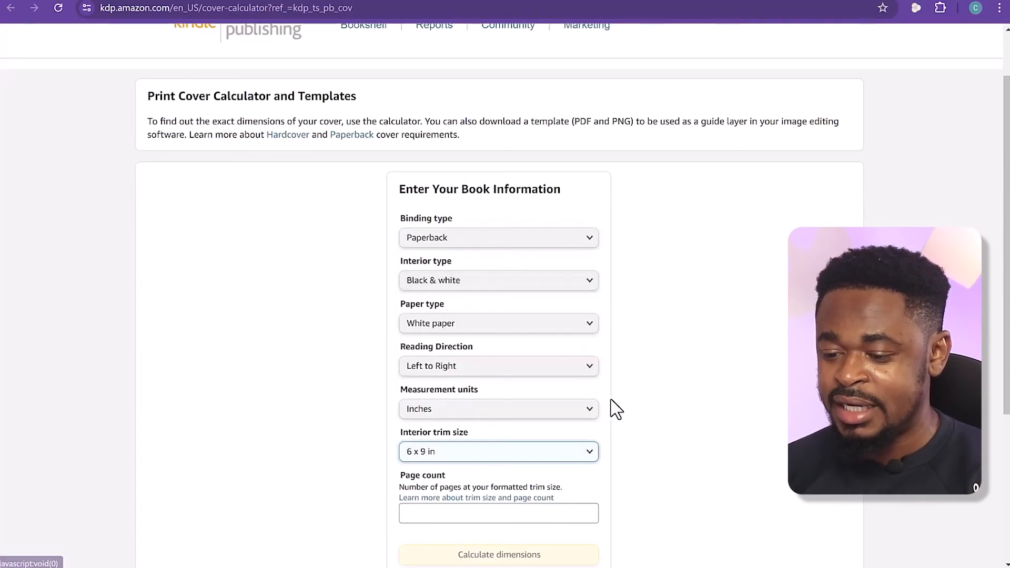
Check the page count in Word, enter 129 pages in the calculator and calculate the cover dimensions
scroll(692, 376, "down", 4)
left_click(498, 317)
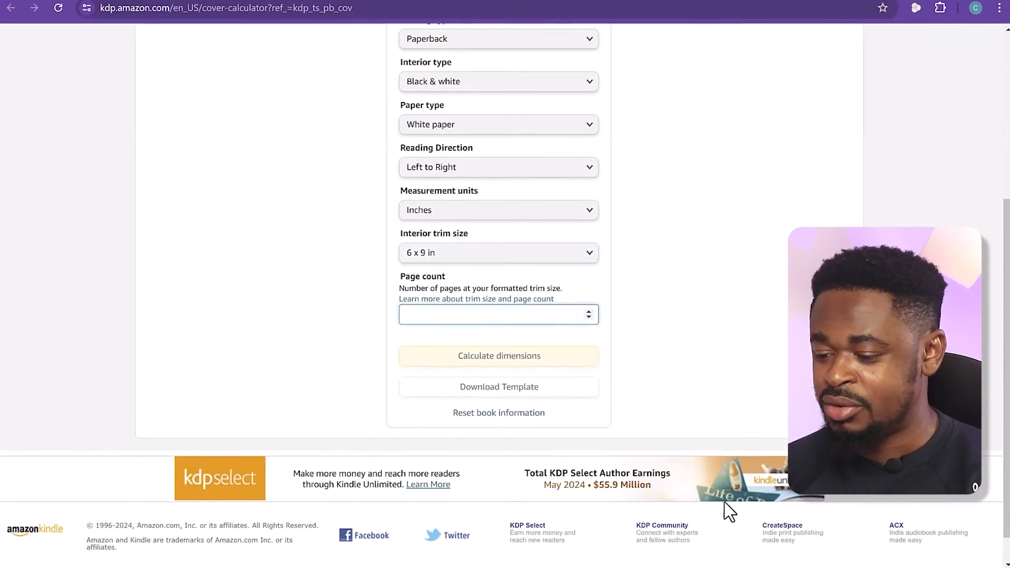
left_click(709, 567)
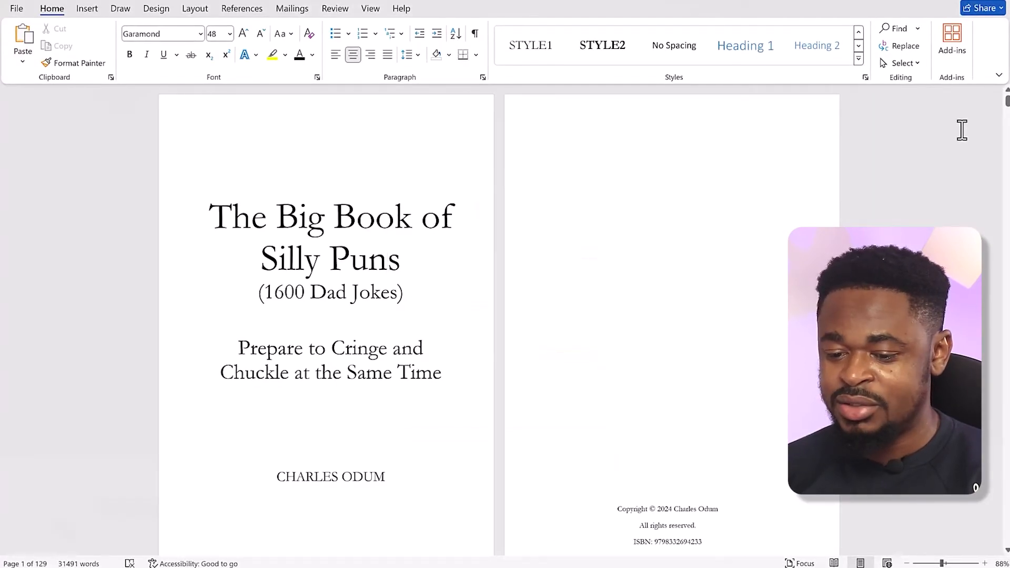
left_click(945, 0)
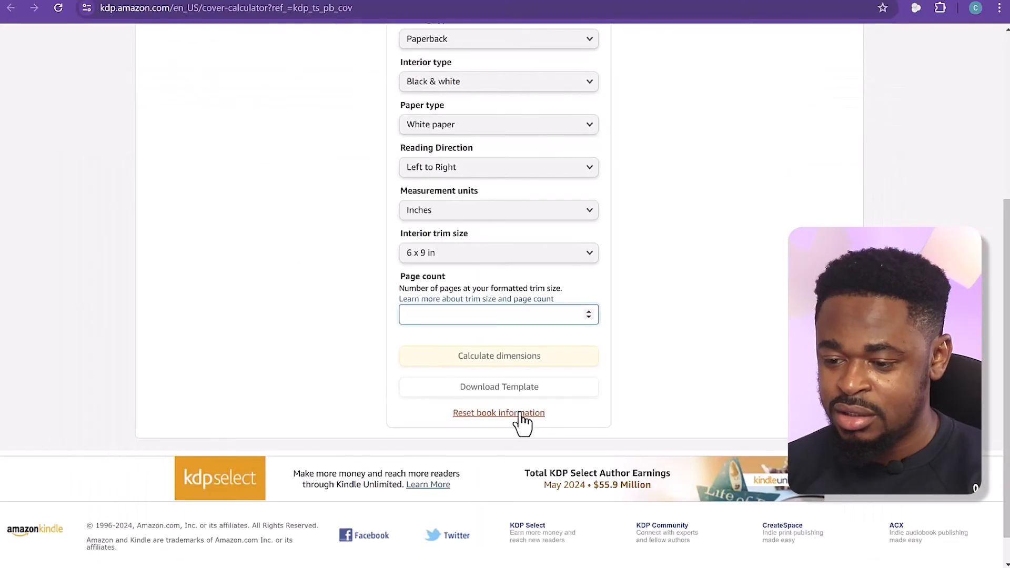
type("129")
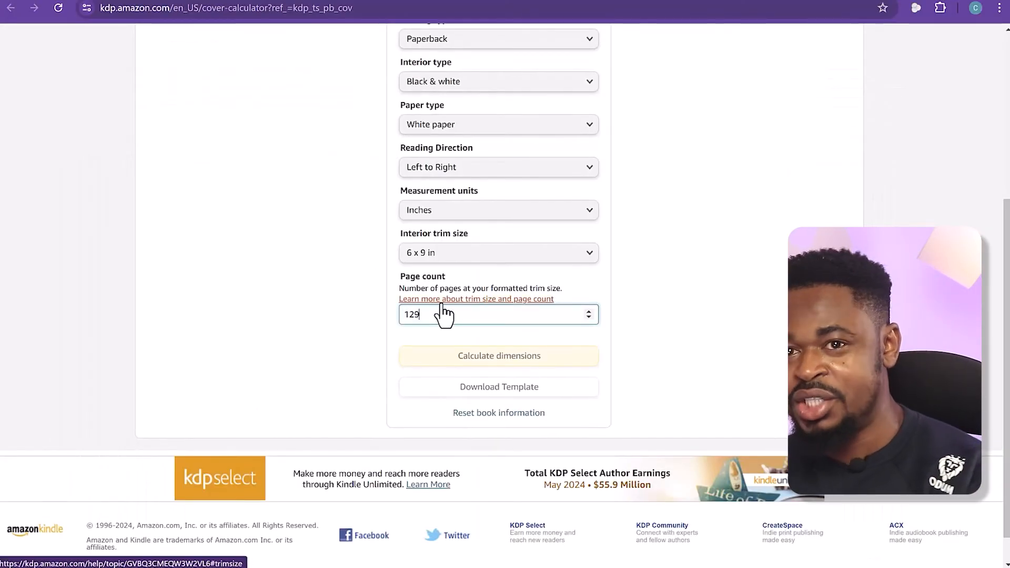
left_click(549, 357)
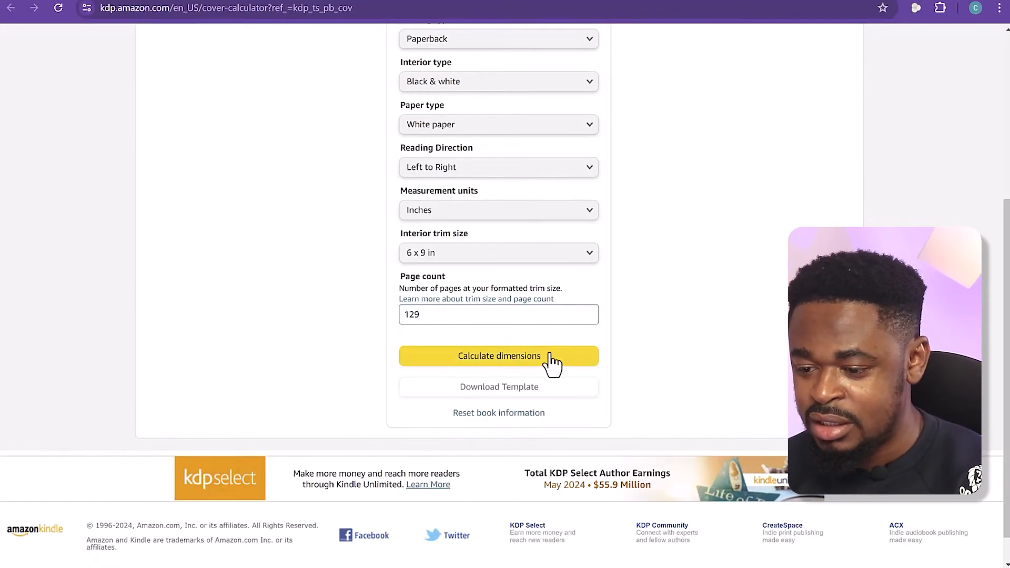
left_click(536, 363)
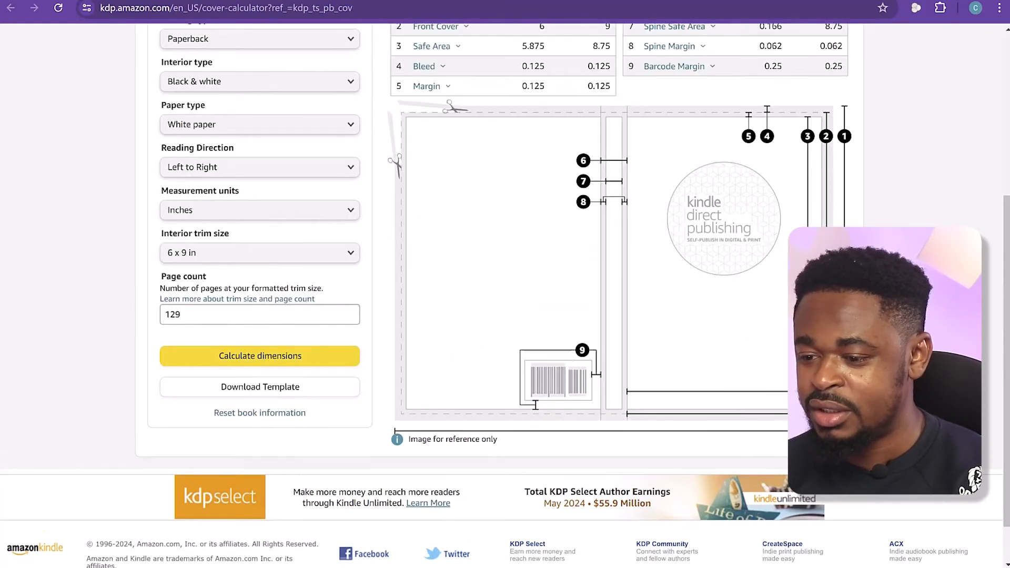
Review the calculated cover dimensions and download the matching cover template
scroll(773, 322, "up", 4)
scroll(768, 314, "down", 3)
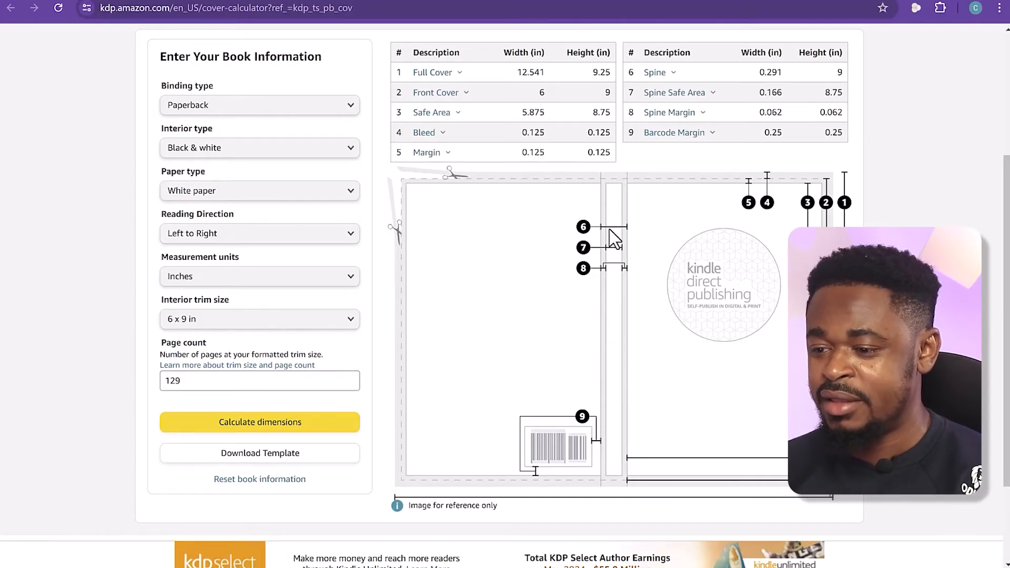
left_click(273, 457)
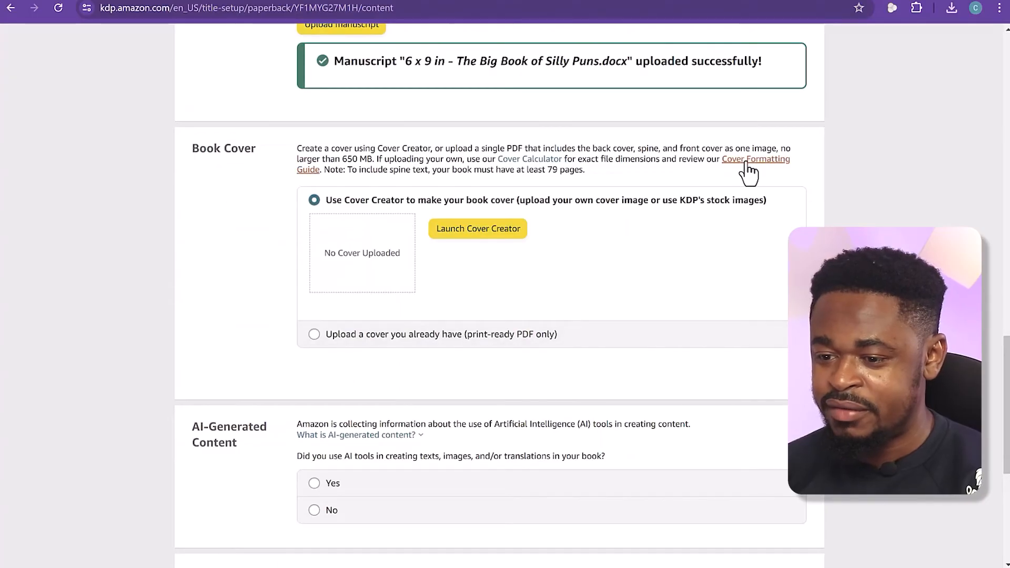
Open the Cover Formatting Guide and review the paperback cover requirements for file type, size, bleed, spine, images and text
left_click(746, 162)
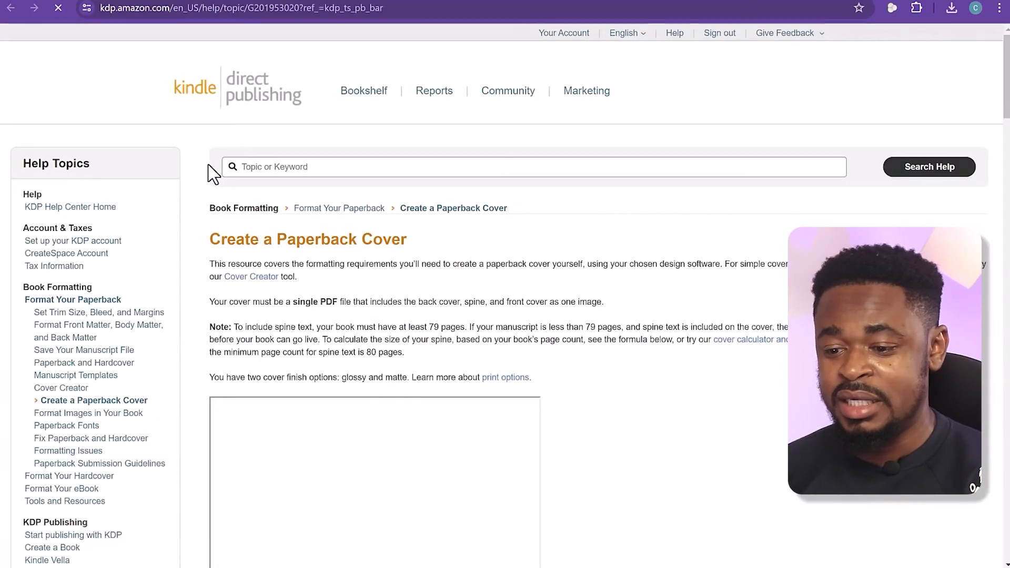
scroll(441, 315, "down", 6)
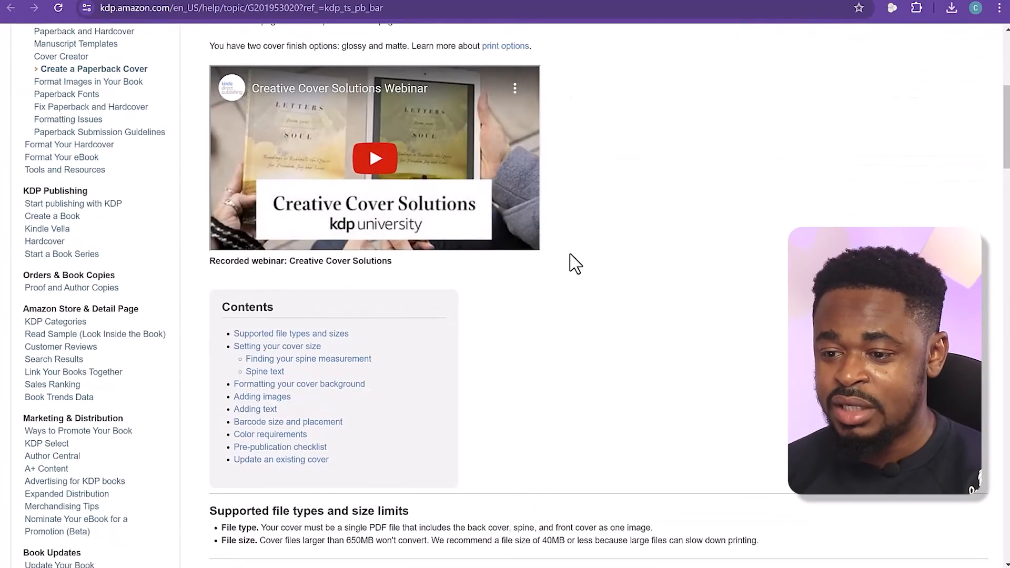
scroll(444, 291, "down", 12)
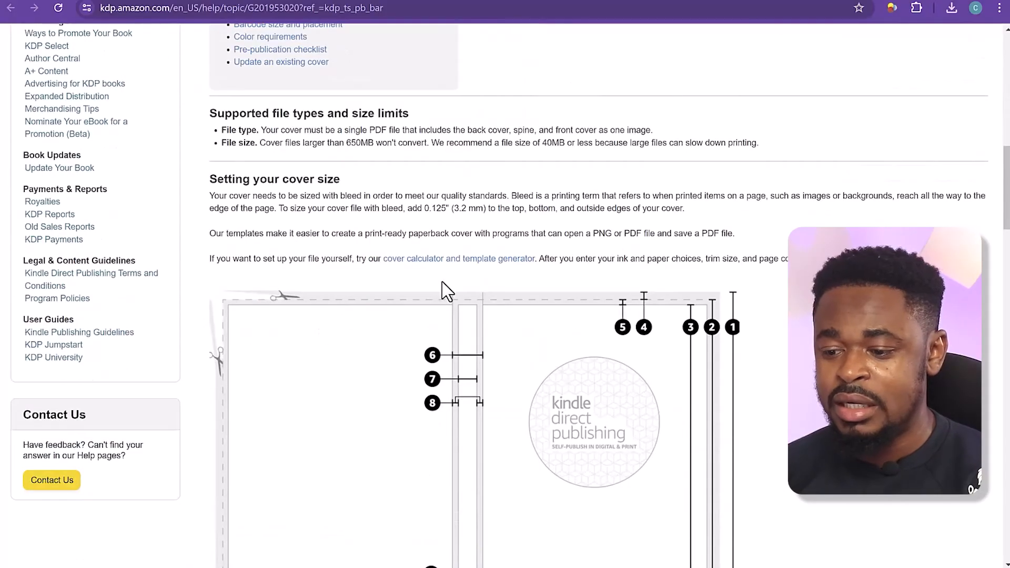
scroll(429, 310, "up", 4)
scroll(368, 326, "down", 5)
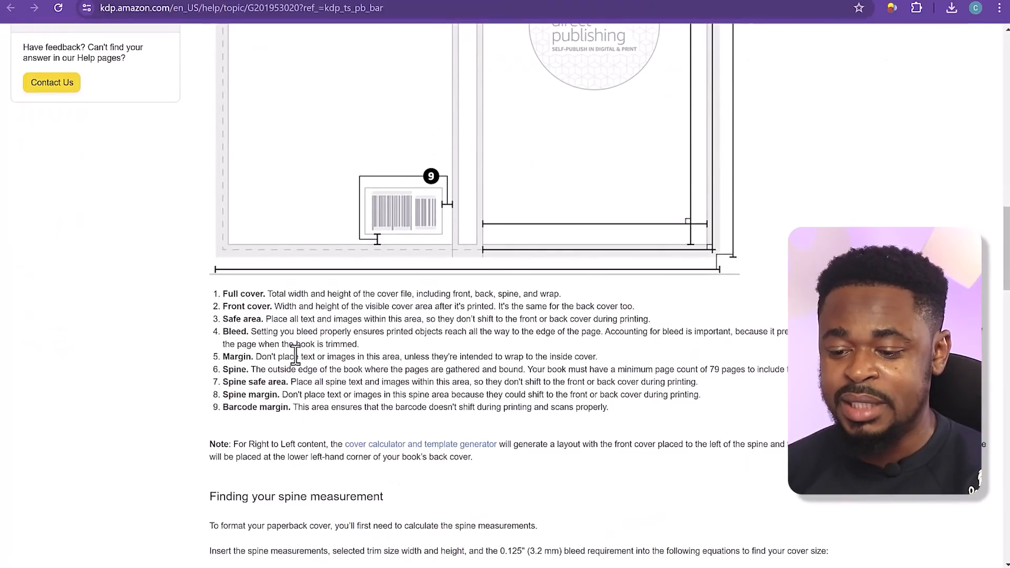
scroll(296, 355, "down", 10)
scroll(327, 339, "down", 10)
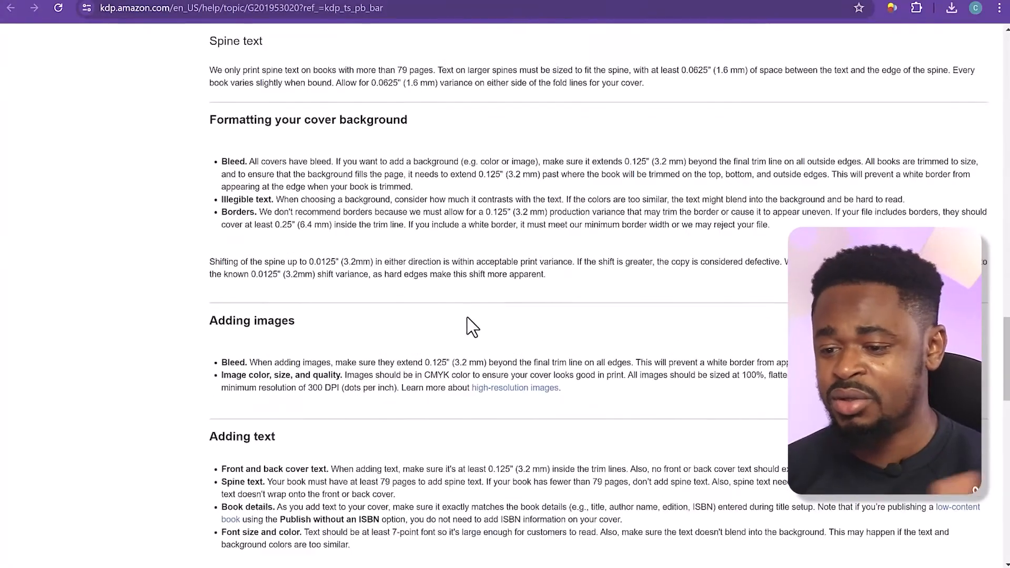
scroll(705, 312, "up", 13)
scroll(704, 311, "up", 15)
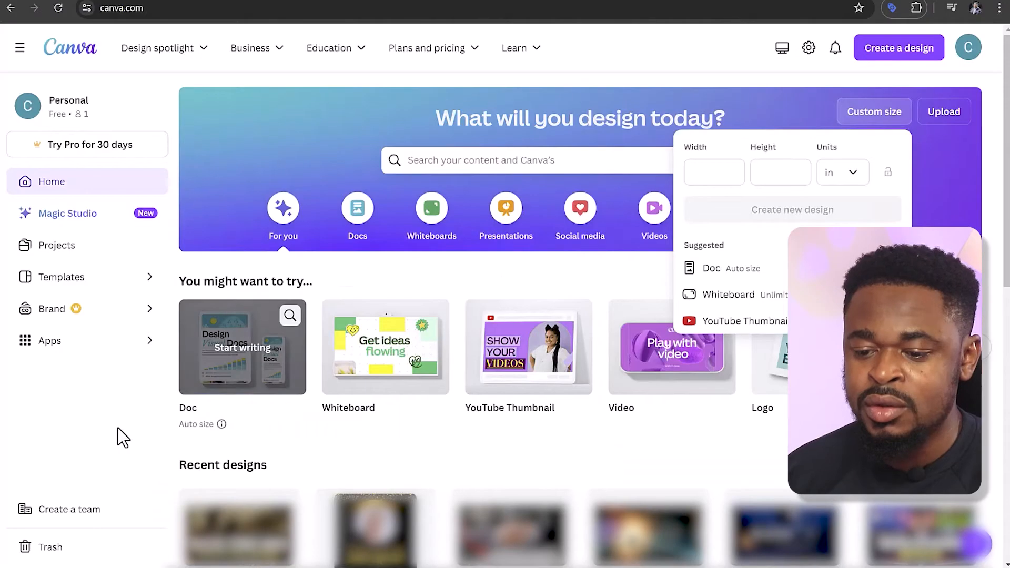
Switch to Canva, start a custom-size design in inches and set its width to 12.541 in
left_click(129, 446)
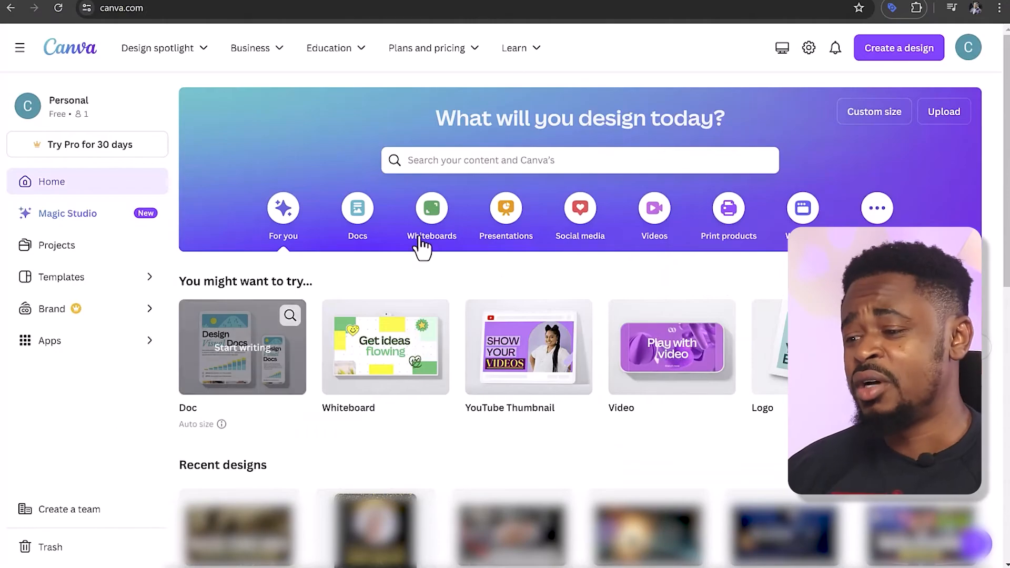
left_click(891, 55)
left_click(645, 108)
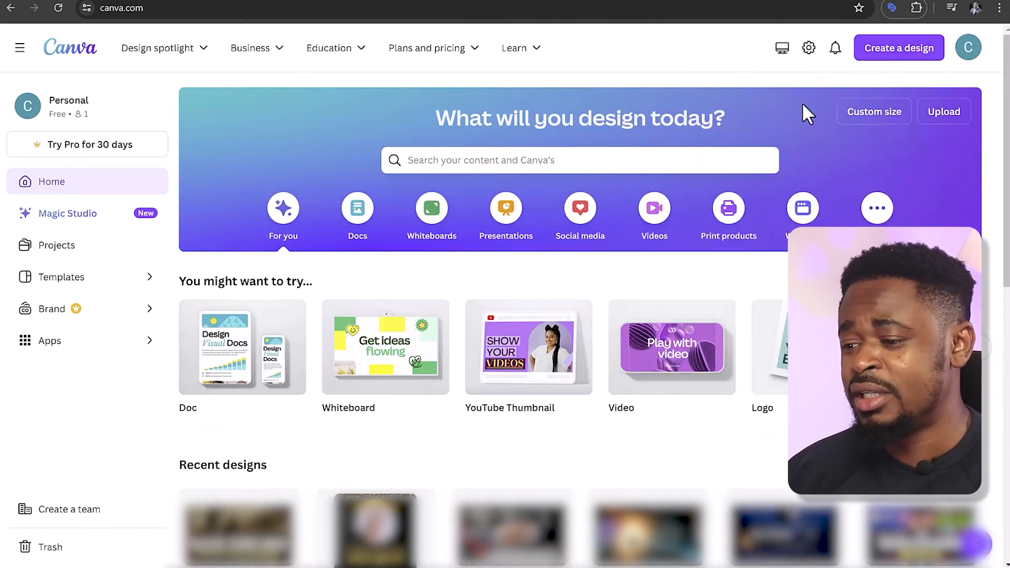
left_click(875, 119)
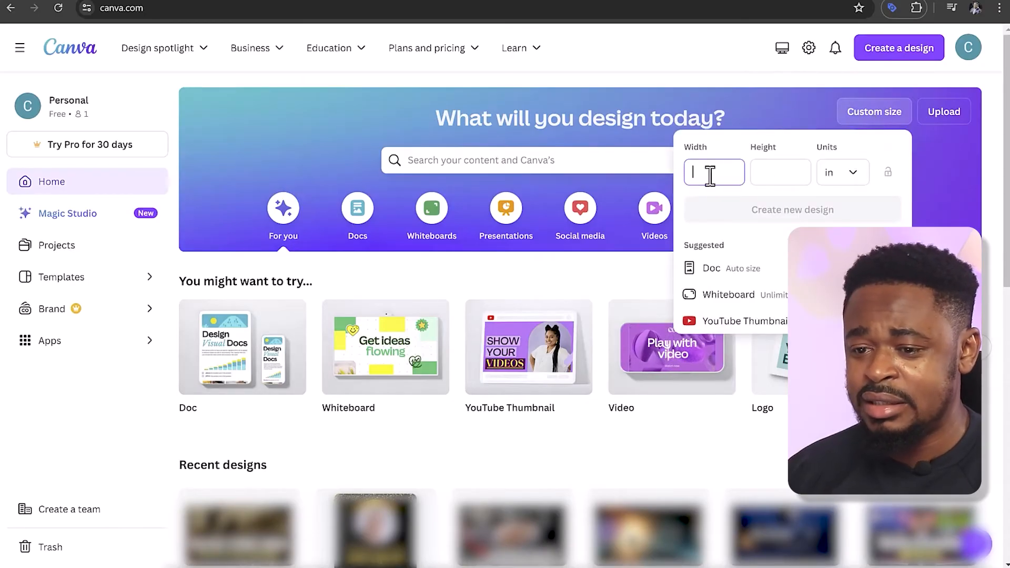
double_click(289, 8)
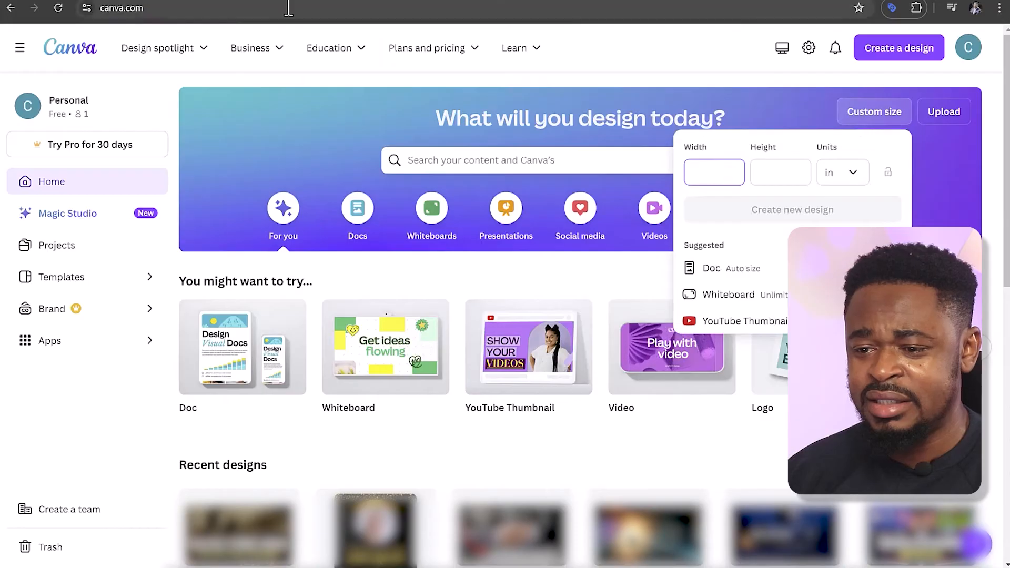
key("ctrl+a")
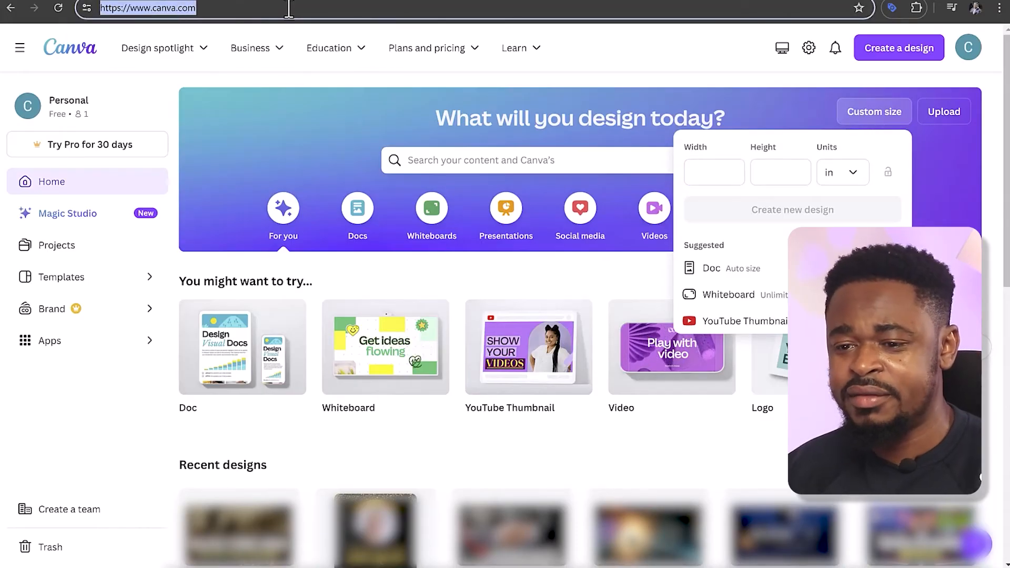
type("12.541 9.25")
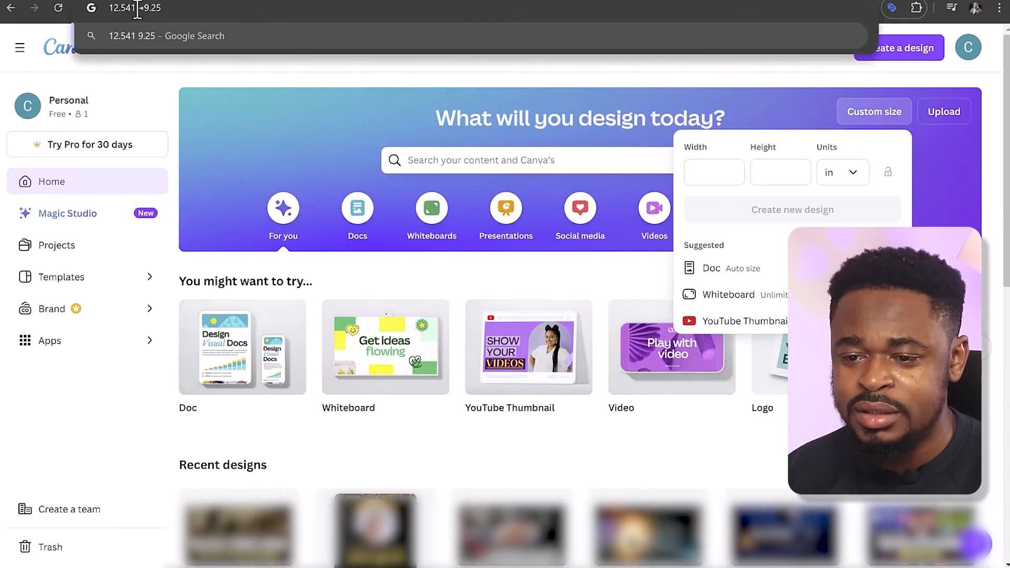
left_click_drag(137, 9, 105, 9)
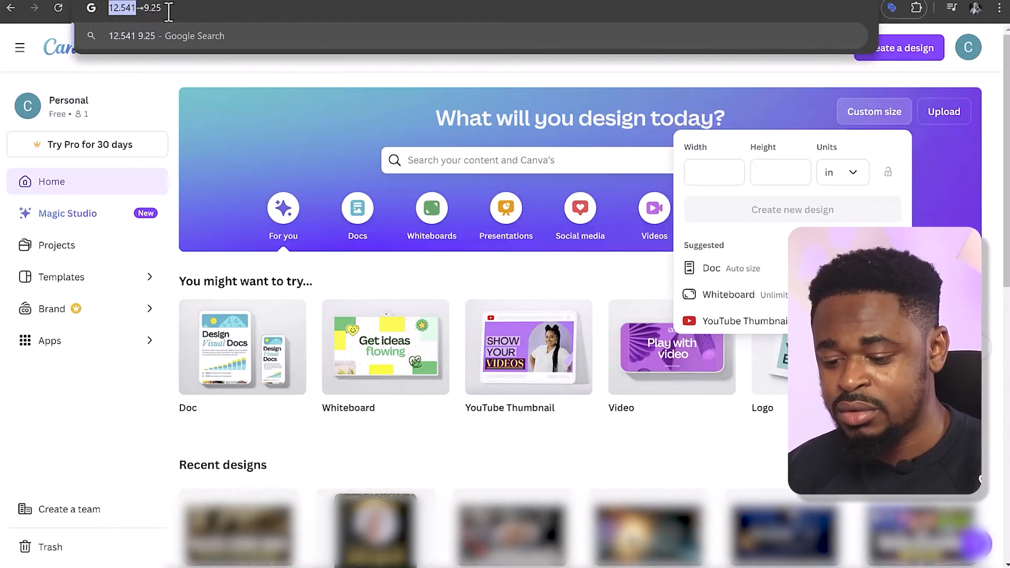
key("ctrl+x")
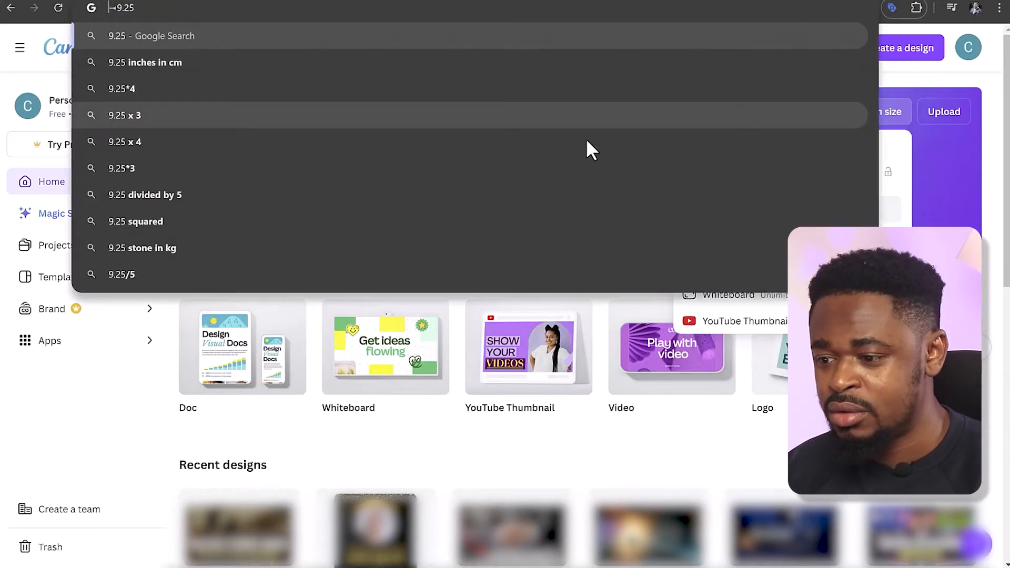
left_click(909, 152)
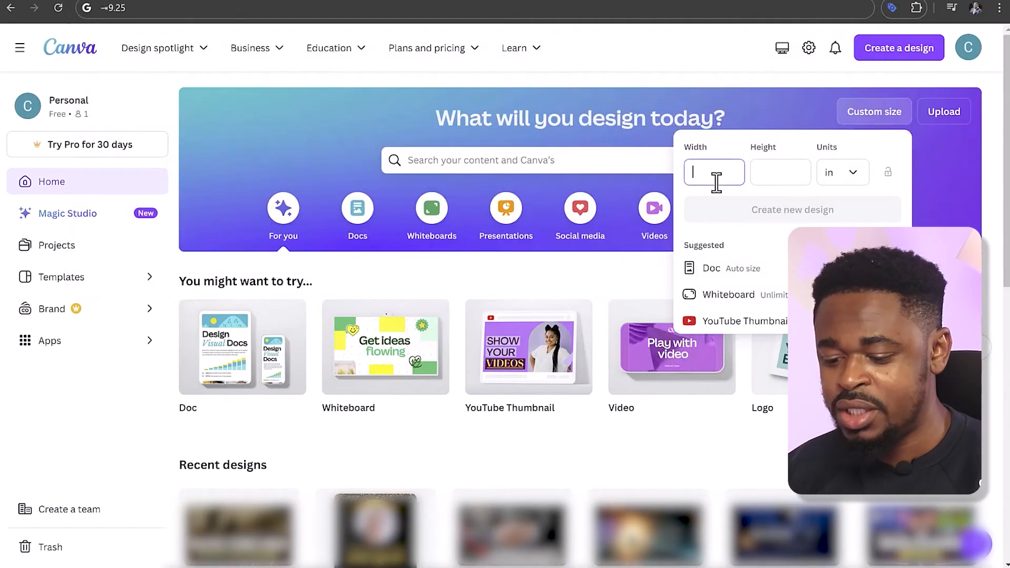
Set the custom design's height to 9.25 in and create the new design
left_click(111, 10)
left_click(783, 173)
type("9.25")
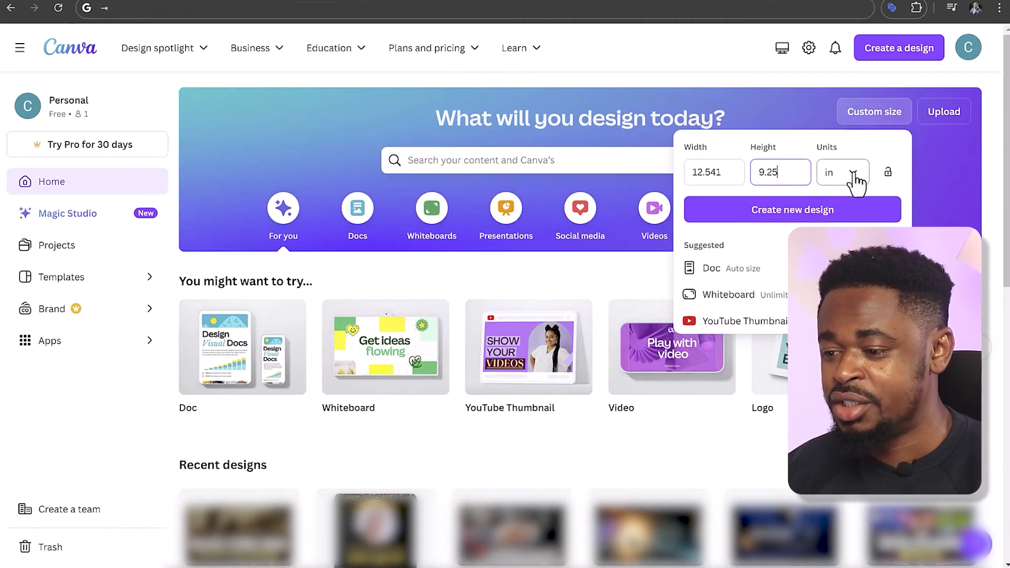
left_click(815, 210)
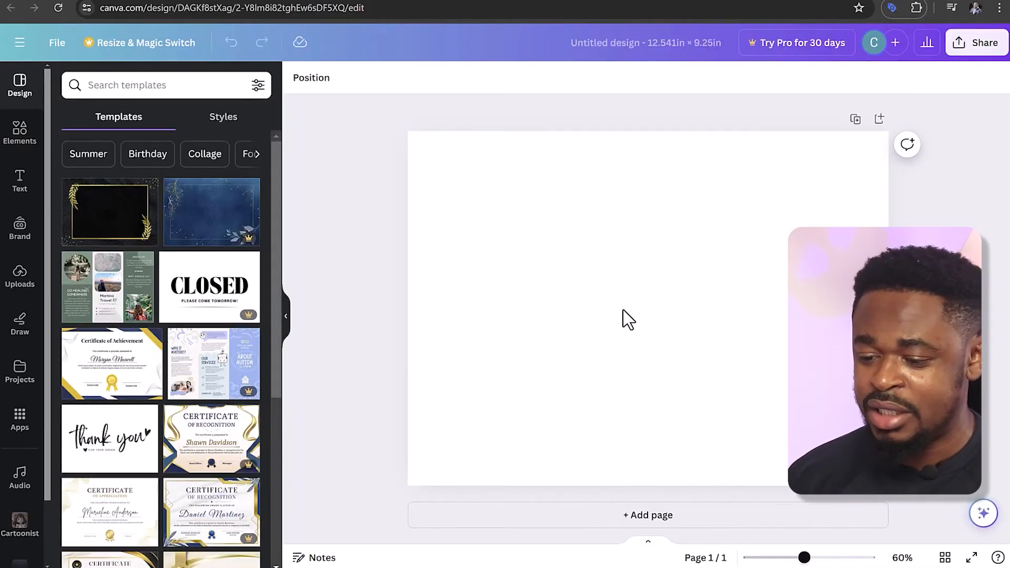
Add the downloaded KDP paperback cover template image to the blank page and set it as the page background
mouse_move(308, 567)
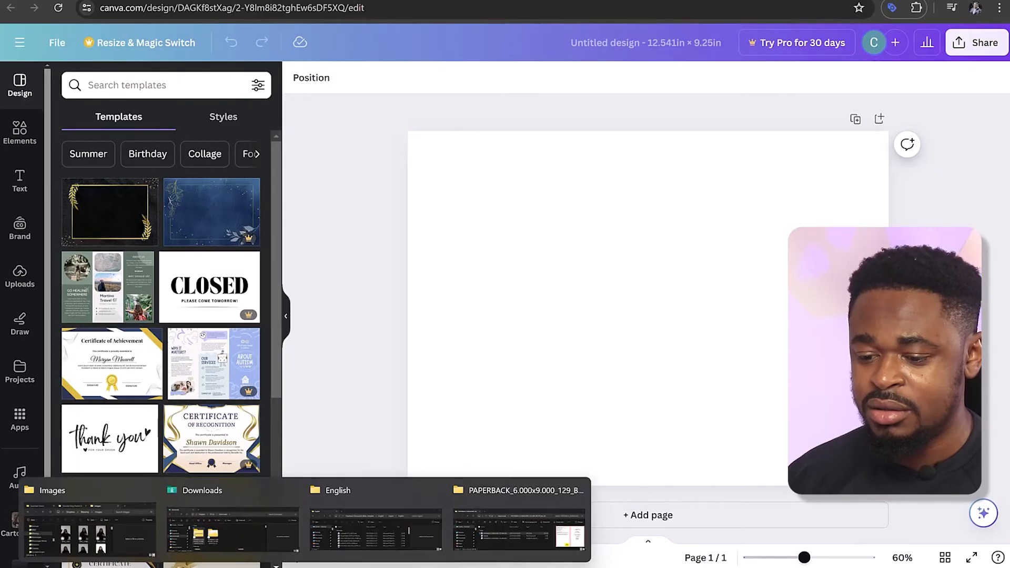
left_click(516, 526)
left_click_drag(481, 279, 736, 121)
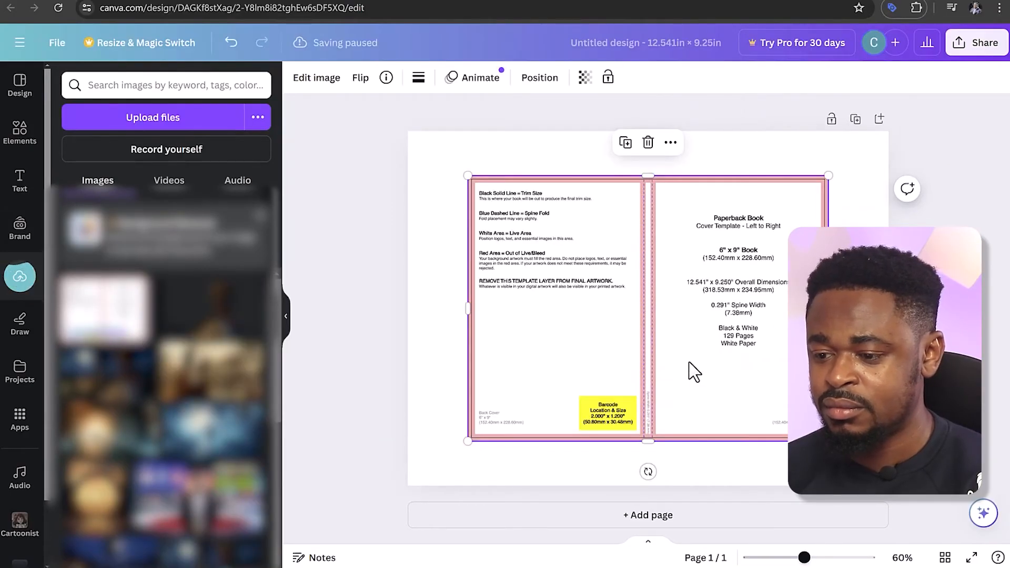
right_click(583, 296)
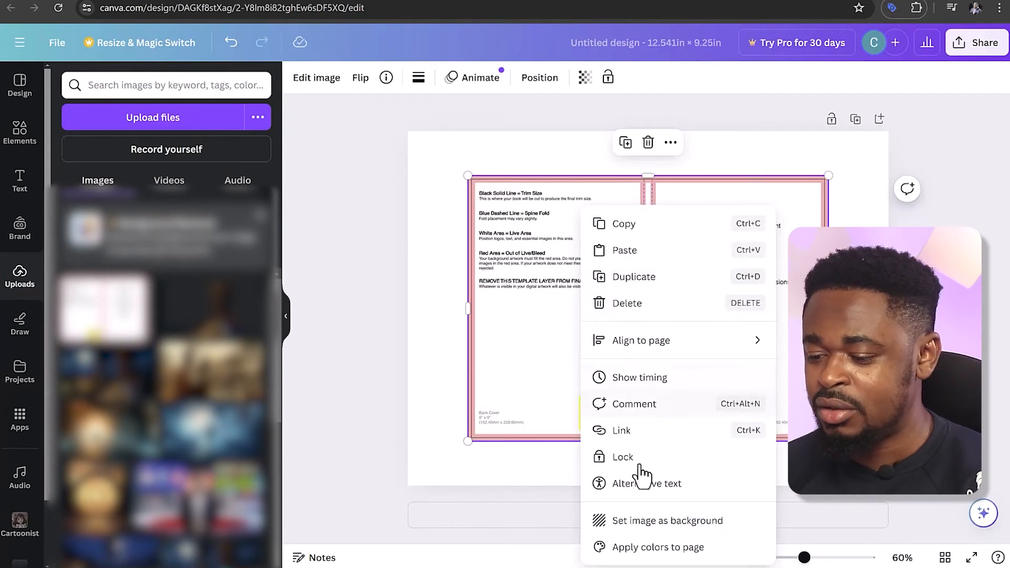
left_click(645, 523)
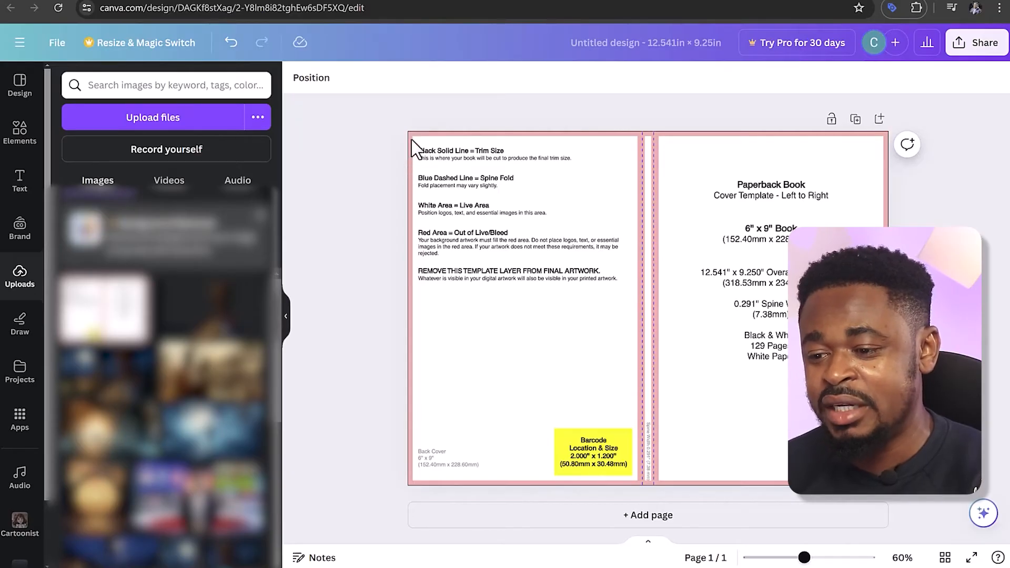
Examine the cover template's trim line, red bleed border, spine fold lines, spine width and barcode area up close
scroll(411, 136, "up", 10)
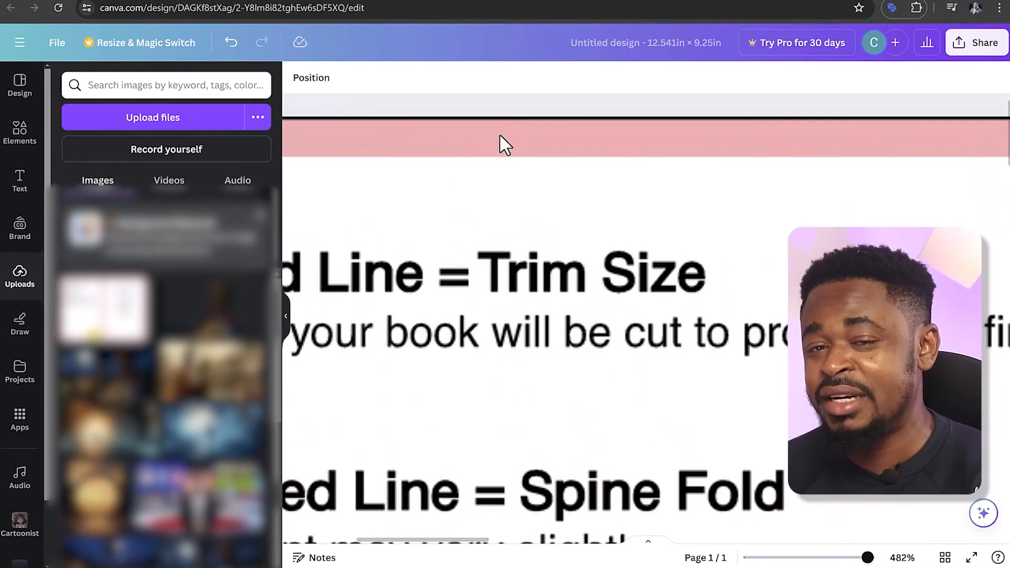
scroll(553, 131, "up", 1)
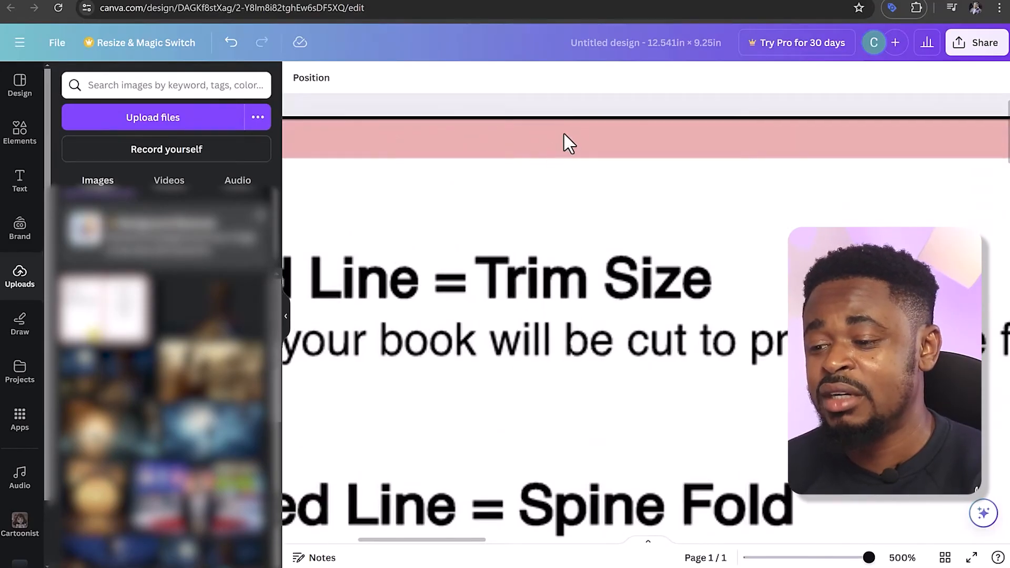
scroll(582, 133, "down", 8)
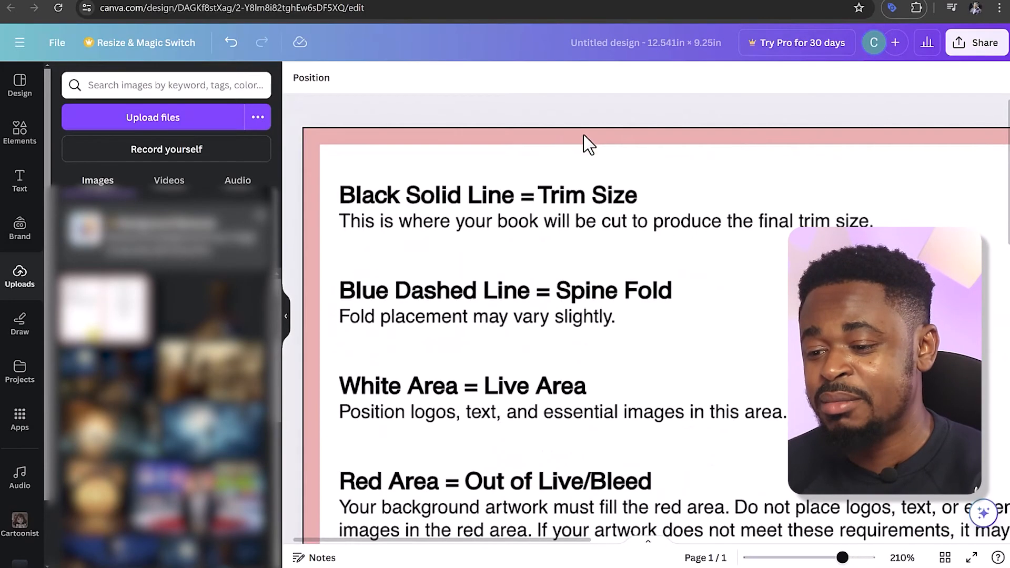
scroll(582, 142, "down", 2)
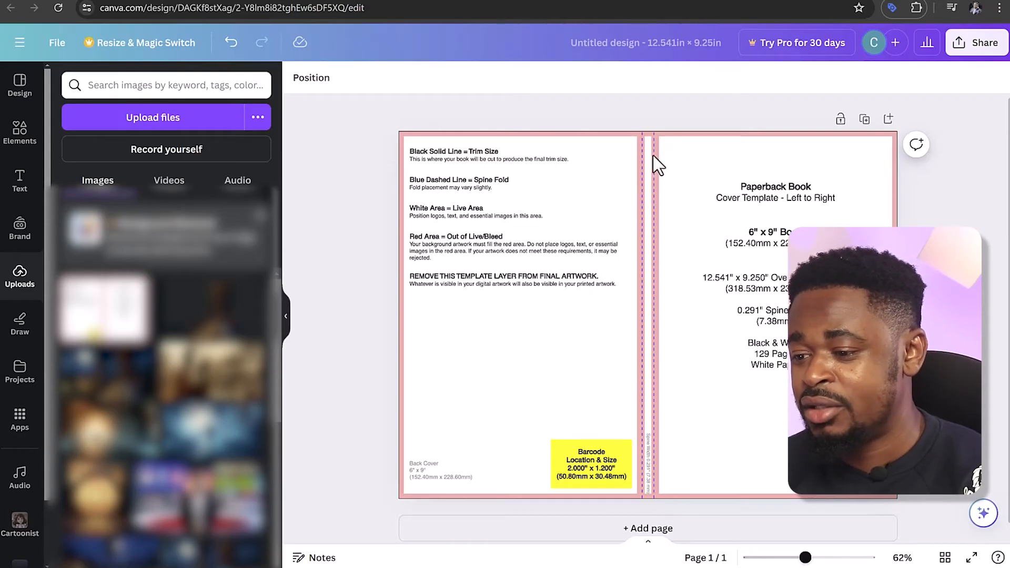
scroll(652, 153, "up", 4)
scroll(697, 177, "down", 3)
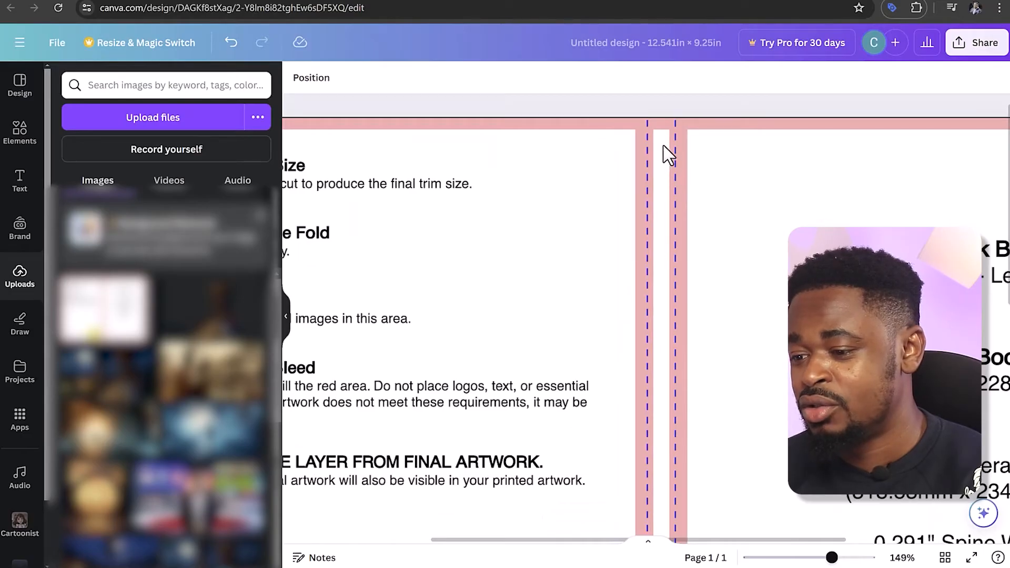
scroll(671, 146, "down", 4)
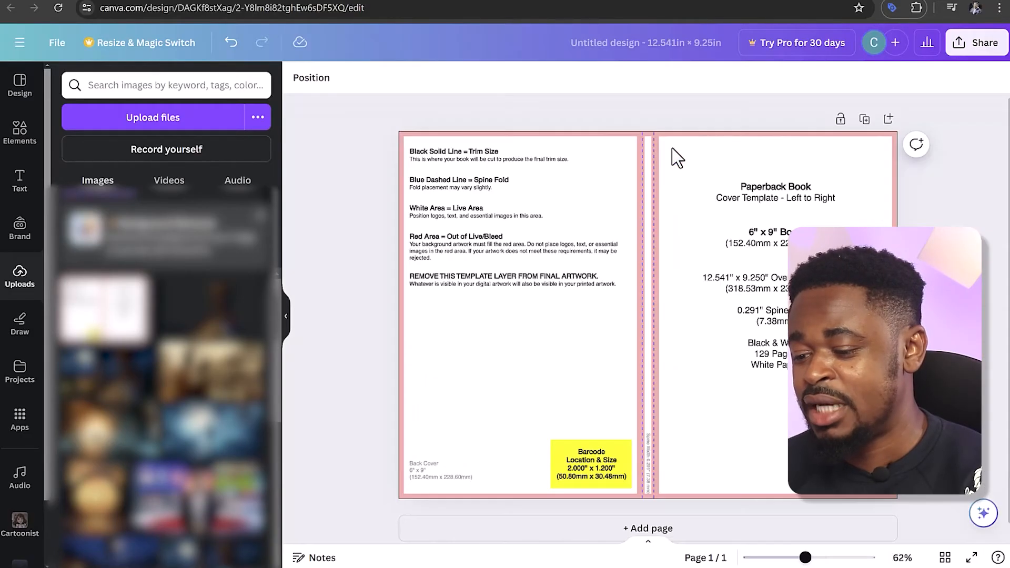
scroll(673, 337, "up", 5)
scroll(605, 474, "down", 3)
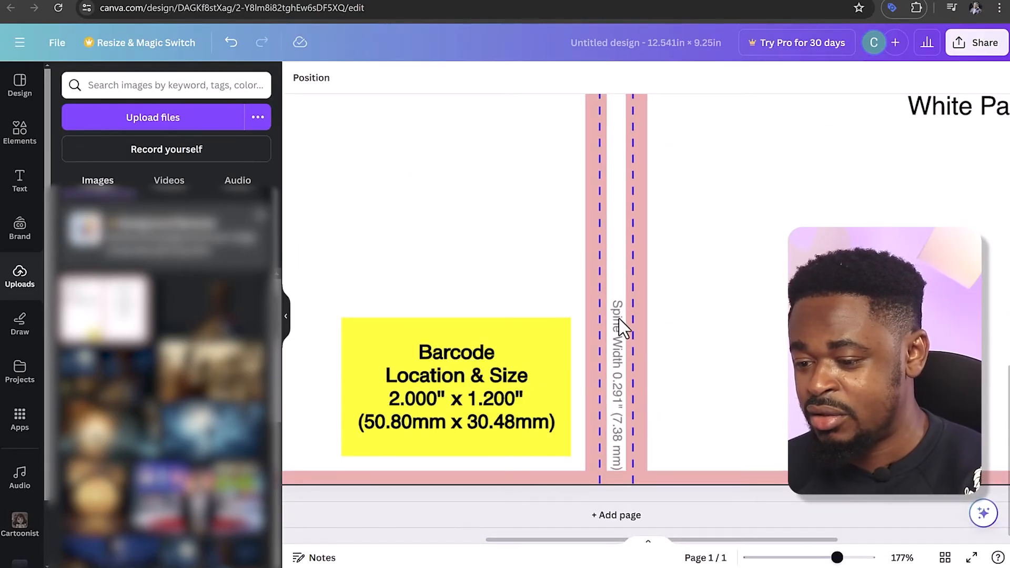
scroll(621, 347, "down", 4)
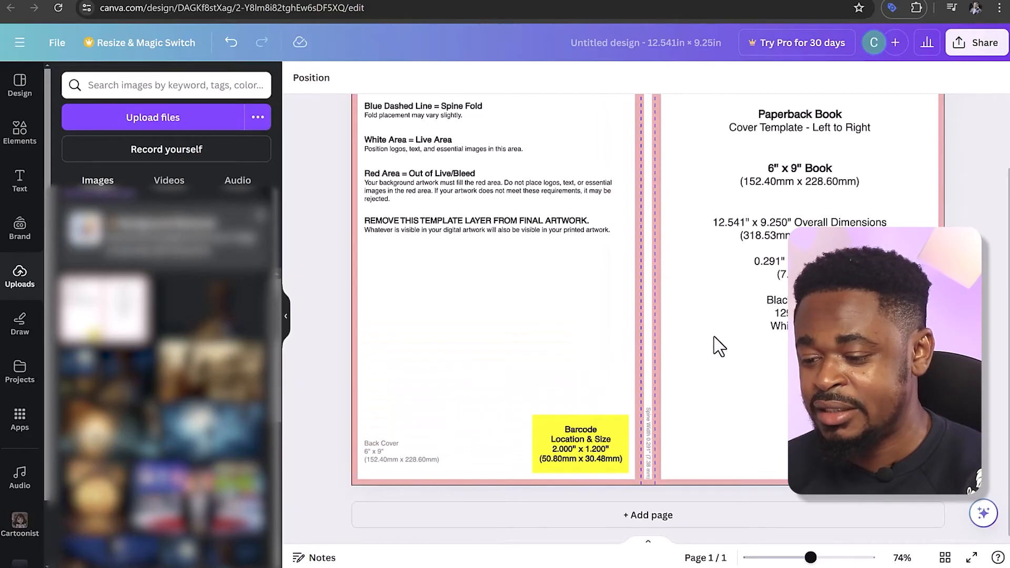
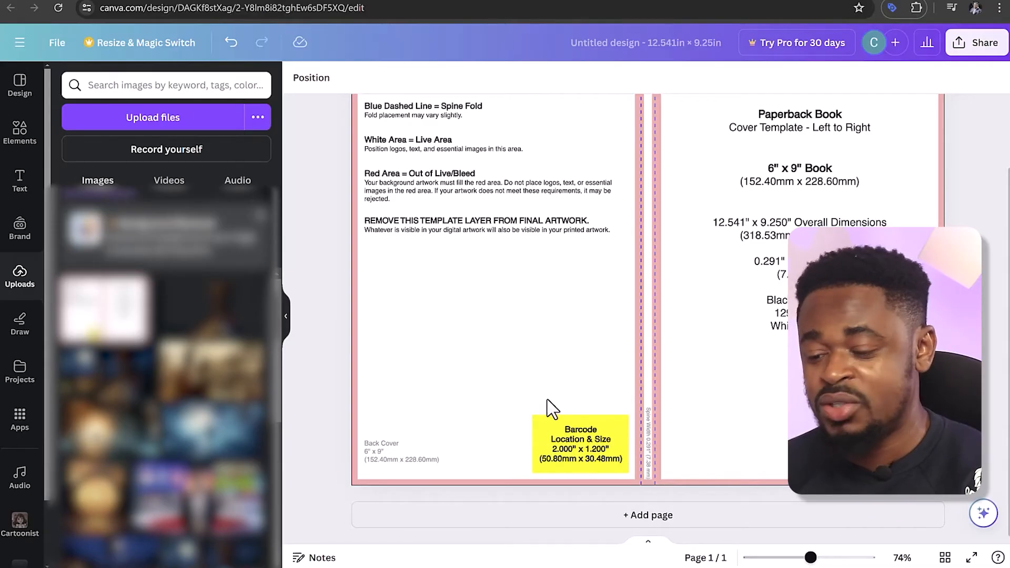
Search the design templates for "Book"
scroll(602, 383, "up", 2)
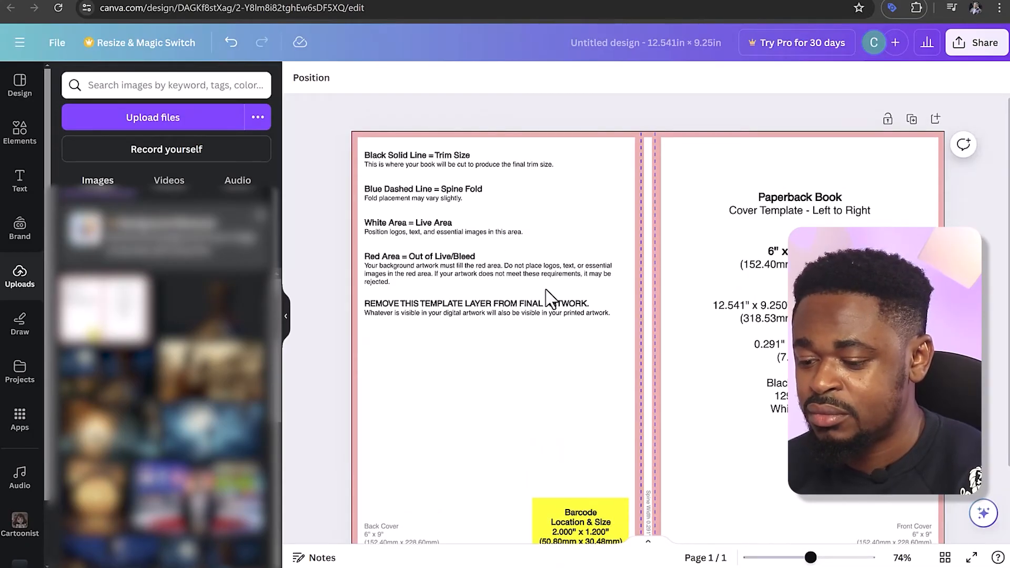
scroll(547, 296, "down", 2)
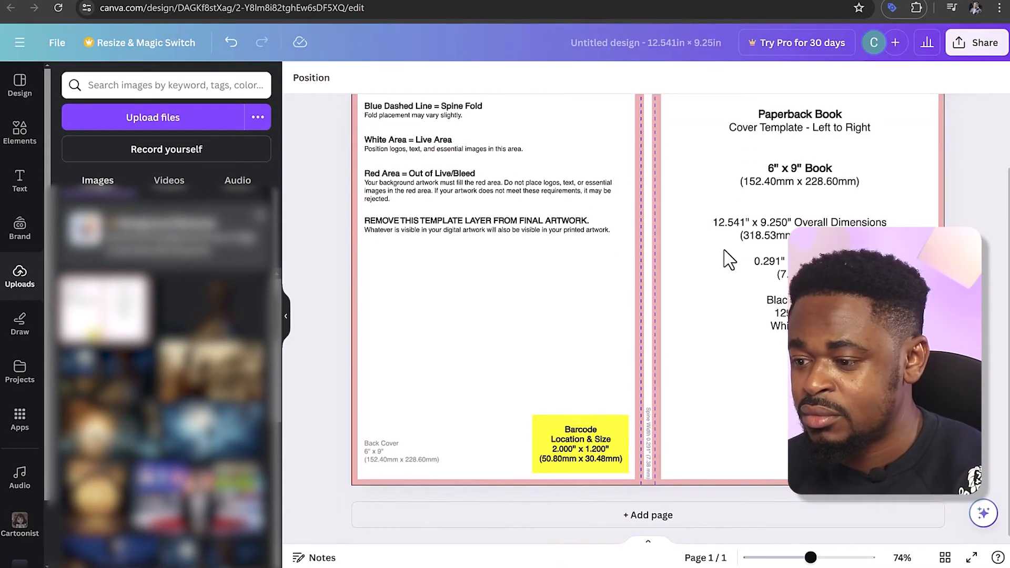
scroll(725, 260, "up", 2)
scroll(726, 295, "up", 1)
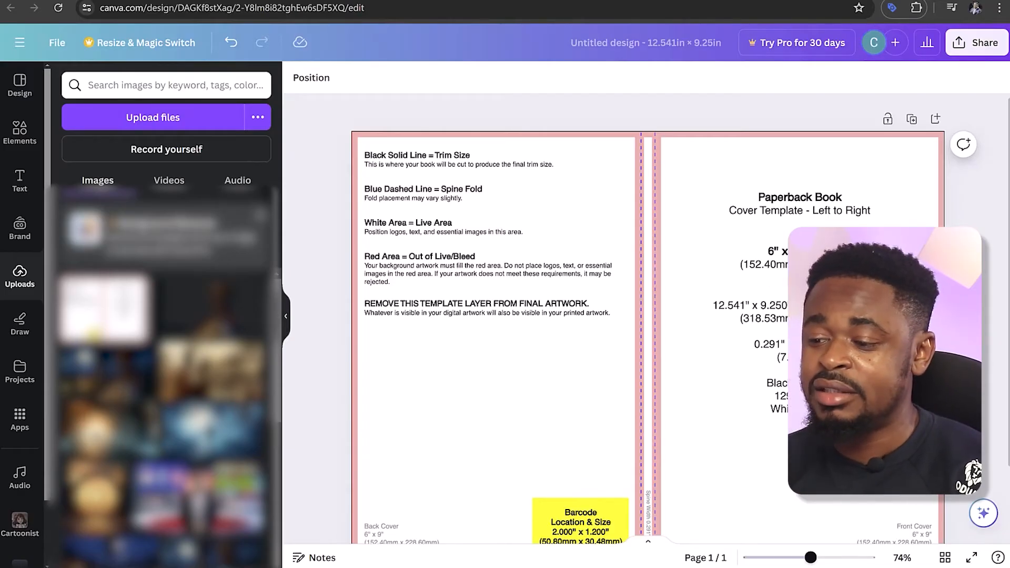
left_click(19, 84)
left_click(162, 86)
type("book")
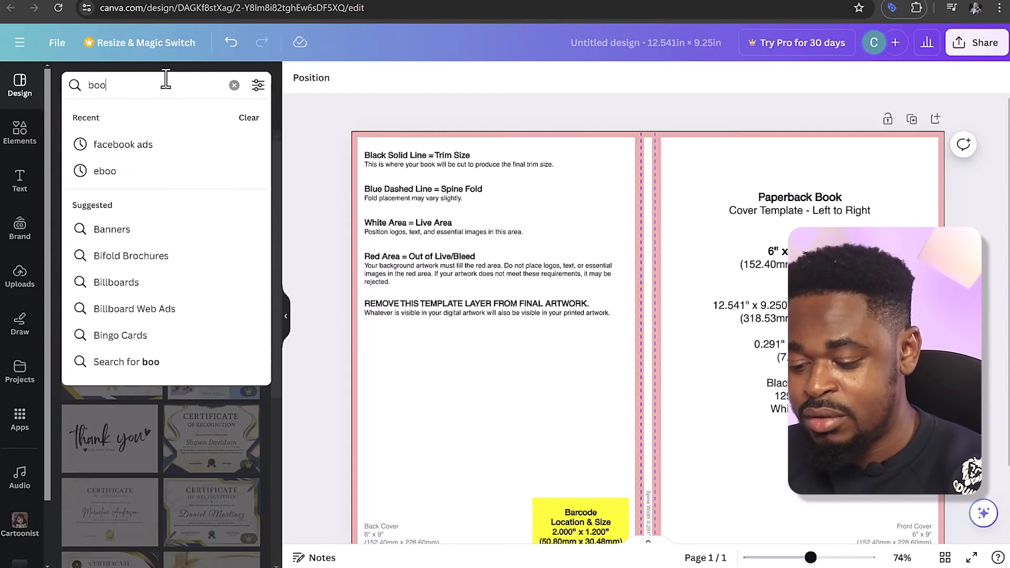
type(" cover")
key("Return")
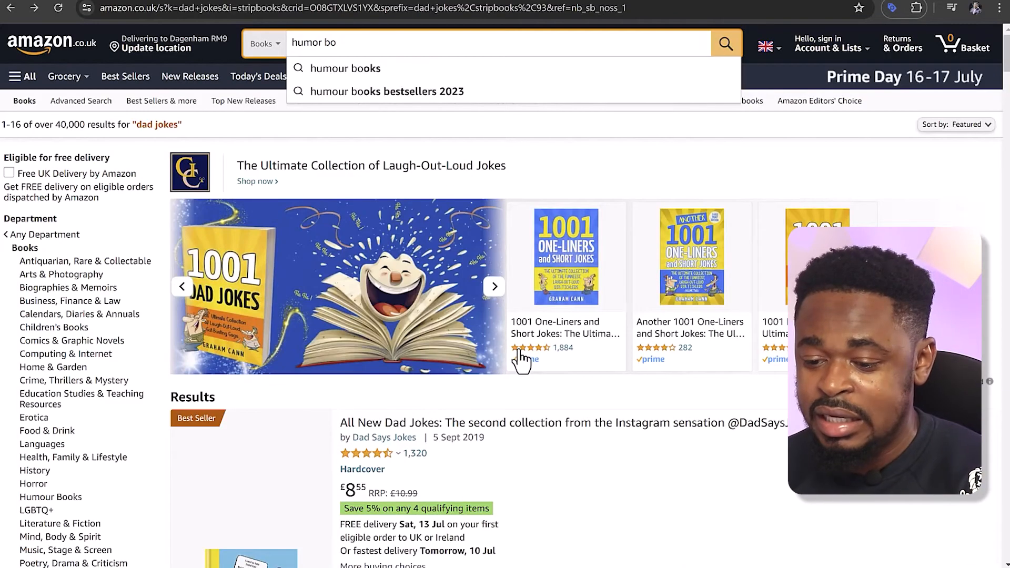
Switch to the Amazon search results for dad jokes and examine the cover designs of the competing books
scroll(518, 374, "down", 5)
scroll(518, 350, "down", 15)
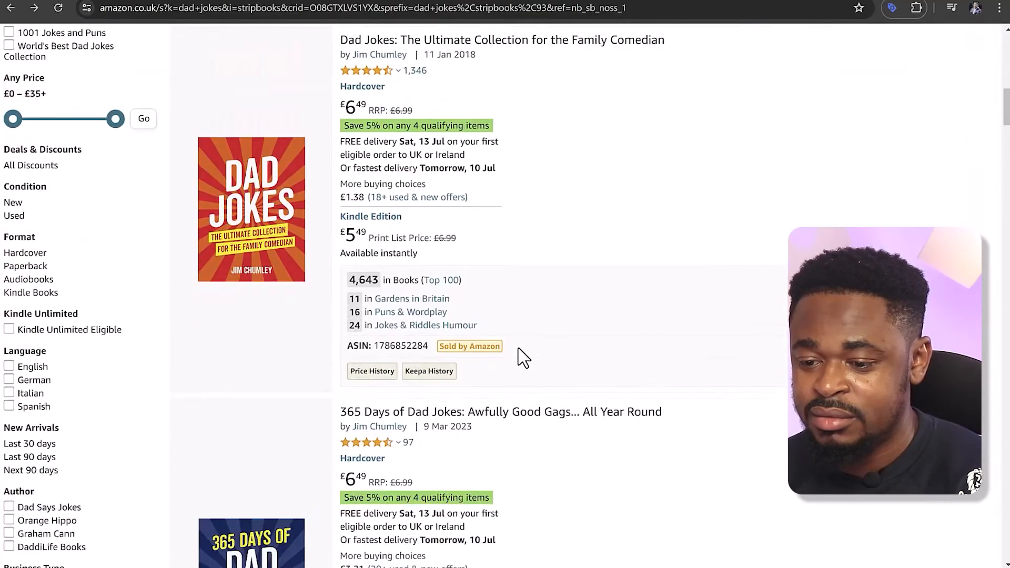
scroll(518, 348, "down", 6)
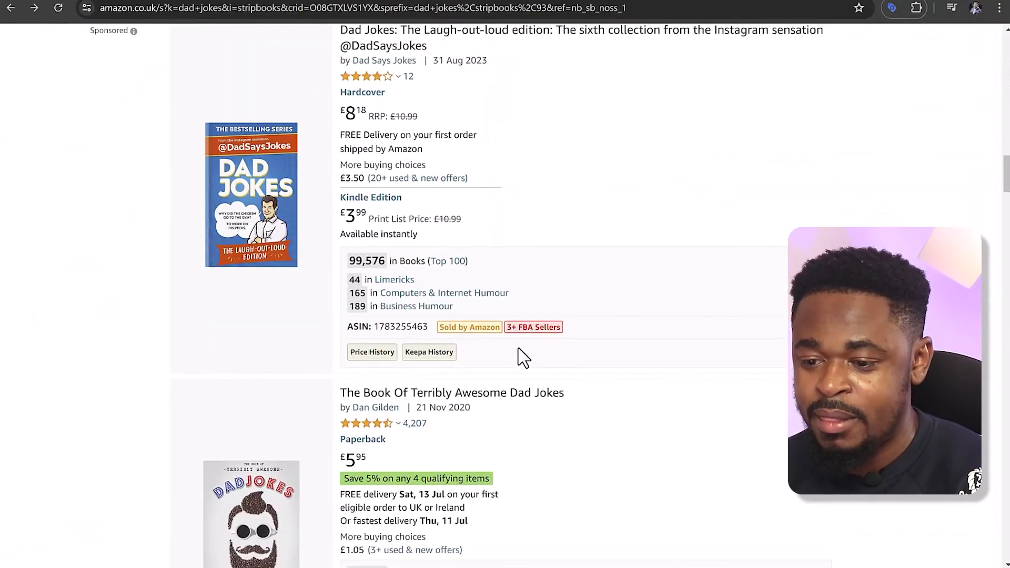
scroll(519, 348, "down", 14)
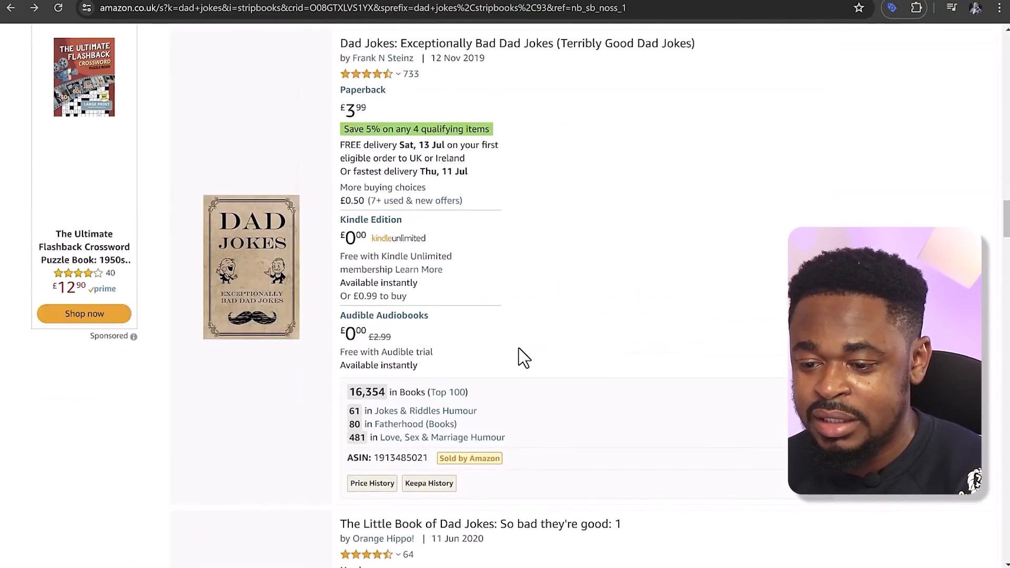
scroll(519, 348, "down", 15)
scroll(518, 349, "down", 15)
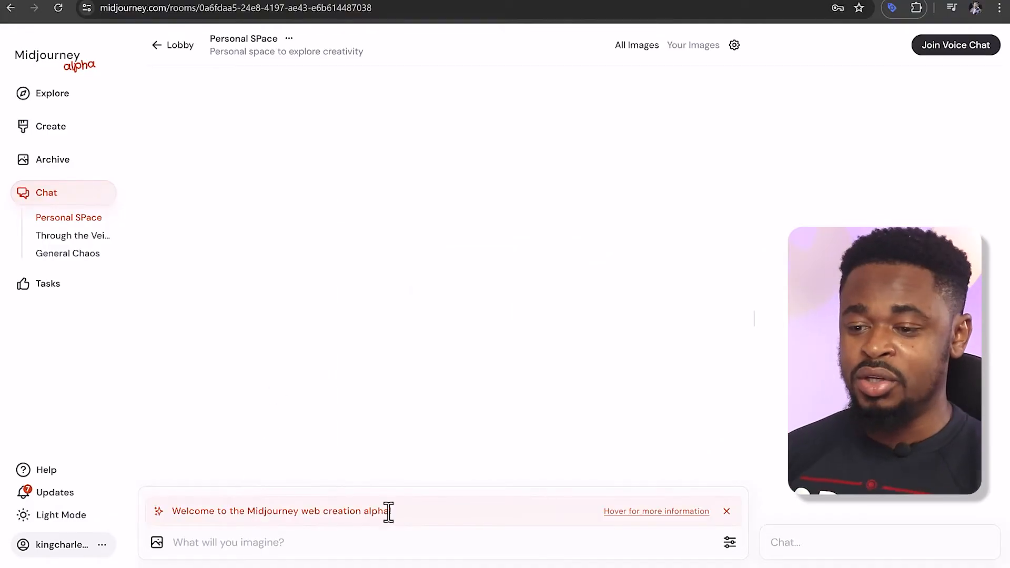
Switch to Midjourney and generate images in the Personal SPace room from the prompt "dad joke, joker, joke face"
left_click(55, 100)
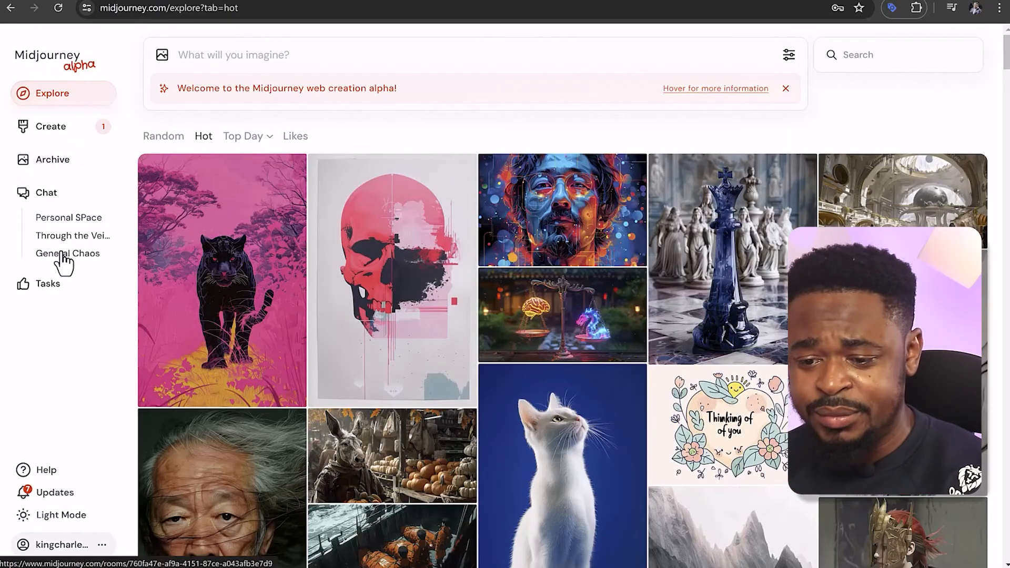
left_click(72, 226)
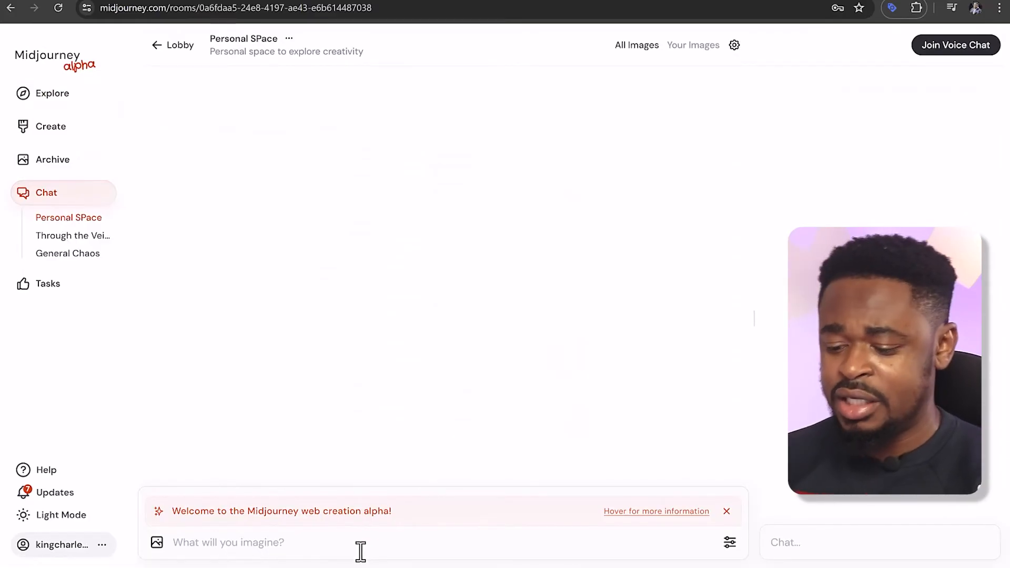
type("dad")
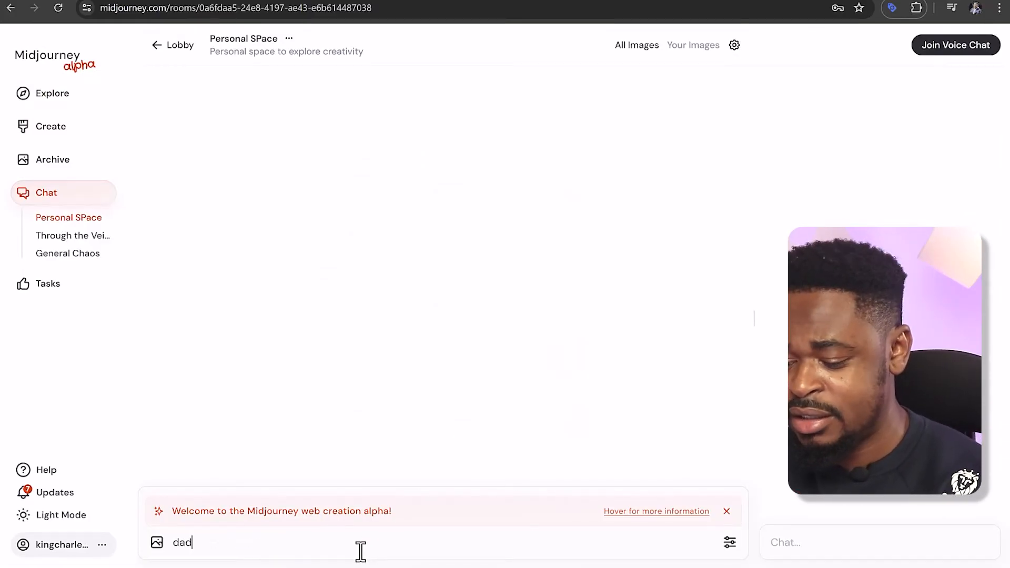
type(" joke, joker, joke face")
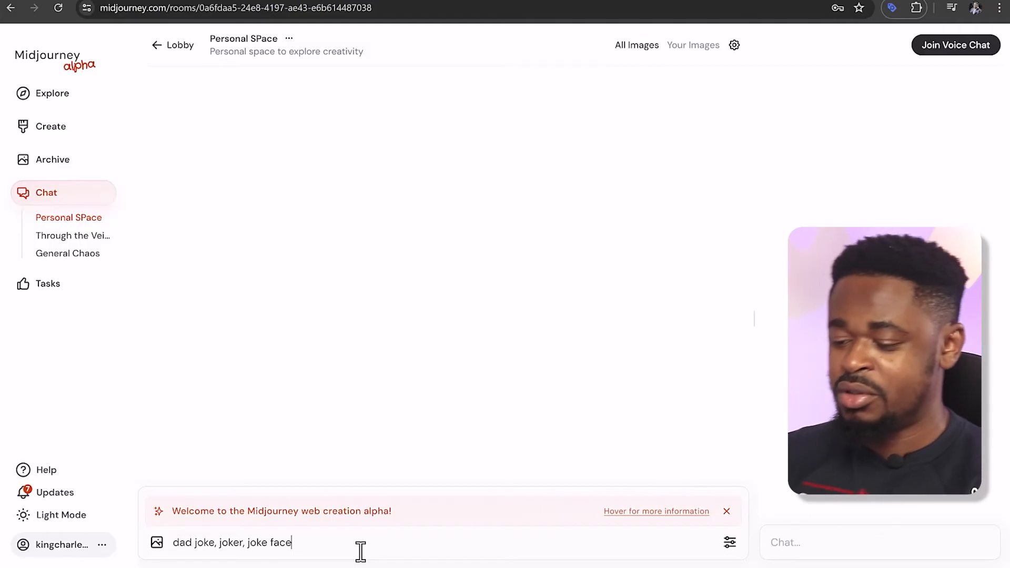
key("Return")
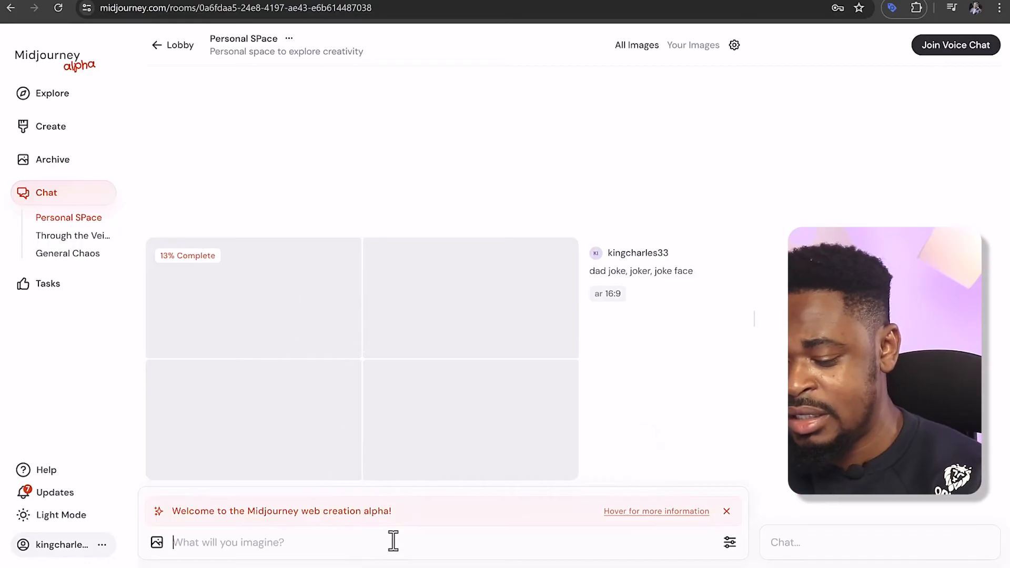
type("book cover")
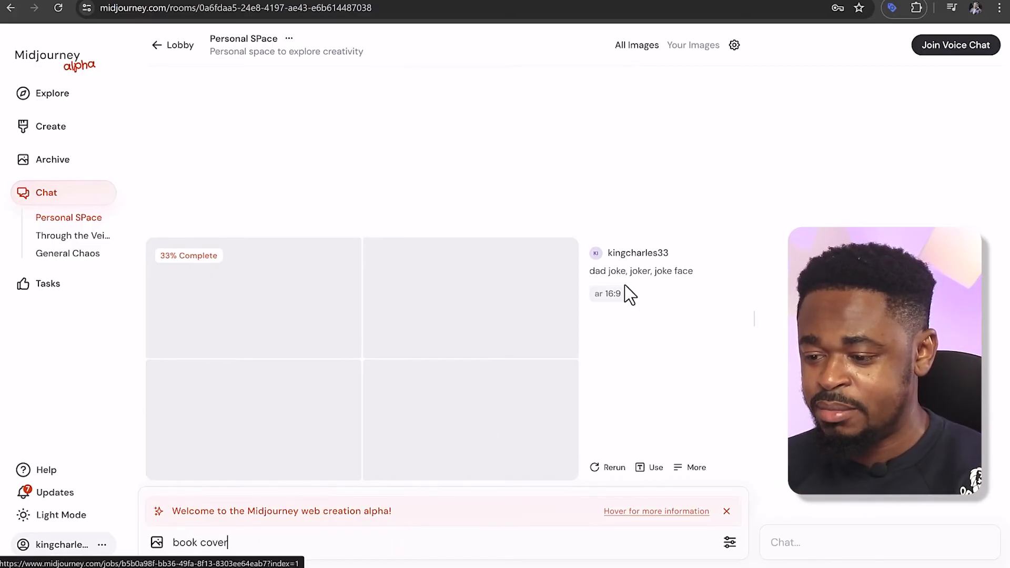
key("BackSpace")
key("BackSpace")
key("BackSpace")
key("BackSpace")
key("BackSpace")
key("BackSpace")
key("BackSpace")
key("BackSpace")
key("BackSpace")
key("BackSpace")
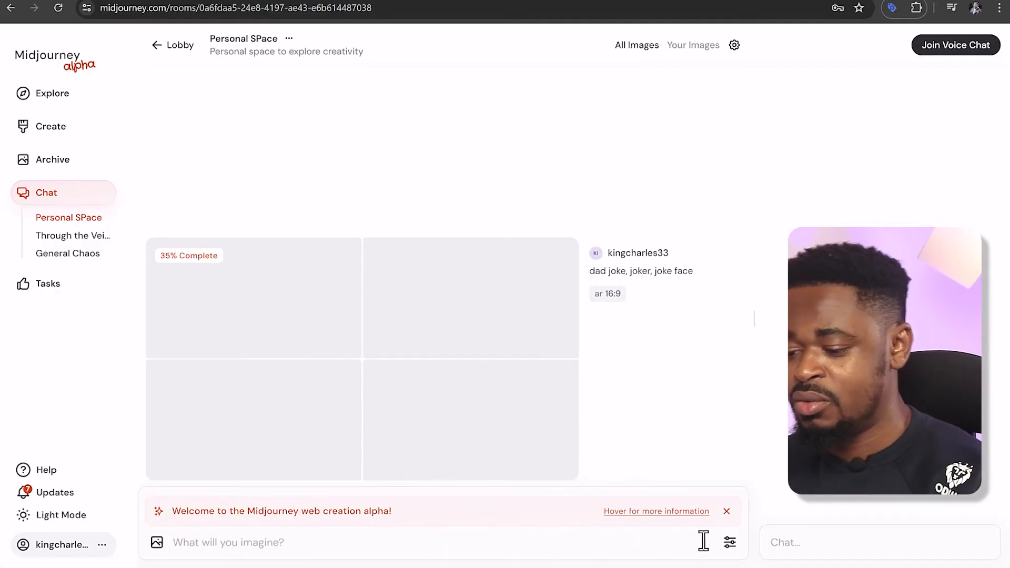
Set the image size to portrait 9:16 and generate images from the prompt "dad joke, book cover, best dad jokes, puns book cover"
left_click(729, 543)
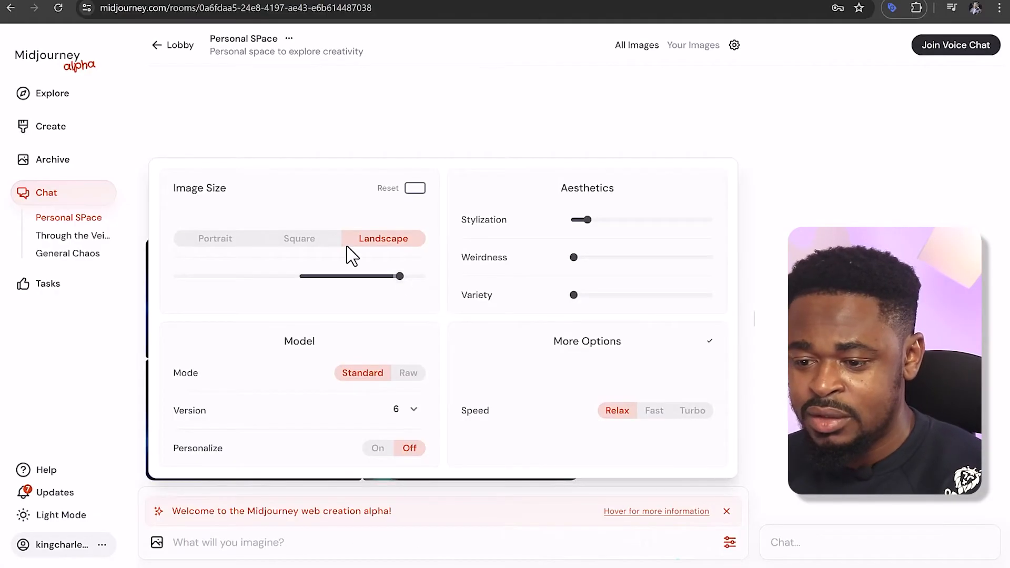
mouse_move(392, 277)
left_mouse_down()
mouse_move(354, 277)
mouse_move(376, 277)
left_mouse_up()
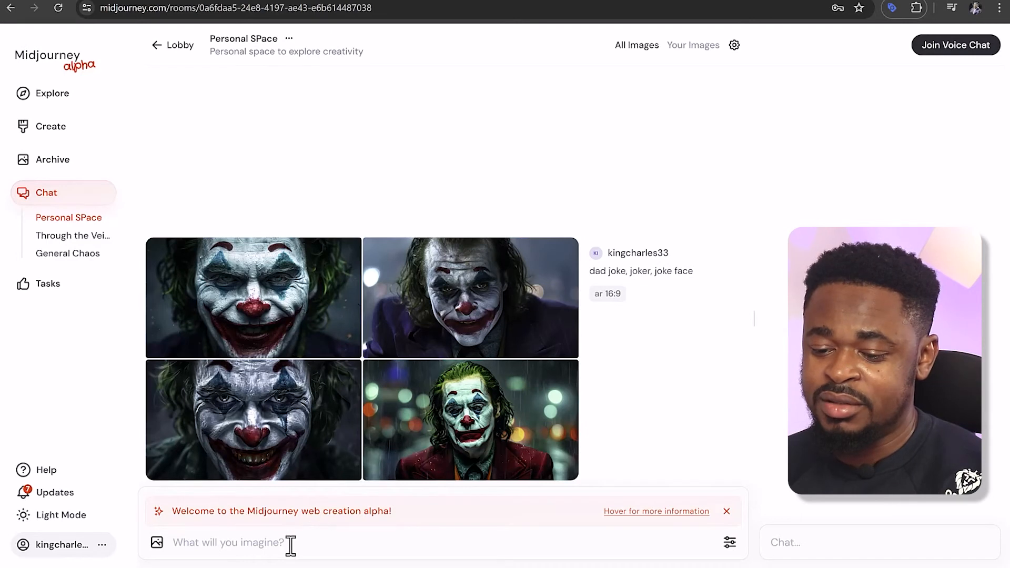
mouse_move(294, 565)
left_click(491, 540)
type("dad joke, book cover, best dad")
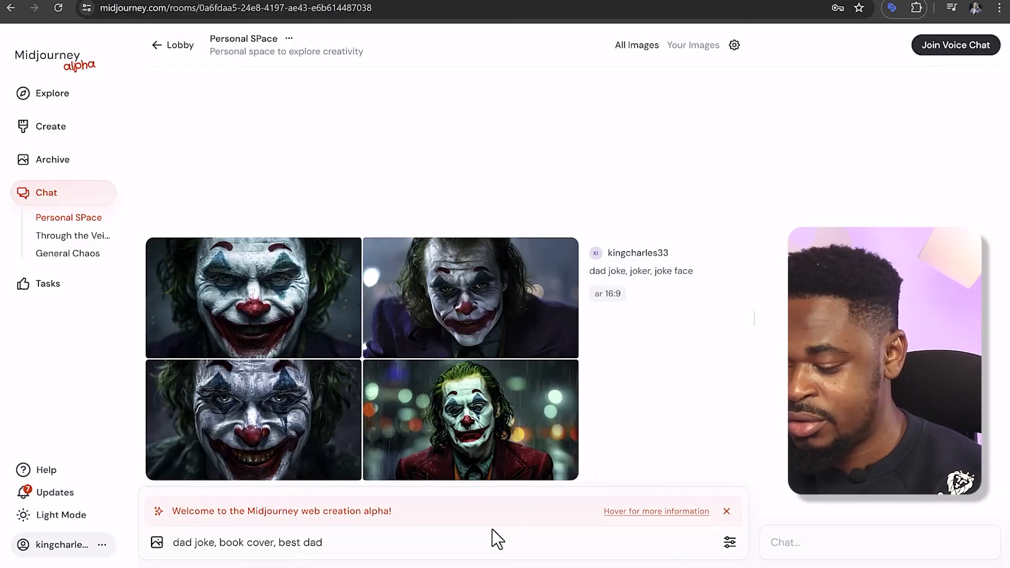
type("uns book cover")
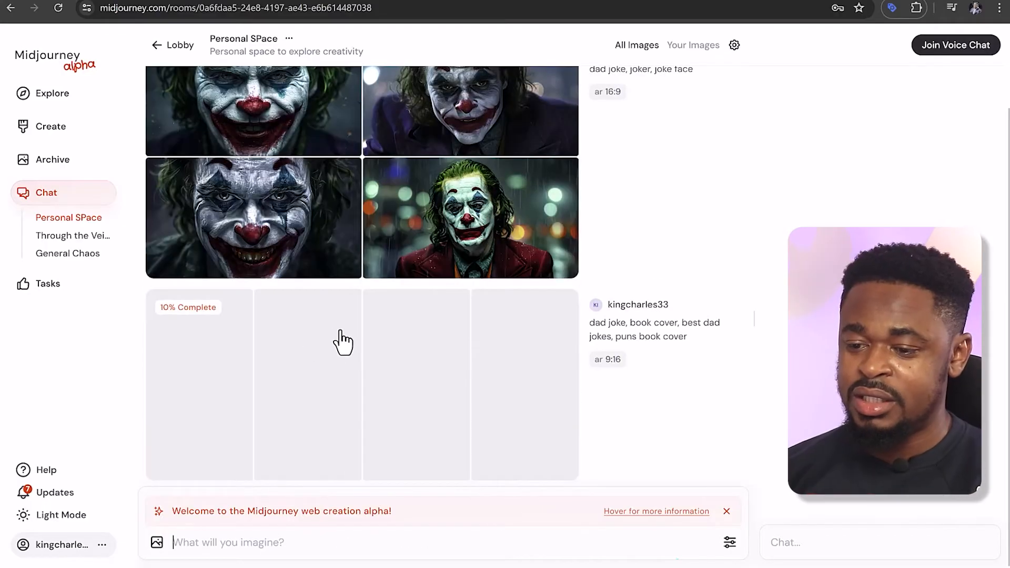
Create a strong variation of the illustration of the man in the red armchair and upscale the original illustration
scroll(338, 342, "up", 1)
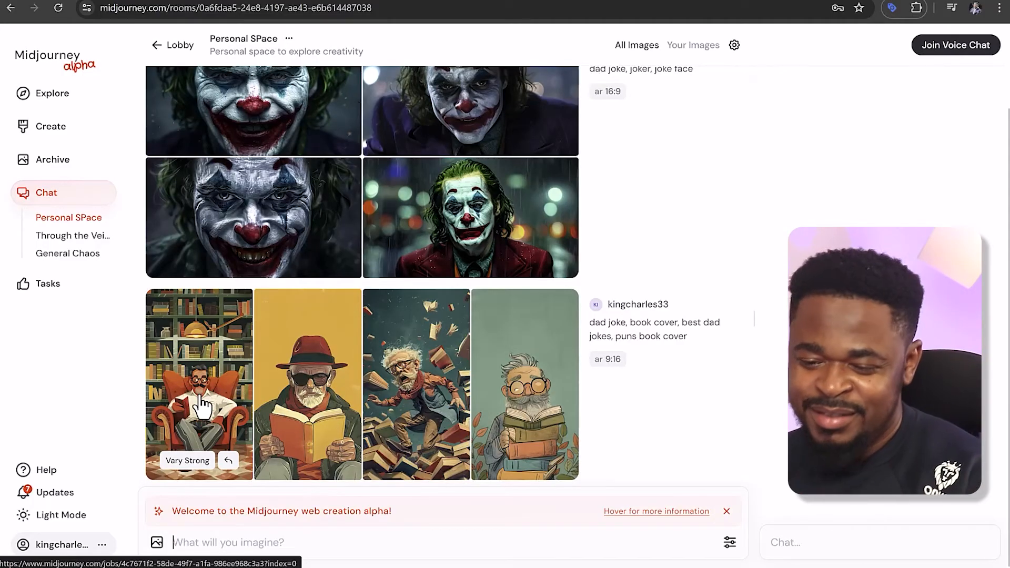
left_click(198, 462)
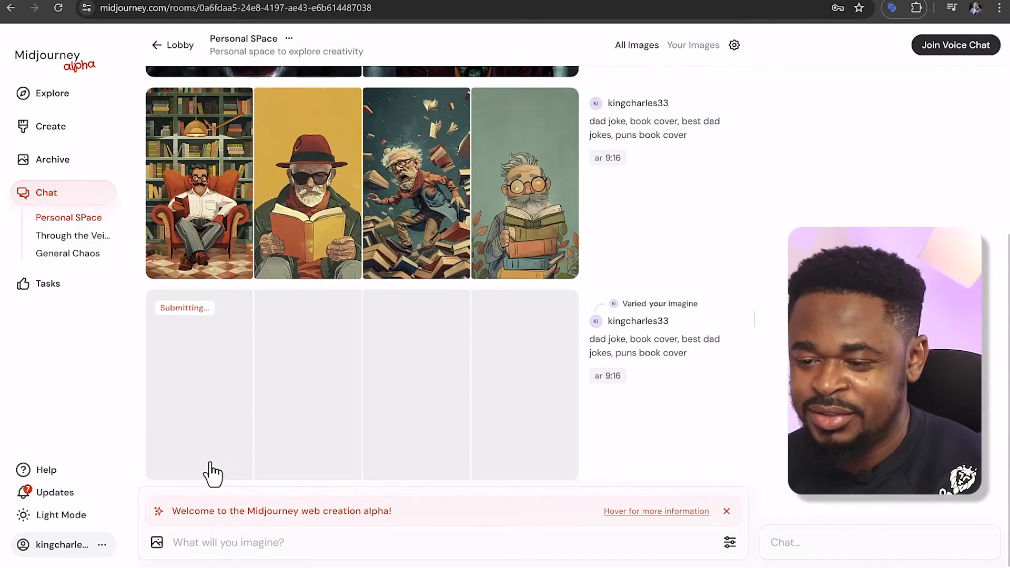
left_click(227, 210)
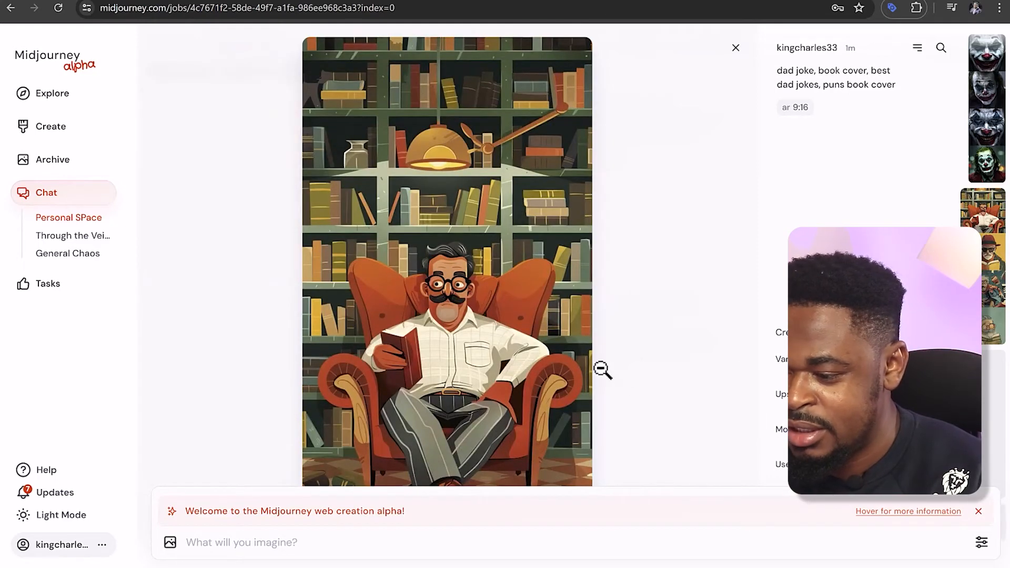
left_click(736, 48)
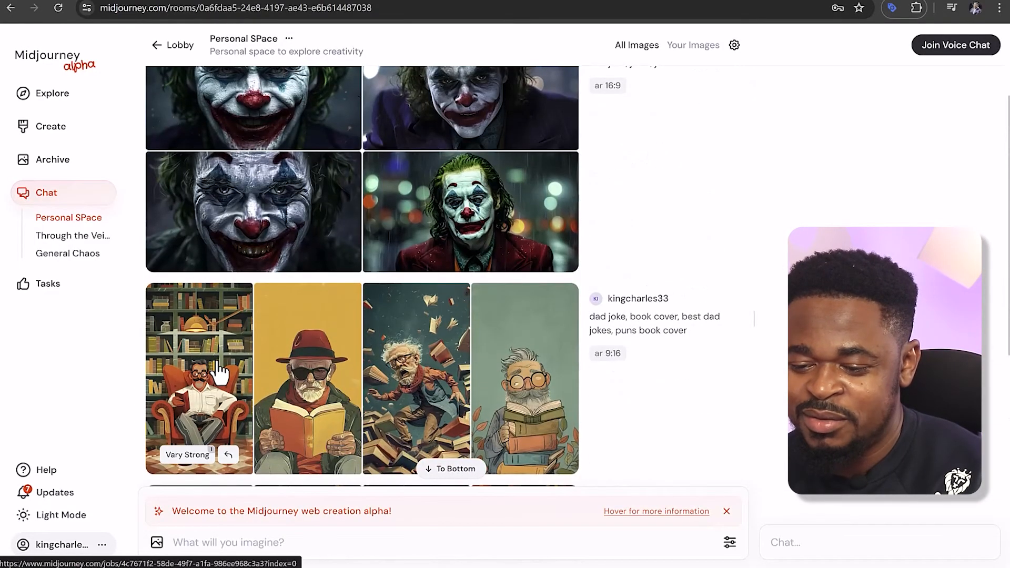
scroll(217, 361, "down", 7)
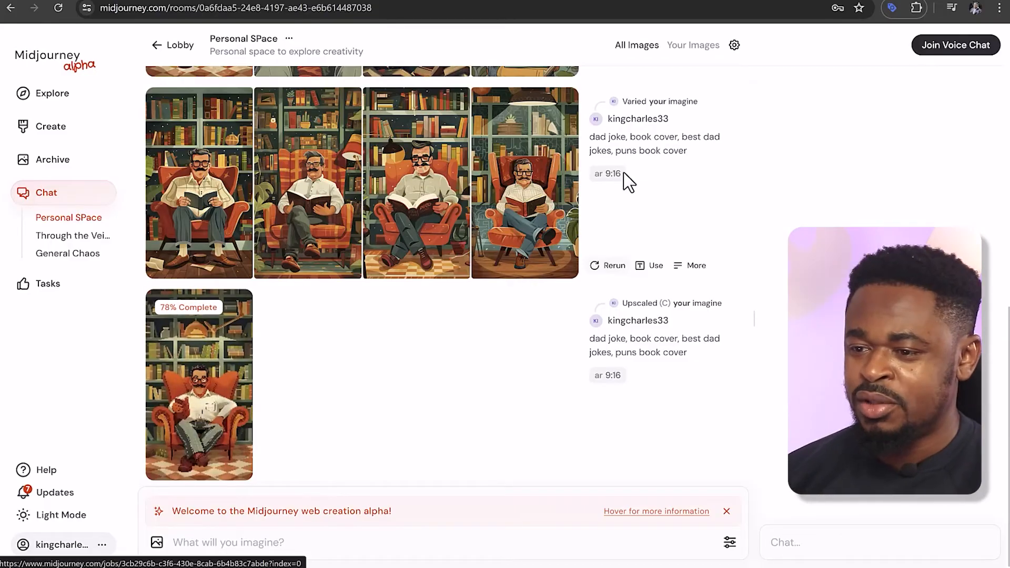
Switch to the ChatGPT conversation and select the heading with the full title of "The Big Book of Silly Puns"
left_click(415, 0)
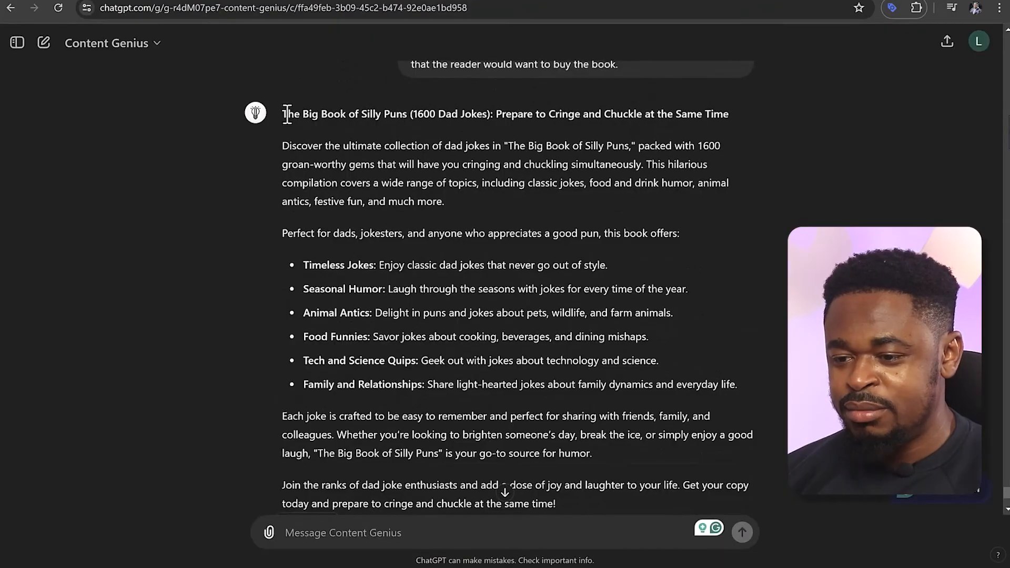
left_click_drag(288, 114, 427, 115)
triple_click(315, 114)
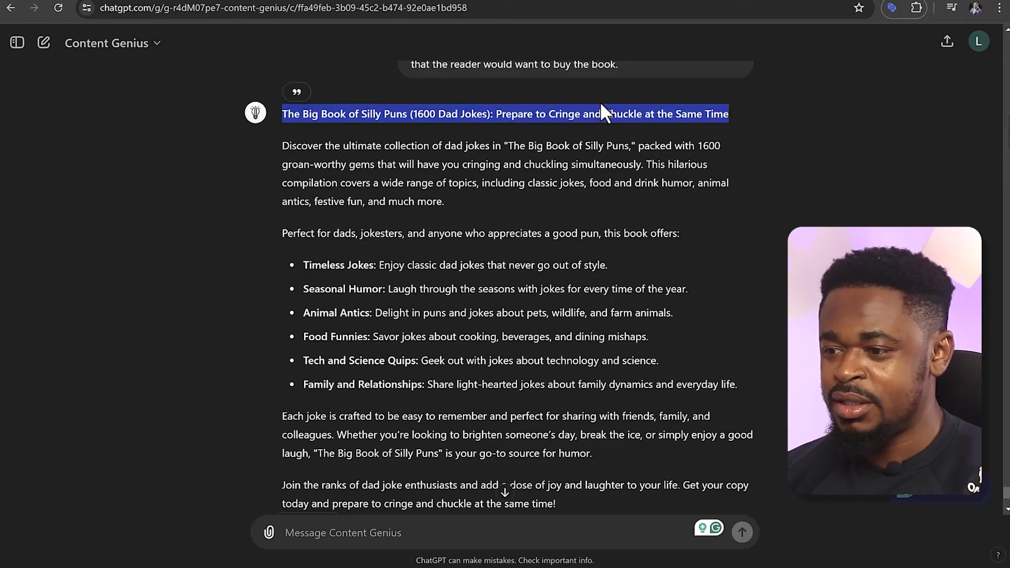
Return to Midjourney, open the upscaled armchair illustration at full size and download it
left_click(856, 1)
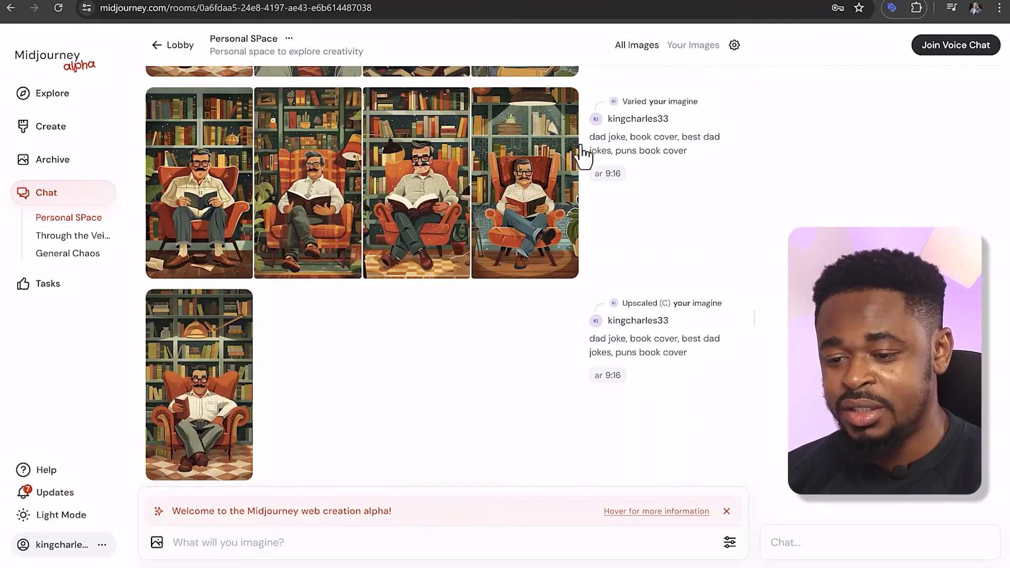
left_click(224, 363)
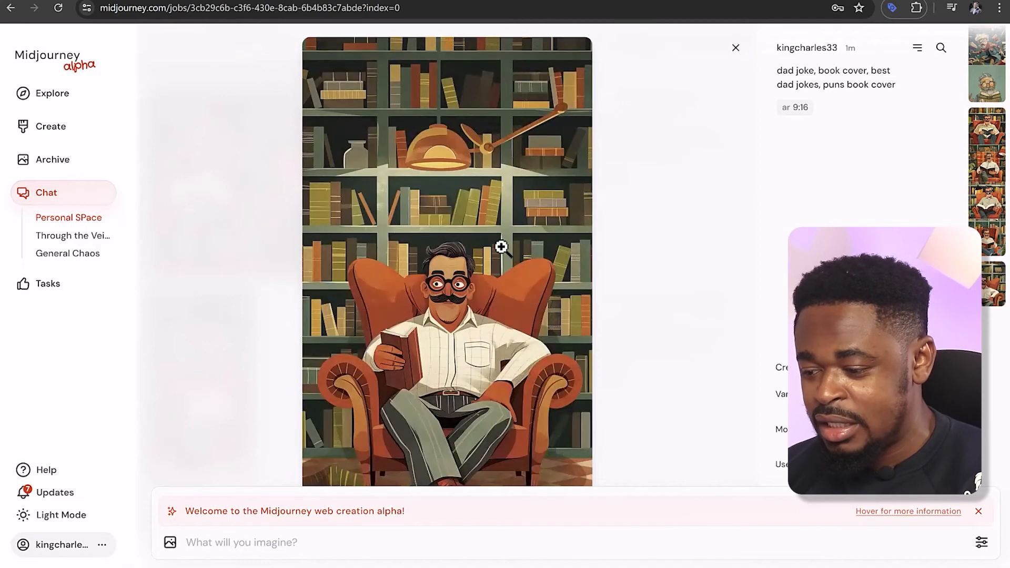
left_click(500, 247)
right_click(501, 253)
left_click(512, 285)
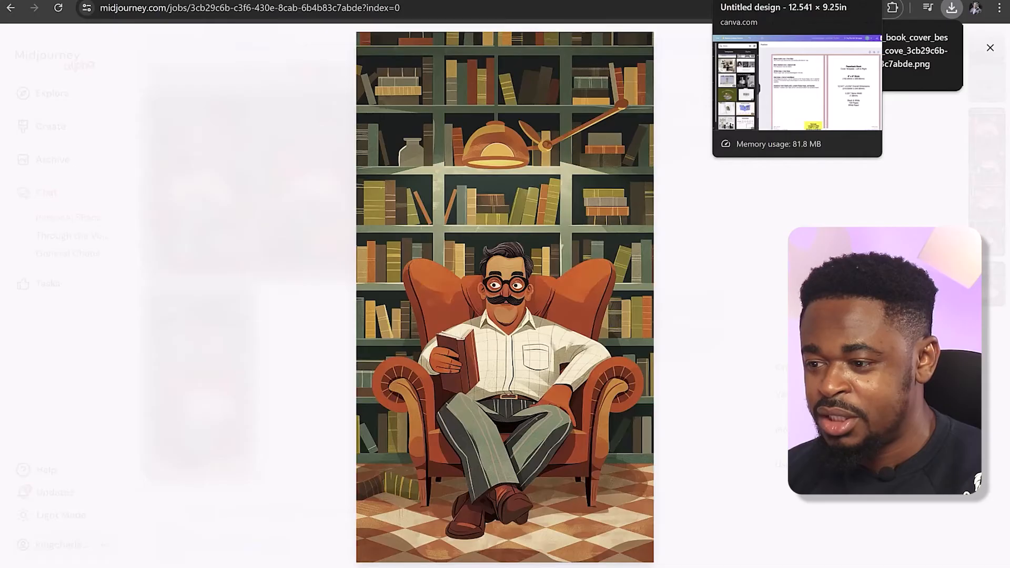
Switch to the Canva cover design and duplicate the page containing the KDP template
left_click(752, 0)
scroll(767, 309, "down", 2)
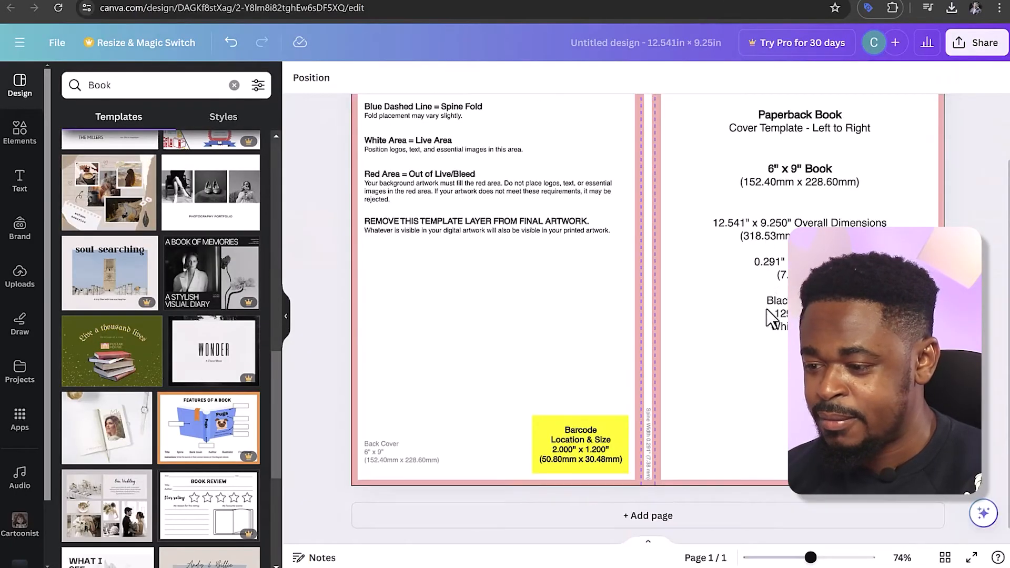
scroll(863, 236, "up", 2)
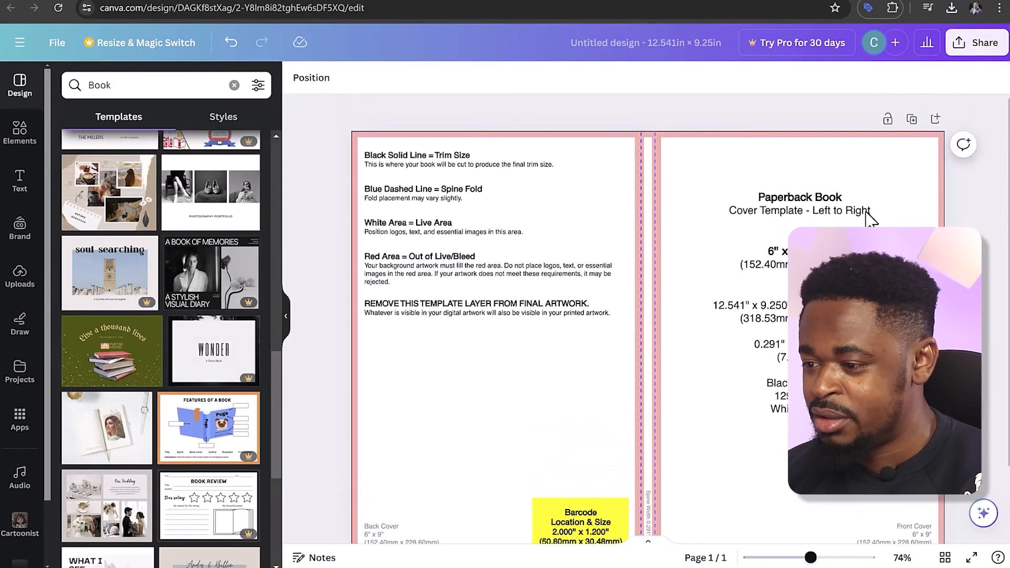
left_click(912, 120)
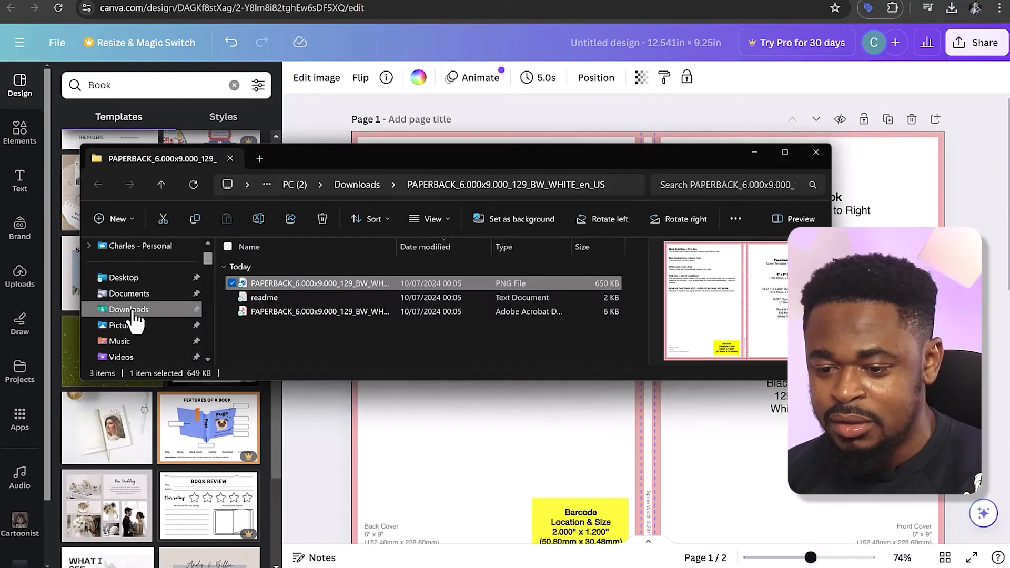
Add the armchair illustration from the Downloads folder to page 1, align it with the spine fold and enlarge it to fill the front cover
left_click(133, 311)
left_click_drag(273, 279, 802, 337)
left_click_drag(897, 167, 937, 144)
left_click_drag(818, 226, 784, 225)
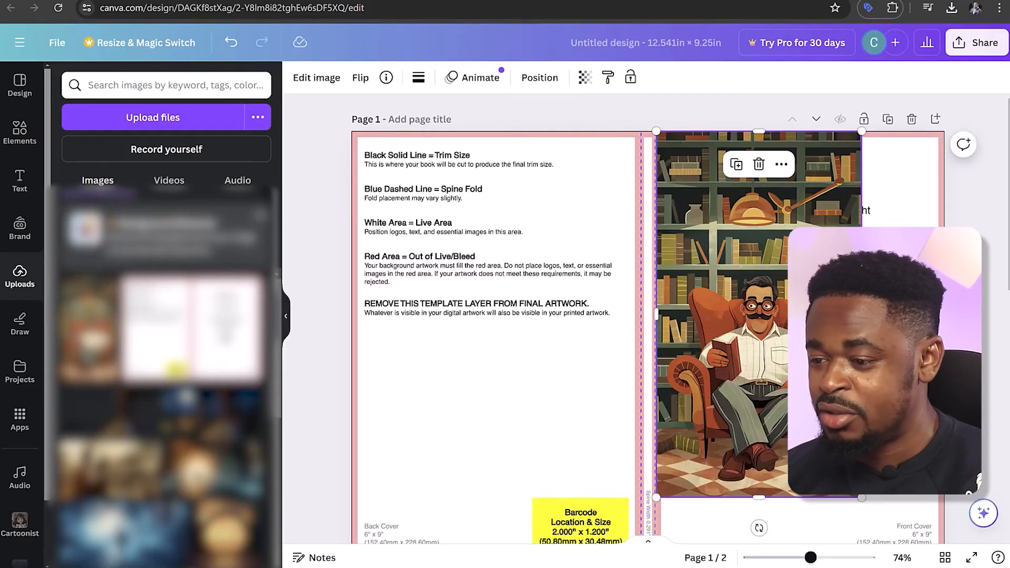
scroll(666, 319, "down", 2)
left_click_drag(860, 431, 893, 486)
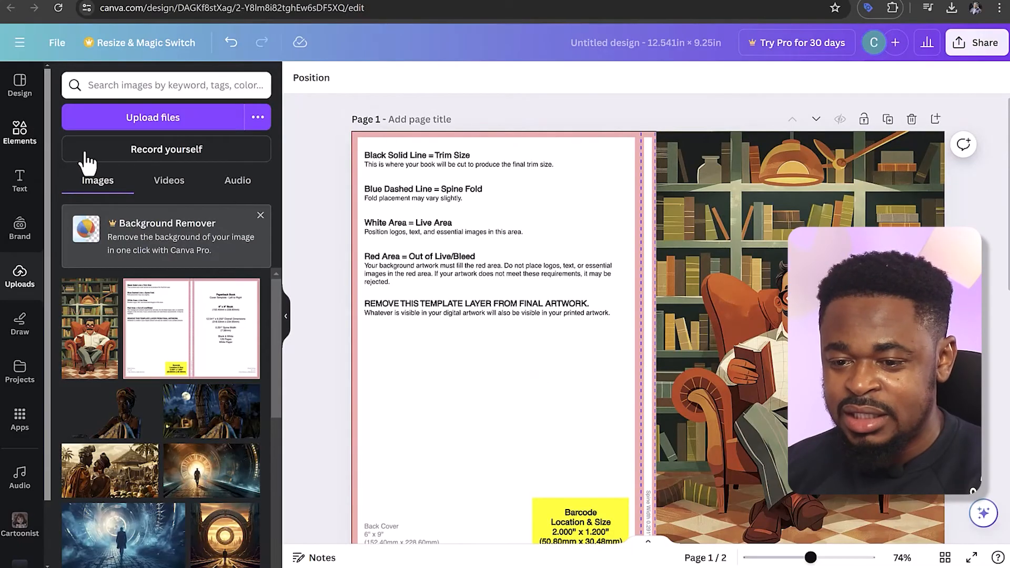
Add a square shape to page 1 and stretch it to cover the whole back cover up to the spine
left_click(20, 132)
left_click_drag(72, 202, 368, 170)
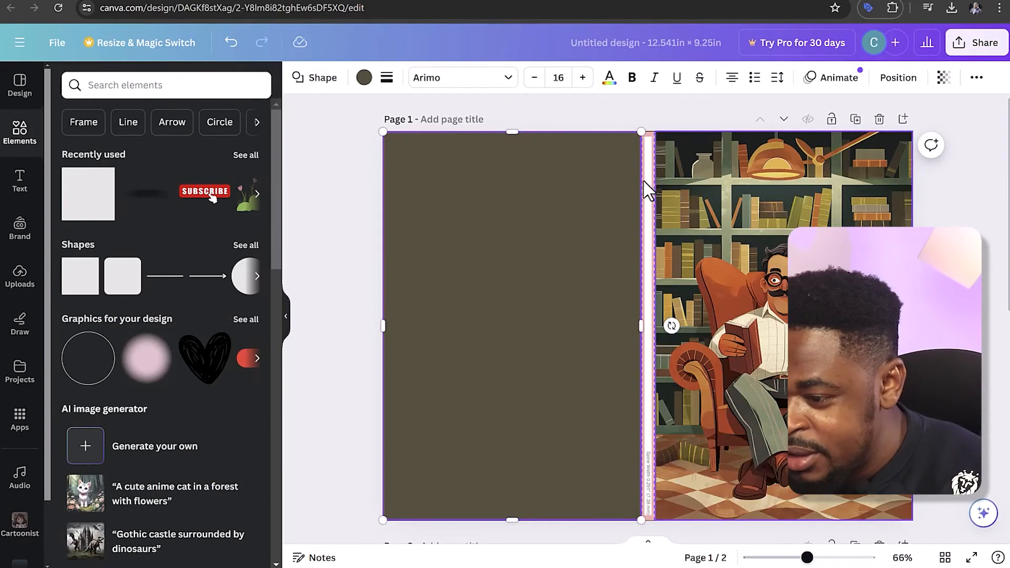
left_click(966, 220)
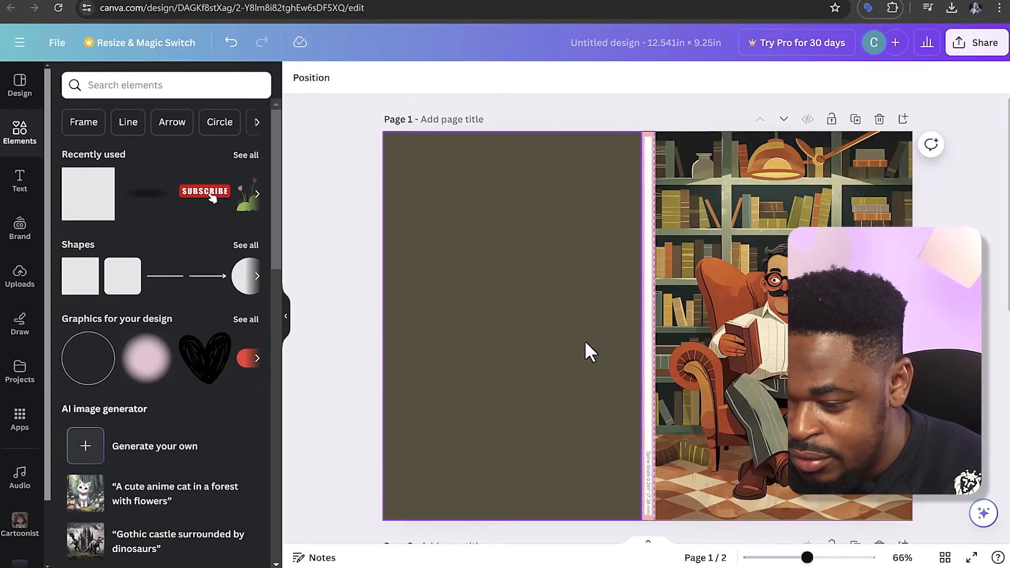
Fill the back-cover rectangle with a brown sampled from the illustration's floor, lightened to #A36552
left_click(546, 287)
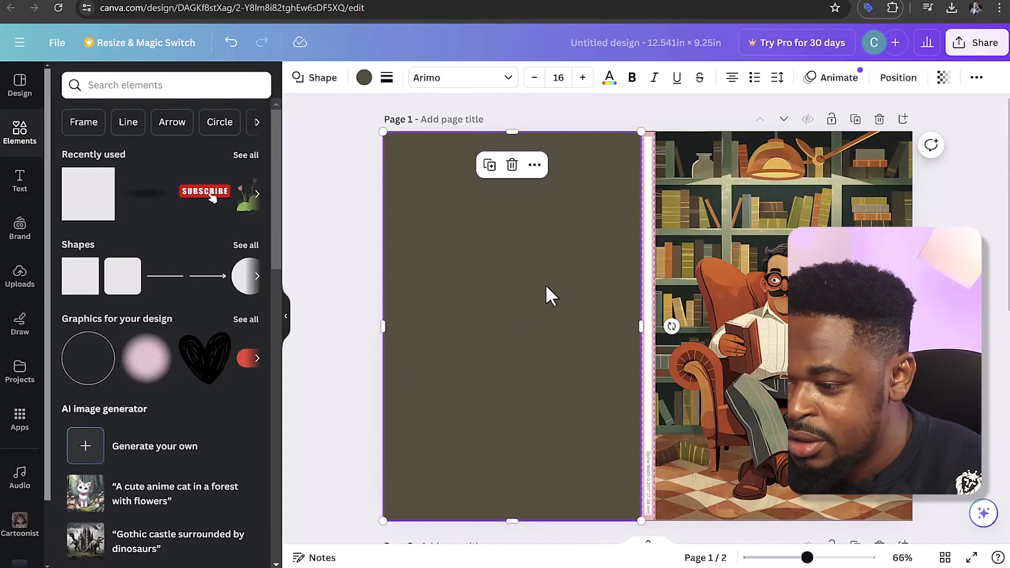
left_click(363, 82)
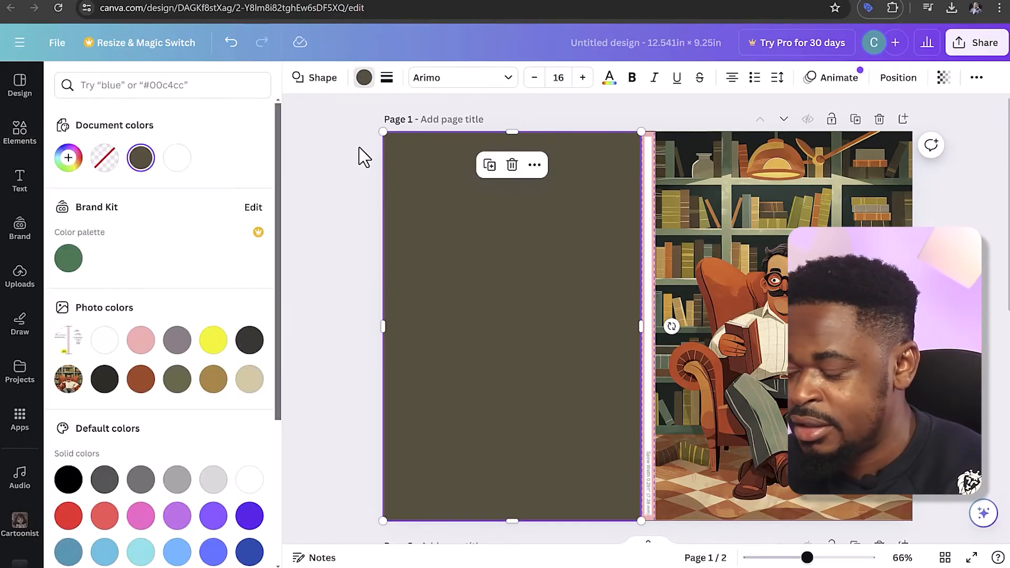
left_click(143, 382)
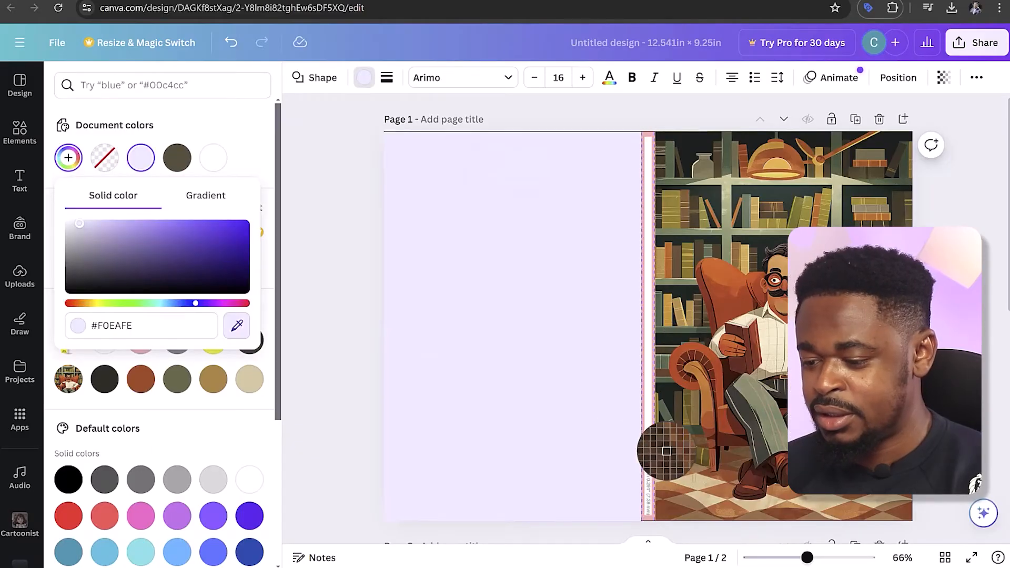
left_click(677, 506)
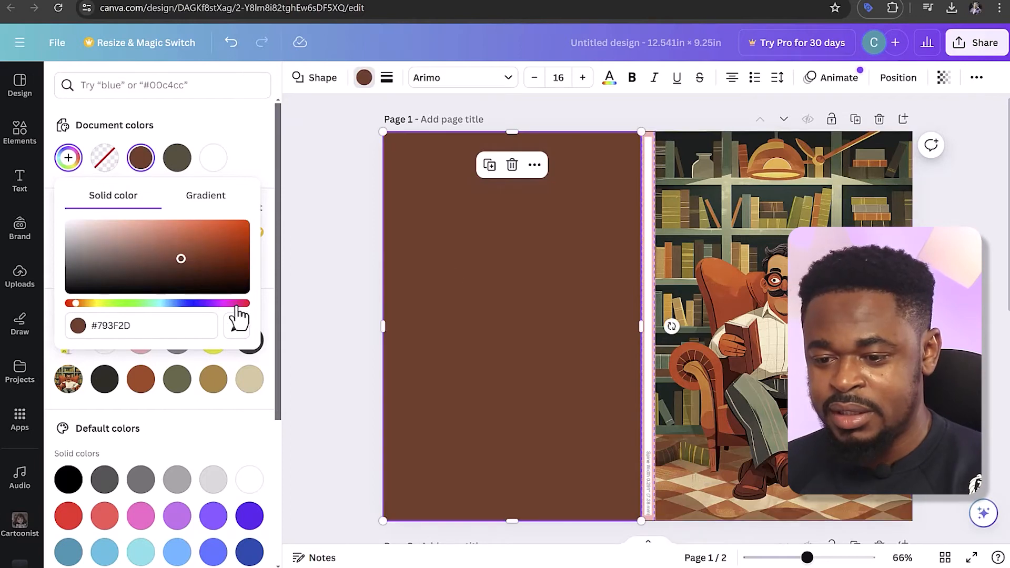
left_click(156, 246)
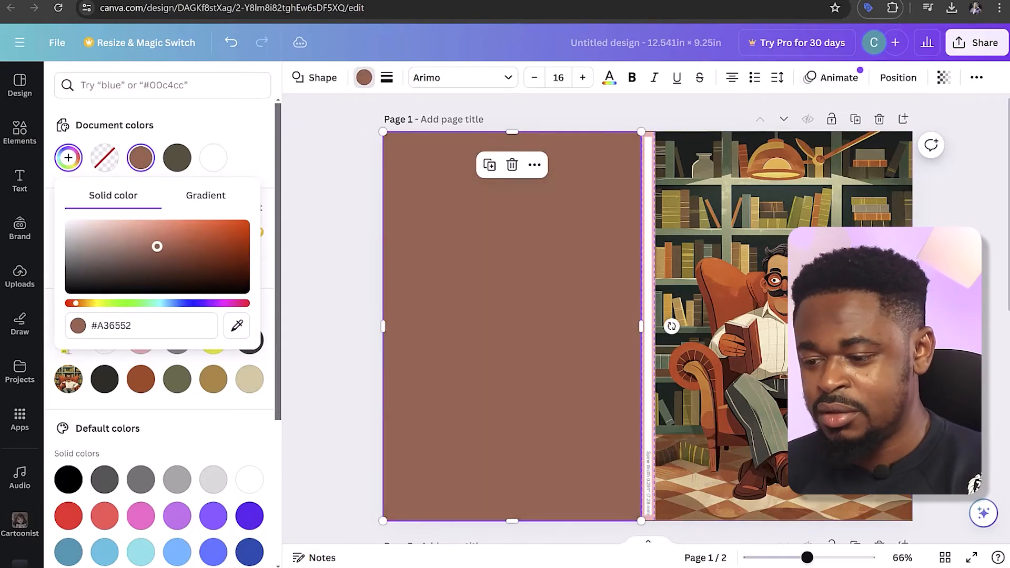
left_click(579, 413)
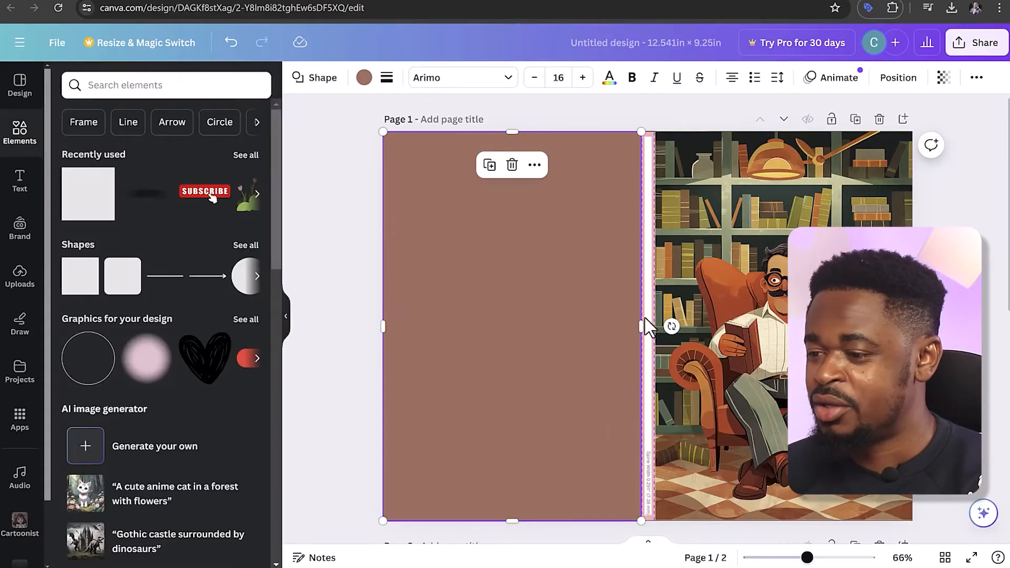
Set the back-cover rectangle's transparency to 79 and place a copy of it over the front cover
left_click(944, 78)
left_click_drag(899, 140, 874, 140)
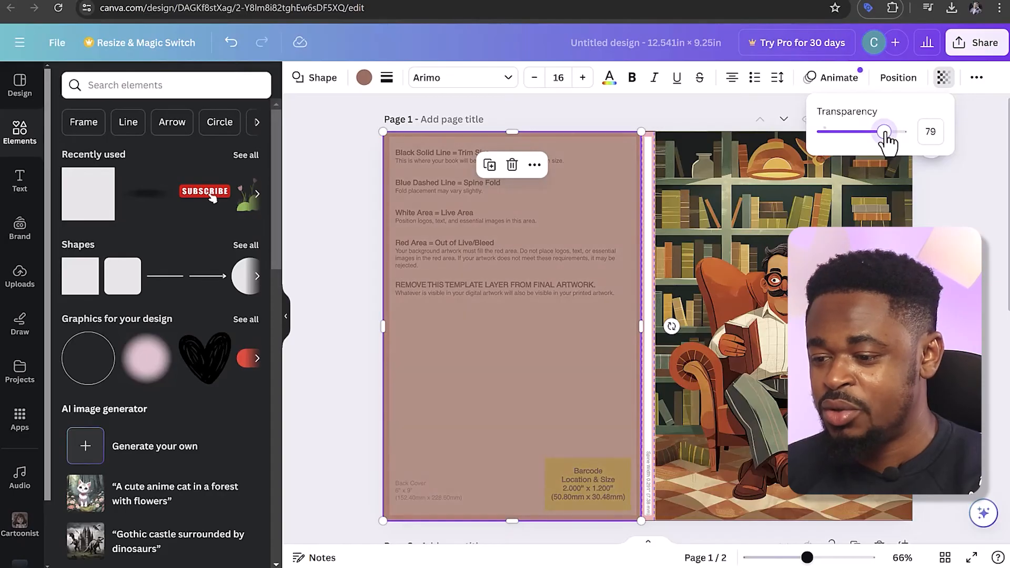
left_click(860, 178)
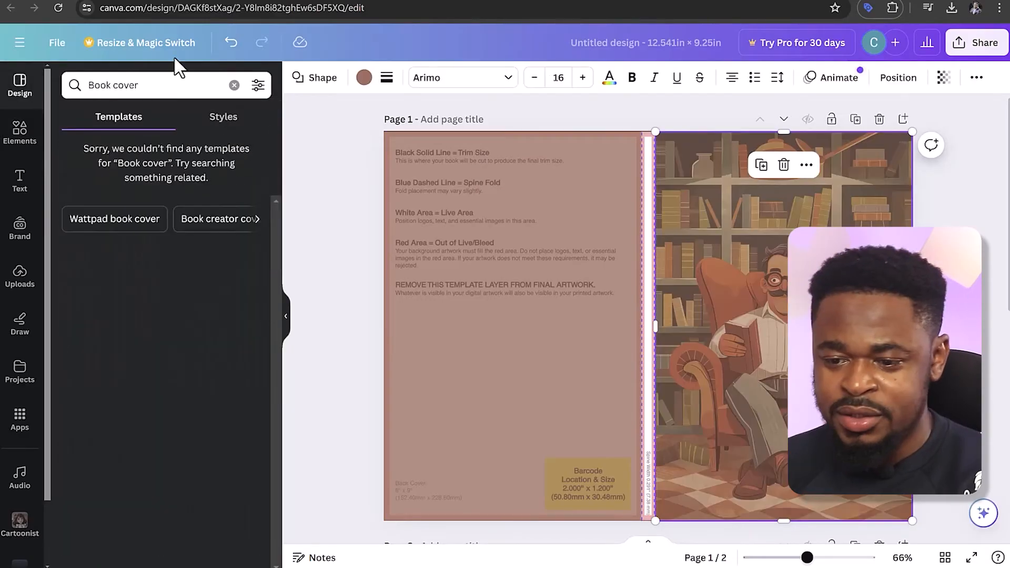
From the Canva home page, find the "book cover" design type and create a blank eBook design
left_click(213, 124)
left_click(118, 118)
left_click(162, 84)
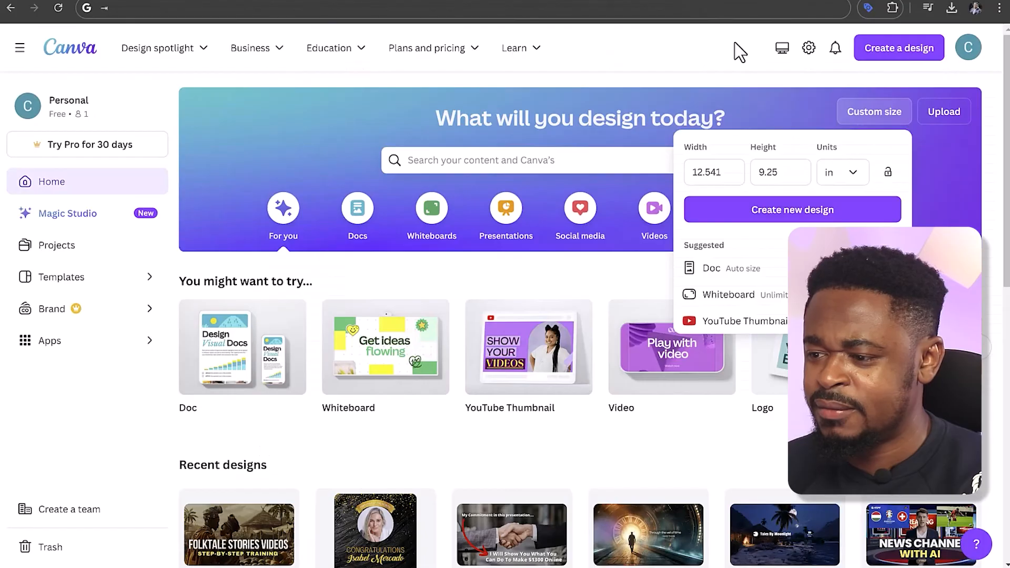
left_click(898, 55)
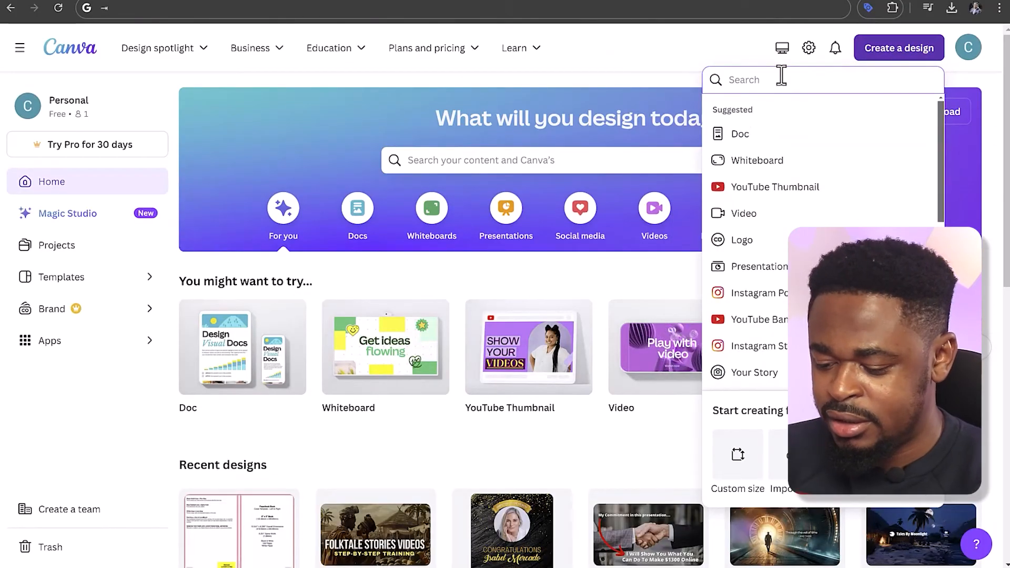
type("book co er")
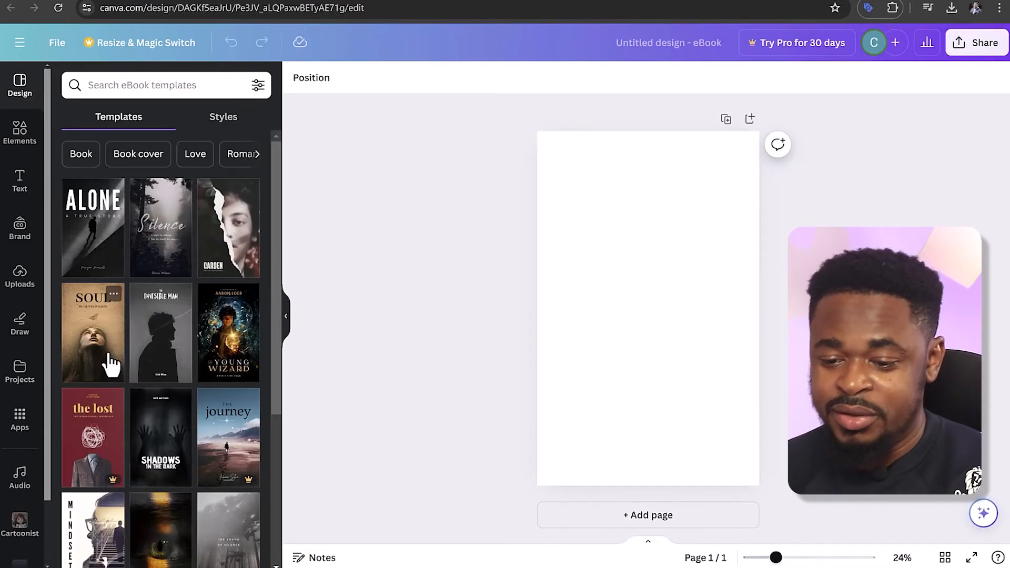
Browse the eBook cover templates for inspiration and apply the "Roman" clock cover to the blank page
scroll(103, 367, "down", 5)
scroll(105, 356, "down", 5)
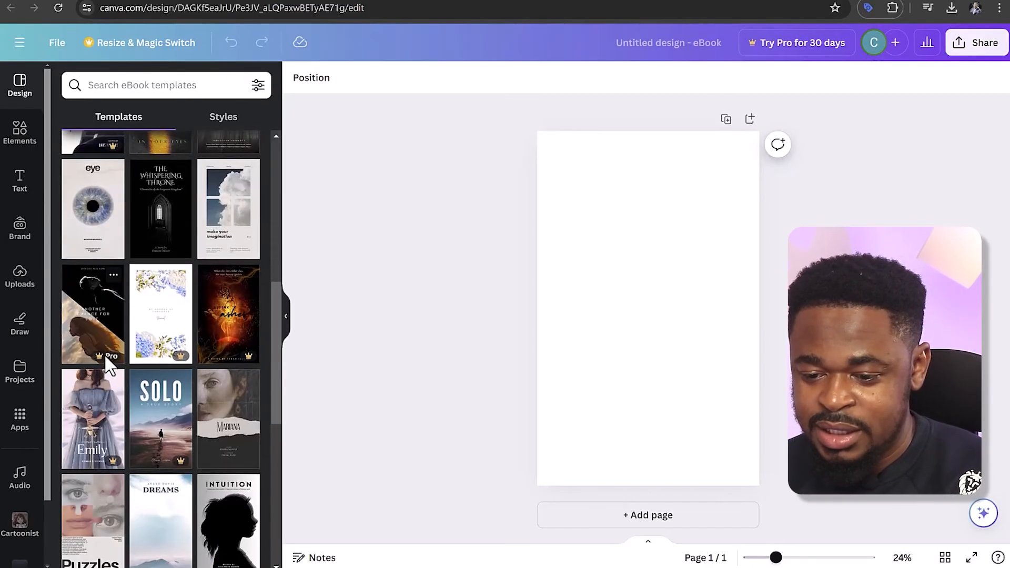
scroll(105, 356, "up", 5)
scroll(107, 366, "up", 5)
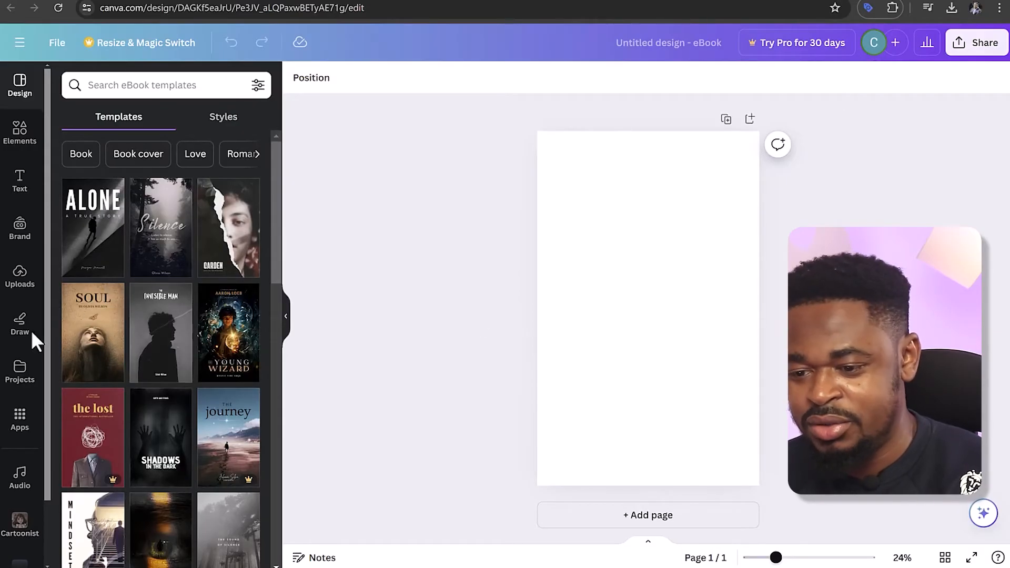
scroll(141, 343, "down", 15)
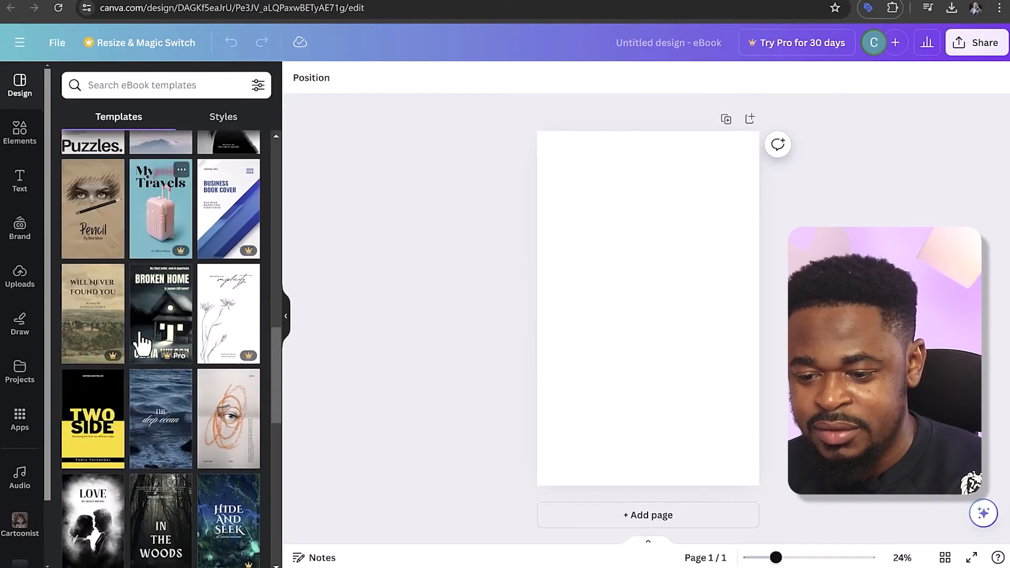
scroll(138, 343, "down", 5)
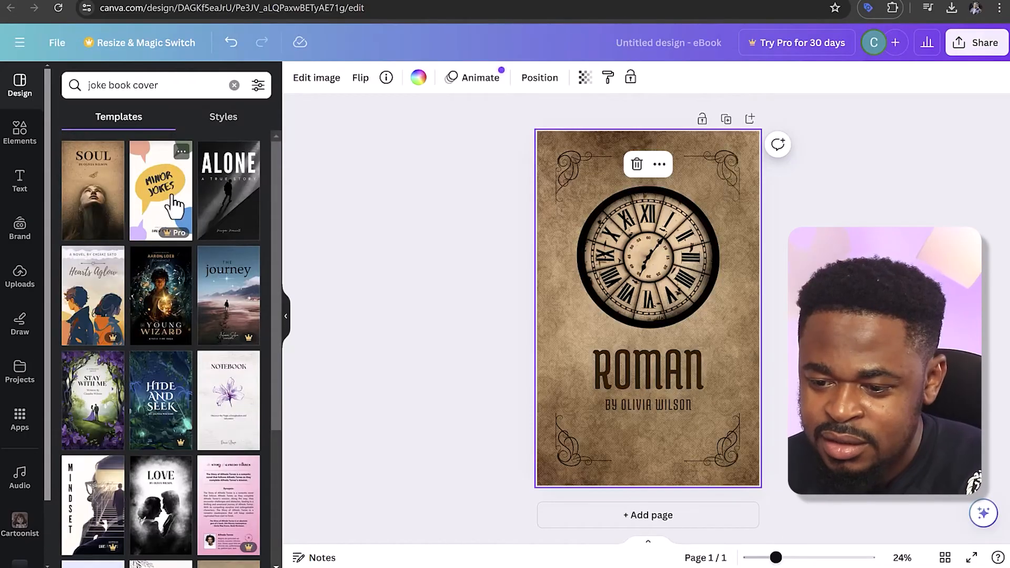
Search the eBook templates for "joke book cover", preview the "Minor Jokes" cover and return to the template list
scroll(184, 279, "down", 10)
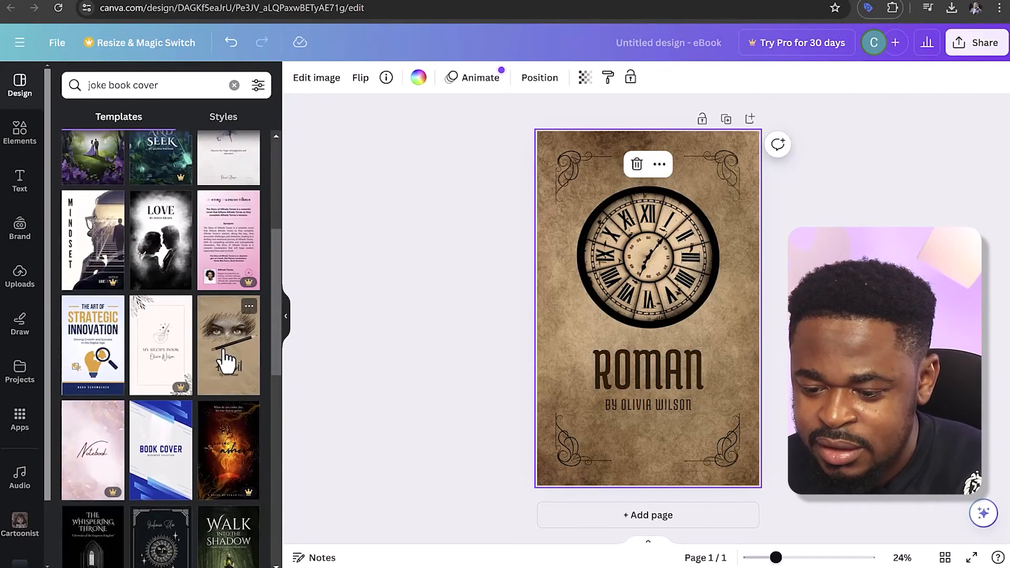
scroll(208, 286, "up", 10)
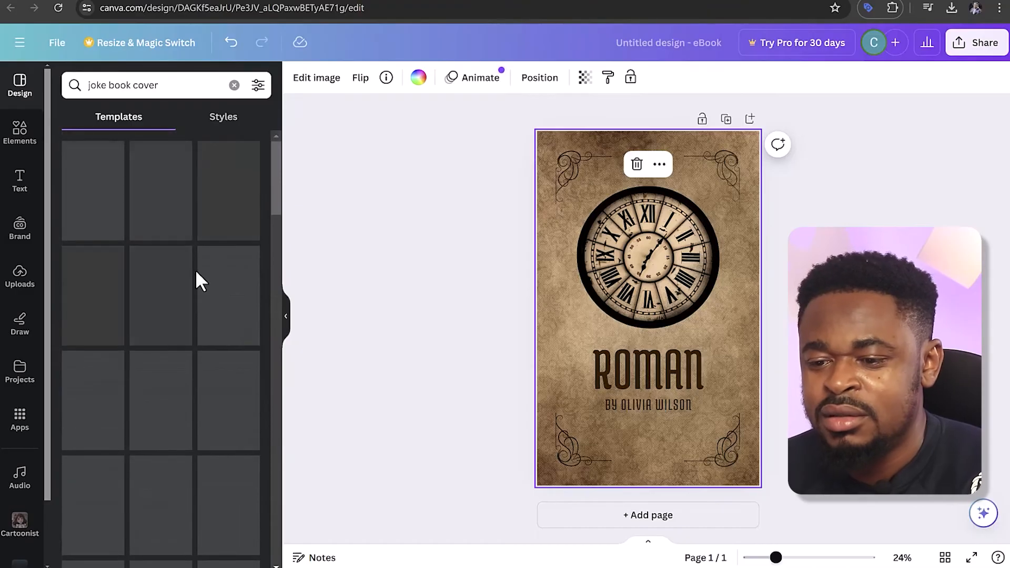
left_click(161, 195)
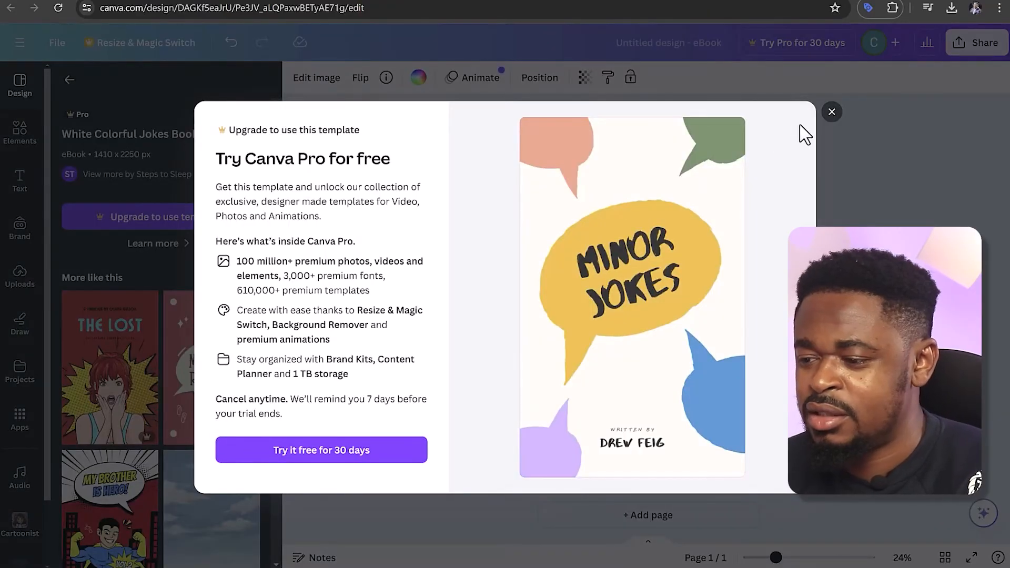
left_click(832, 113)
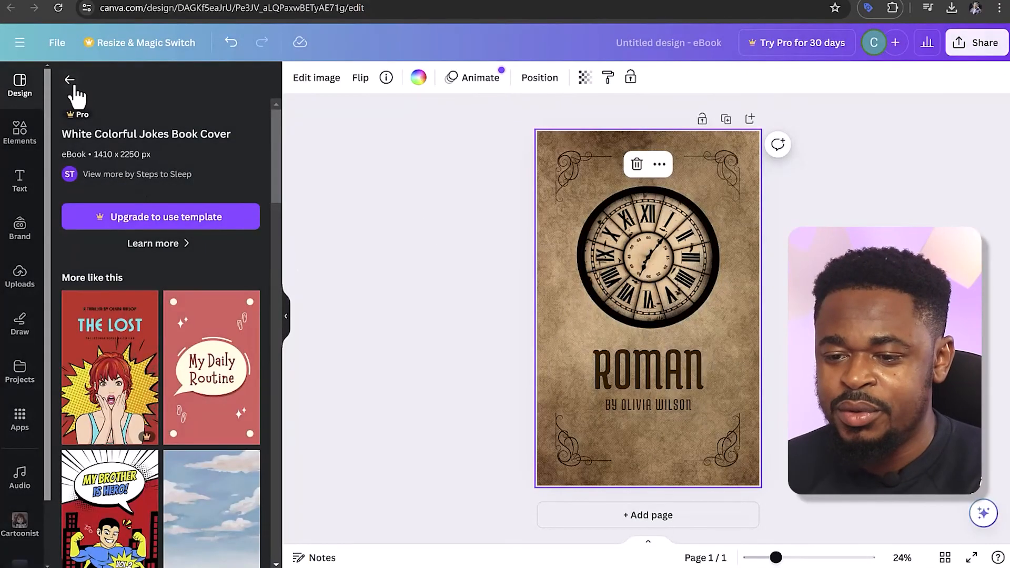
left_click(70, 80)
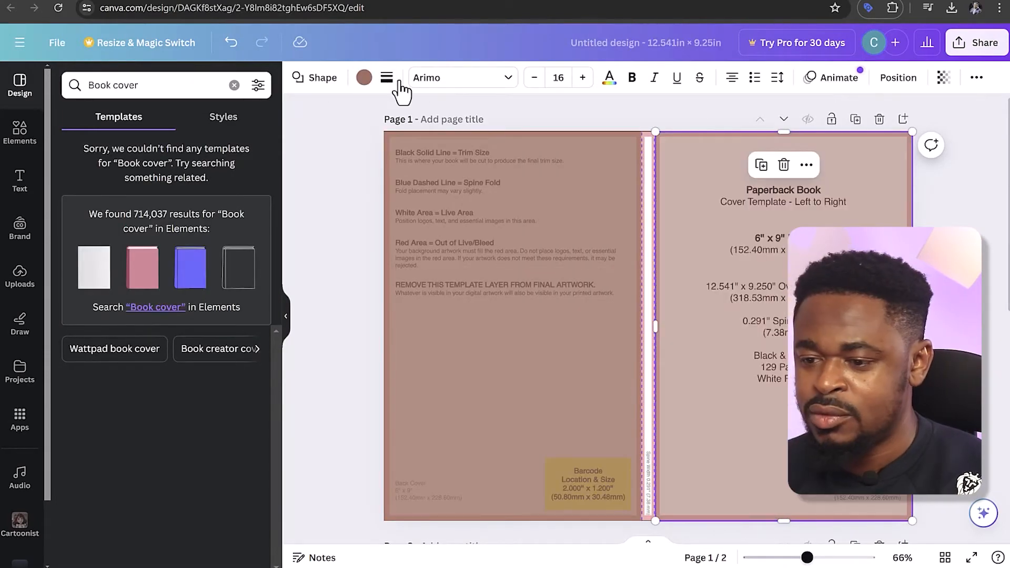
Return to the paperback cover design, remove the armchair illustration and fill the front-cover rectangle with white
left_click(363, 77)
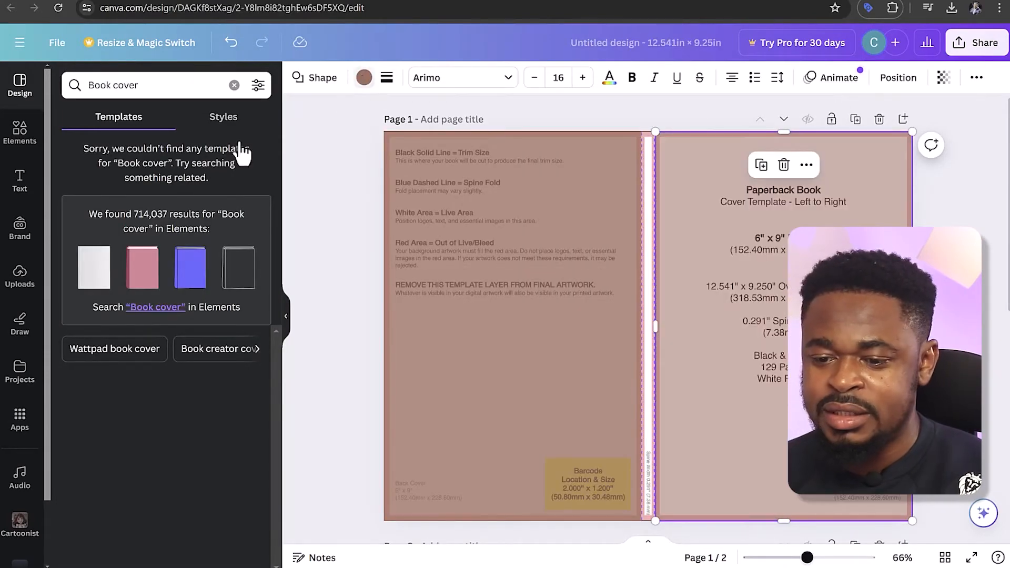
left_click(106, 341)
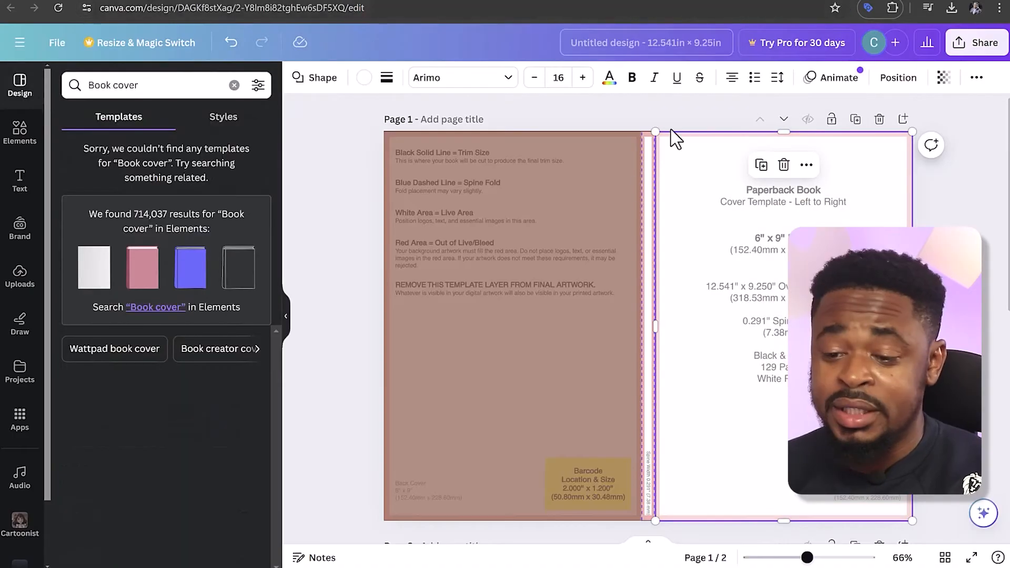
Search Canva's elements for "call outs" and look through all the speech-bubble graphics
left_click(26, 150)
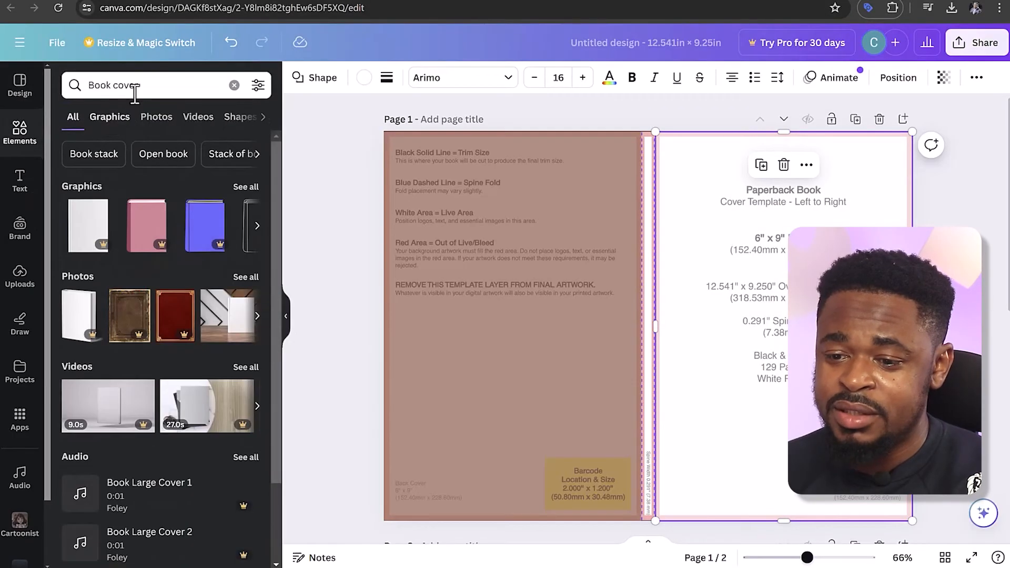
left_click(71, 87)
type("call")
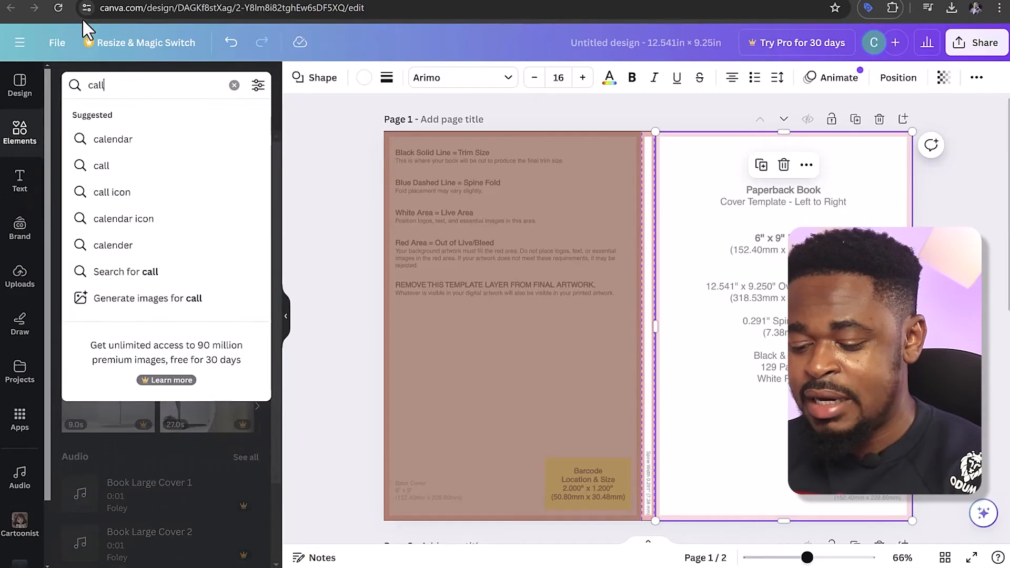
type(" outs")
key("Return")
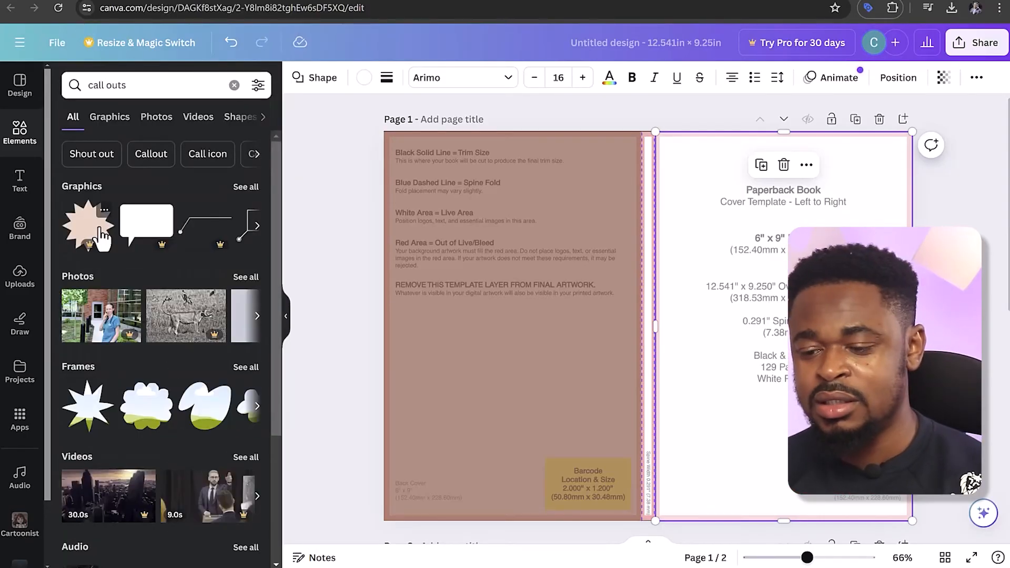
left_click(246, 188)
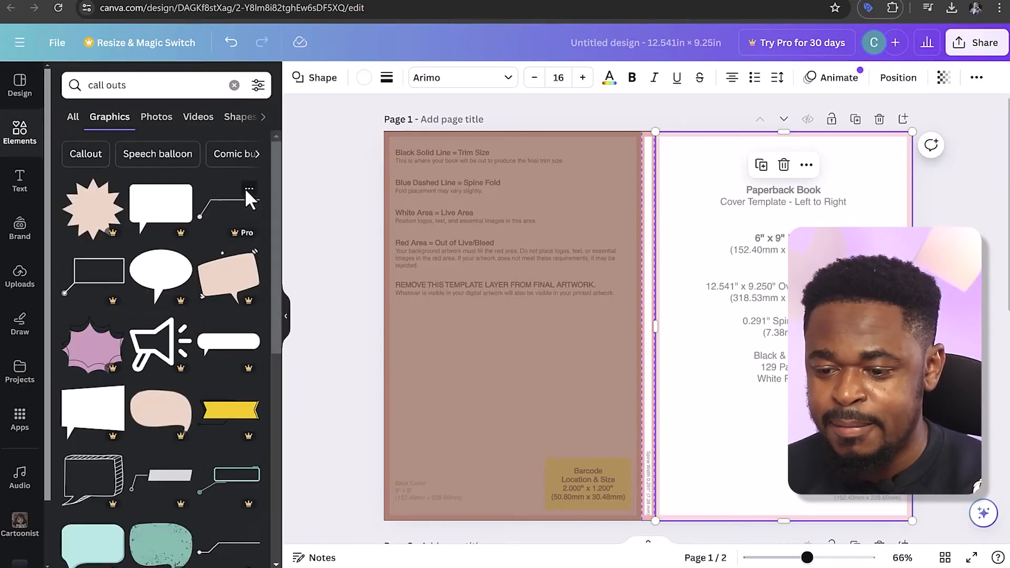
scroll(246, 194, "down", 3)
scroll(248, 201, "down", 5)
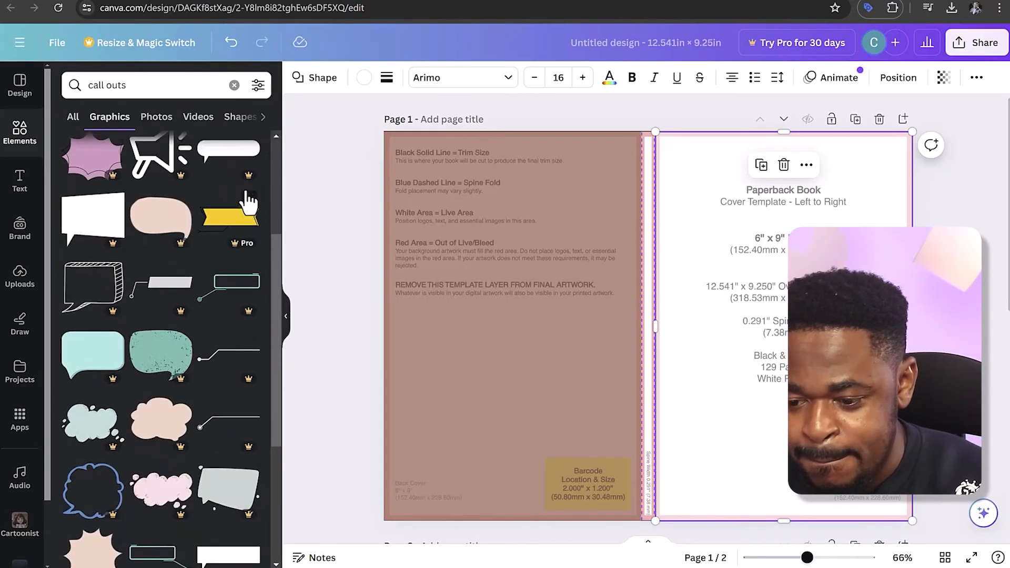
Search Google for "call out png" in a new browser tab
left_click(876, 2)
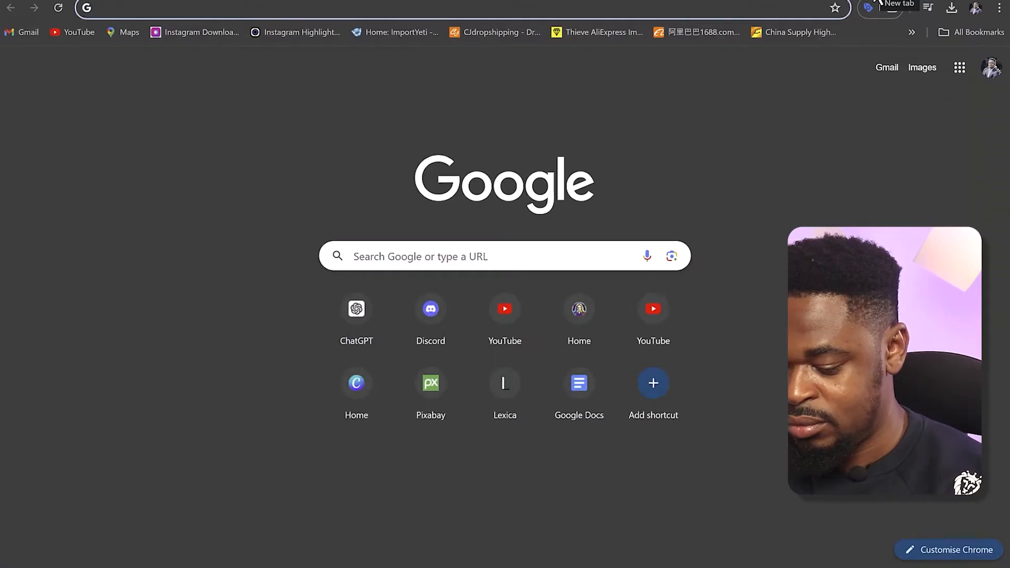
type("call o")
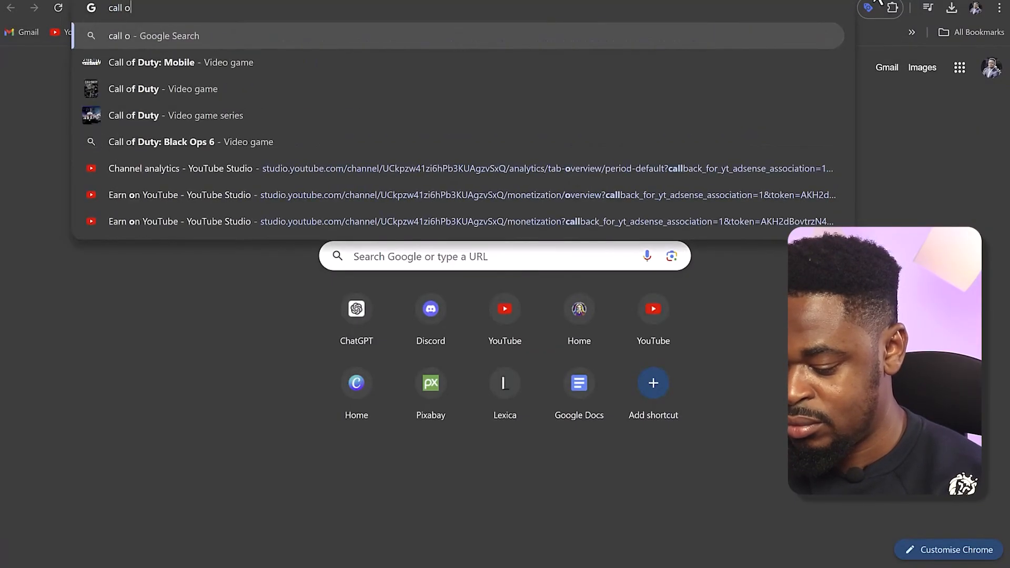
type("ut png")
key("Return")
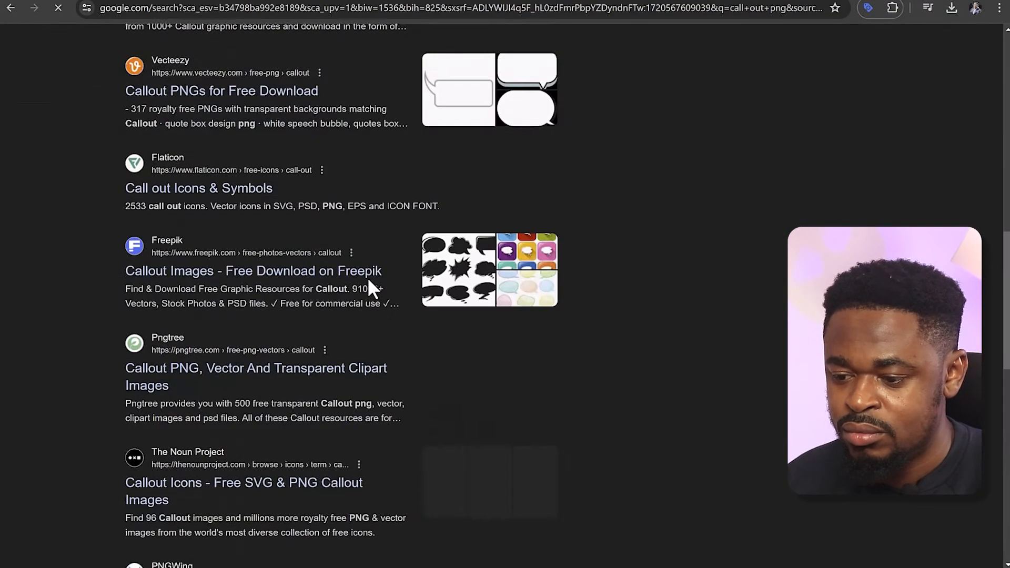
Open Freepik's callout collection, look through the designs and open the free vector of four colored dialog balloons
left_click(367, 275)
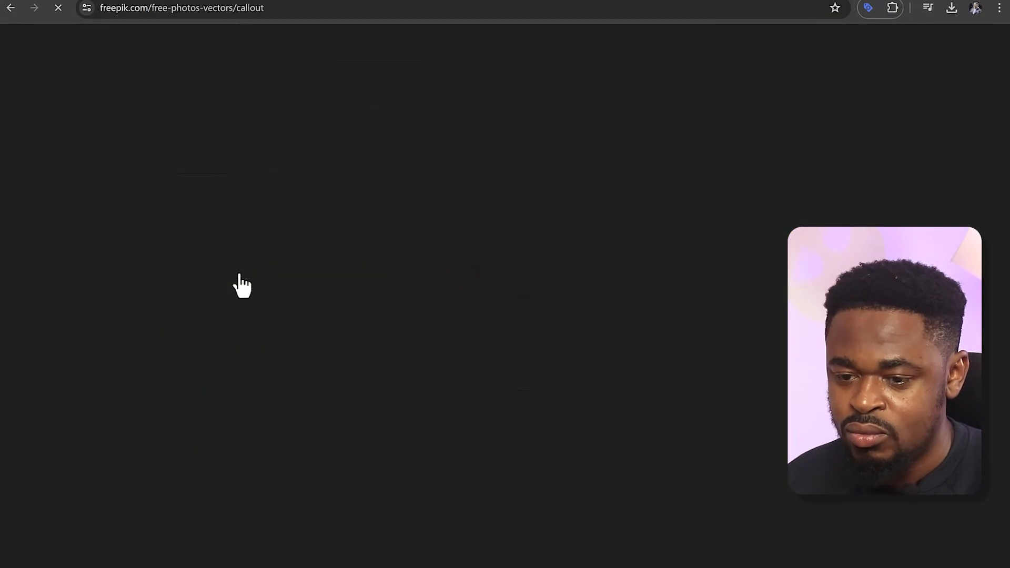
scroll(631, 320, "down", 5)
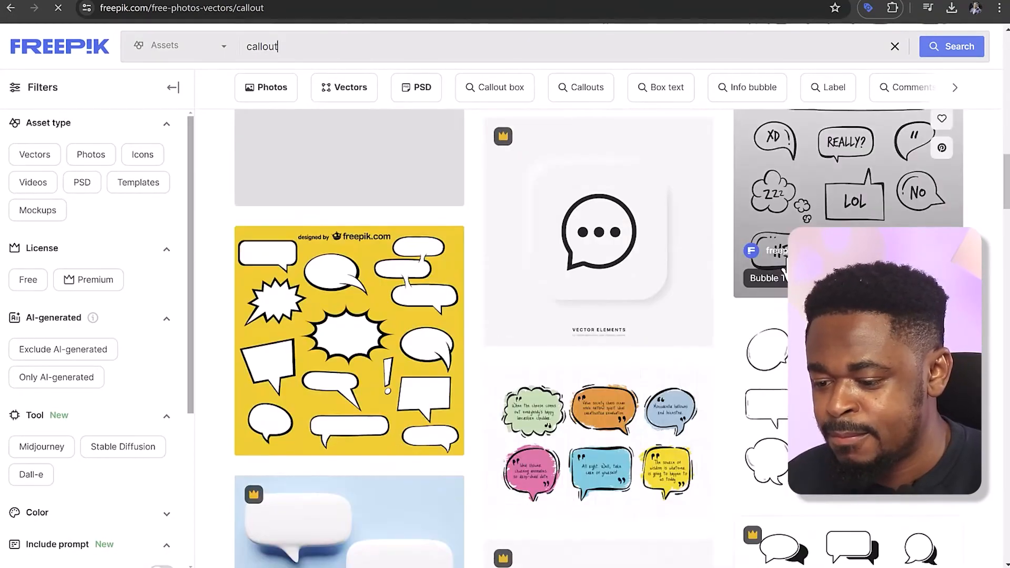
scroll(785, 273, "down", 10)
scroll(757, 284, "up", 20)
left_click(618, 186)
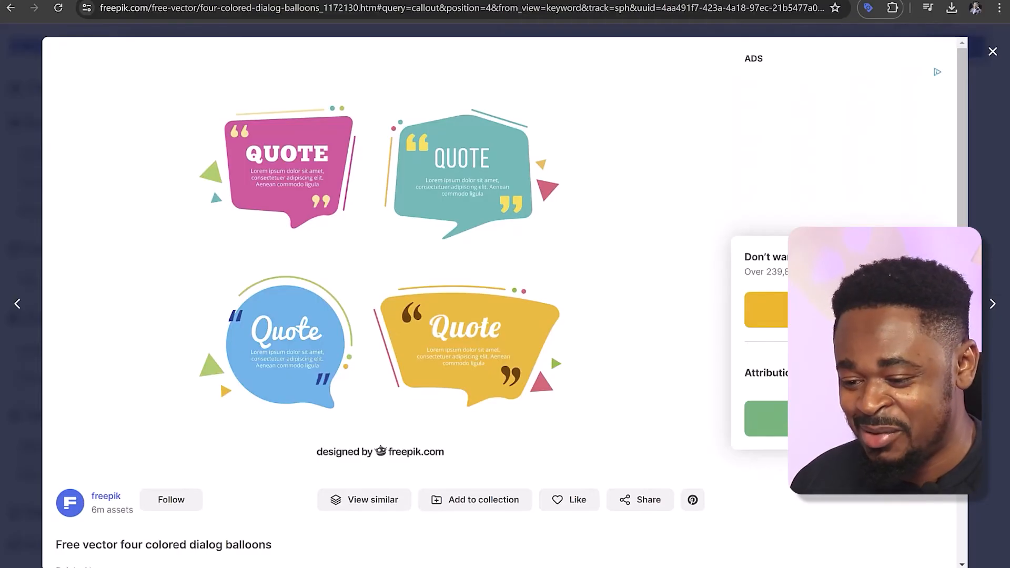
Download the four colored dialog balloons as a JPG, return to the Canva cover design and select the file in the Downloads folder
left_click(852, 419)
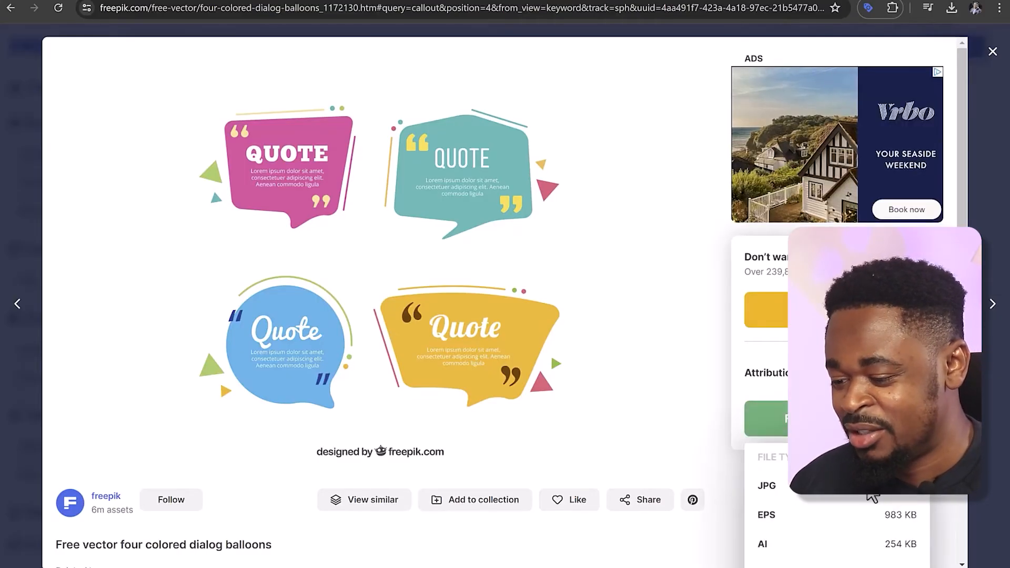
left_click(870, 494)
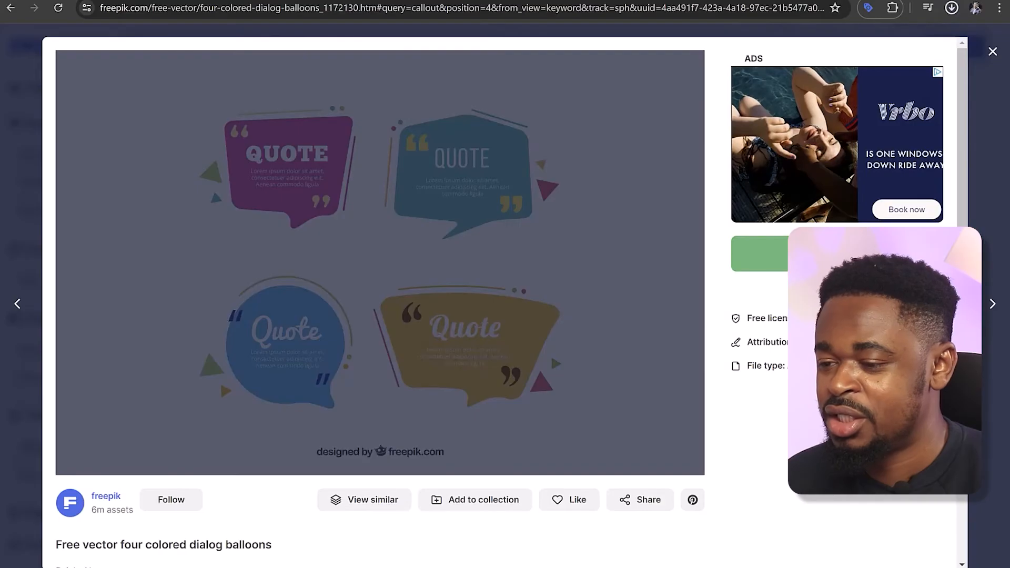
key("ctrl+Tab")
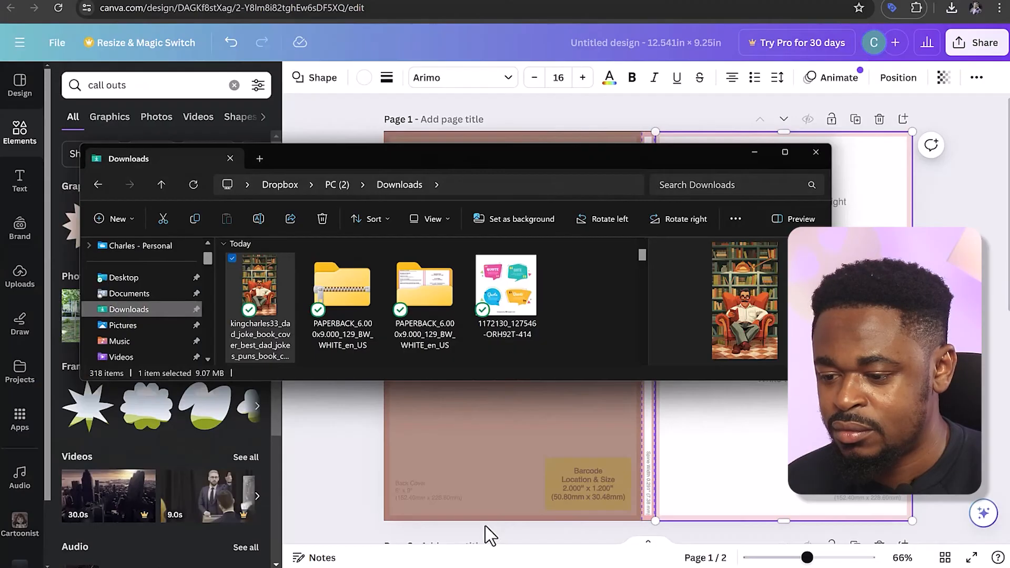
left_click(506, 287)
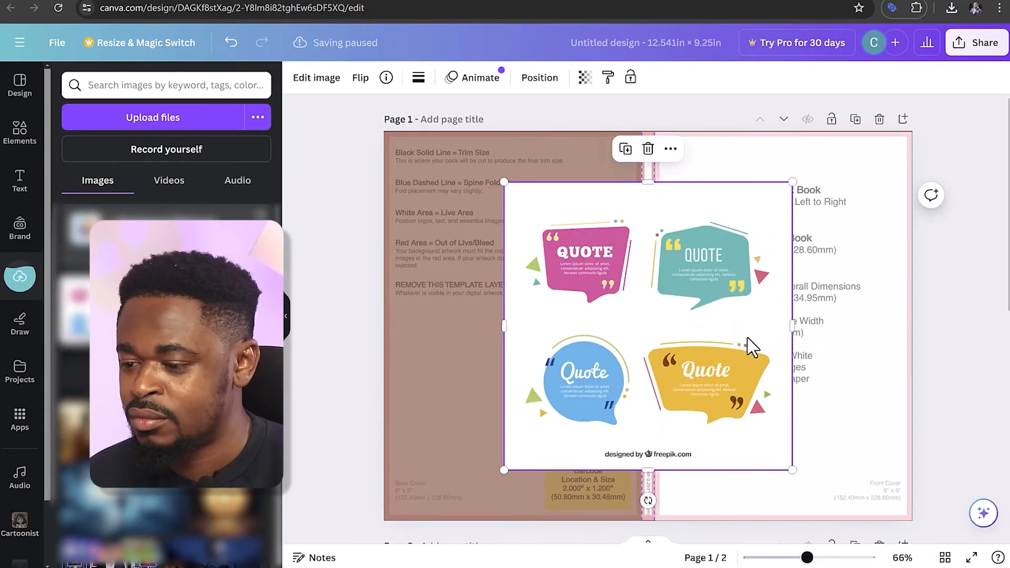
Place the downloaded balloons image on the front cover and crop it to just the yellow quote bubble with its accents
left_click_drag(746, 343, 841, 259)
left_click_drag(756, 108, 755, 260)
left_click_drag(612, 325, 759, 316)
left_click_drag(823, 392, 823, 362)
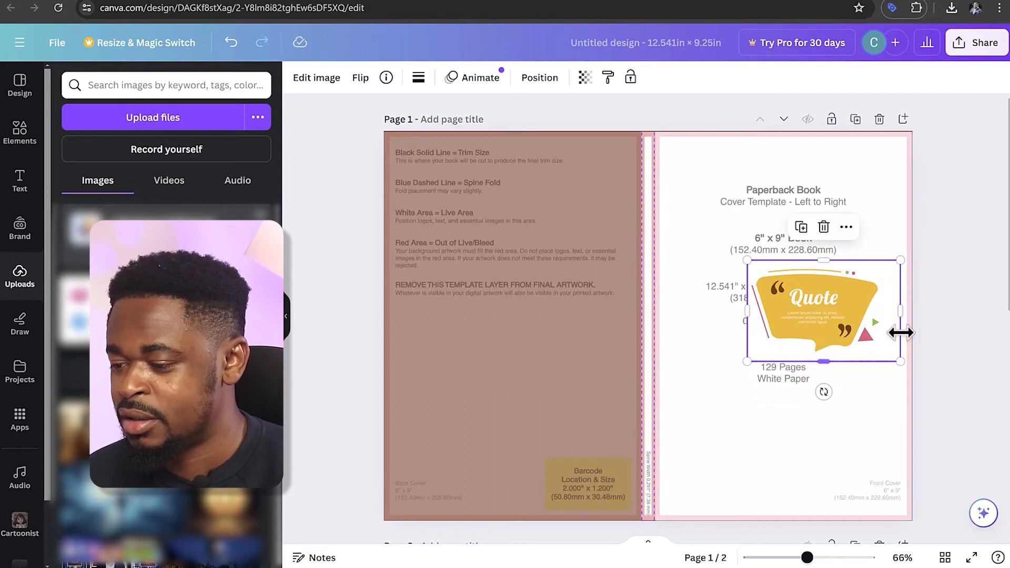
left_click_drag(902, 316, 888, 316)
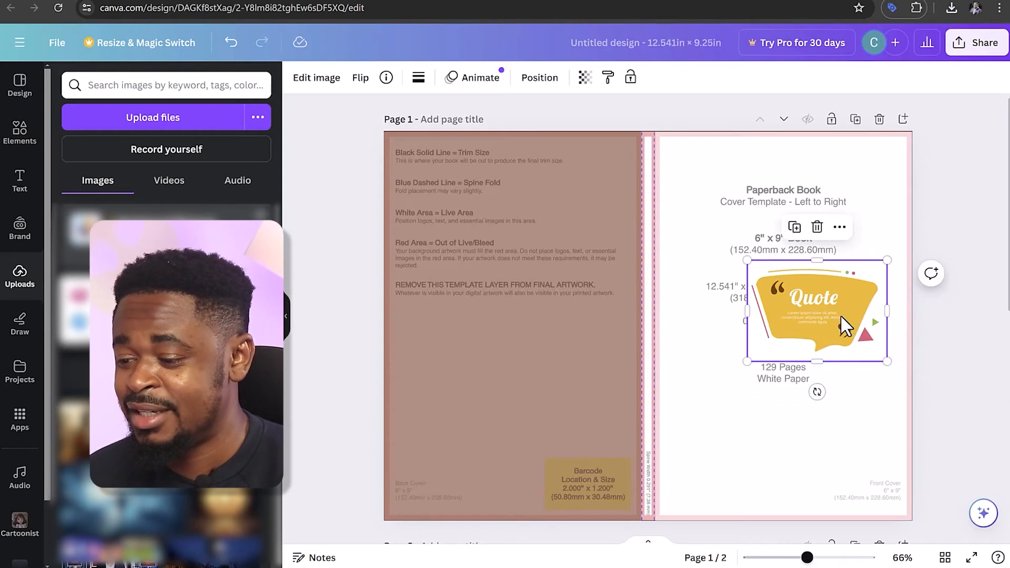
Enlarge the yellow quote bubble to nearly the front cover's width and center it in the upper half
left_click_drag(825, 316, 766, 331)
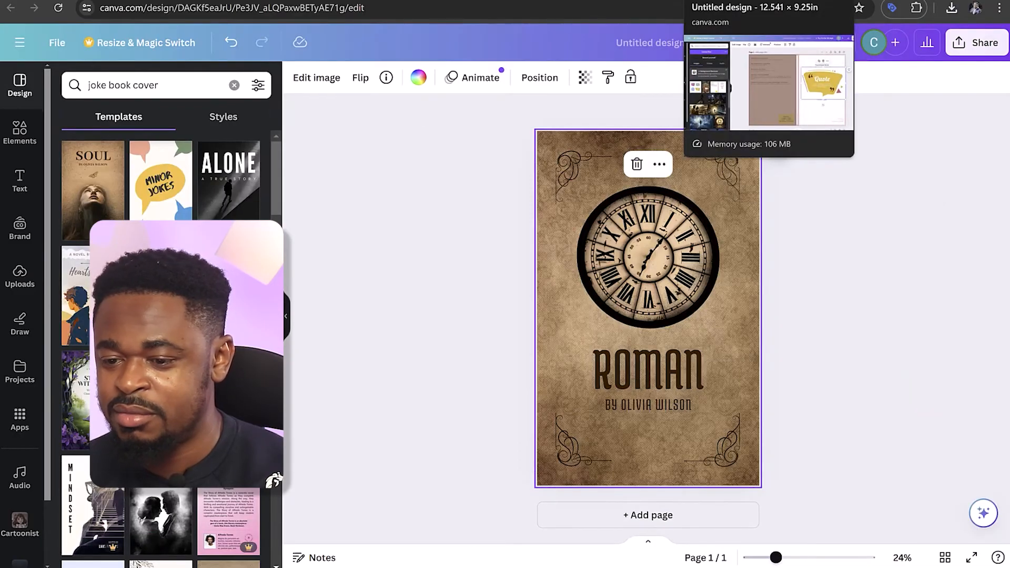
left_click(733, 1)
left_click_drag(843, 267, 836, 290)
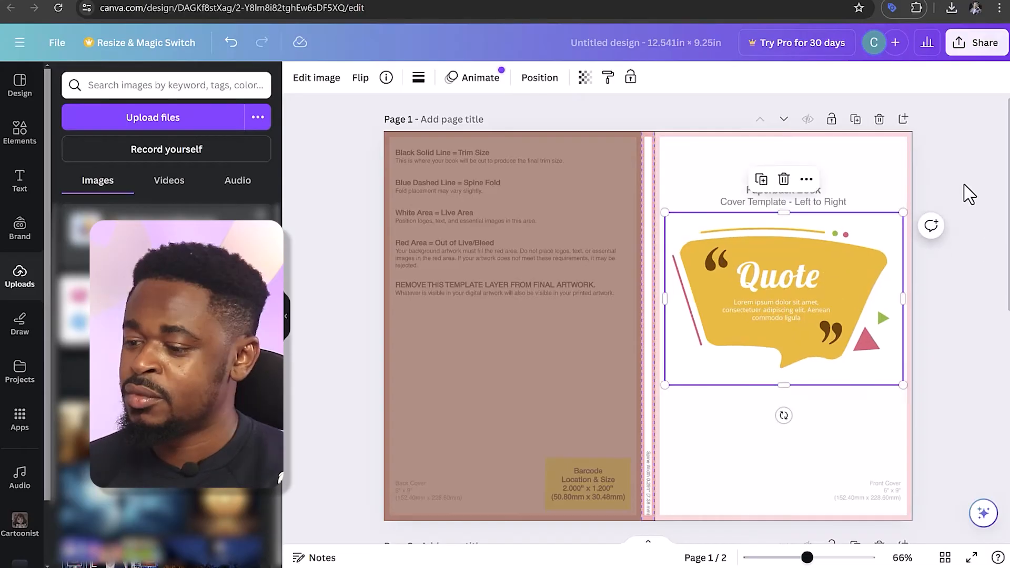
left_click(922, 200)
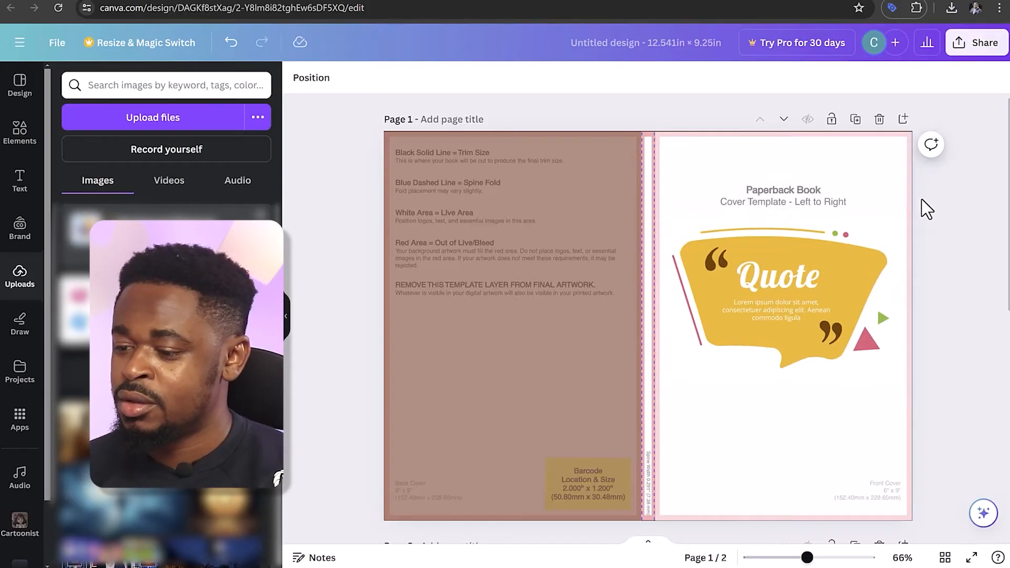
Cover the bubble's opening quotation mark, the word "Quote" and the placeholder text with rectangles filled in the bubble's yellow
left_click(31, 142)
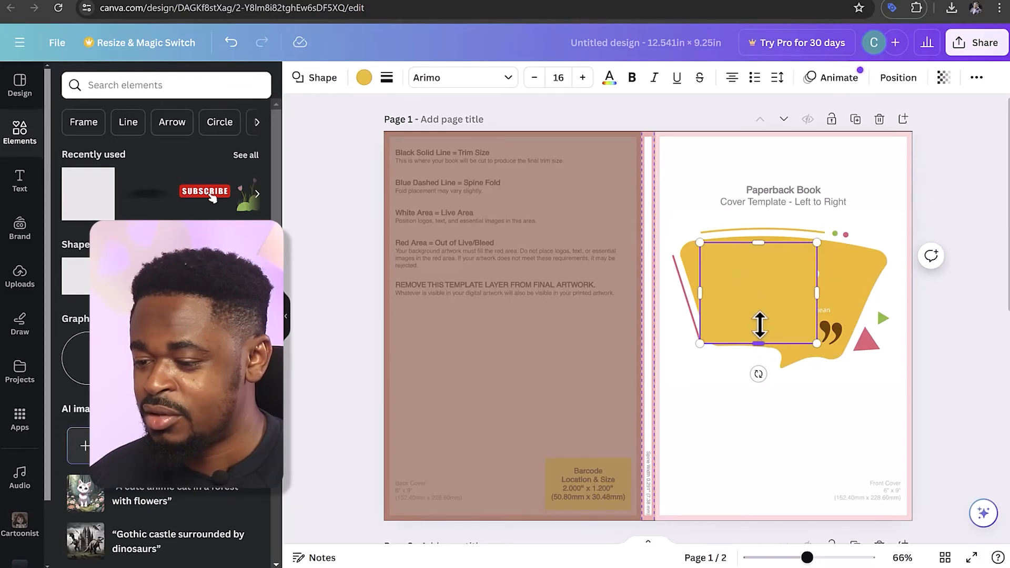
left_click_drag(759, 325, 773, 305)
left_click(777, 286)
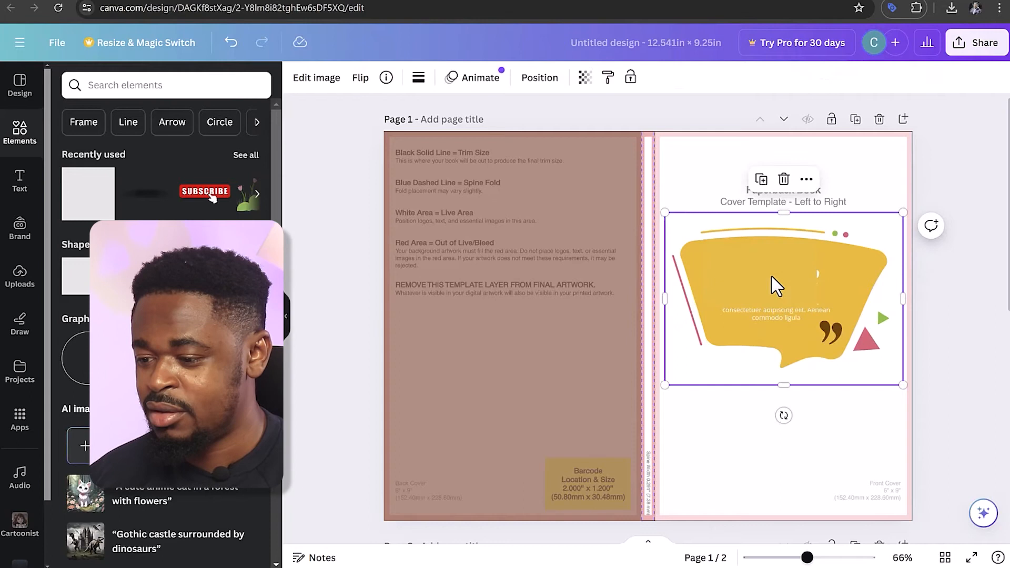
left_click(777, 286)
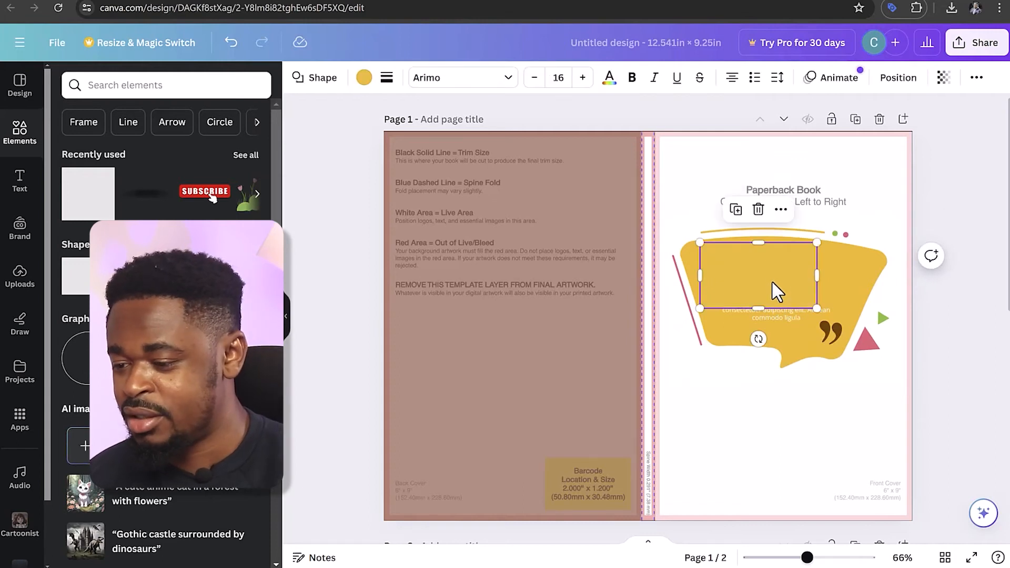
left_click_drag(775, 289, 784, 300)
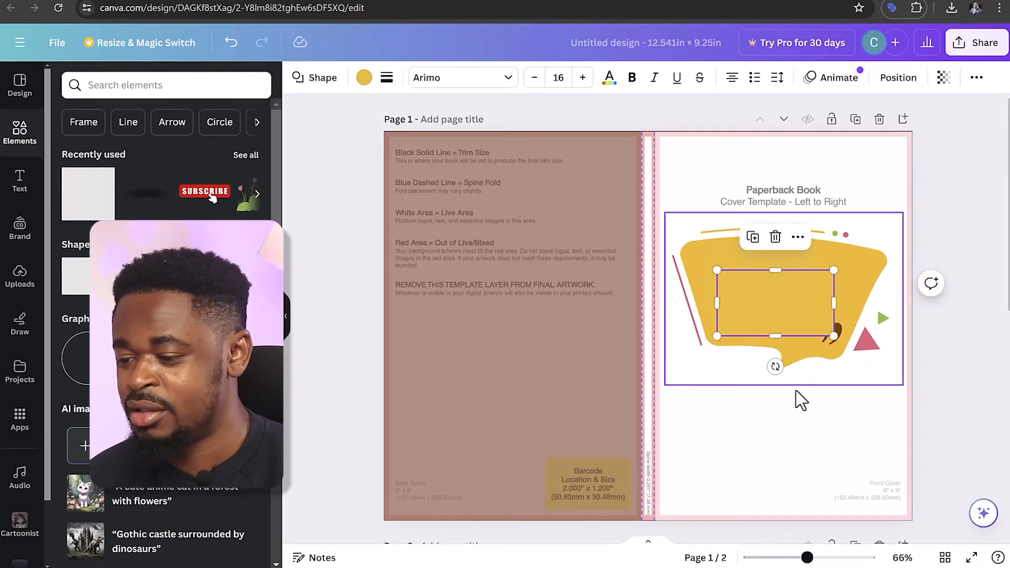
Cover the bubble's closing quotation mark with a narrower copy of the yellow rectangle
left_click(798, 375)
key("ctrl+z")
left_click_drag(784, 298, 802, 326)
left_click_drag(731, 309, 771, 307)
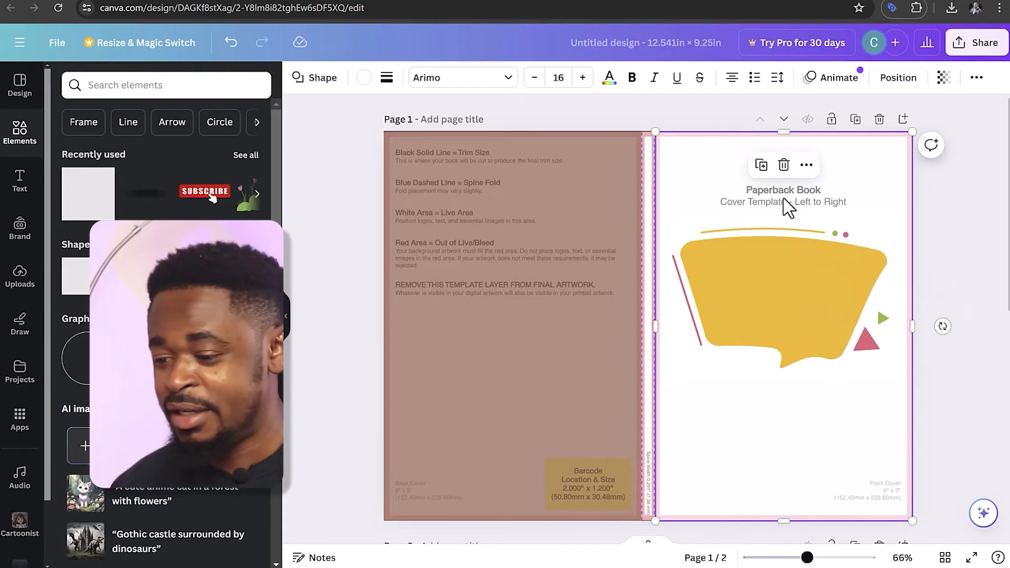
Group the yellow bubble image with its three covering rectangles, leaving the cover background shapes out of the group
left_click_drag(948, 387, 639, 201)
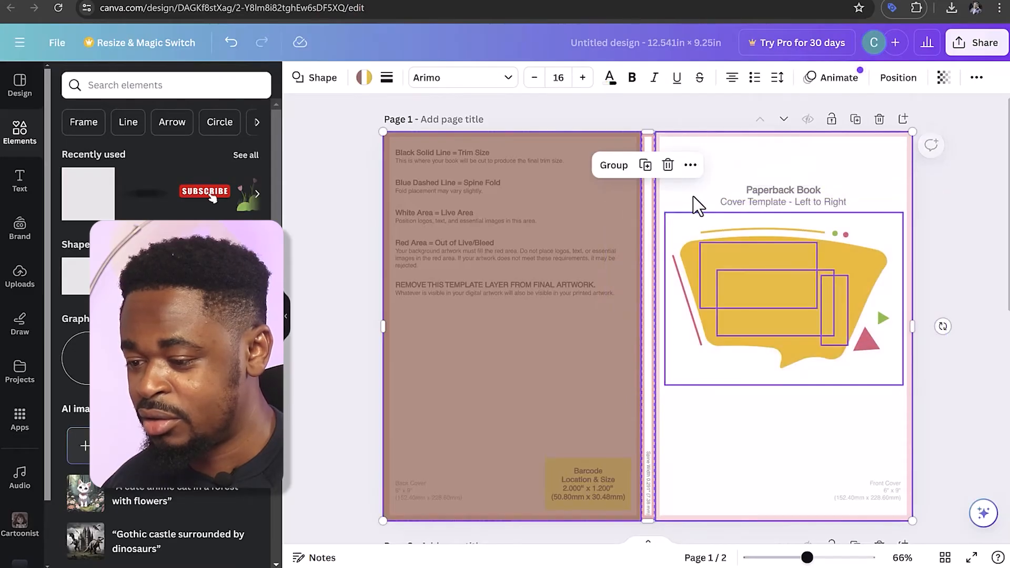
left_click(734, 161)
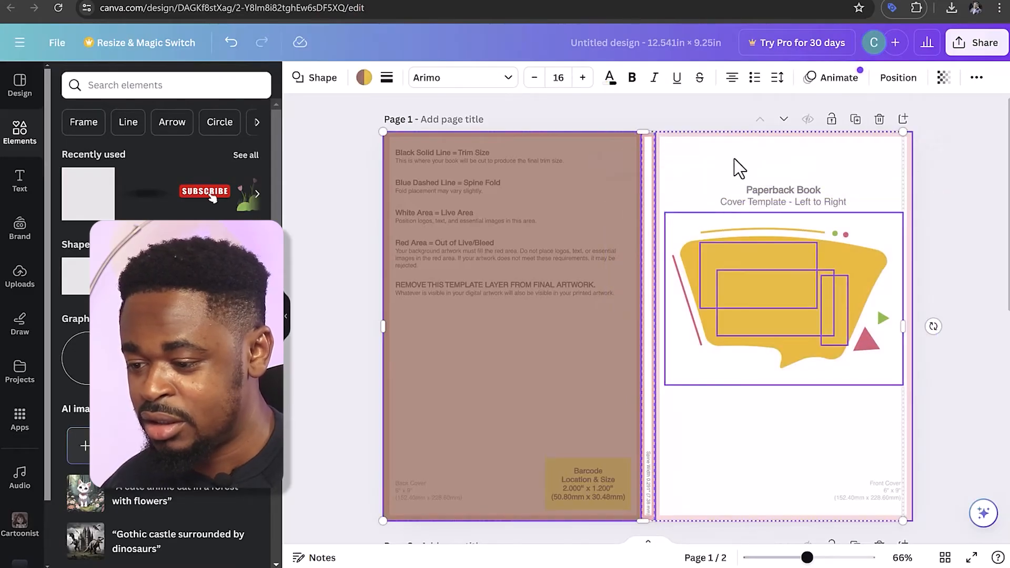
left_click(750, 276)
right_click(750, 277)
left_click(846, 413)
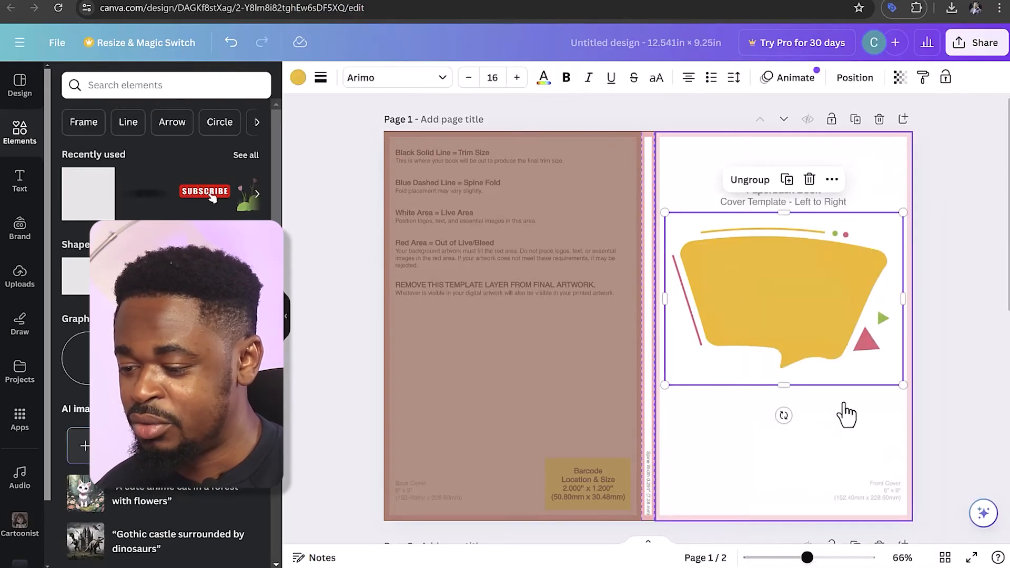
left_click(769, 285)
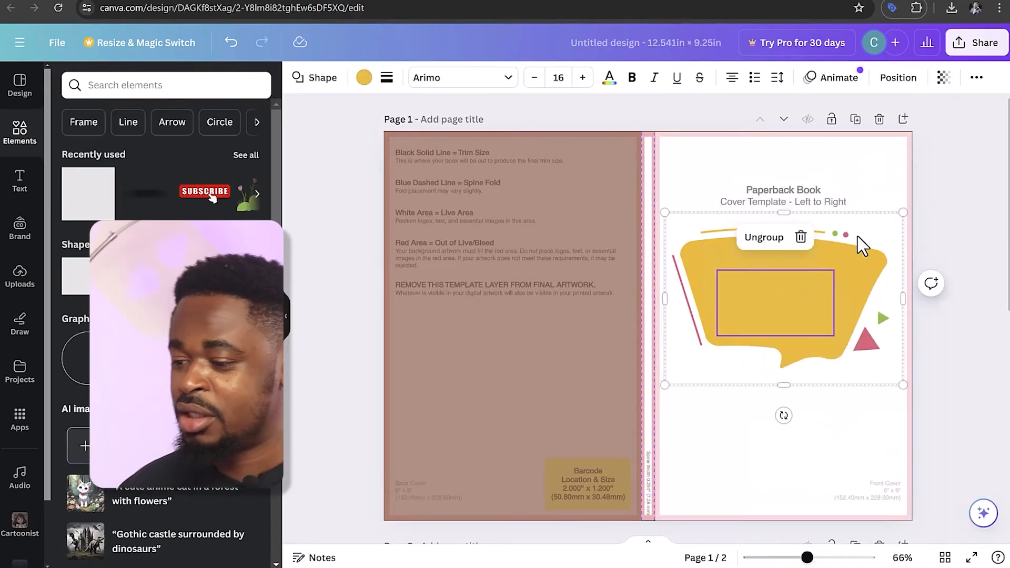
left_click(968, 184)
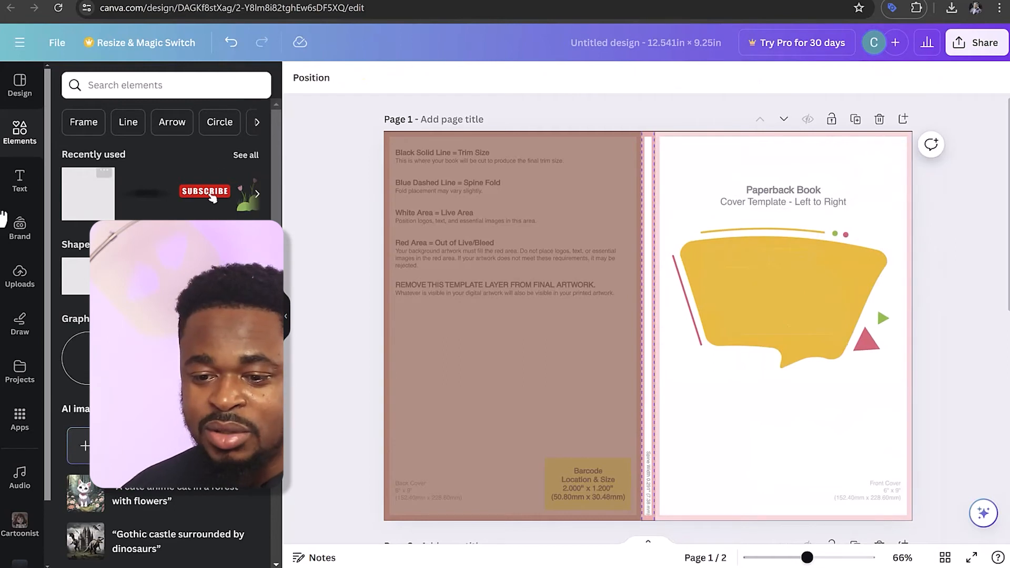
Add a heading that reads "The Big Book of Silly Puns"
left_click(22, 196)
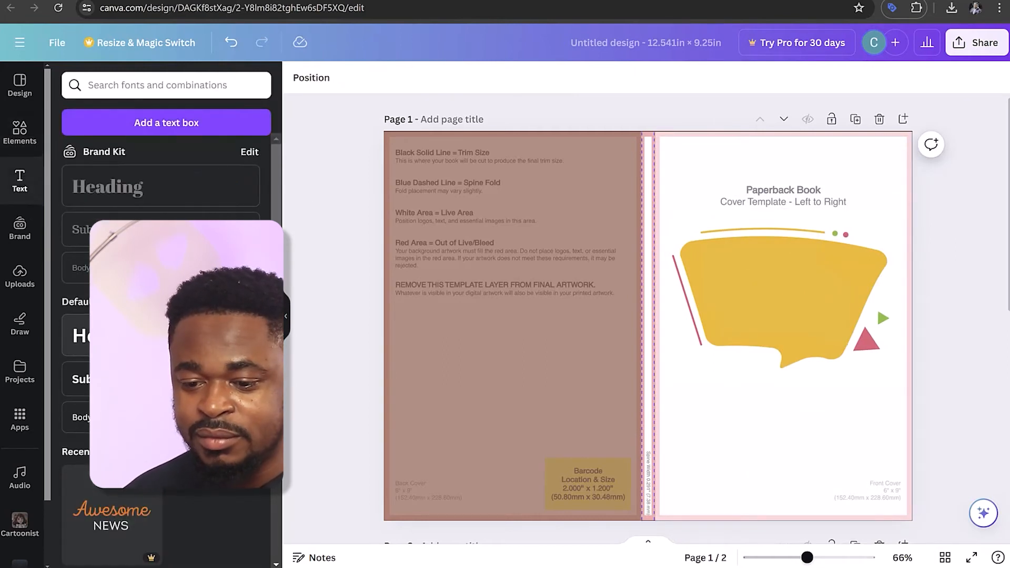
left_click(160, 335)
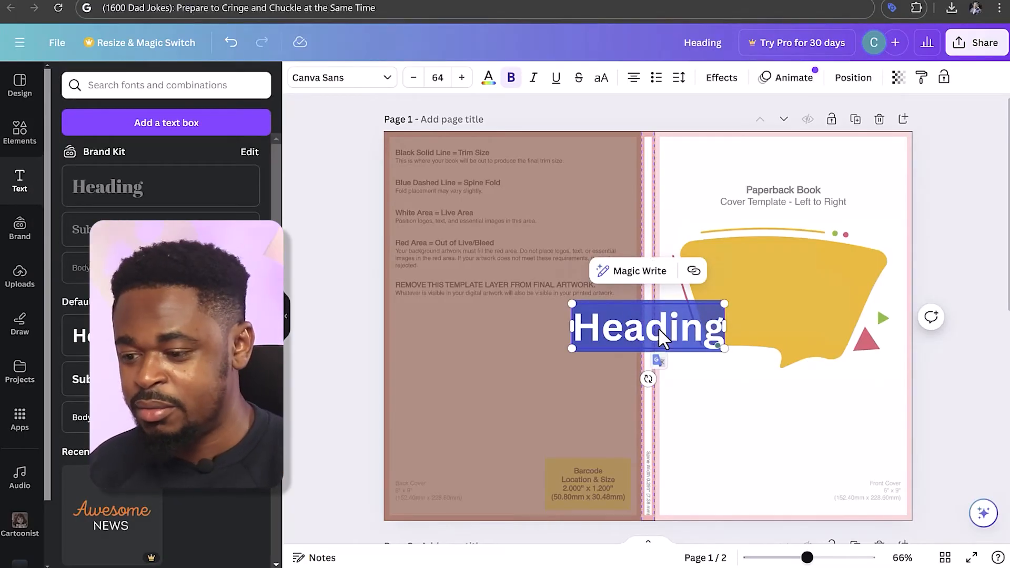
type("The Big Book of Silly Puns")
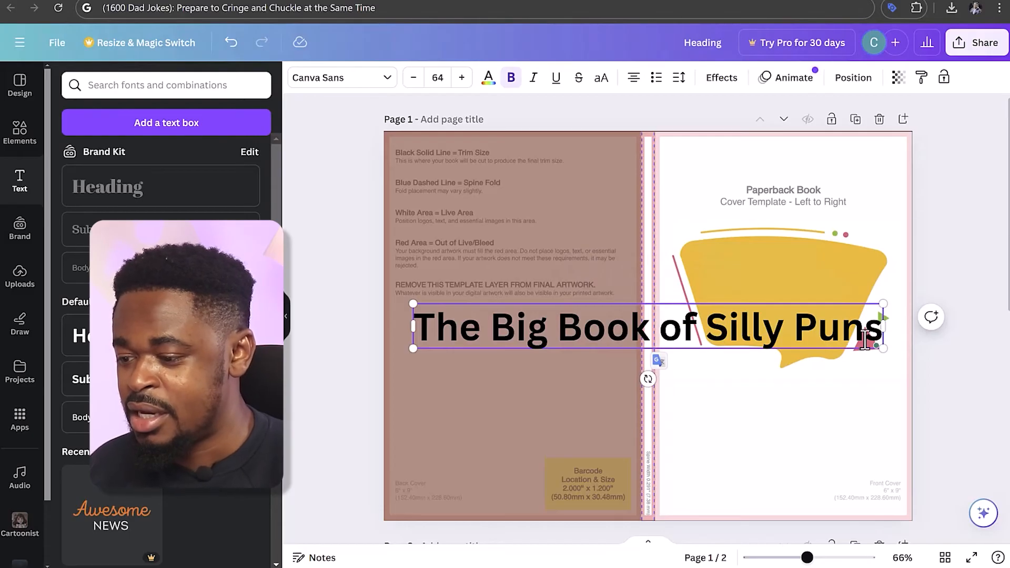
Make the title white in Glacial Indifference, wrap it onto two lines and fit it inside the yellow bubble
key("ctrl+a")
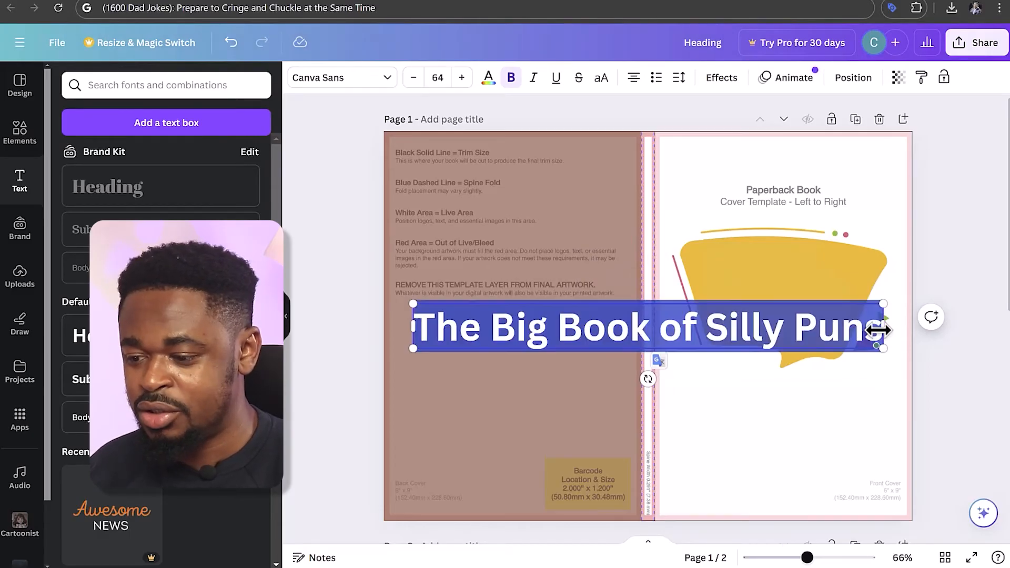
left_click(495, 78)
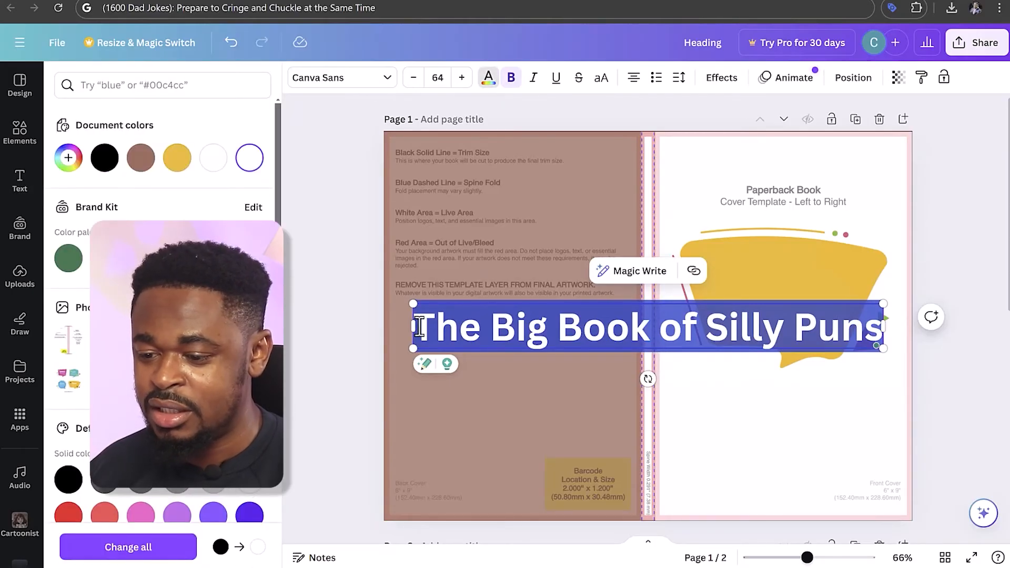
left_click_drag(505, 326, 670, 320)
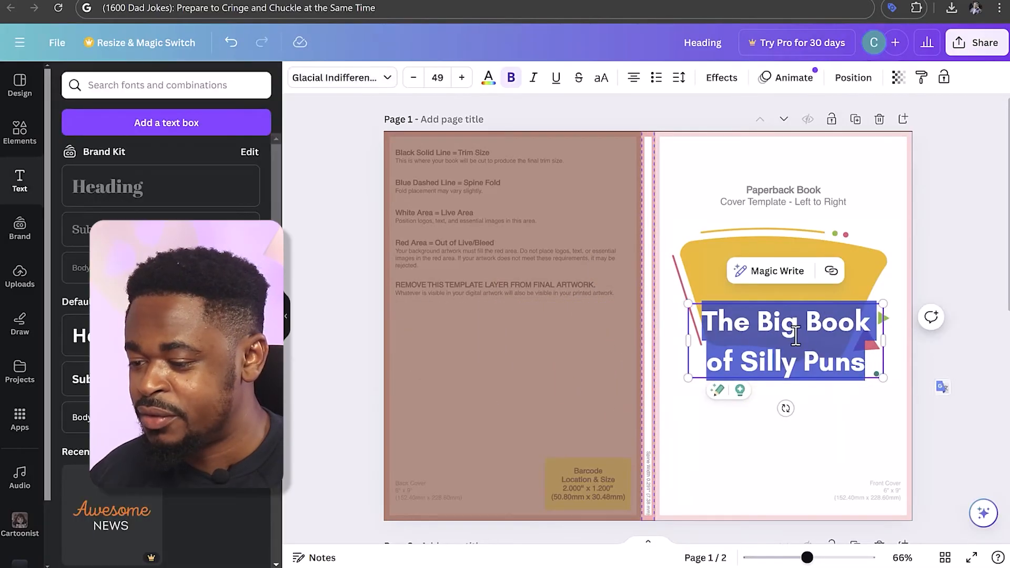
left_click(948, 335)
left_click_drag(813, 330, 804, 267)
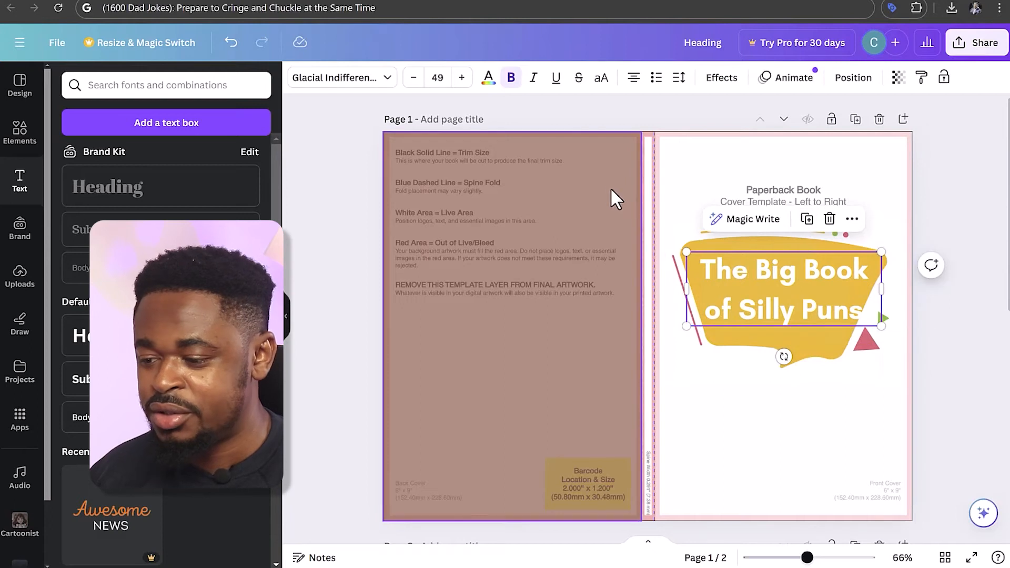
left_click(958, 192)
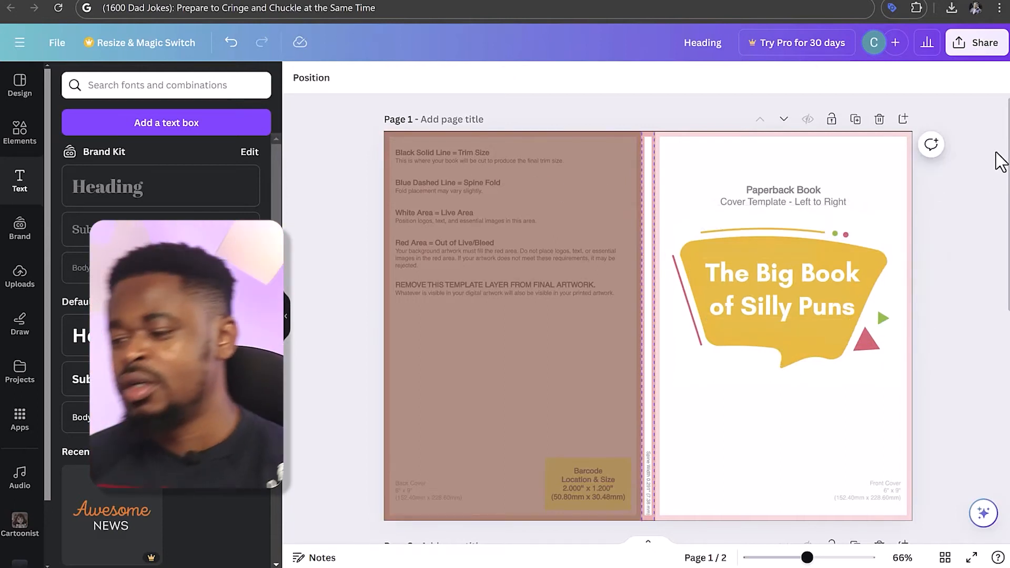
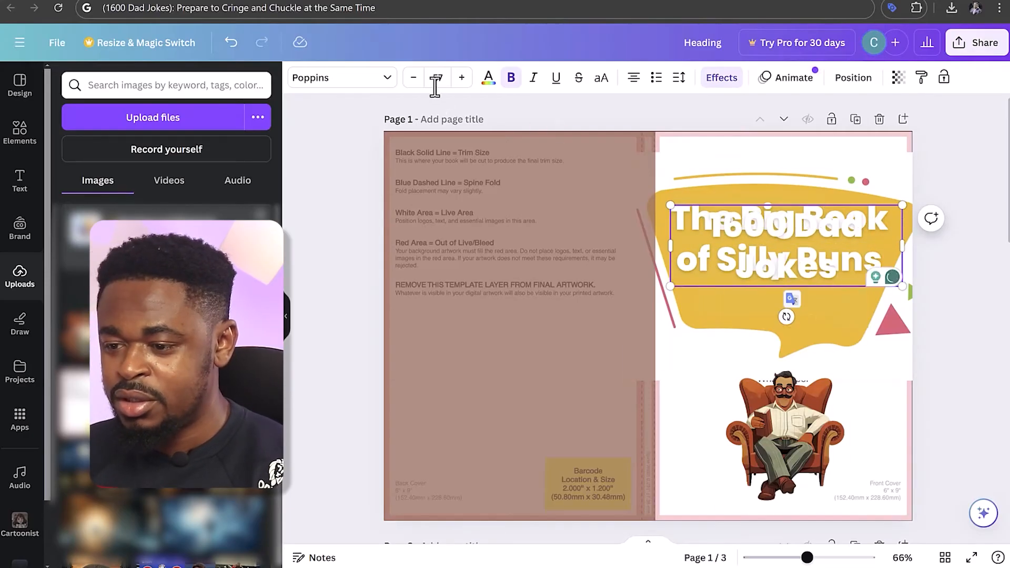
Shrink the "(1,600 Dad Jokes)" line to font size 26 and place it centred under the title inside the yellow bubble
left_click(415, 78)
left_click(415, 78)
left_click(415, 77)
left_click(415, 78)
left_click(415, 78)
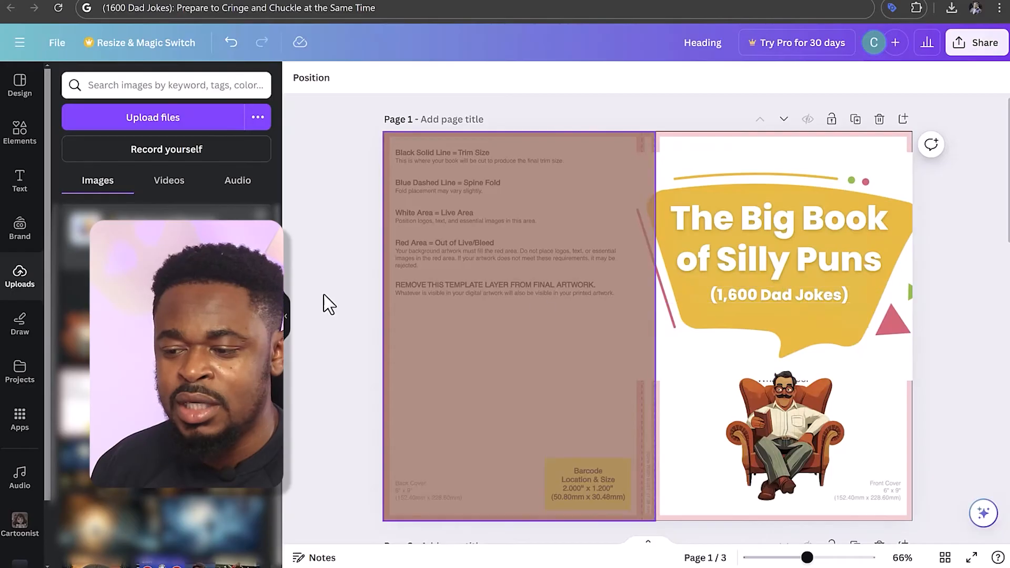
Duplicate the "(1,600 Dad Jokes)" line and replace the copy's text with the copied tagline "Prepare to Cringe and Chuckle at the Same Time"
left_click_drag(177, 8, 421, 16)
key("ctrl+c")
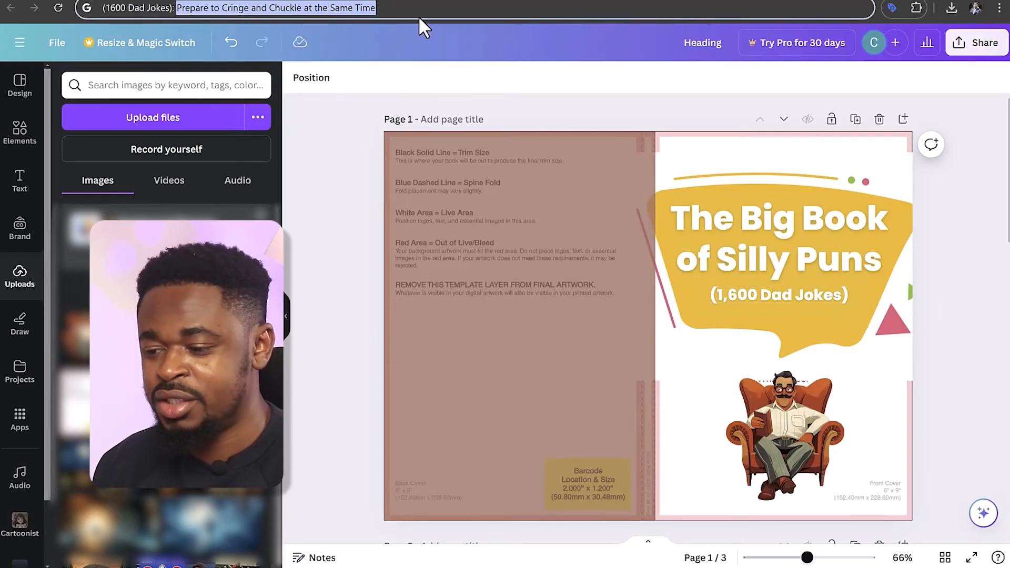
left_click(745, 301)
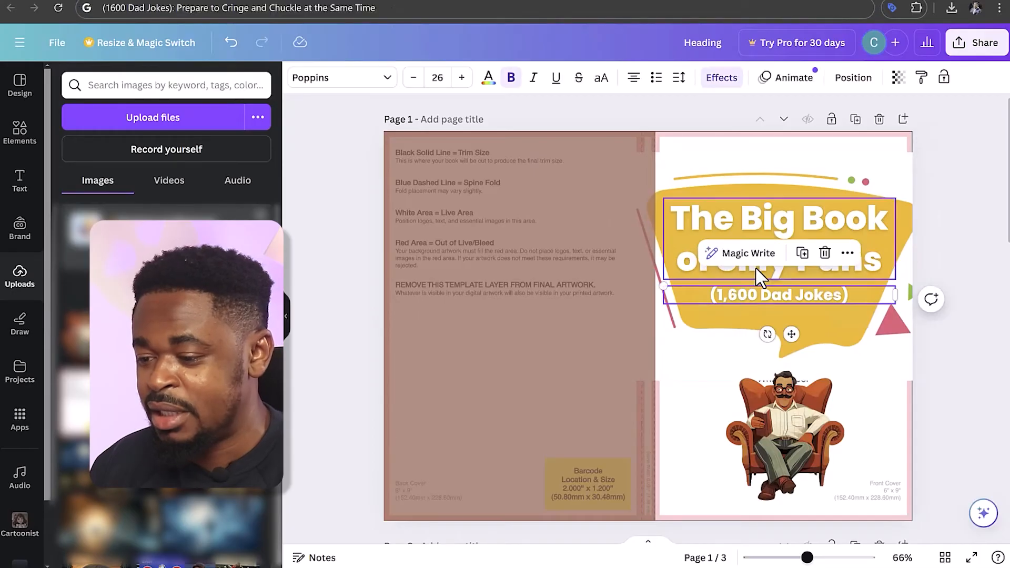
left_click(803, 256)
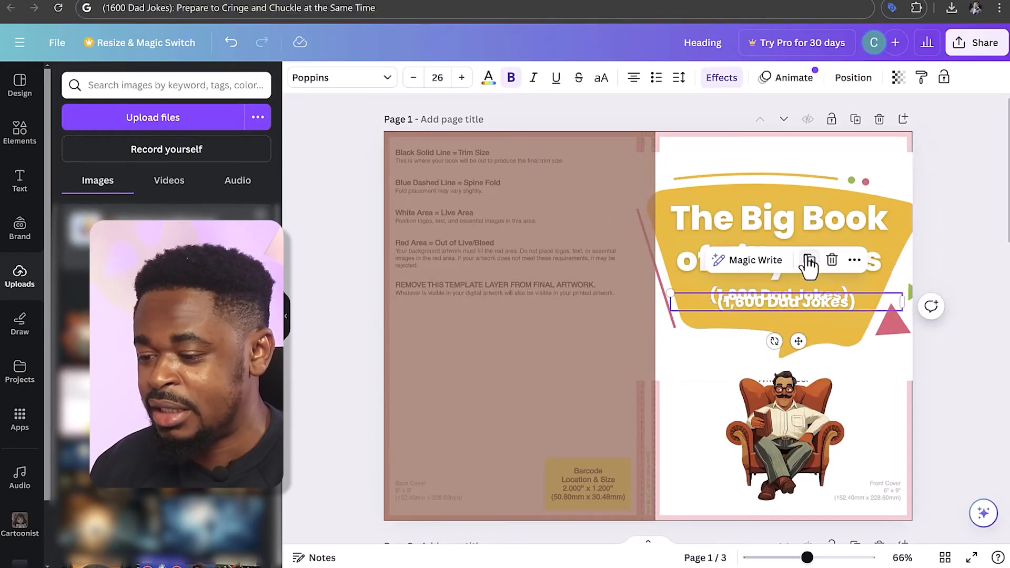
double_click(844, 304)
key("ctrl+v")
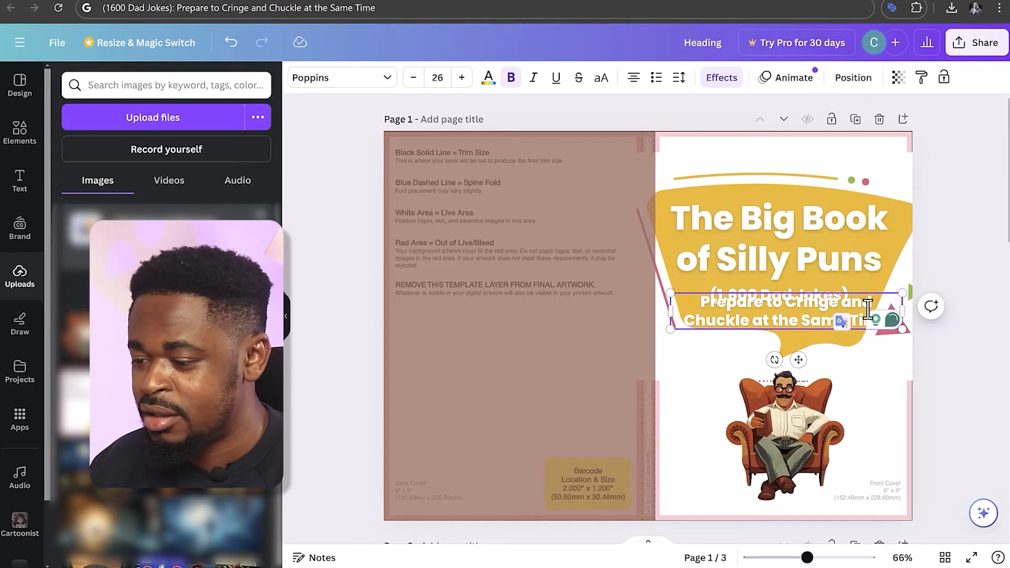
Set the tagline's font size to 15 and move it just below the yellow bubble
left_click(412, 79)
left_click(412, 79)
left_click(412, 78)
left_click(412, 79)
left_click(412, 79)
left_click(411, 79)
left_click(413, 79)
left_click(413, 79)
left_click(413, 79)
left_click(413, 79)
left_click(413, 79)
left_click_drag(792, 348, 823, 392)
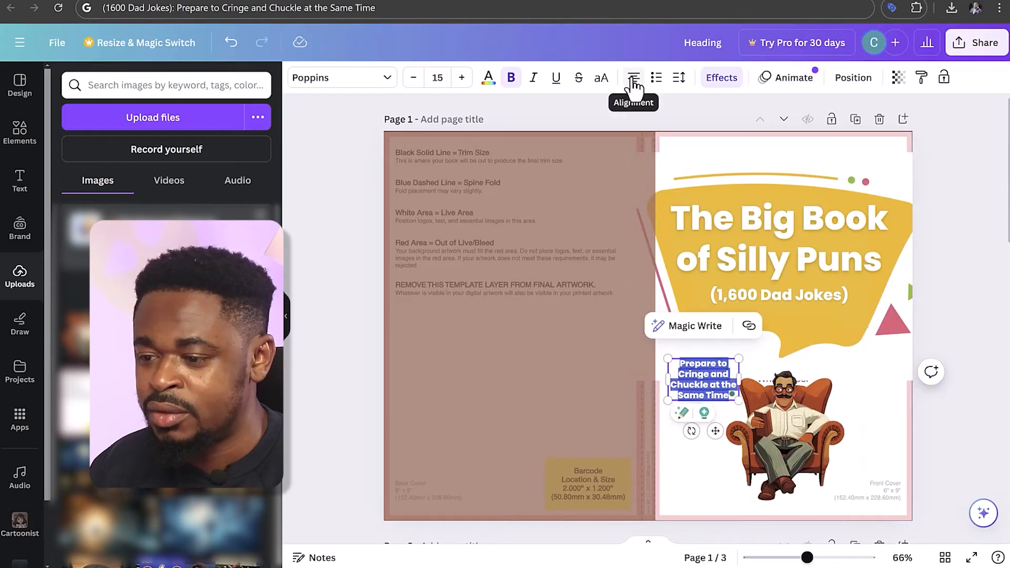
Left-align the tagline, wrapped in a narrow box beside the seated man, and colour it black
left_click(633, 82)
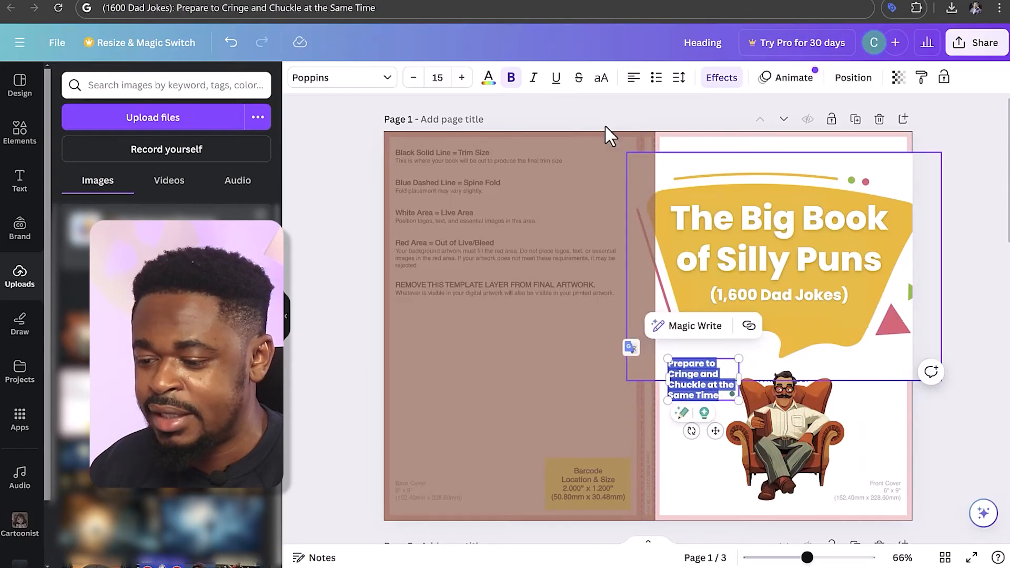
left_click(488, 79)
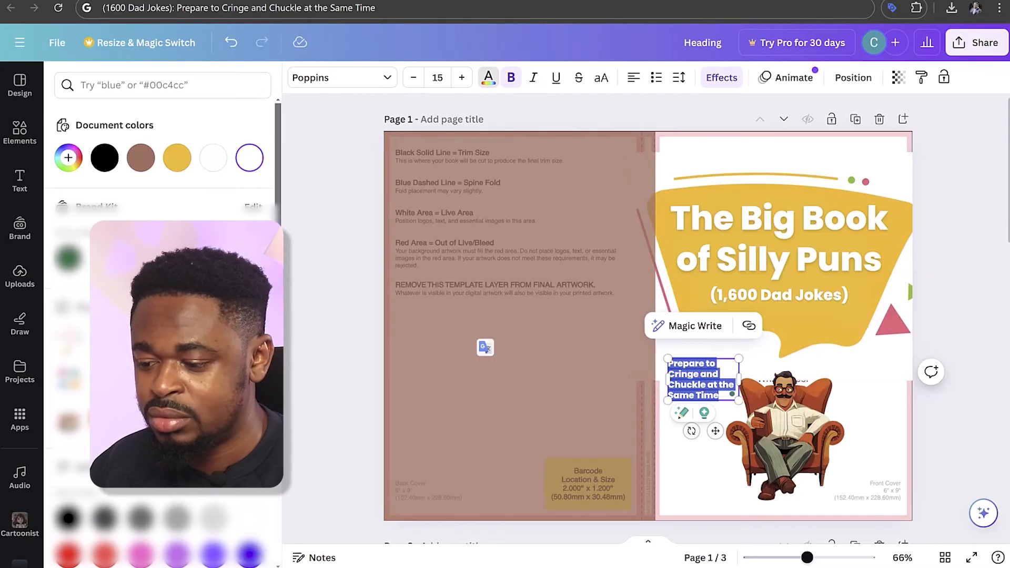
left_click(109, 164)
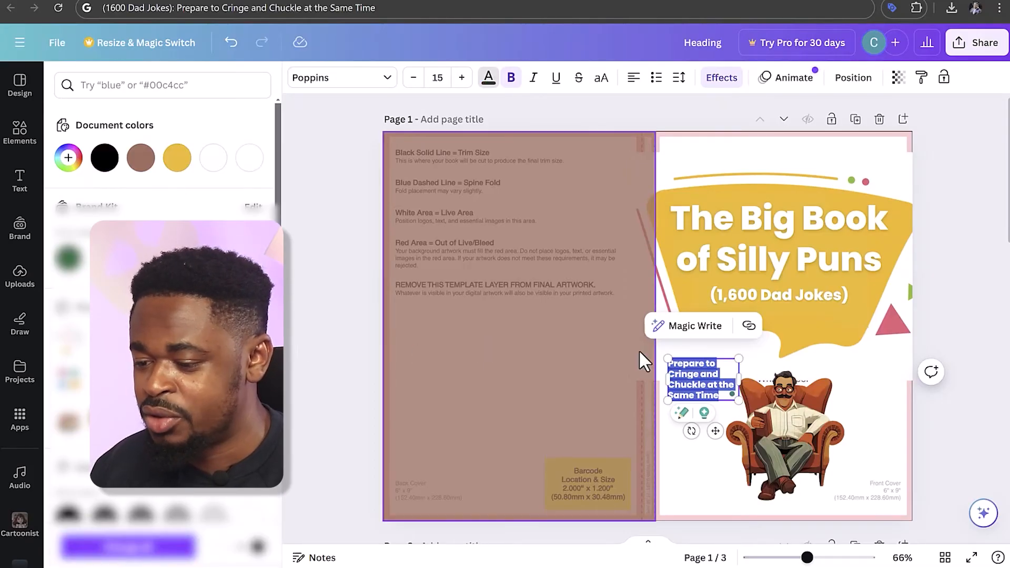
Try enlarging the tagline to font size 22 and shifting it and the seated man to fit side by side
left_click(461, 79)
left_click(462, 79)
left_click(462, 79)
left_click(462, 79)
left_click(462, 79)
left_click(462, 79)
left_click(462, 79)
left_click(759, 415)
left_click(740, 413)
left_click_drag(740, 413, 767, 414)
left_click_drag(678, 394, 674, 417)
Centre the tagline on one line at font size 15 below the bubble and move the seated man back underneath it
left_click(980, 340)
double_click(863, 405)
left_click(633, 77)
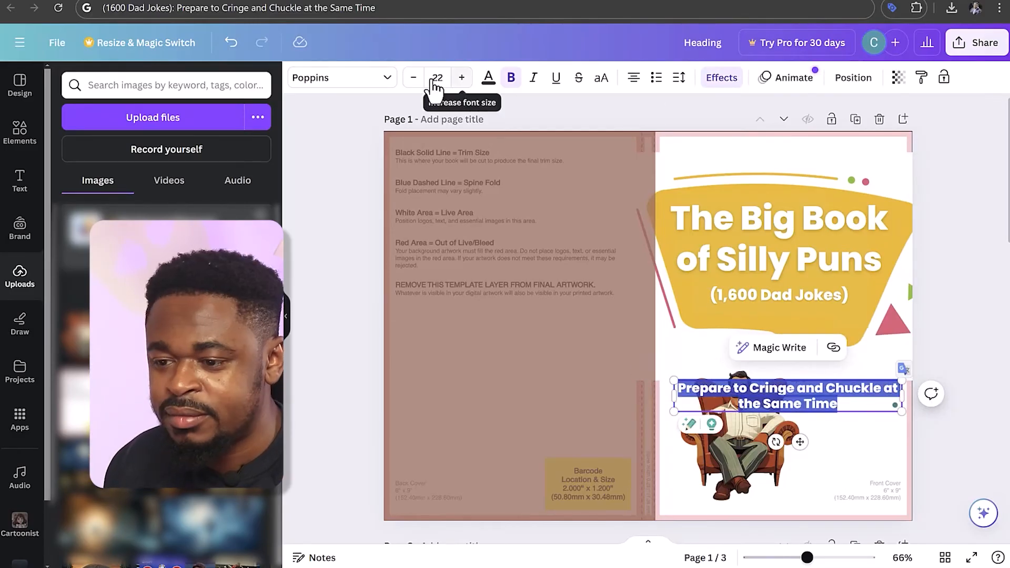
left_click(413, 77)
left_click(413, 77)
left_click(413, 77)
left_click(413, 77)
left_click(413, 78)
left_click(413, 77)
left_click(414, 78)
left_click_drag(800, 420, 794, 397)
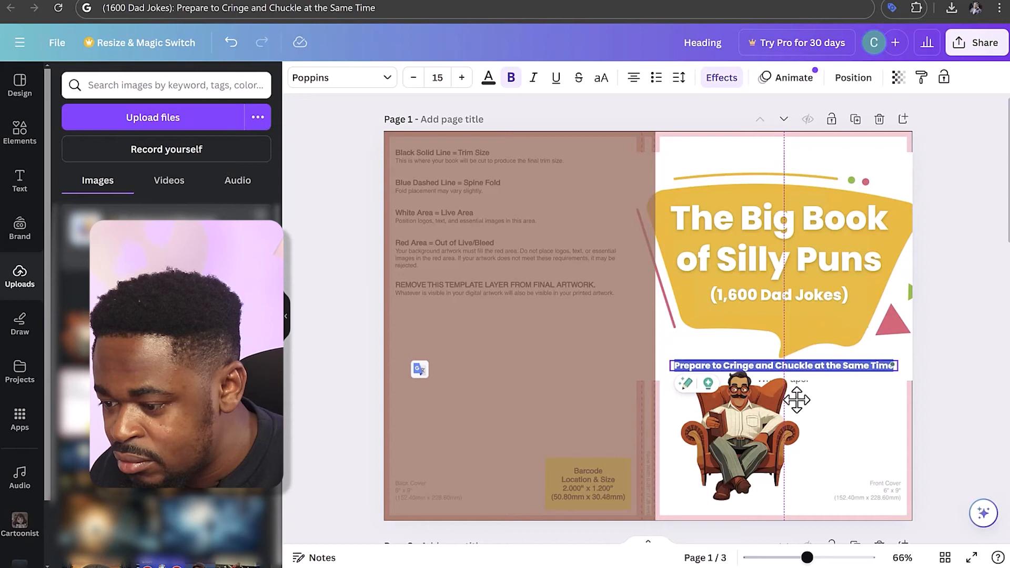
left_click(834, 401)
left_click_drag(750, 426, 792, 426)
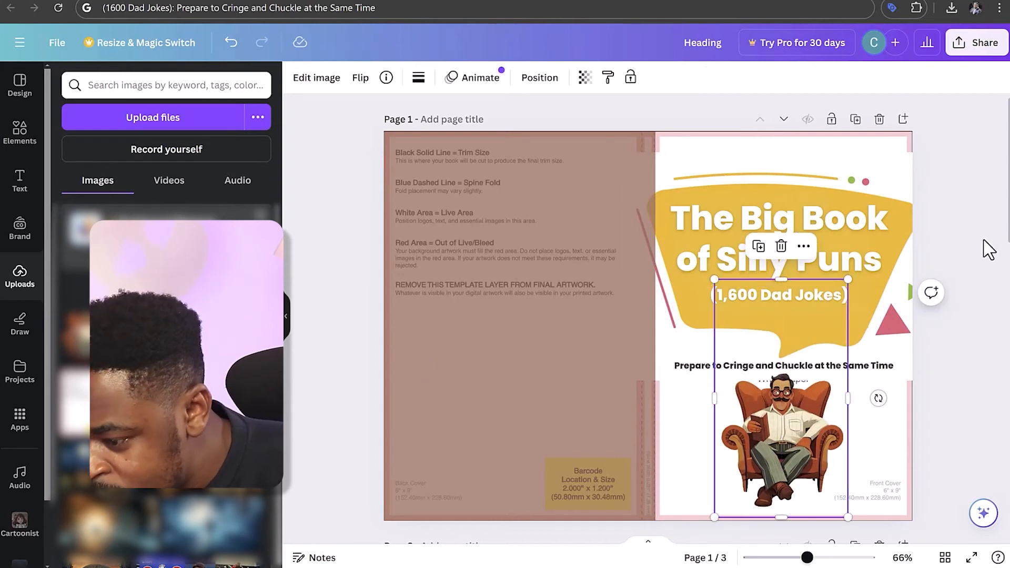
Remove the text effect from the black tagline
left_click(784, 365)
left_click(721, 77)
left_click(721, 77)
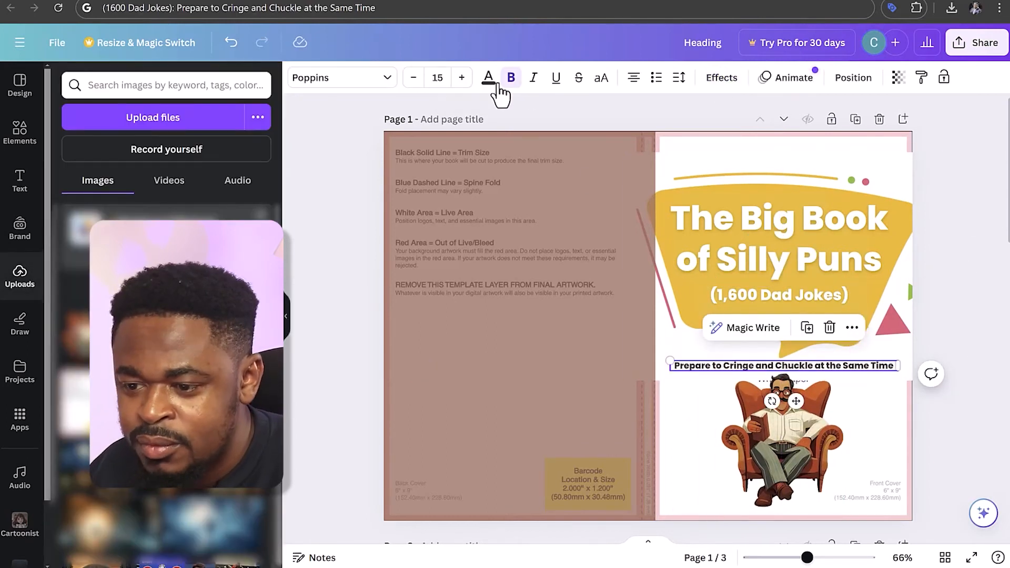
Apply a lighter Poppins weight to the tagline and to the "(1,600 Dad Jokes)" line
left_click(342, 77)
left_click(158, 412)
left_click(779, 294)
left_click(343, 81)
left_click(158, 411)
left_click(336, 394)
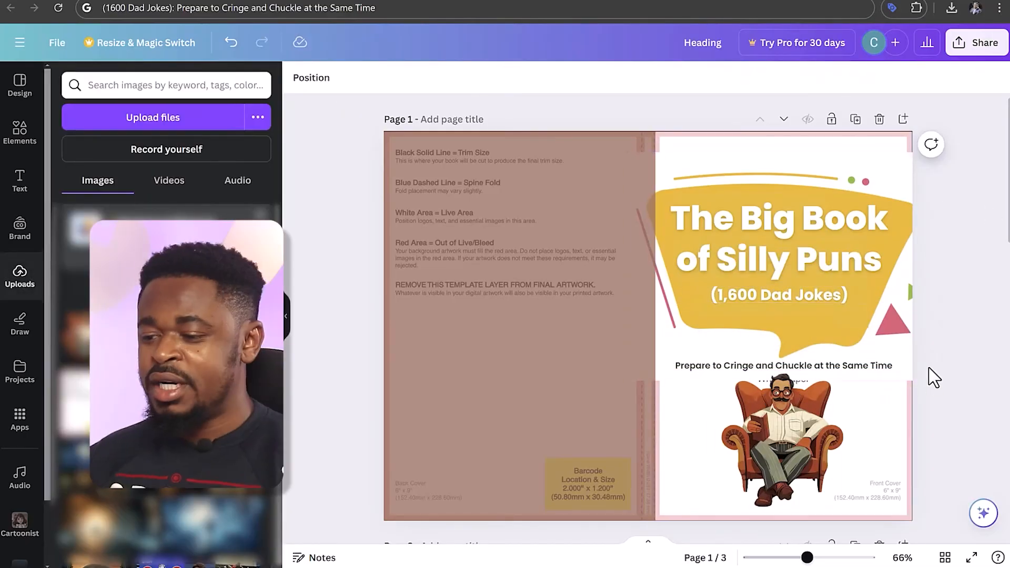
Try the tagline at font size 16
left_click(826, 368)
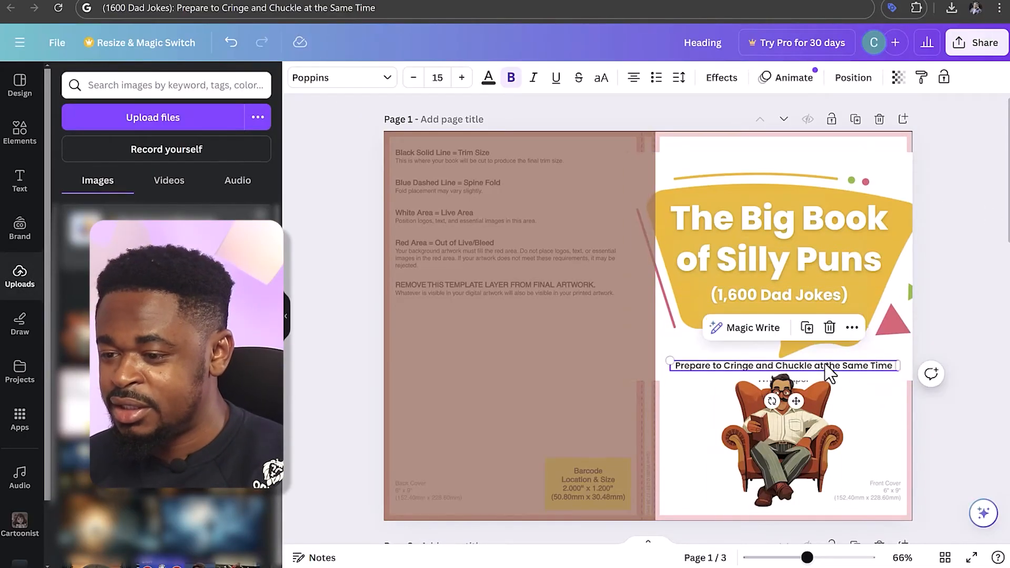
left_click(461, 77)
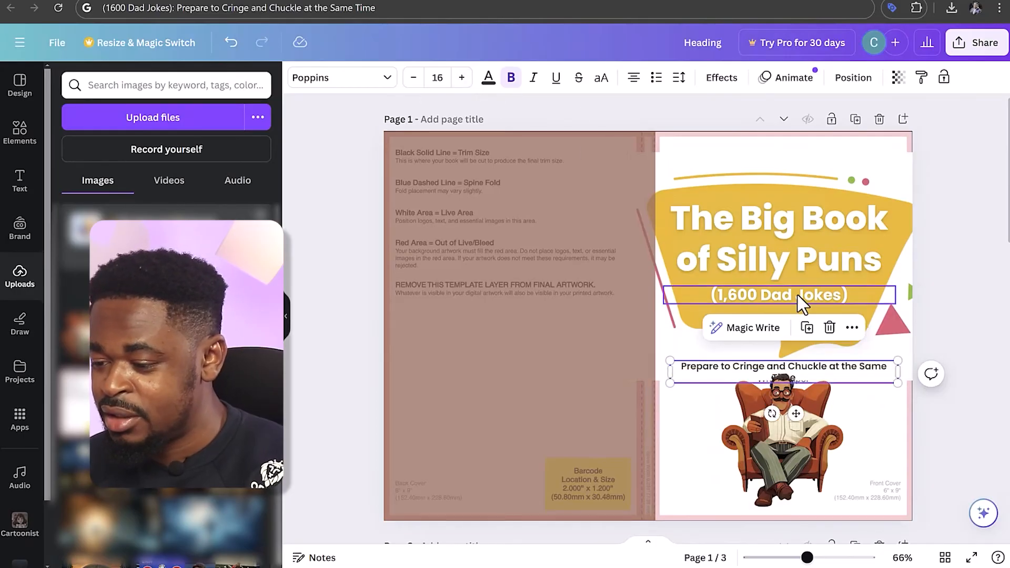
Set the transparency value of the white front-cover rectangle to 100 so that it hides the template beneath
left_click(836, 225)
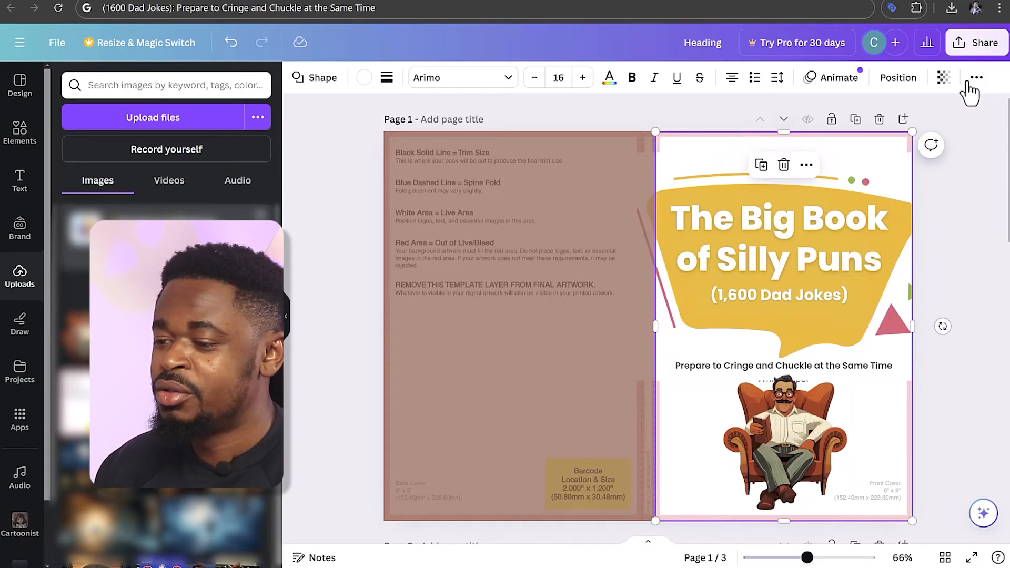
left_click(947, 88)
left_click_drag(861, 132, 1004, 134)
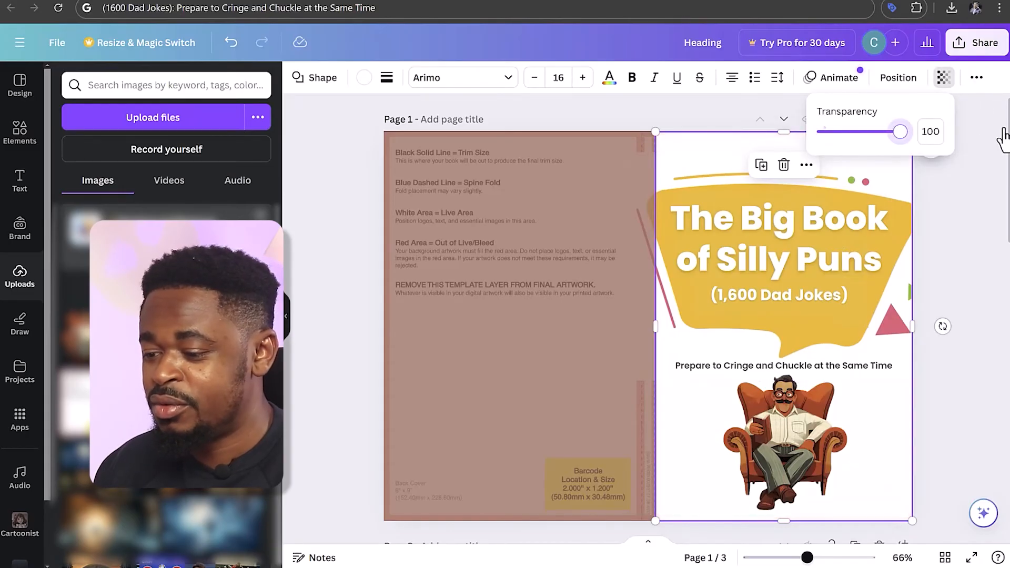
left_click(964, 257)
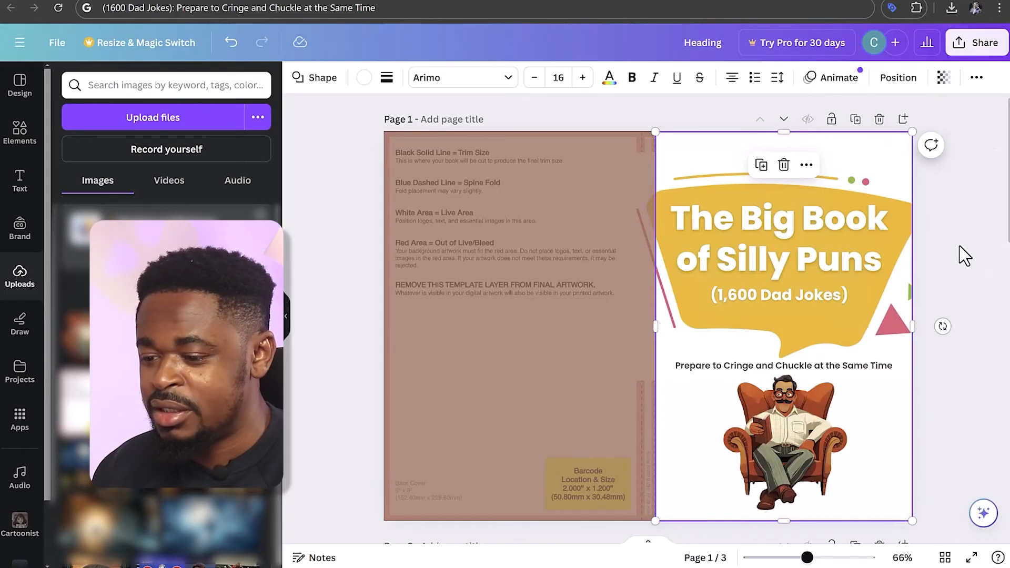
left_click(964, 257)
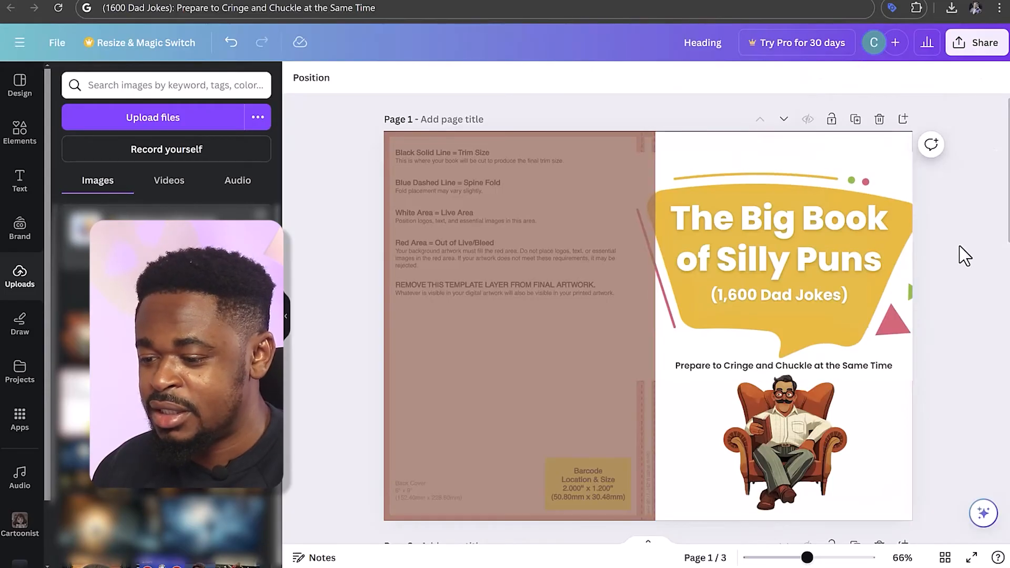
Duplicate the tagline and move the copy across to the spine area
left_click(742, 369)
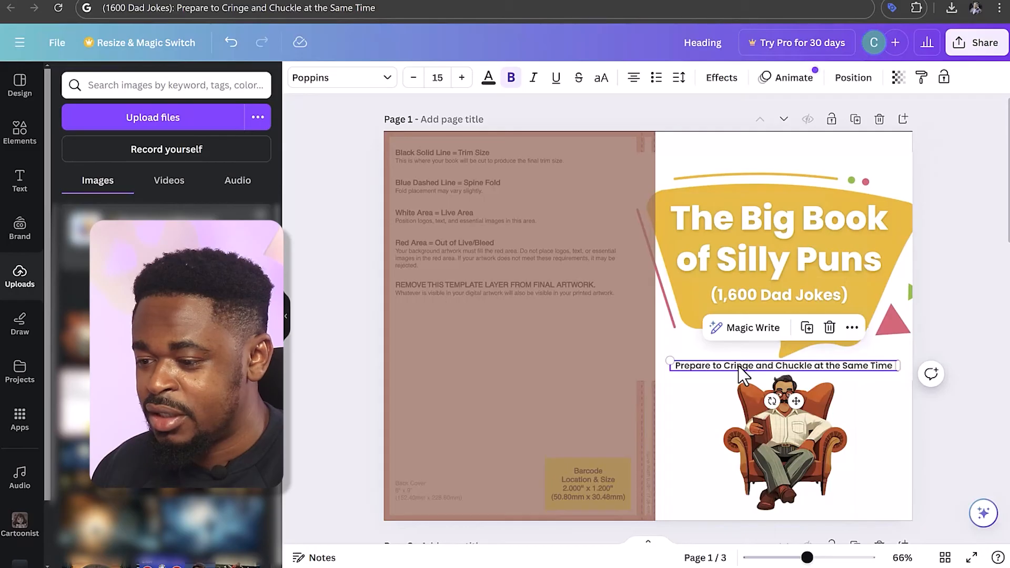
left_click(806, 327)
left_click_drag(760, 376, 611, 399)
Insert "The Big Book of Silly Puns (1,600) Dad Jokes:" in front of the copied tagline's text
double_click(612, 400)
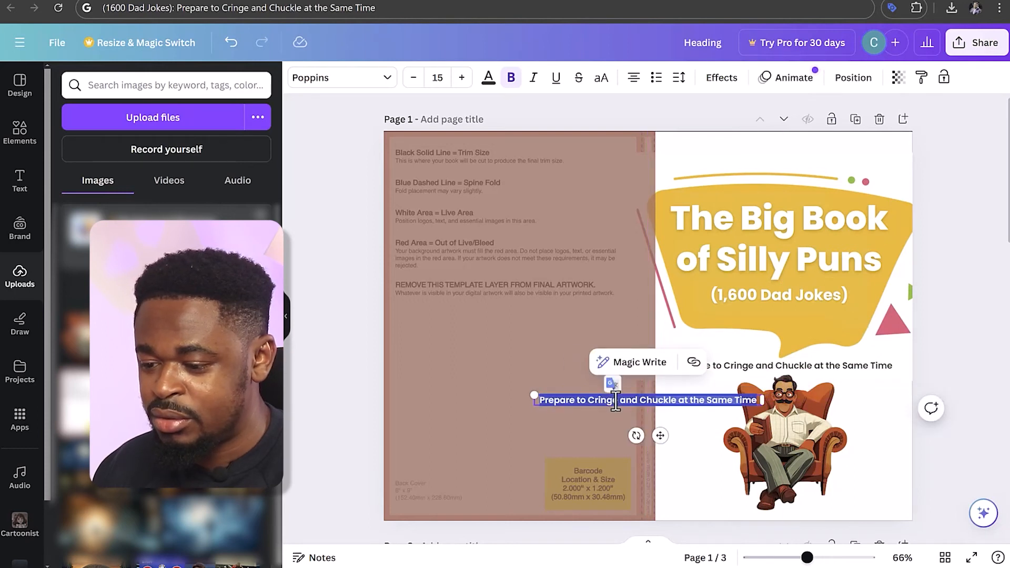
key("Left")
type("The Big Book of Silly Puns (")
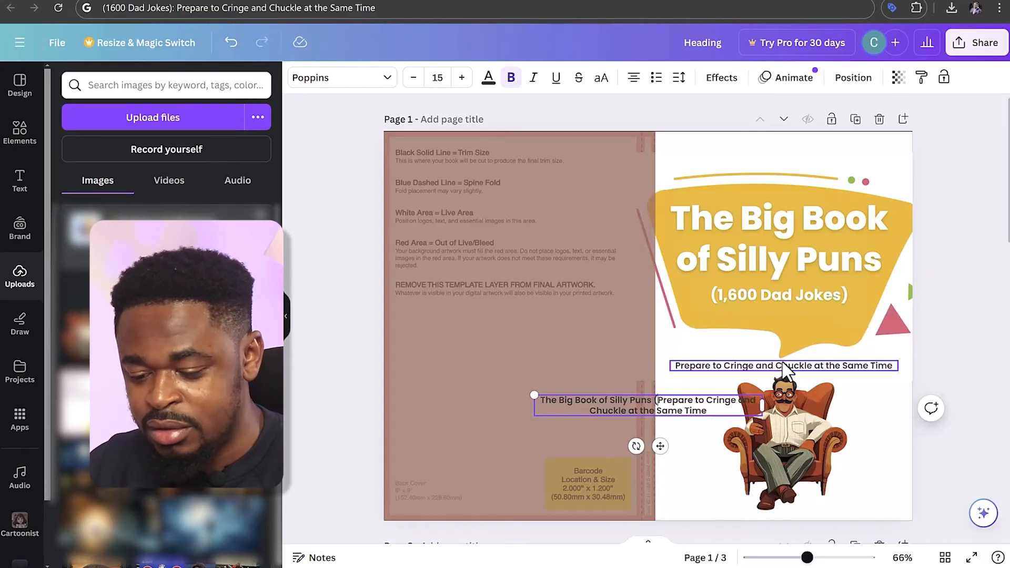
type("1,600")
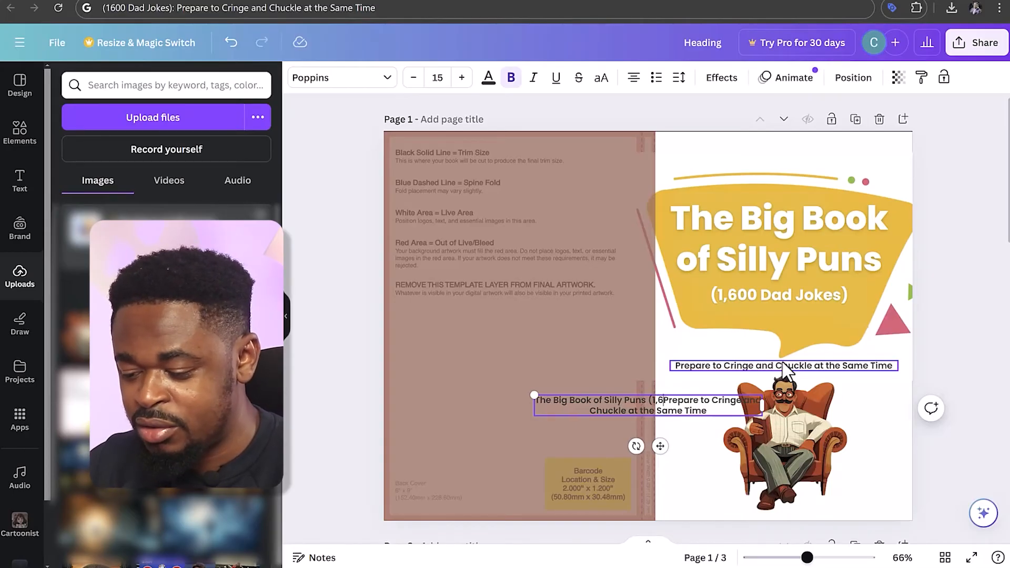
type(")")
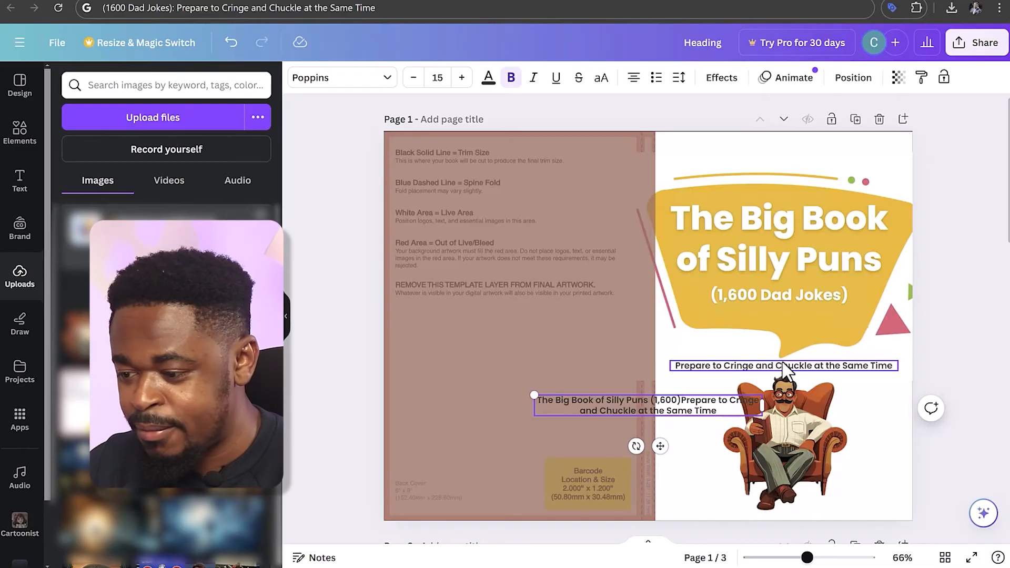
type(" Dad Jok")
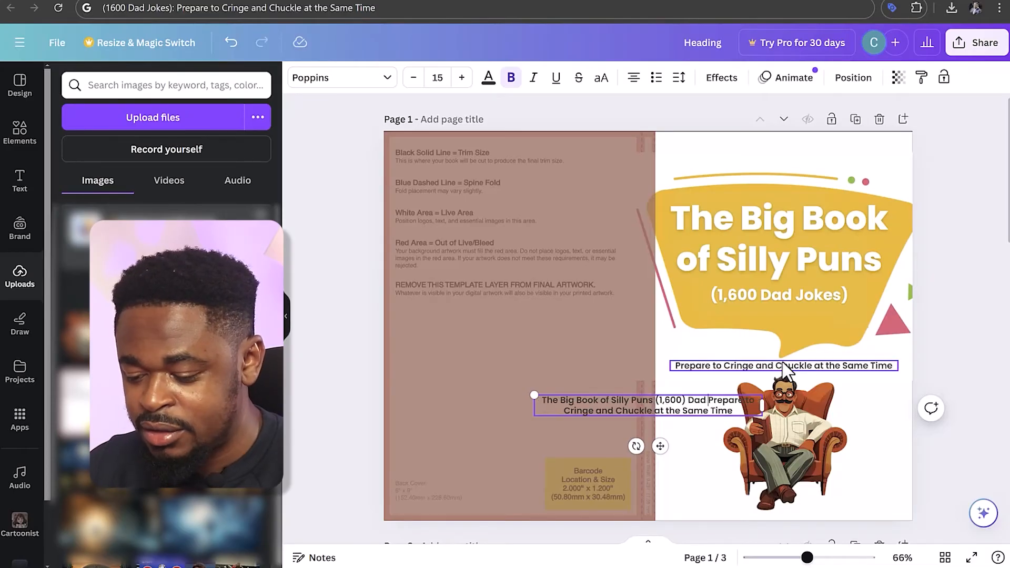
type("es")
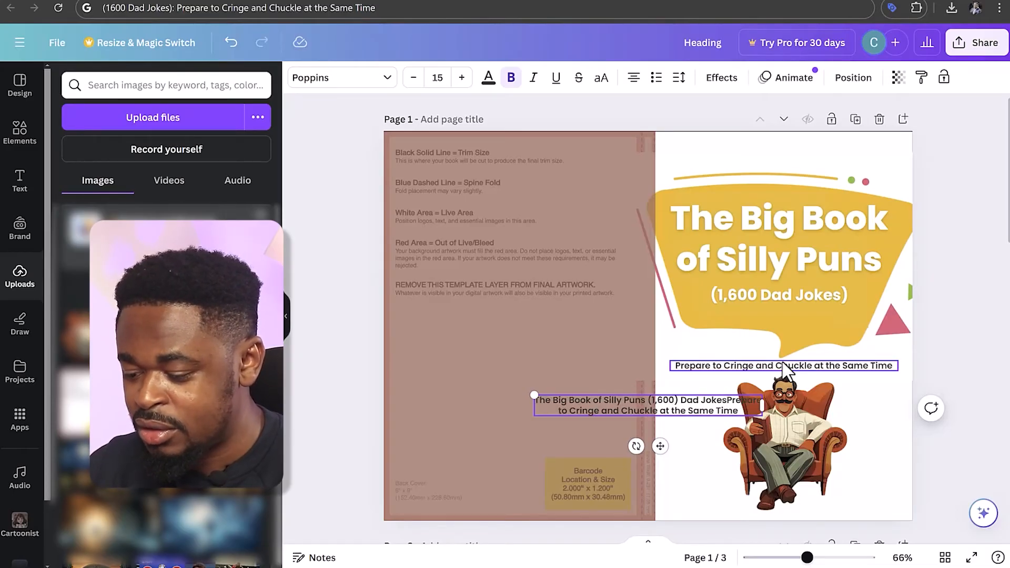
type(":")
key("Return")
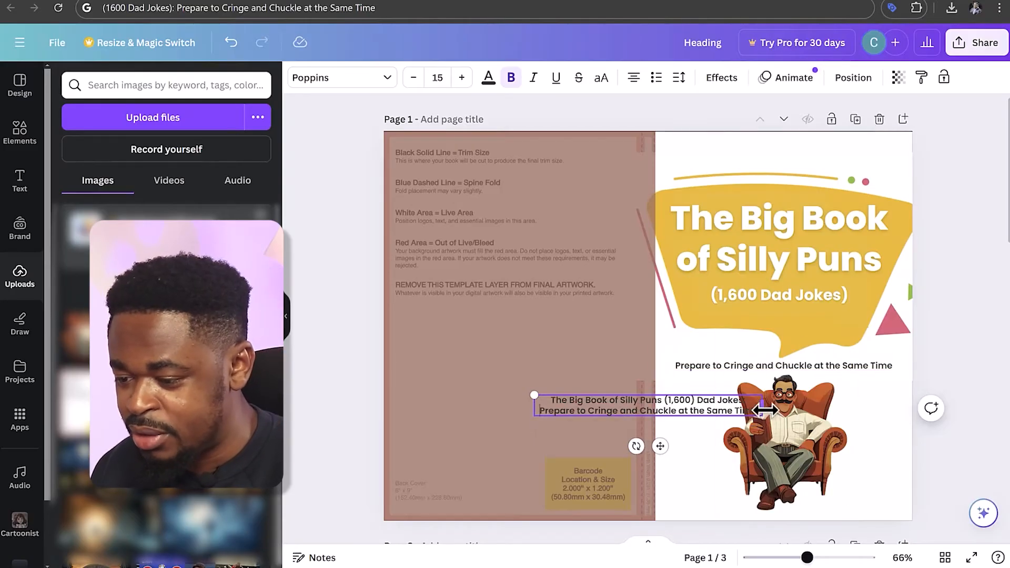
Widen the spine text box, rotate it to about -88°, reduce its font size to 10 and place it along the spine
left_click_drag(870, 397, 887, 405)
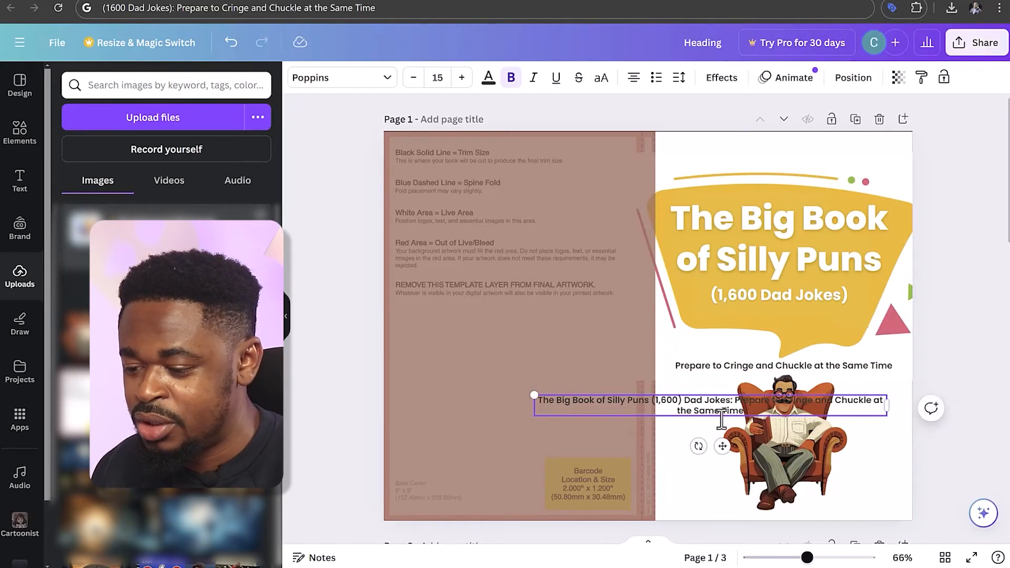
left_click_drag(697, 446, 780, 421)
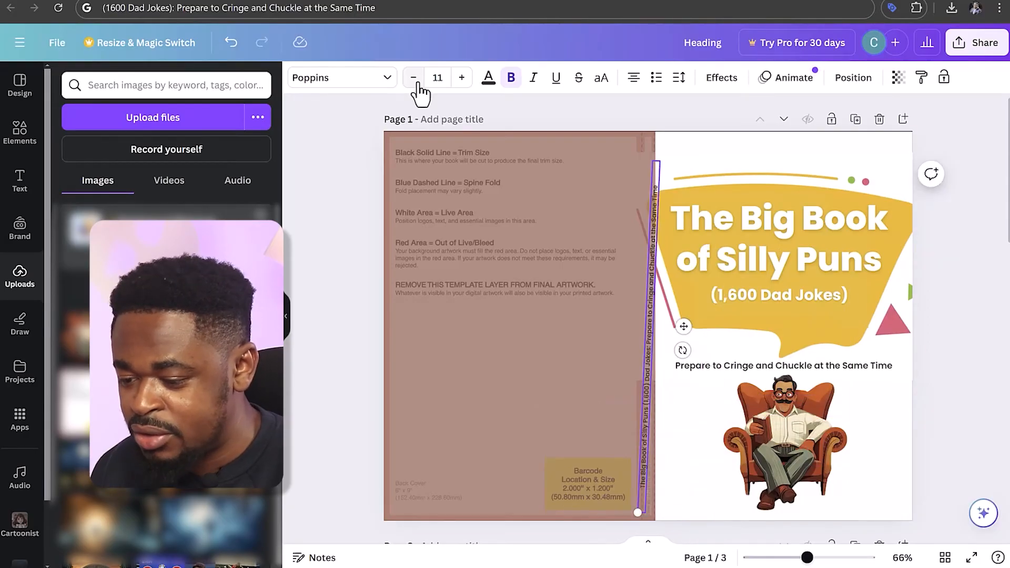
left_click(417, 82)
Set the transparency value of the brown back-cover rectangle to 49 so that the template's spine guides show through
left_click(575, 269)
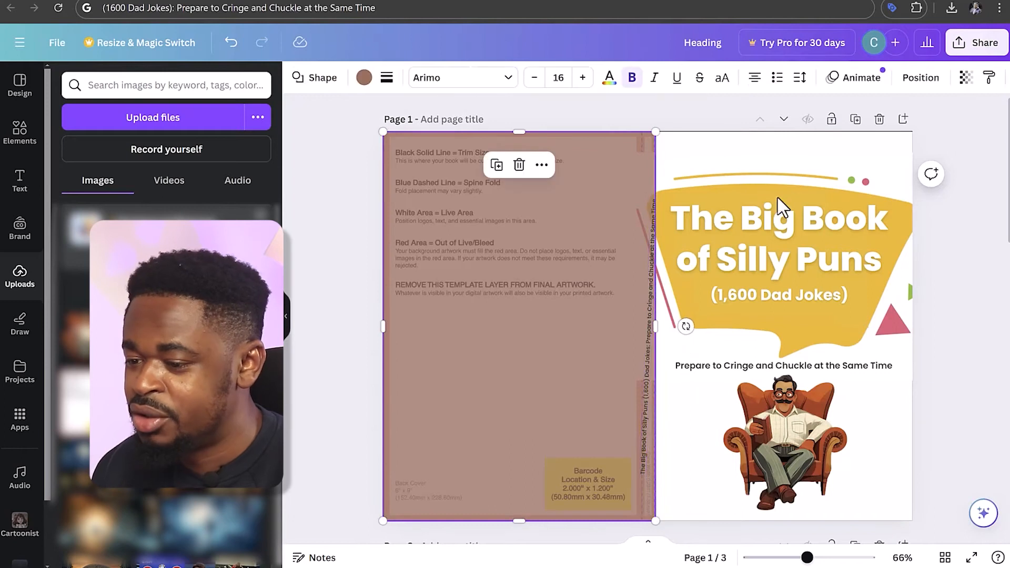
left_click(946, 80)
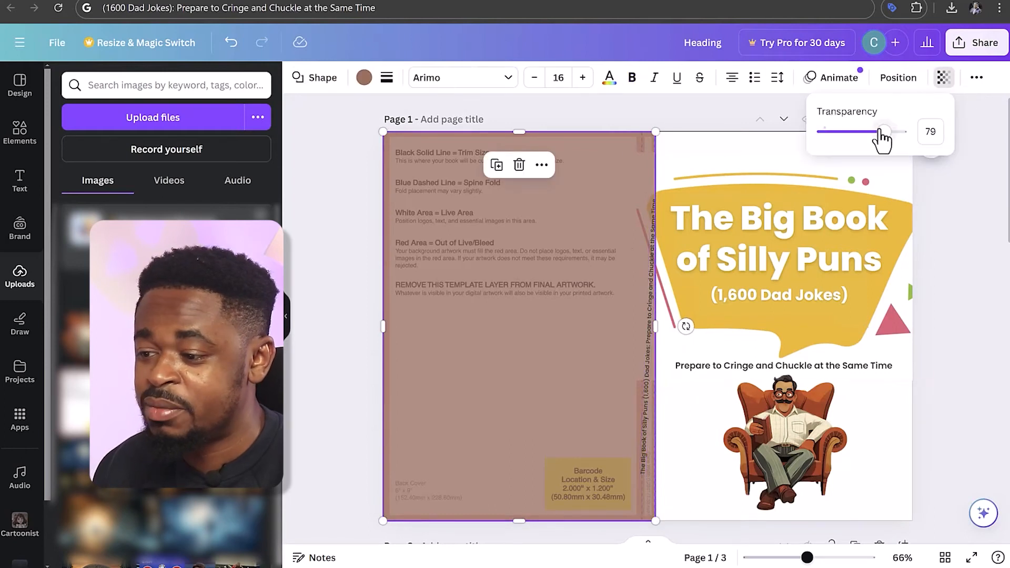
left_click_drag(880, 132, 861, 132)
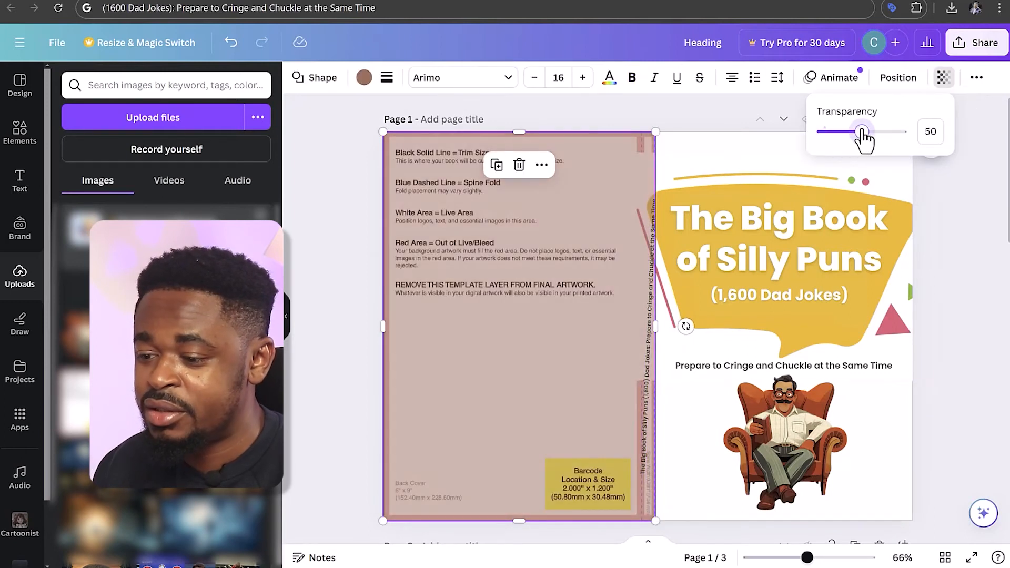
Straighten the spine text to fully vertical between the spine guides and set it to font size 8 without bold
left_click(651, 396)
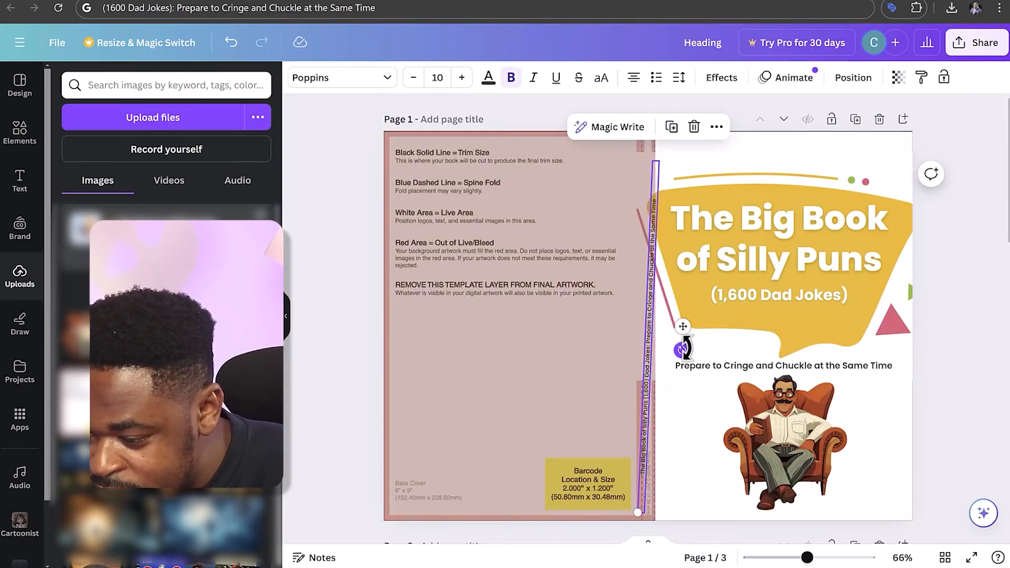
left_click_drag(683, 348, 690, 346)
left_click(413, 78)
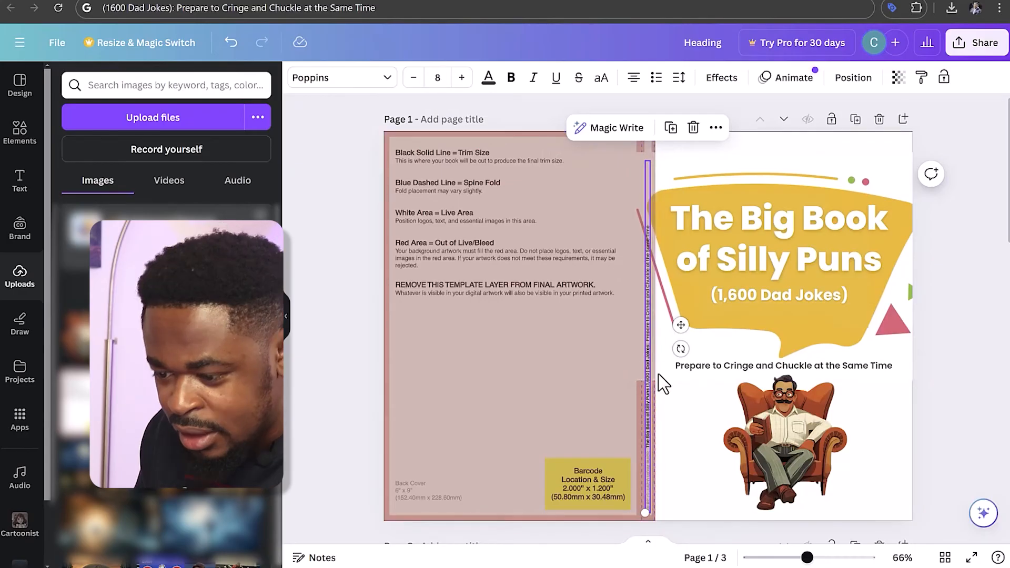
Shift the spine text downward along the spine until its first words sit near the cover's lower edge
left_click_drag(651, 387, 646, 435)
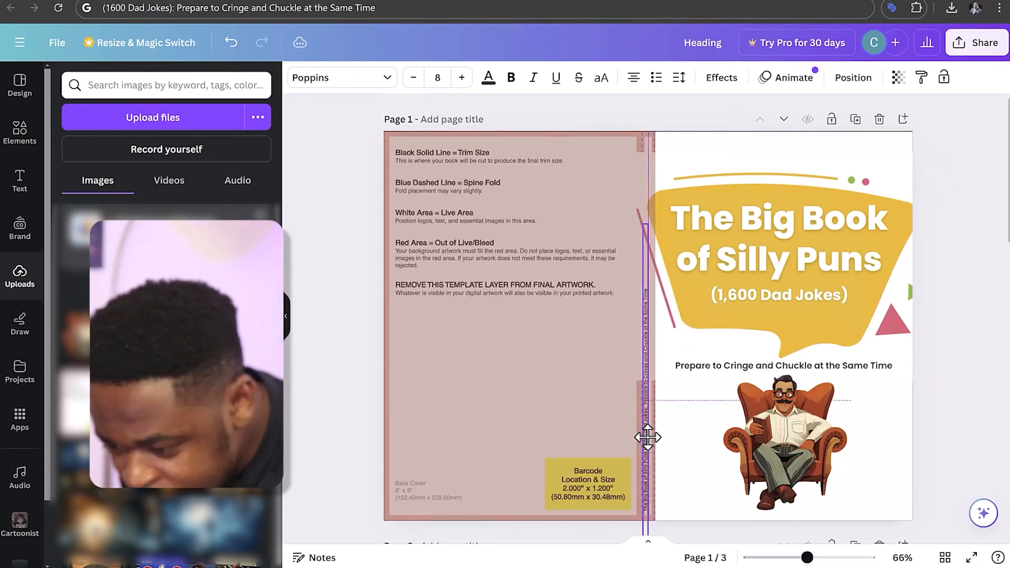
left_click(958, 343)
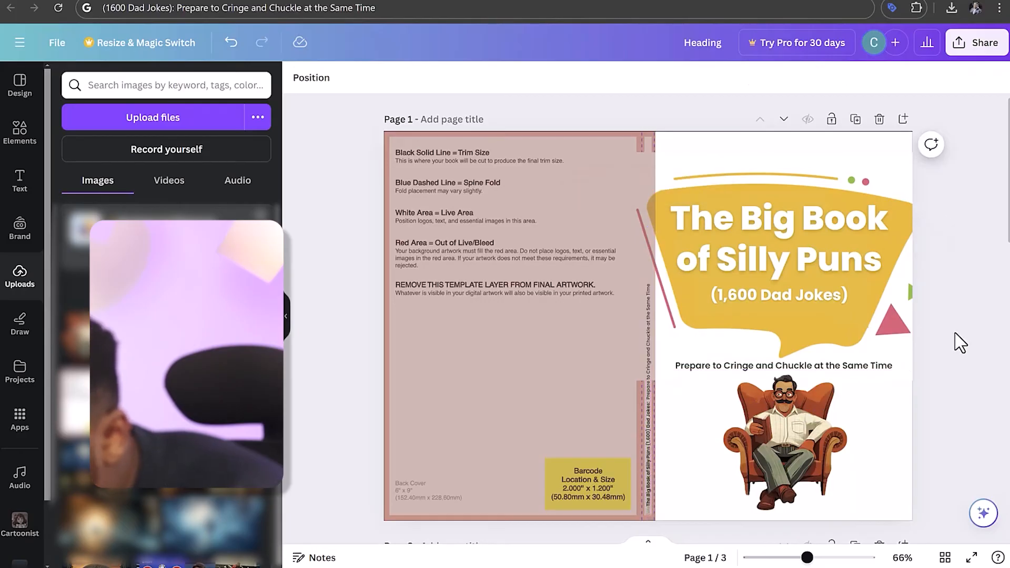
Add a square over the template's barcode area, set its transparency value to 64, and resize it to match the yellow barcode box
left_click(542, 361)
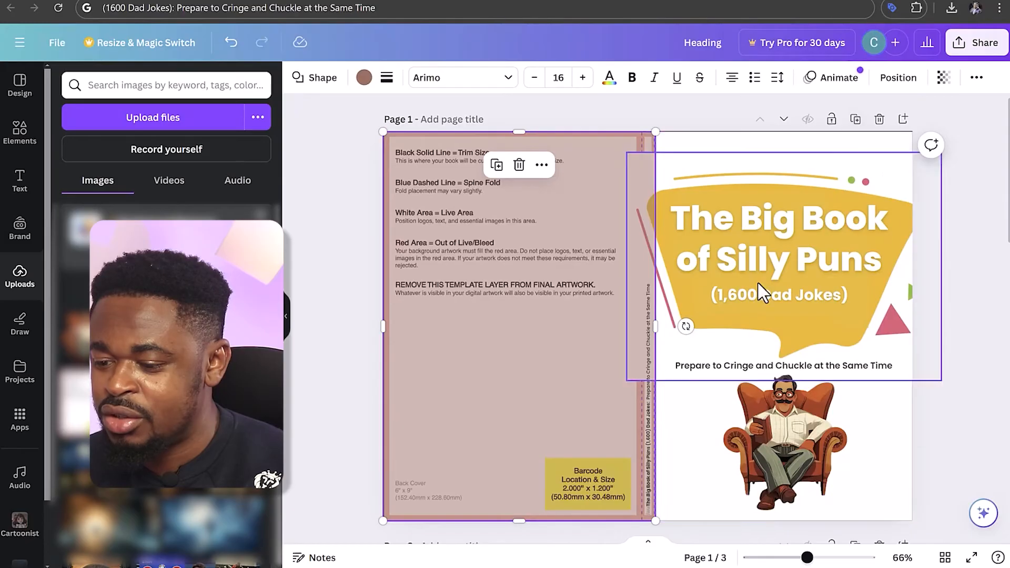
left_click(20, 94)
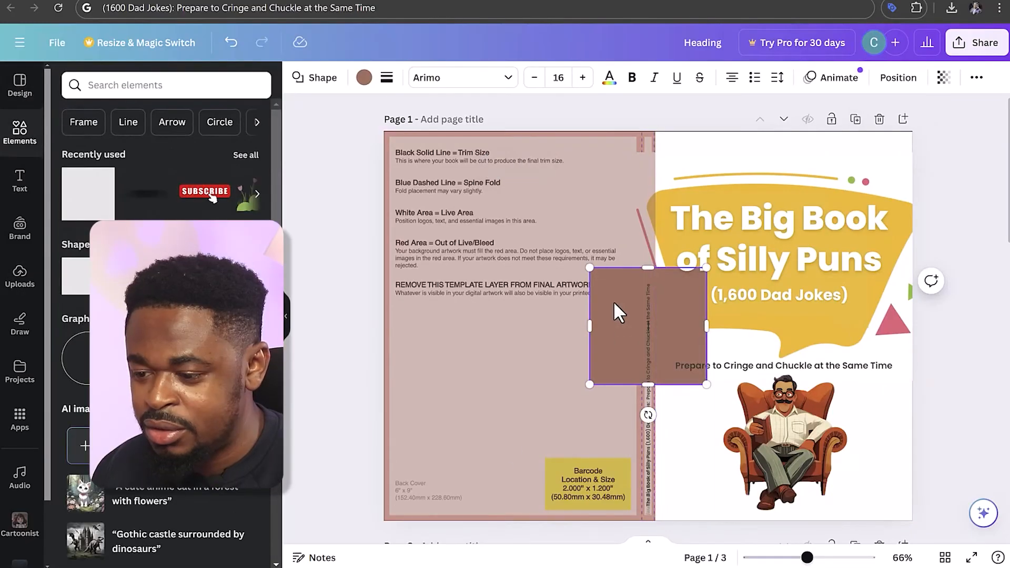
left_click_drag(618, 368, 539, 426)
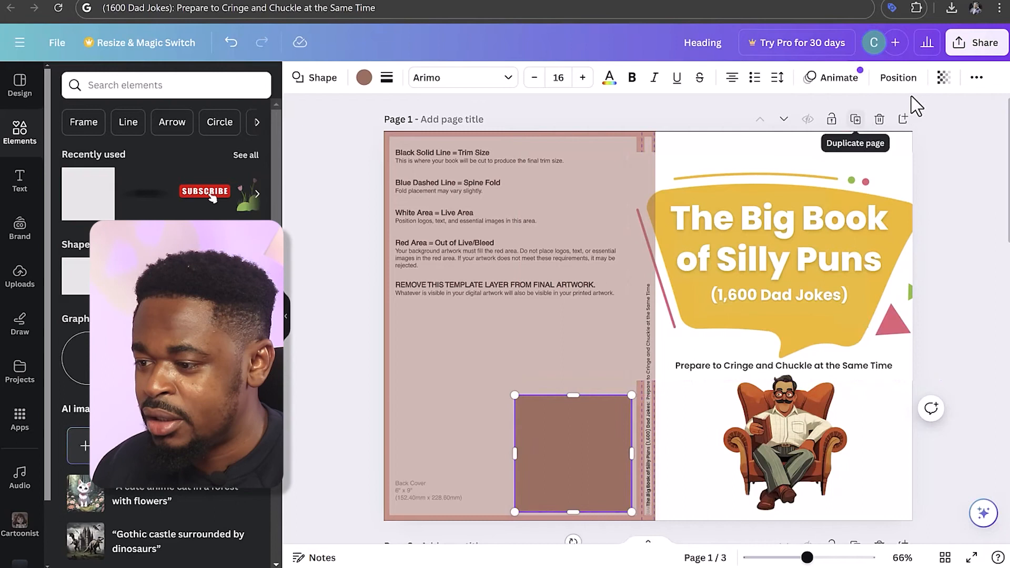
left_click(943, 78)
left_click(871, 135)
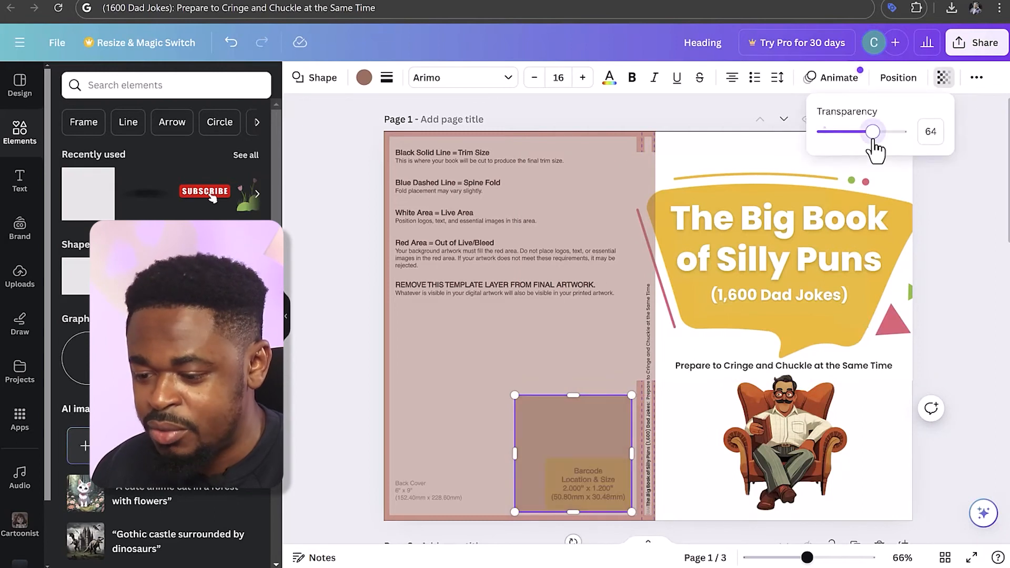
left_click_drag(514, 395, 544, 457)
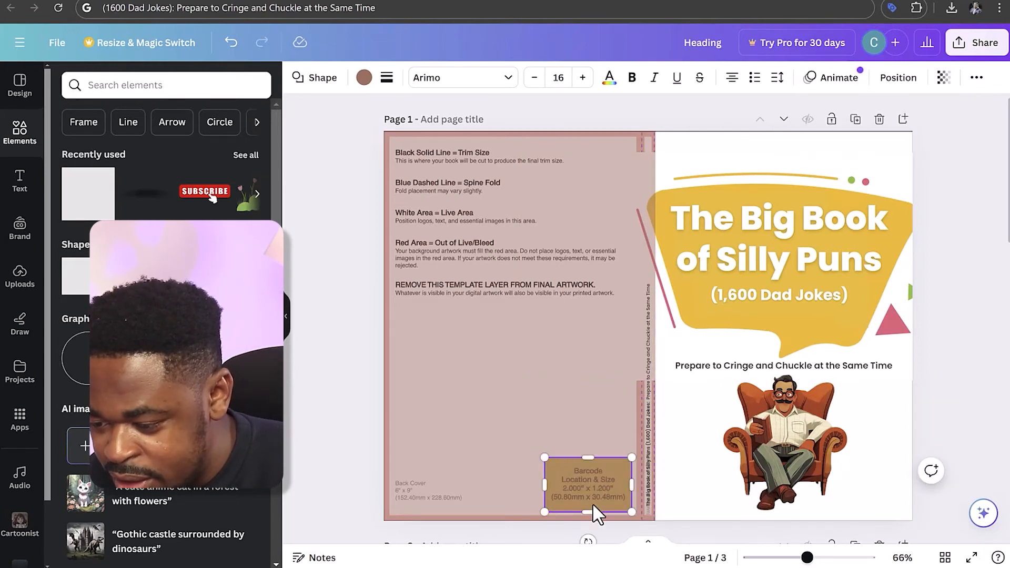
left_click(963, 376)
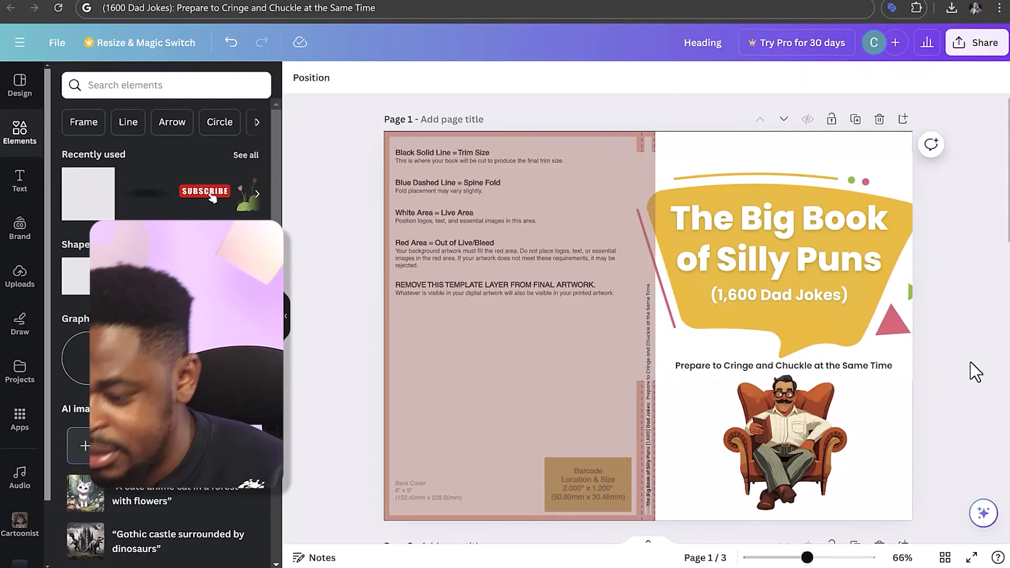
Fill the barcode rectangle with white and set its transparency value to 100
left_click(592, 488)
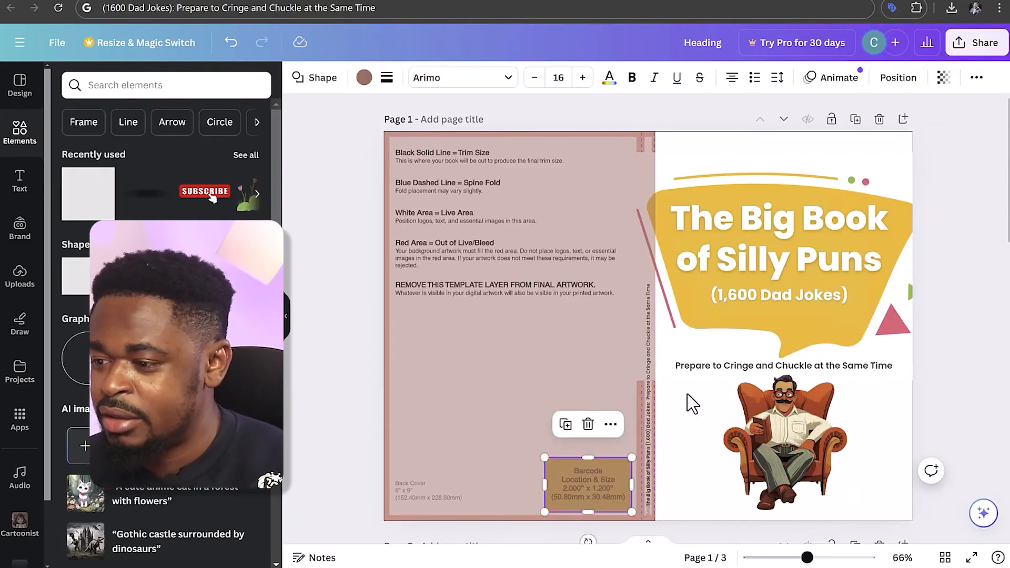
left_click(363, 79)
left_click(944, 77)
left_click_drag(905, 131, 928, 133)
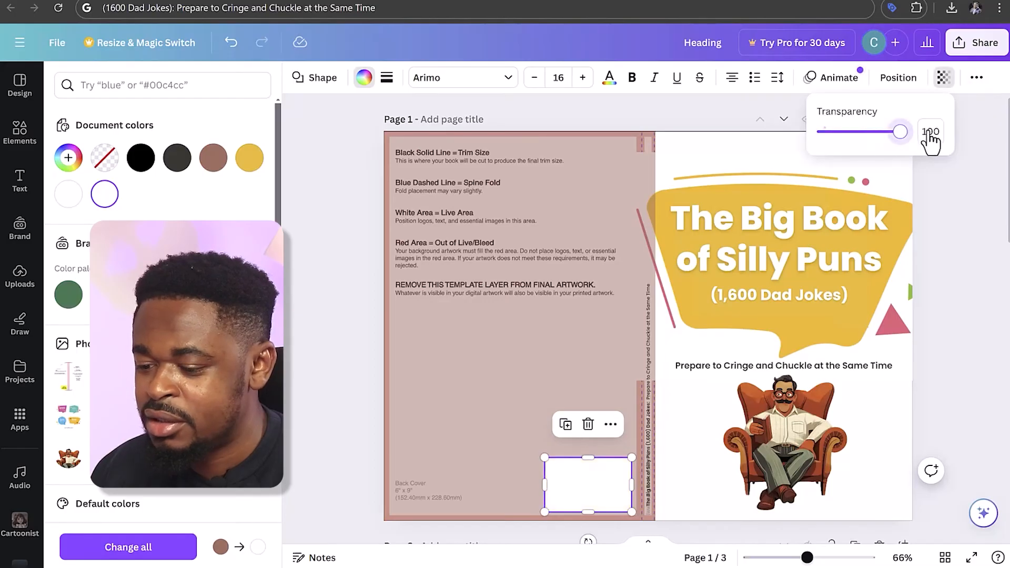
left_click(981, 172)
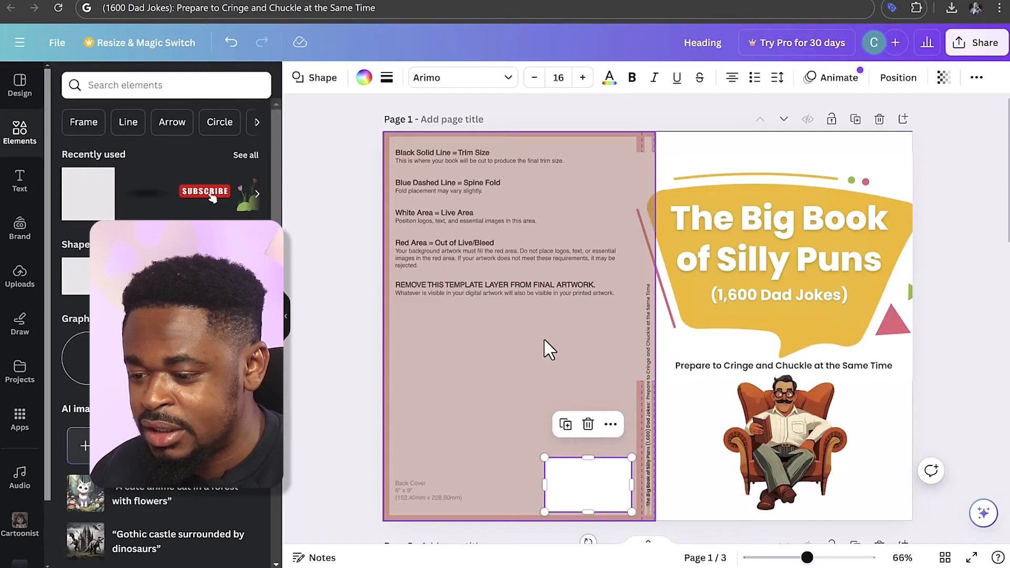
Recolour the brown back-cover rectangle to rust brown and set its transparency value to 100
left_click(544, 340)
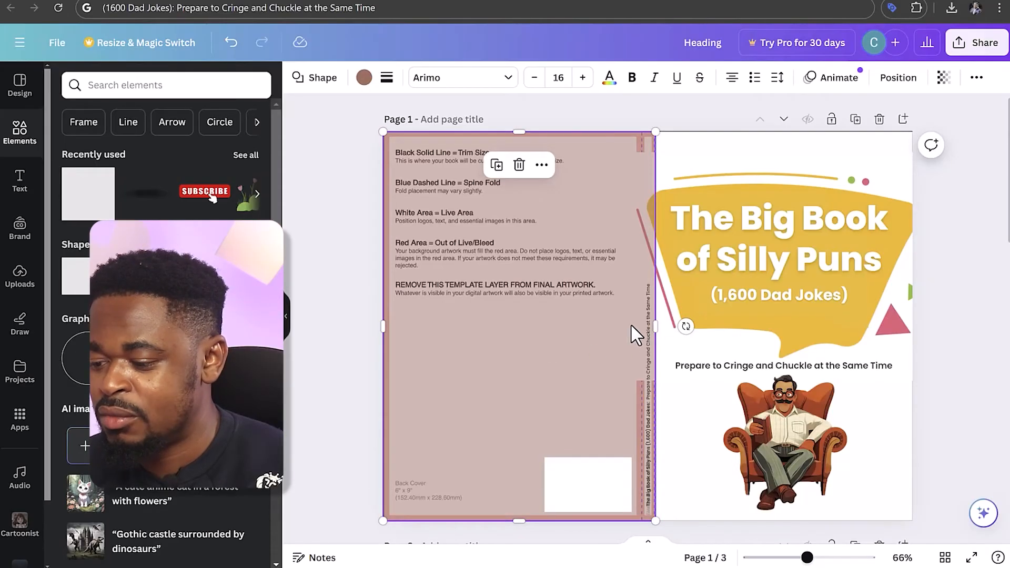
left_click(363, 77)
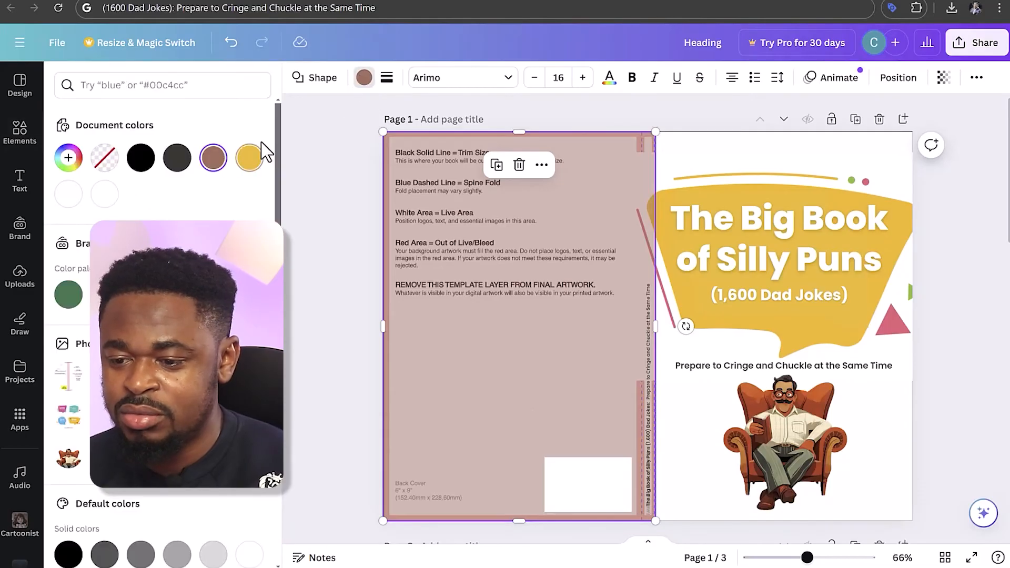
left_click(249, 158)
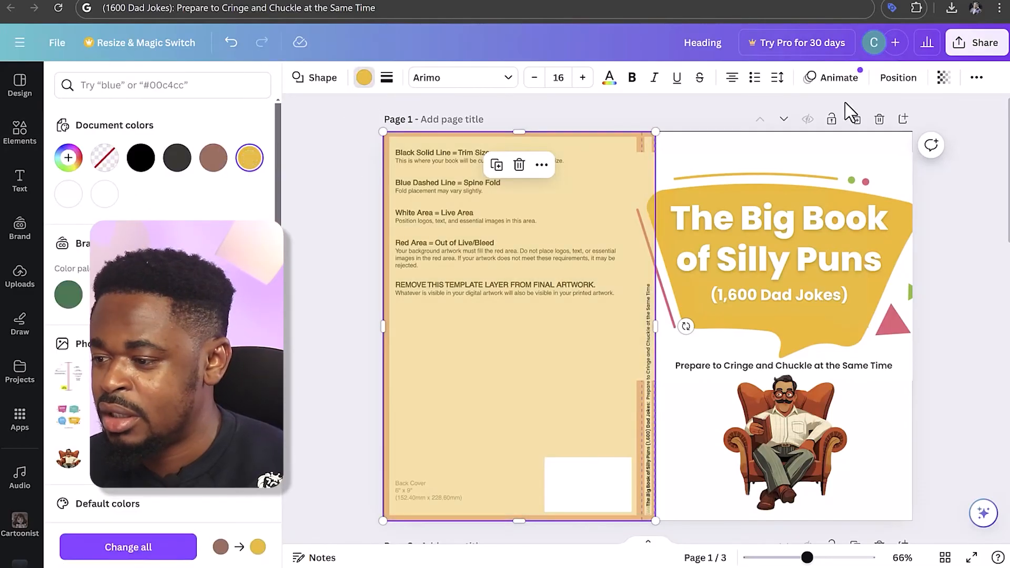
left_click(944, 78)
left_click_drag(872, 136, 990, 132)
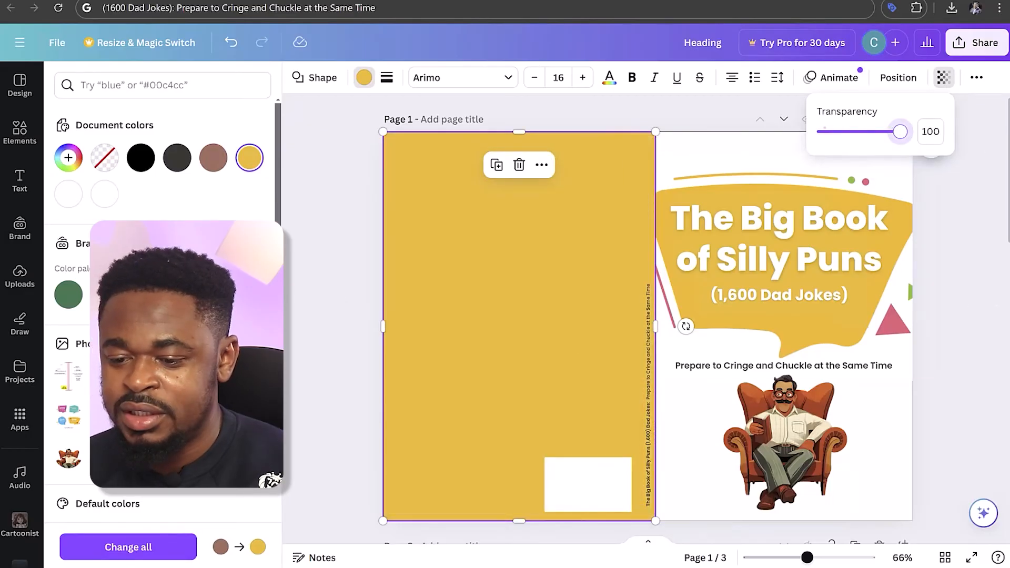
left_click(105, 417)
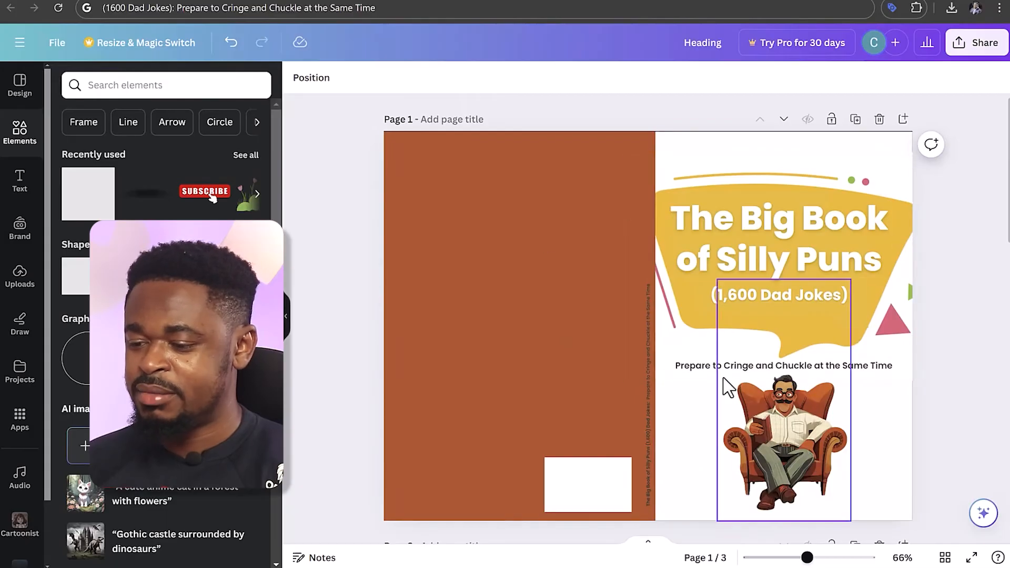
Change the spine text colour to white
left_click(708, 368)
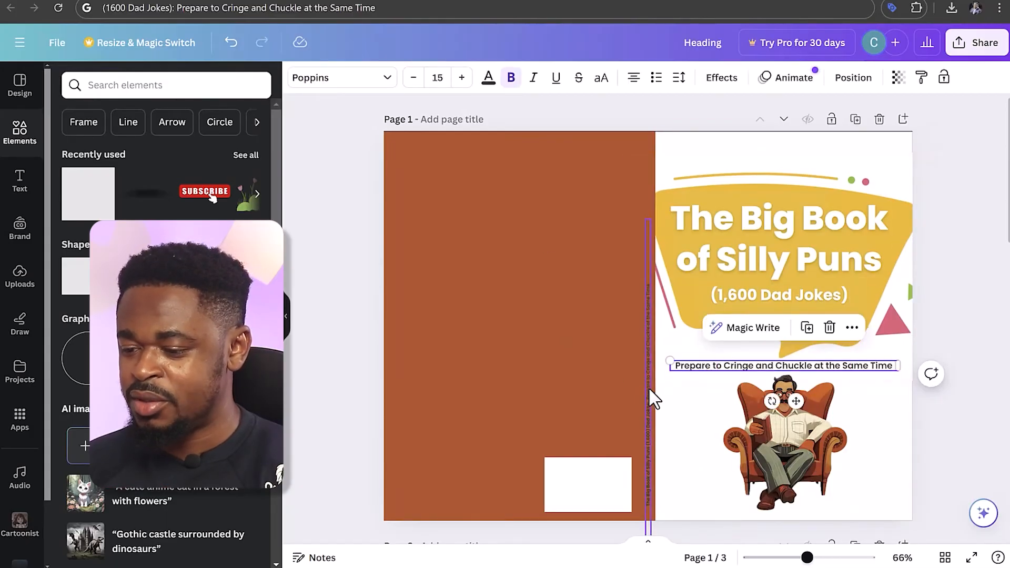
left_click(650, 398)
left_click(488, 78)
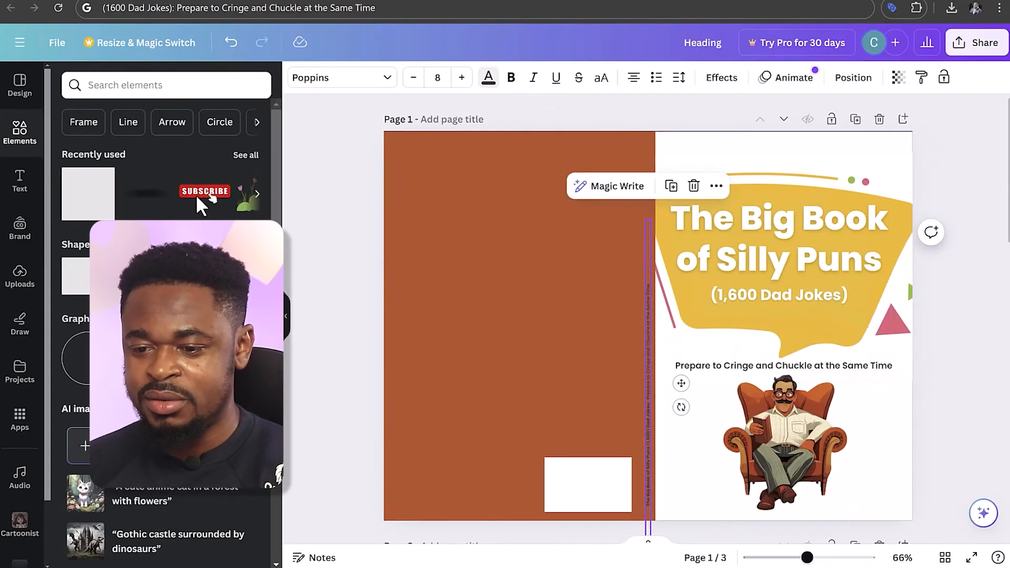
left_click(104, 194)
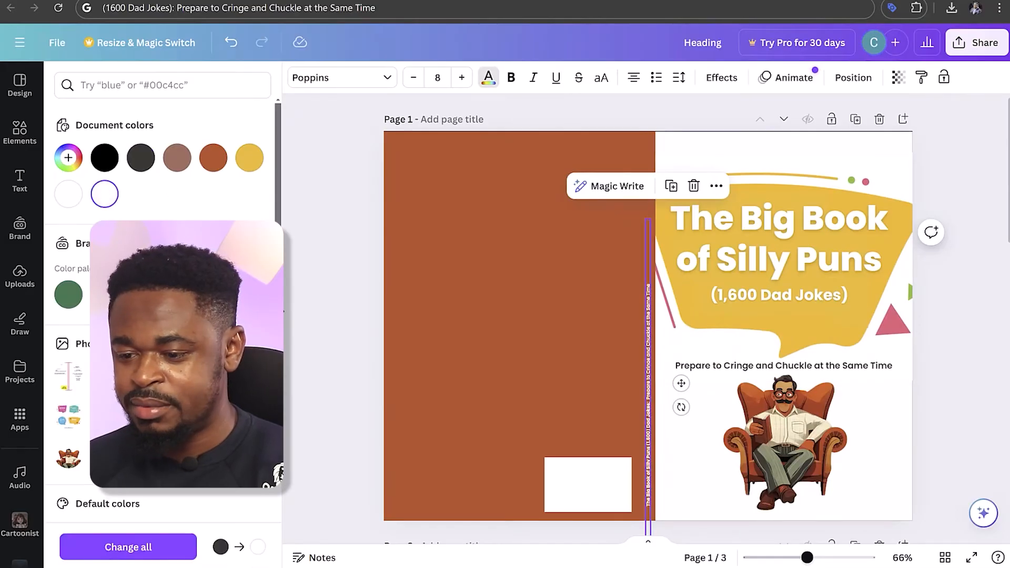
left_click(326, 305)
left_click(340, 308)
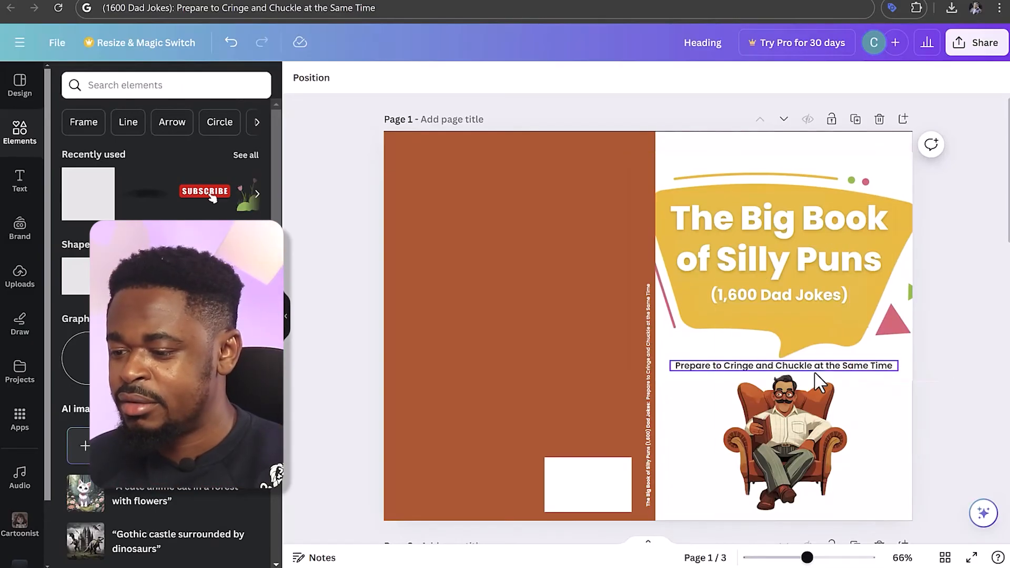
Duplicate the front tagline, replace the copy's text with the author's name, and place it in the front cover's lower-right corner
left_click(739, 368)
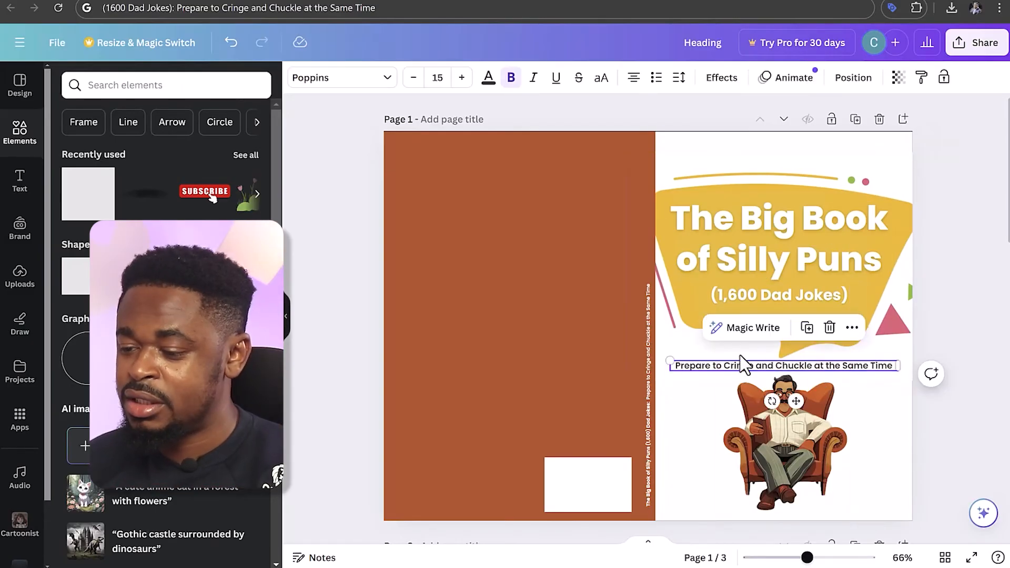
left_click(805, 327)
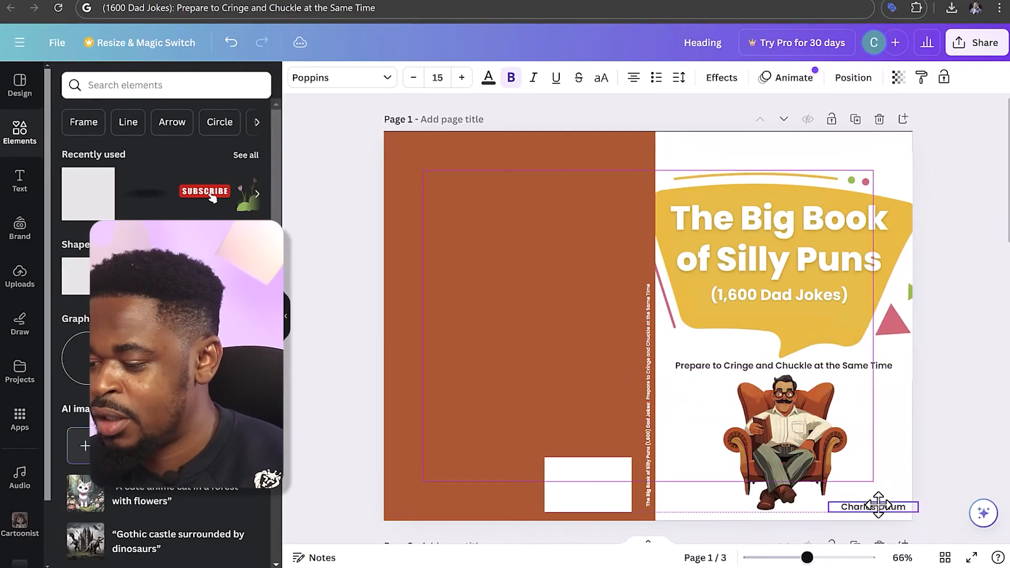
left_click_drag(877, 506, 869, 503)
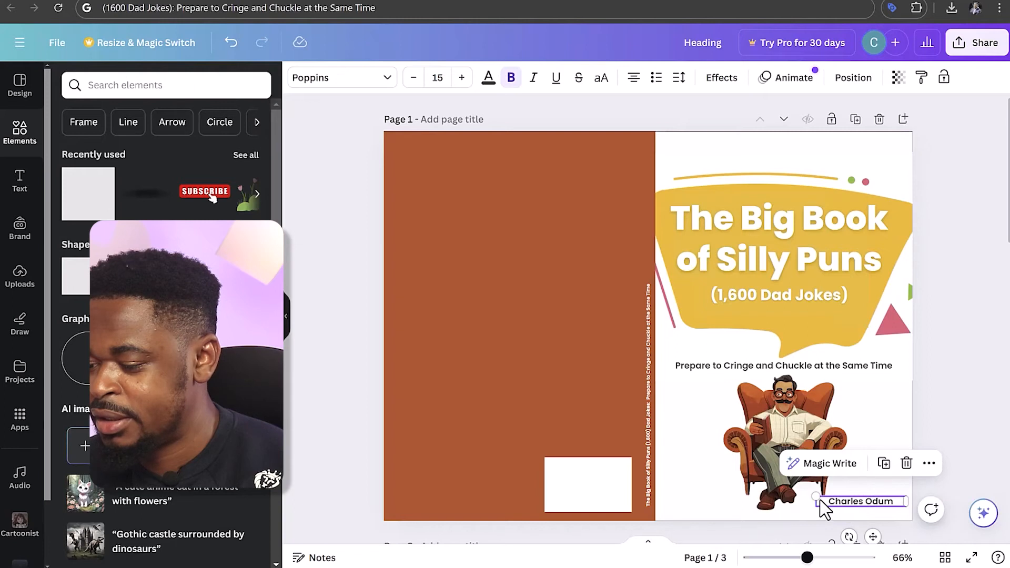
Set the transparency value of the white front-cover background rectangle to 100
left_click(867, 447)
left_click(942, 78)
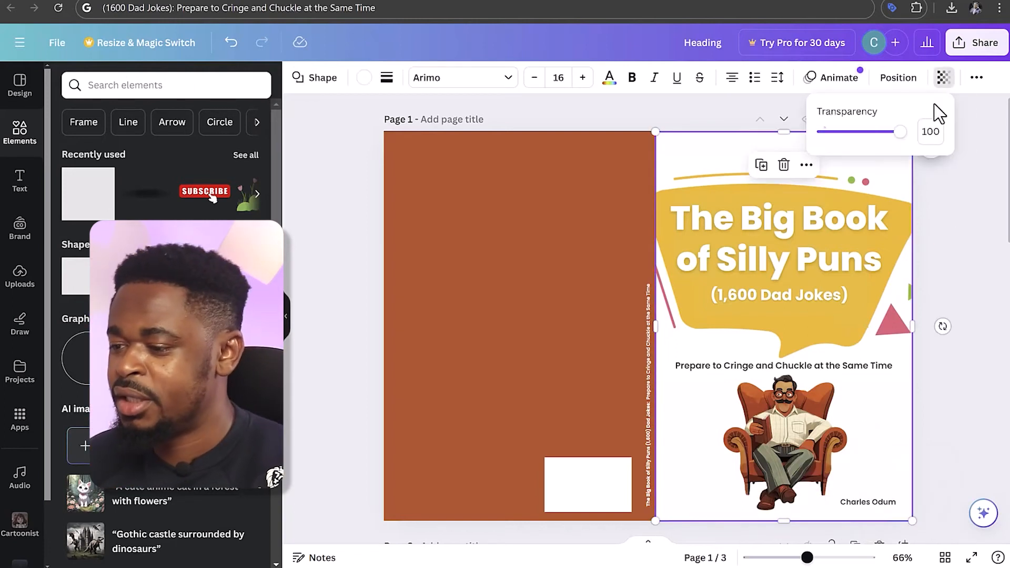
left_click_drag(900, 132, 956, 131)
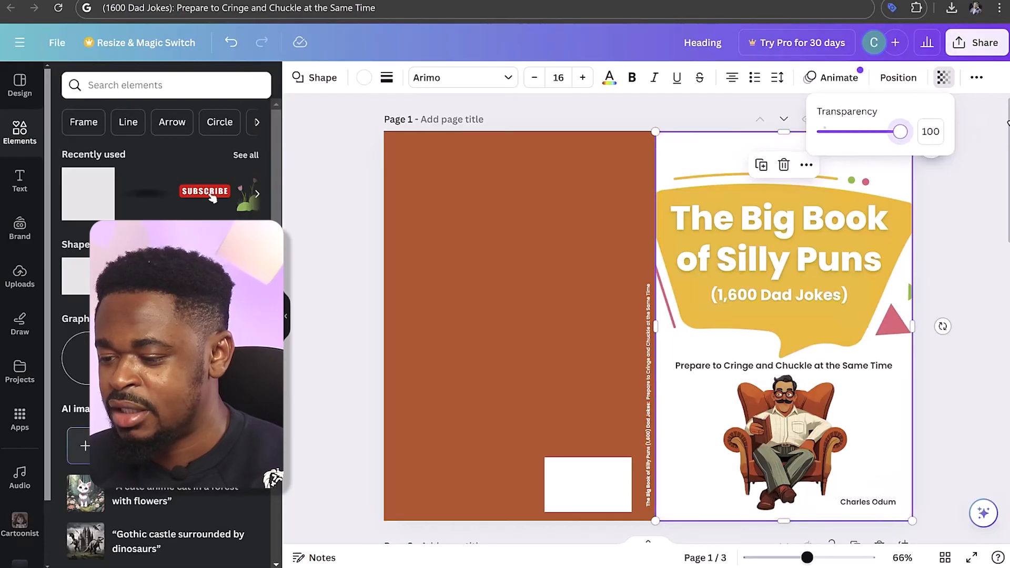
left_click(966, 318)
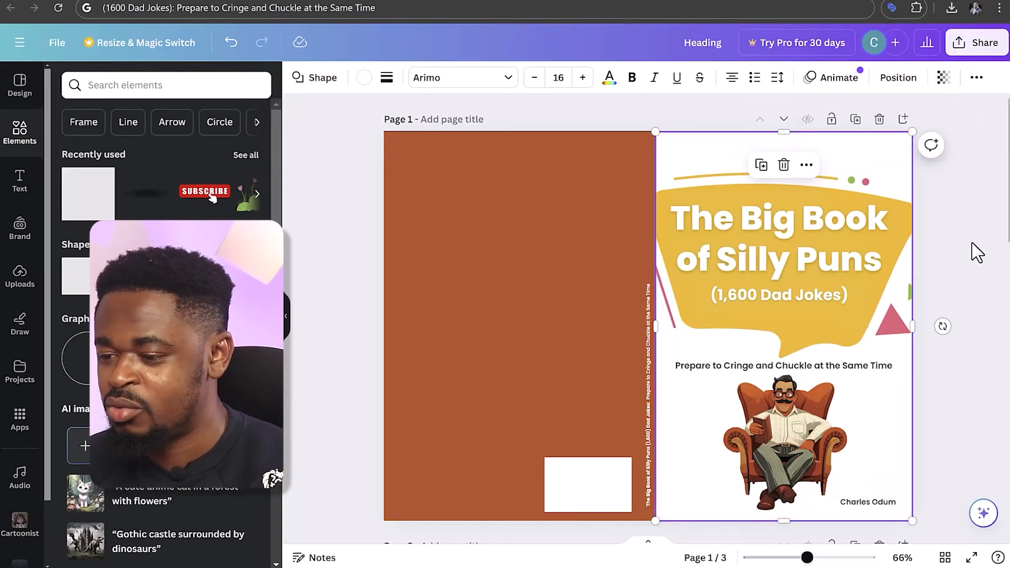
left_click(976, 234)
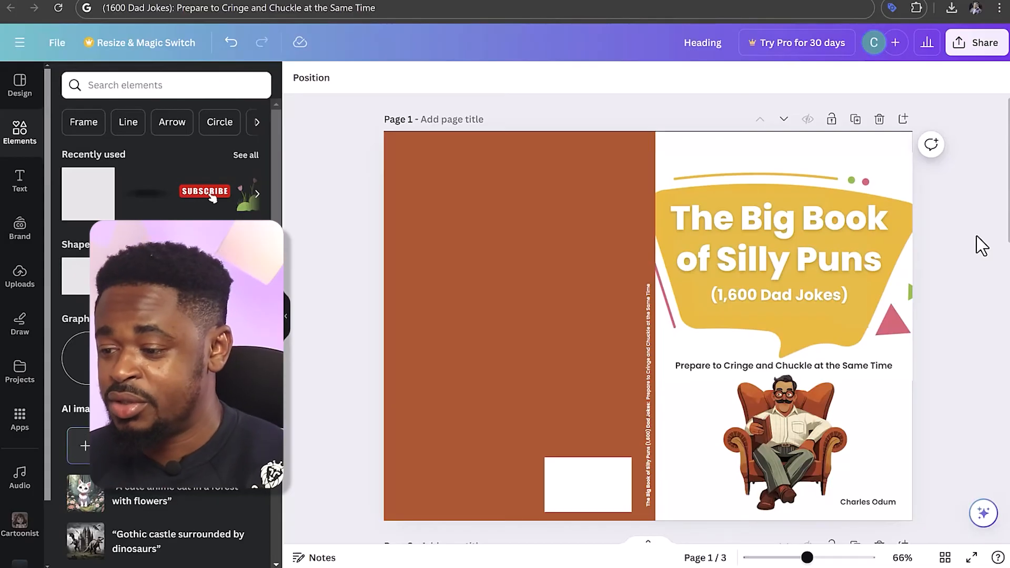
left_click(868, 166)
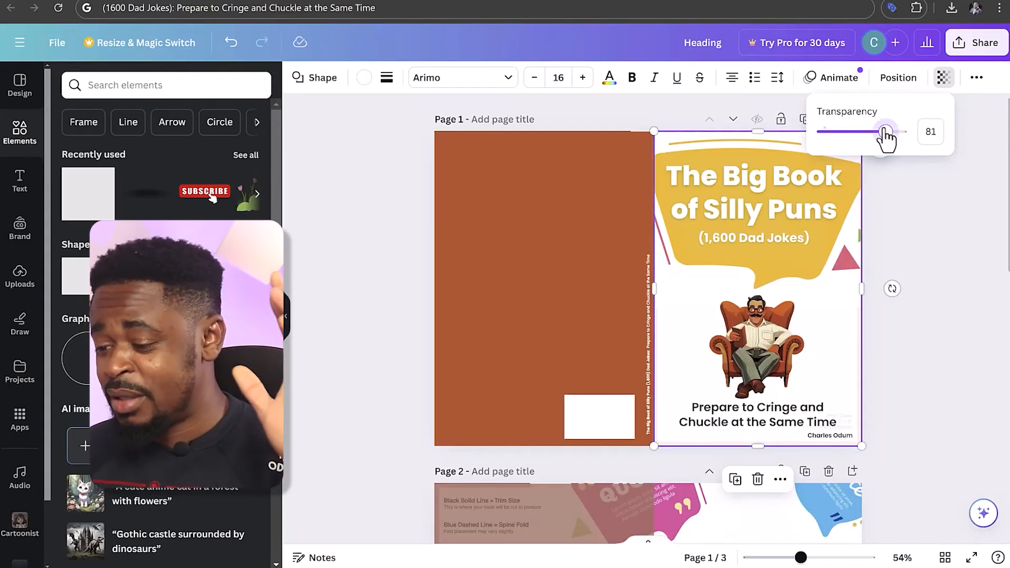
left_click_drag(886, 136, 930, 135)
left_click(955, 241)
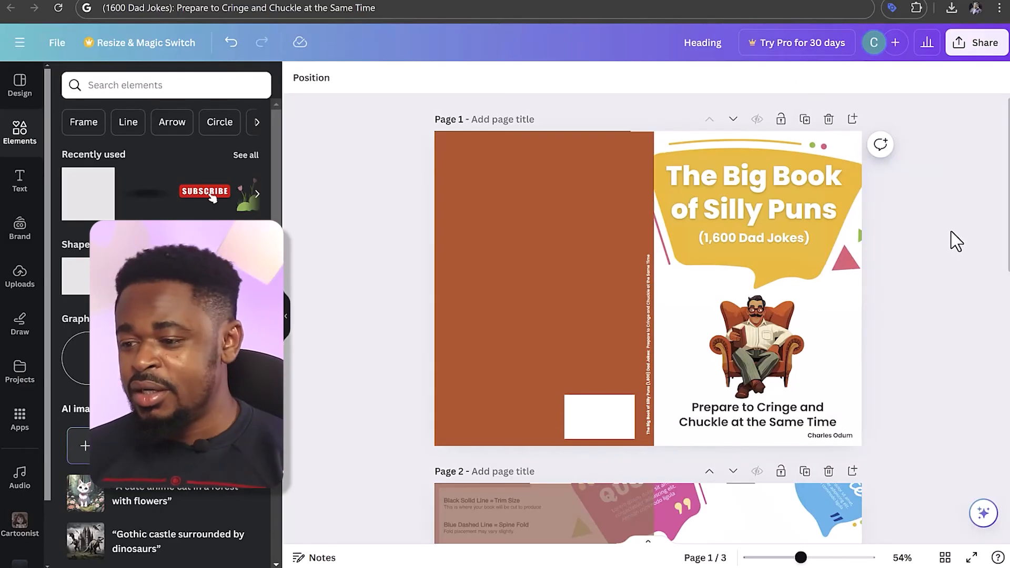
Open the design's download settings and choose PDF Standard as the file type
left_click(992, 51)
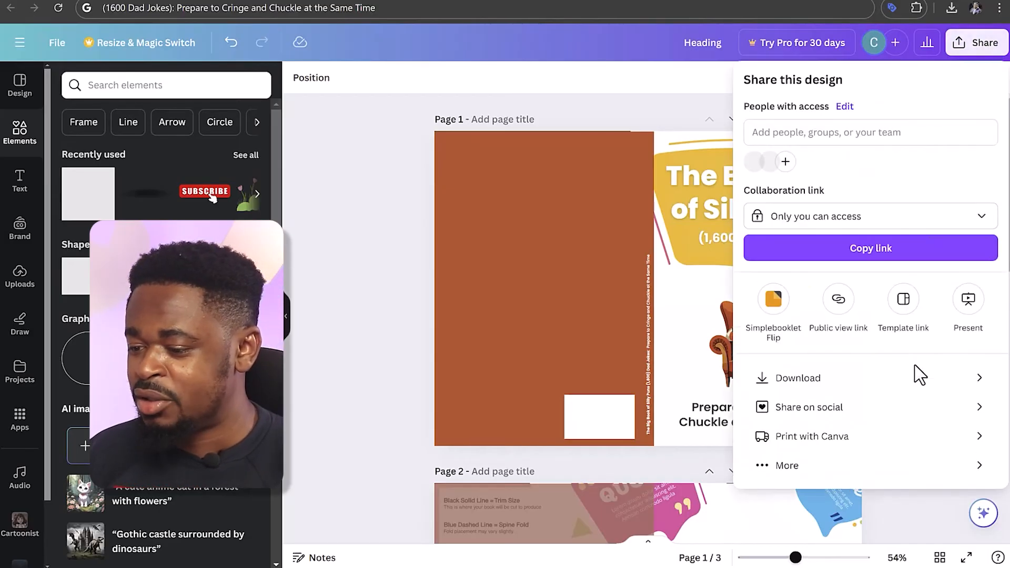
left_click(915, 379)
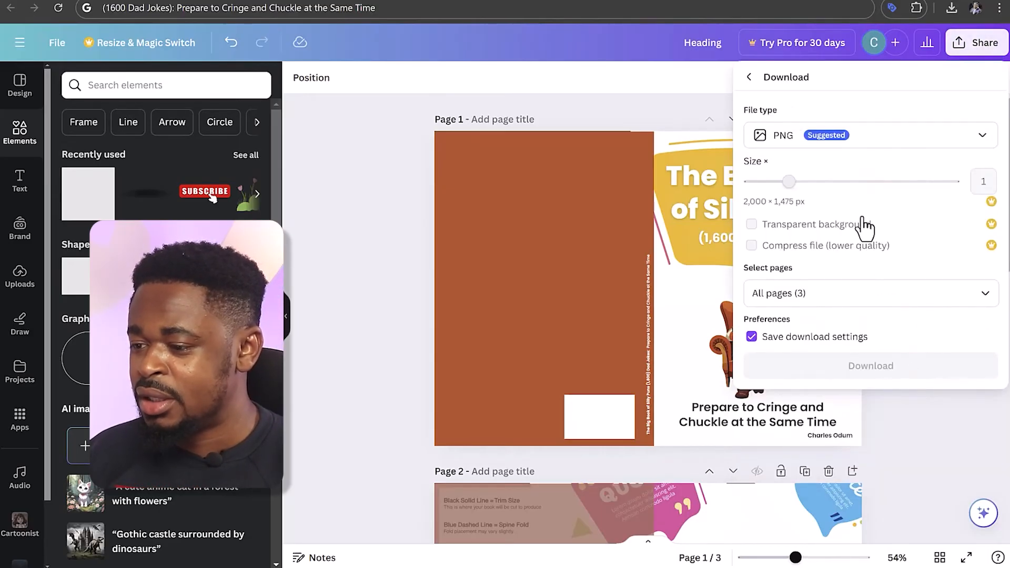
left_click(964, 143)
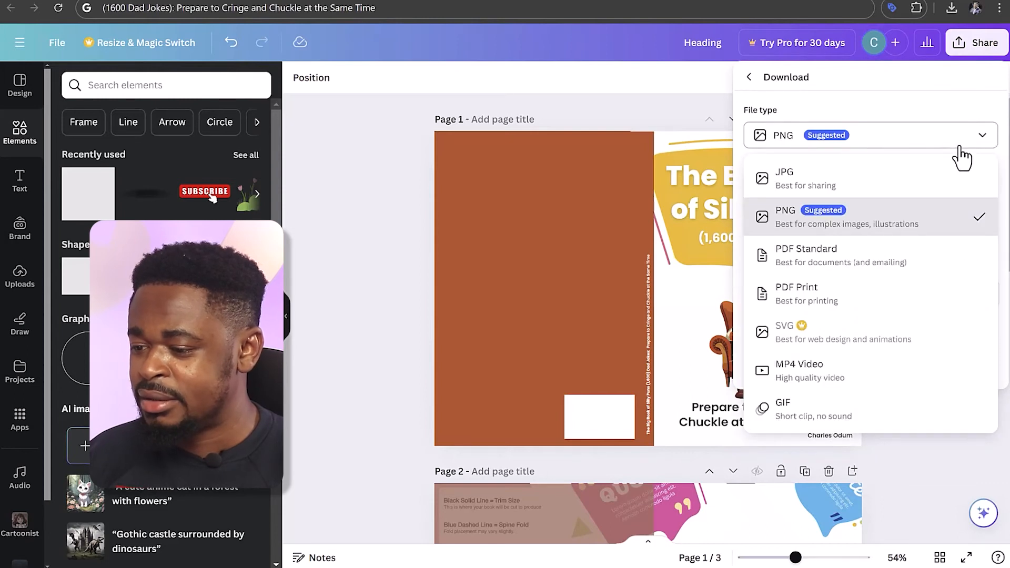
left_click(917, 263)
Limit the export to Page 1, download the cover PDF, and view the downloaded file at 75% zoom
left_click(851, 232)
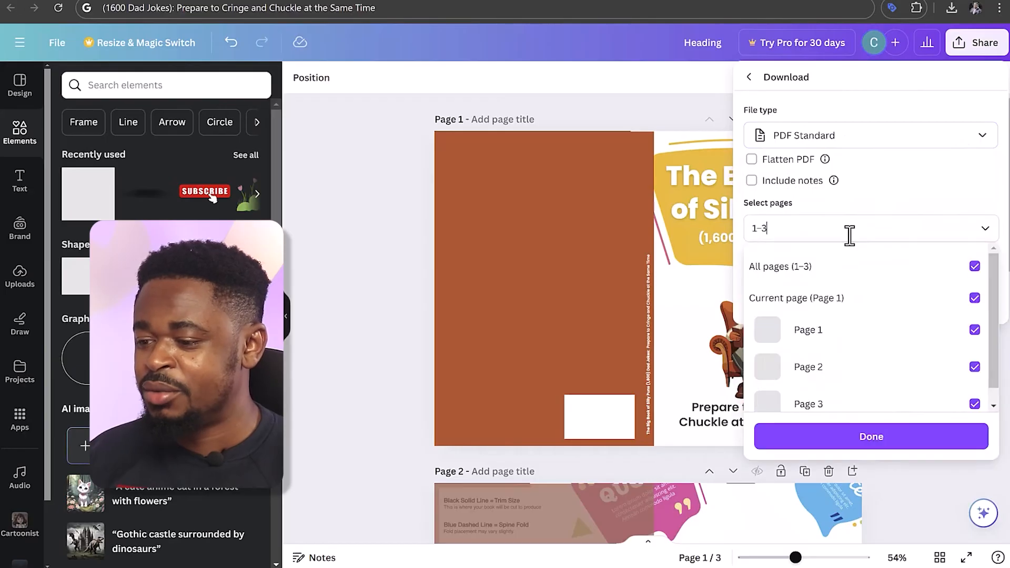
left_click(974, 267)
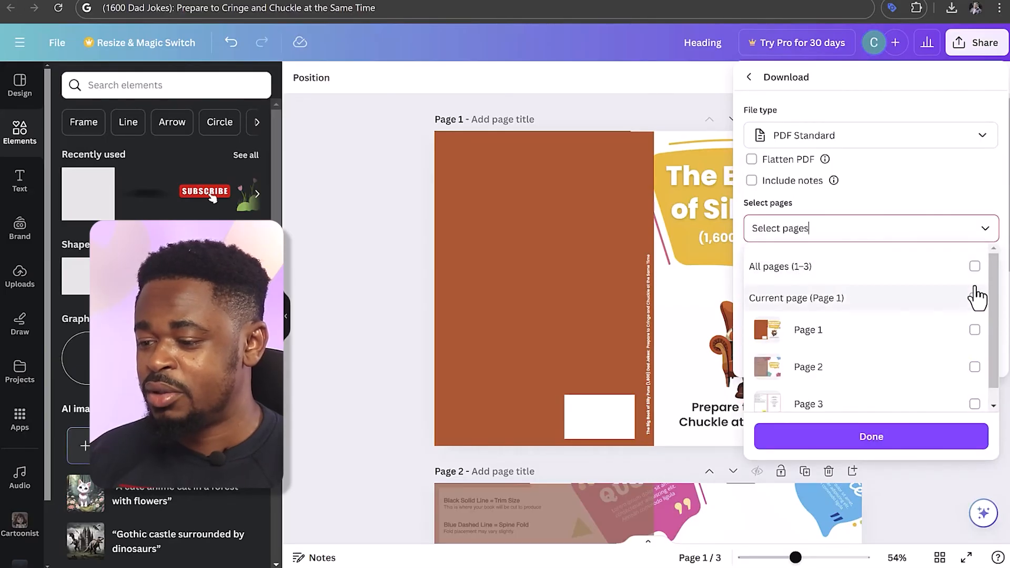
left_click(974, 330)
left_click(931, 441)
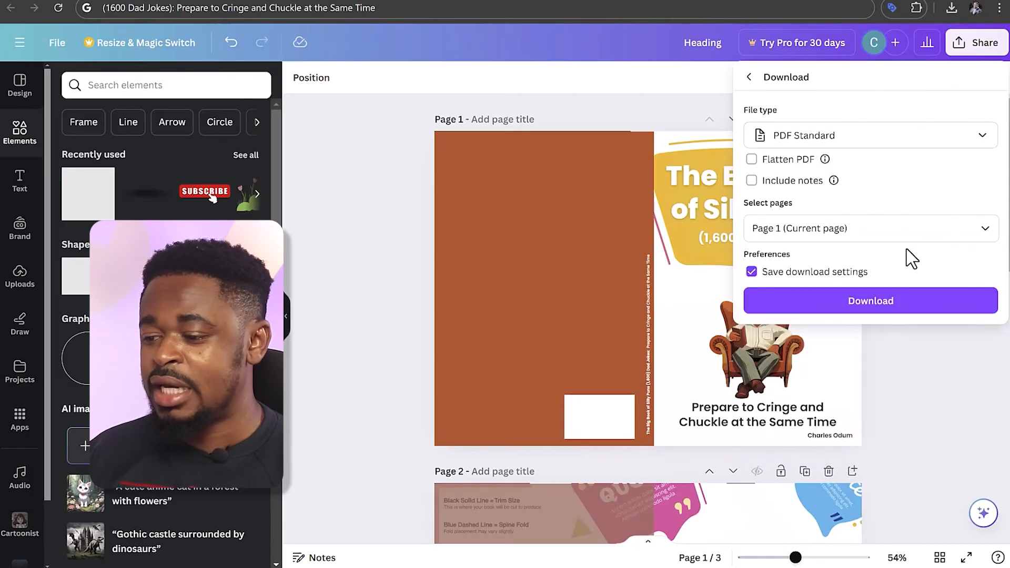
left_click(905, 305)
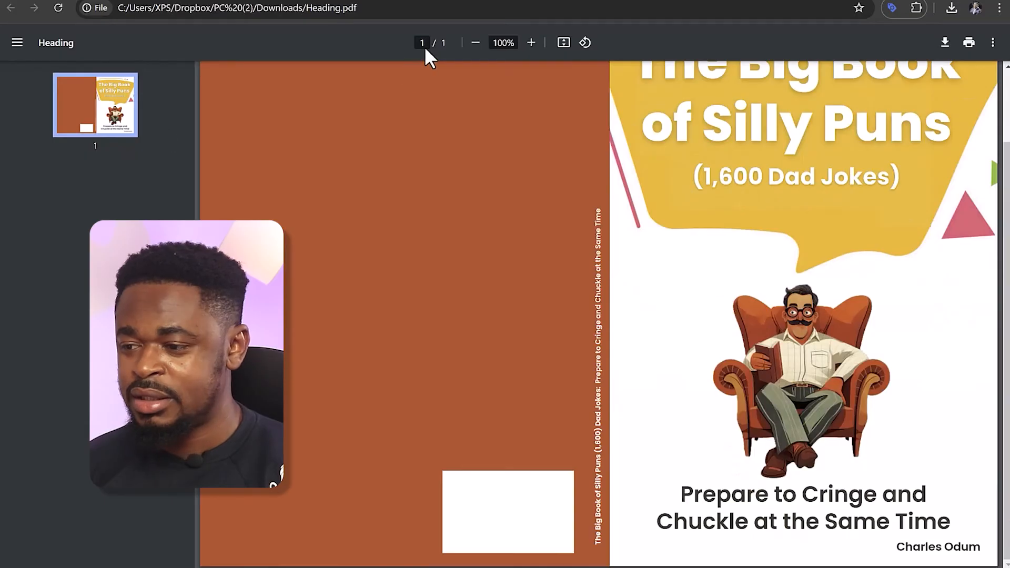
left_click(476, 43)
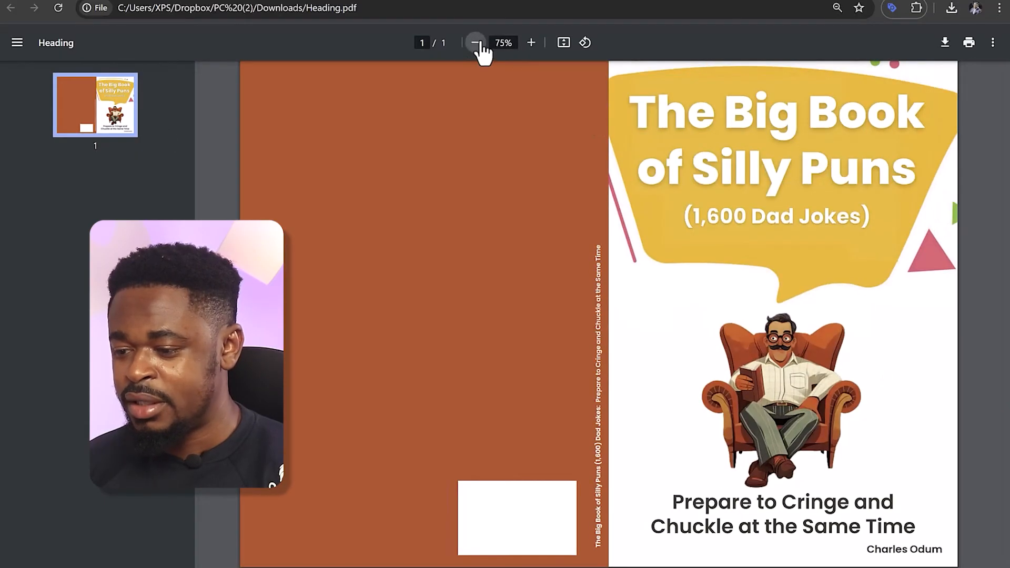
Switch to the KDP paperback content page, choose to supply an existing print-ready cover, and upload the "Book cover - The big book of silly Puns" PDF
left_click(476, 42)
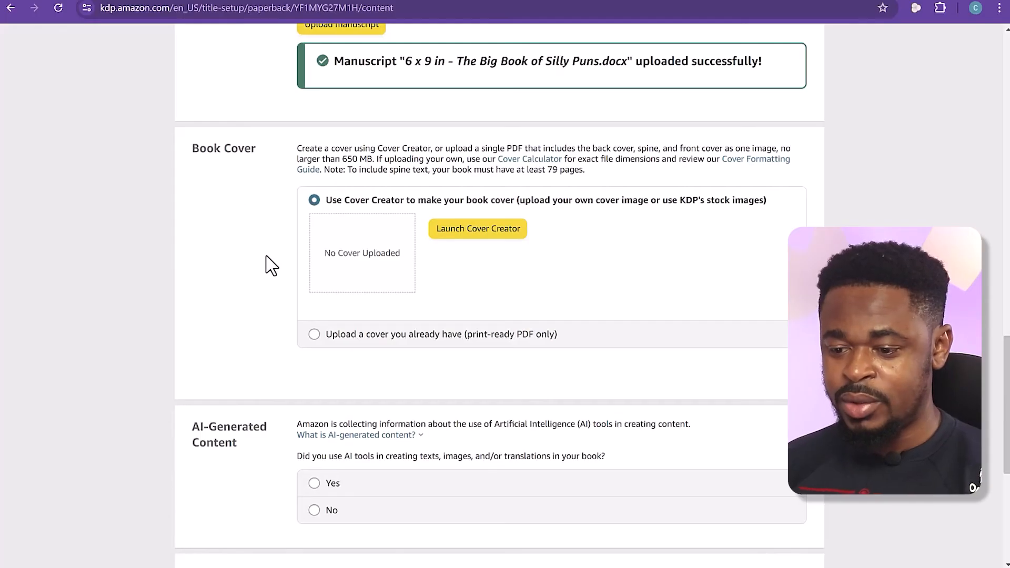
left_click(335, 336)
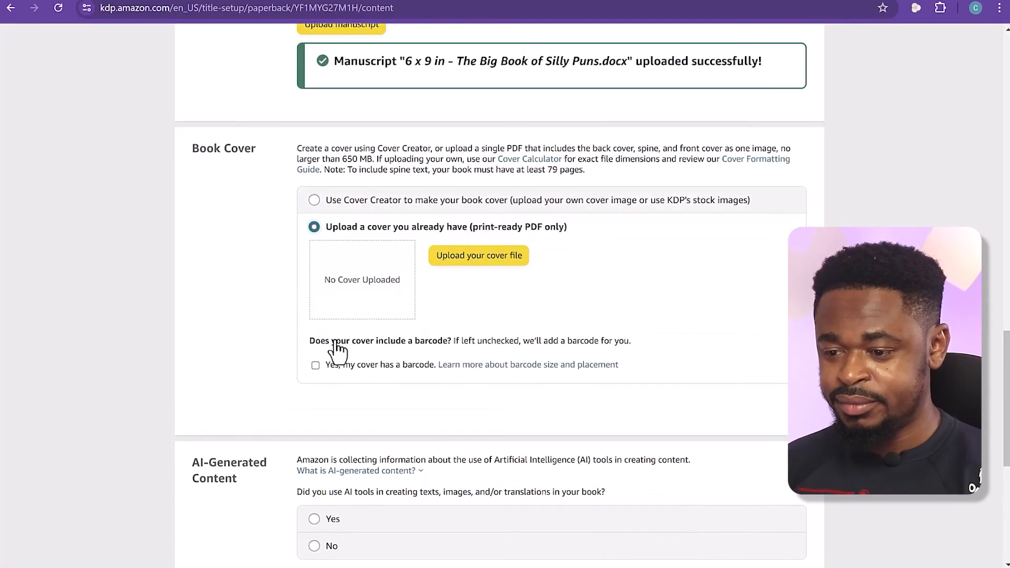
left_click(468, 258)
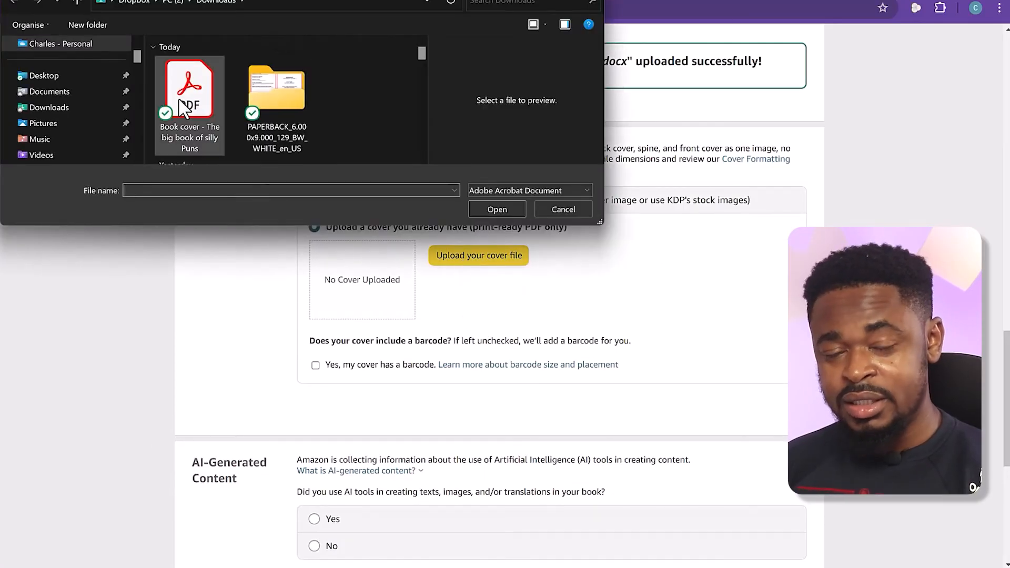
left_click(182, 106)
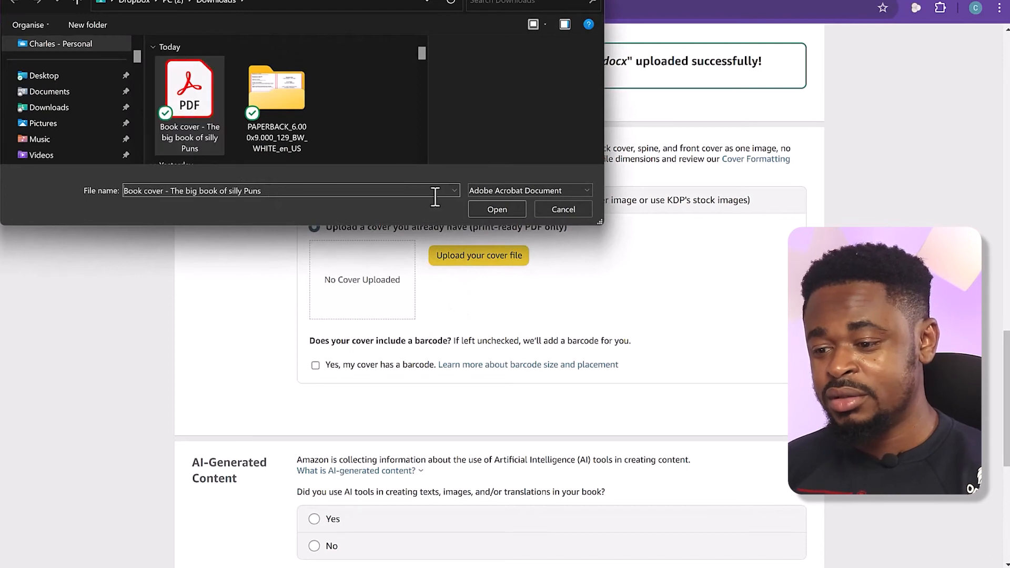
left_click(497, 210)
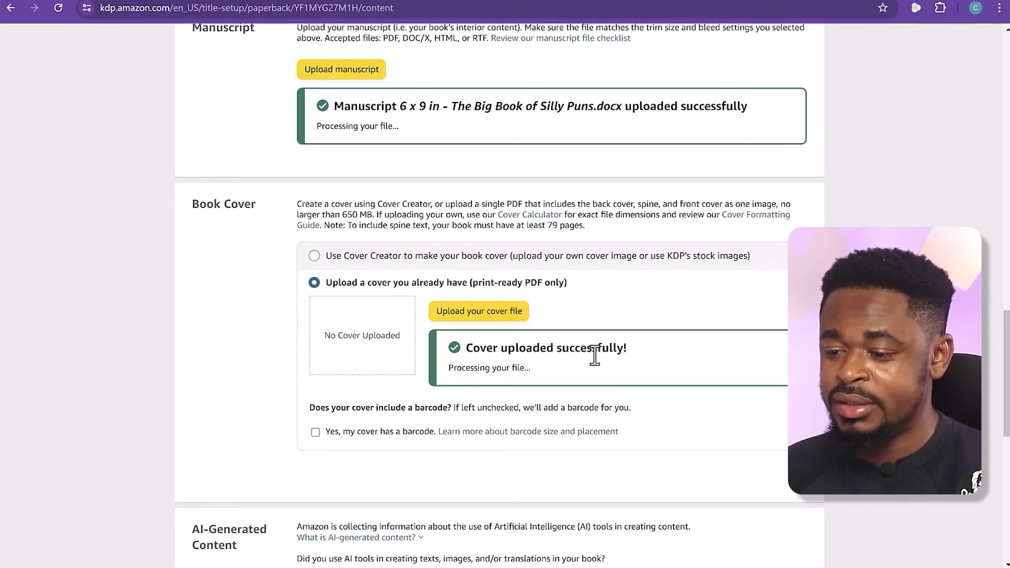
Read the AI-generated content definition, then declare AI use as Yes, with texts set to "Some sections, with extensive editing" and ChatGPT as the tool
scroll(594, 357, "down", 5)
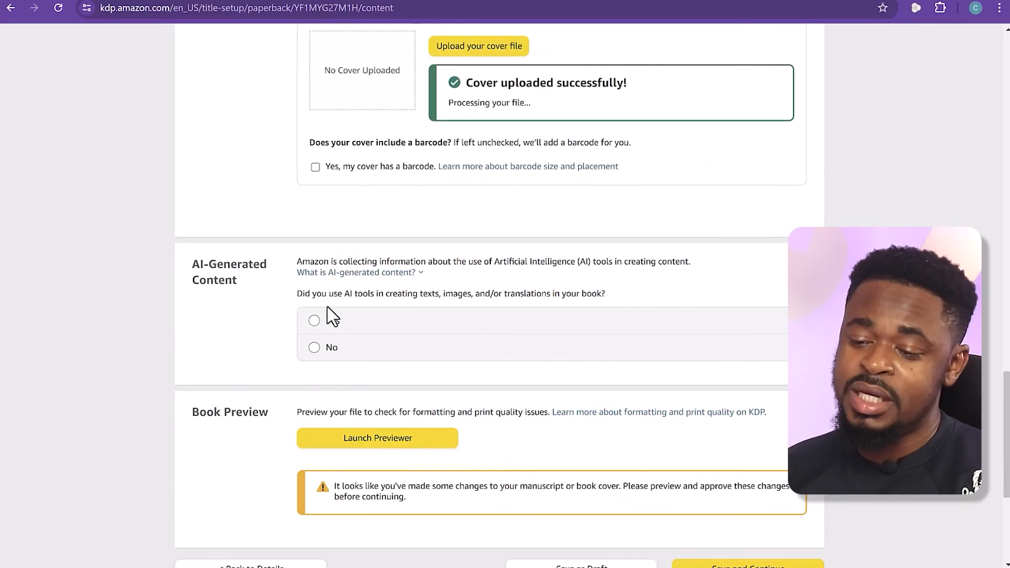
mouse_move(378, 274)
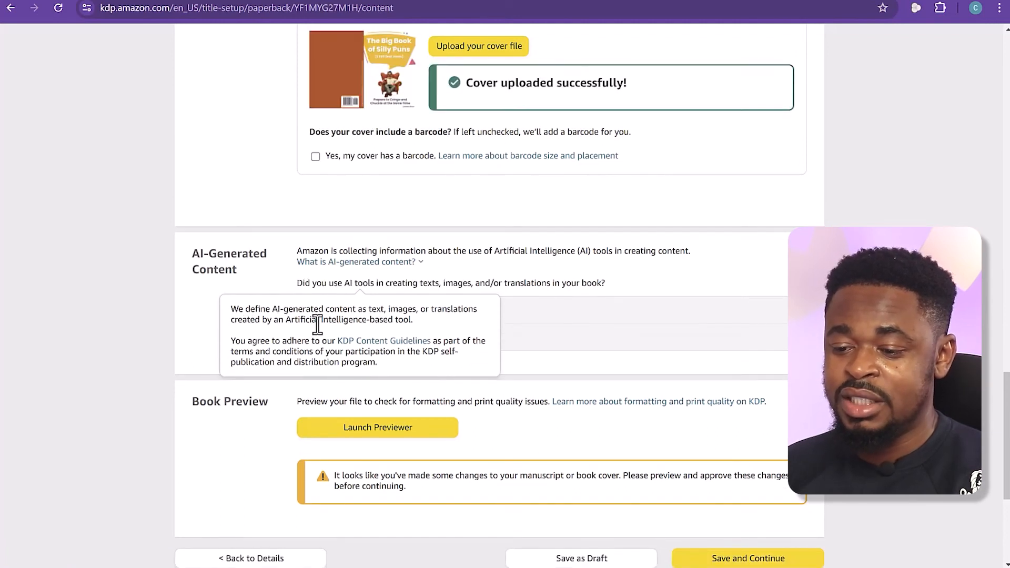
left_click_drag(378, 363, 221, 344)
left_click(211, 313)
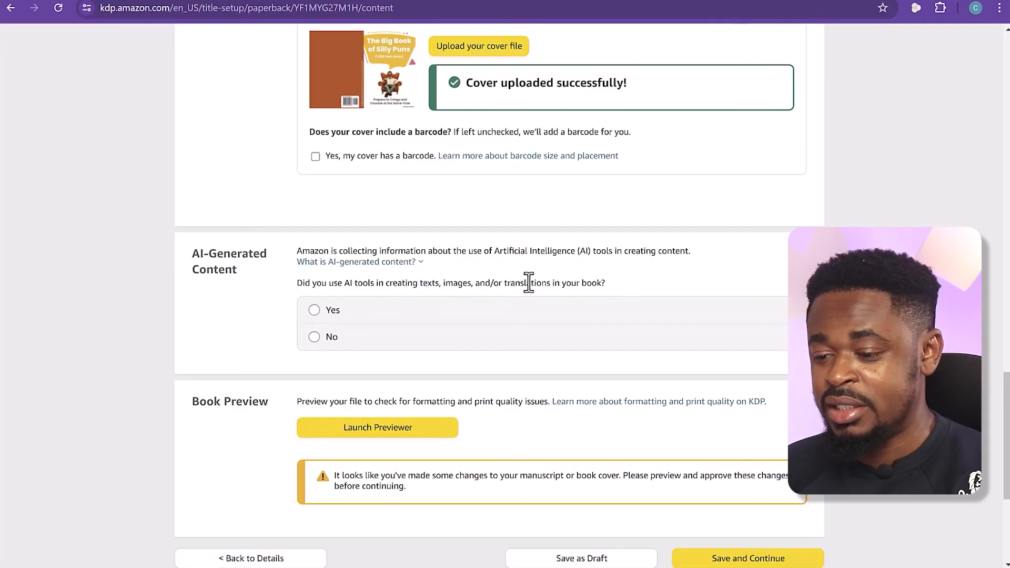
left_click(313, 311)
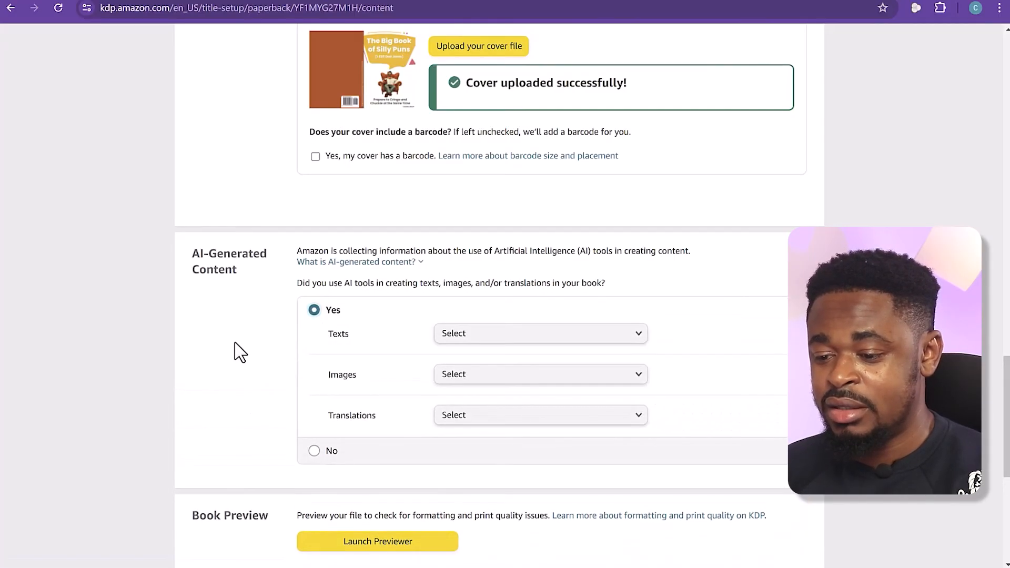
left_click(483, 339)
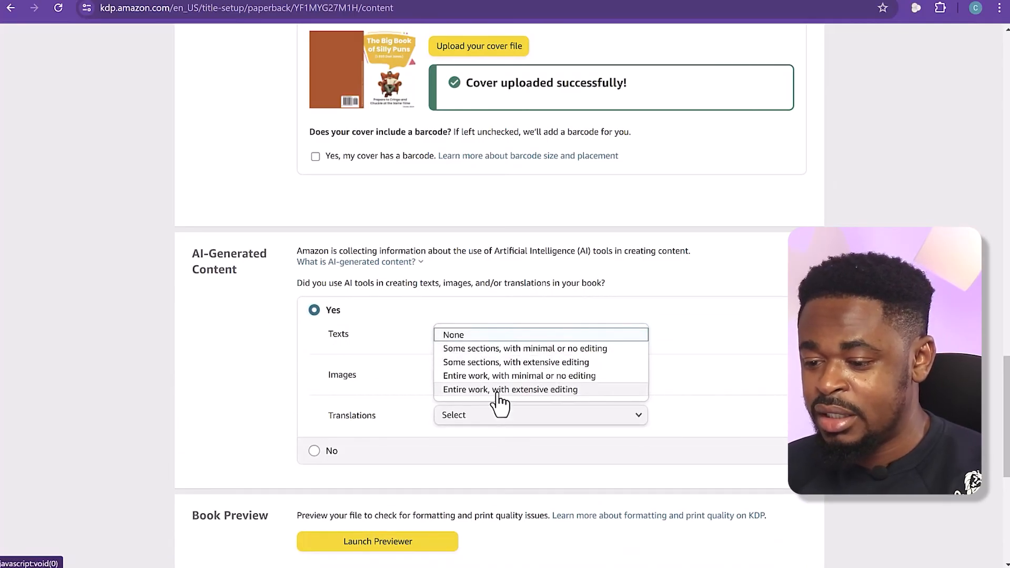
left_click(517, 362)
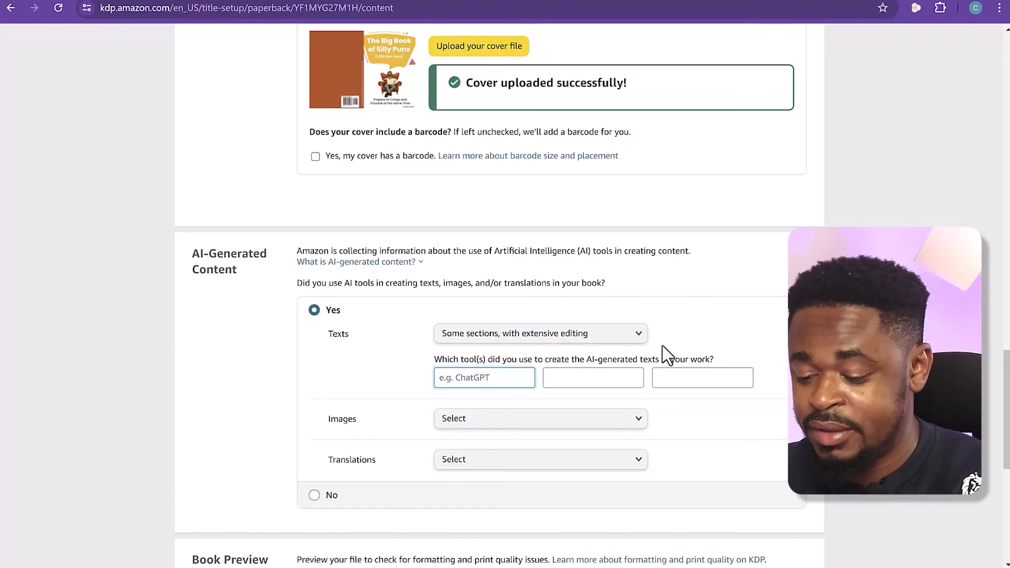
type("ChaG")
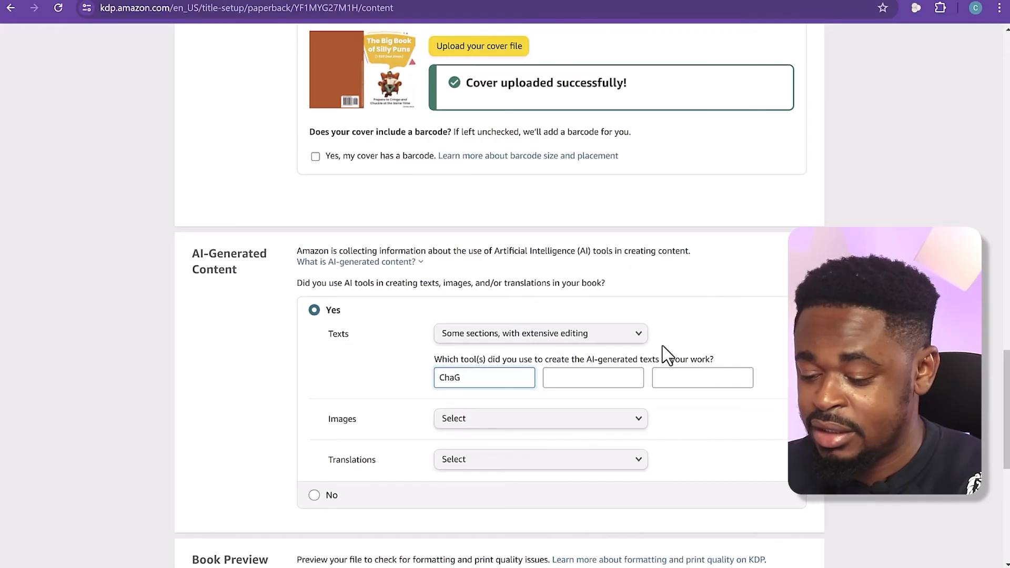
key("BackSpace")
type("tGPT")
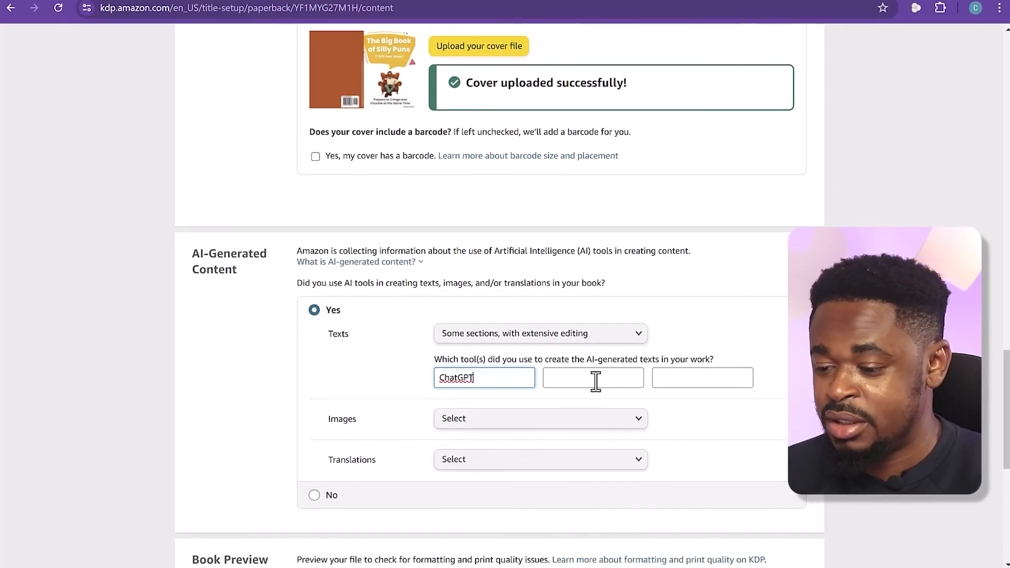
Declare None for both AI-generated images and AI-generated translations
left_click(582, 419)
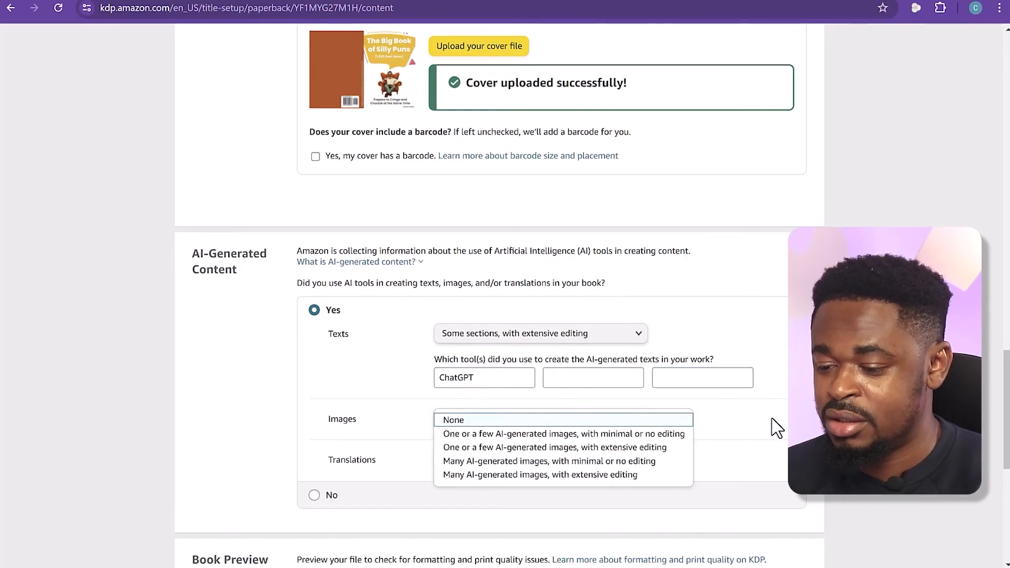
left_click(656, 420)
left_click(518, 464)
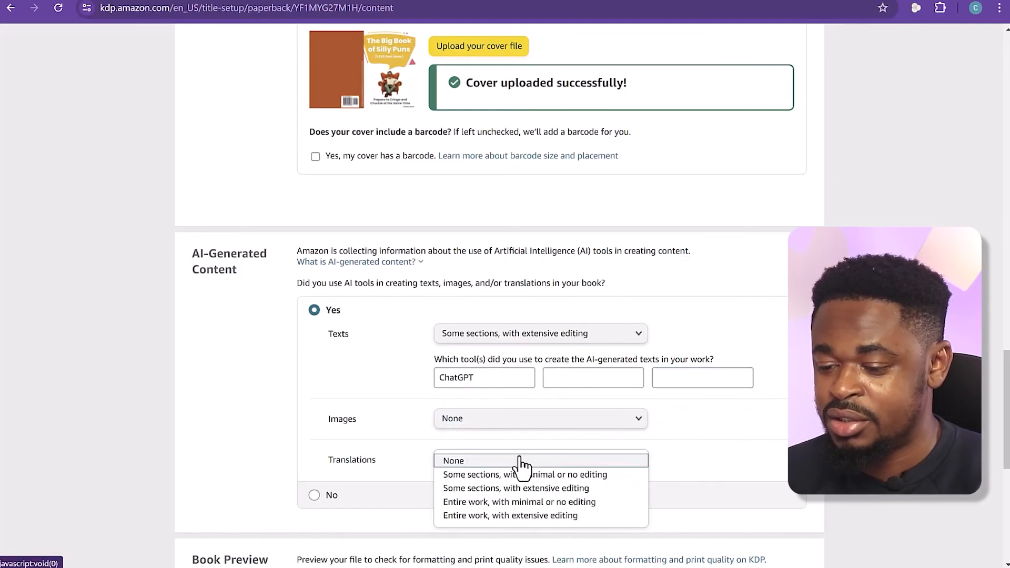
left_click(521, 462)
scroll(728, 447, "down", 1)
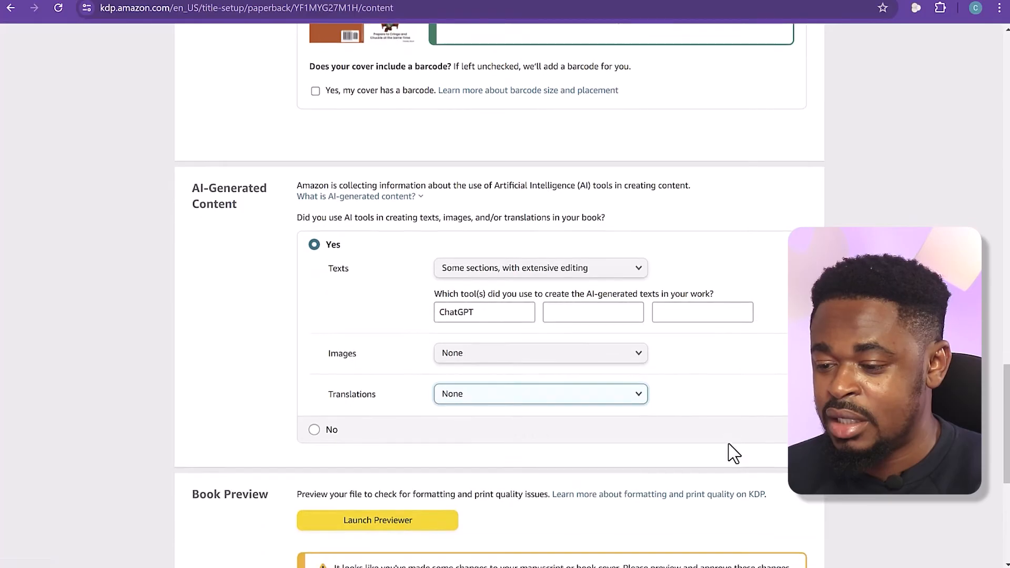
left_click_drag(509, 311, 430, 310)
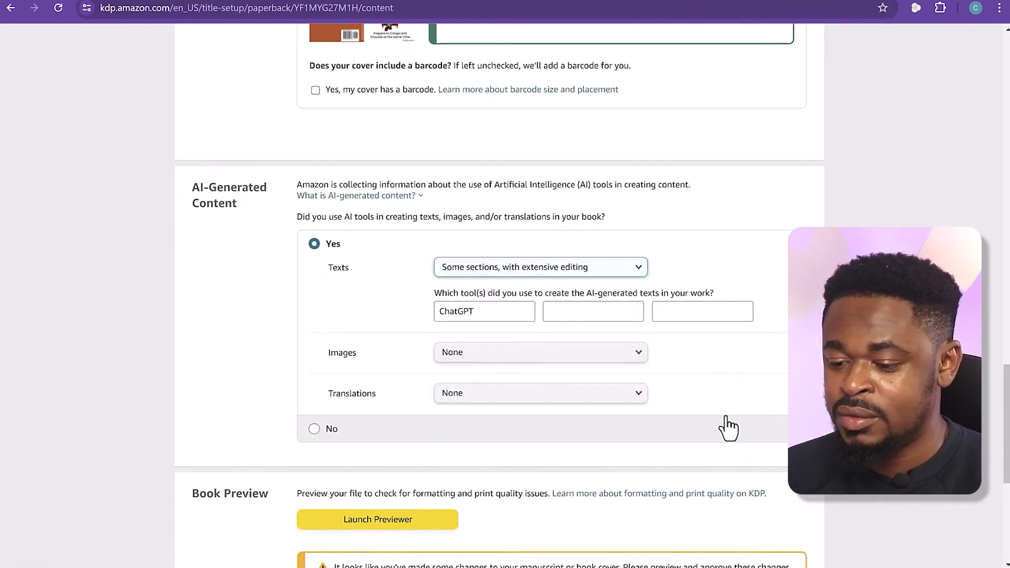
Launch the book's print previewer and review the full cover and the front matter, from the title page through the contents and acknowledgments
scroll(707, 424, "down", 3)
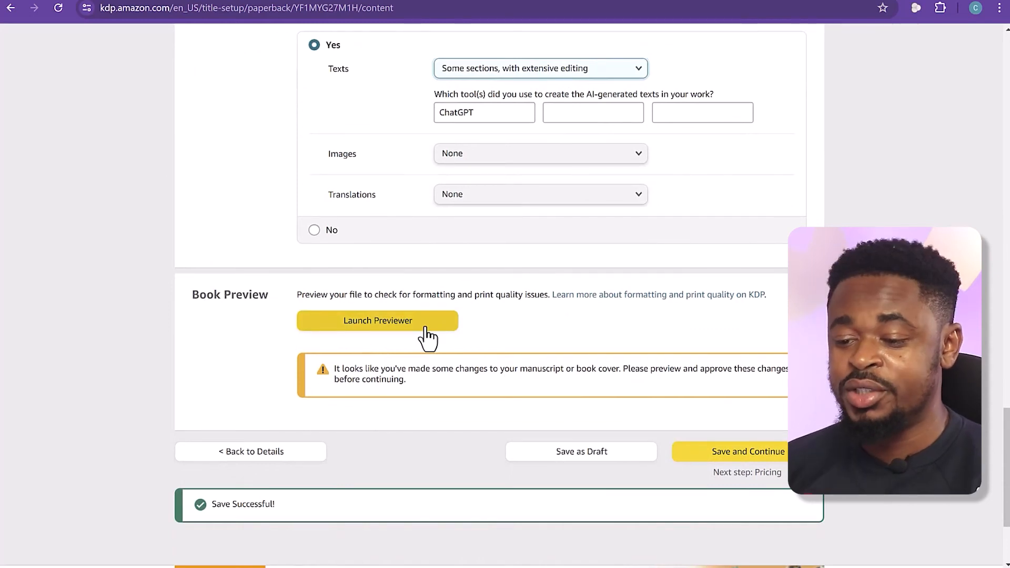
left_click(430, 327)
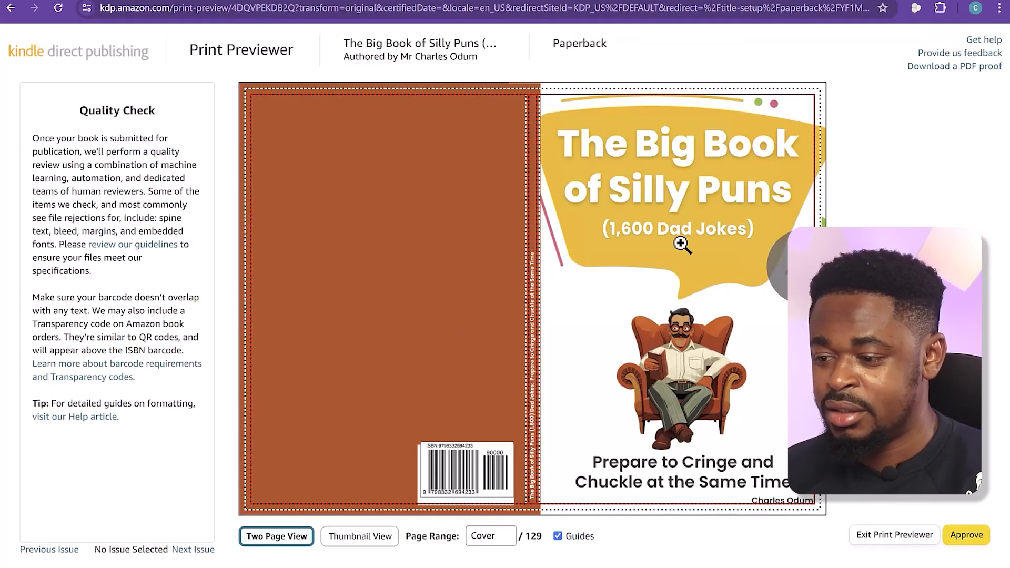
left_click(793, 267)
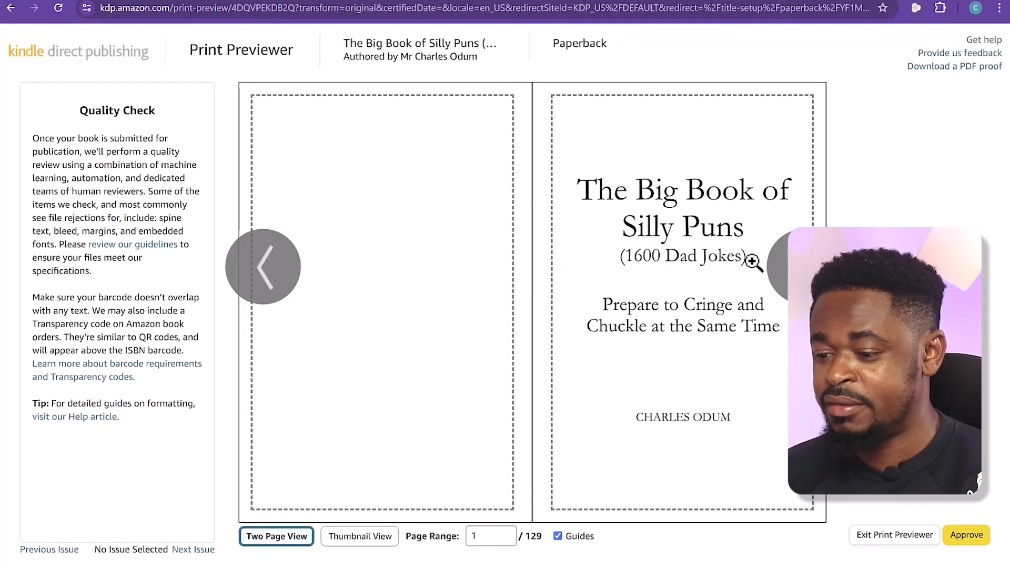
left_click(804, 267)
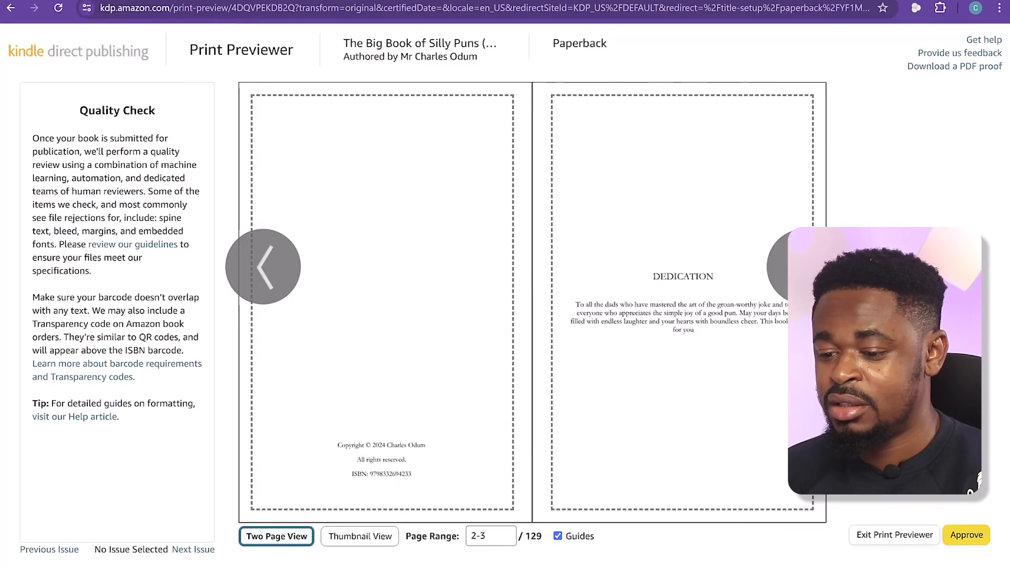
left_click(804, 266)
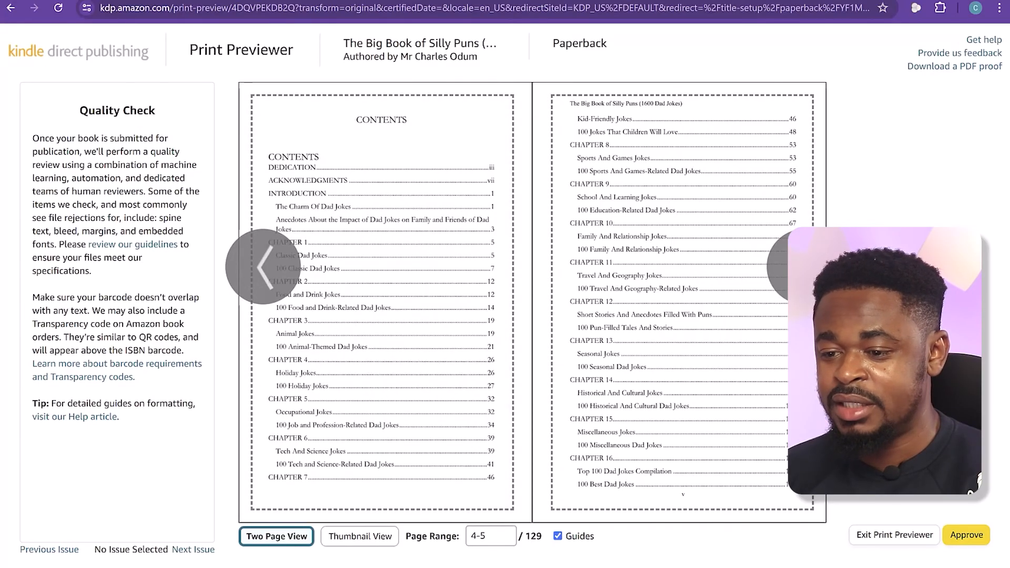
left_click(804, 267)
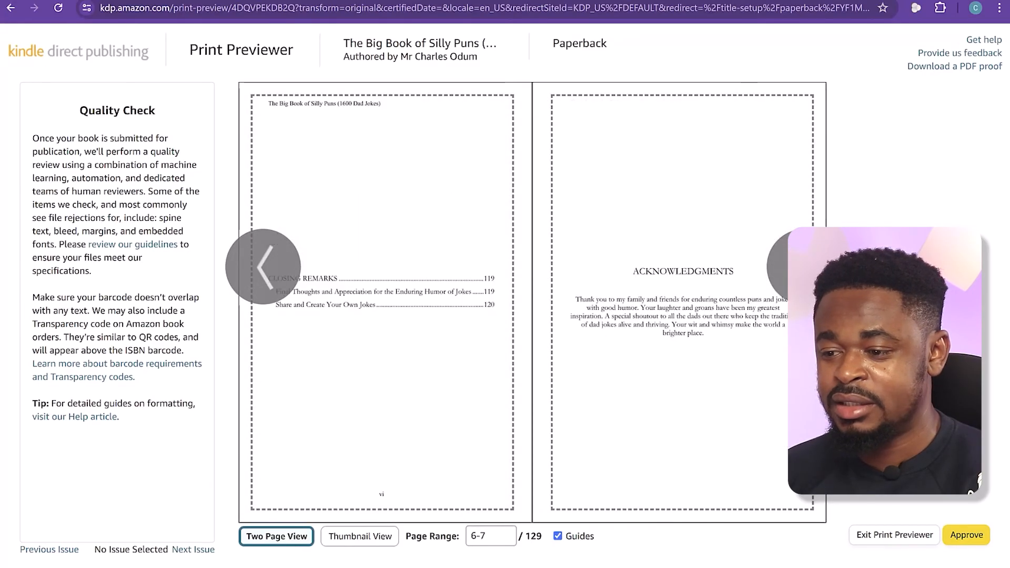
left_click(270, 272)
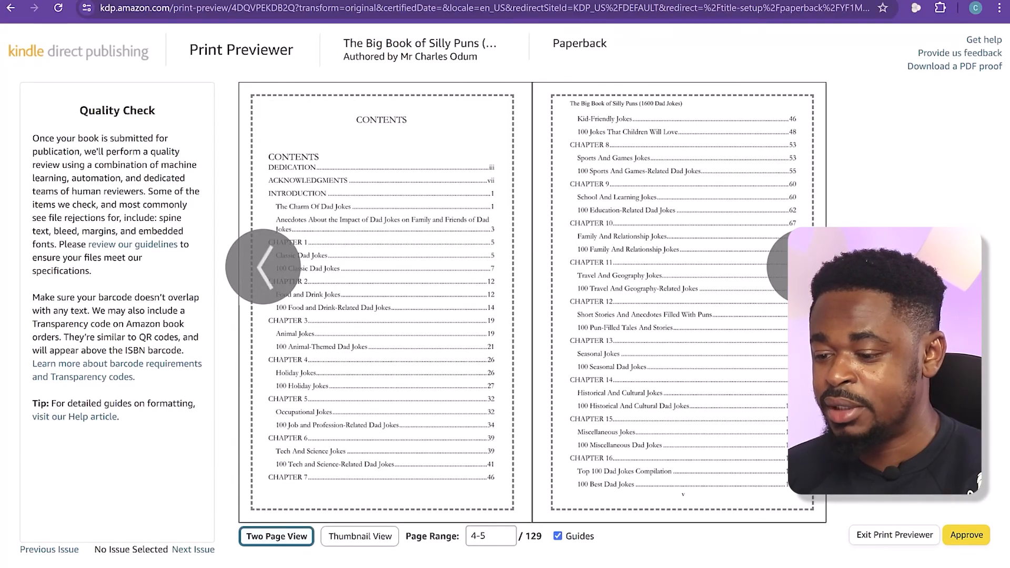
left_click(804, 267)
left_click(804, 267)
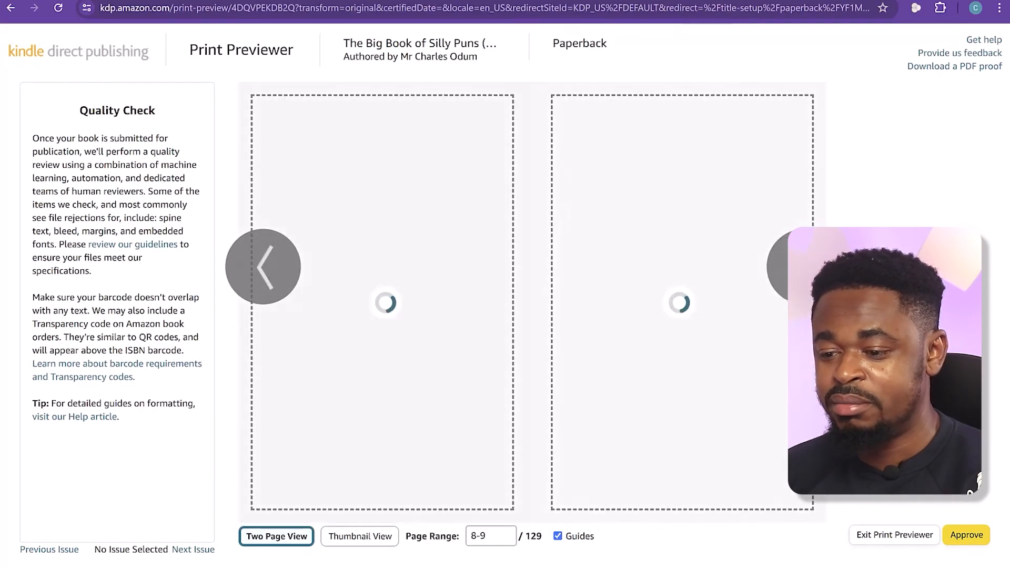
Page through the interior spreads up to pages 64-65 to check chapter layout and margins, then go back one spread to pages 62-63
left_click(804, 266)
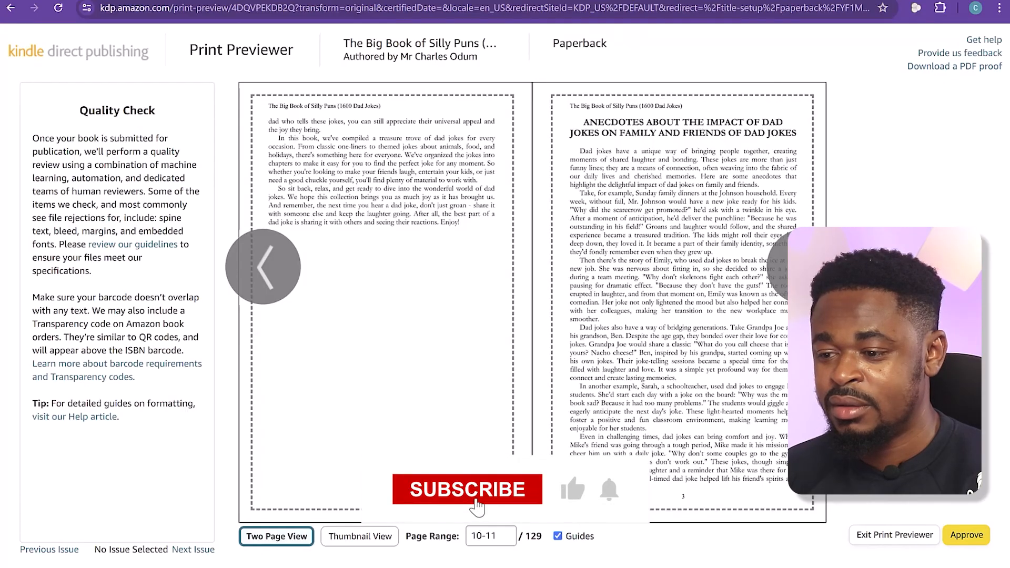
left_click(804, 266)
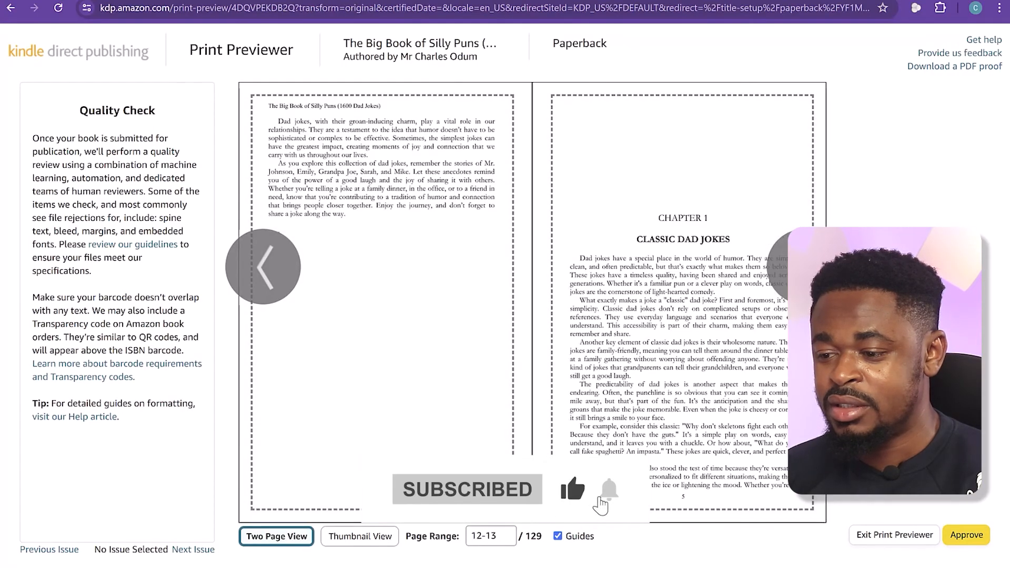
left_click(804, 267)
left_click(804, 266)
left_click(804, 267)
left_click(804, 267)
left_click(805, 266)
left_click(804, 266)
left_click(804, 267)
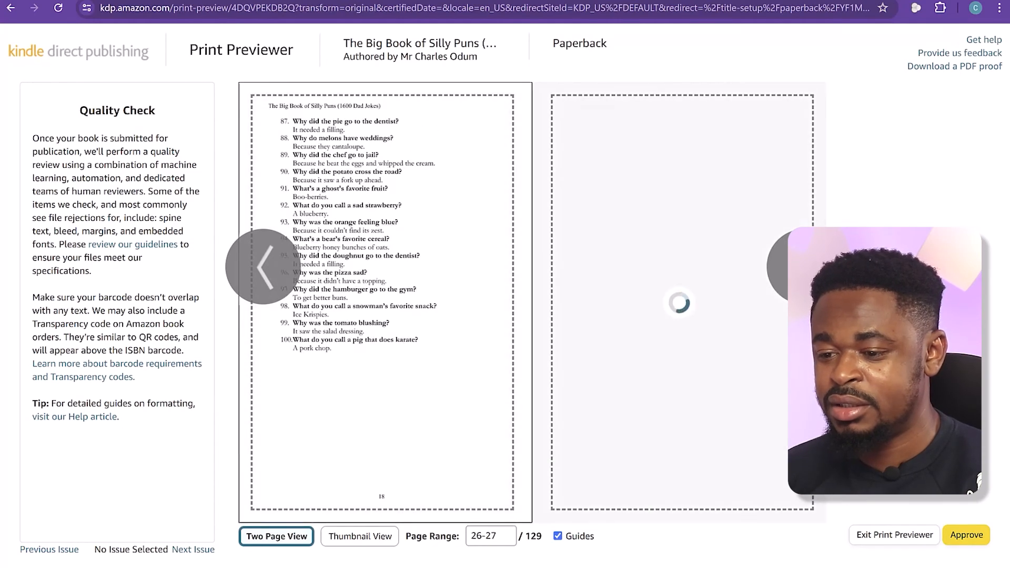
left_click(804, 267)
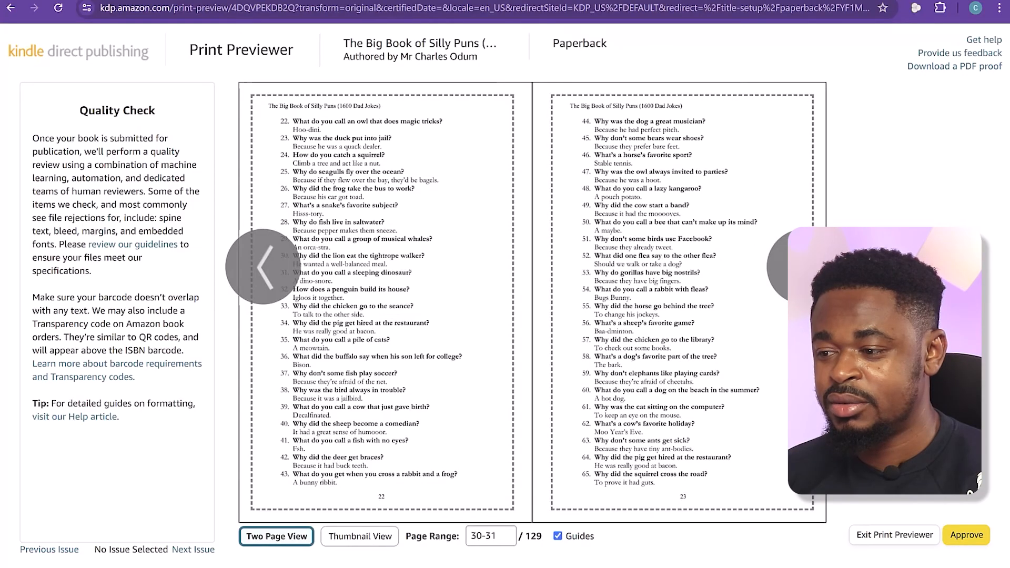
left_click(804, 267)
left_click(804, 267)
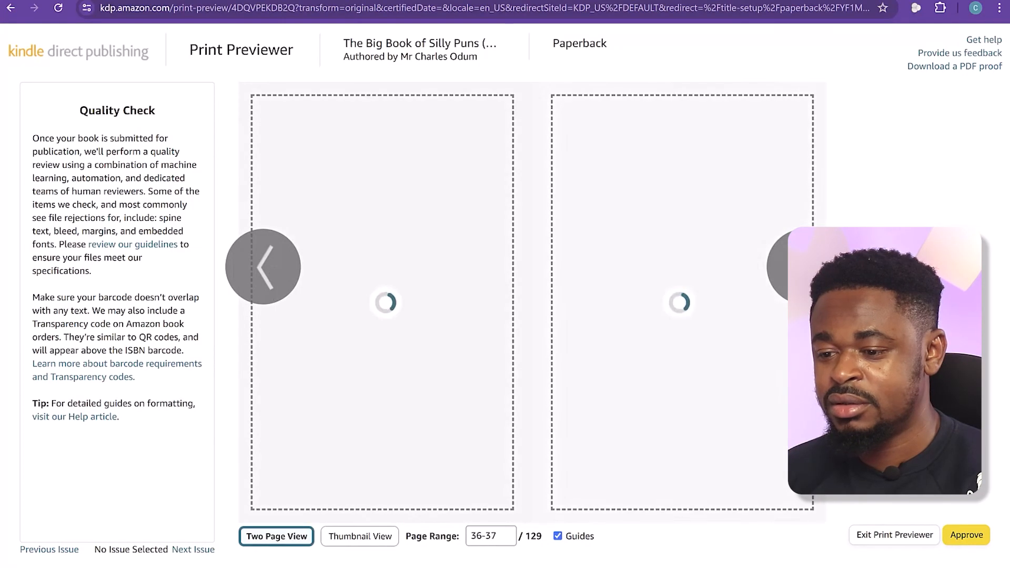
left_click(804, 267)
left_click(804, 267)
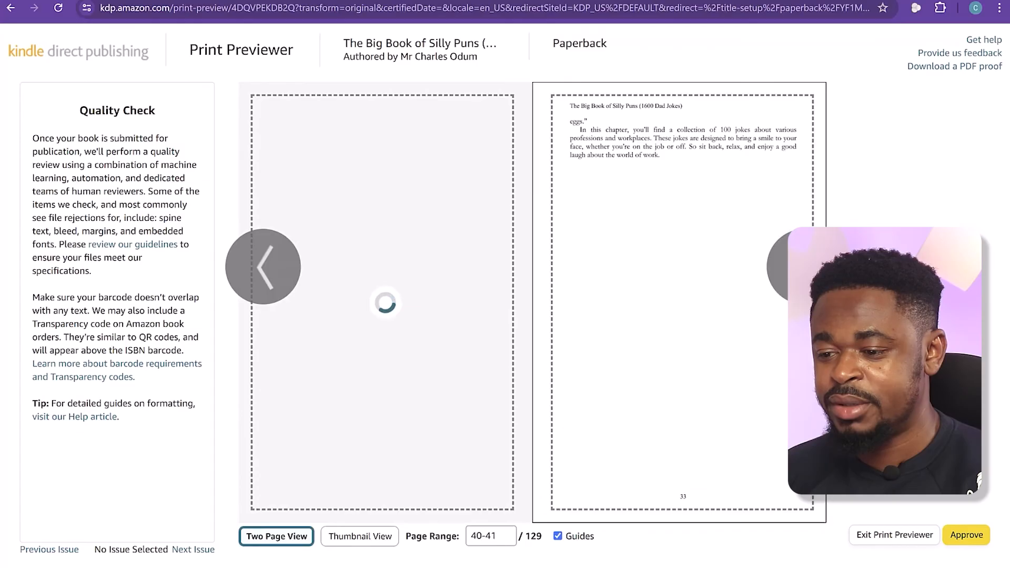
left_click(804, 266)
left_click(804, 267)
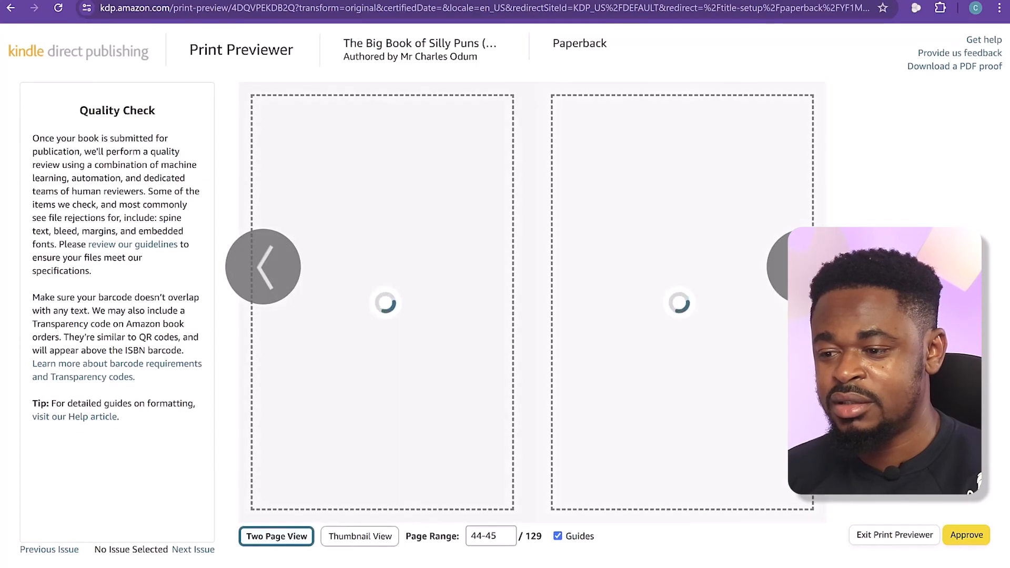
left_click(804, 266)
left_click(804, 267)
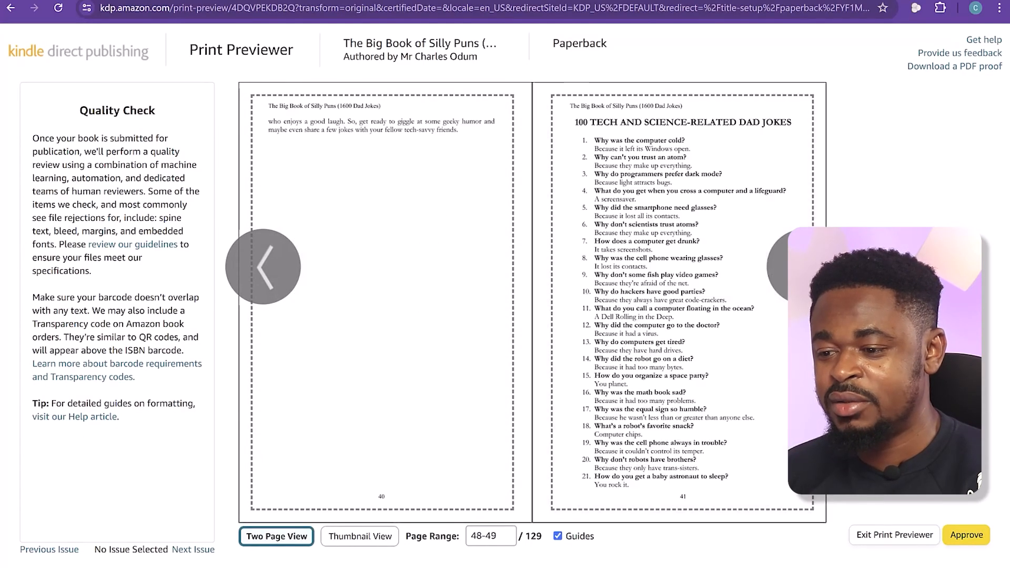
left_click(804, 266)
left_click(804, 267)
left_click(804, 266)
left_click(804, 267)
left_click(804, 267)
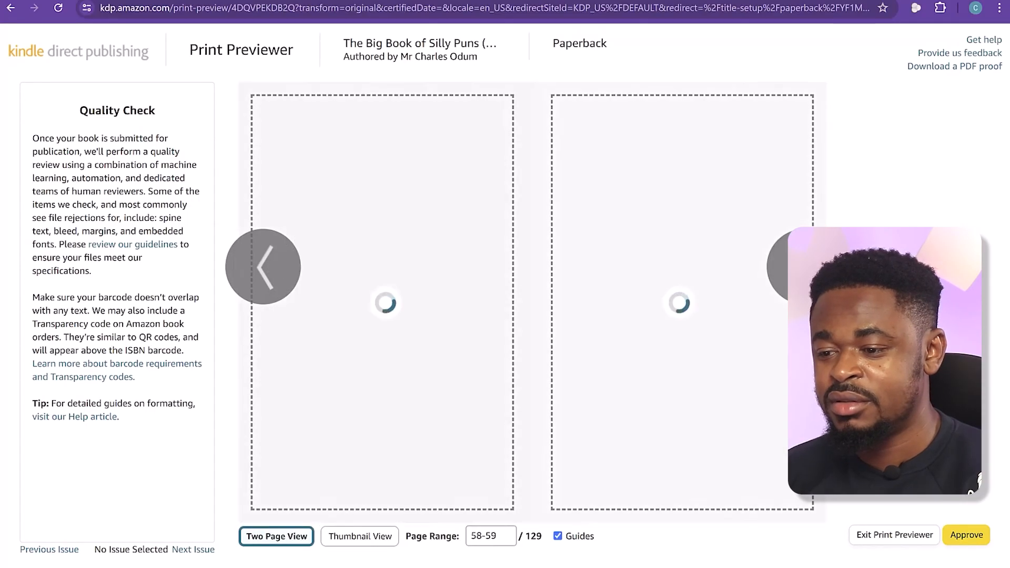
left_click(804, 266)
left_click(804, 267)
left_click(804, 266)
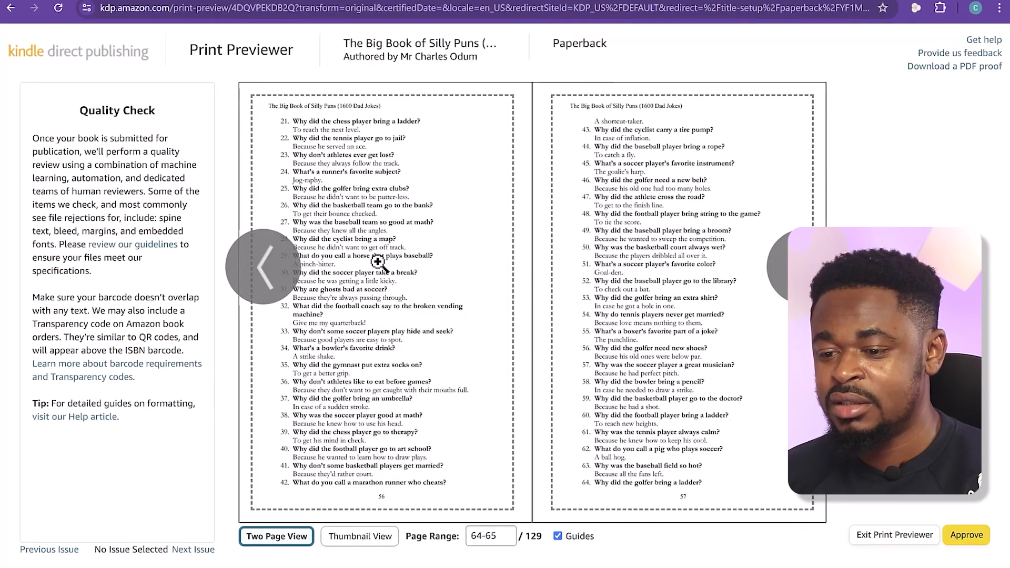
left_click(266, 280)
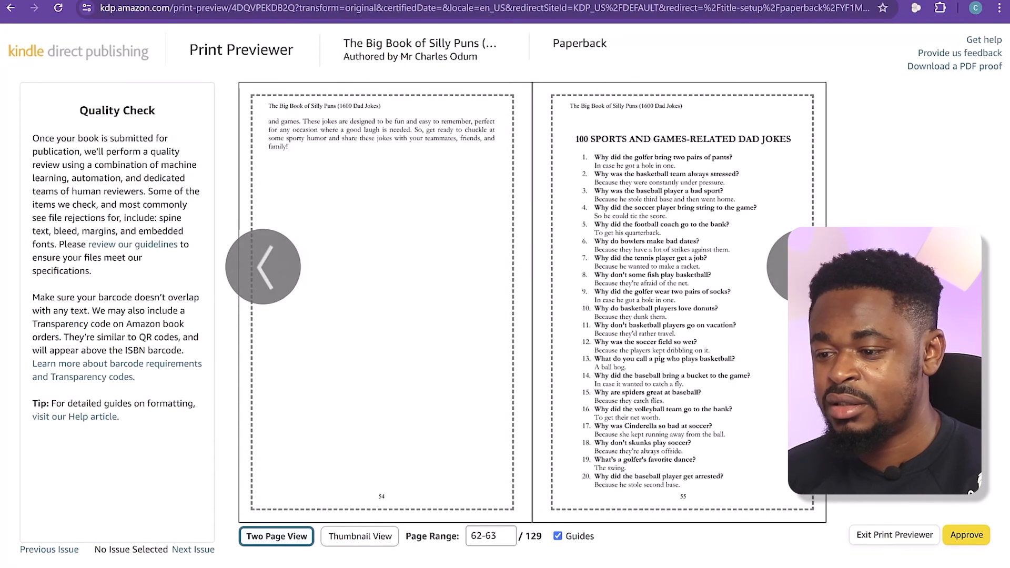
Page through the interior spreads from pages 62-63 up to 86-87 to check chapter headings, joke lists and margins
left_click(805, 266)
left_click(804, 267)
left_click(804, 266)
left_click(805, 267)
left_click(804, 266)
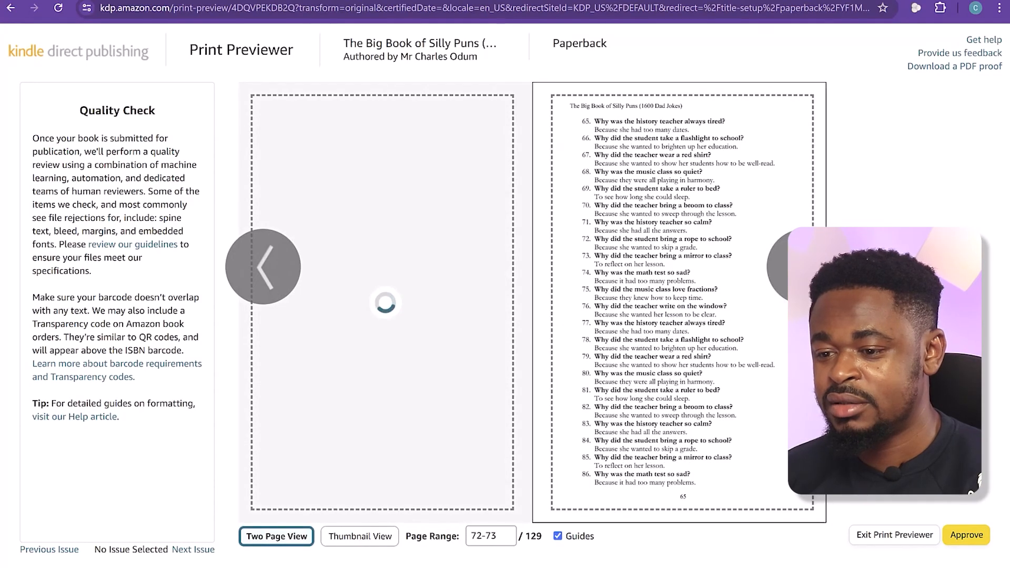
left_click(286, 264)
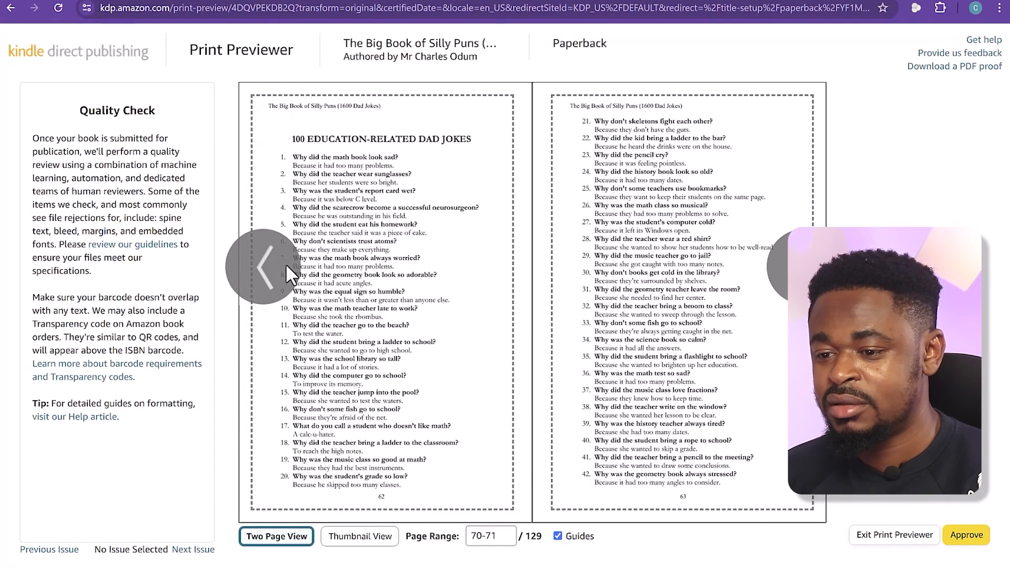
left_click(805, 266)
left_click(804, 266)
left_click(804, 267)
left_click(804, 267)
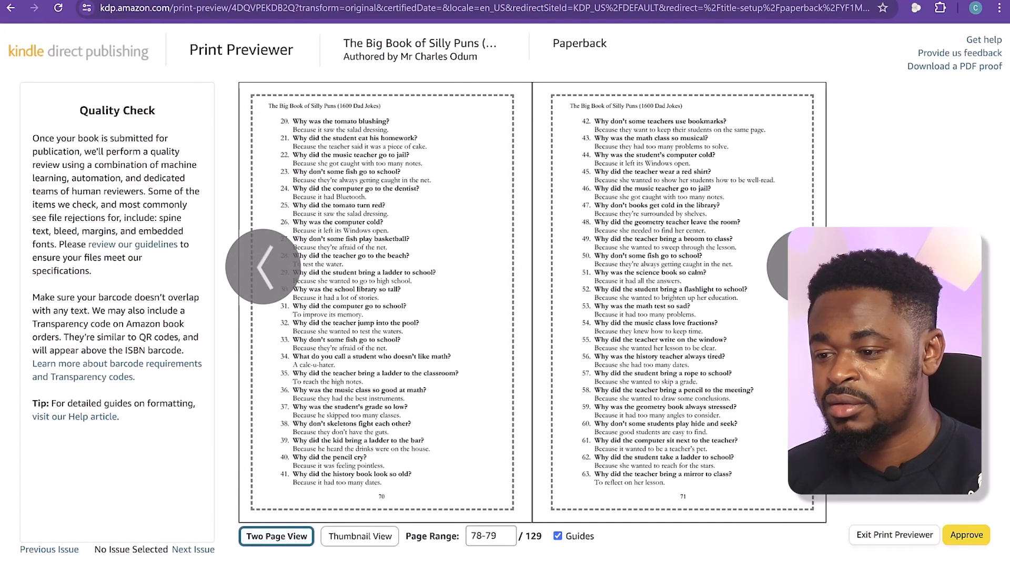
left_click(265, 266)
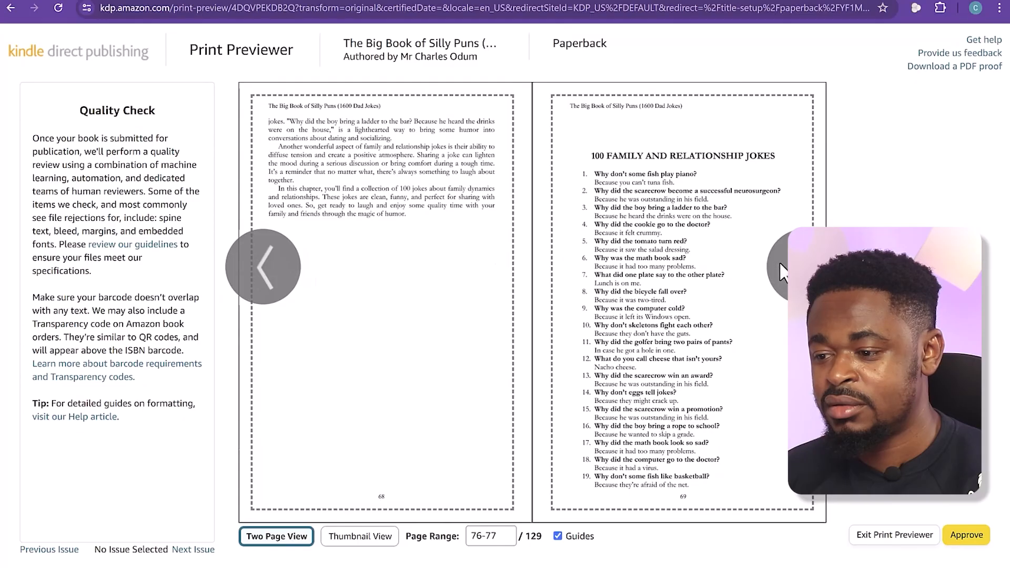
left_click(804, 266)
left_click(804, 266)
left_click(804, 266)
left_click(804, 266)
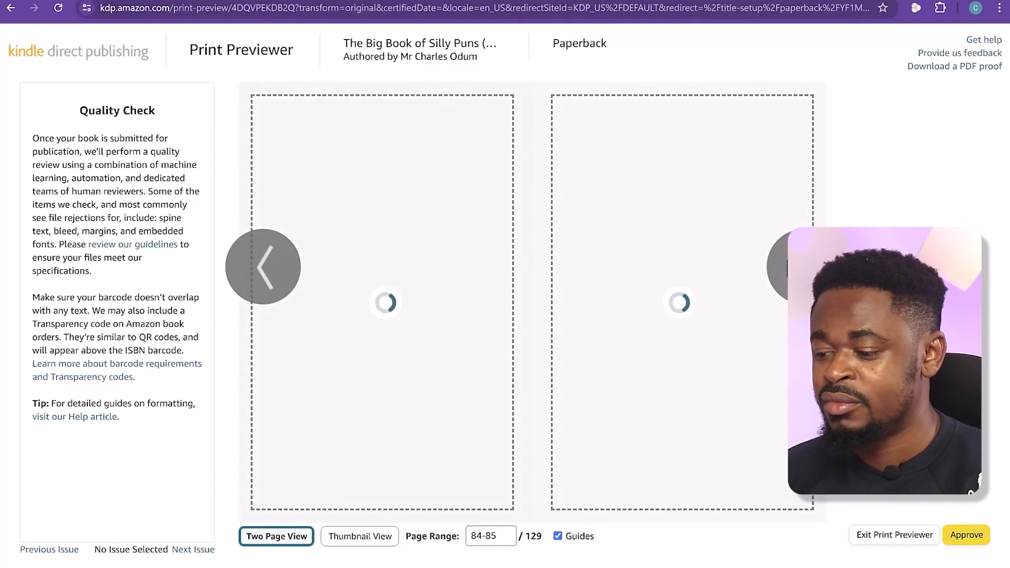
left_click(804, 266)
Approve the print preview, then save the paperback content and continue to pricing
left_click(971, 535)
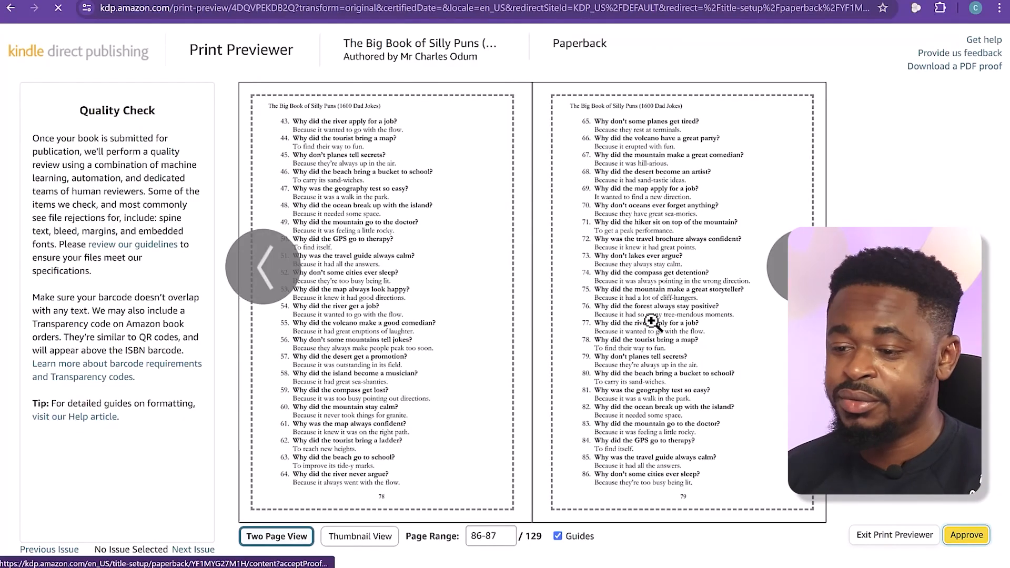
scroll(557, 400, "down", 12)
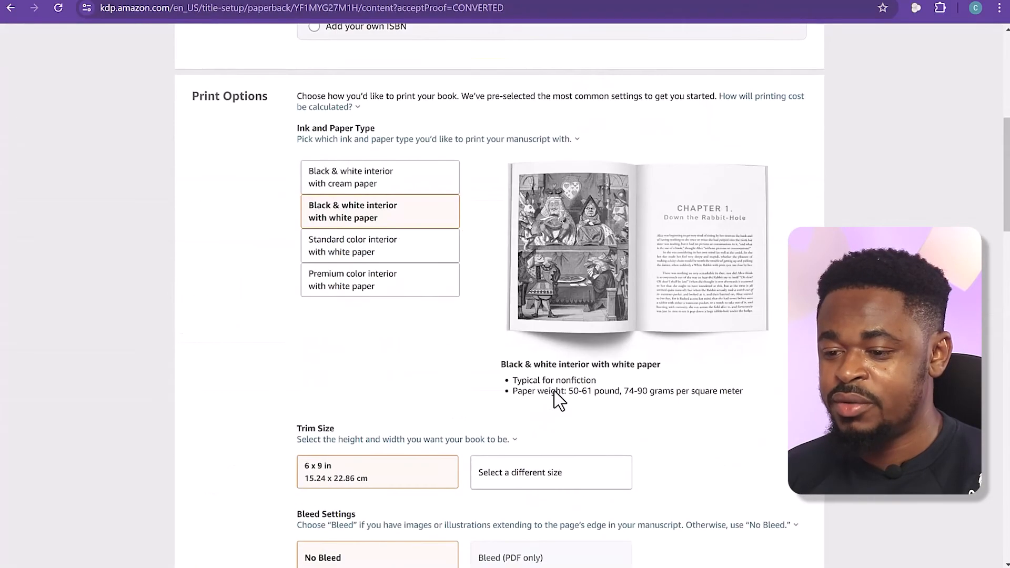
scroll(555, 392, "down", 15)
scroll(555, 401, "up", 6)
scroll(506, 343, "up", 1)
scroll(647, 399, "down", 7)
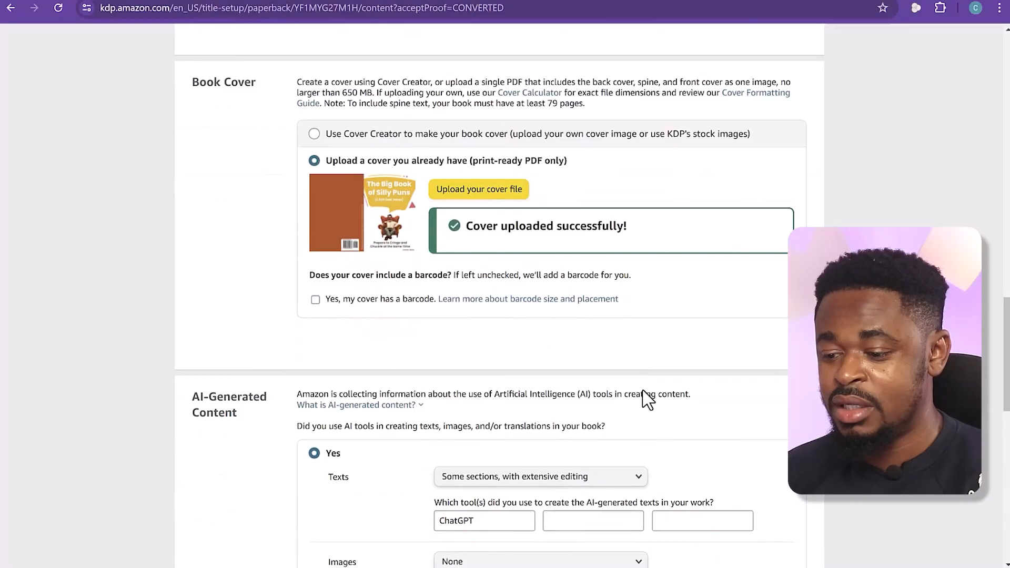
scroll(647, 399, "down", 7)
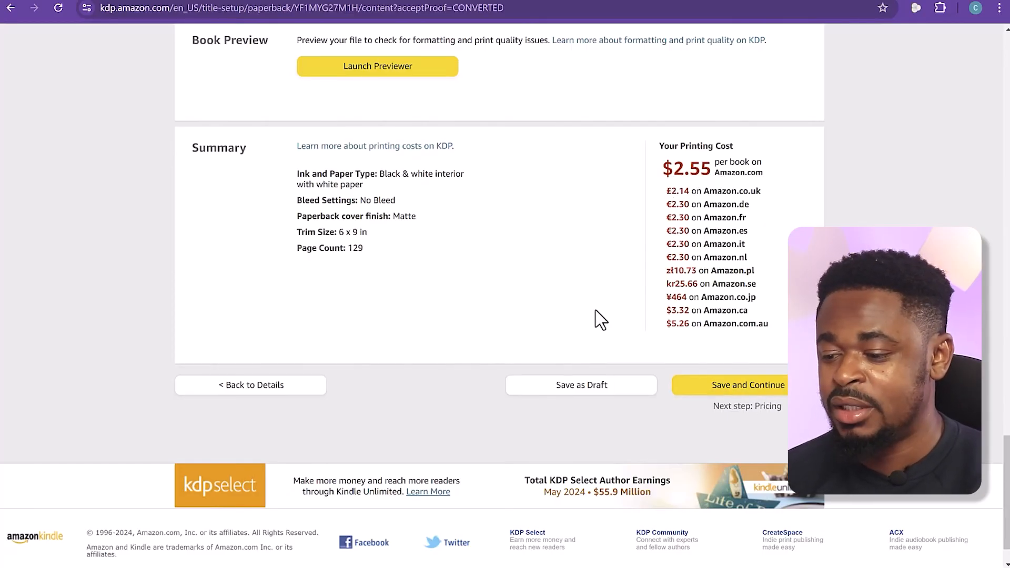
left_click(746, 391)
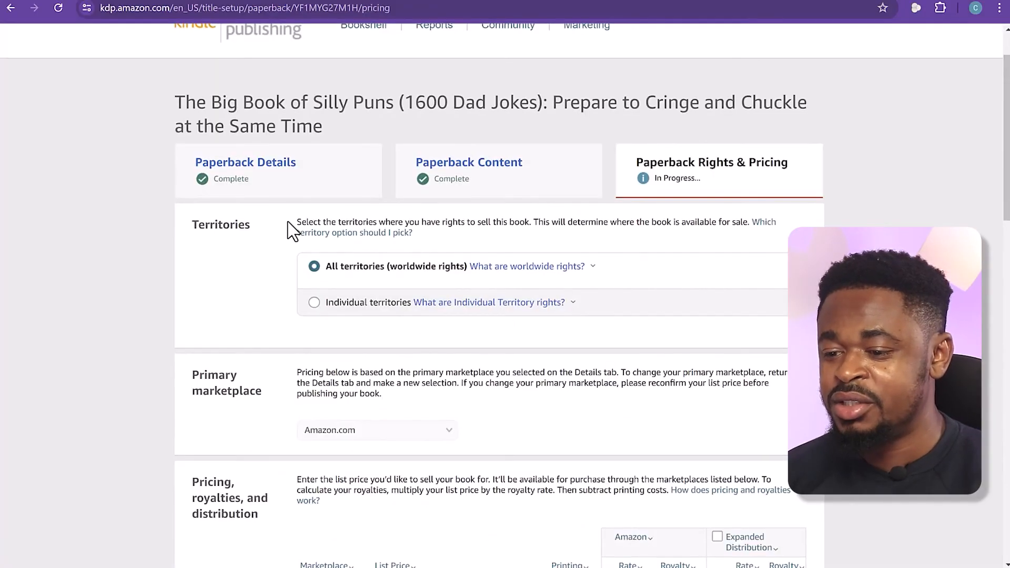
Review the territory rights options and the pricing, royalties and distribution section with its list of marketplaces
left_click_drag(296, 222, 732, 222)
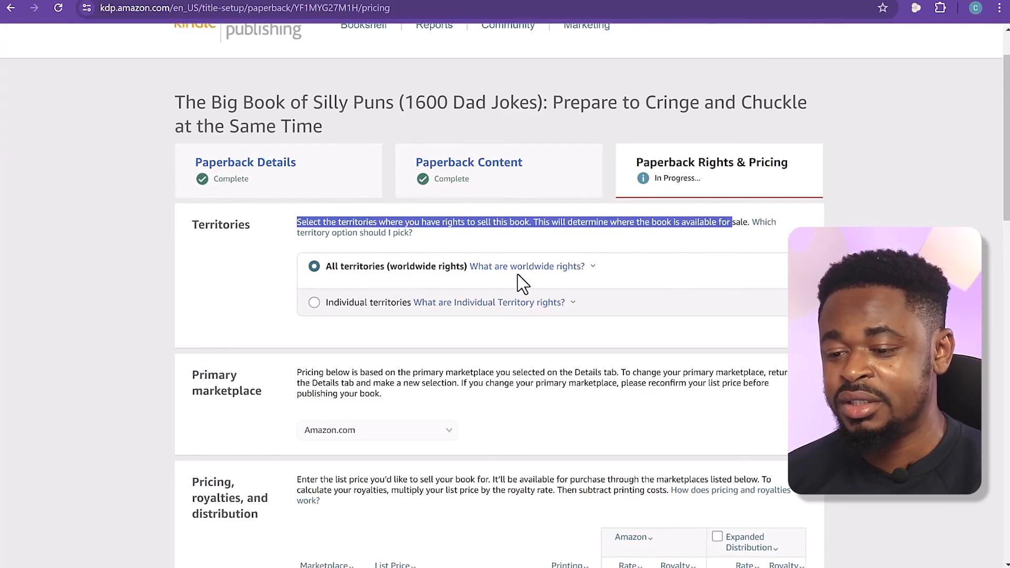
mouse_move(459, 310)
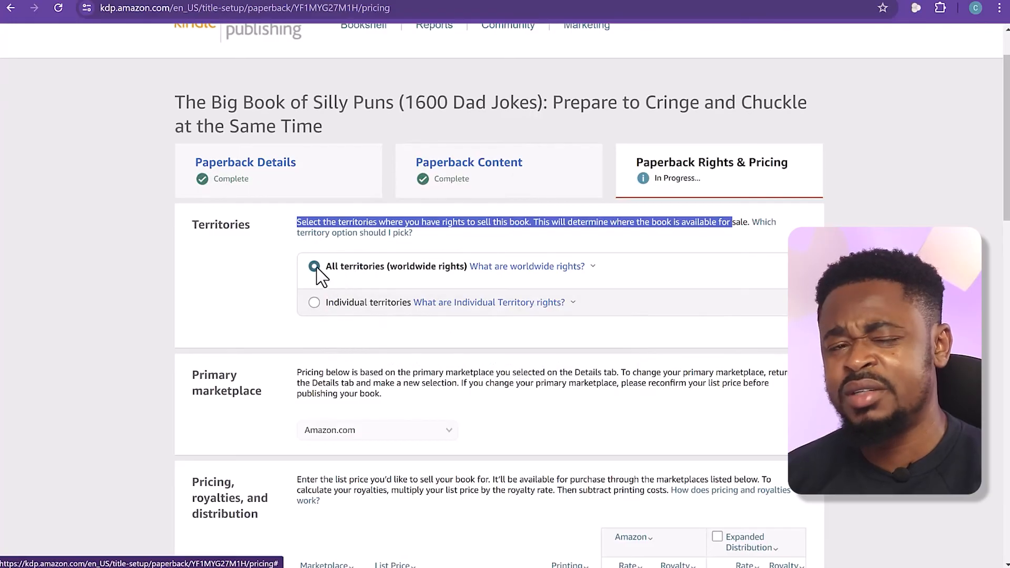
scroll(397, 374, "down", 2)
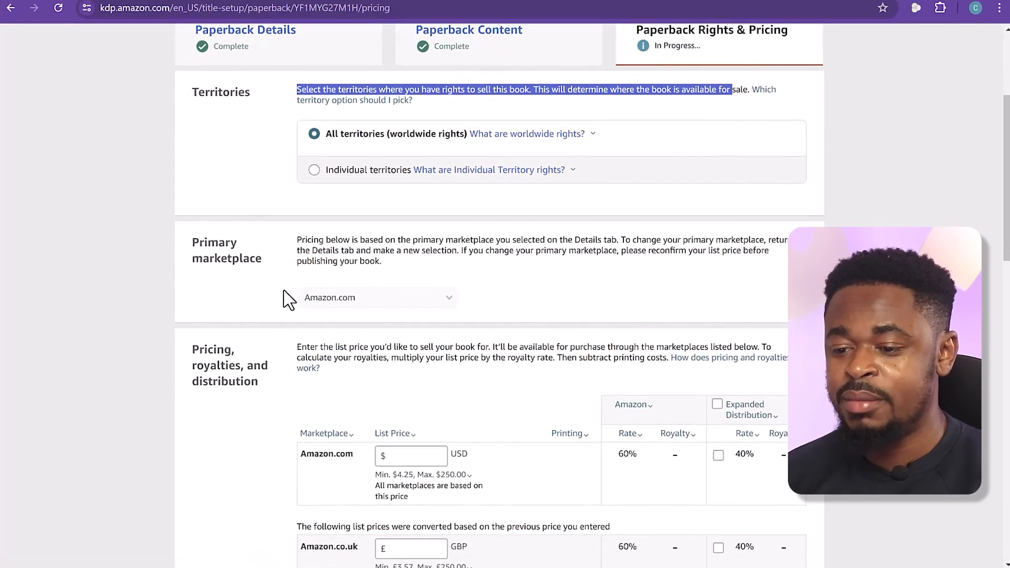
scroll(468, 340, "down", 1)
scroll(468, 340, "down", 1)
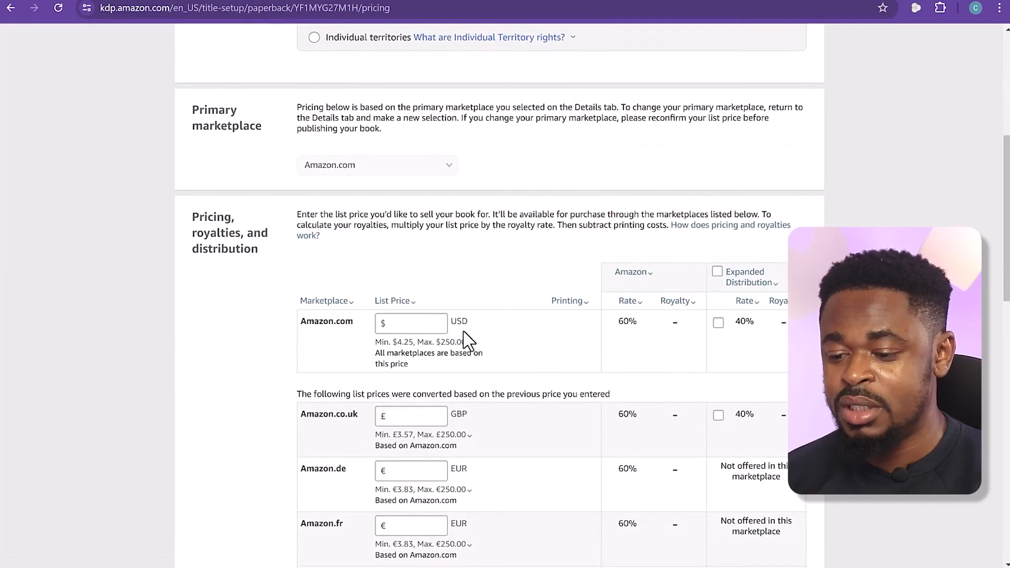
left_click_drag(192, 216, 218, 266)
left_click(224, 255)
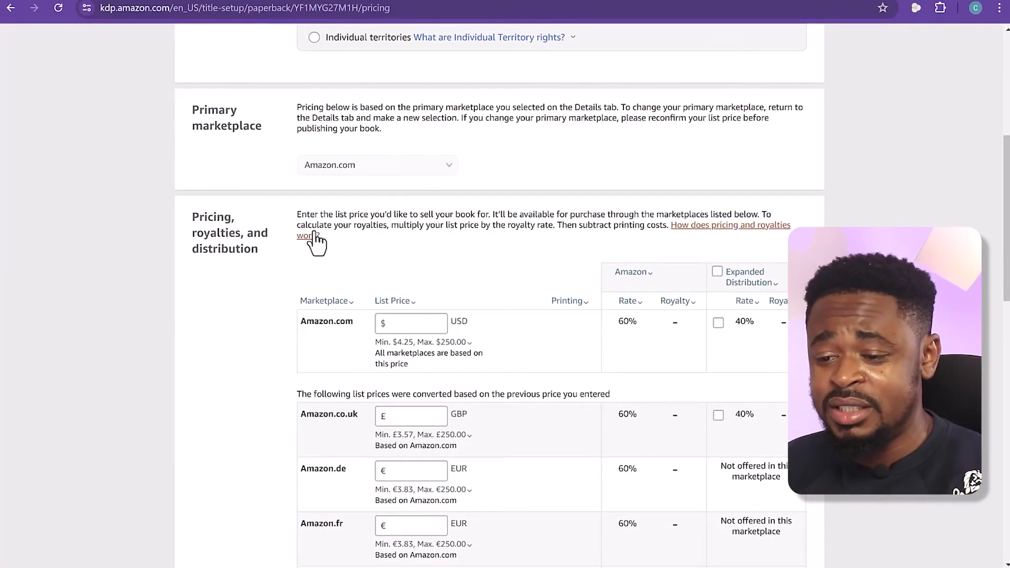
left_click_drag(295, 217, 752, 217)
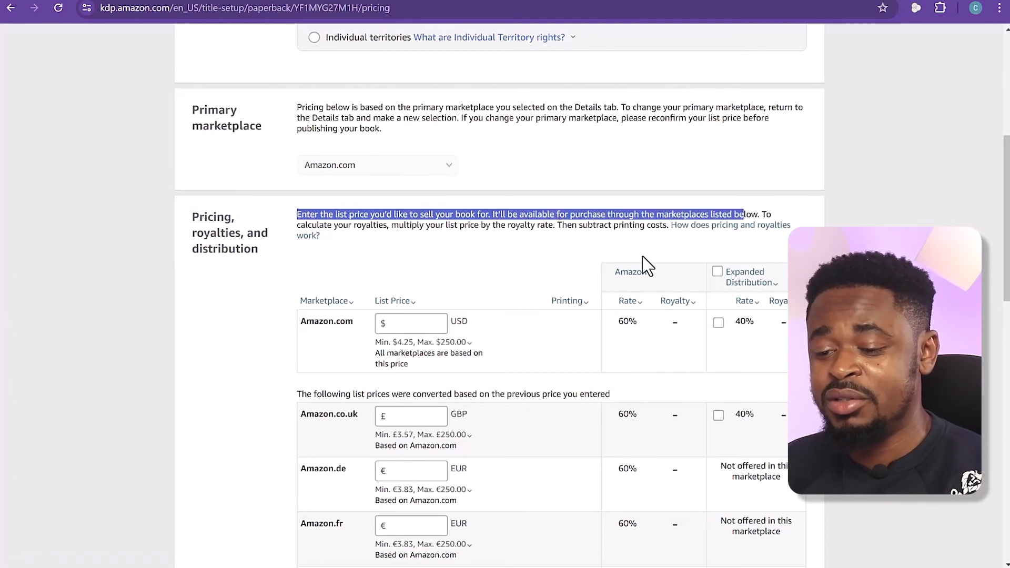
scroll(579, 295, "down", 5)
scroll(418, 226, "down", 7)
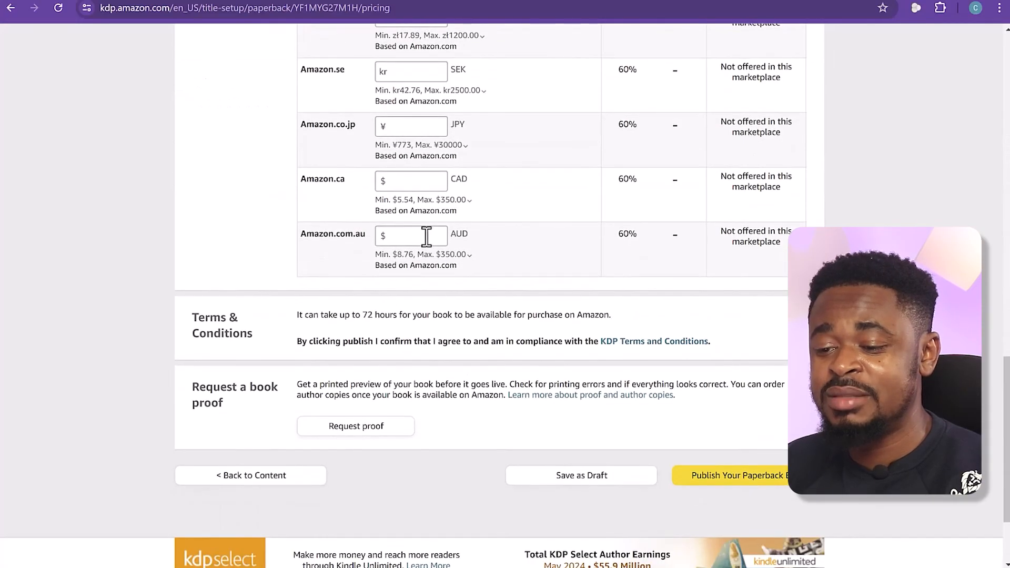
scroll(424, 235, "up", 9)
scroll(431, 275, "up", 6)
scroll(430, 275, "down", 4)
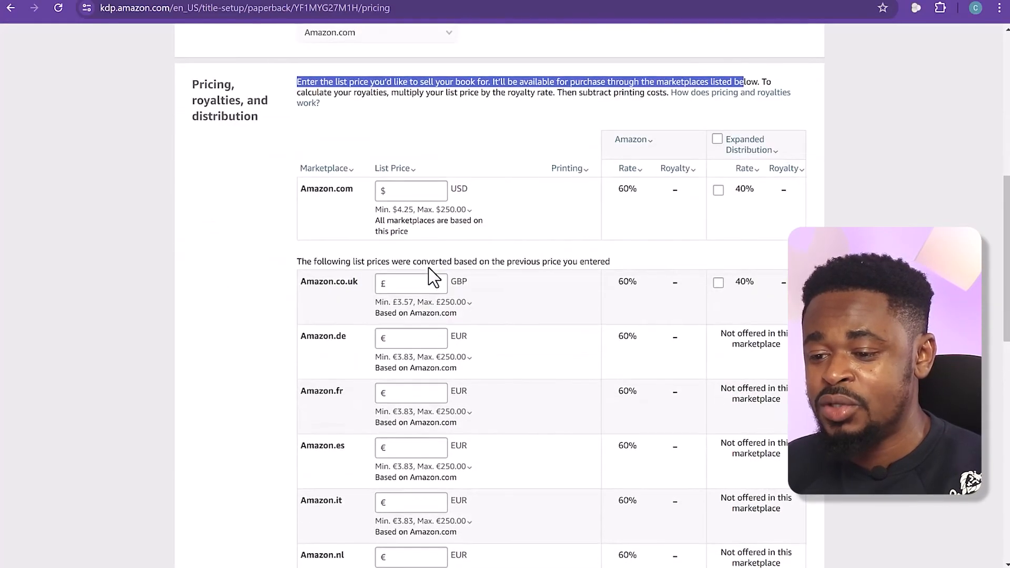
Try an Amazon.com list price of 7.10 USD and check the printing cost and royalty rate
left_click(416, 192)
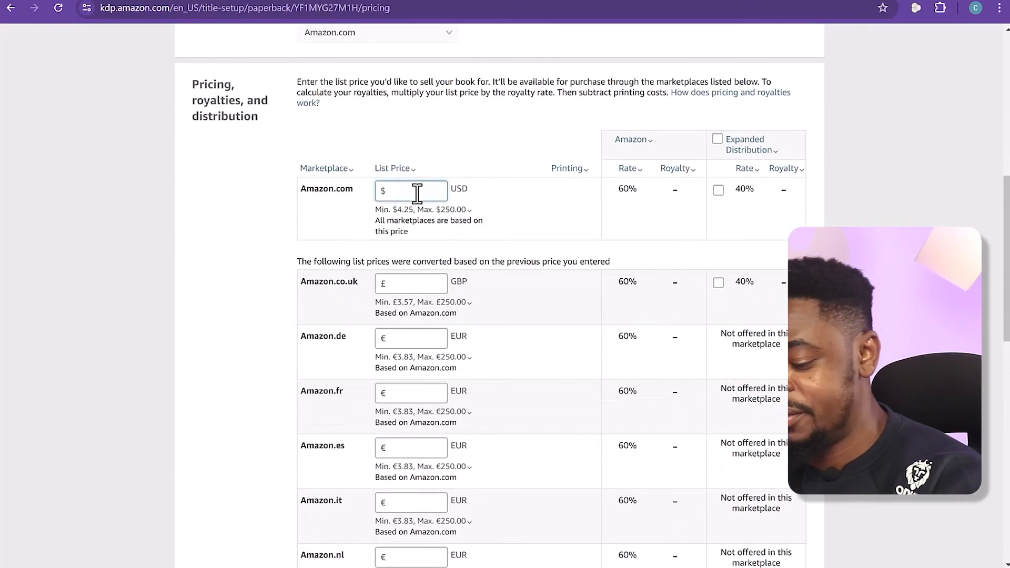
type("7.")
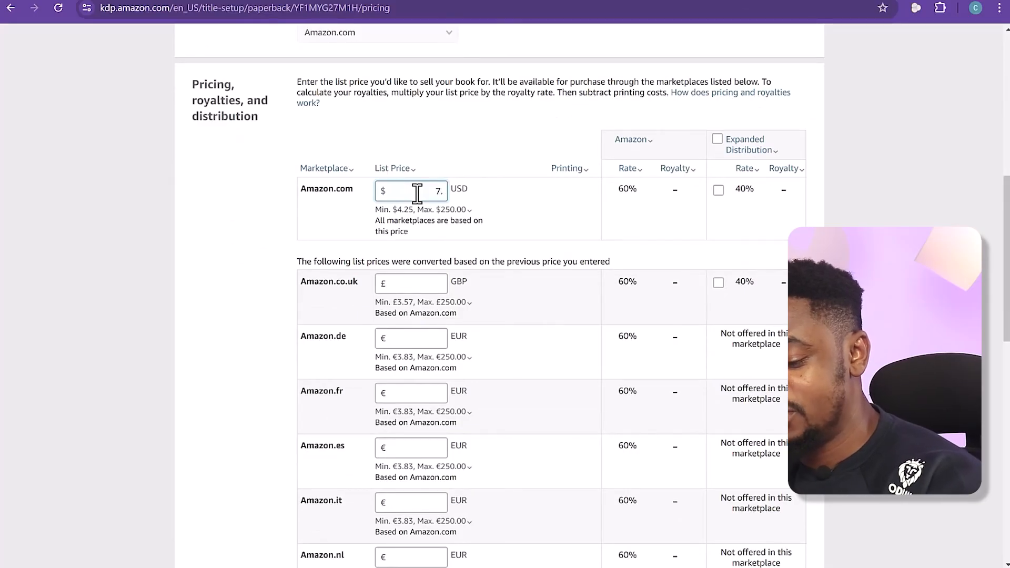
type("1")
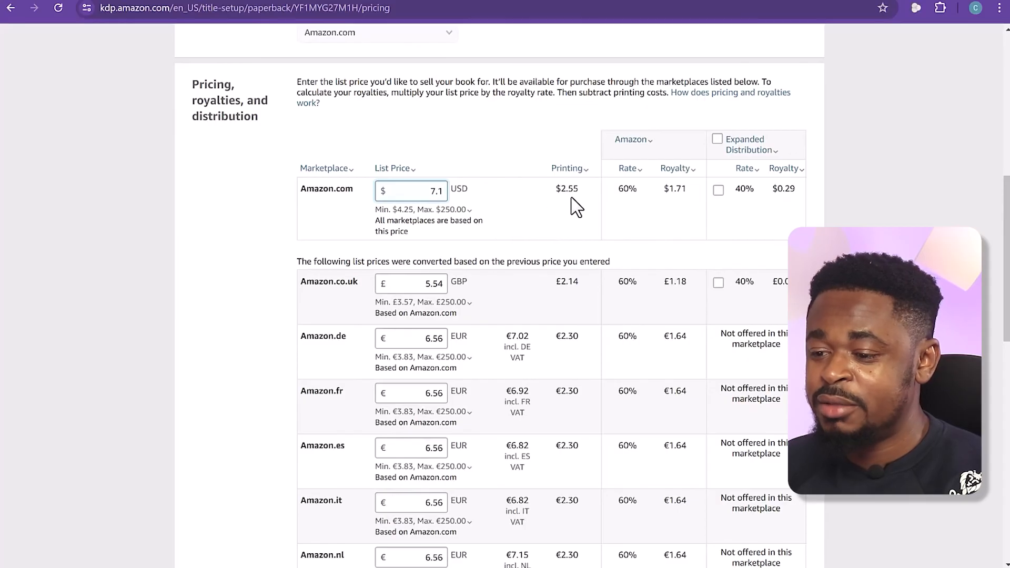
double_click(564, 189)
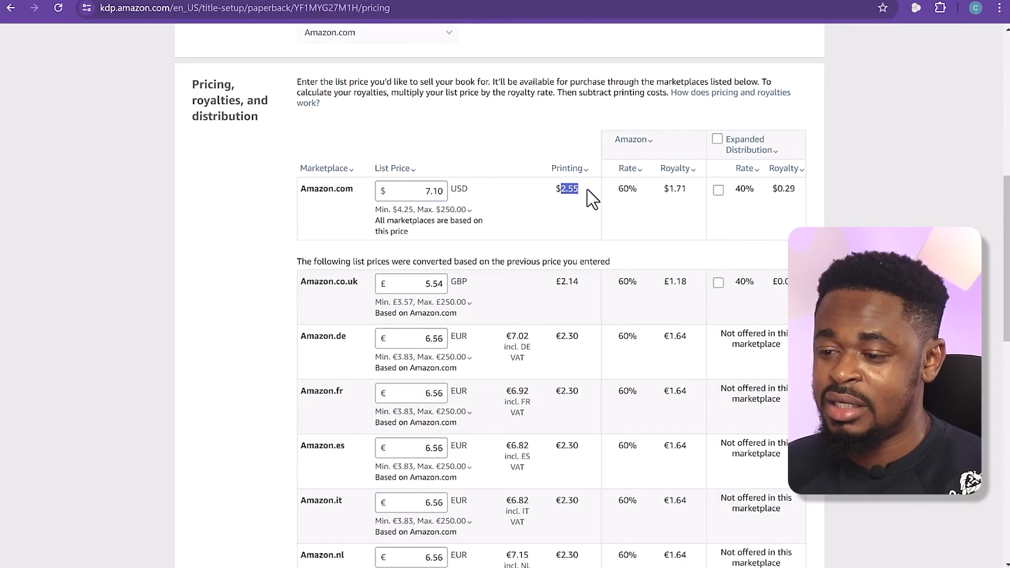
left_click(637, 172)
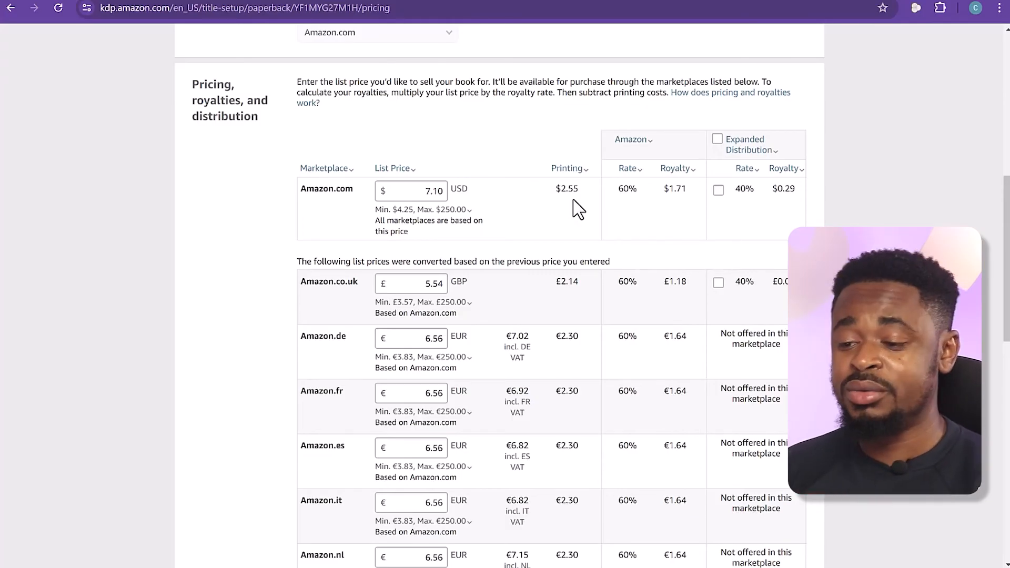
Check the minimum list price explanation and try an Amazon.com list price of 9.99 USD
scroll(534, 210, "down", 3)
scroll(535, 210, "up", 4)
left_click(458, 275)
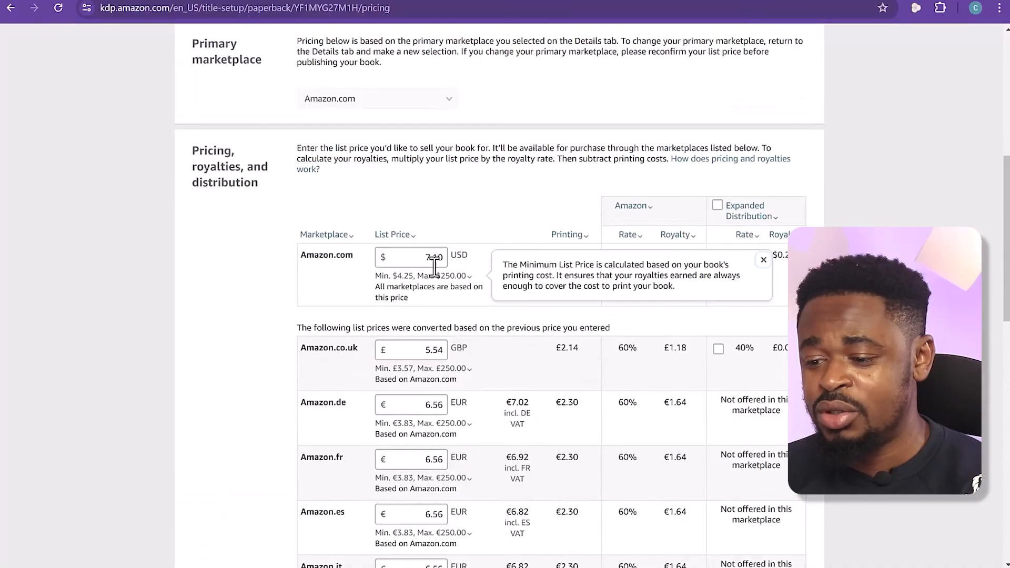
left_click(440, 263)
left_click_drag(433, 257, 446, 259)
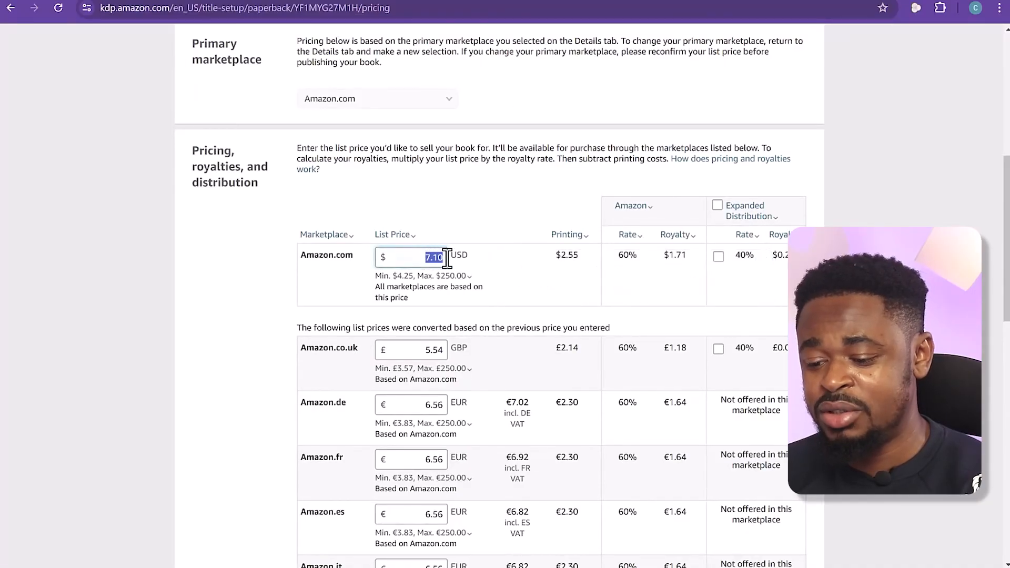
type("9.99")
left_click(479, 277)
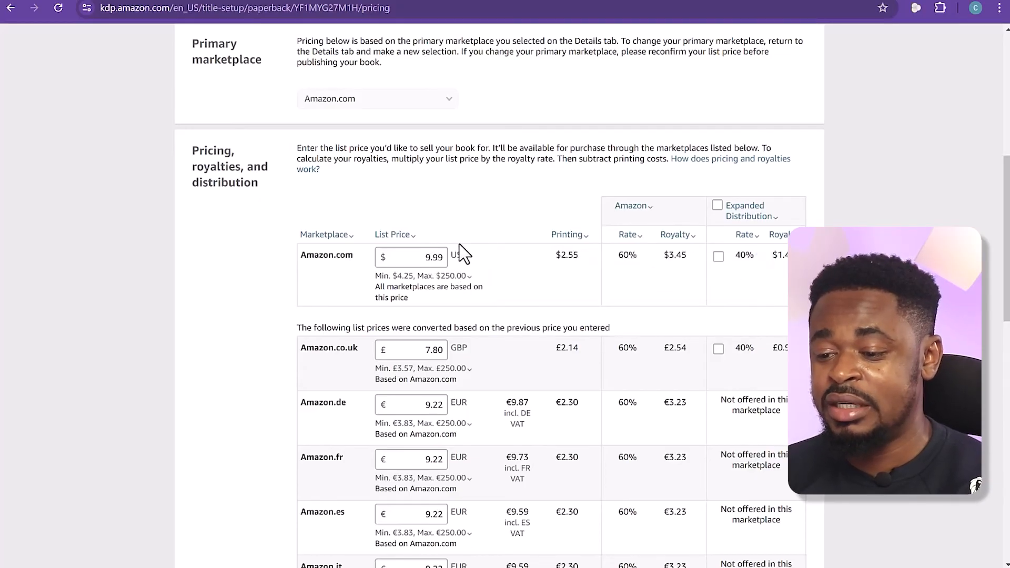
Set the Amazon.com list price to 8.99 USD and submit the paperback for publication
left_click(427, 258)
type("8")
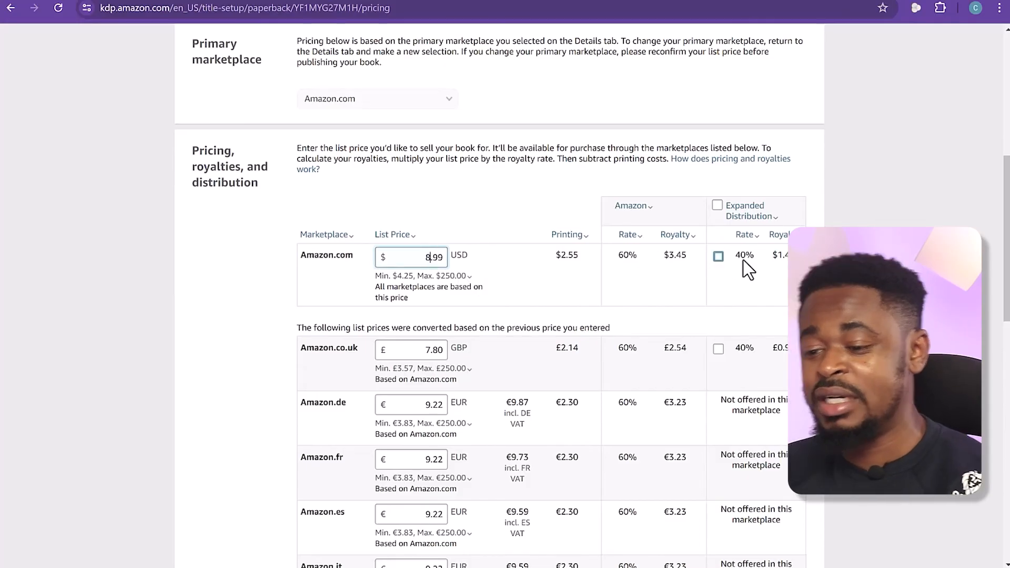
left_click(556, 287)
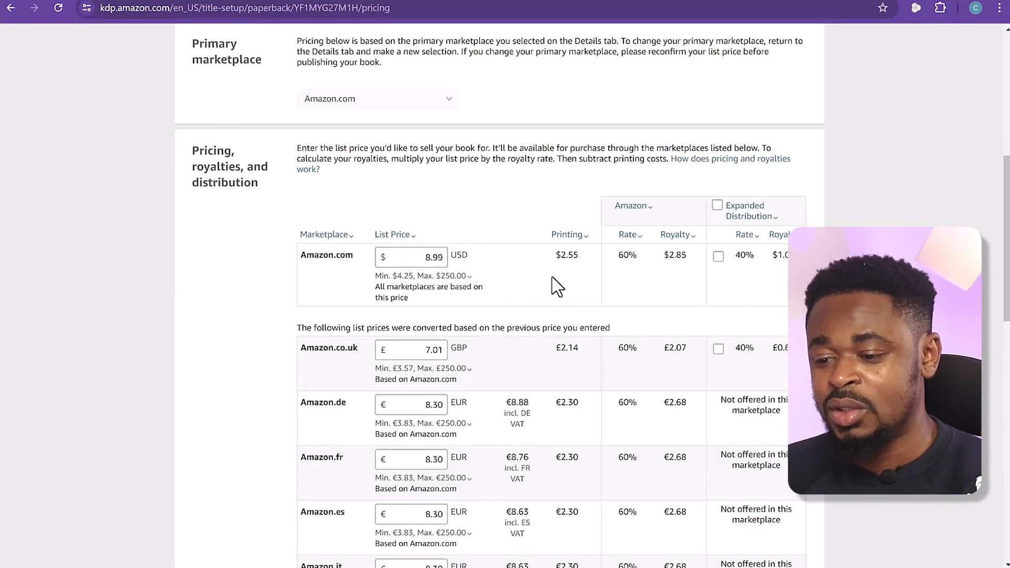
scroll(557, 284, "down", 15)
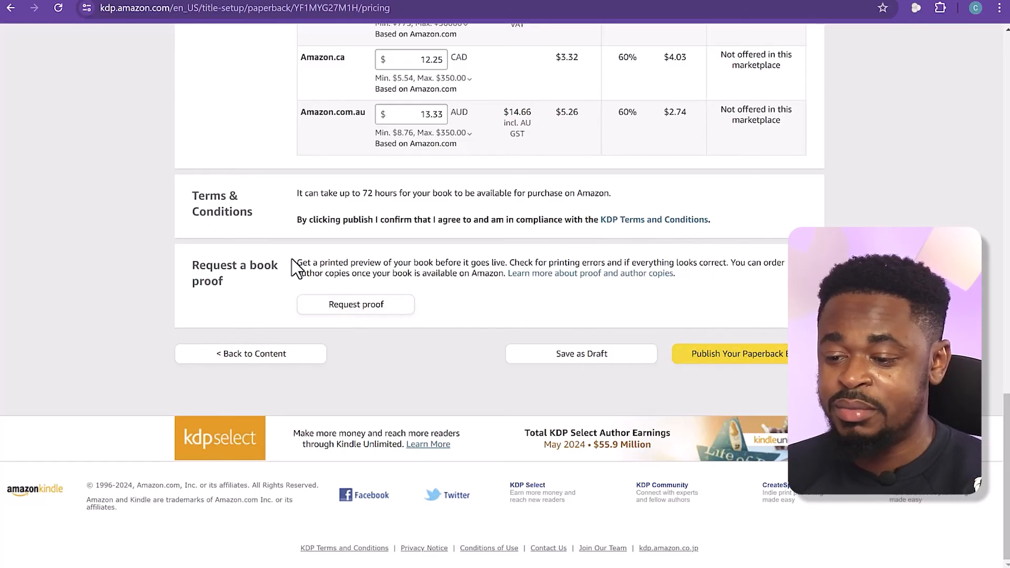
left_click(721, 355)
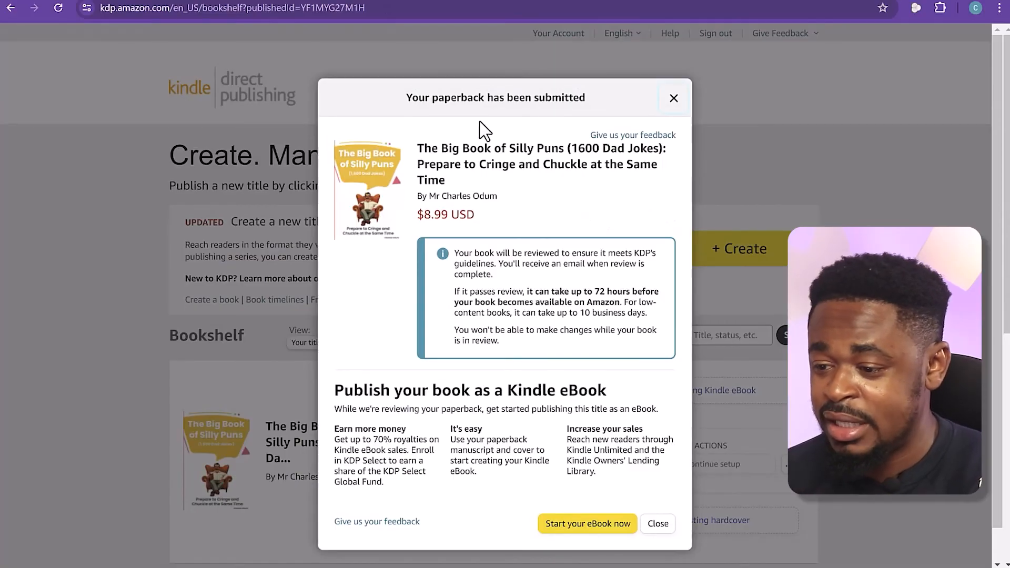
Start a Kindle eBook edition of the submitted paperback and look over its prefilled title, series, author and contributor details
scroll(579, 213, "down", 1)
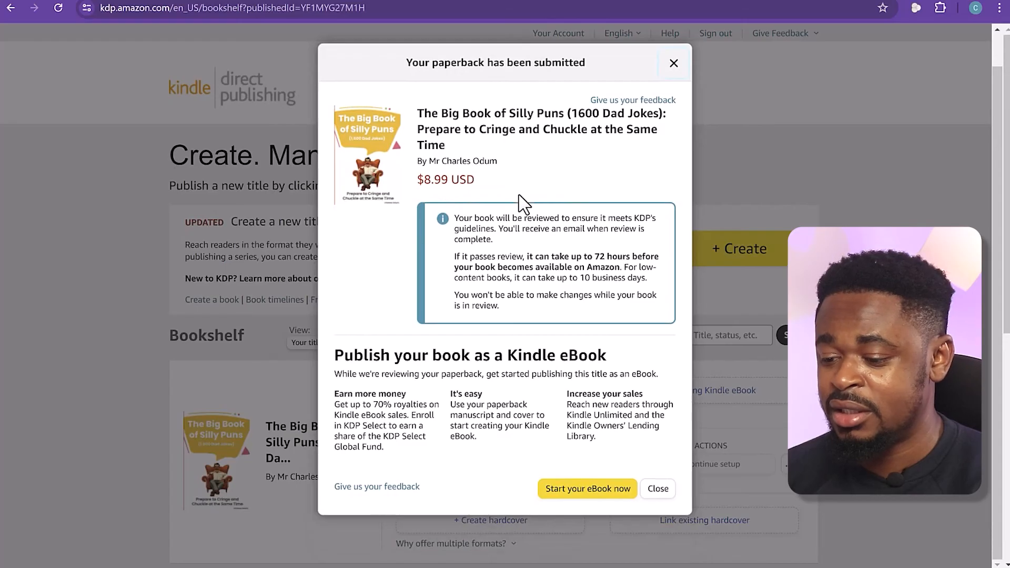
left_click(579, 492)
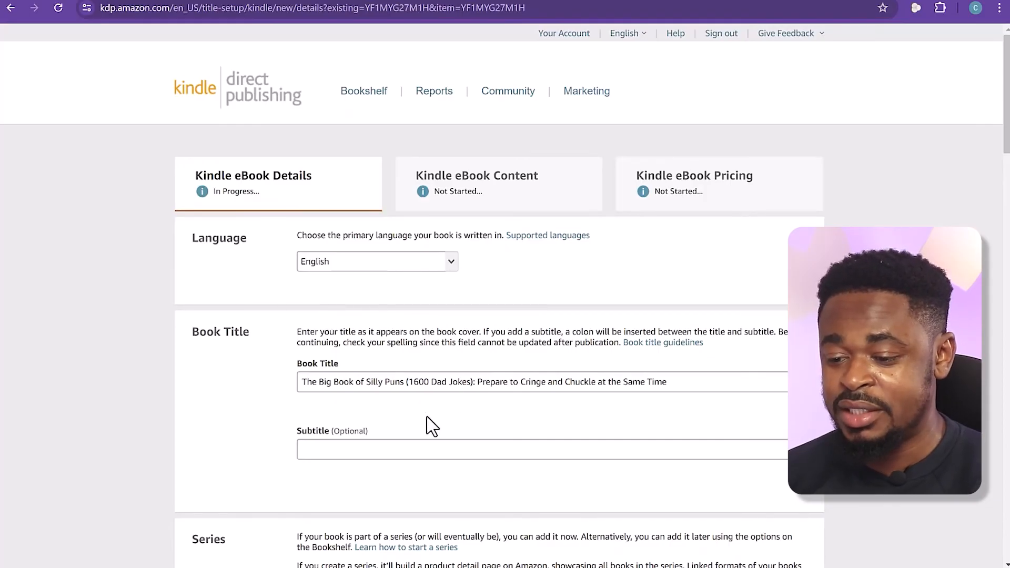
scroll(426, 407, "down", 10)
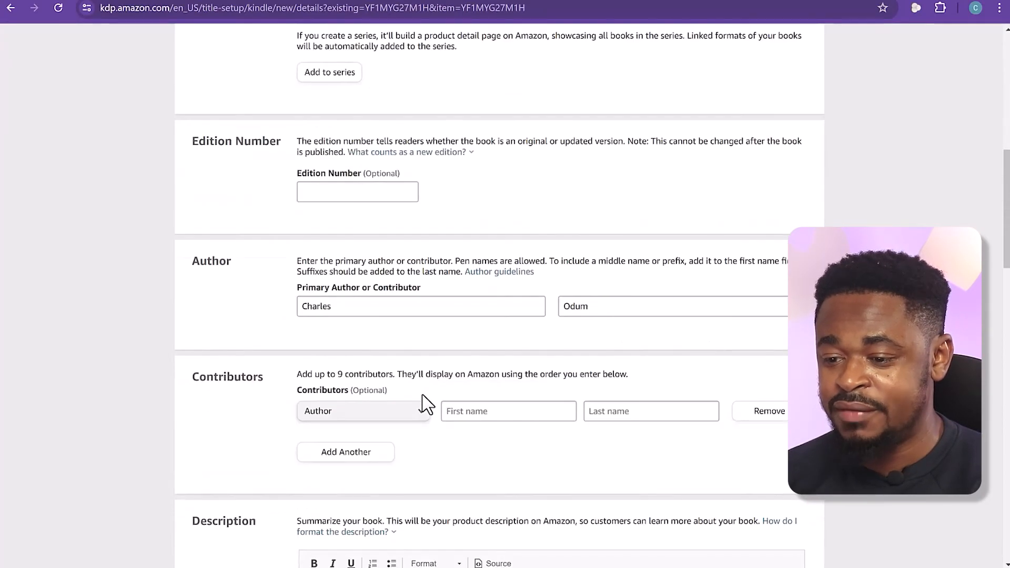
scroll(426, 407, "up", 8)
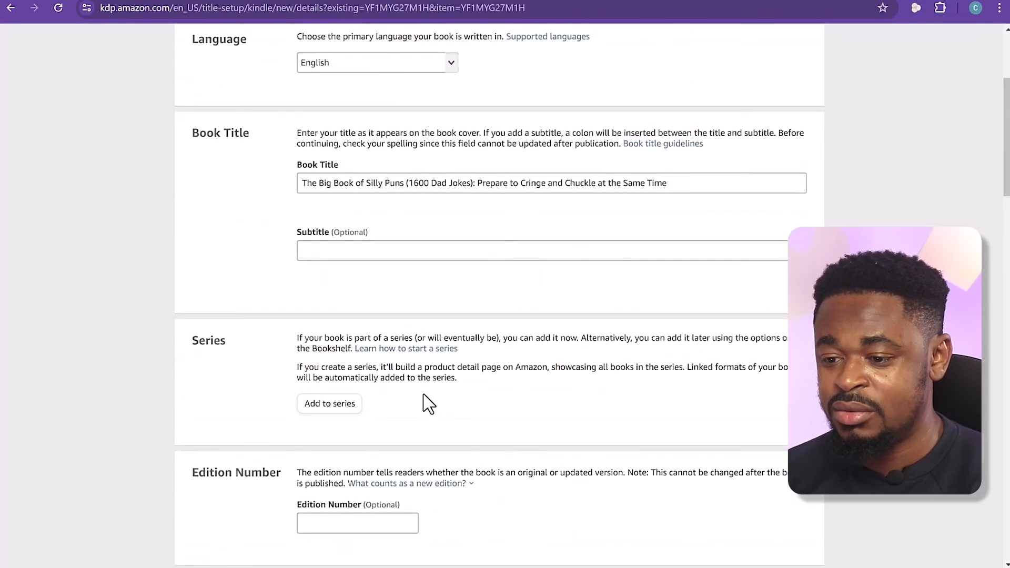
scroll(541, 311, "down", 6)
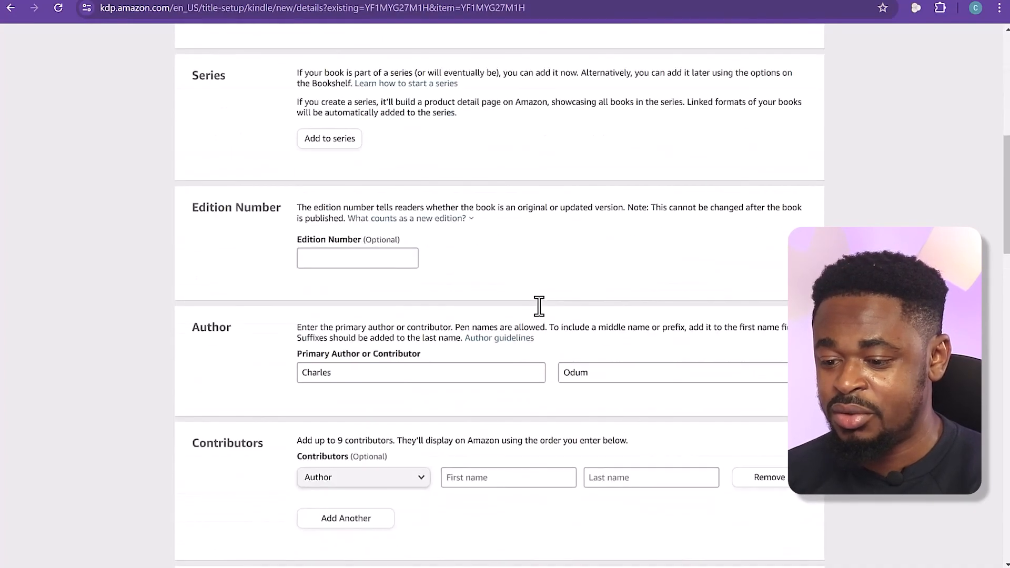
Review the eBook's prefilled description, publishing rights, audience, marketplace, keywords and release option, and try to continue to the content stage
scroll(580, 372, "down", 6)
scroll(579, 383, "down", 5)
scroll(685, 393, "down", 6)
scroll(679, 398, "down", 5)
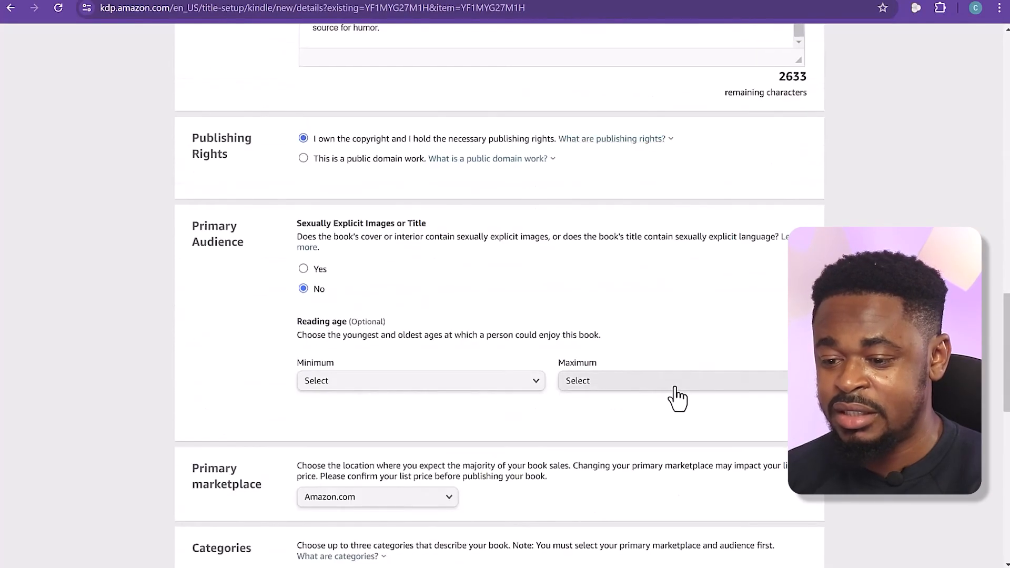
scroll(673, 397, "down", 4)
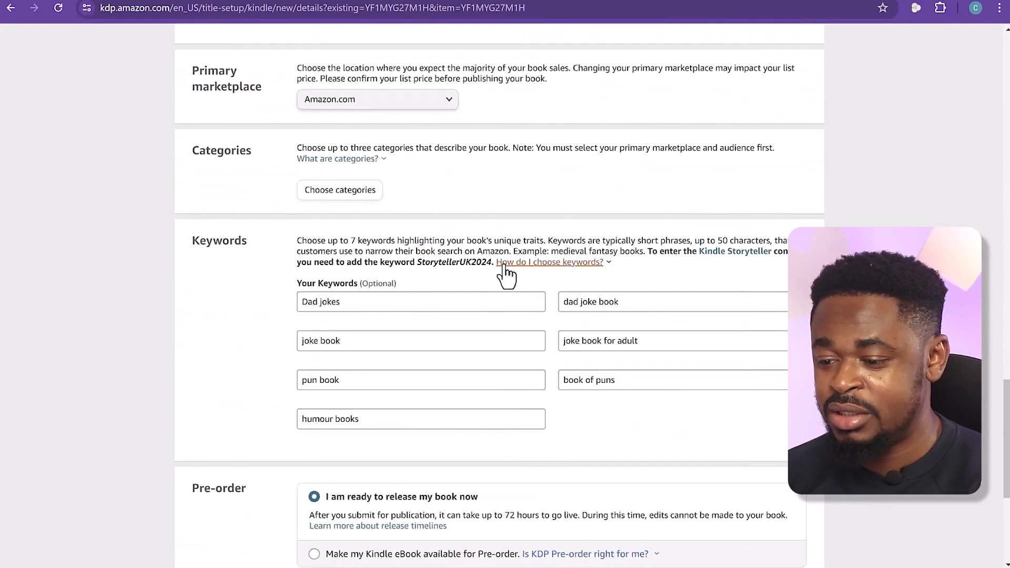
scroll(578, 381, "down", 5)
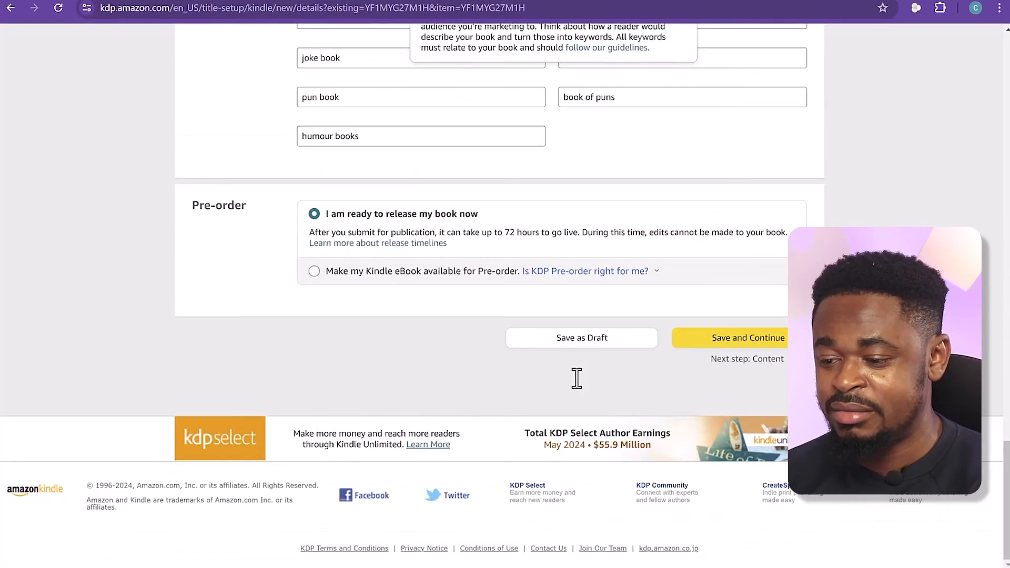
left_click(767, 345)
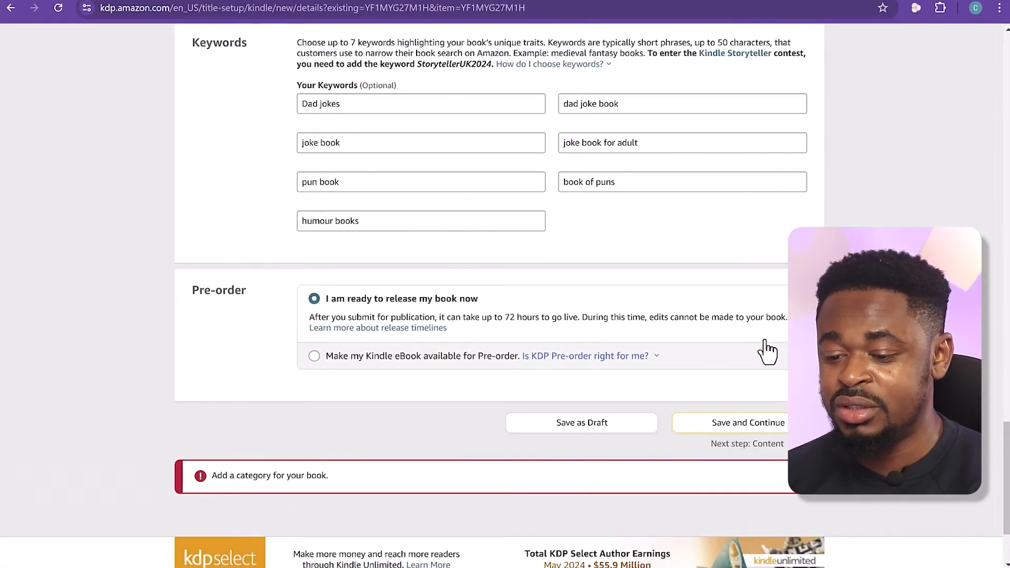
Place the eBook in Humor & Entertainment > Humor under Jokes & Riddles and Puns & Wordplay
scroll(560, 350, "up", 8)
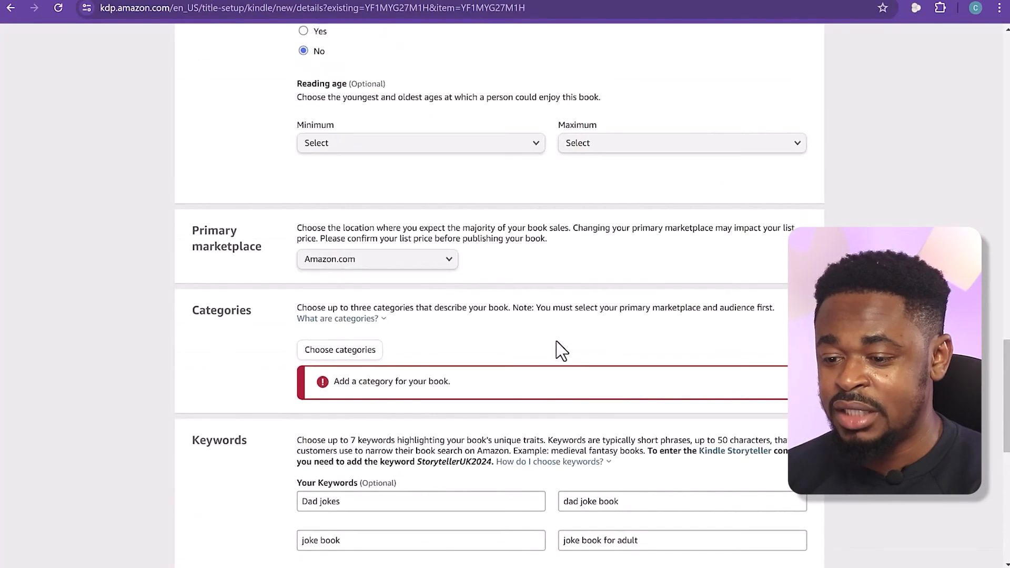
scroll(560, 350, "up", 4)
scroll(547, 342, "down", 5)
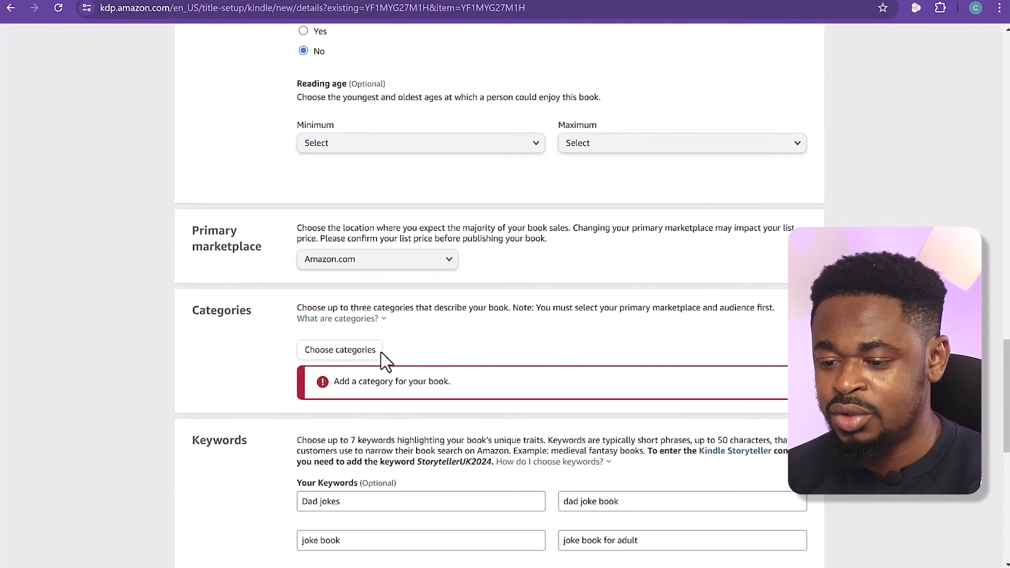
left_click(368, 351)
left_click(330, 282)
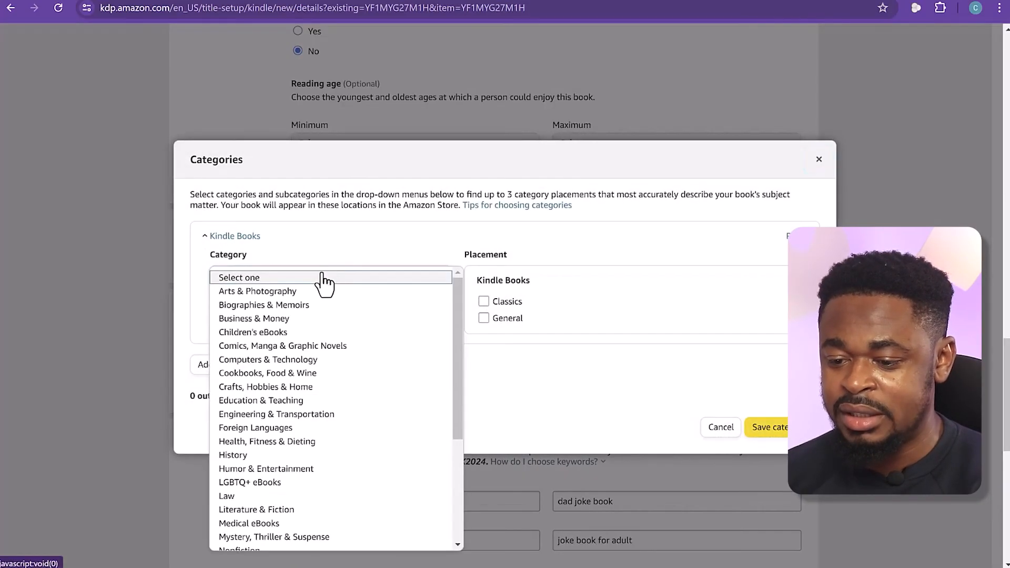
left_click(308, 469)
left_click(347, 320)
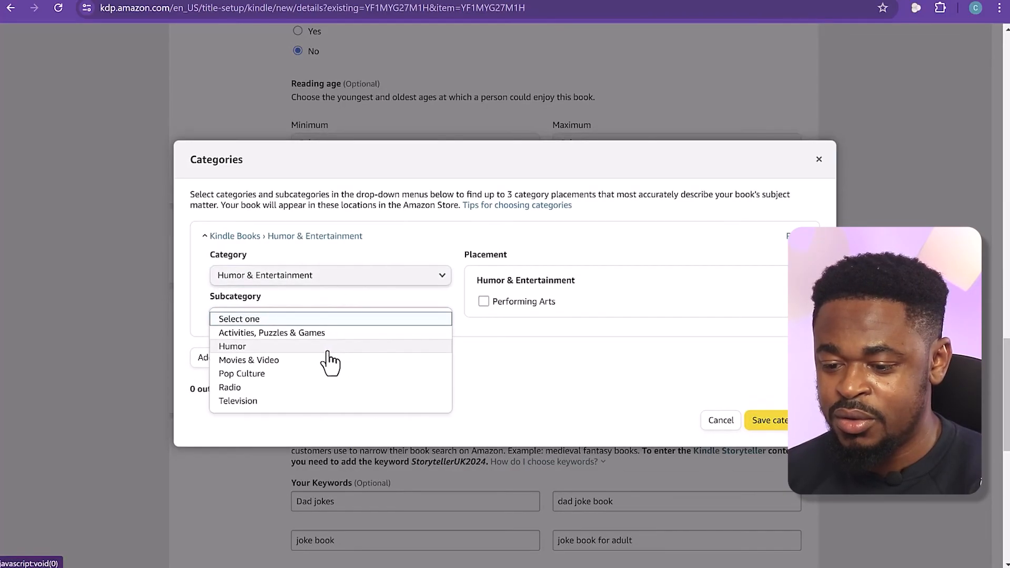
left_click(327, 347)
left_click(483, 434)
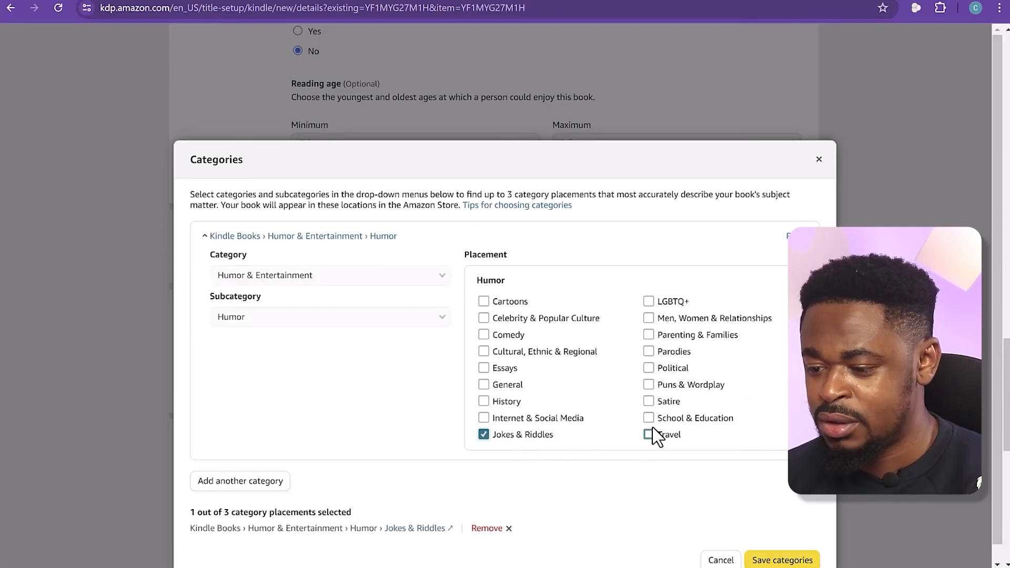
left_click(649, 385)
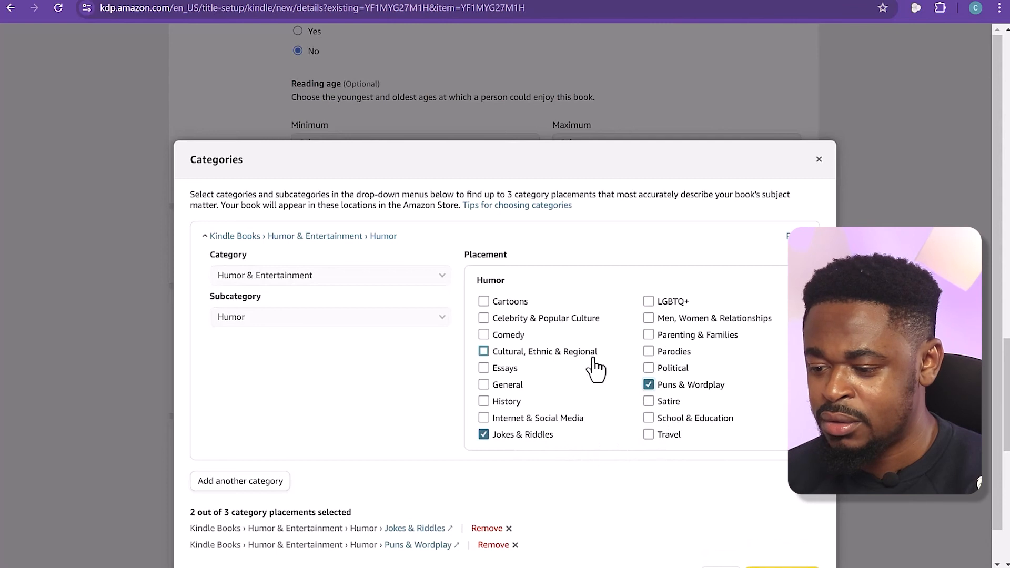
Add a third category placement, Humor & Entertainment > Activities, Puzzles & Games > General, and save the categories
left_click(271, 482)
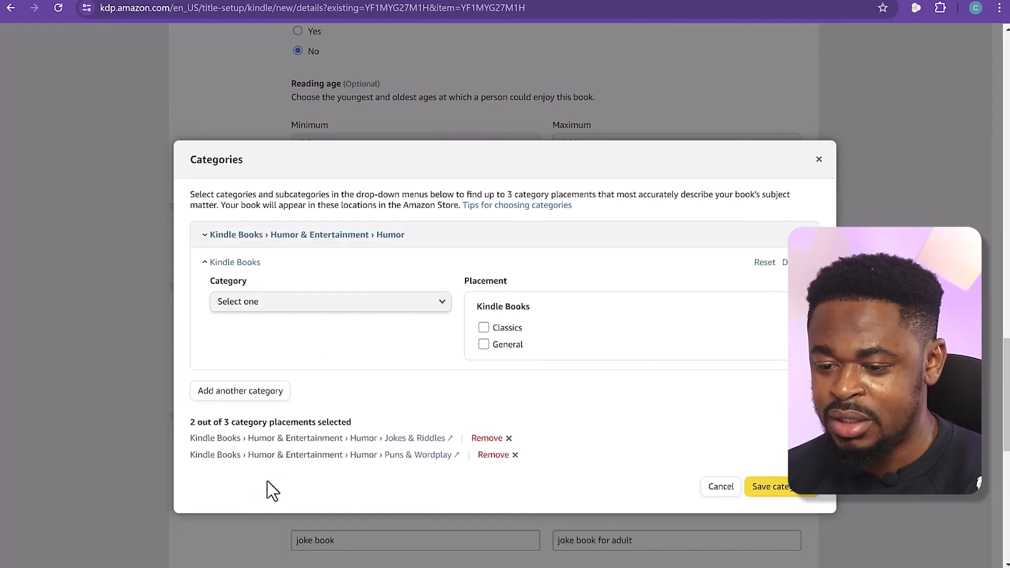
left_click(339, 304)
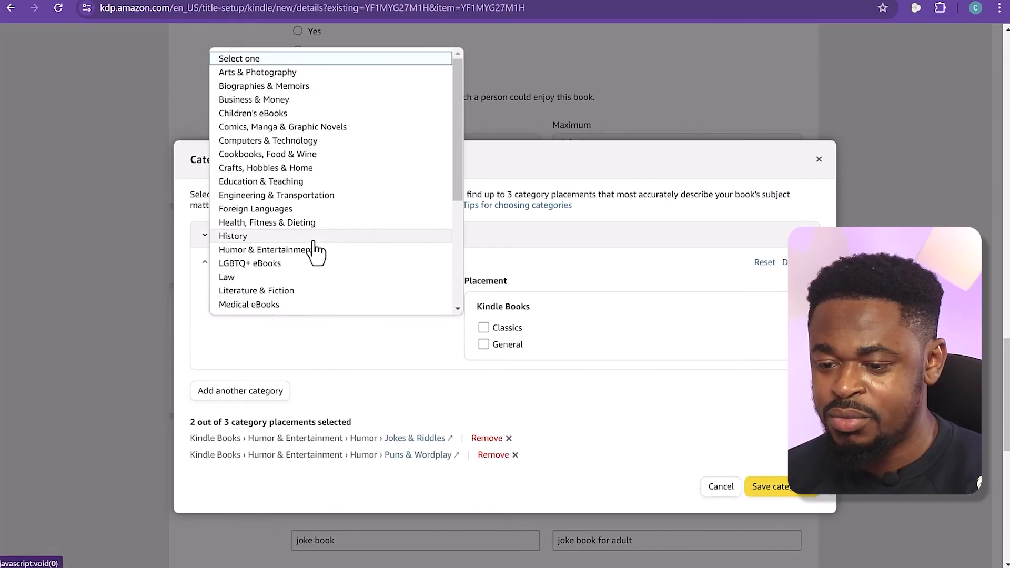
left_click(311, 249)
left_click(303, 349)
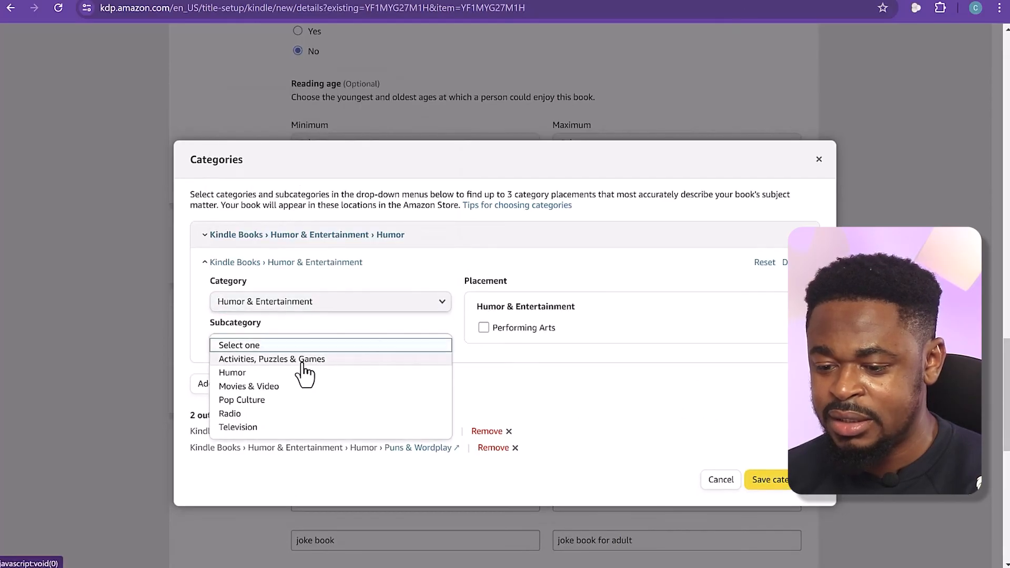
left_click(308, 356)
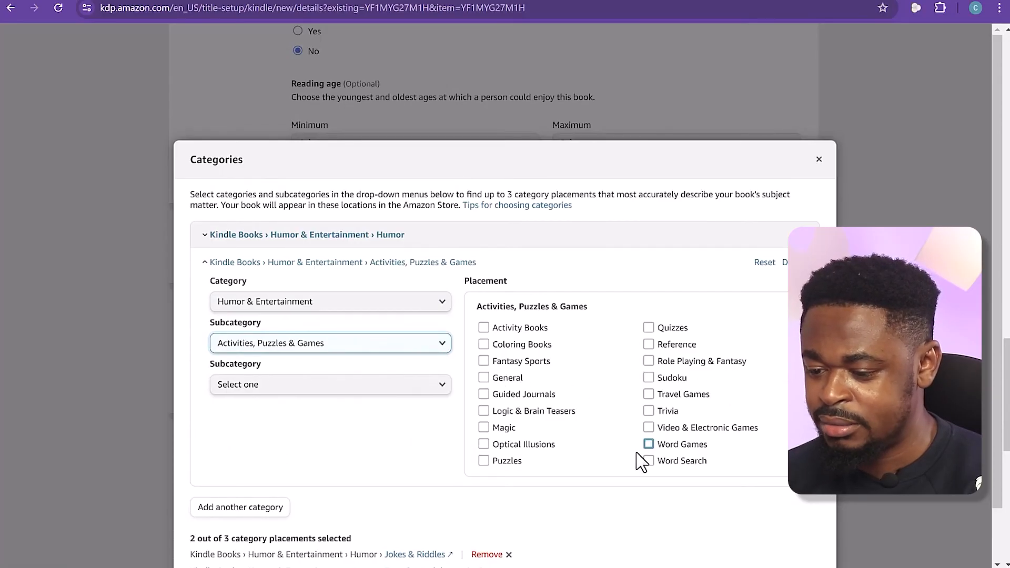
left_click(483, 378)
scroll(312, 431, "down", 2)
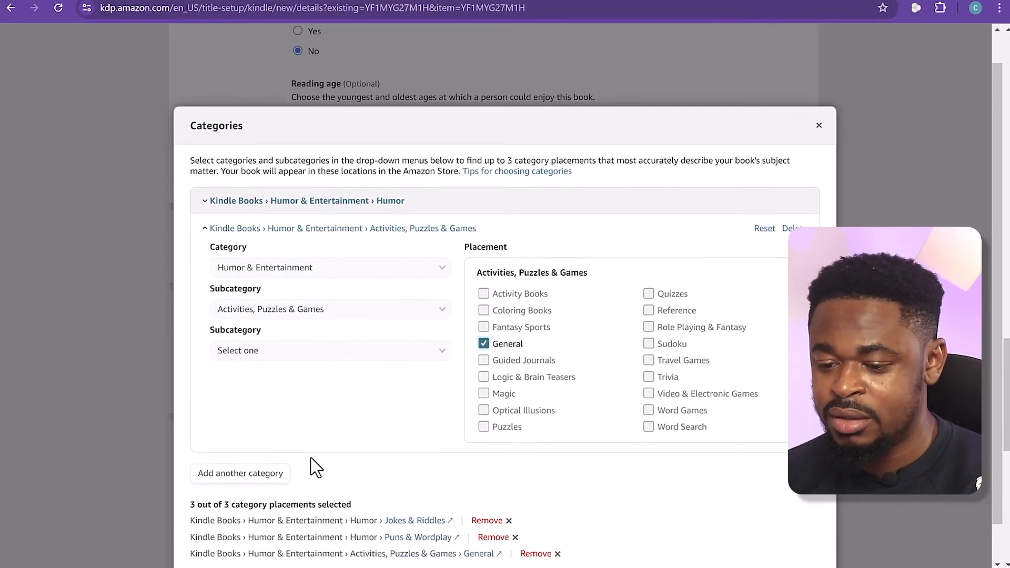
left_click(784, 547)
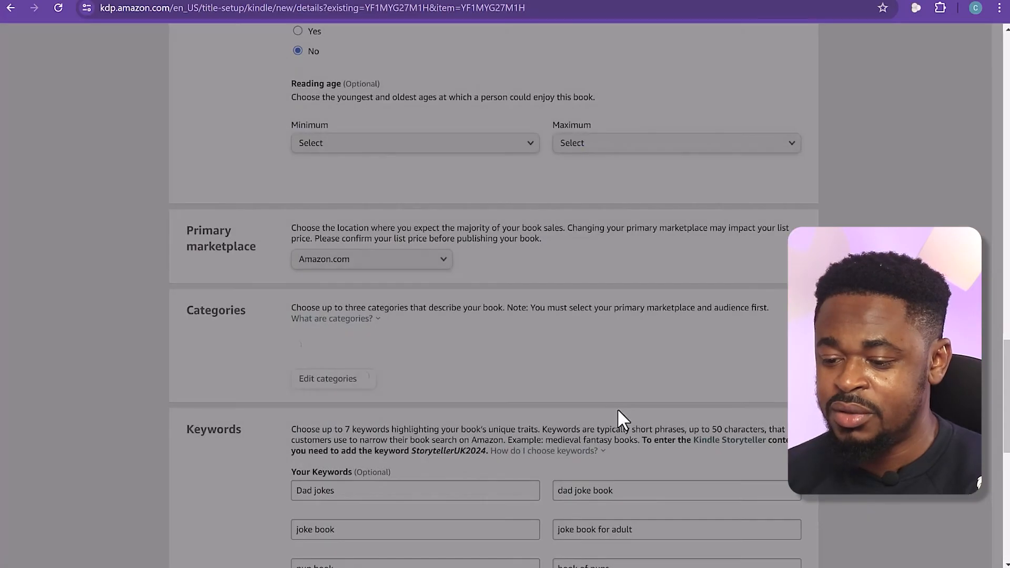
Save the Kindle eBook details and continue to the content stage
scroll(635, 363, "down", 2)
scroll(636, 363, "down", 9)
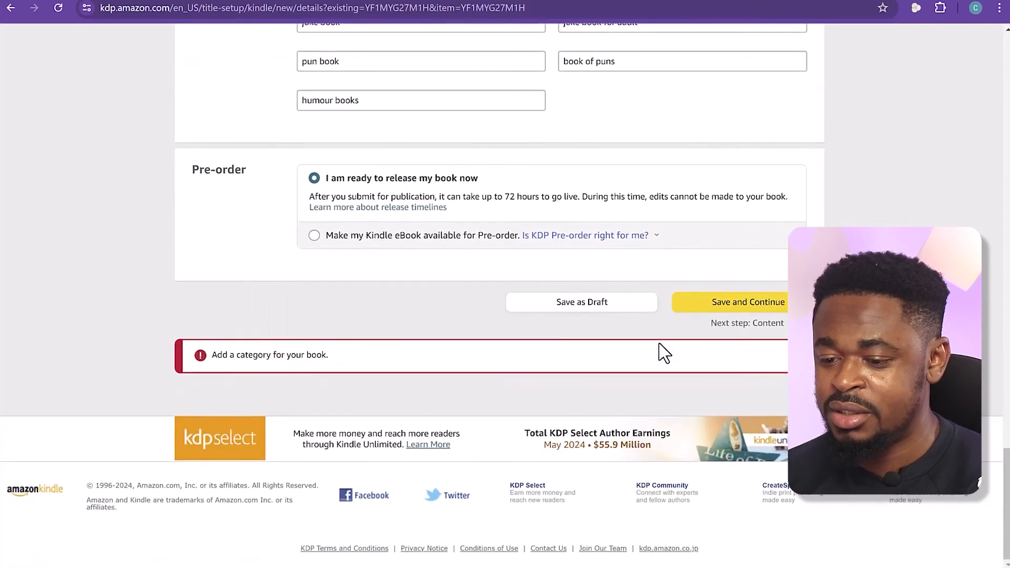
left_click(723, 307)
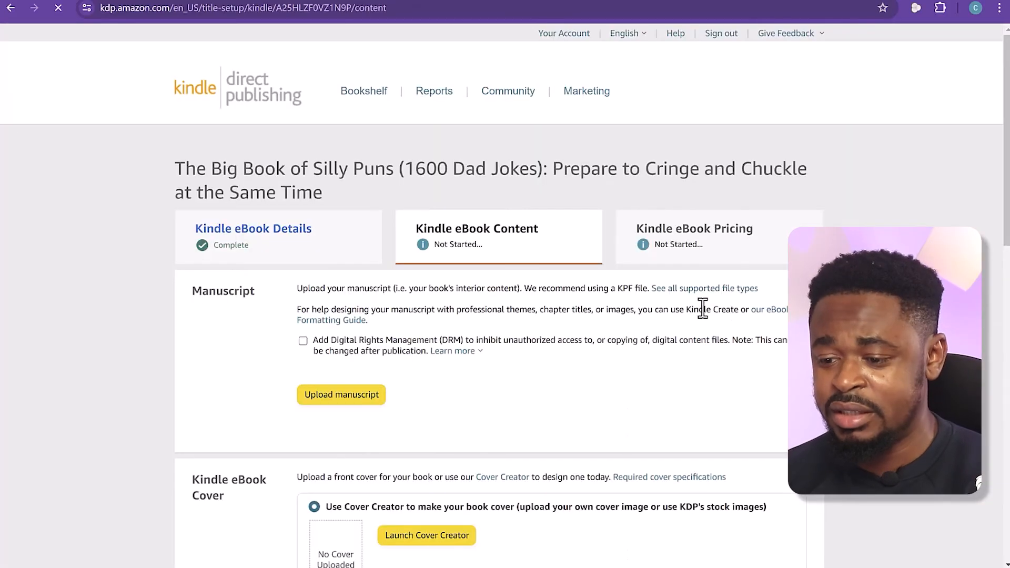
Look over the manuscript requirements and check which file types are supported for eBook manuscripts
scroll(697, 342, "down", 6)
scroll(697, 342, "up", 5)
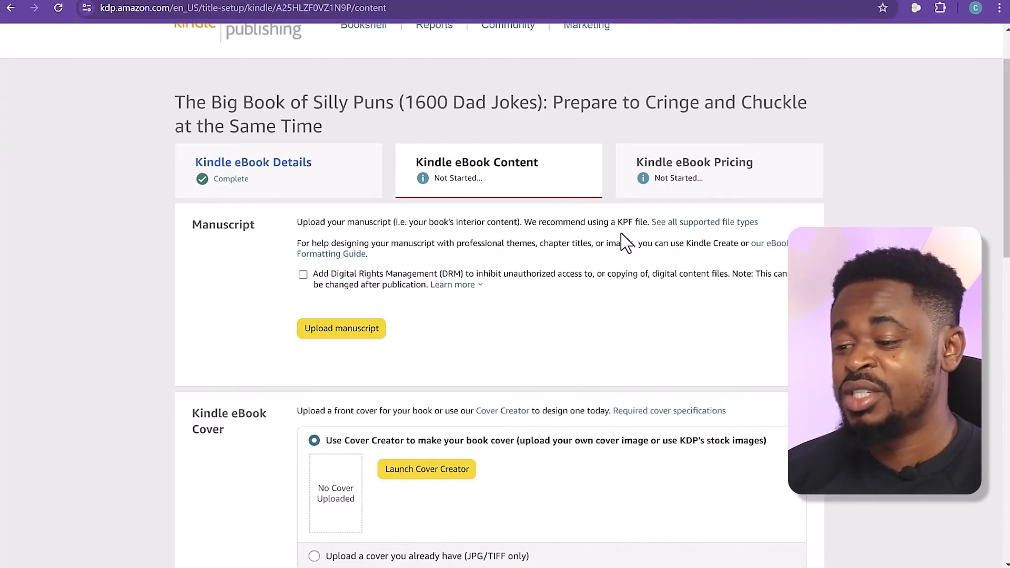
left_click(713, 225)
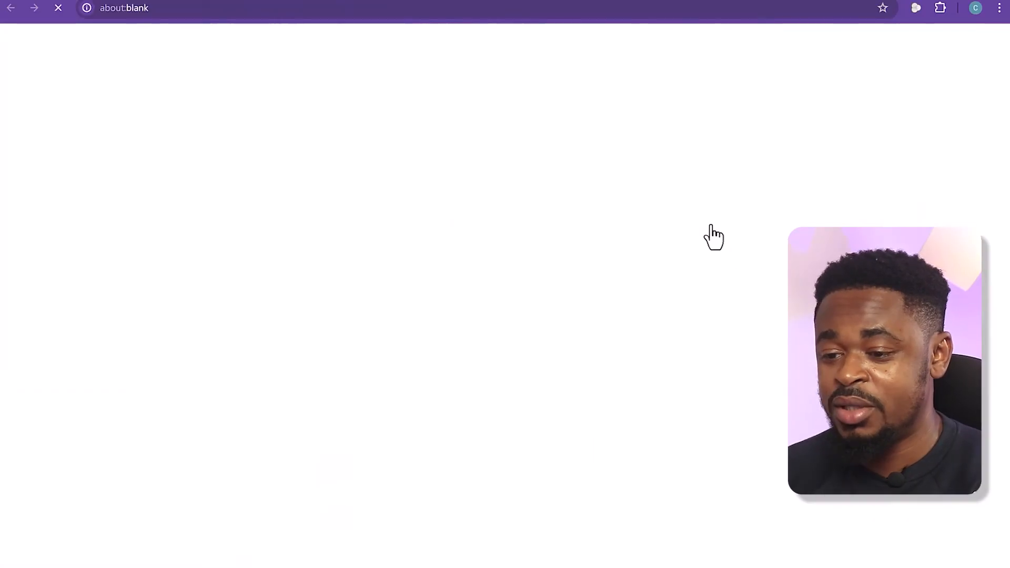
scroll(550, 239, "down", 5)
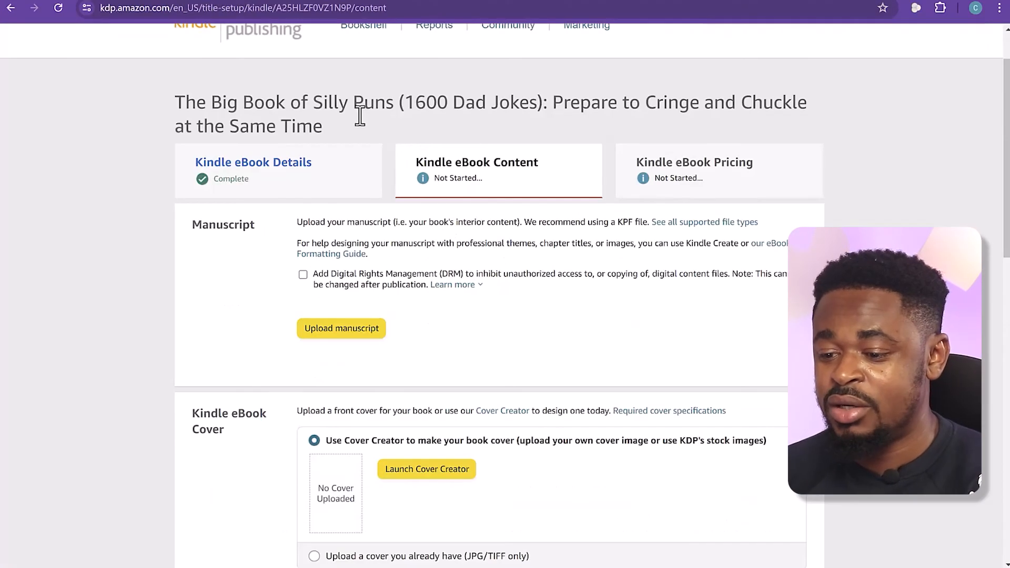
Upload "6 x 9 in - The Big Book of Silly Puns" from Downloads as the eBook manuscript
left_click(345, 327)
left_click(202, 97)
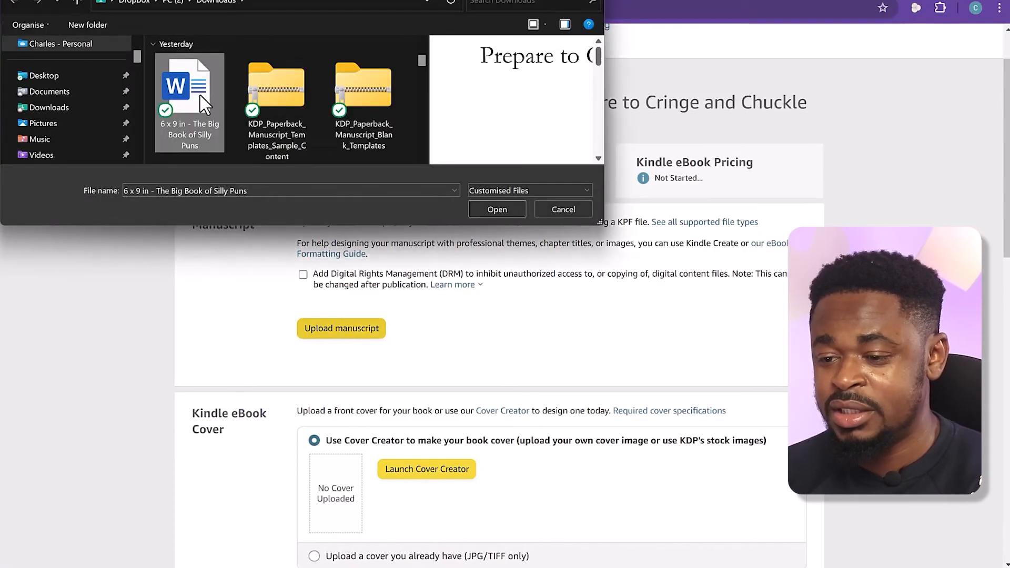
left_click(508, 202)
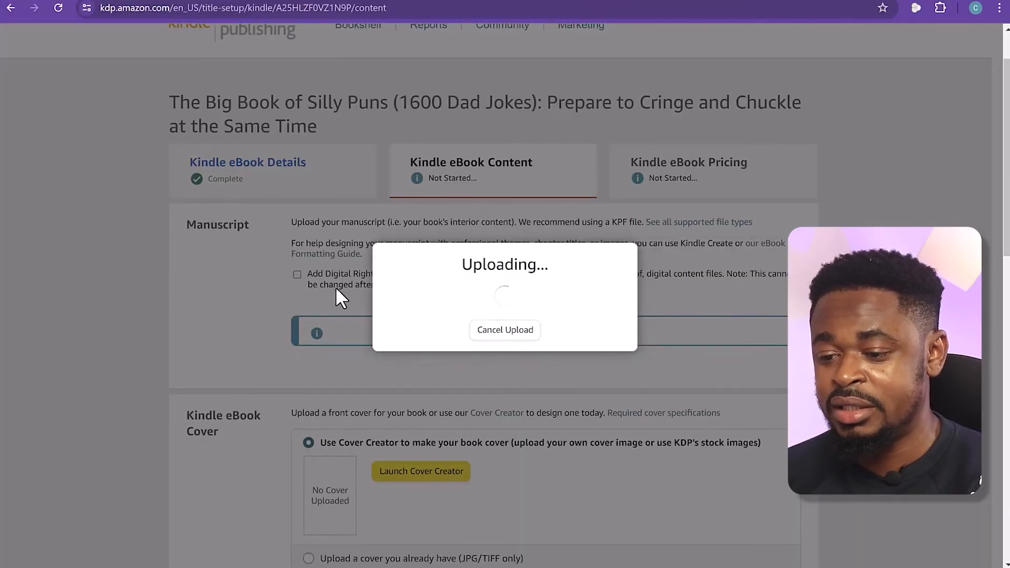
scroll(337, 291, "down", 4)
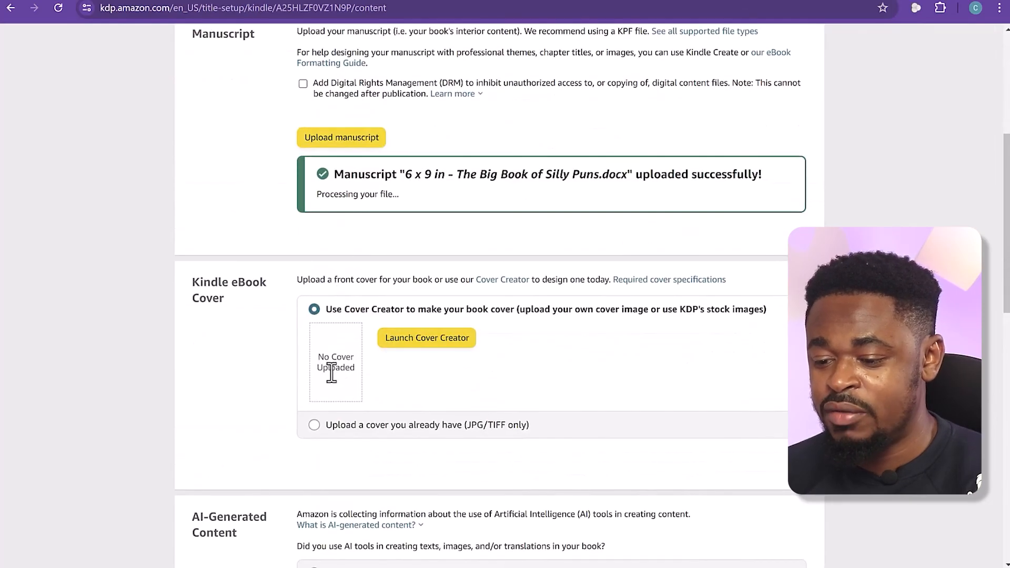
Choose to upload an existing eBook cover and look up the required cover dimensions in the cover specifications
scroll(331, 372, "down", 1)
scroll(331, 372, "down", 2)
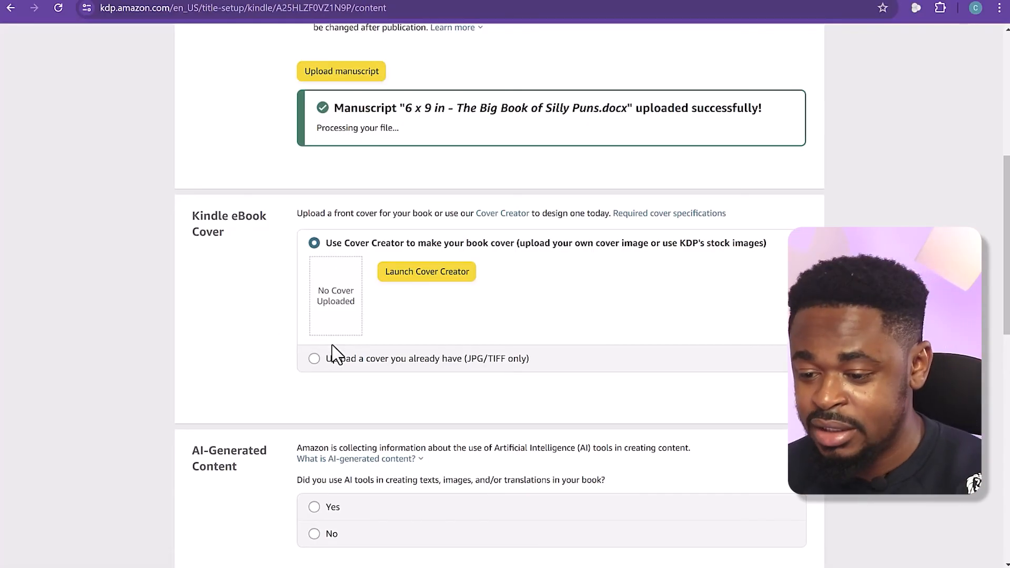
left_click(329, 360)
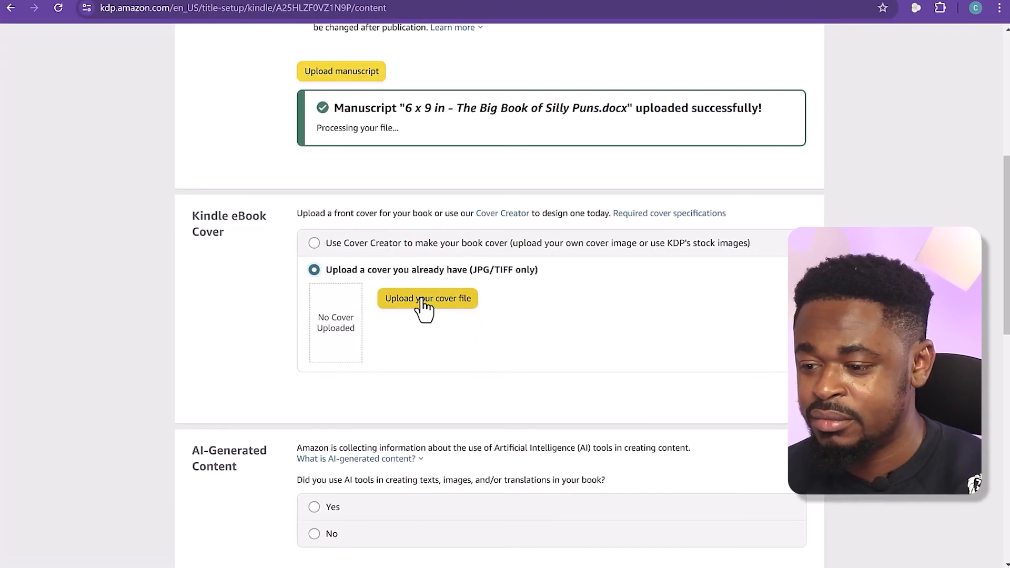
left_click(683, 214)
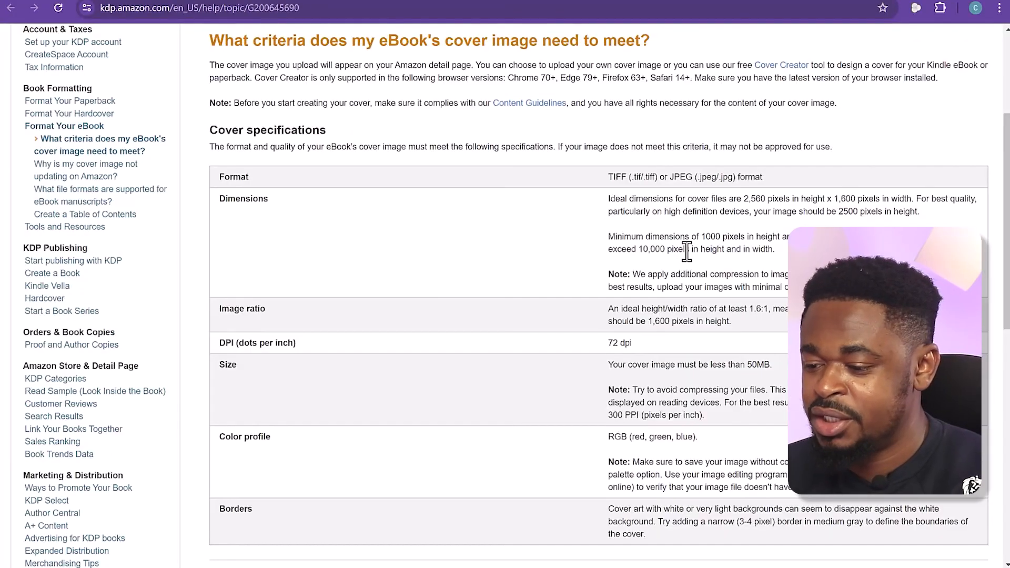
scroll(687, 257, "up", 1)
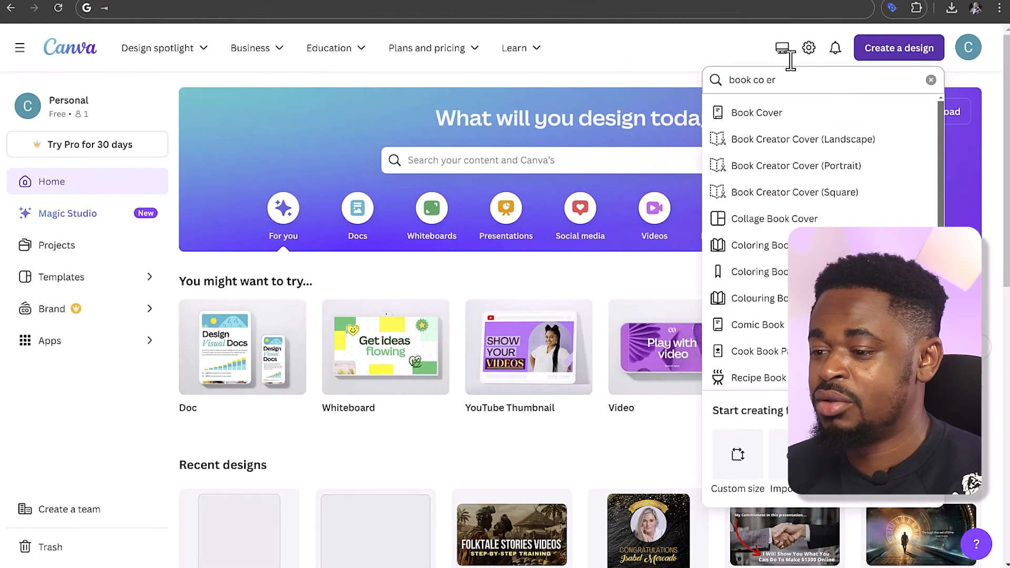
Switch to Canva, start a custom-size design in pixels, and paste "2,560 pixels in height x 1,600" into the address bar as reference
left_click(739, 57)
left_click(868, 122)
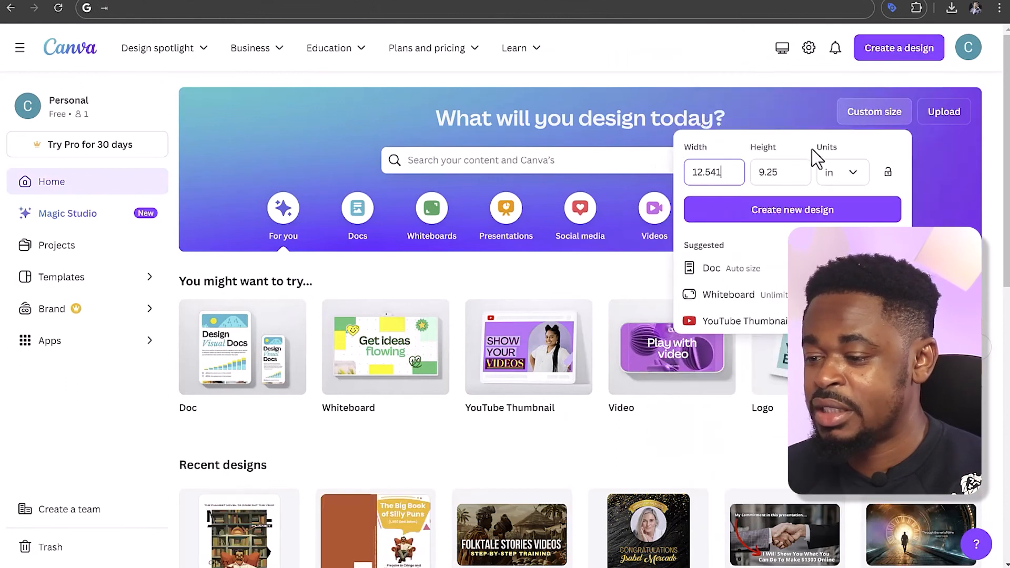
left_click(865, 179)
left_click(839, 210)
double_click(716, 174)
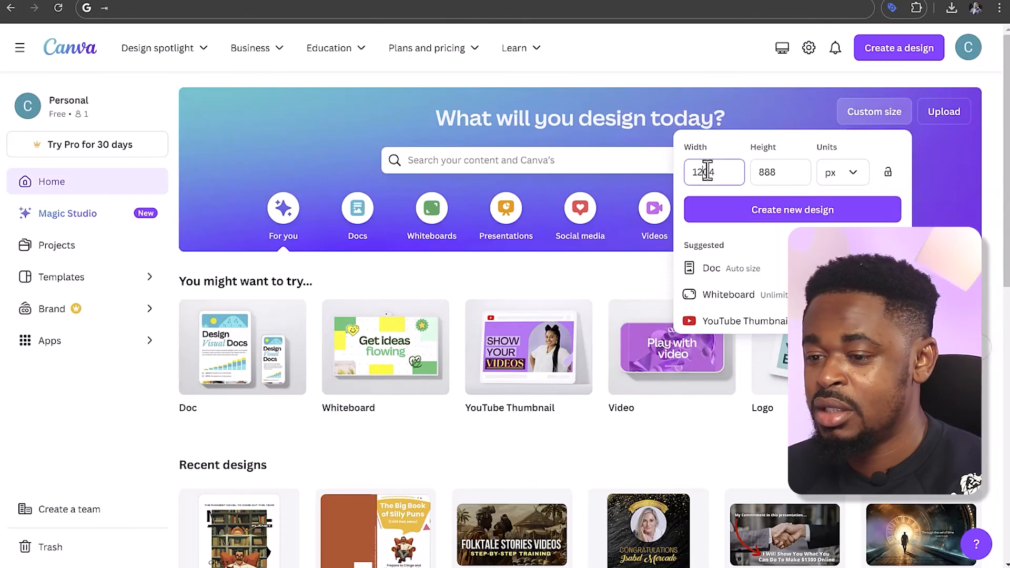
left_click(352, 9)
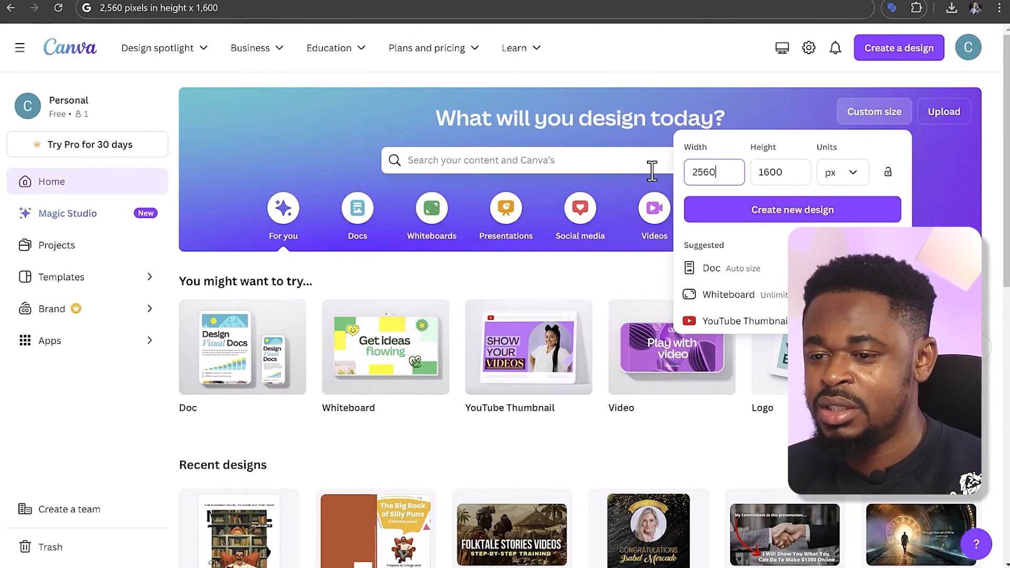
Set the custom design's width to 1600 px and its height to 2560 px
type("16")
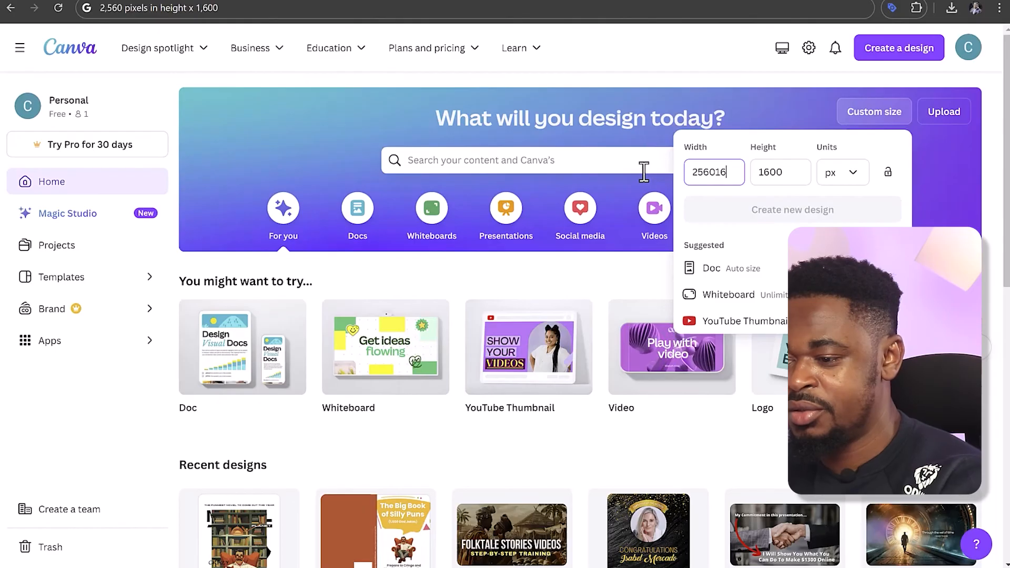
type("00")
key("ctrl+a")
type("1600")
key("Tab")
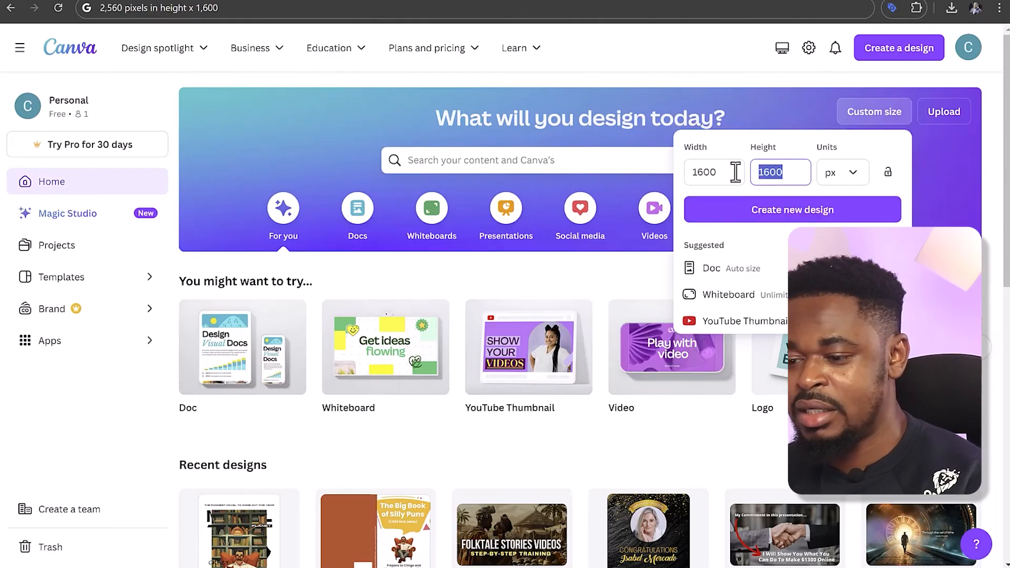
type("2560")
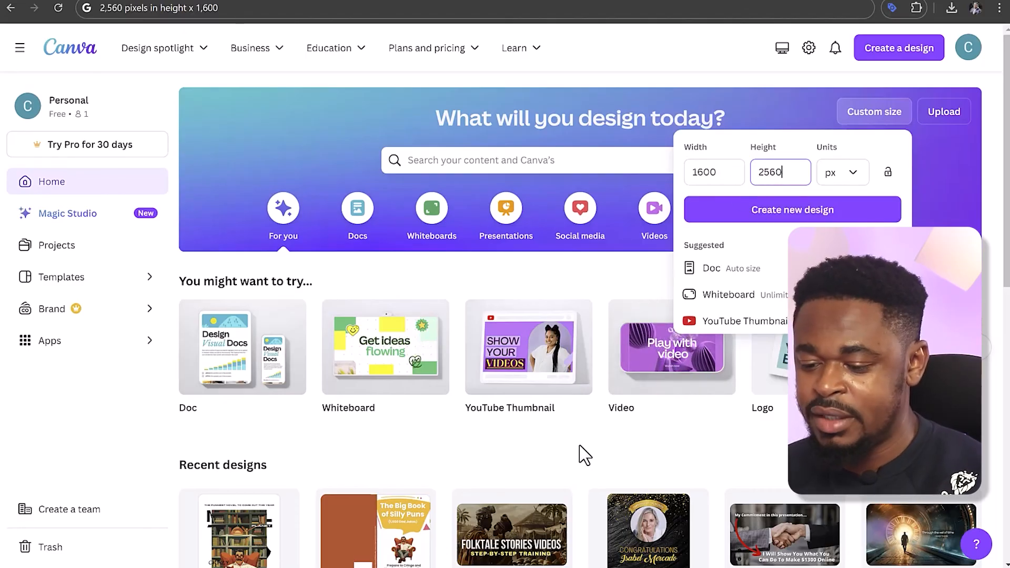
left_click_drag(744, 265, 760, 264)
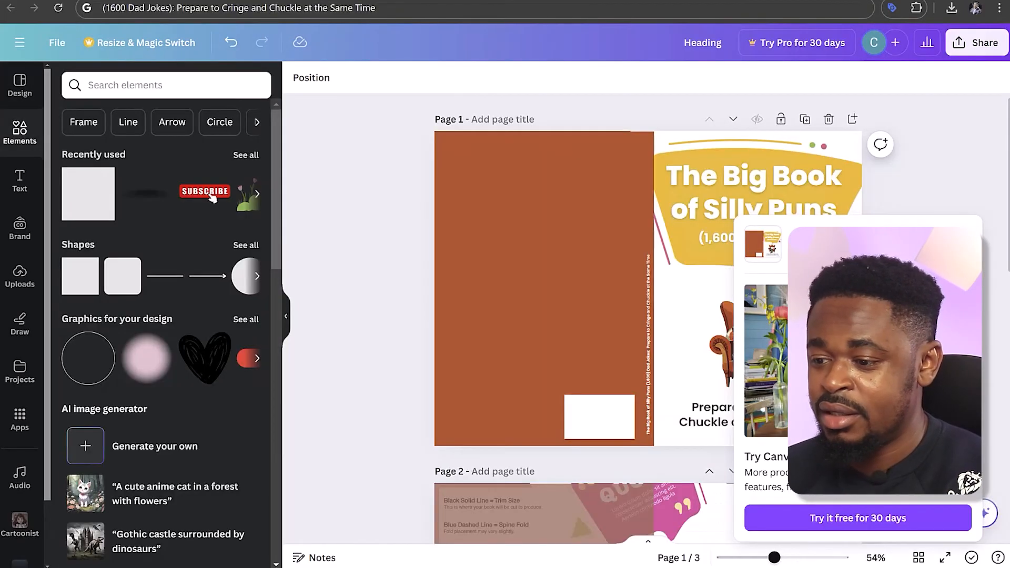
Copy the front cover artwork from the paperback design into the blank 1600 x 2560 px design, without the back cover and spine elements
left_click(966, 240)
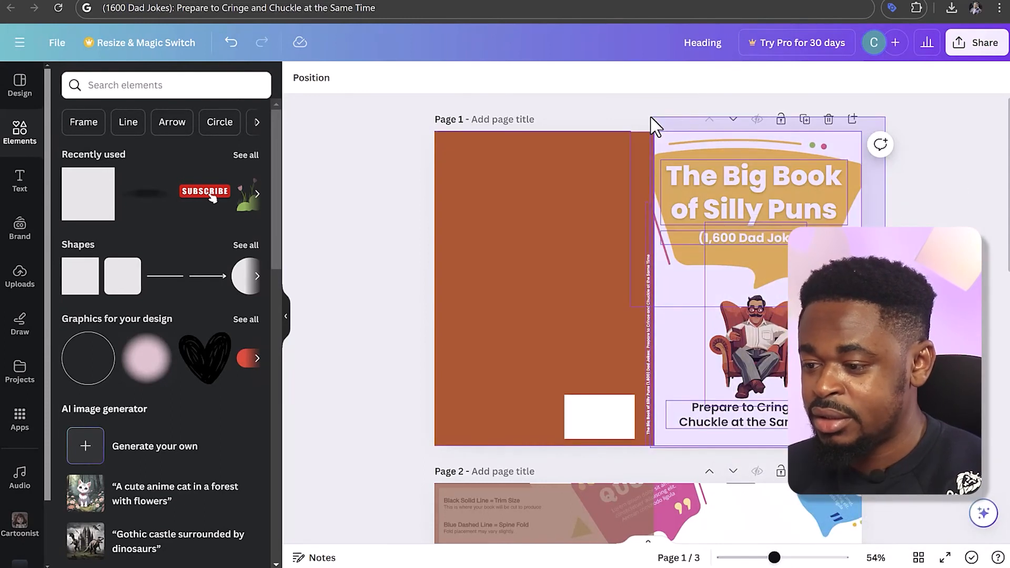
left_click_drag(652, 126, 798, 198)
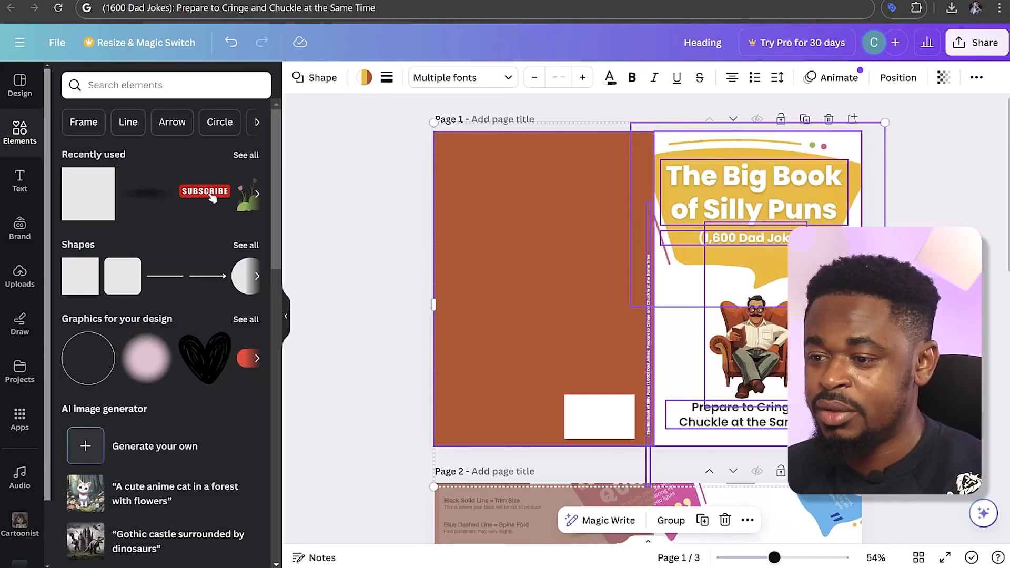
left_click(632, 1)
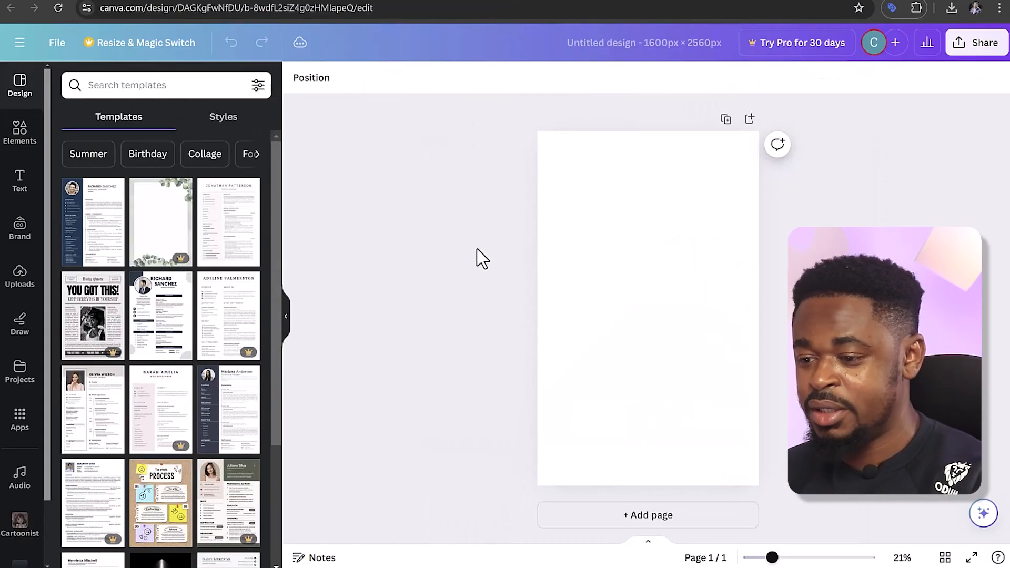
key("ctrl+v")
key("Delete")
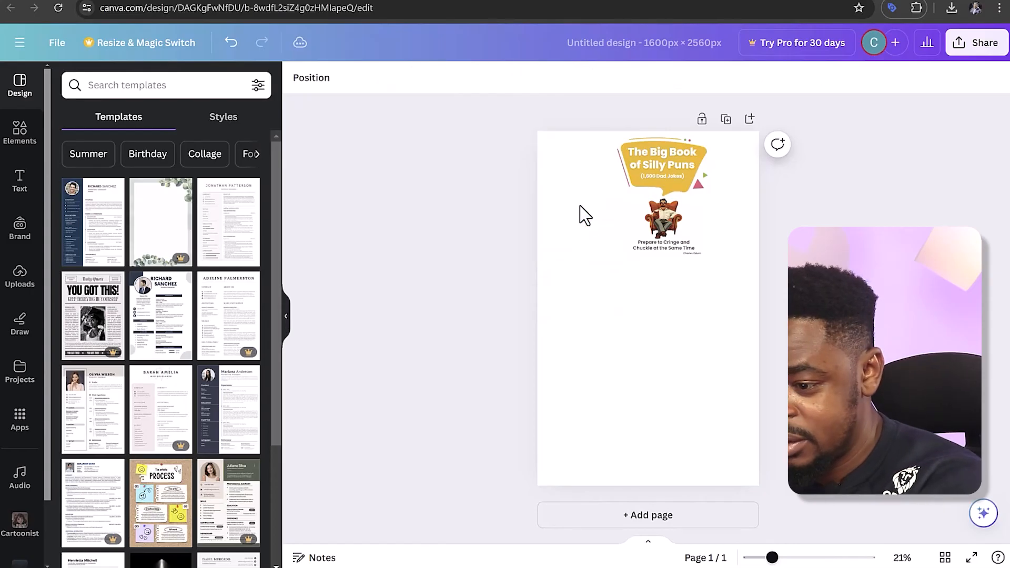
Enlarge the pasted front cover artwork to span the page width and move the author name lower
left_click(570, 232)
left_click_drag(725, 310, 588, 113)
left_click_drag(588, 328, 505, 442)
left_click(717, 447)
left_click_drag(717, 446, 714, 465)
Move the "Prepare to Cringe and Chuckle at the Same Time" tagline lower and enlarge the armchair man illustration above it
left_click(615, 429)
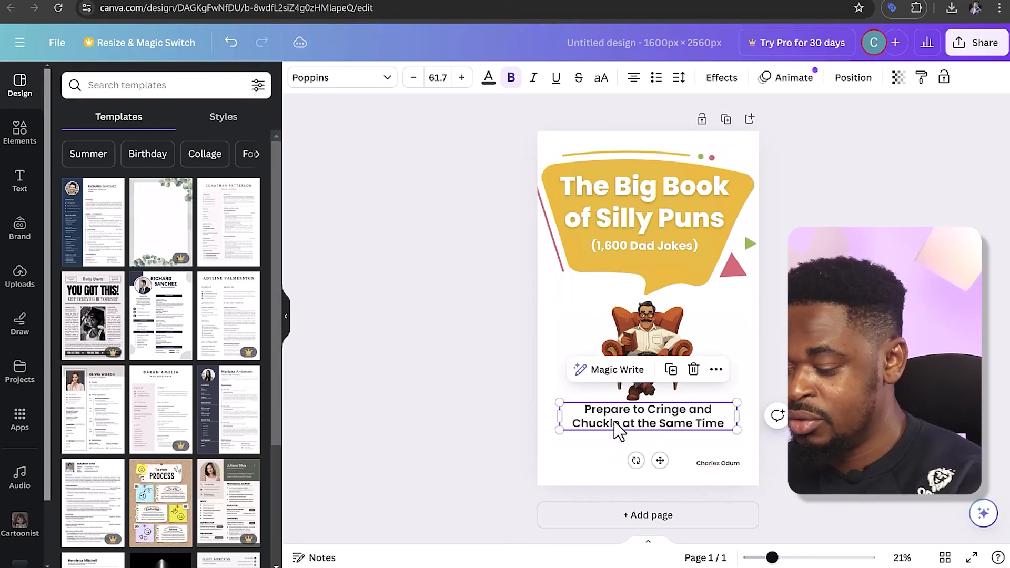
left_click_drag(656, 465, 658, 479)
left_click(669, 378)
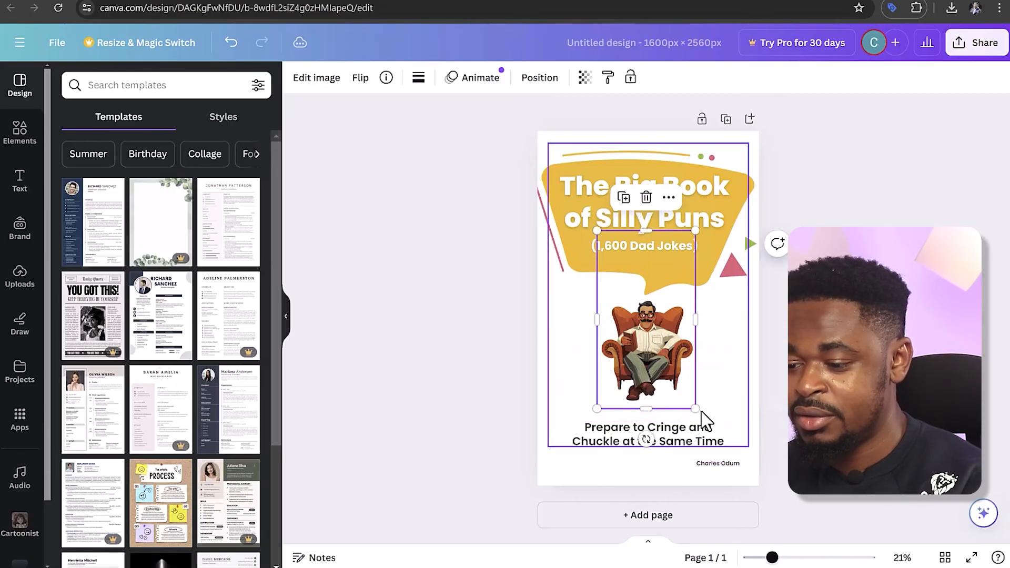
left_click_drag(696, 406, 706, 429)
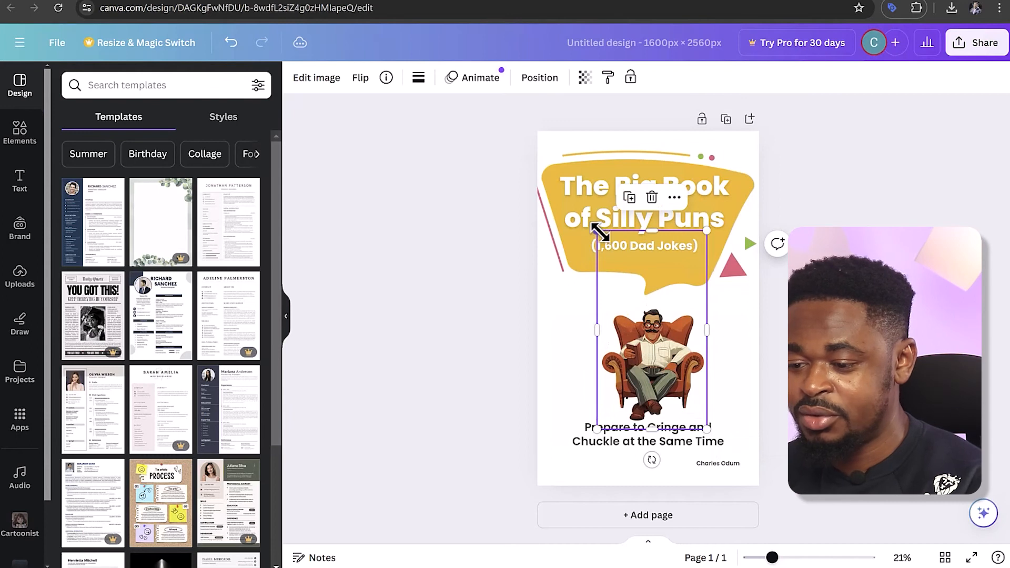
left_click_drag(597, 231, 591, 226)
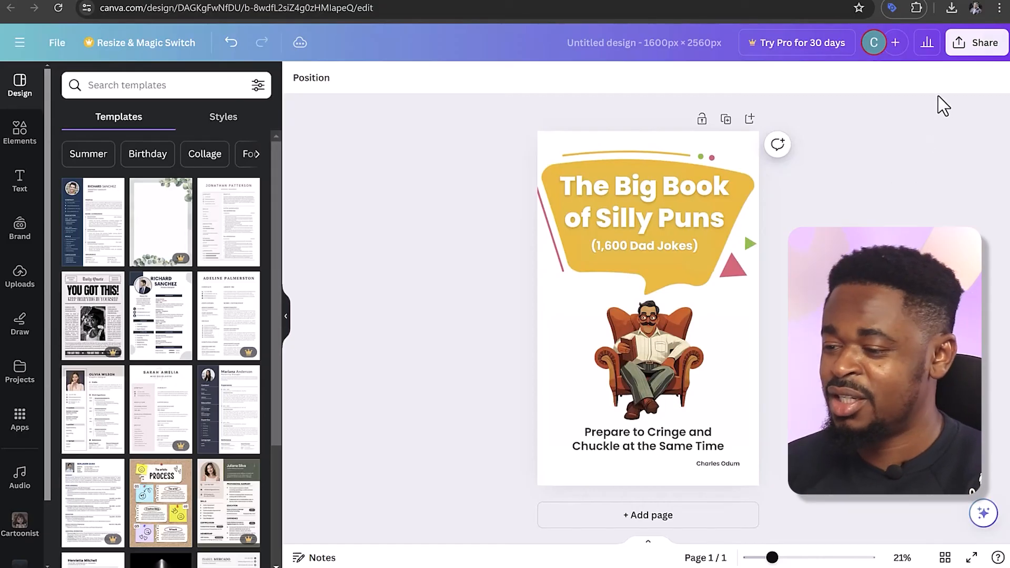
Download the eBook cover design as a JPG at 1,600 x 2,560 px
left_click(977, 46)
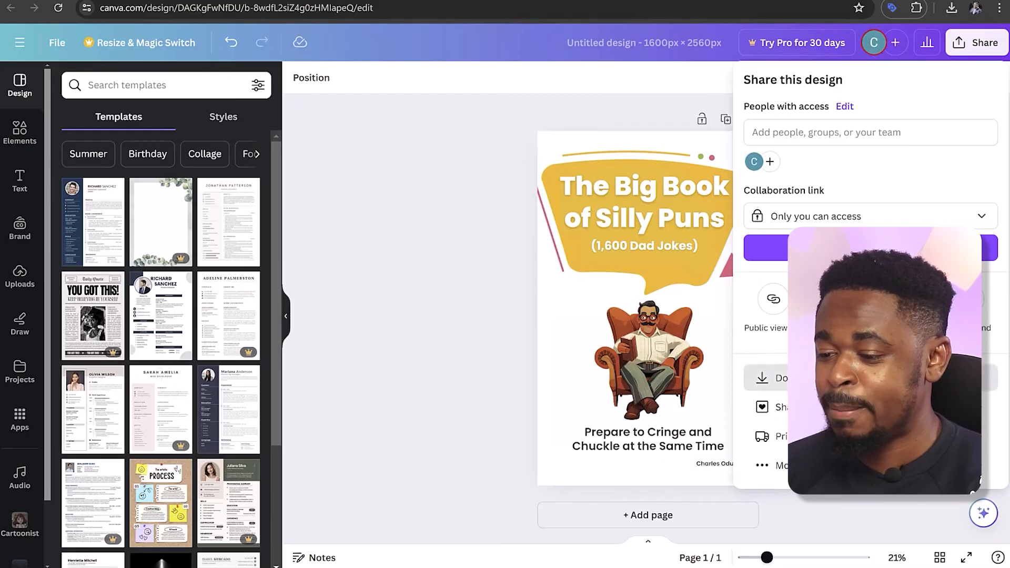
left_click(781, 378)
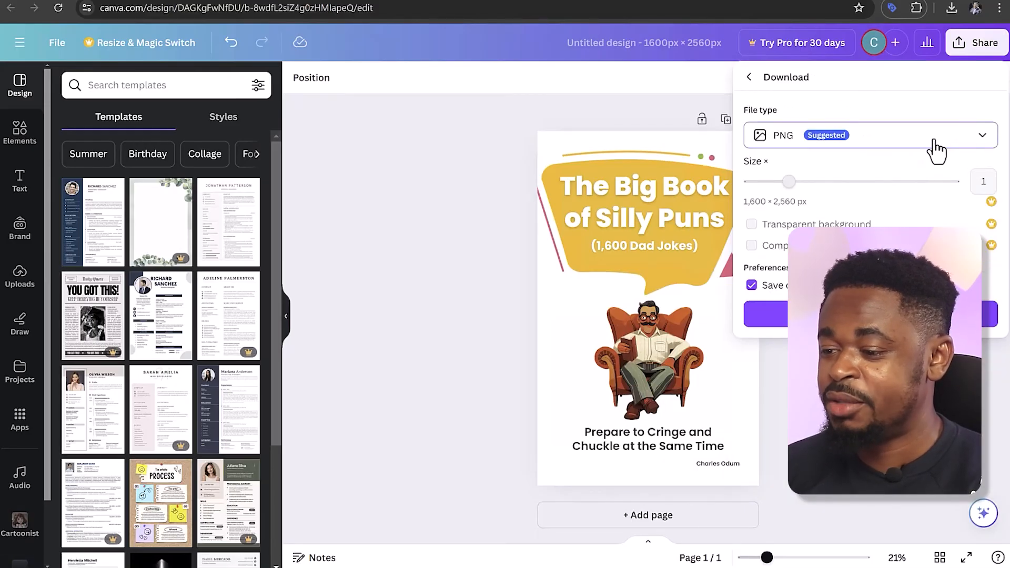
left_click(972, 140)
left_click(845, 182)
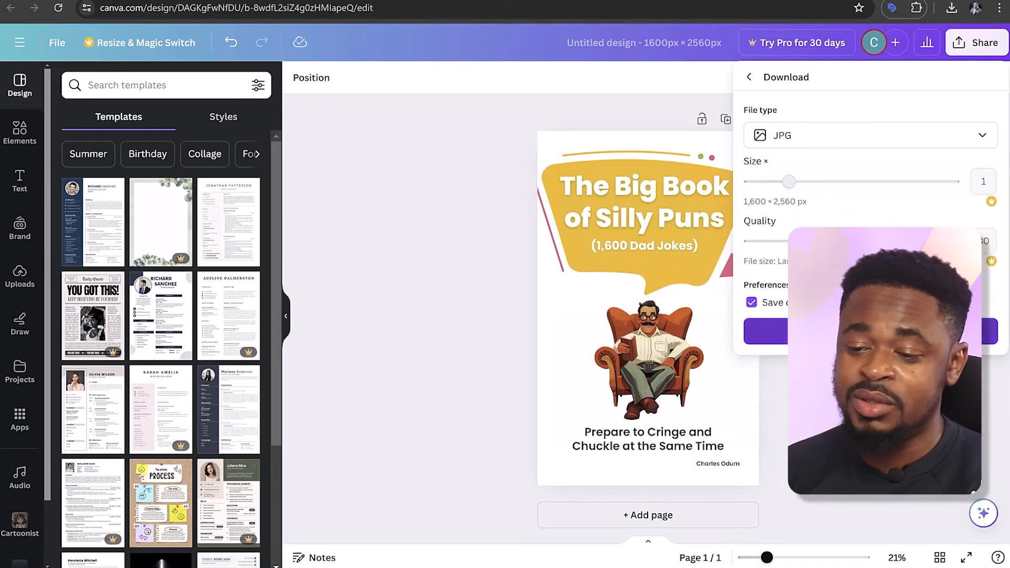
left_click(870, 332)
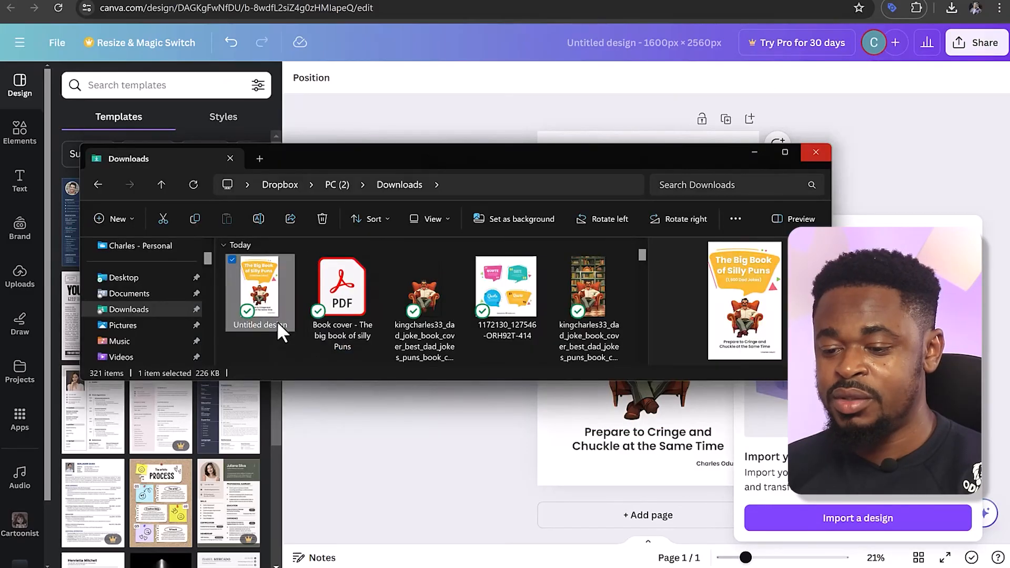
Rename the downloaded cover image in Downloads, and upload it in KDP as the Kindle eBook cover
left_click(277, 324)
type("Book cover - The big book of silly Puns")
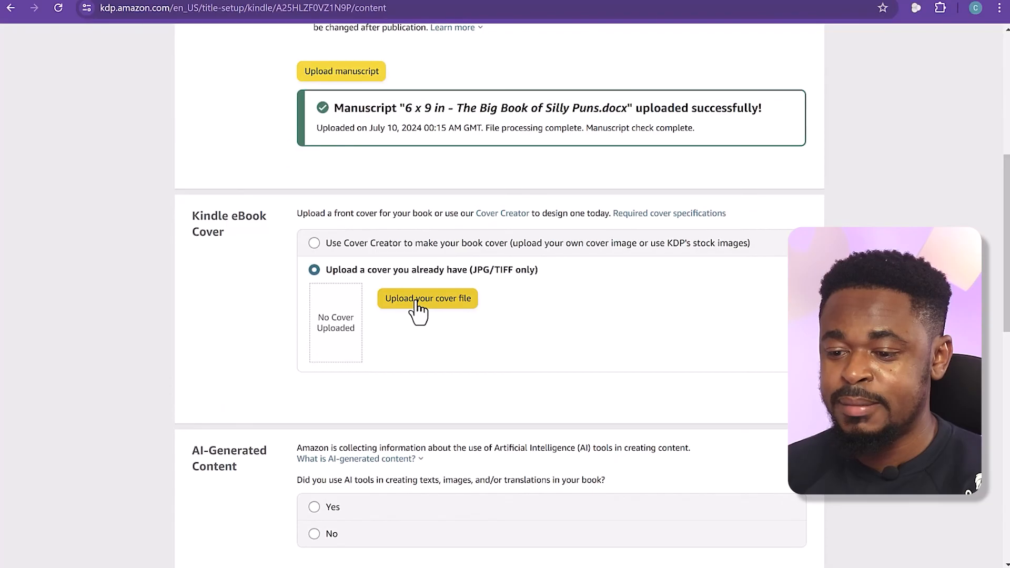
left_click(419, 298)
left_click(484, 207)
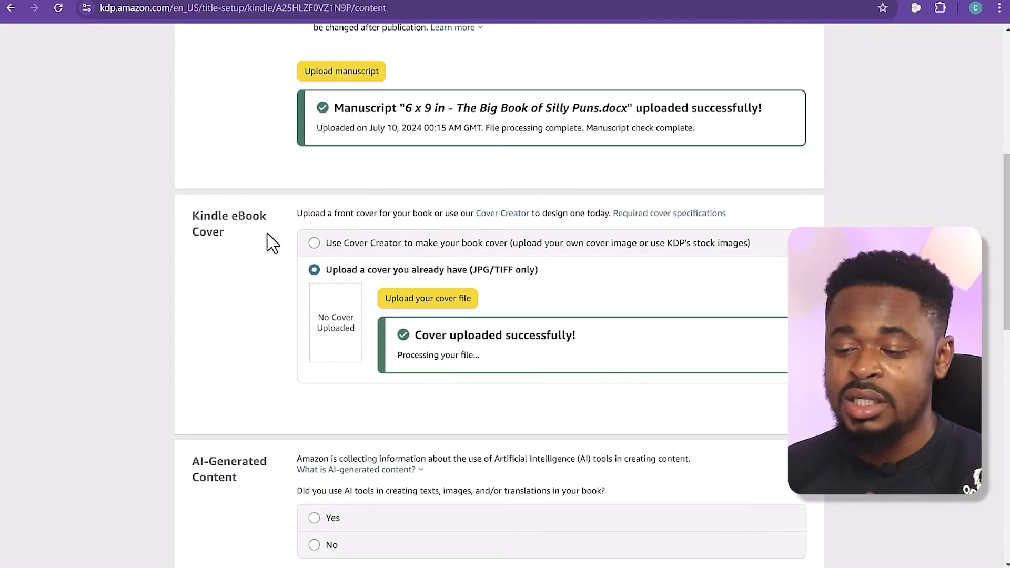
Declare AI-generated content, with texts as "Some sections, with extensive editing" and ChatGPT as the tool used
scroll(269, 294, "down", 1)
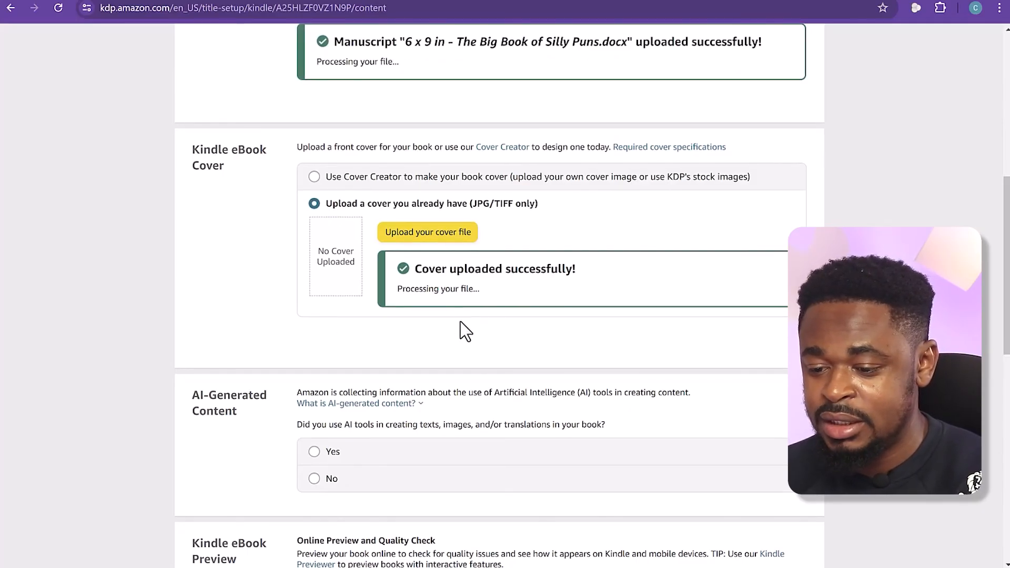
scroll(460, 332, "down", 1)
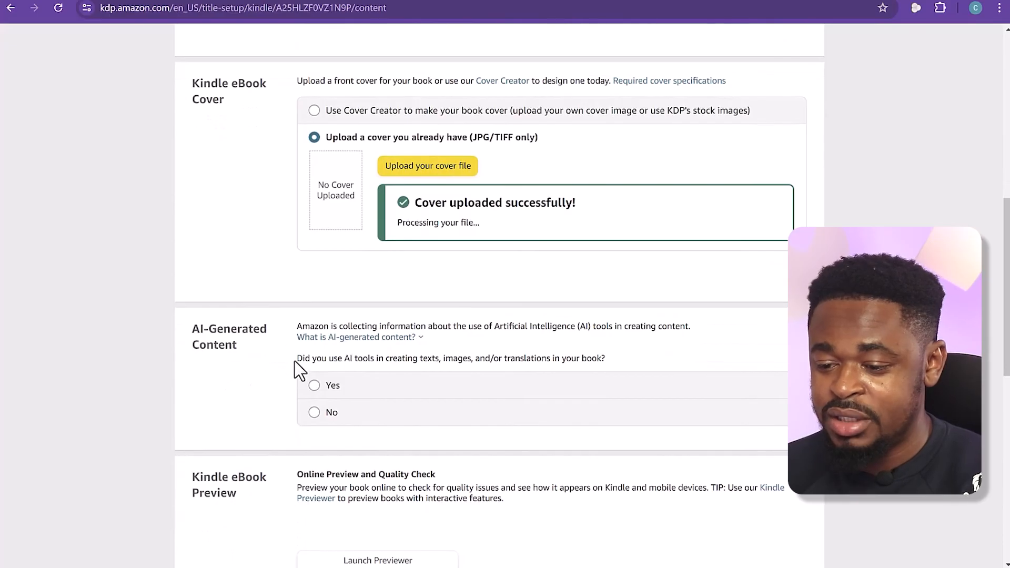
left_click(314, 385)
scroll(500, 288, "down", 3)
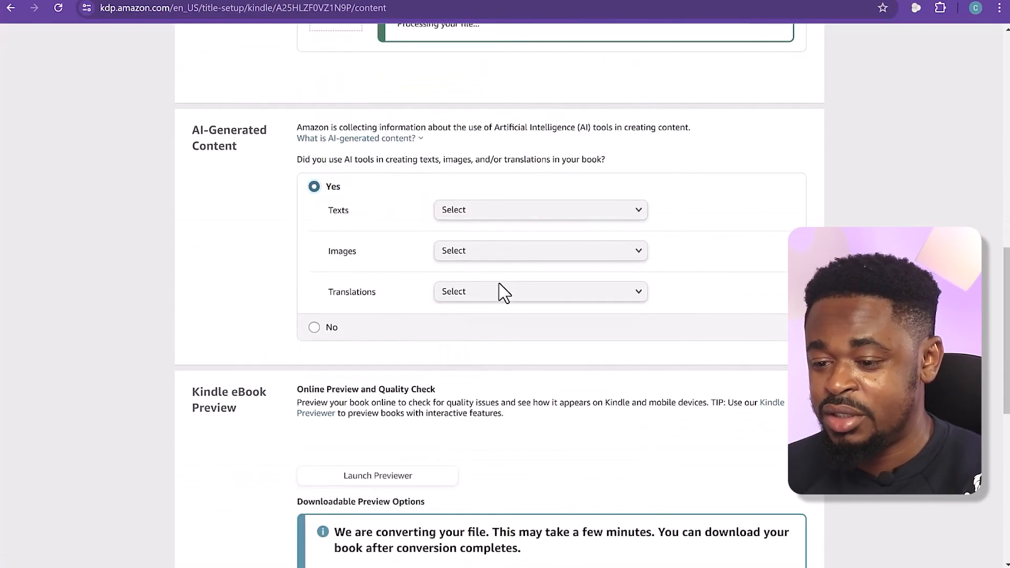
left_click(484, 210)
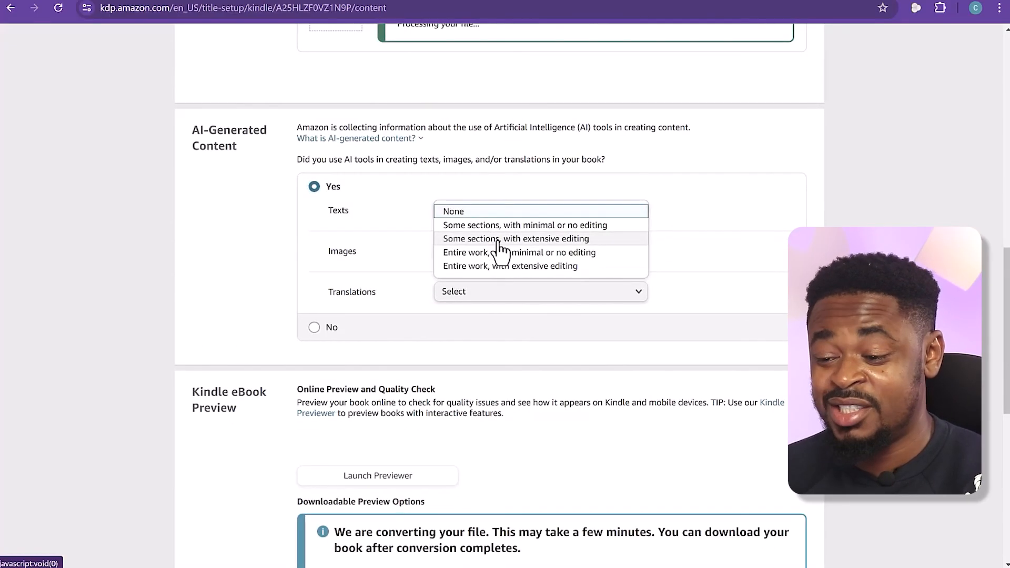
left_click(498, 239)
left_click(493, 254)
type("Cha")
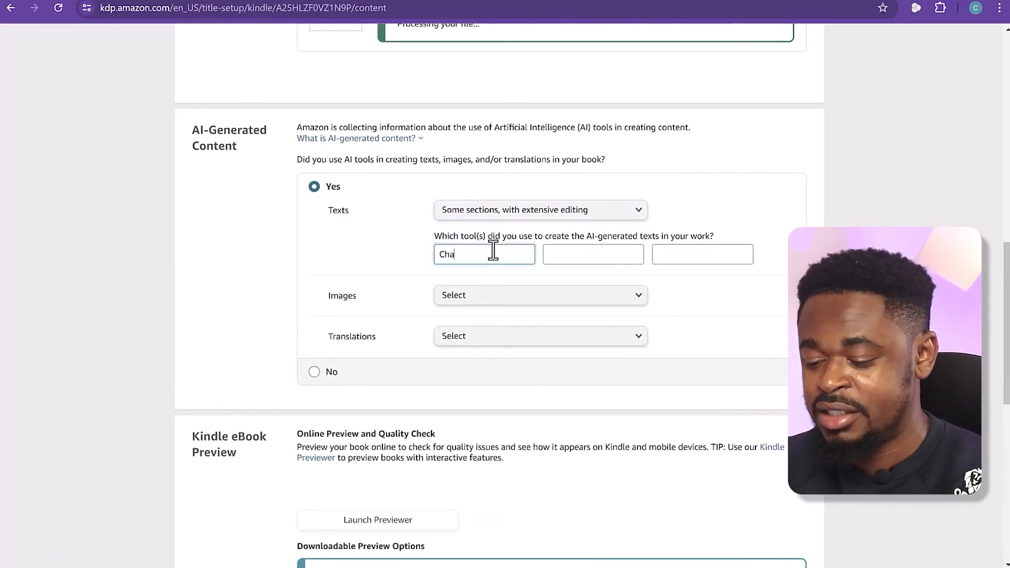
type("tGPT")
Set both the AI-generated images and translations declarations to None
left_click(504, 297)
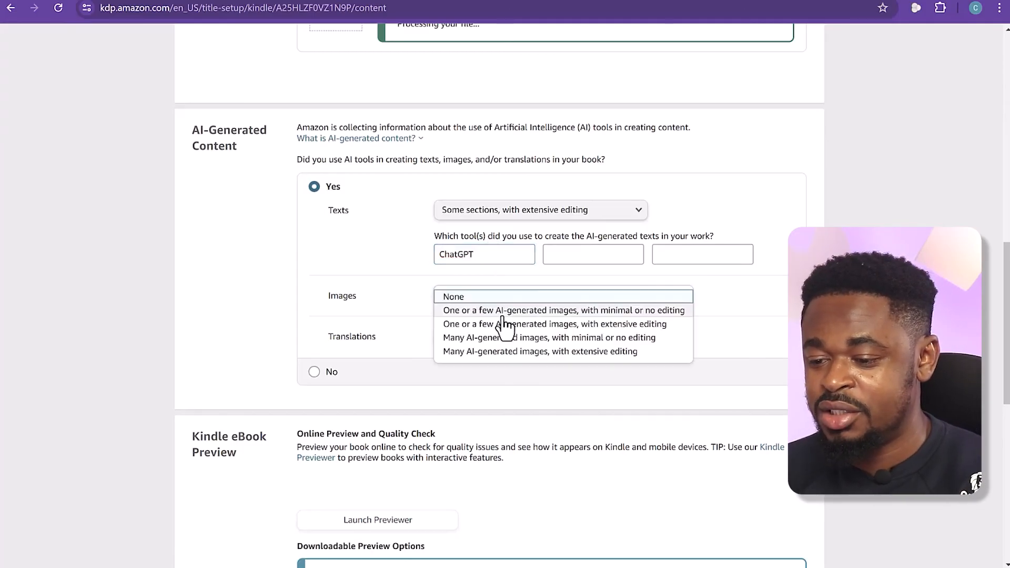
left_click(502, 295)
left_click(489, 336)
left_click(487, 341)
left_click(523, 419)
Leave the optional ISBN and publisher blank, save the eBook content and continue to pricing
scroll(523, 419, "down", 3)
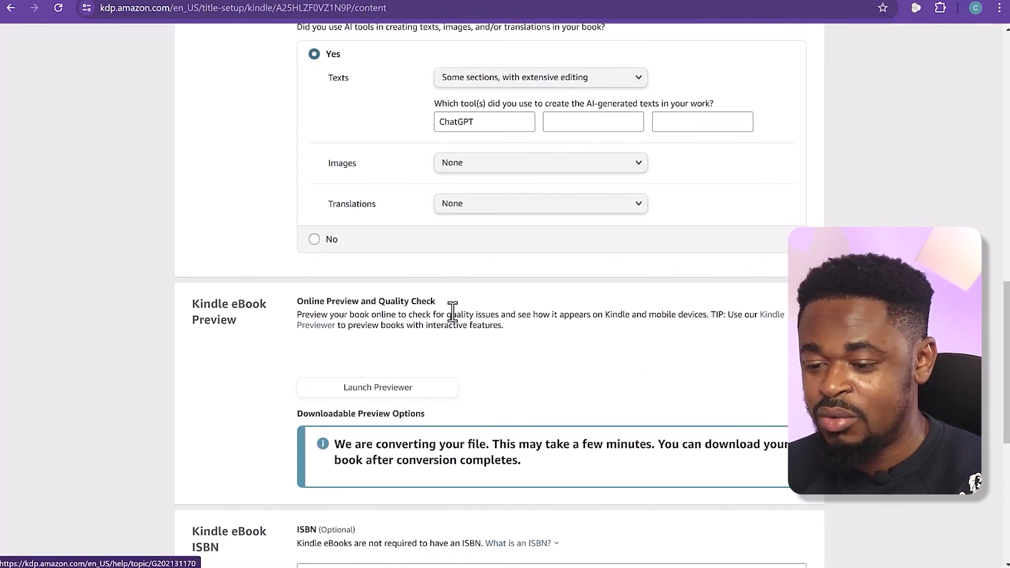
scroll(423, 337, "down", 2)
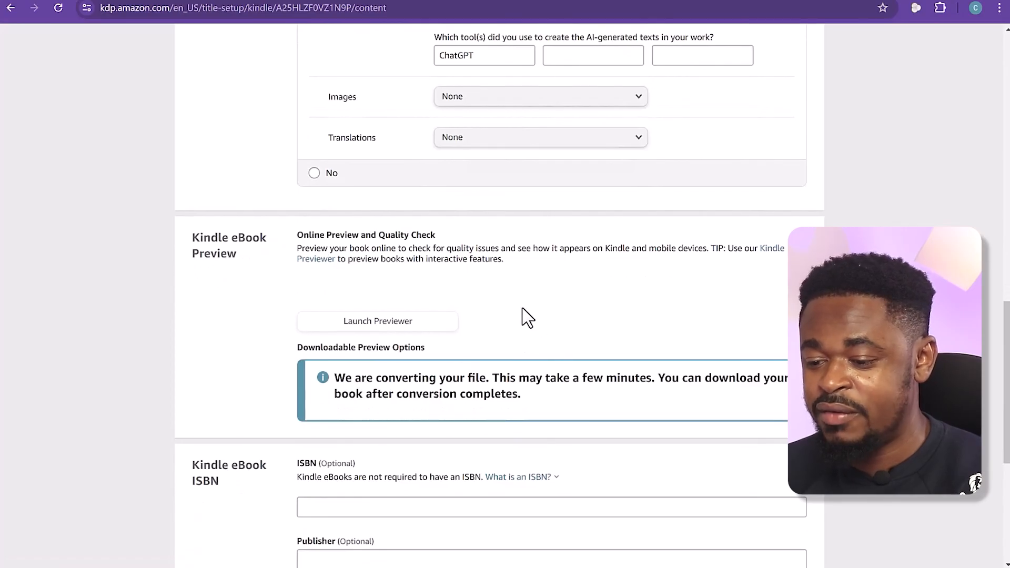
scroll(527, 317, "up", 5)
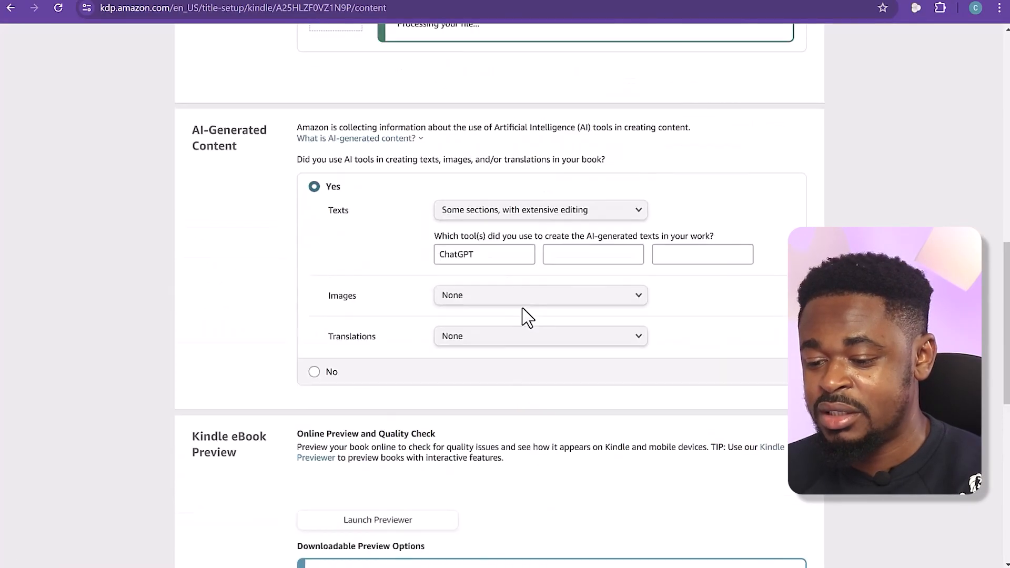
scroll(526, 318, "down", 15)
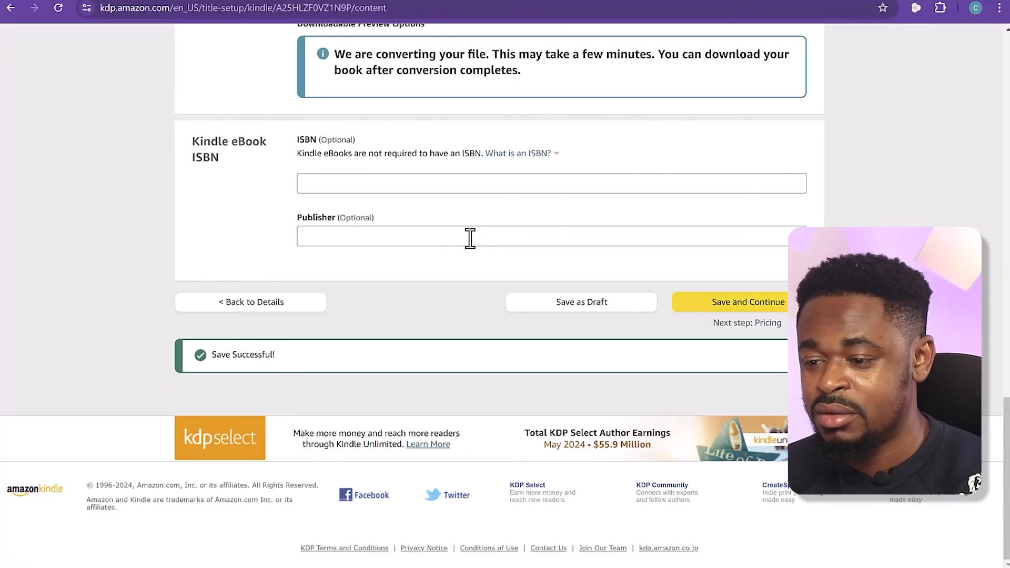
scroll(470, 238, "up", 1)
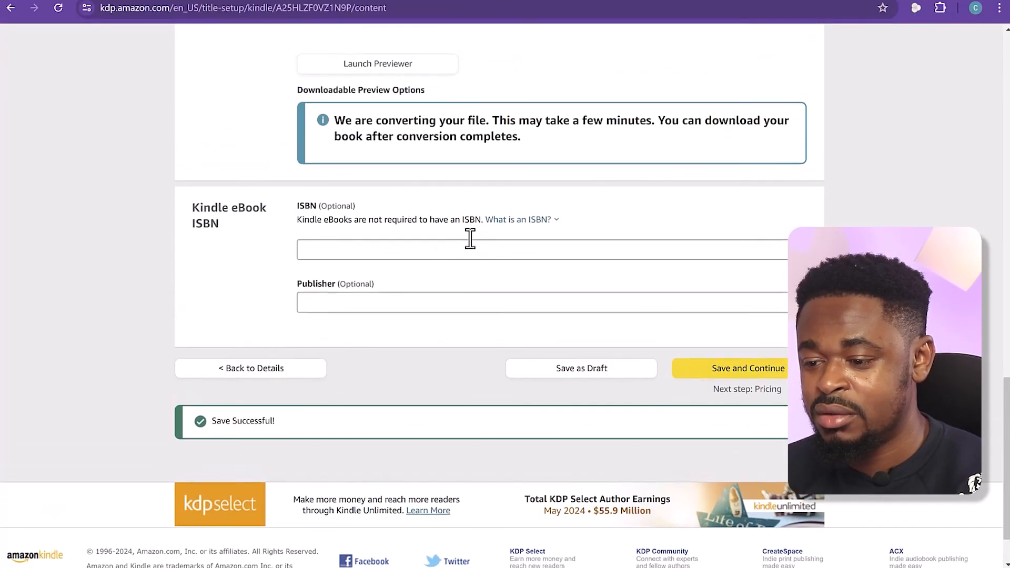
left_click(743, 369)
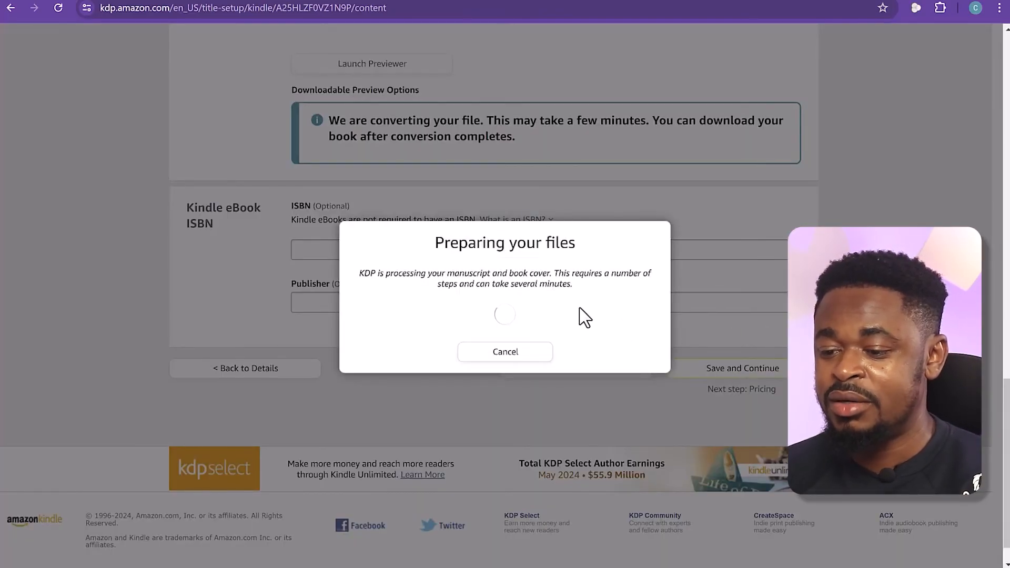
left_click_drag(360, 273, 588, 294)
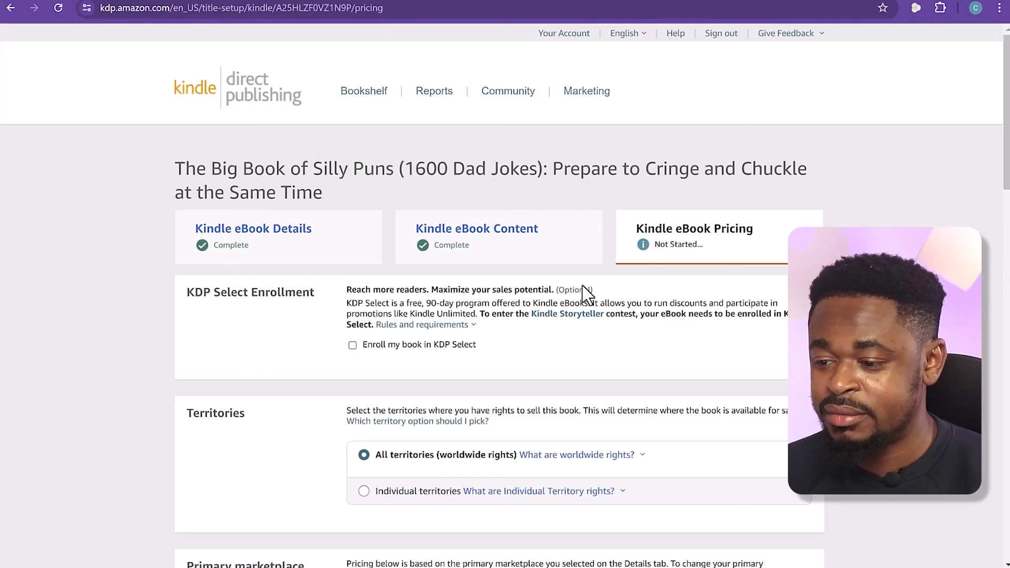
Check the KDP Select rules and requirements, and enroll the book in KDP Select
scroll(584, 292, "down", 7)
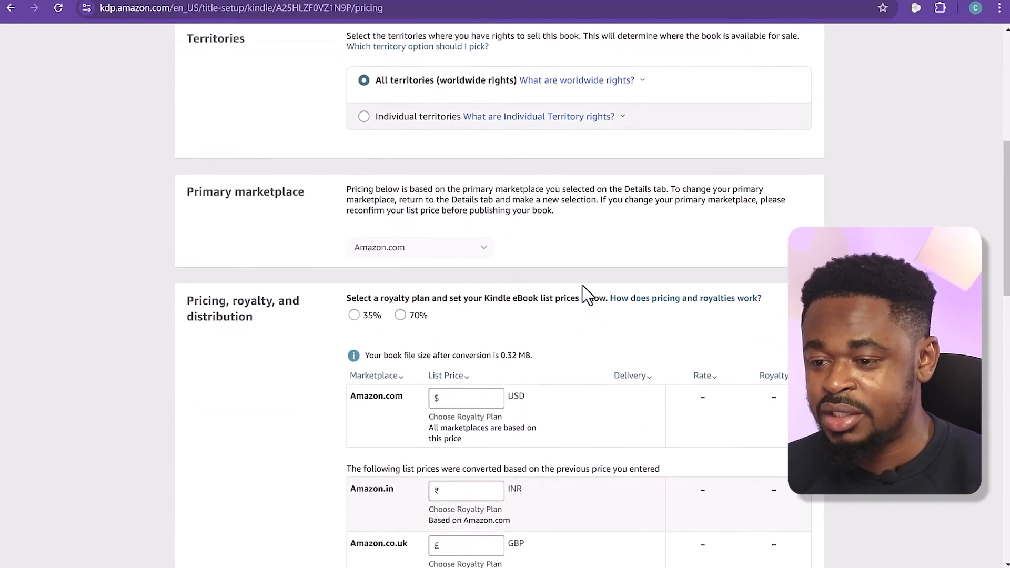
scroll(584, 292, "up", 3)
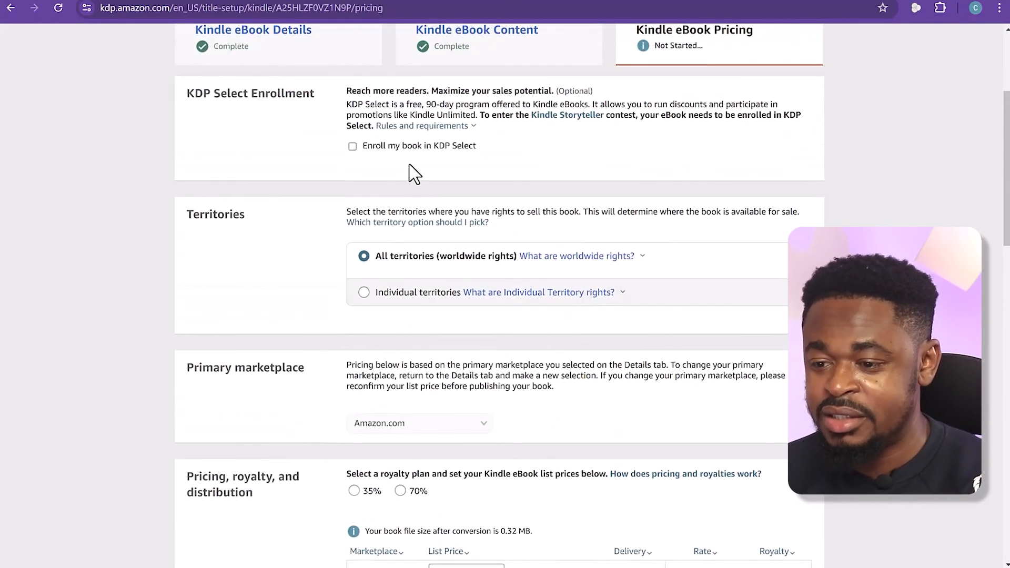
scroll(414, 173, "up", 1)
left_click(415, 192)
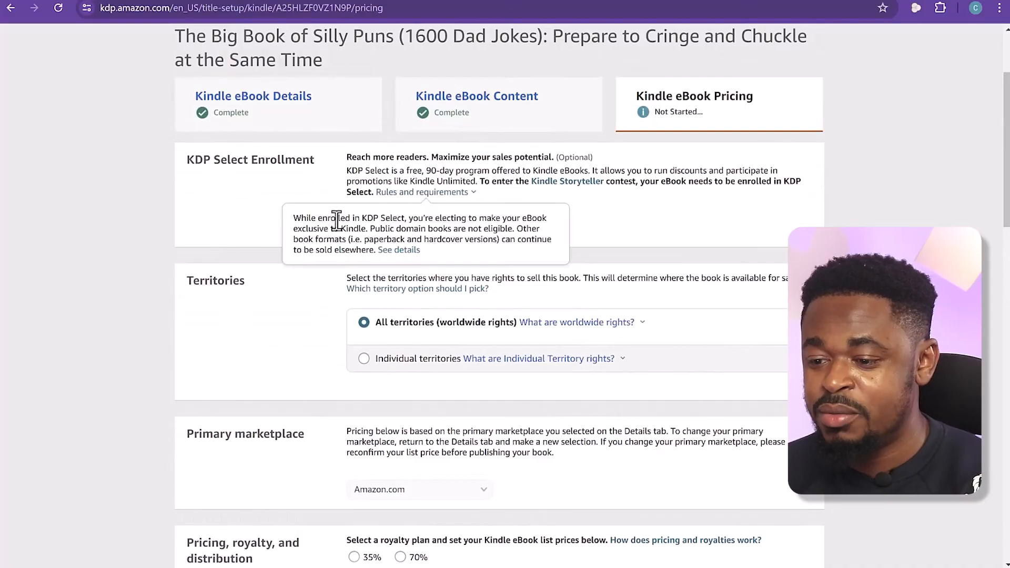
left_click(616, 187)
left_click(353, 212)
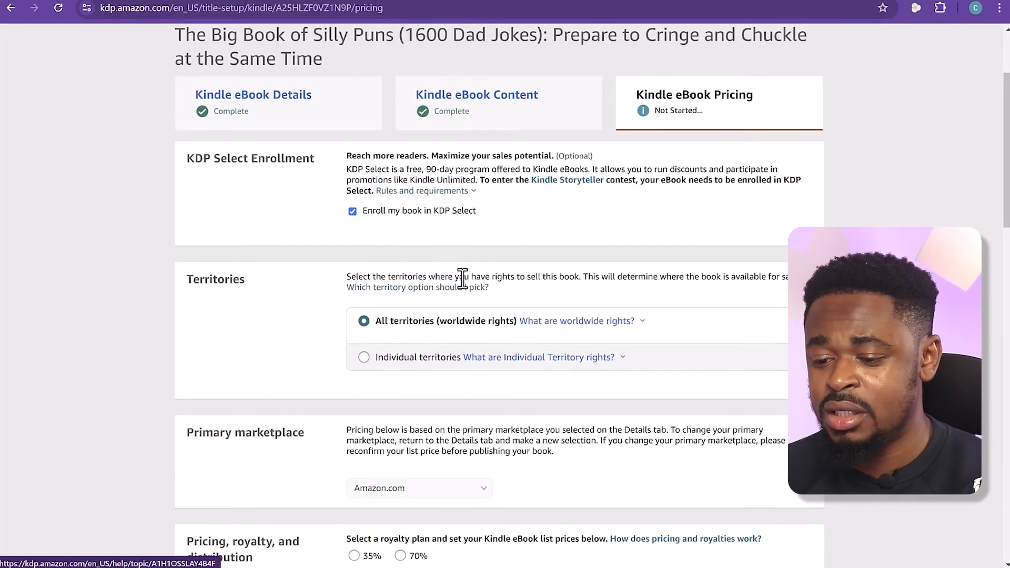
Keep worldwide territory rights and Amazon.com as primary marketplace, and select the 70% royalty plan for the eBook
scroll(462, 278, "down", 2)
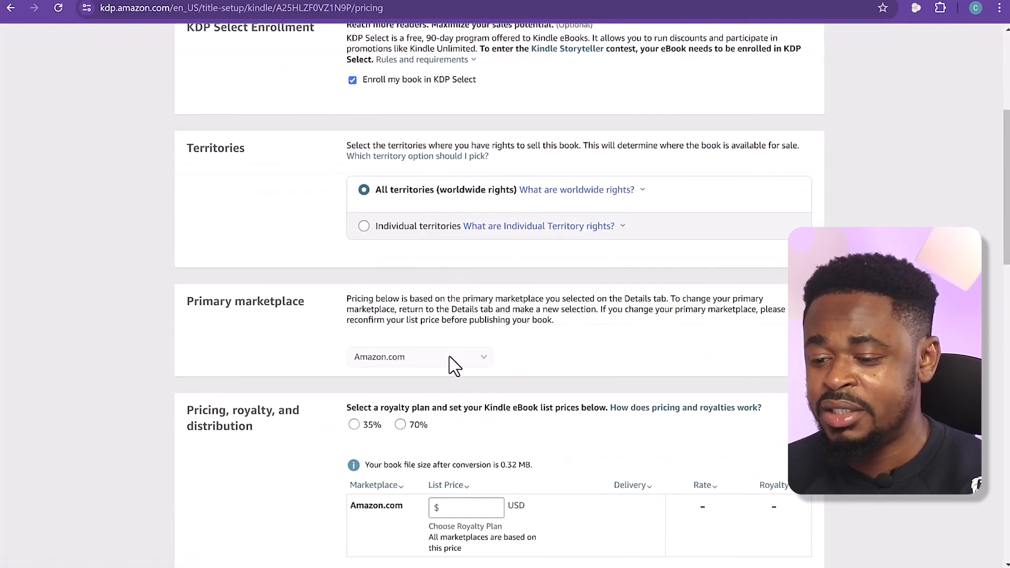
scroll(526, 357, "down", 1)
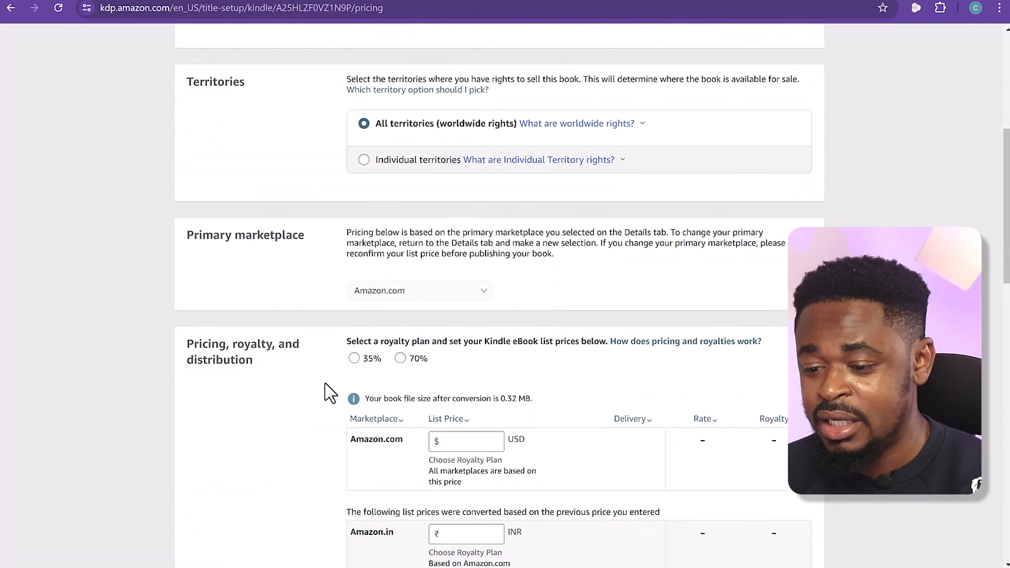
left_click_drag(350, 341, 598, 343)
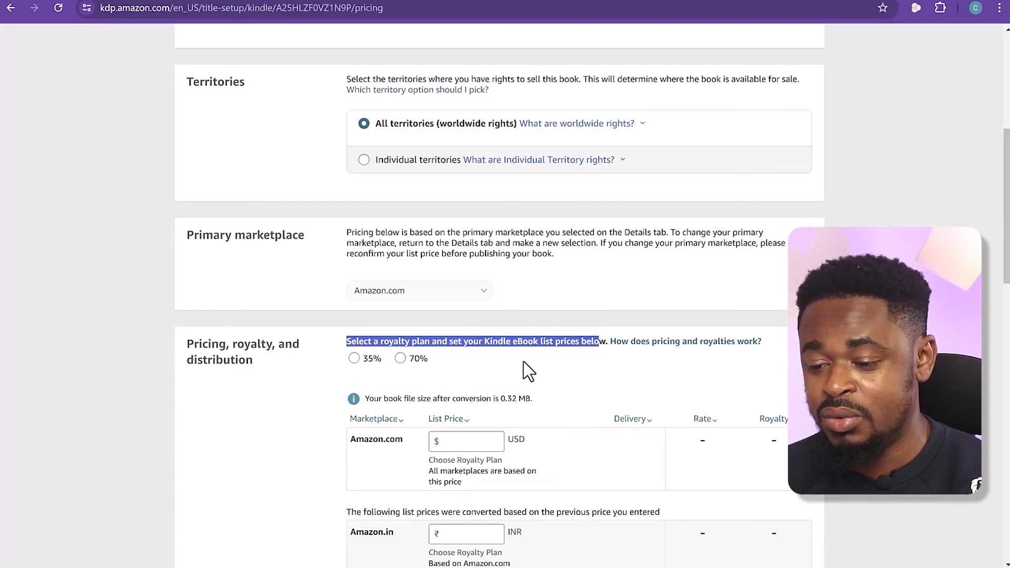
left_click(464, 363)
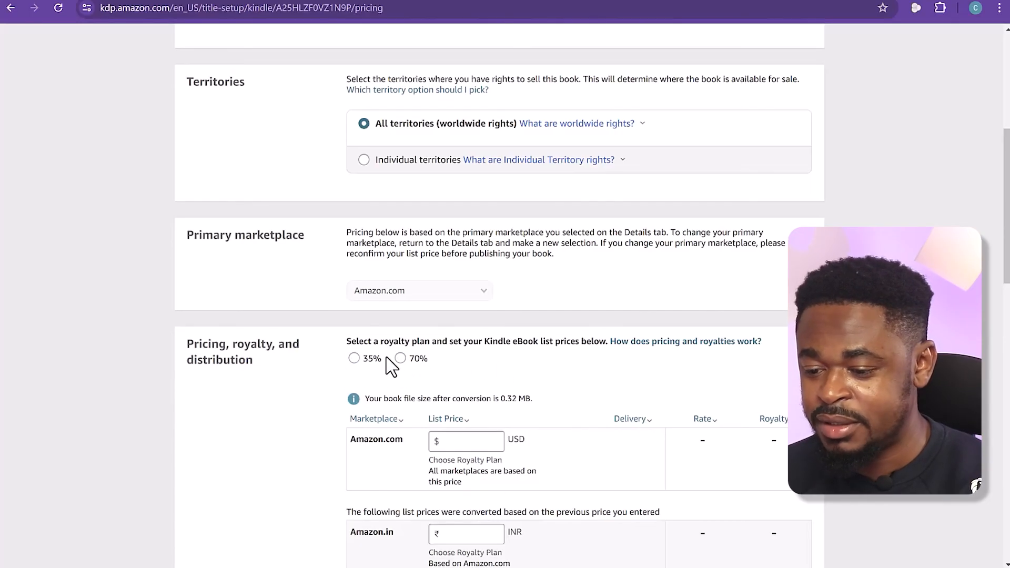
left_click(401, 358)
scroll(506, 353, "down", 1)
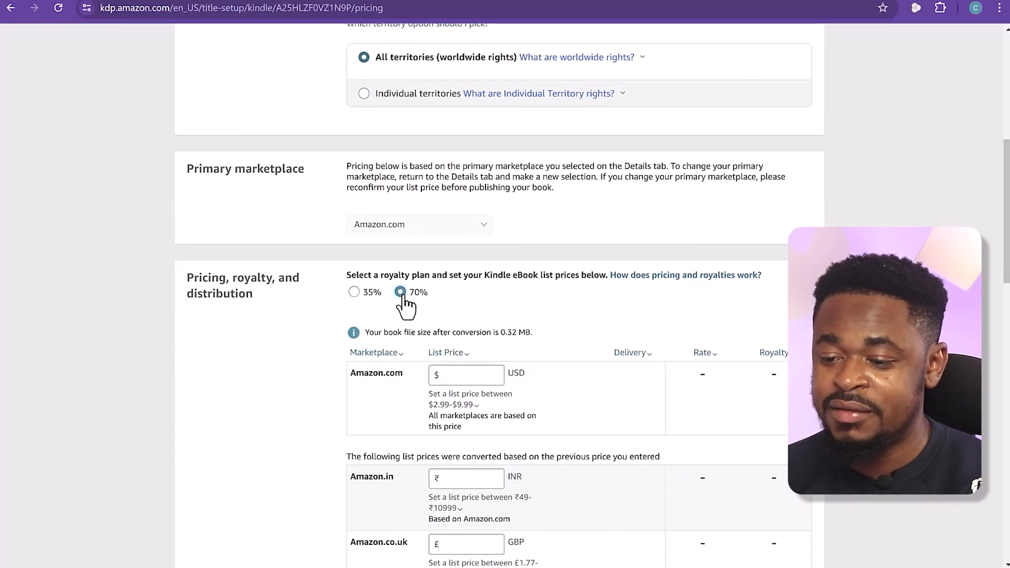
Open the help topic on how pricing and royalties work and read its eBook royalty plan and list price sections
left_click(657, 284)
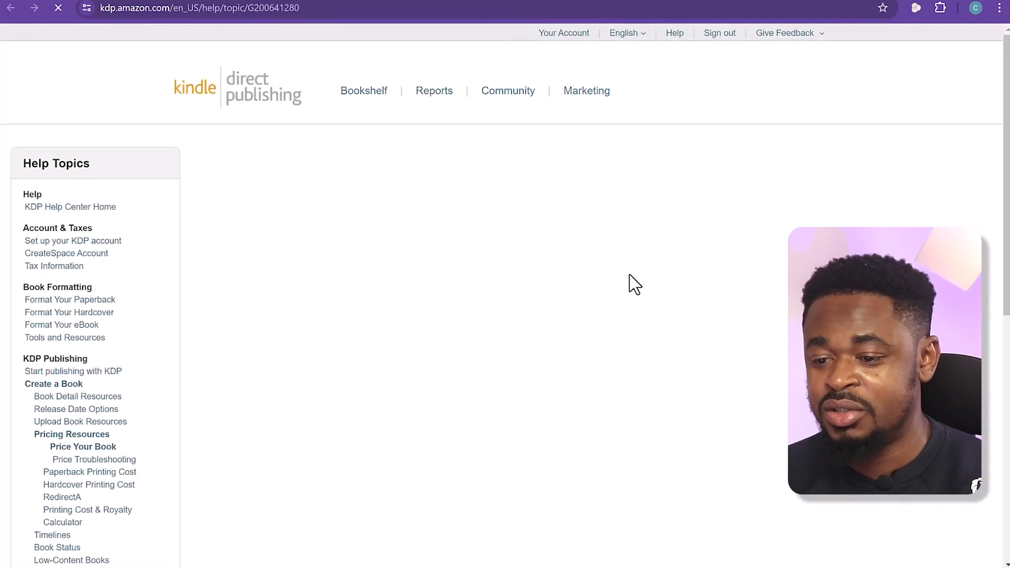
scroll(486, 290, "down", 3)
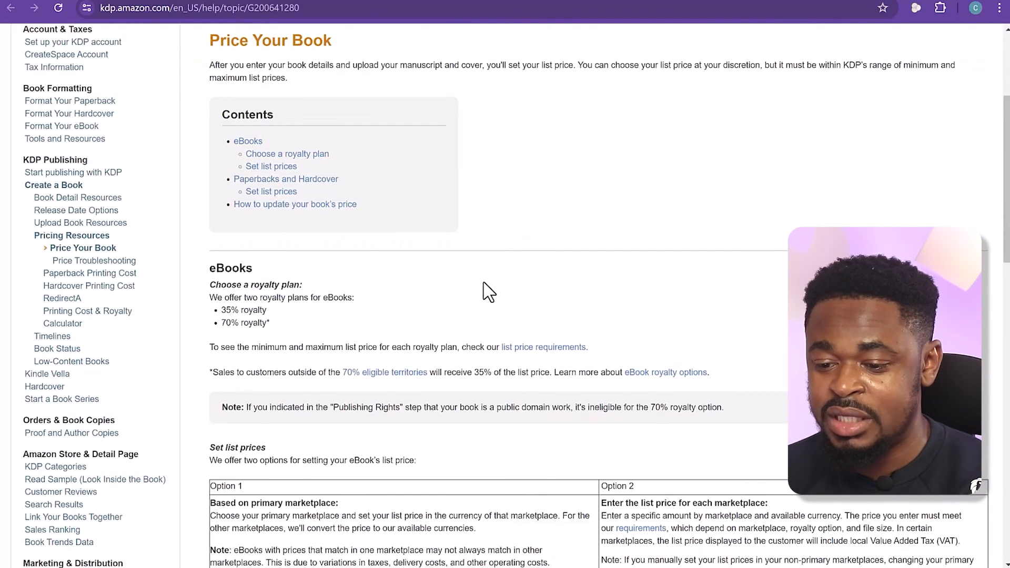
scroll(488, 291, "down", 2)
left_click_drag(222, 178, 280, 191)
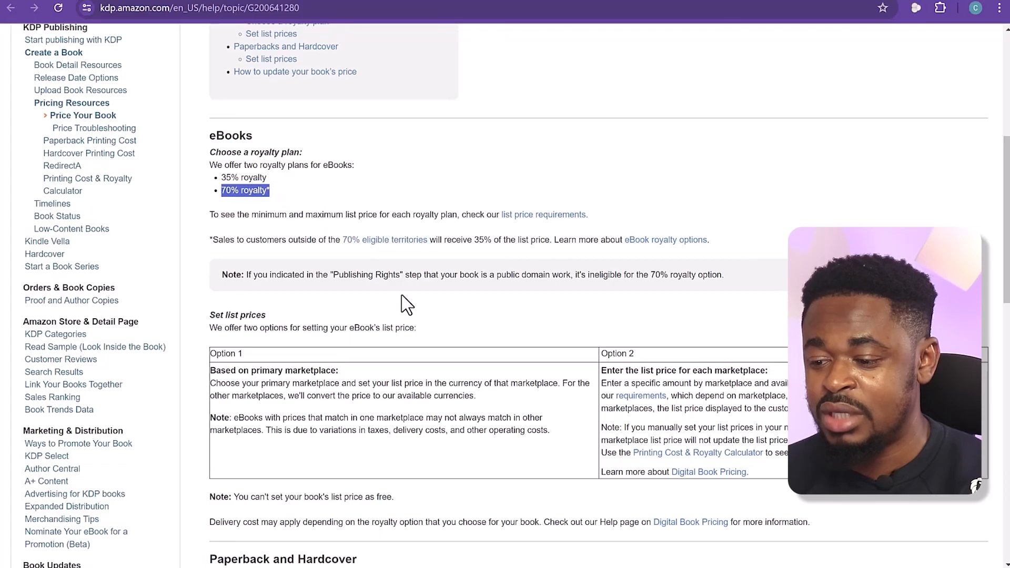
scroll(411, 302, "down", 1)
scroll(351, 315, "down", 2)
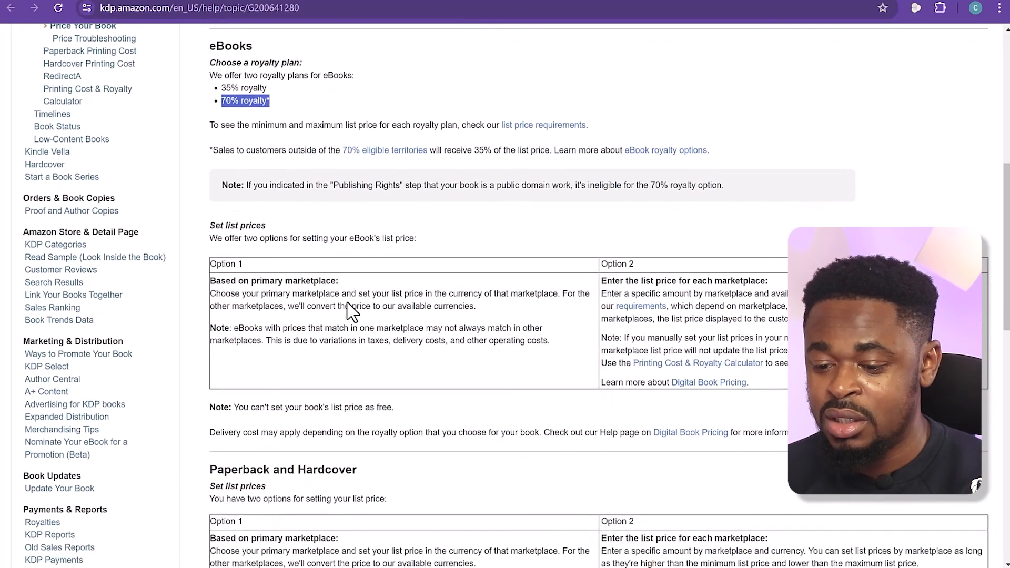
scroll(352, 310, "down", 7)
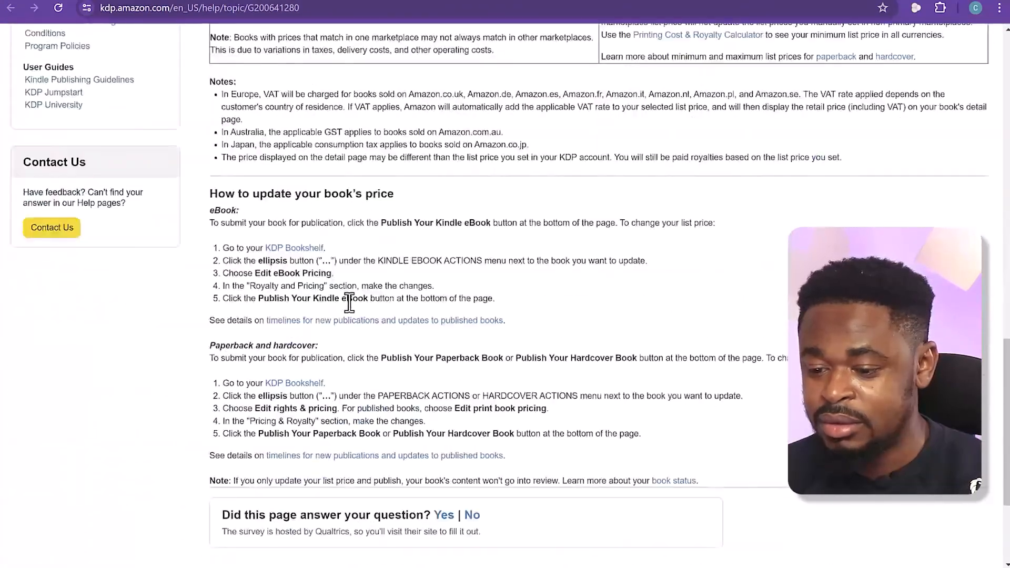
scroll(349, 302, "down", 3)
scroll(350, 300, "up", 6)
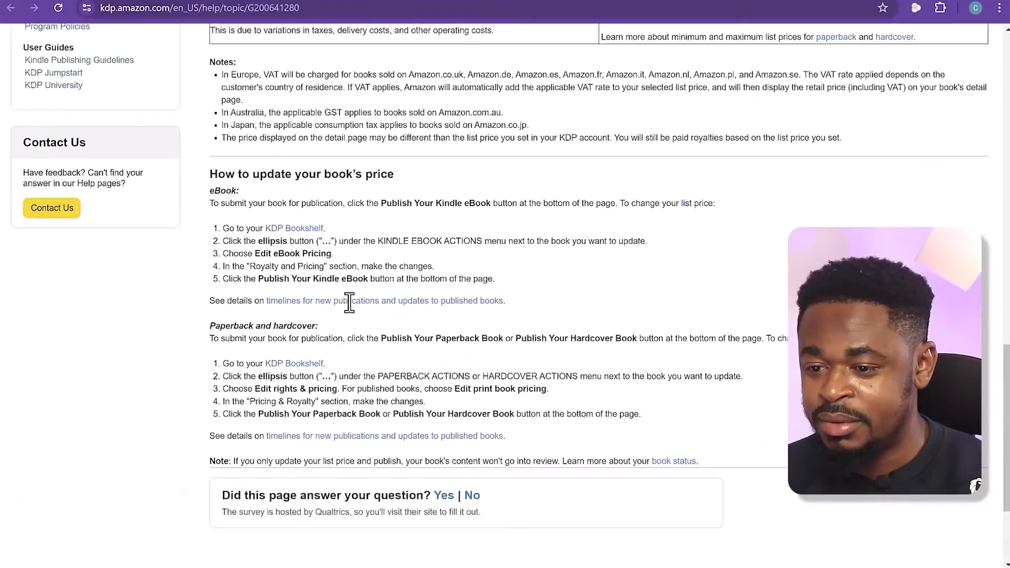
scroll(350, 303, "up", 4)
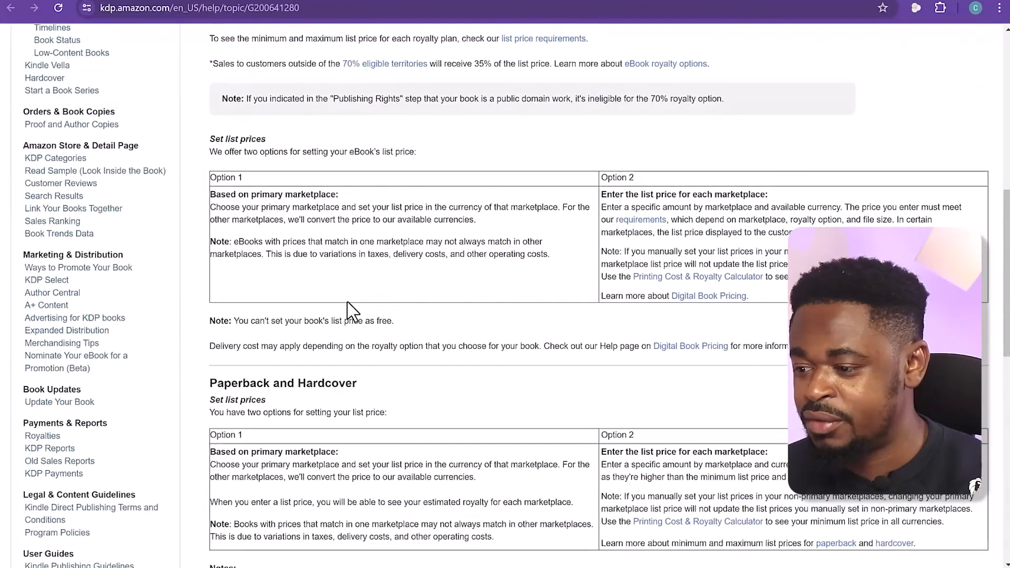
scroll(438, 271, "up", 2)
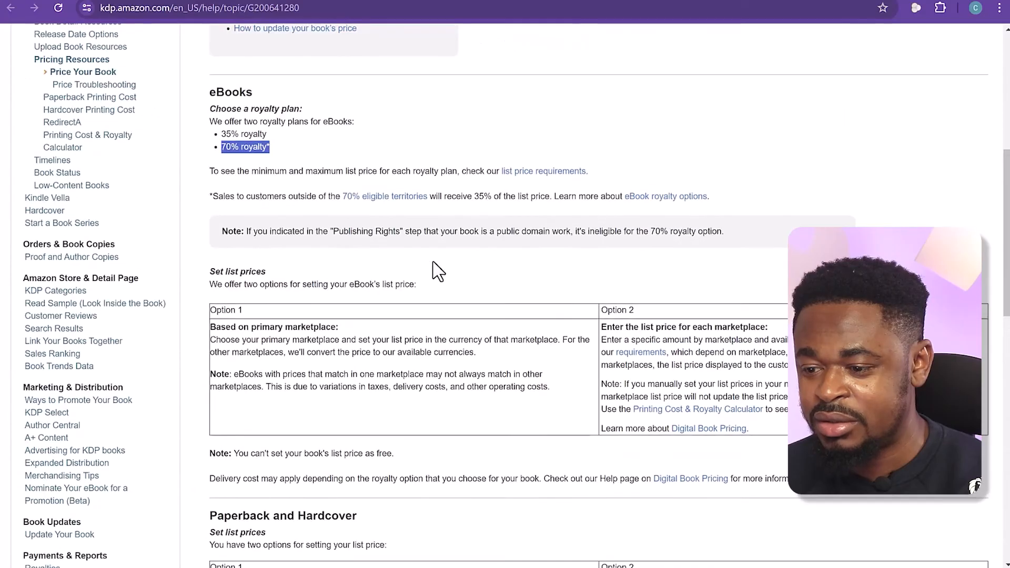
scroll(438, 269, "up", 2)
scroll(438, 268, "down", 4)
scroll(266, 243, "up", 4)
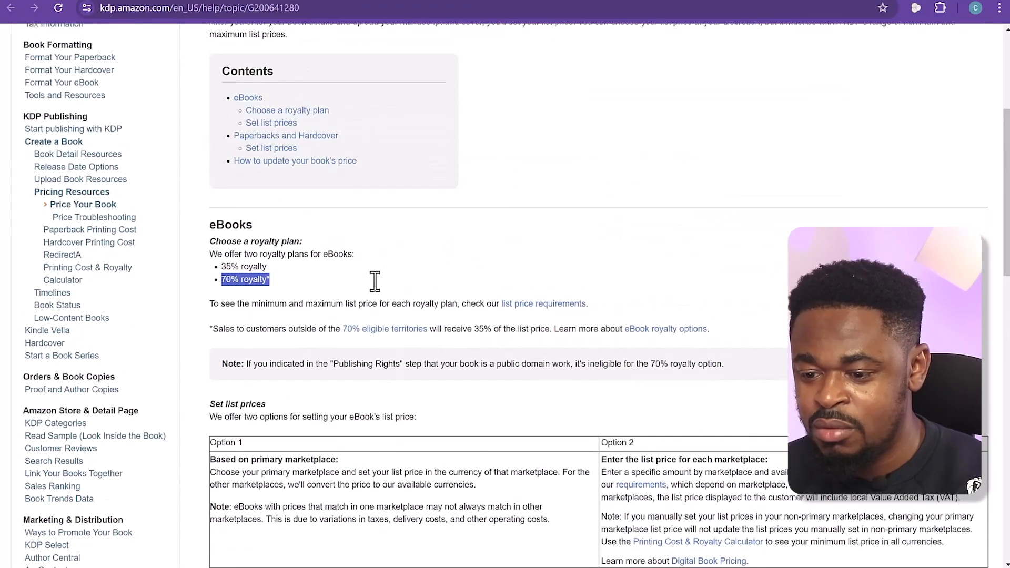
Open the eBook list price requirements and compare the minimum and maximum prices for the 35% and 70% royalty options
left_click_drag(246, 303, 491, 304)
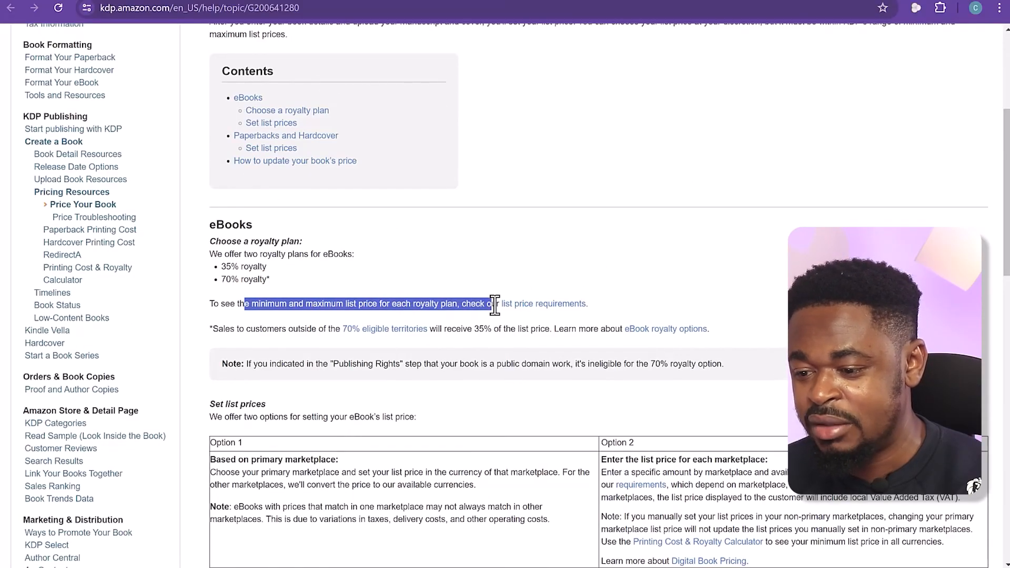
left_click(556, 313)
scroll(544, 308, "down", 2)
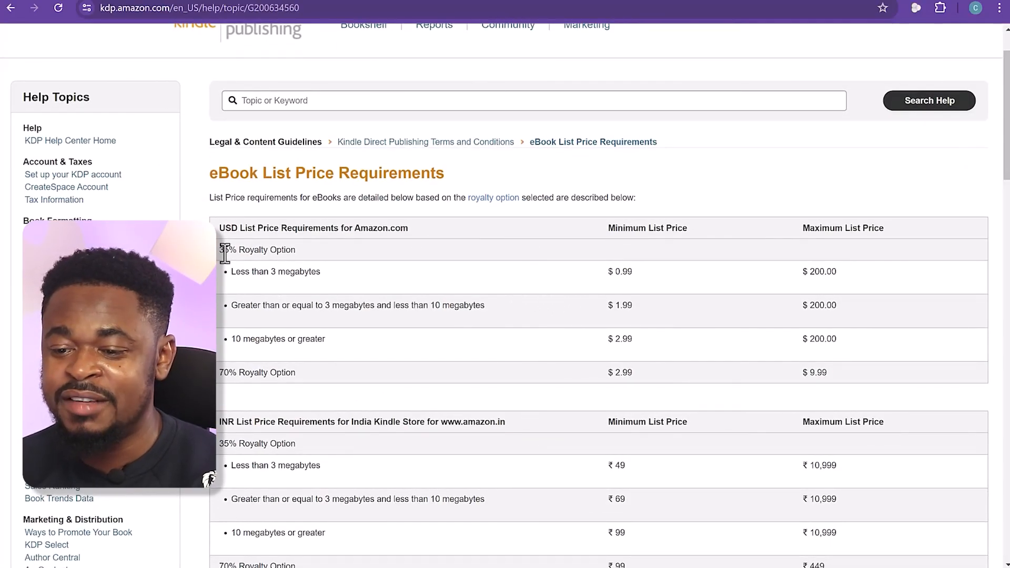
left_click_drag(223, 250, 284, 250)
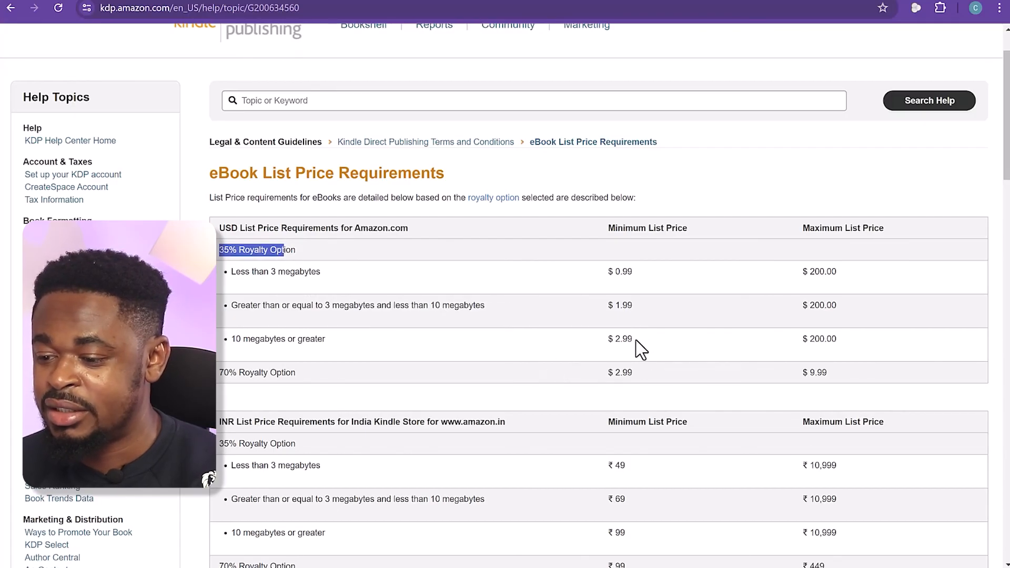
left_click_drag(633, 340, 614, 337)
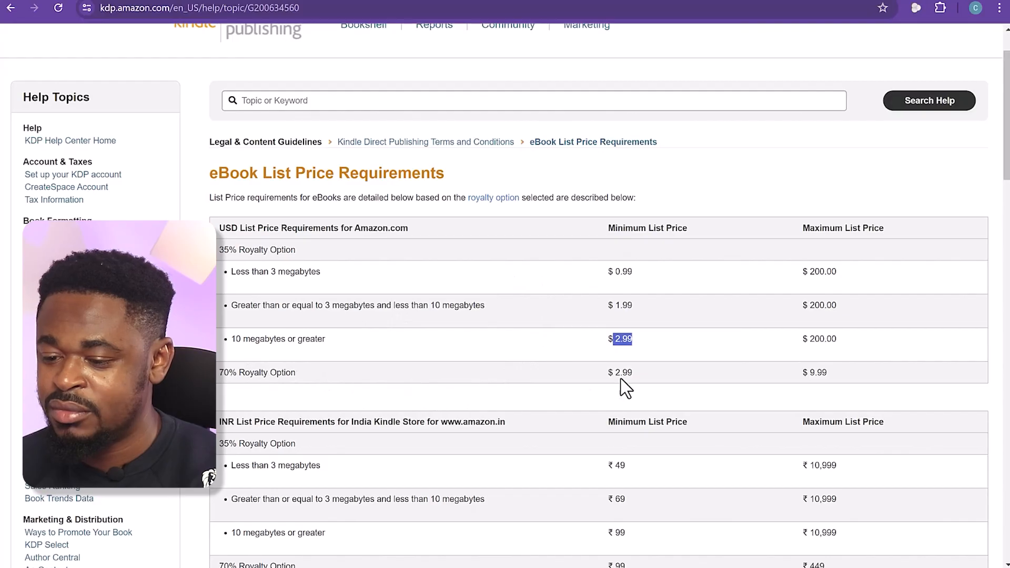
scroll(518, 371, "down", 3)
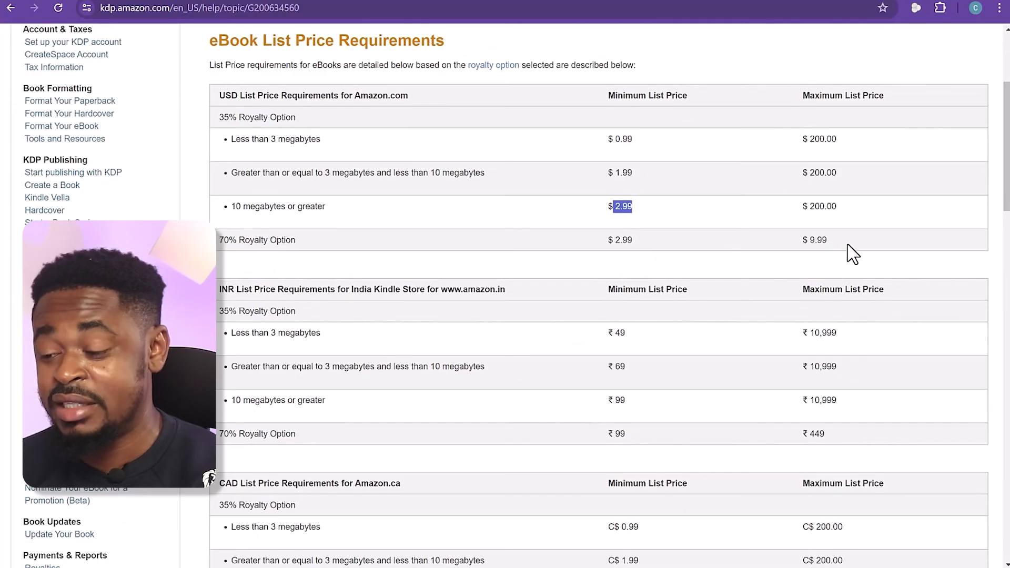
scroll(679, 318, "down", 5)
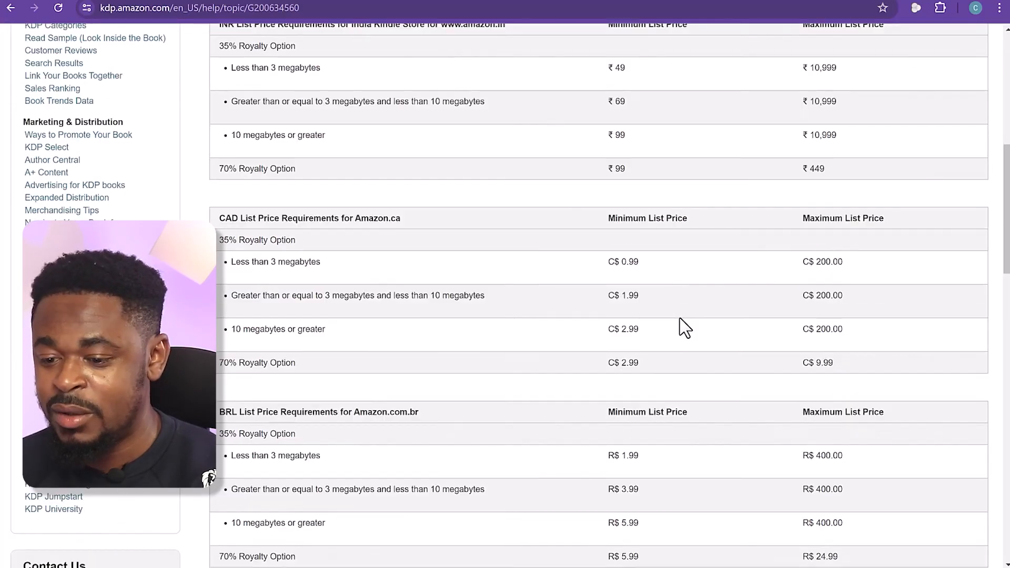
scroll(242, 317, "up", 9)
left_click_drag(240, 317, 221, 326)
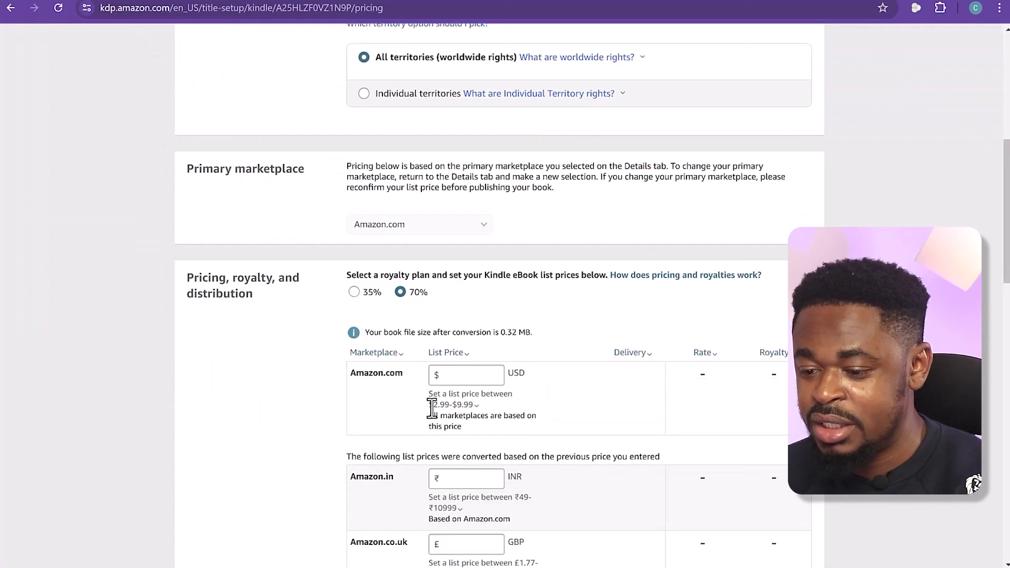
Return to the eBook pricing page, switch to the 35% royalty plan to compare allowed list price ranges, and reselect 70%
mouse_move(432, 406)
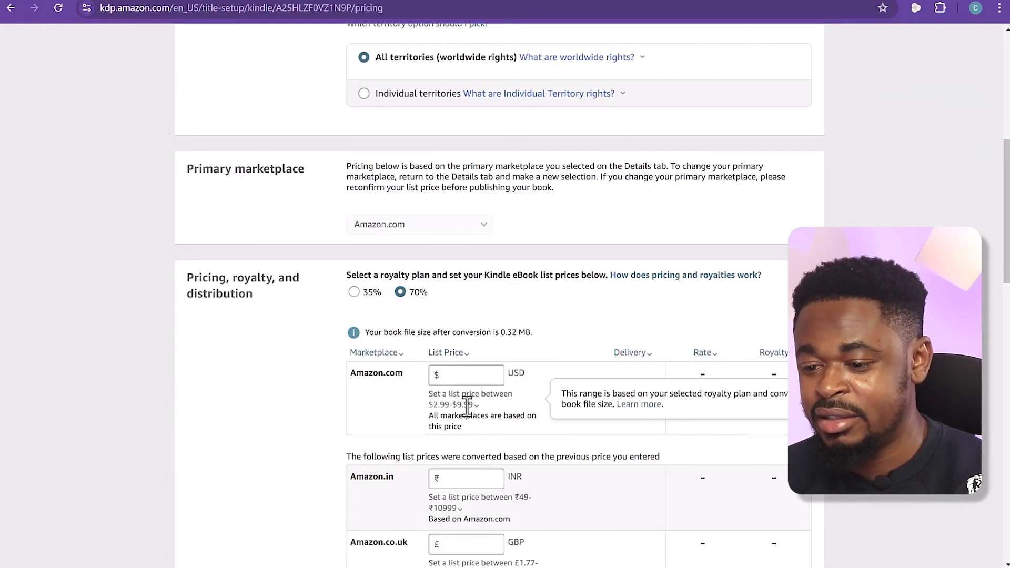
left_click(354, 292)
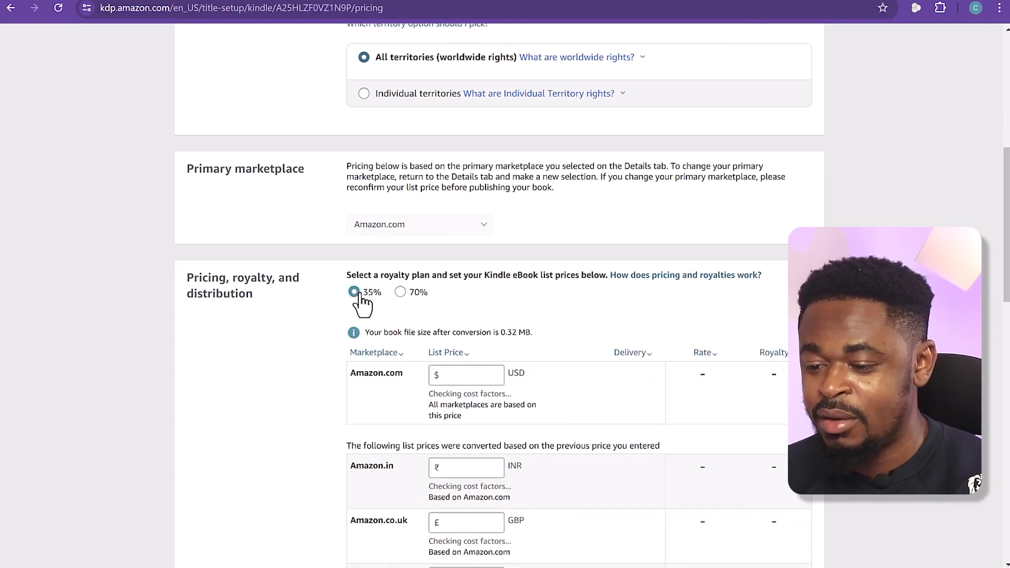
mouse_move(437, 406)
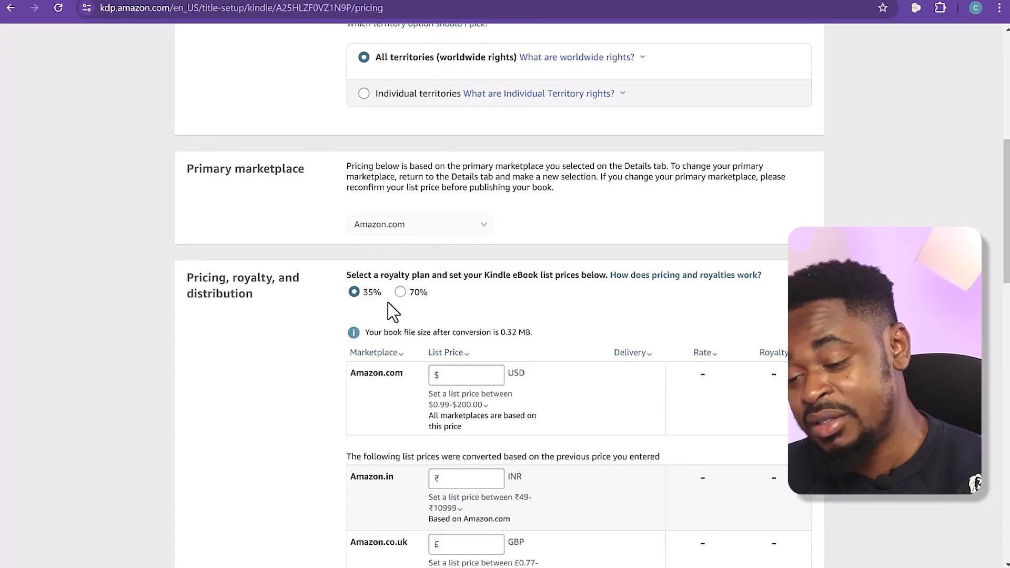
left_click(401, 292)
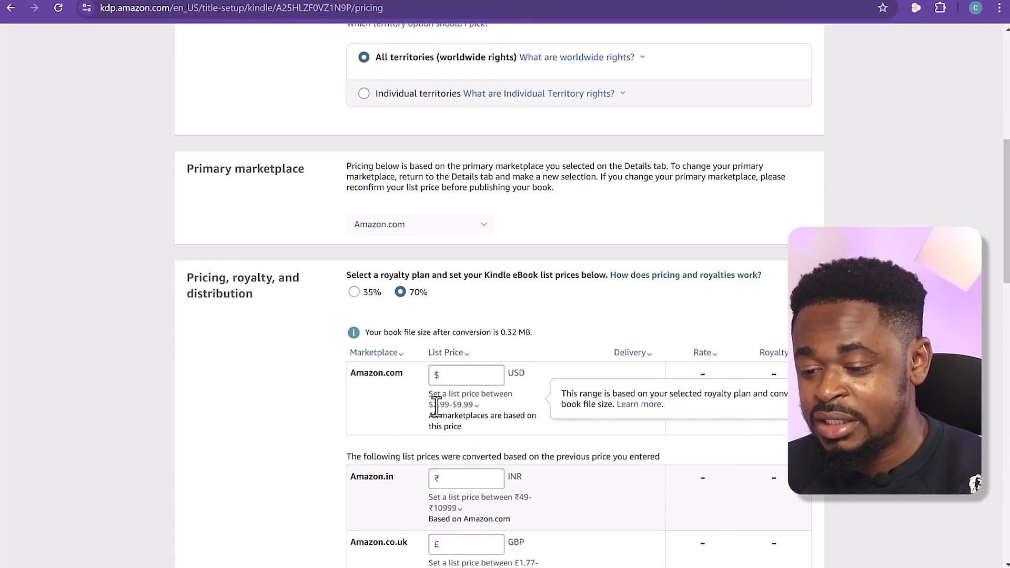
Check the allowed Amazon.com price range and set the eBook's list price to 8.99 USD
left_click_drag(434, 406, 451, 406)
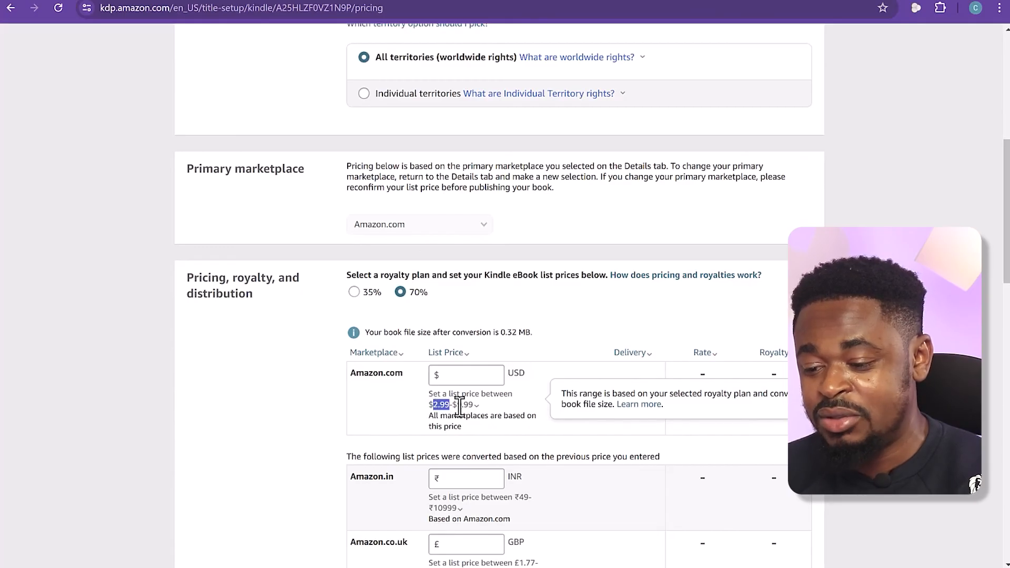
left_click(465, 376)
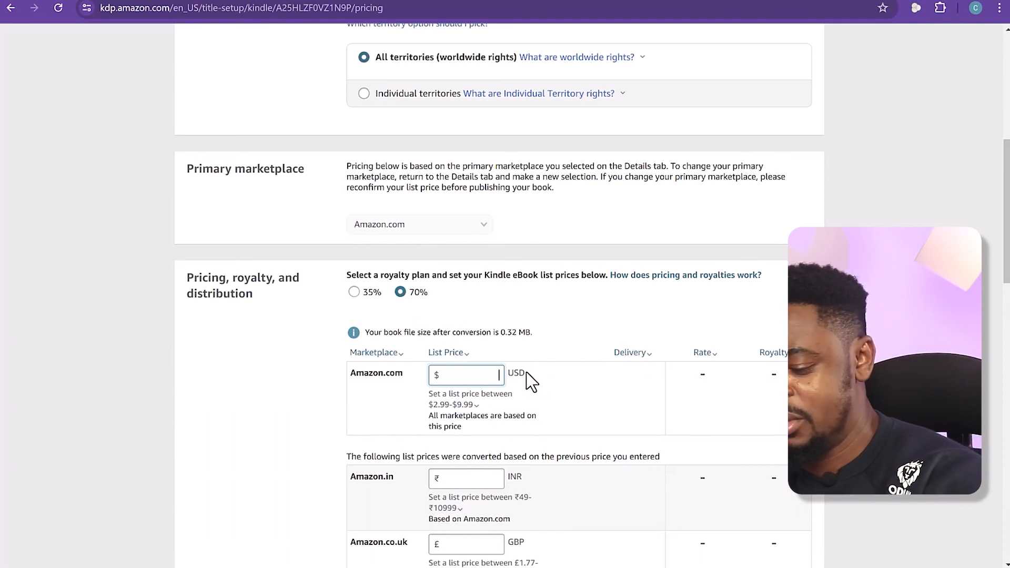
type("8.99")
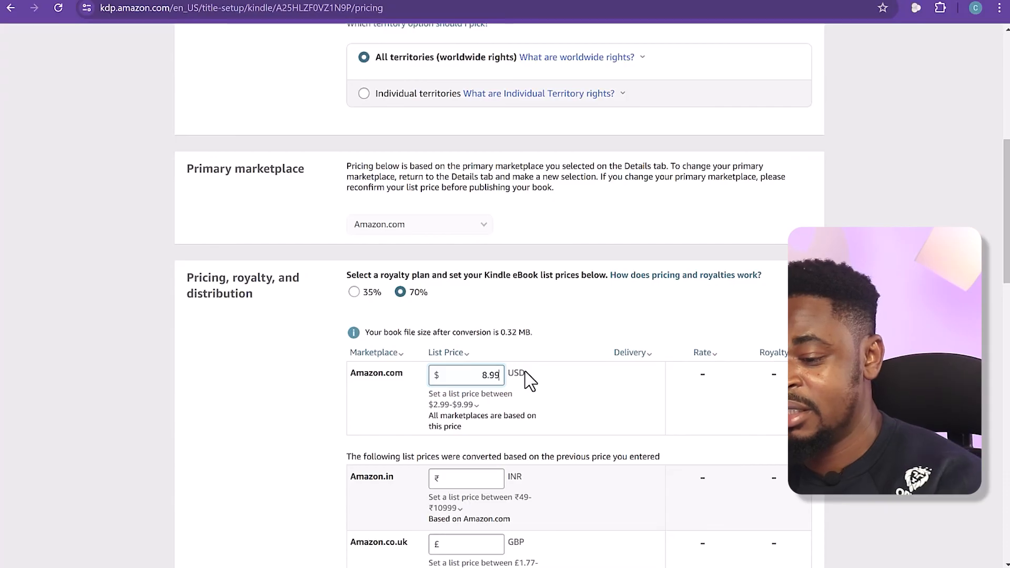
left_click(597, 339)
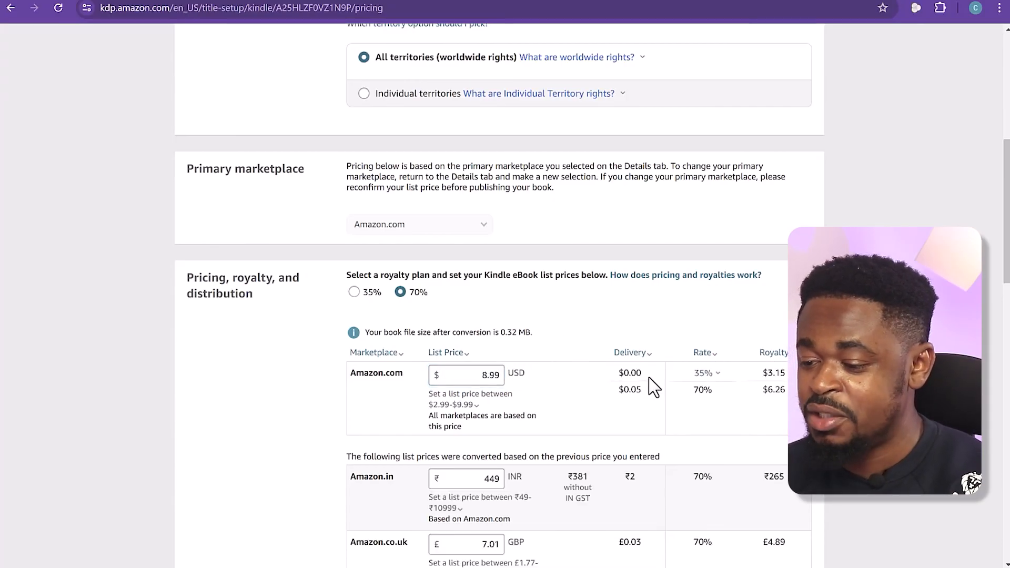
Review the Amazon.com royalty and the converted list prices and royalties for the other marketplaces
left_click_drag(767, 390, 789, 389)
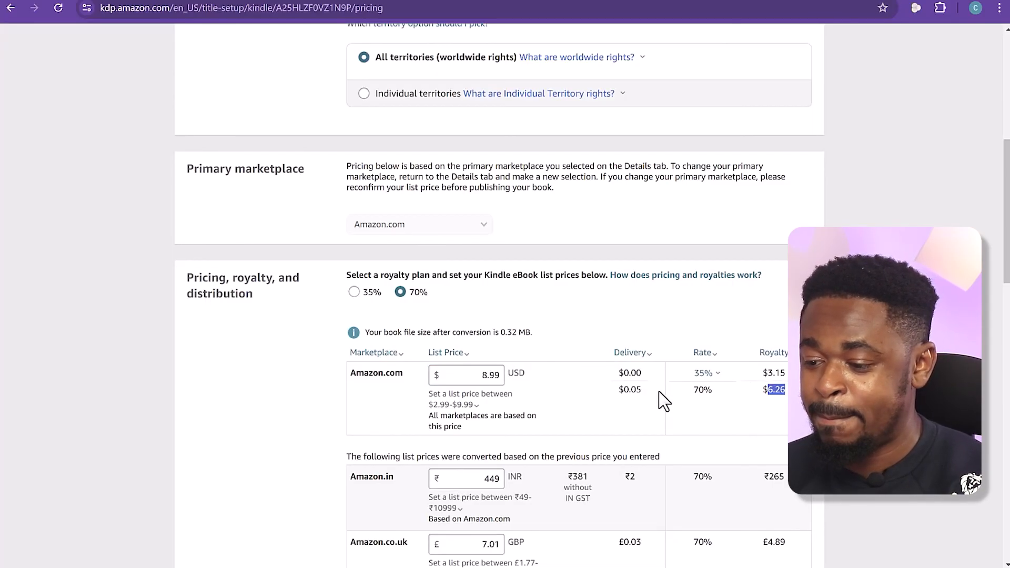
scroll(662, 401, "down", 7)
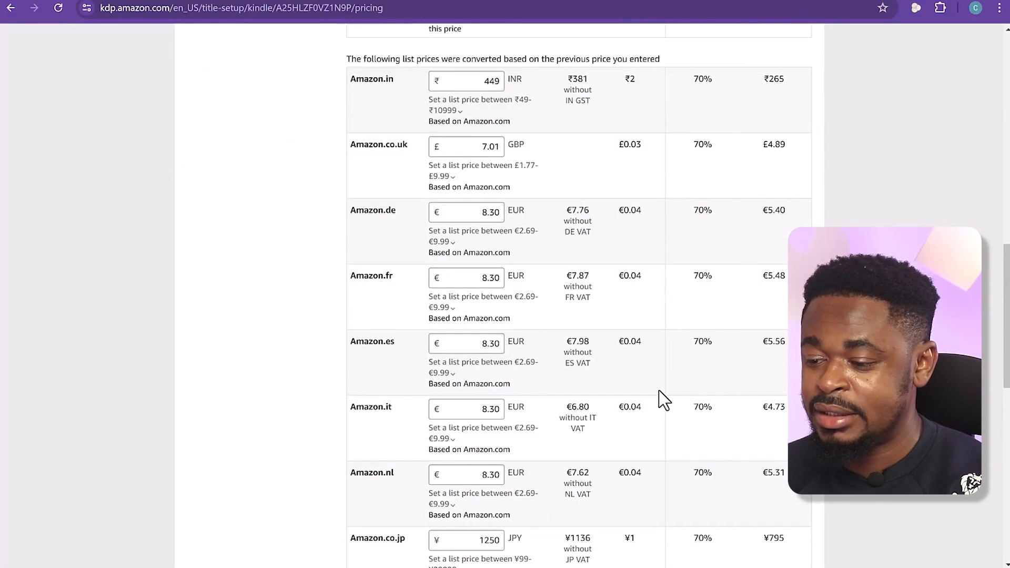
scroll(664, 400, "up", 6)
scroll(773, 389, "up", 2)
scroll(760, 405, "down", 3)
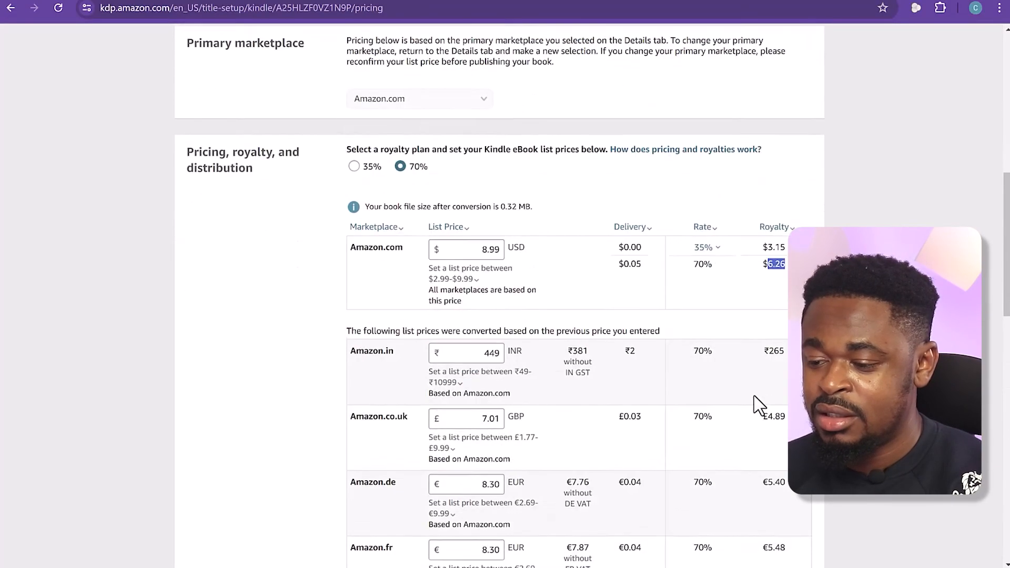
scroll(771, 390, "down", 1)
scroll(772, 389, "down", 3)
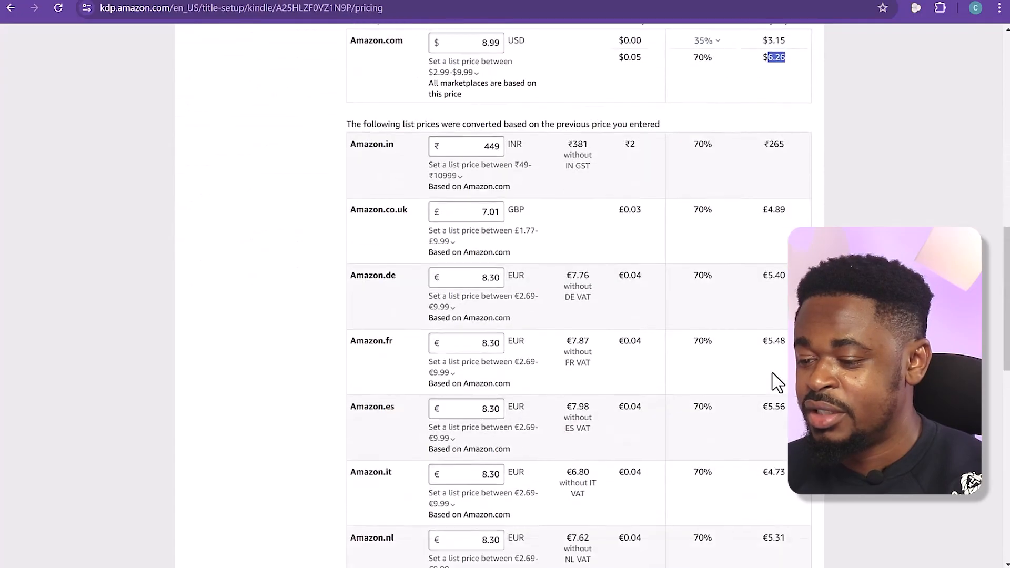
scroll(773, 315, "down", 4)
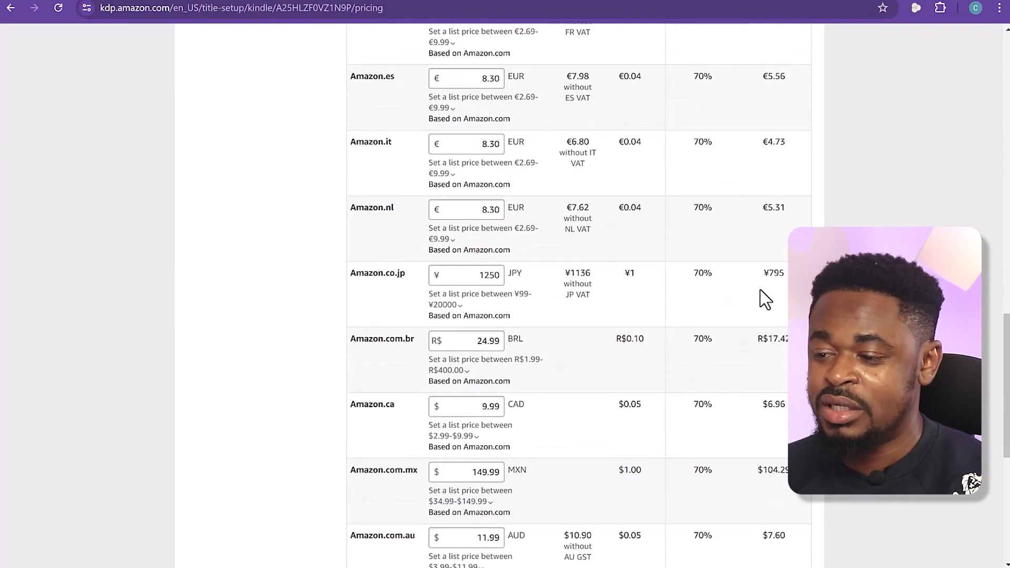
scroll(760, 292, "up", 9)
scroll(760, 290, "up", 5)
scroll(638, 287, "down", 6)
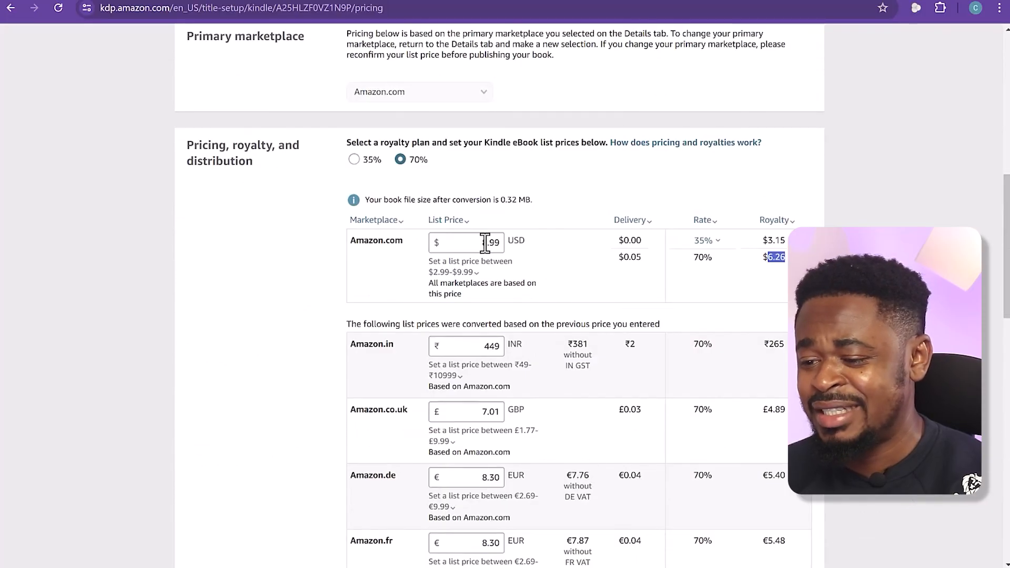
Publish the Kindle eBook from the end of the pricing page and dismiss the submission confirmation
scroll(555, 349, "down", 5)
scroll(555, 351, "down", 6)
scroll(556, 354, "down", 5)
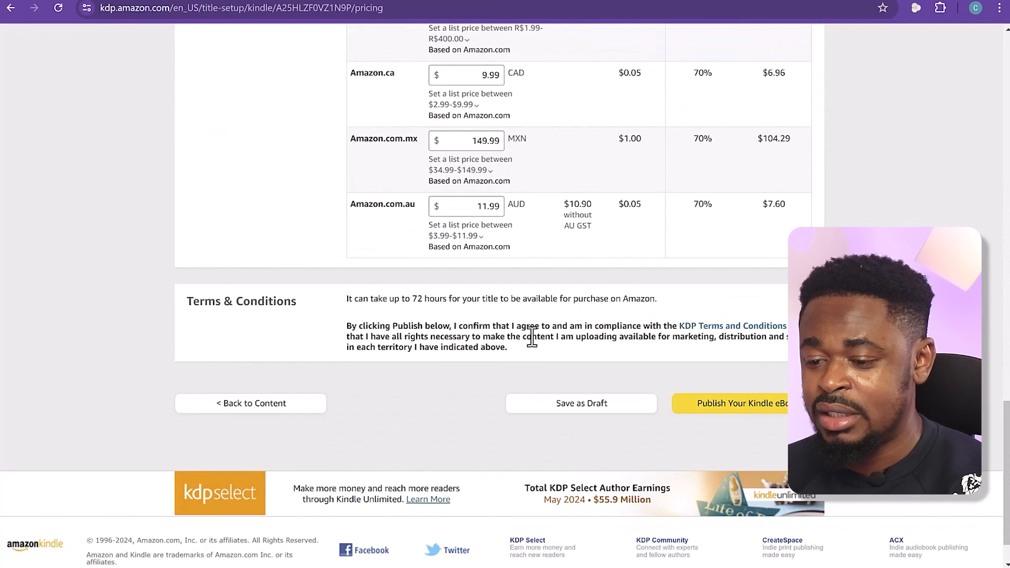
left_click(739, 413)
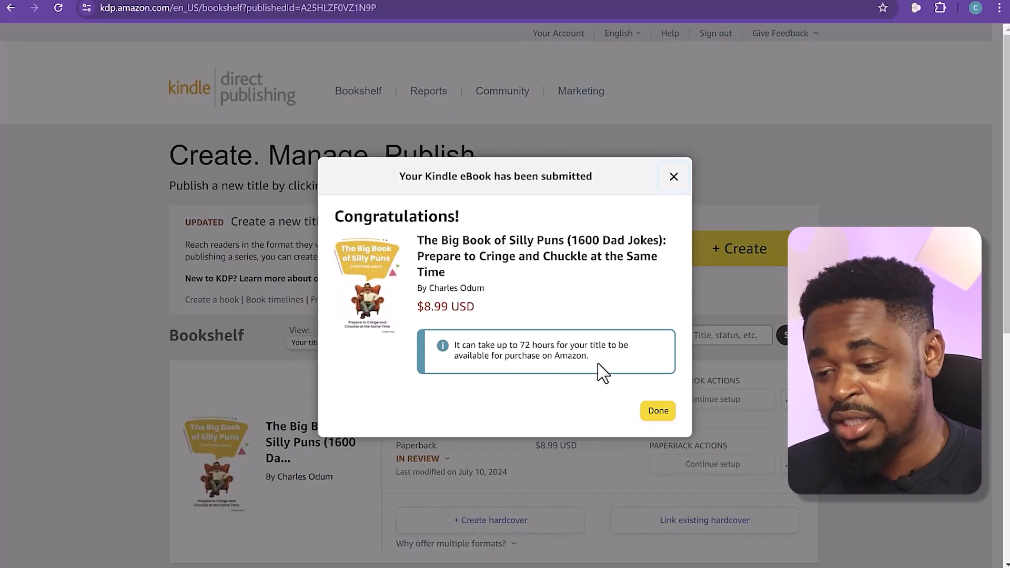
left_click_drag(593, 360, 442, 343)
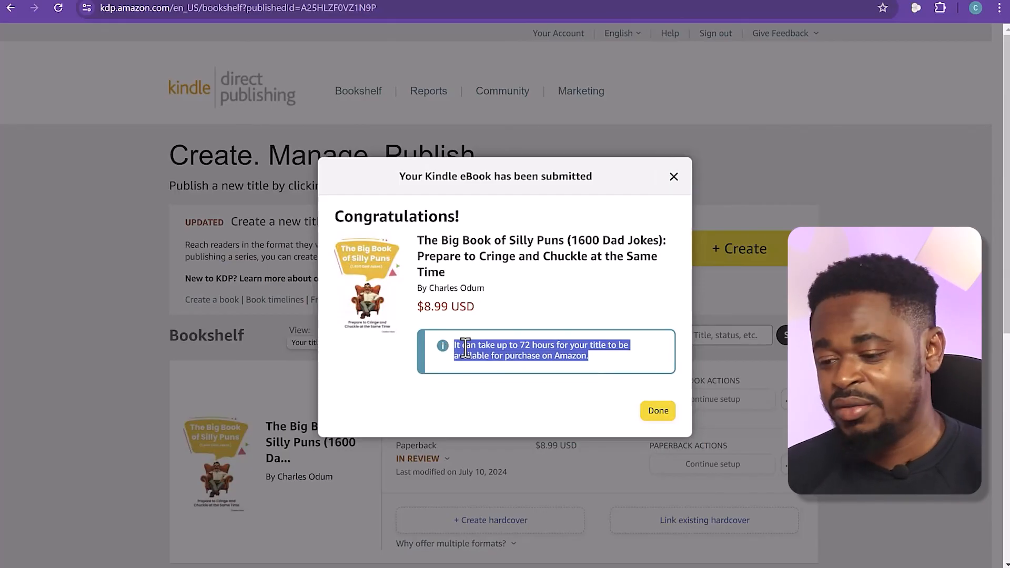
left_click(657, 410)
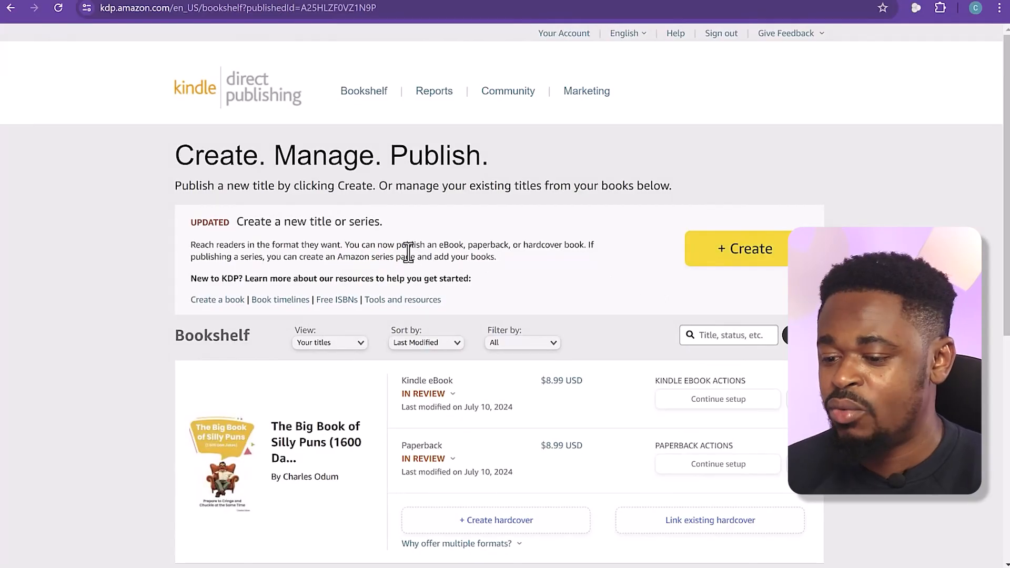
Look through the bookshelf and check the review status of the silly puns book's Kindle eBook and paperback
scroll(407, 258, "down", 5)
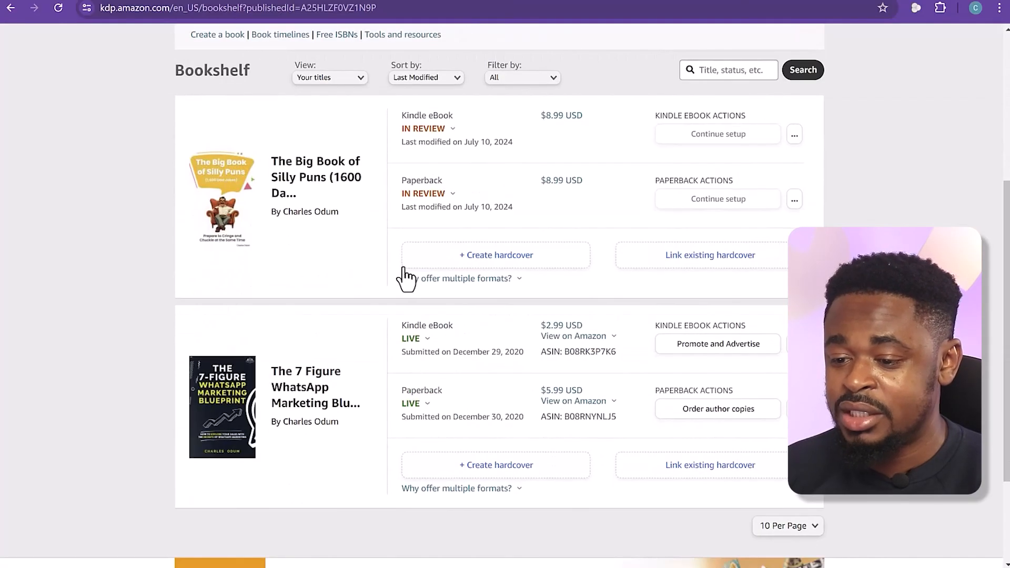
scroll(402, 263, "up", 5)
scroll(444, 437, "down", 7)
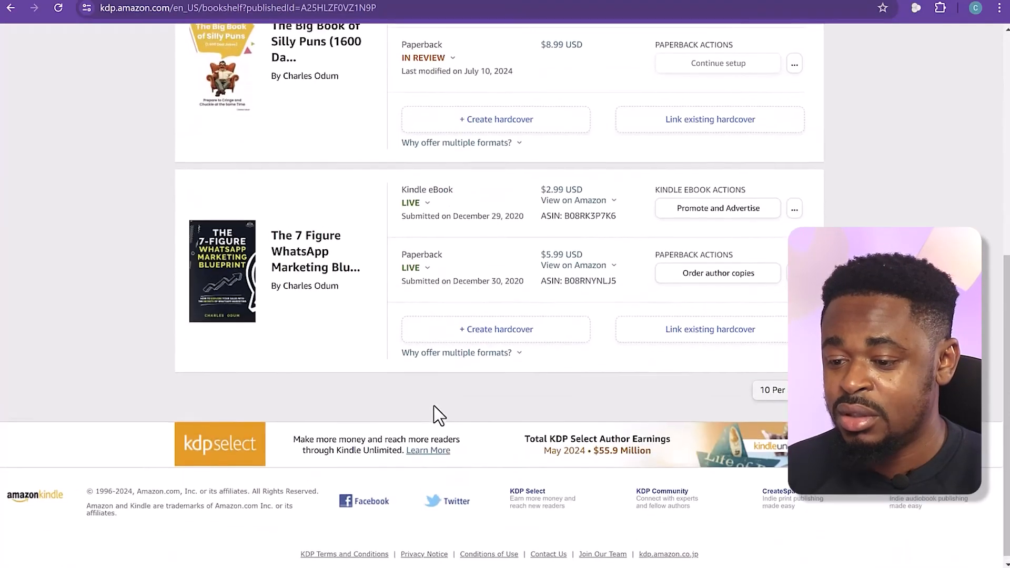
scroll(437, 413, "up", 6)
mouse_move(415, 318)
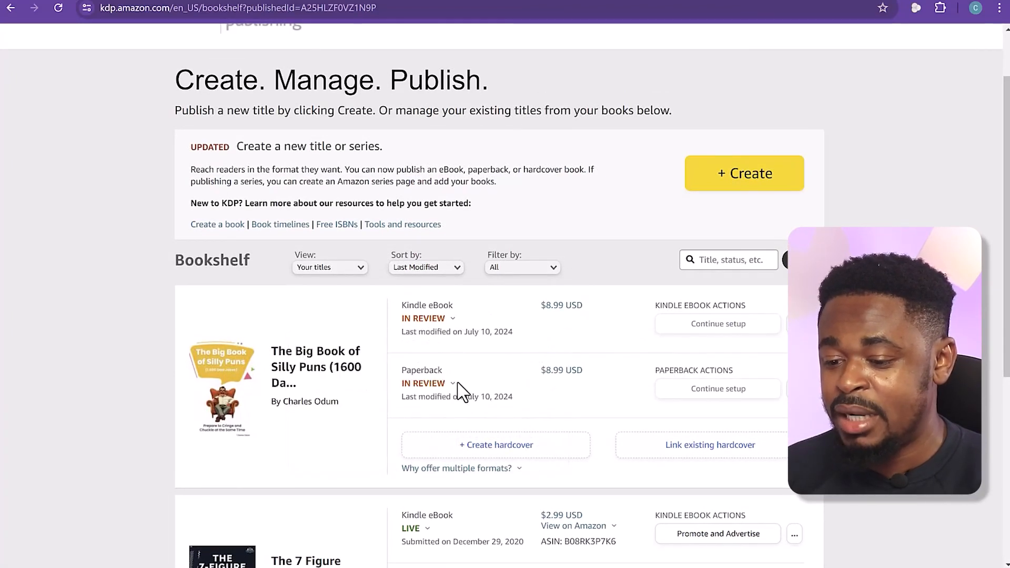
mouse_move(452, 380)
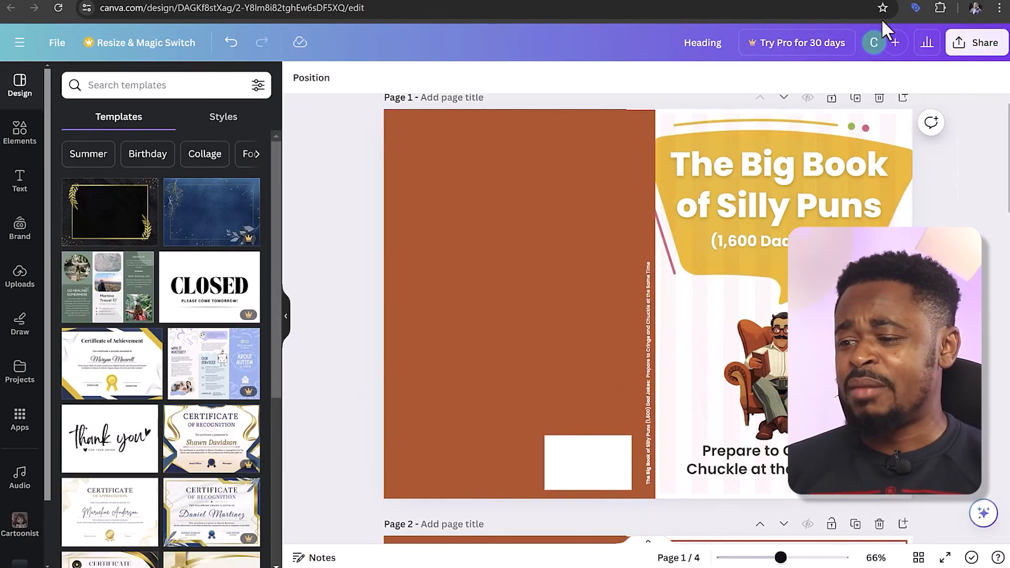
Switch to the Amazon.co.uk store page and search Books for "the big book of silly puns"
left_click(842, 1)
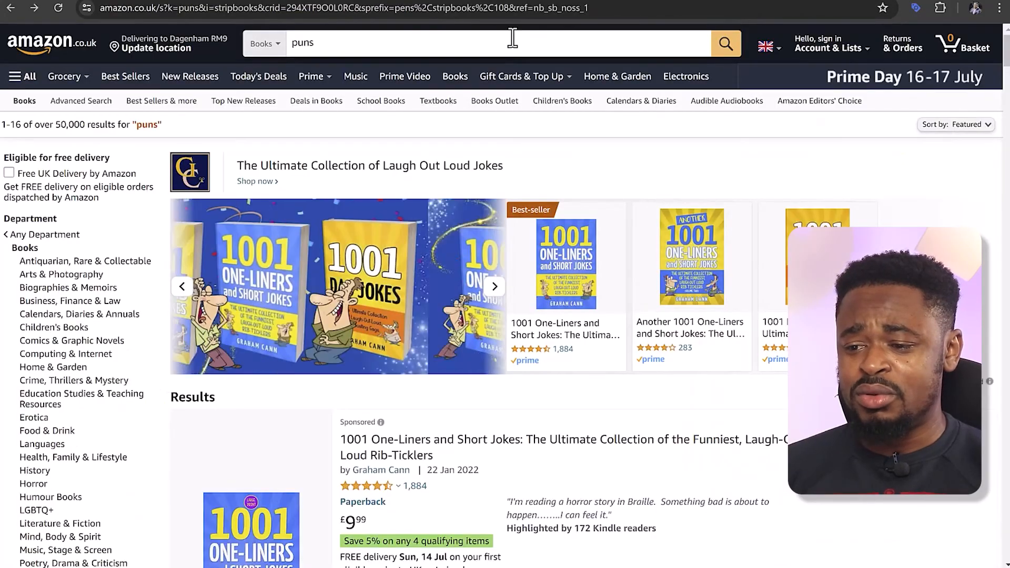
triple_click(512, 42)
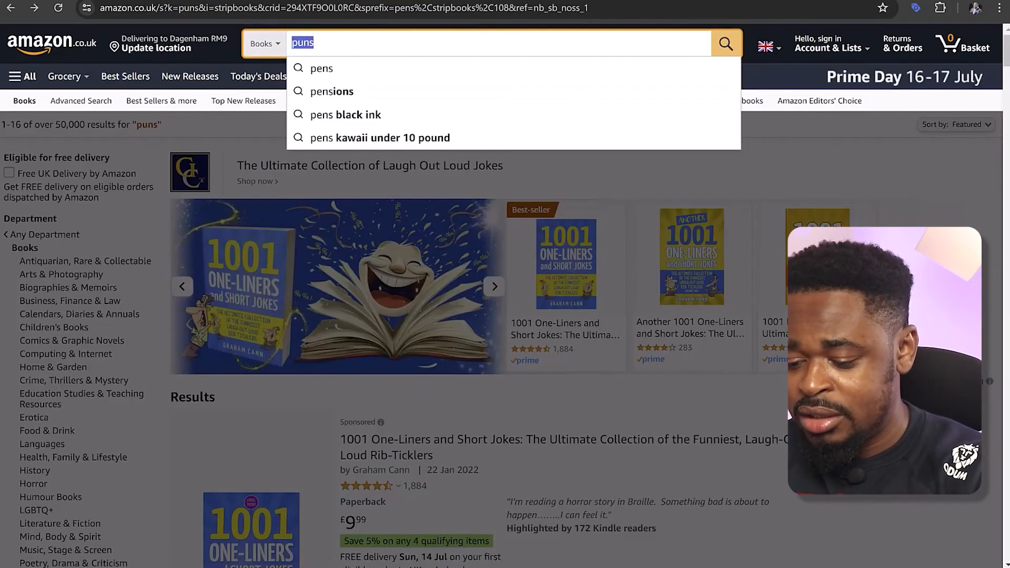
type("the big boo")
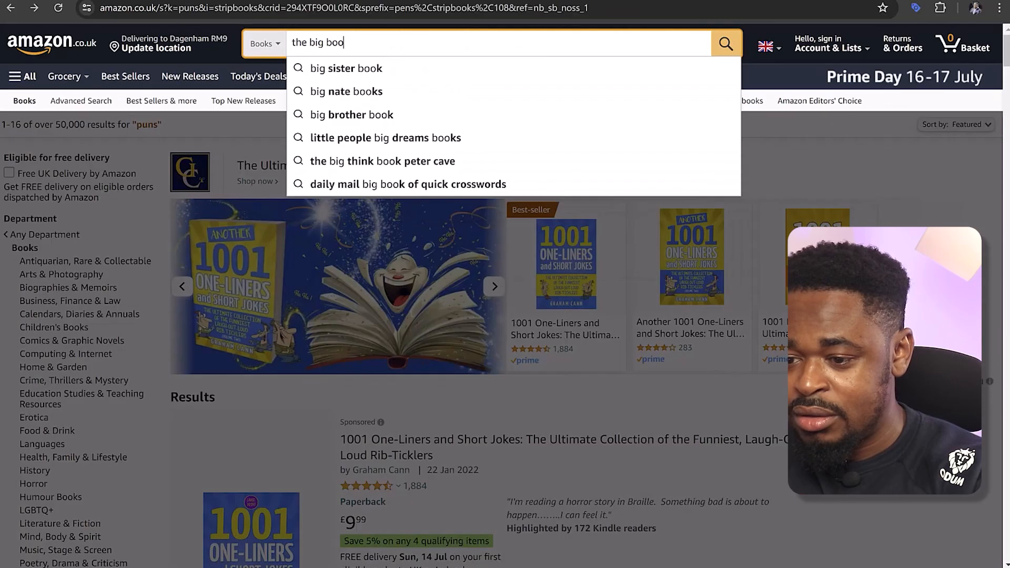
type("k of s")
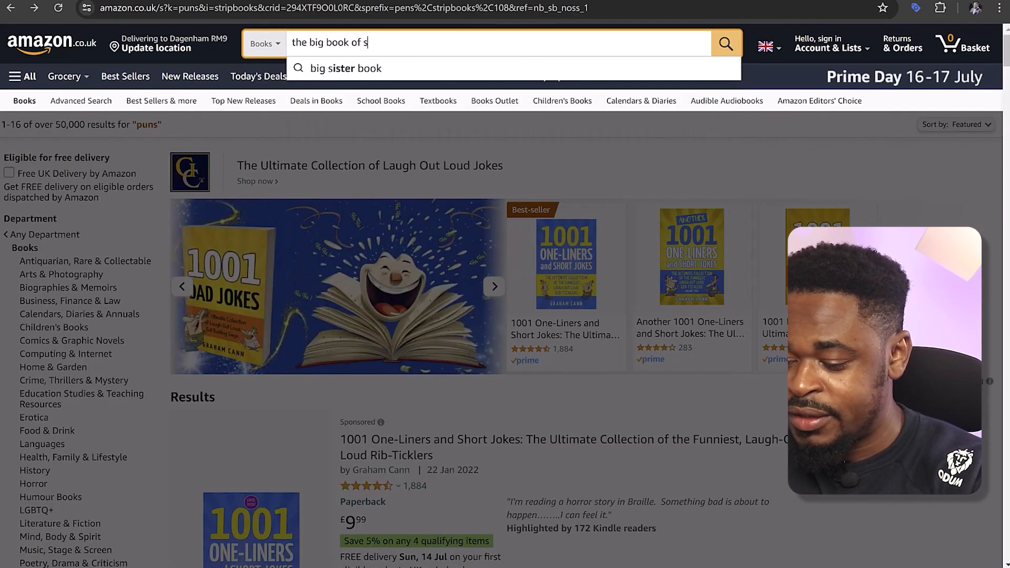
type("illy puns")
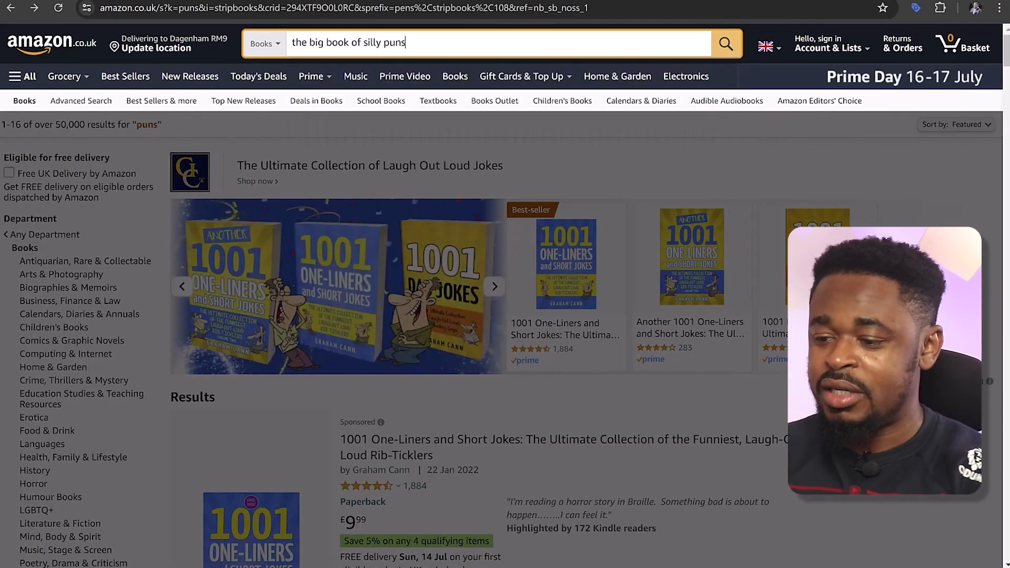
key("Return")
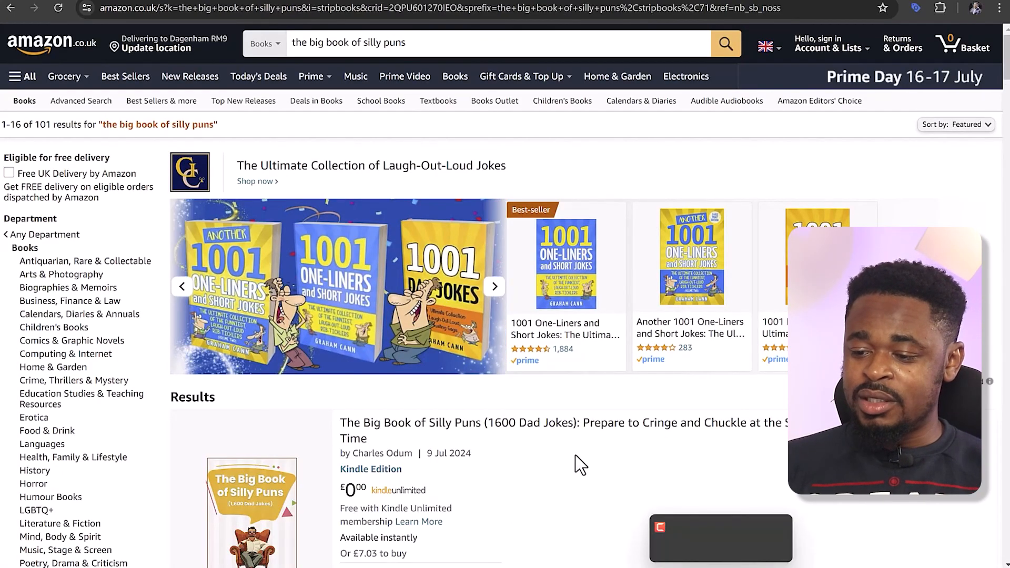
Open the Kindle listing of The Big Book of Silly Puns from the results and read its full description
scroll(580, 464, "down", 3)
scroll(518, 334, "down", 3)
scroll(519, 334, "up", 3)
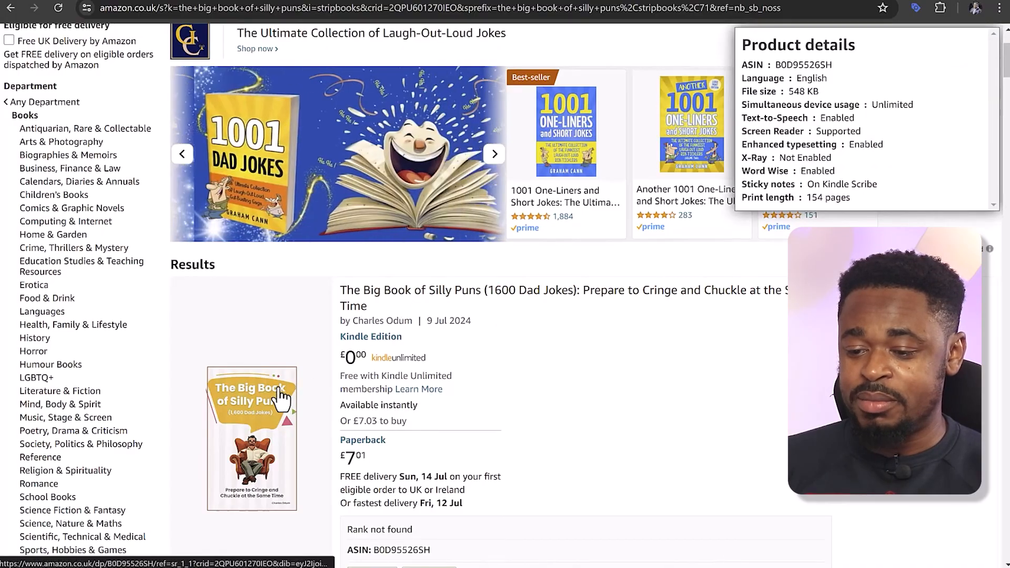
left_click(286, 392)
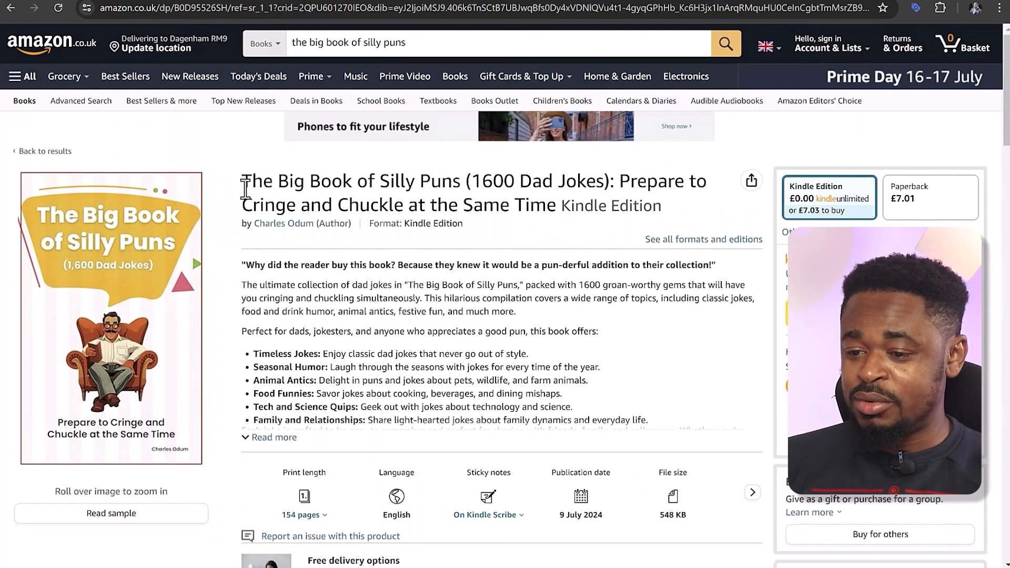
left_click(283, 435)
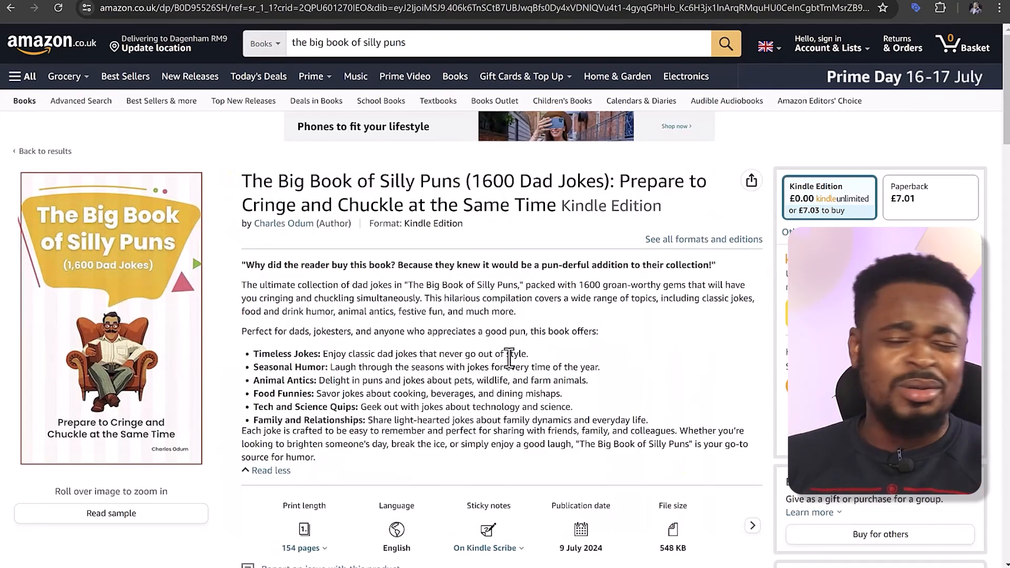
scroll(513, 352, "down", 1)
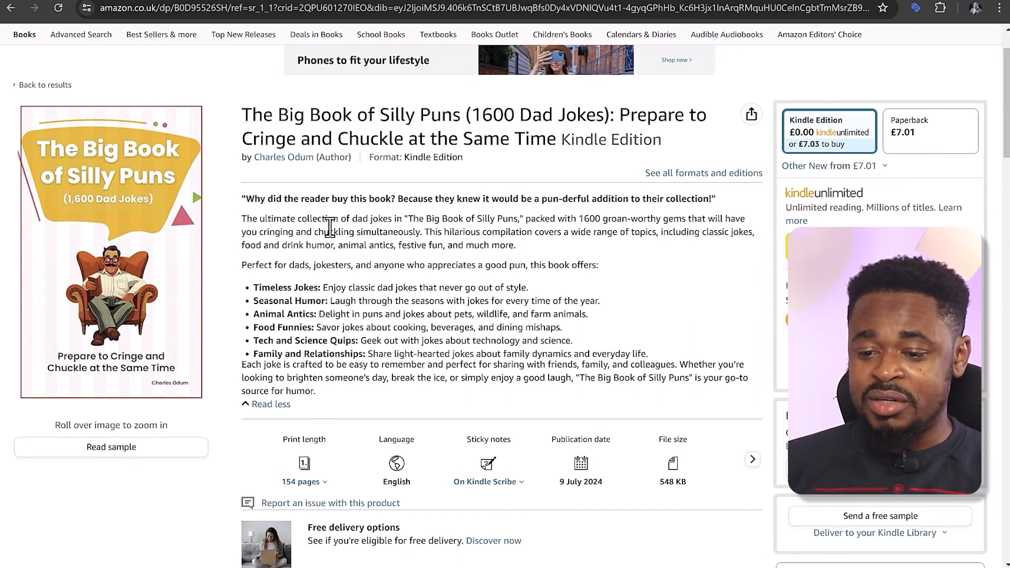
scroll(369, 236, "down", 2)
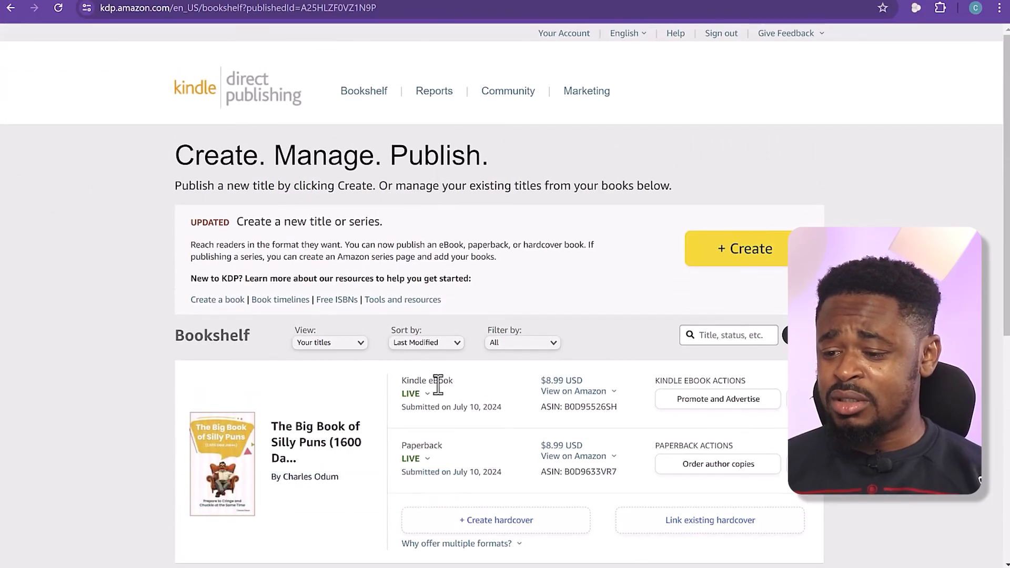
Return to the KDP bookshelf, view the Kindle eBook's status details, and check the paperback entry of the silly puns book
left_click_drag(454, 381, 407, 381)
left_click(414, 394)
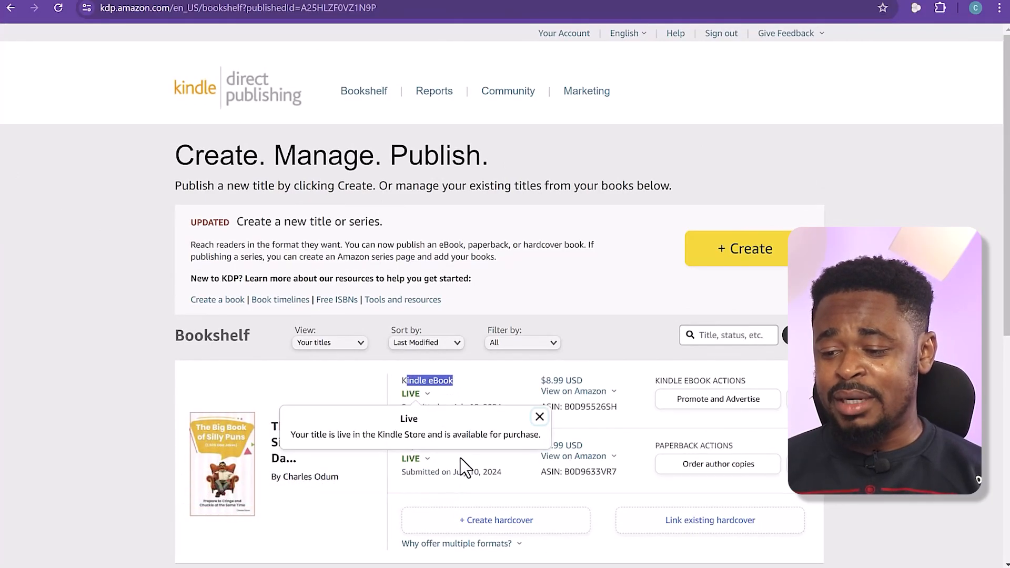
left_click(463, 467)
left_click_drag(443, 445, 419, 447)
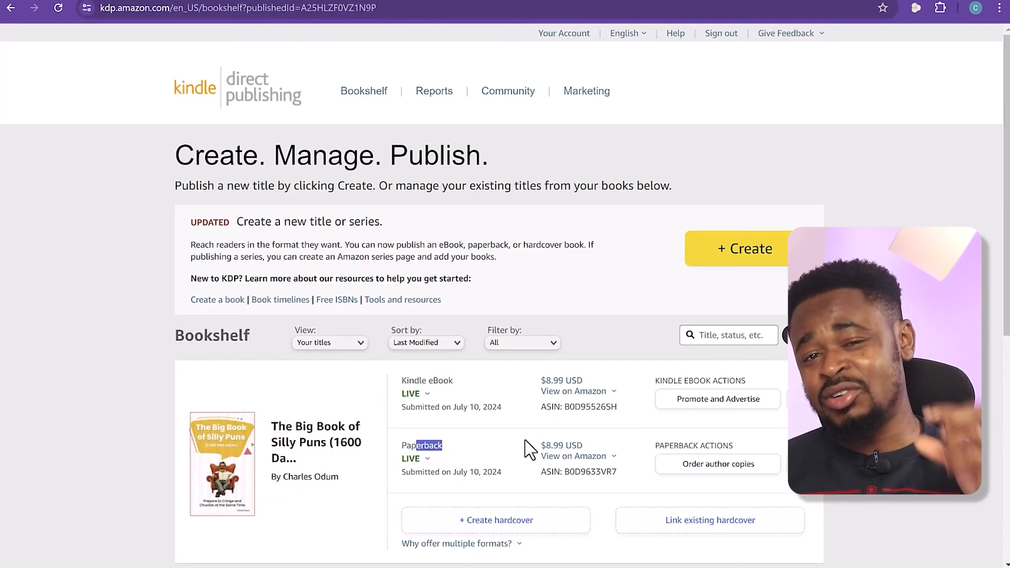
left_click(494, 441)
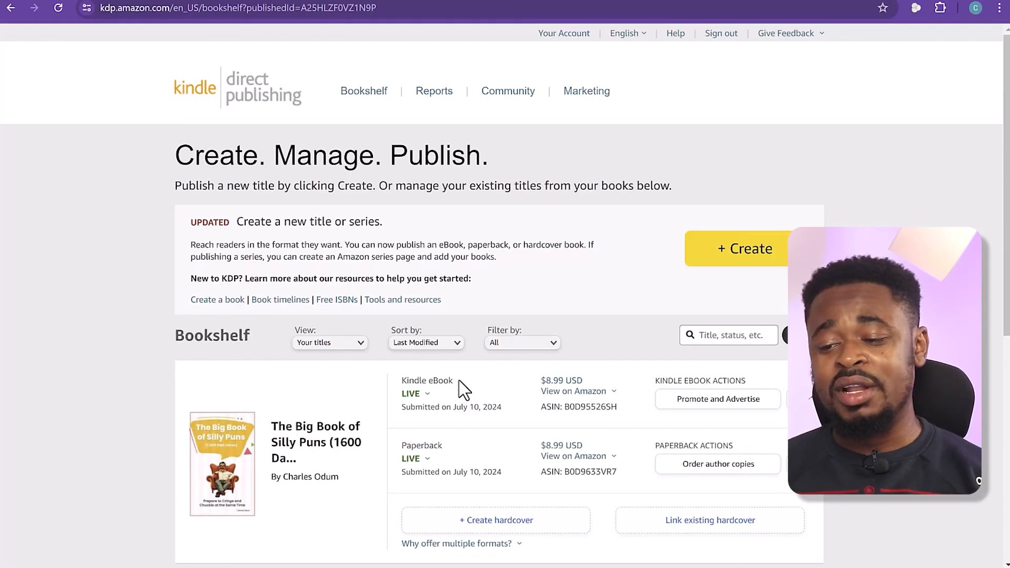
left_click_drag(458, 382, 405, 383)
left_click(504, 378)
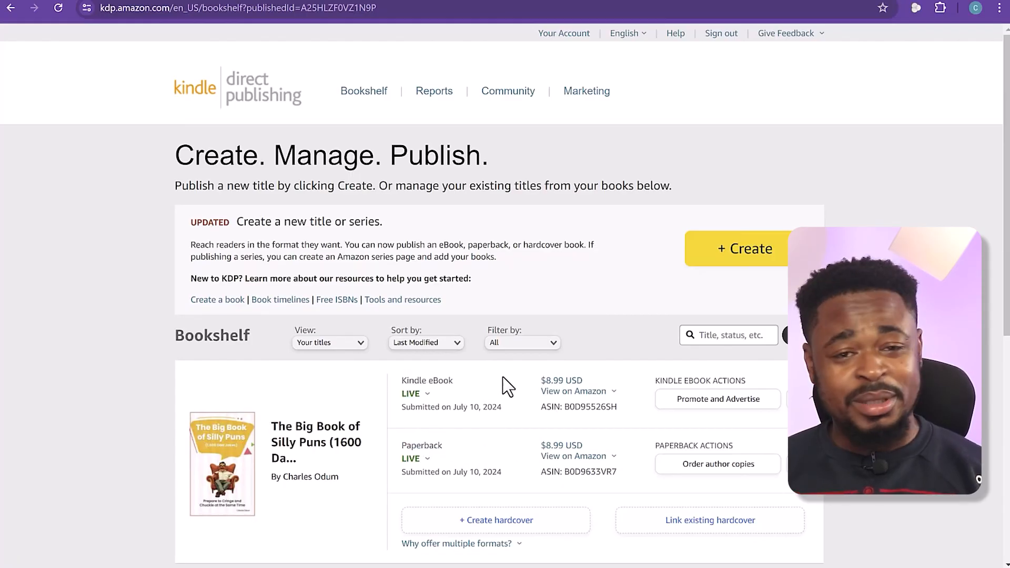